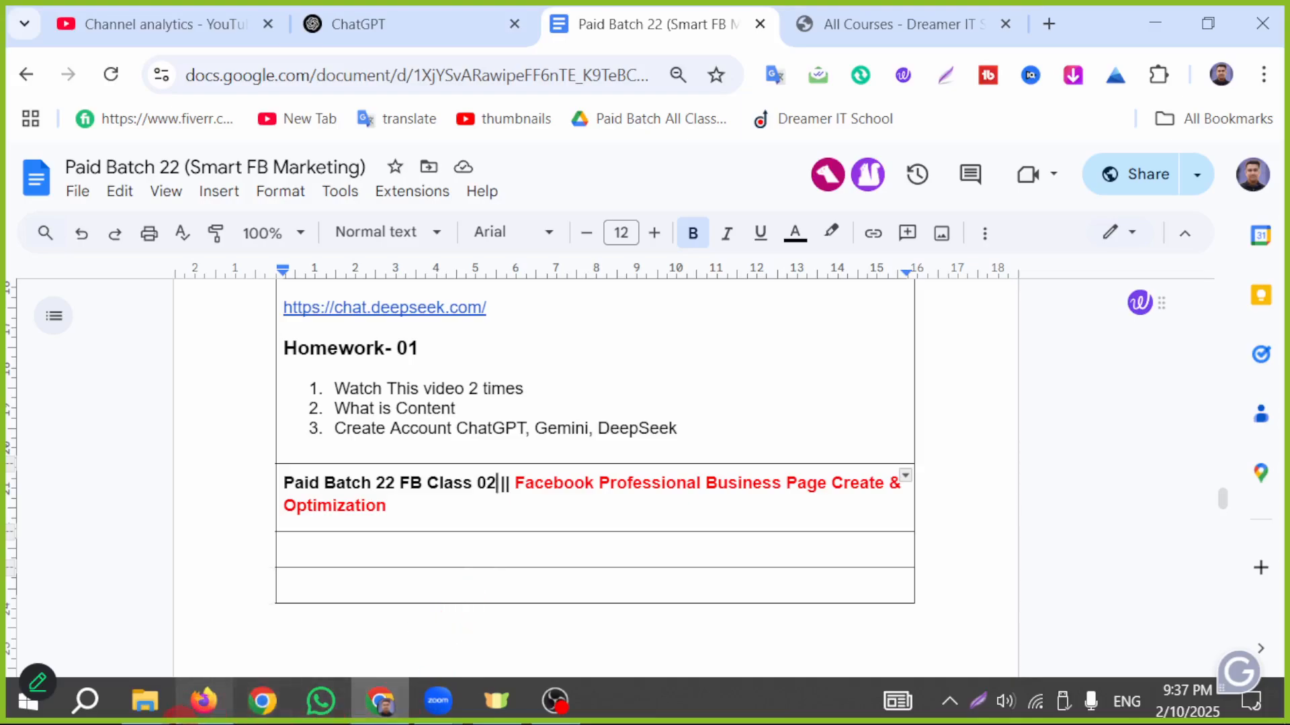
- Switch to Facebook in Firefox and mark its menu icon with a red arrow on a temporary screen capture
click(203, 702)
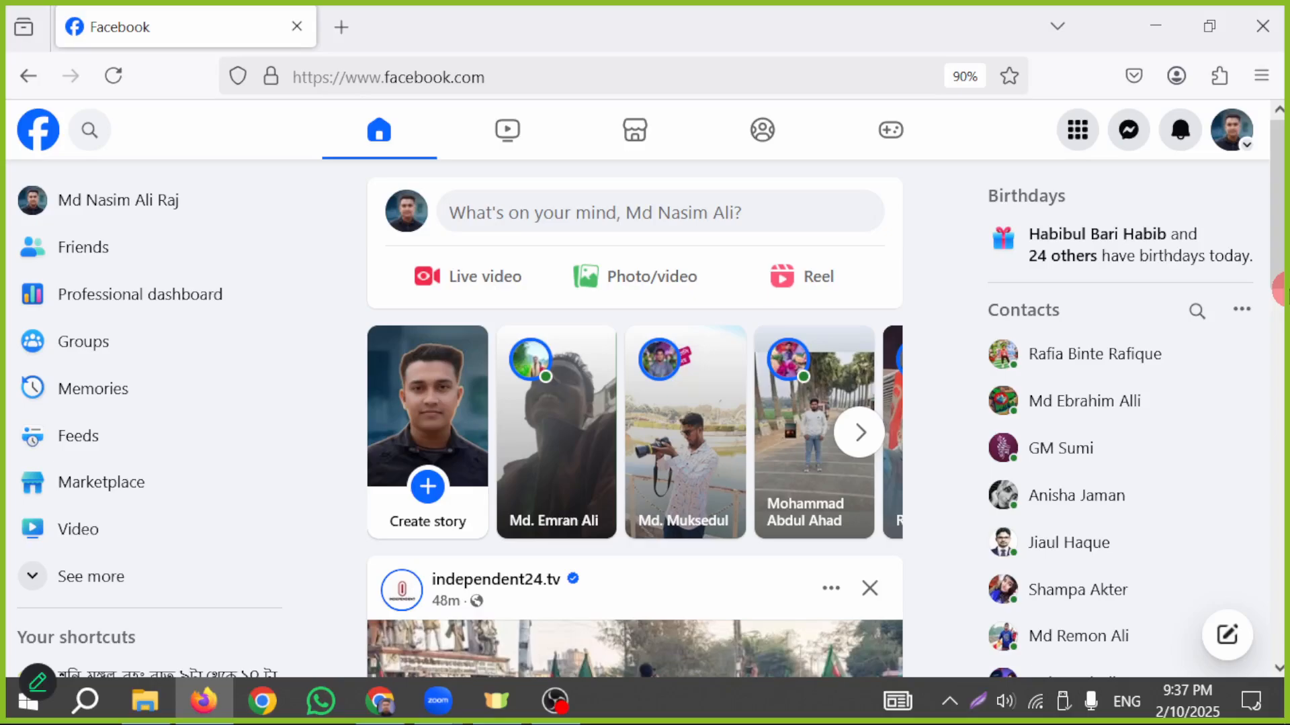
click(978, 700)
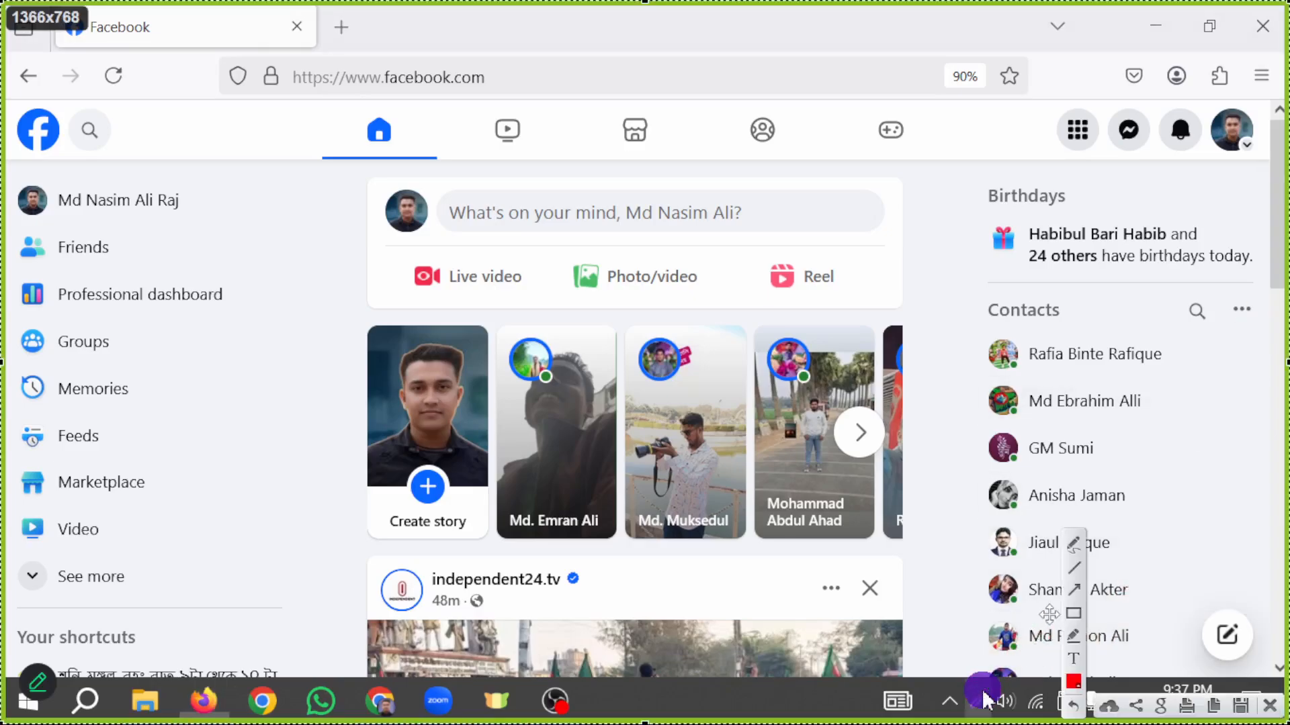
key(ctrl+a)
key(ctrl+a)
click(1075, 593)
drag(731, 635, 1058, 131)
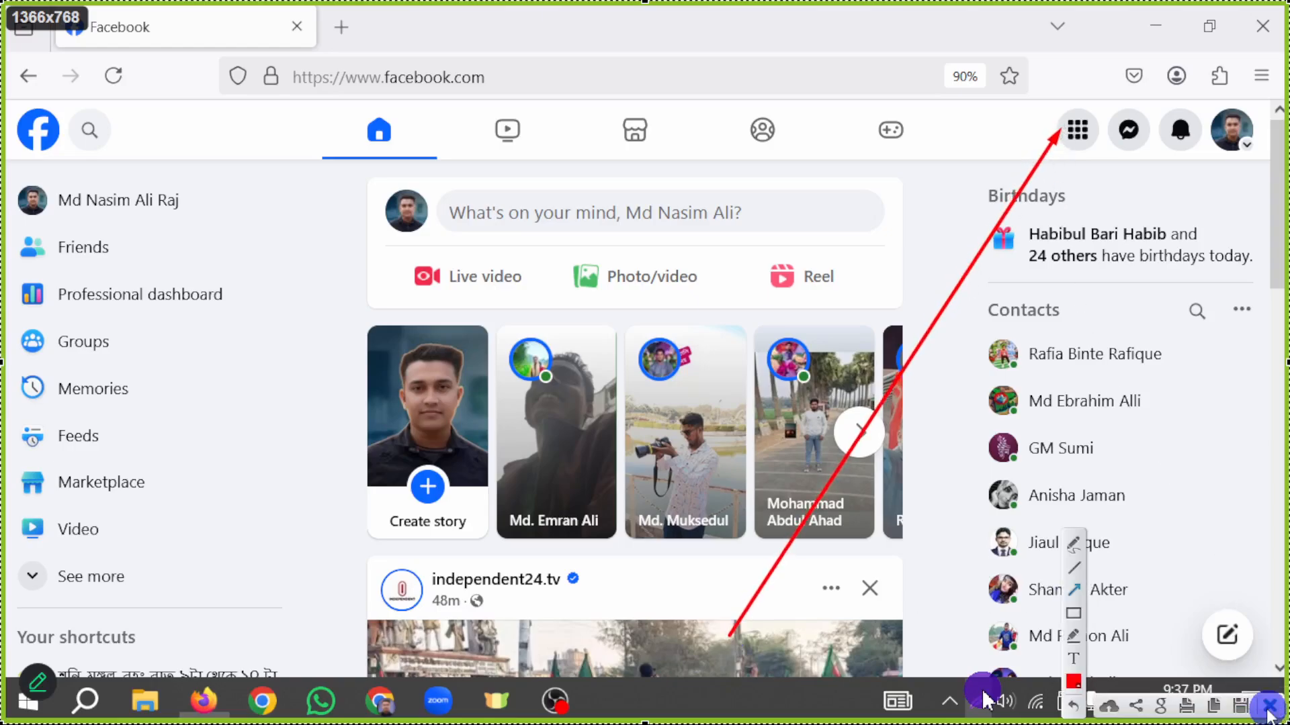
click(1268, 705)
- Expand the full list of Facebook home shortcuts and look through it down to the Pages entry
scroll(75, 494, down, 2)
click(78, 497)
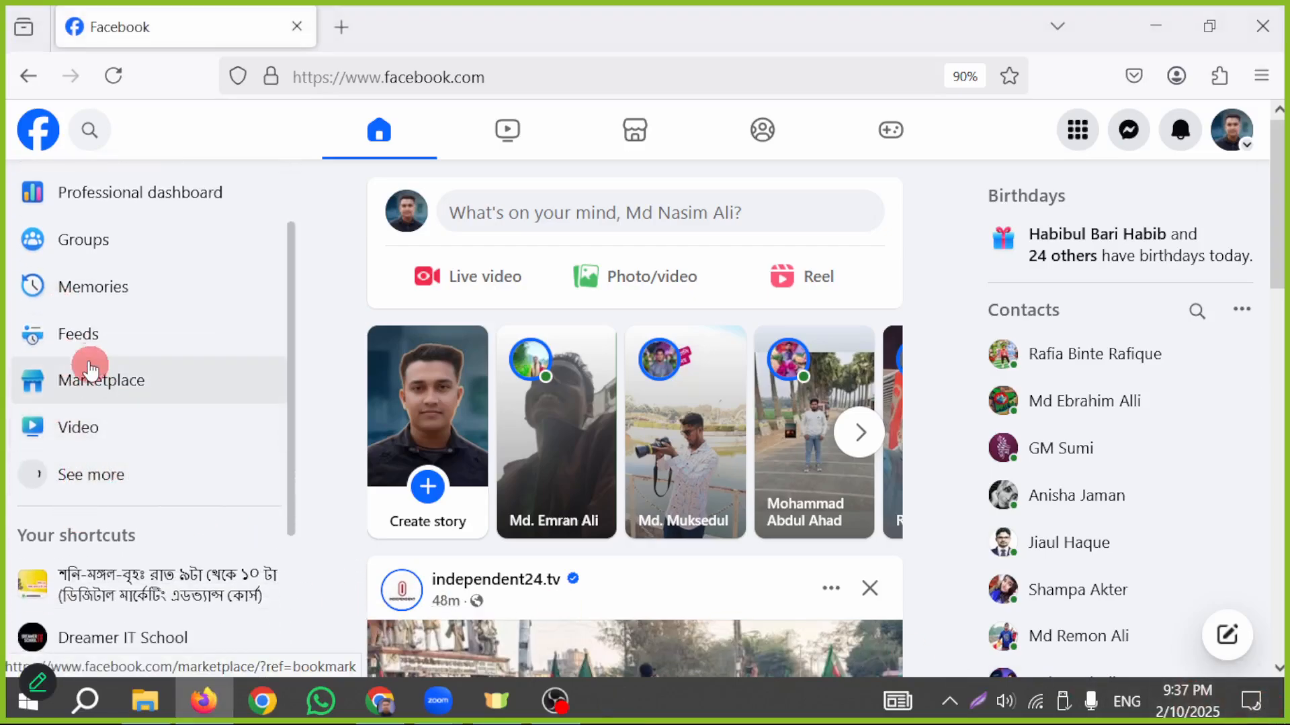
scroll(77, 479, down, 6)
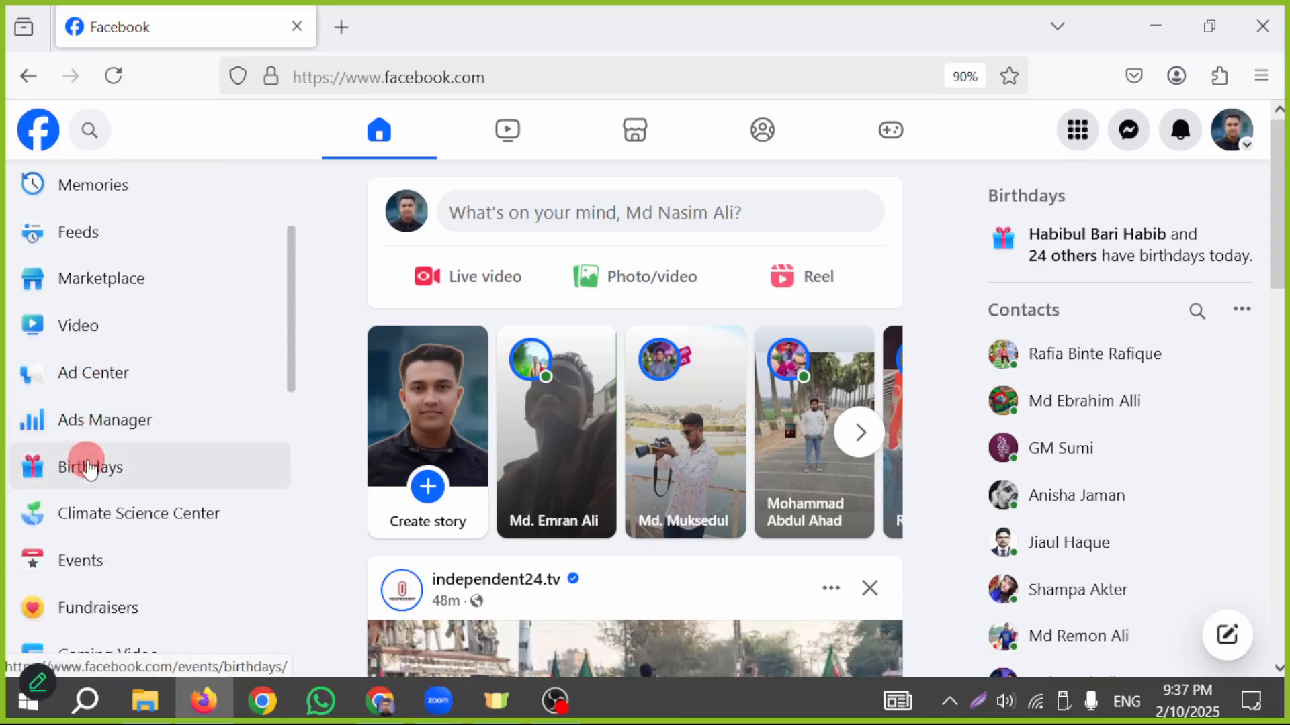
scroll(129, 455, down, 1)
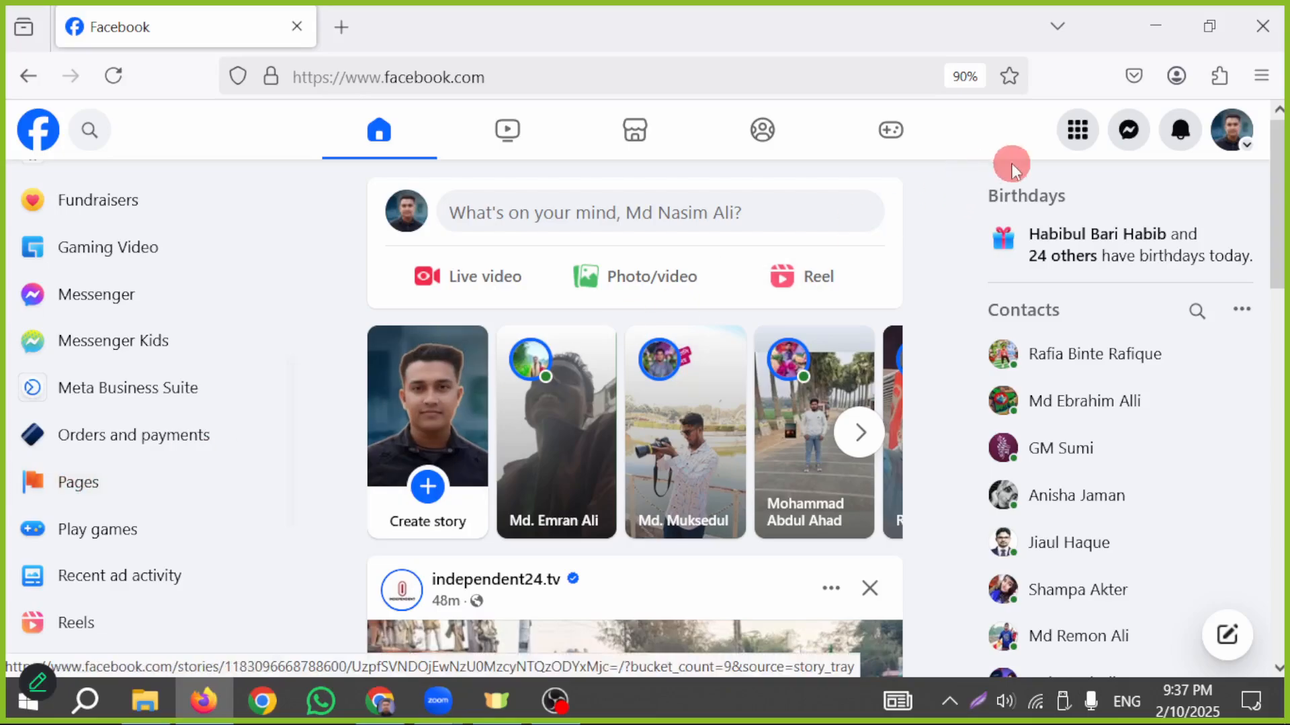
- Open Pages from the Social section of Facebook's main menu and look over the managed and deactivated pages
click(1076, 142)
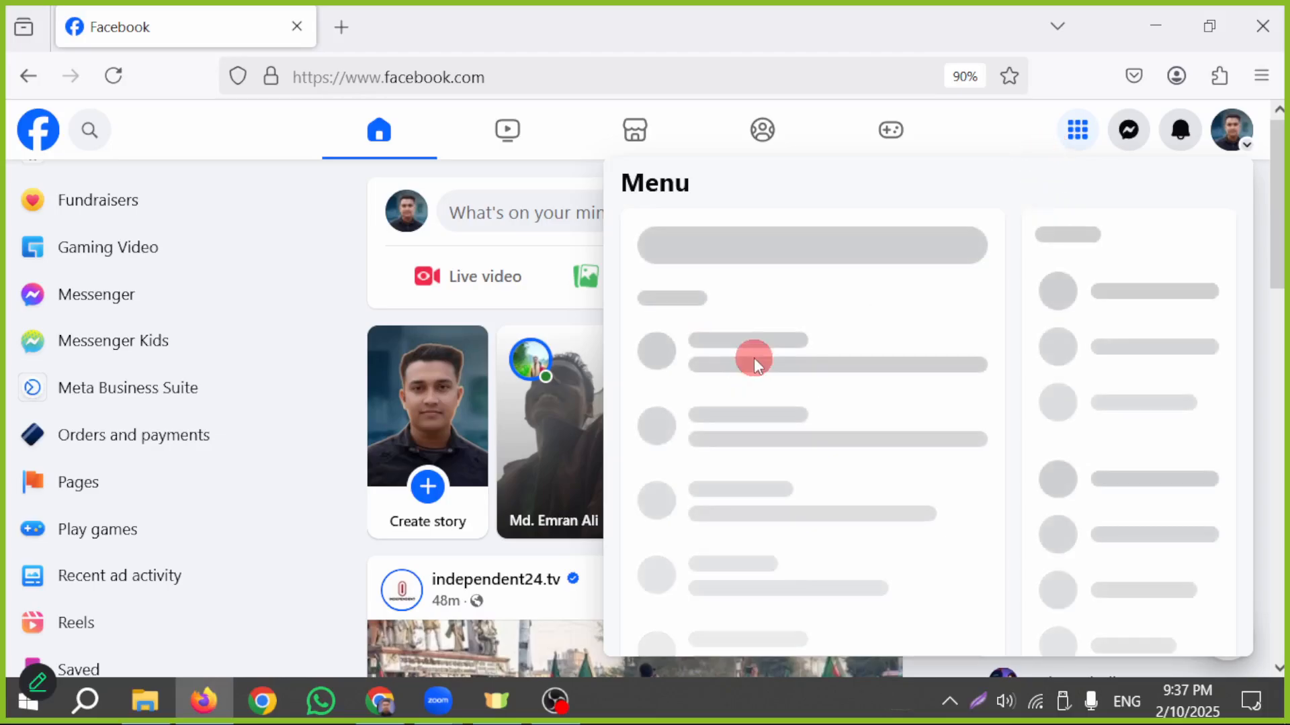
scroll(816, 450, down, 3)
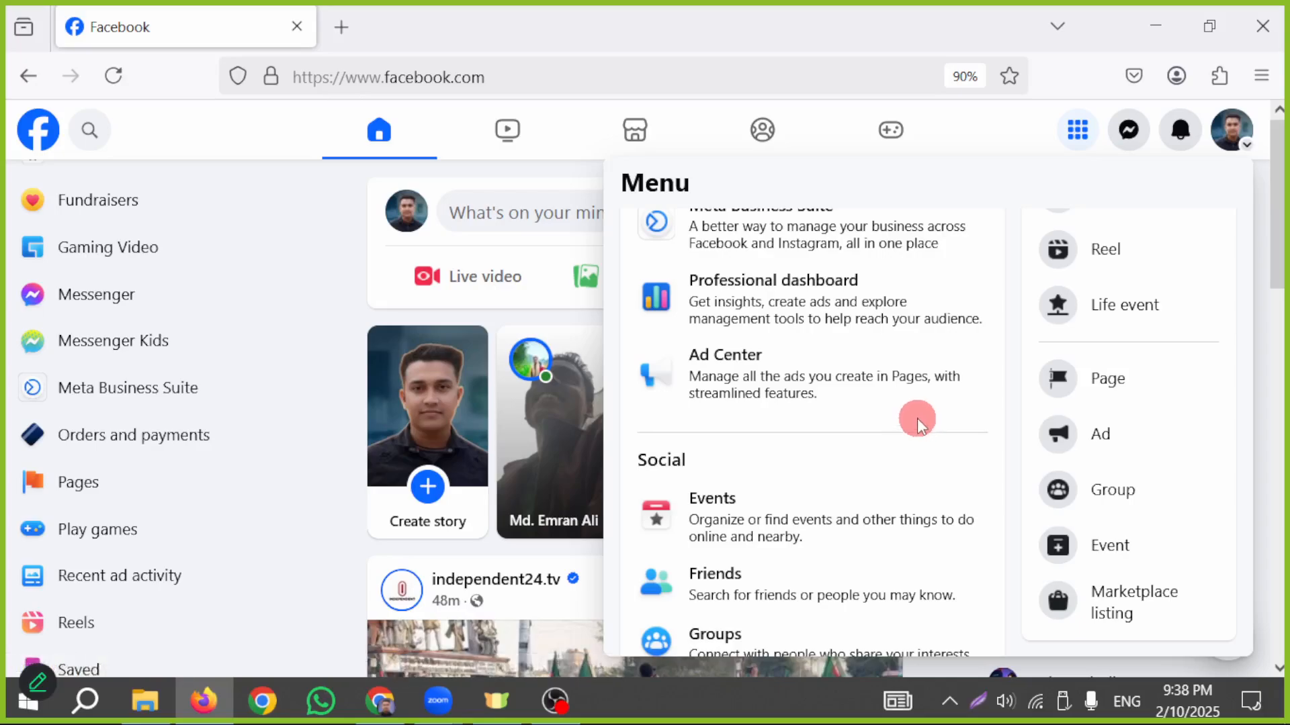
scroll(903, 442, down, 2)
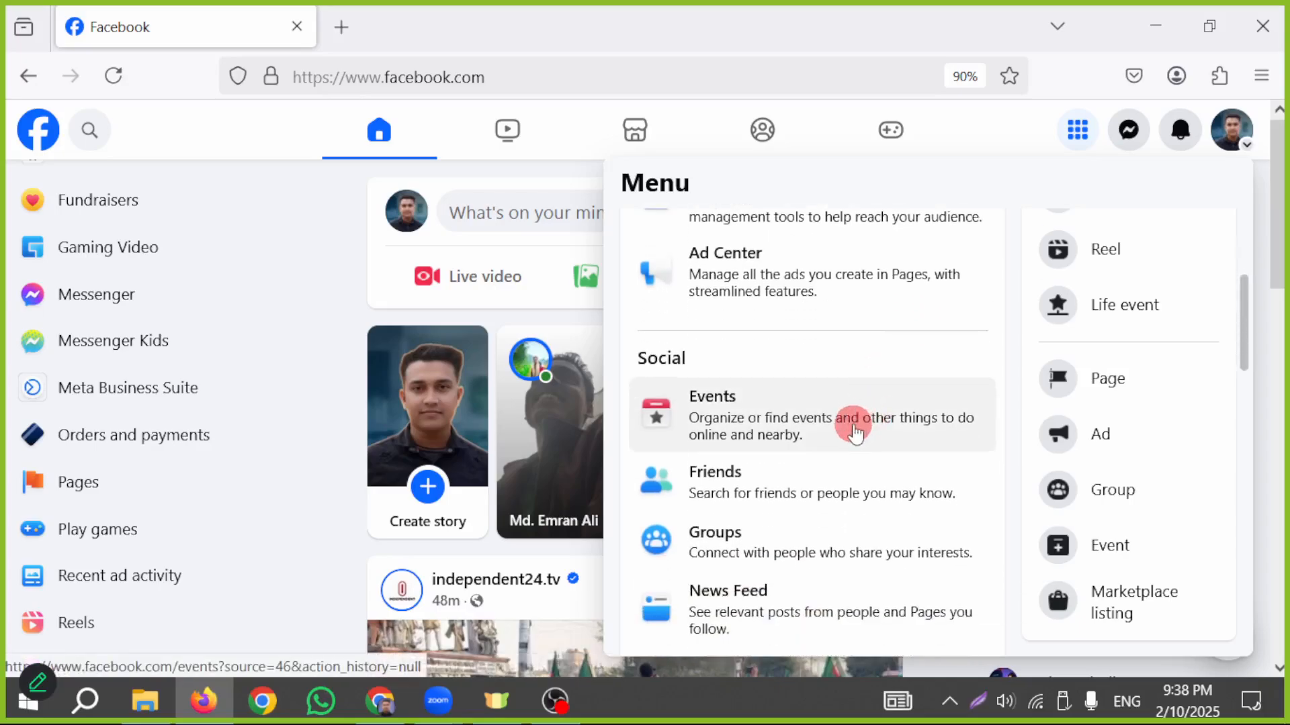
scroll(825, 464, down, 2)
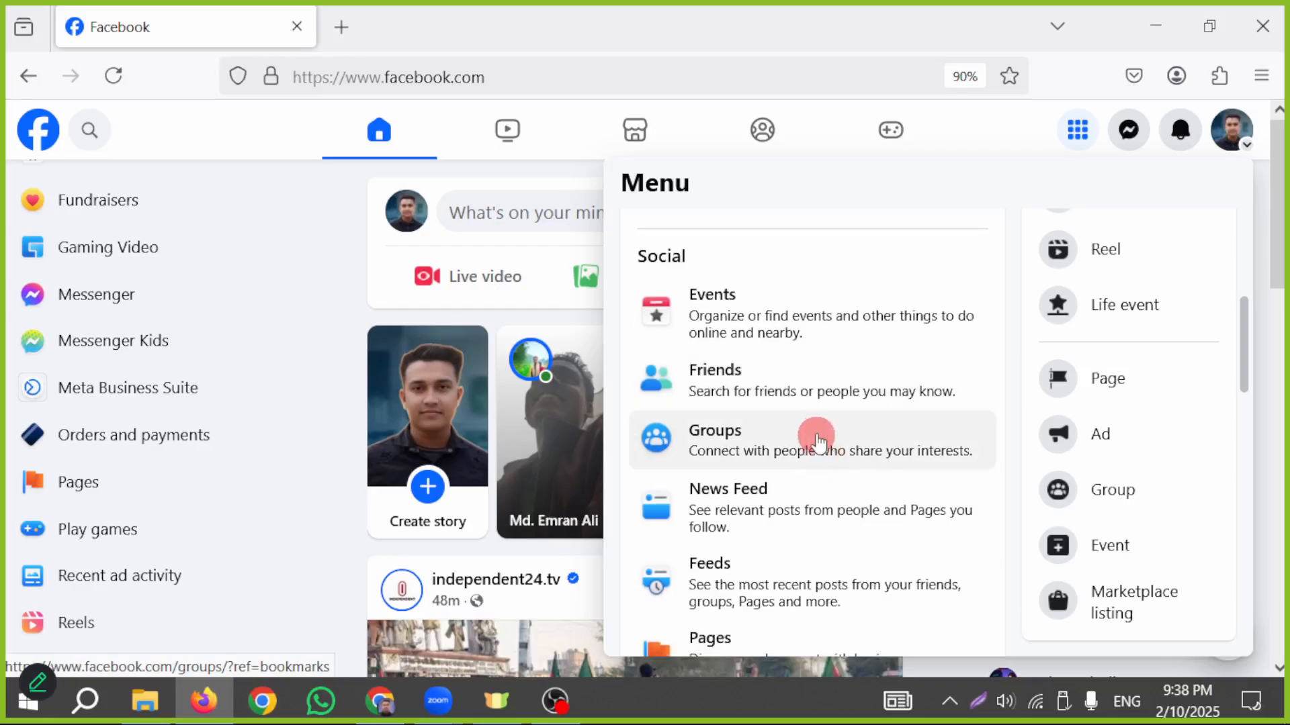
scroll(812, 430, down, 2)
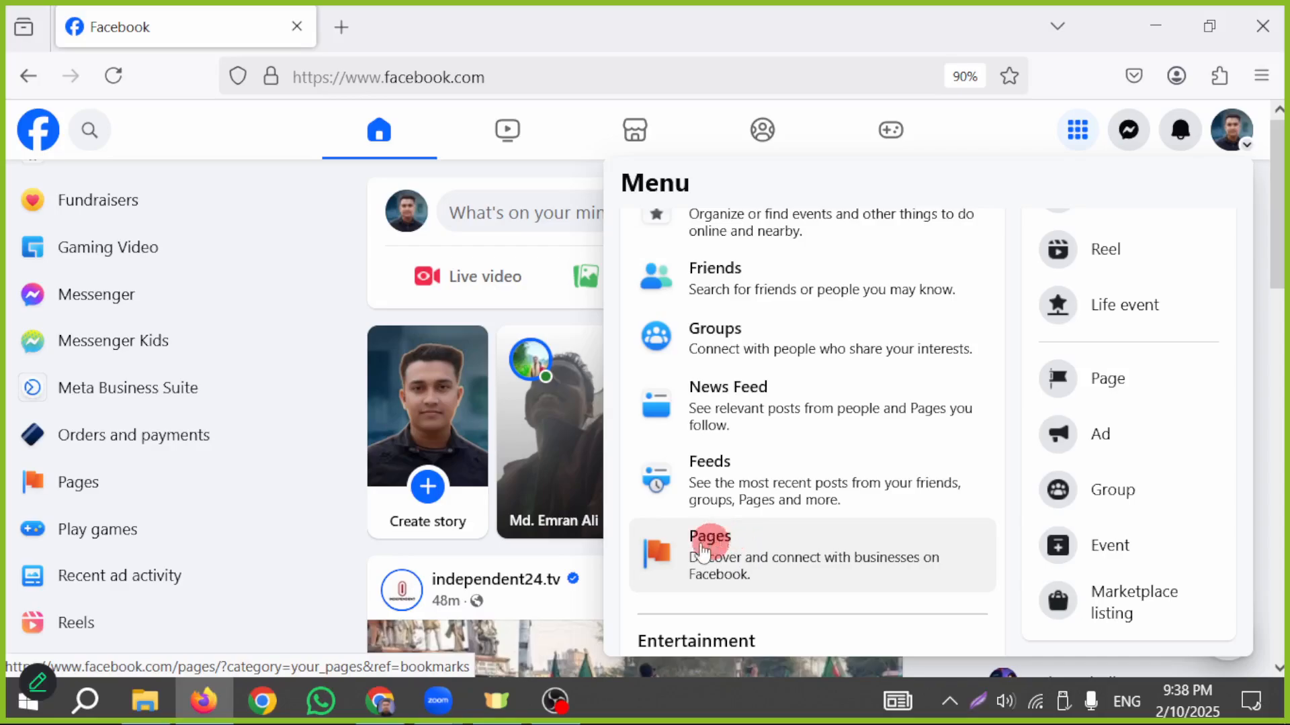
click(712, 551)
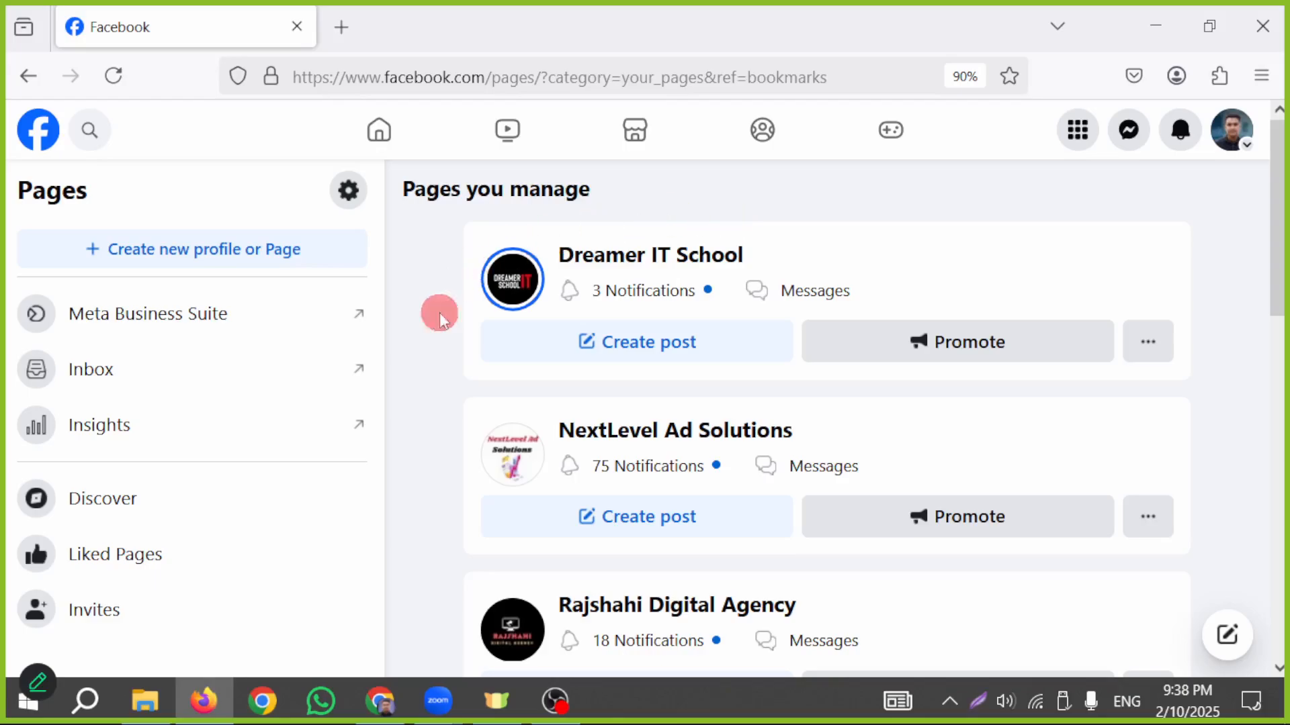
scroll(999, 426, down, 10)
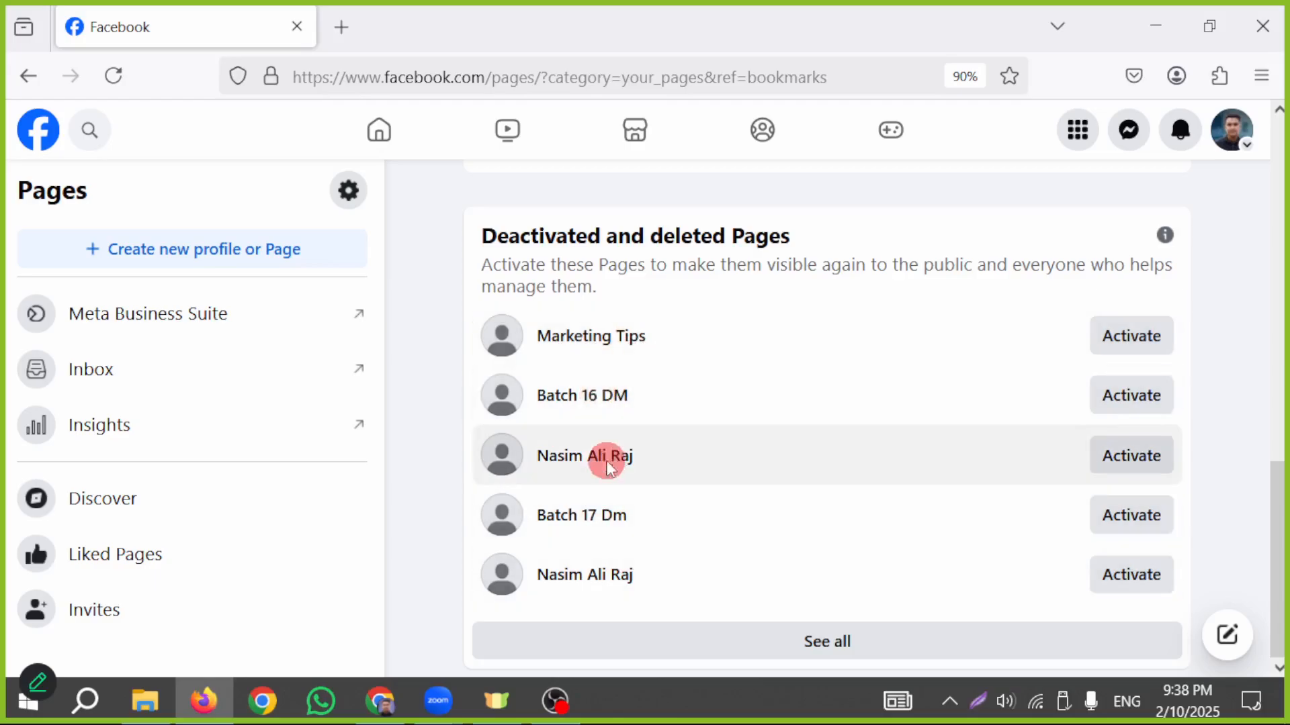
scroll(599, 574, up, 10)
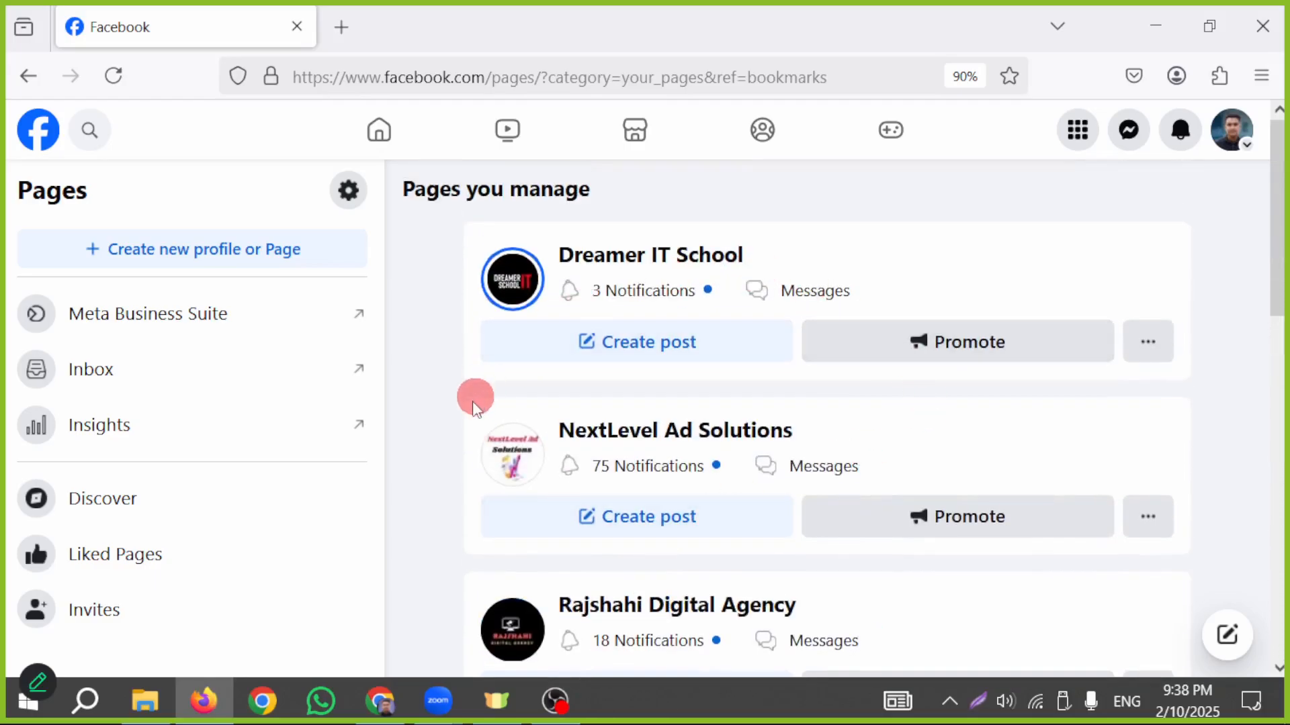
- Mark "Create new profile or Page" with a red rectangle and arrow on a screen capture, and discard the capture
click(979, 702)
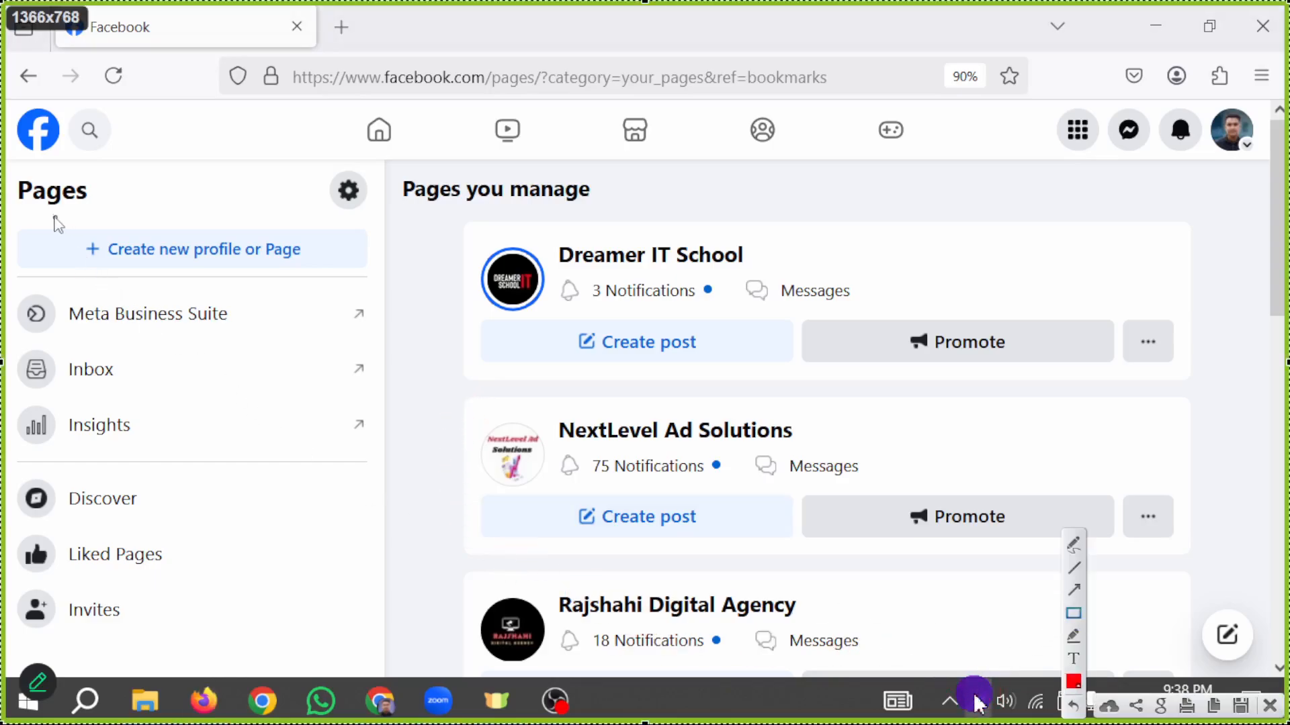
mouse_move(53, 217)
mouse_down()
mouse_move(137, 302)
mouse_move(343, 272)
mouse_up()
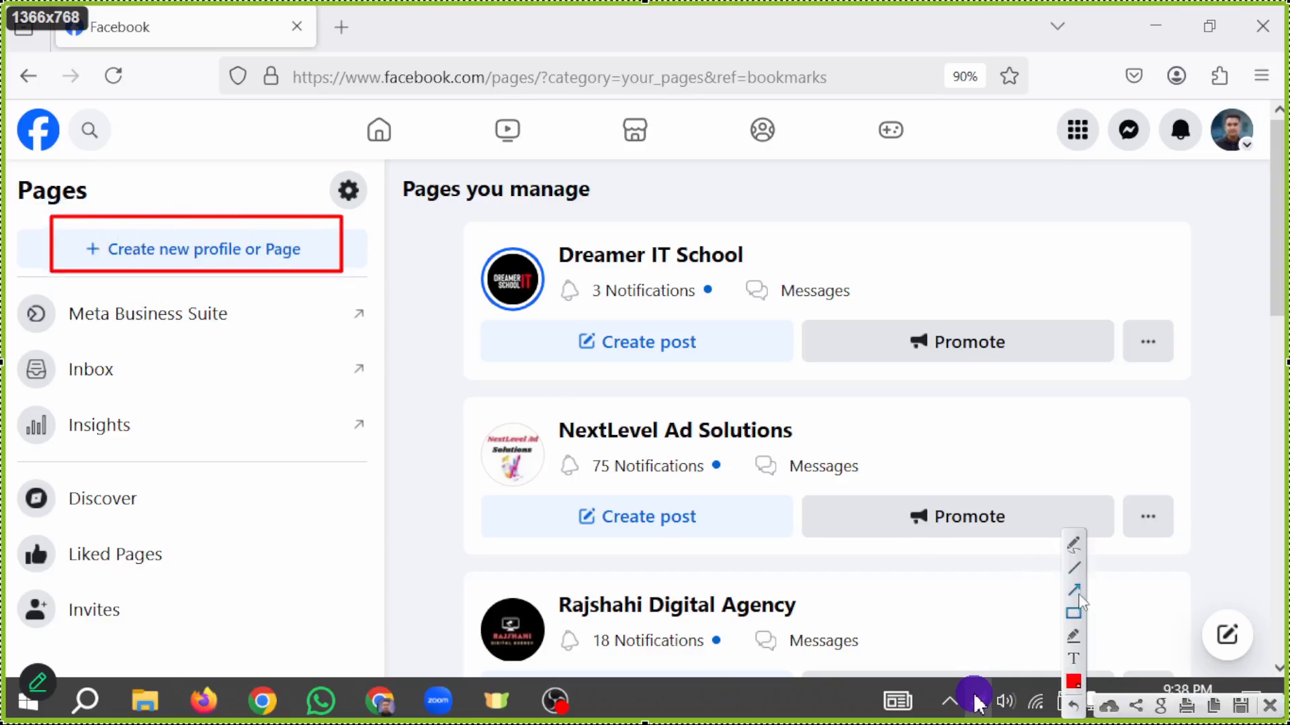
mouse_move(368, 552)
mouse_down()
mouse_move(331, 535)
mouse_move(285, 325)
mouse_move(327, 524)
mouse_up()
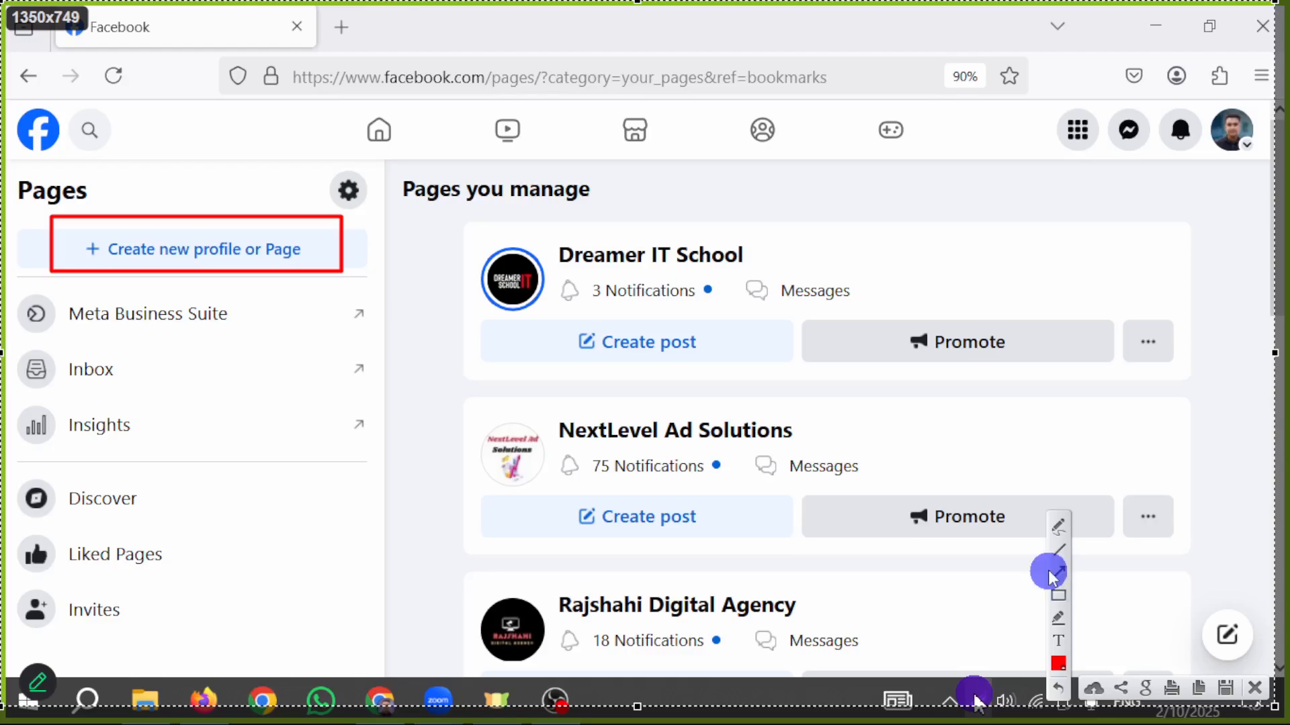
click(299, 539)
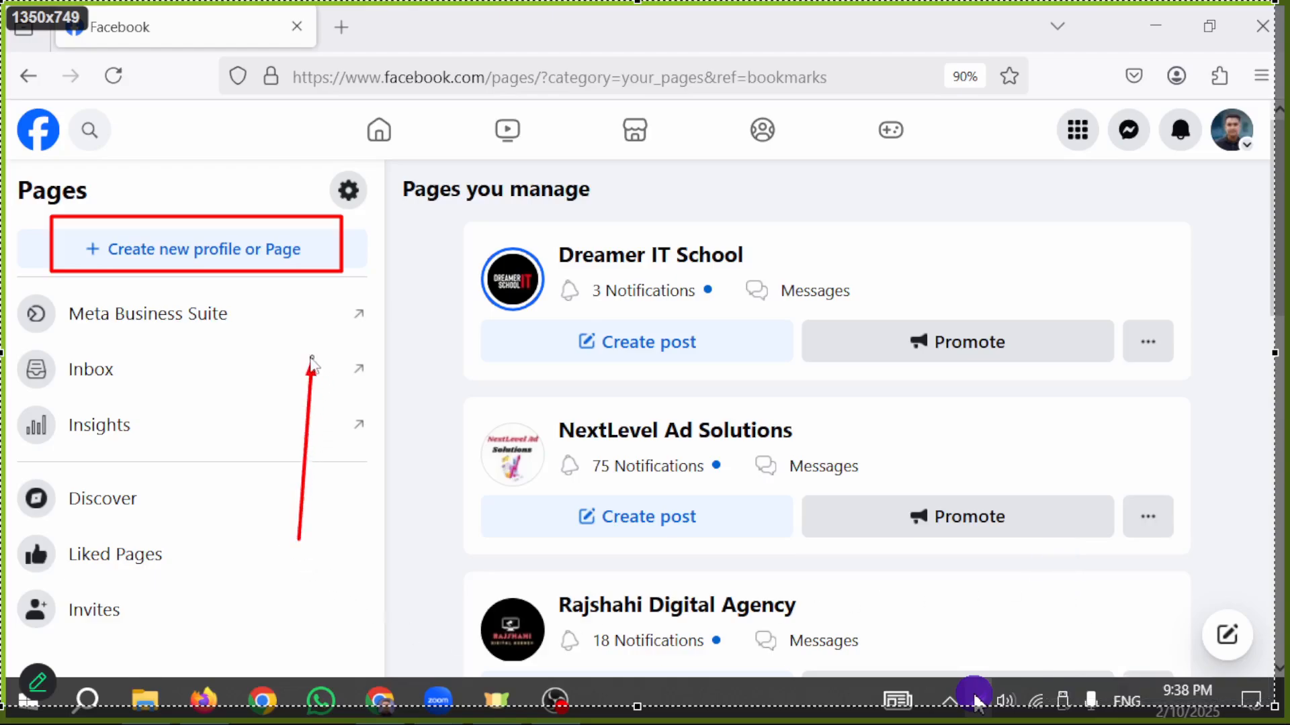
drag(282, 296, 283, 295)
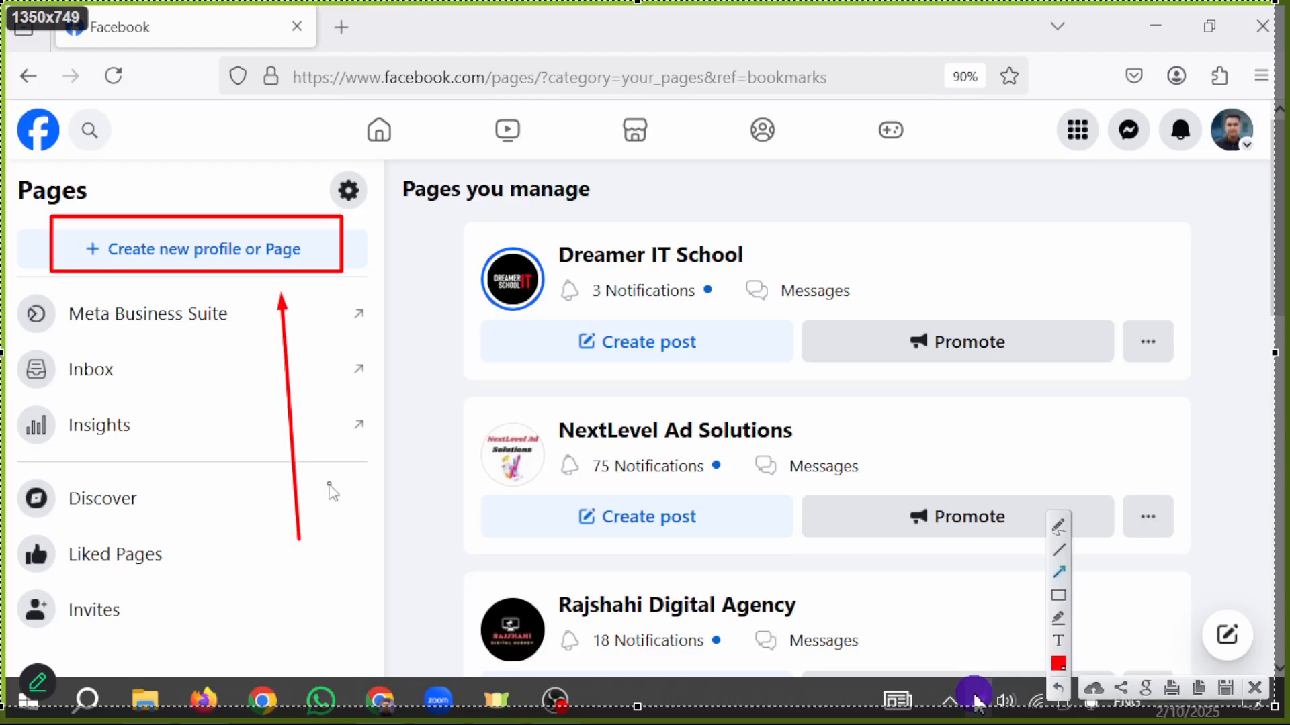
click(1254, 692)
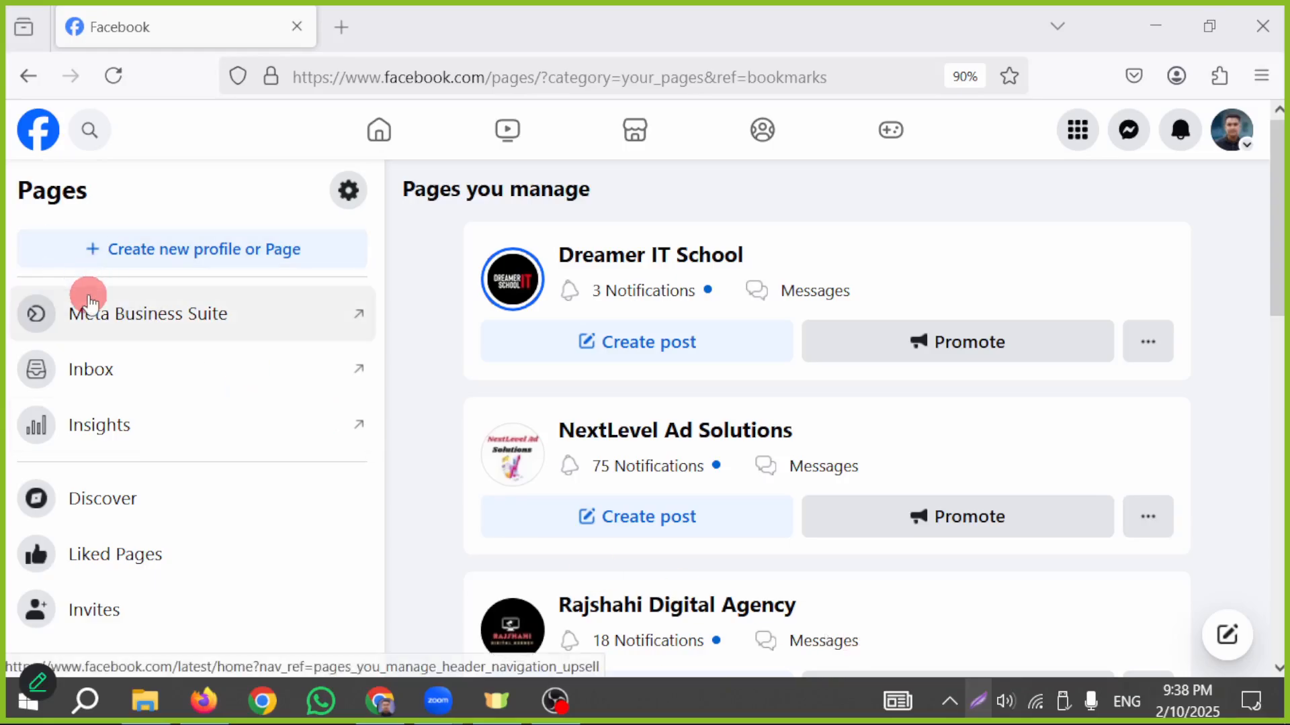
- Try repeatedly to start creating a new profile or Page from the Pages overview
click(189, 250)
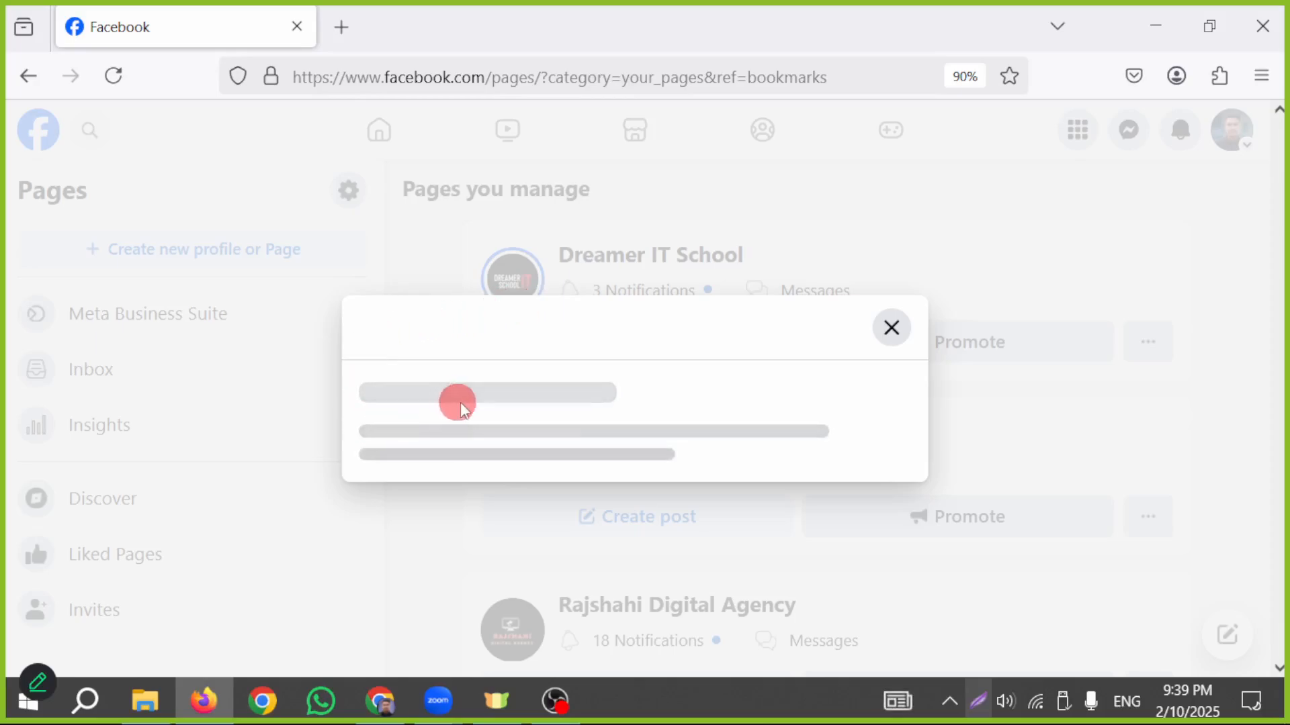
click(890, 330)
click(259, 261)
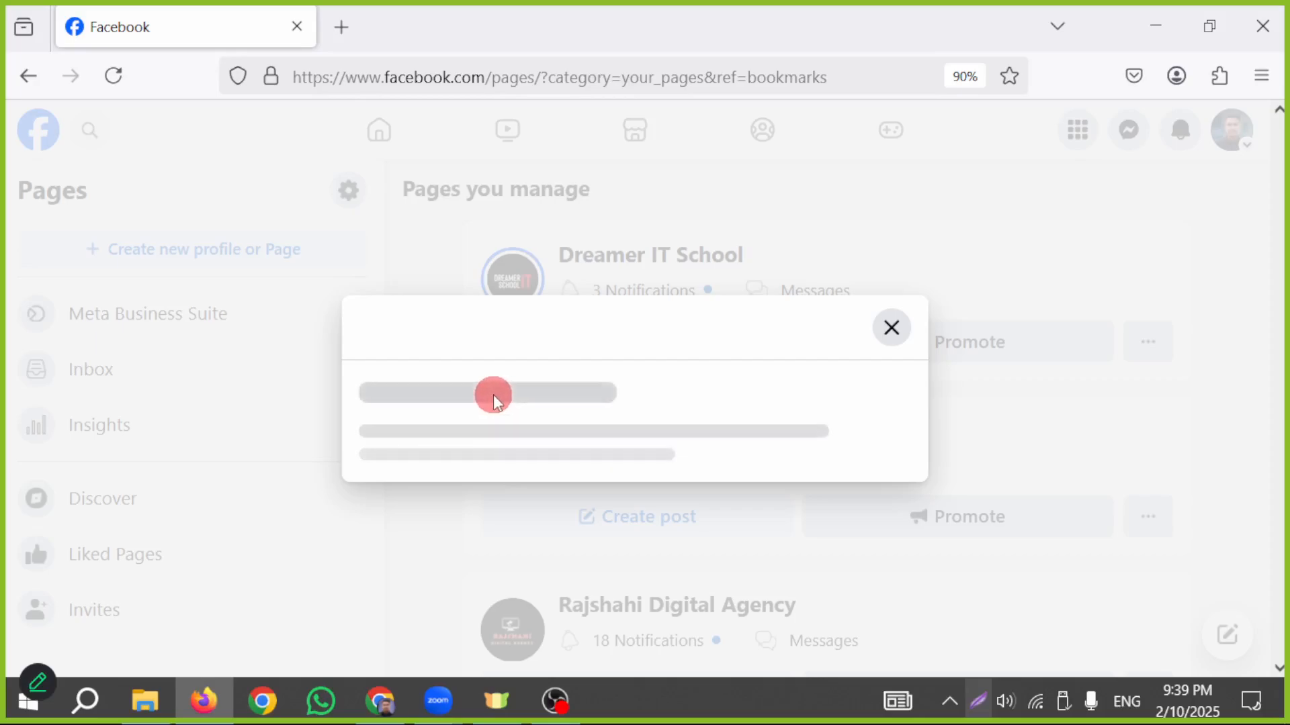
click(879, 339)
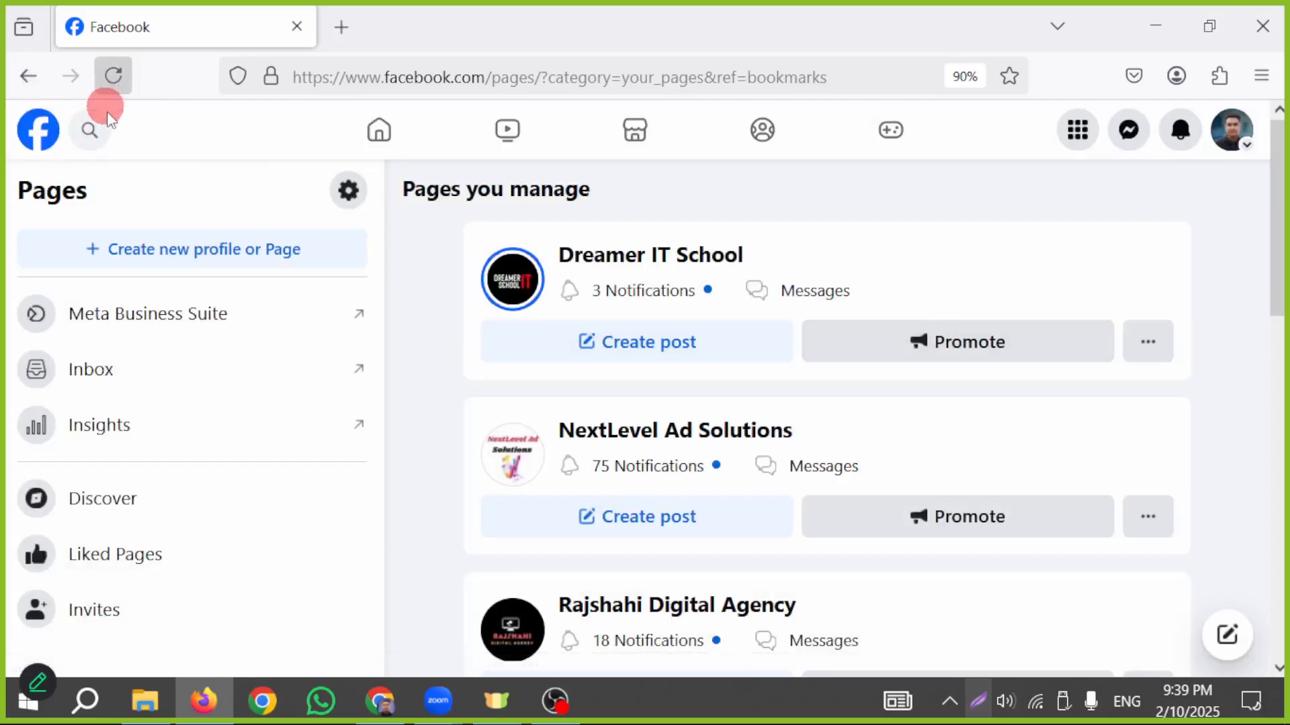
click(135, 248)
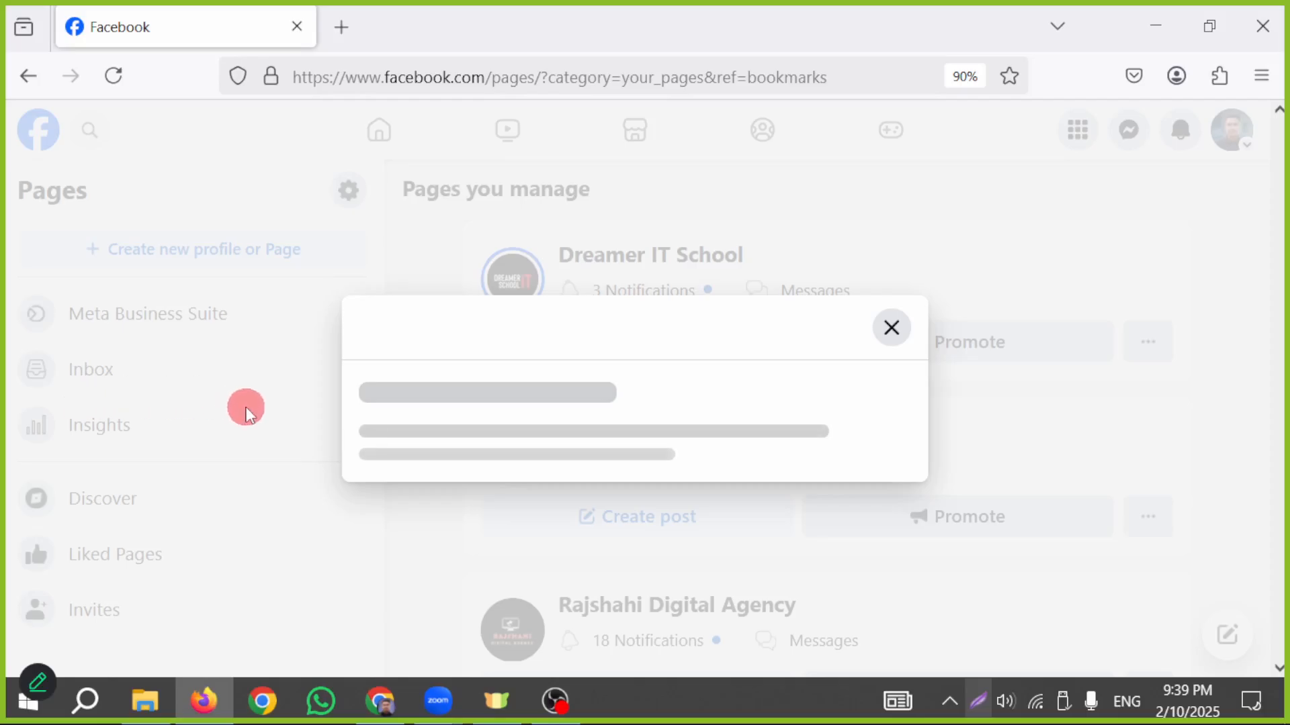
- Switch to Chrome, open the user profile with the dark grey M avatar, and load facebook.com
click(262, 701)
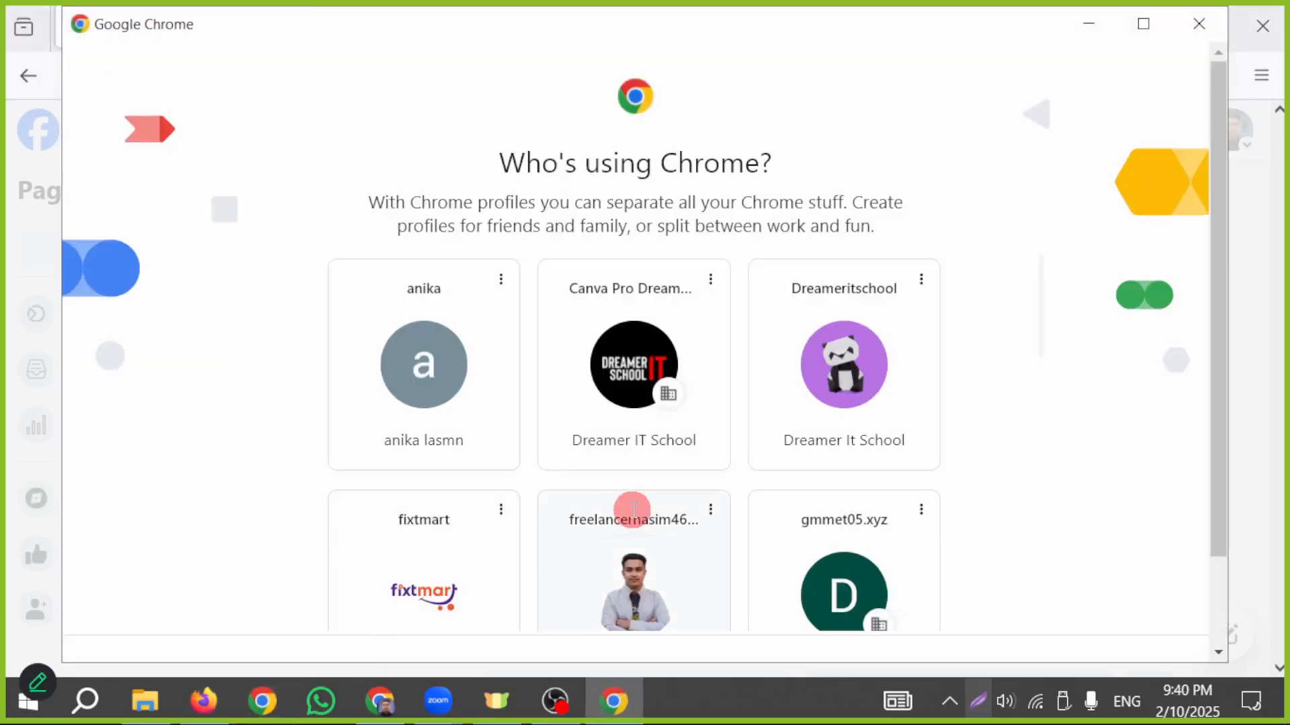
scroll(633, 510, down, 10)
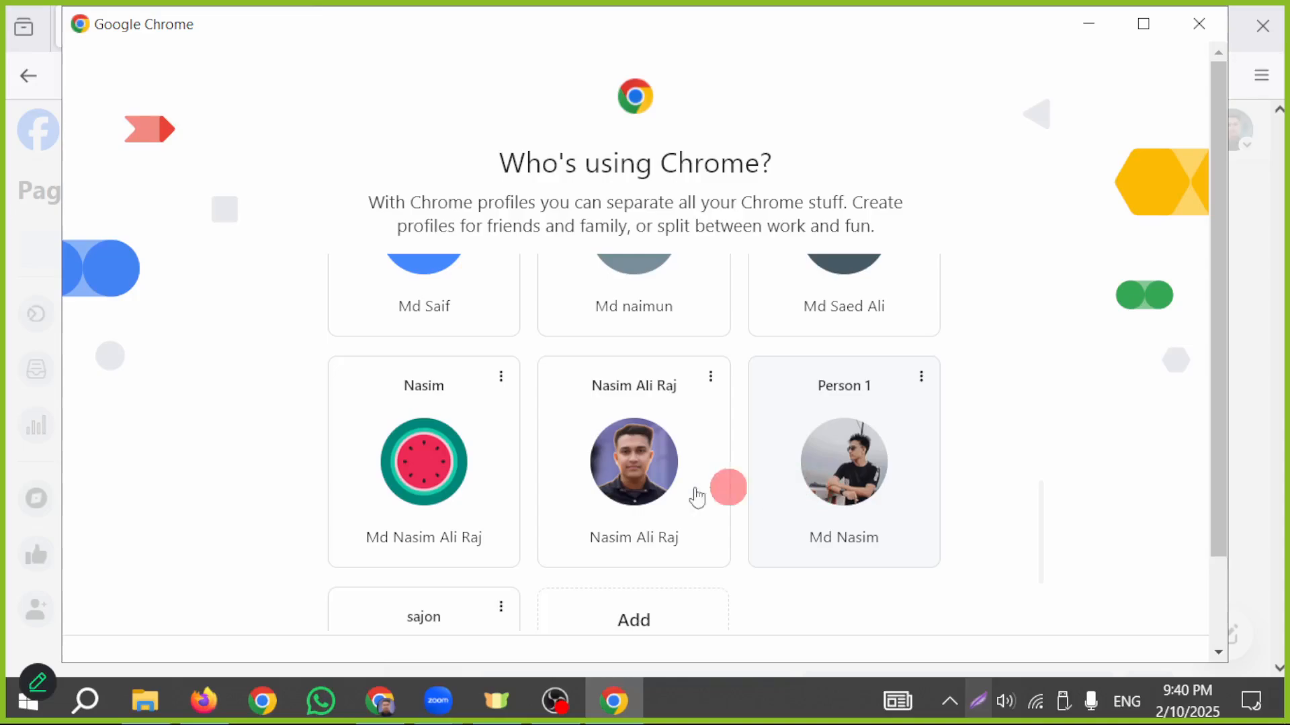
scroll(697, 497, down, 2)
scroll(679, 490, up, 3)
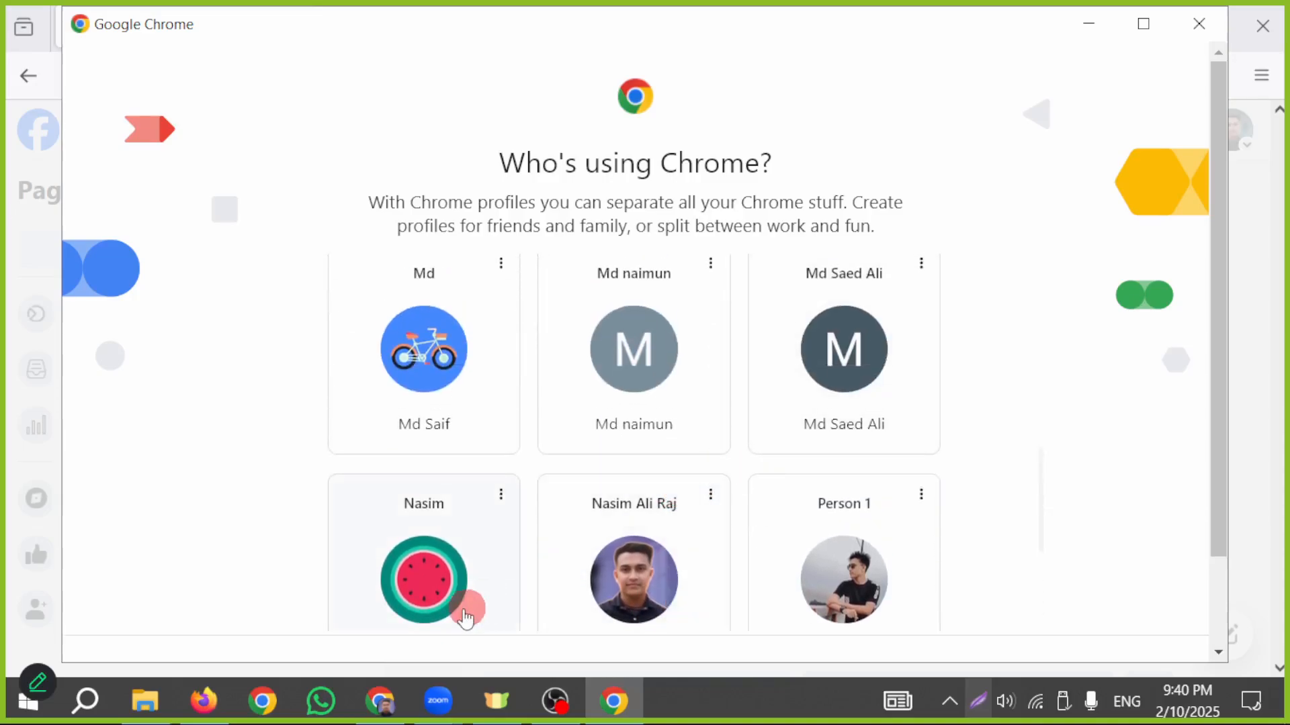
click(833, 384)
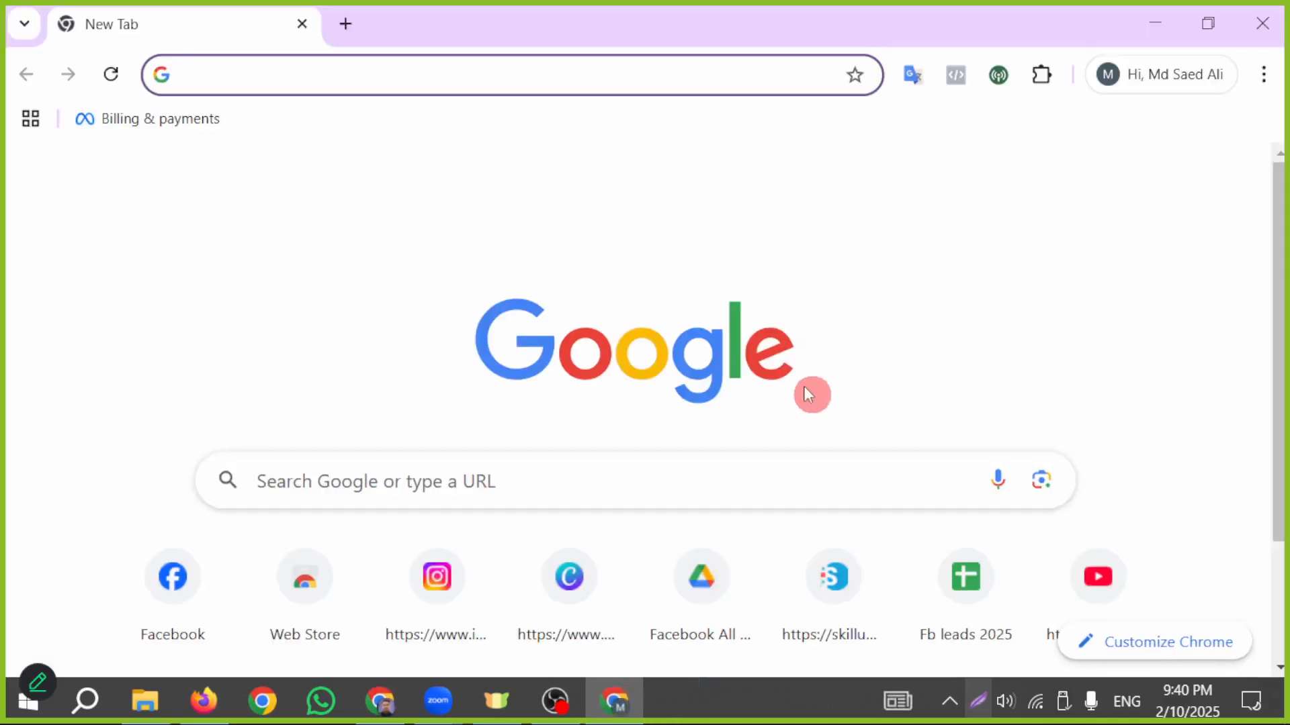
text(f)
key(Return)
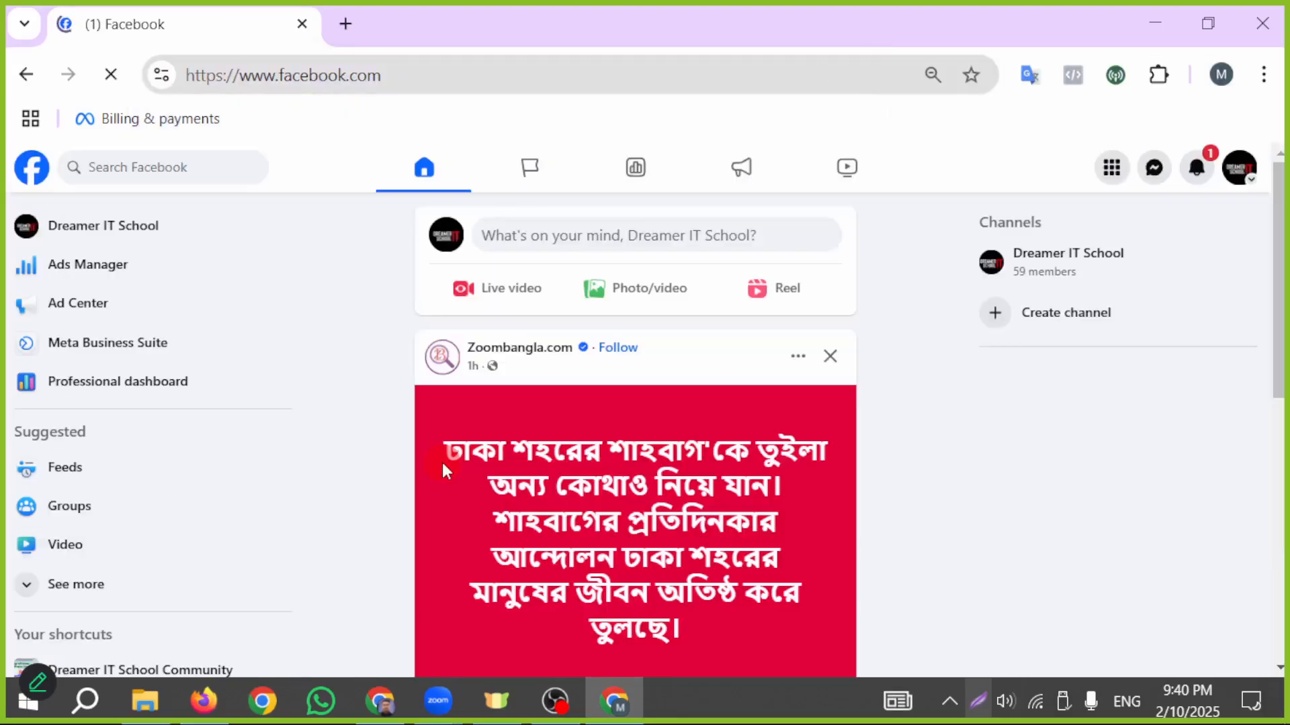
- Mark the personal profile in the account switcher with a red arrow, and switch to it from the Dreamer IT School page
click(1244, 175)
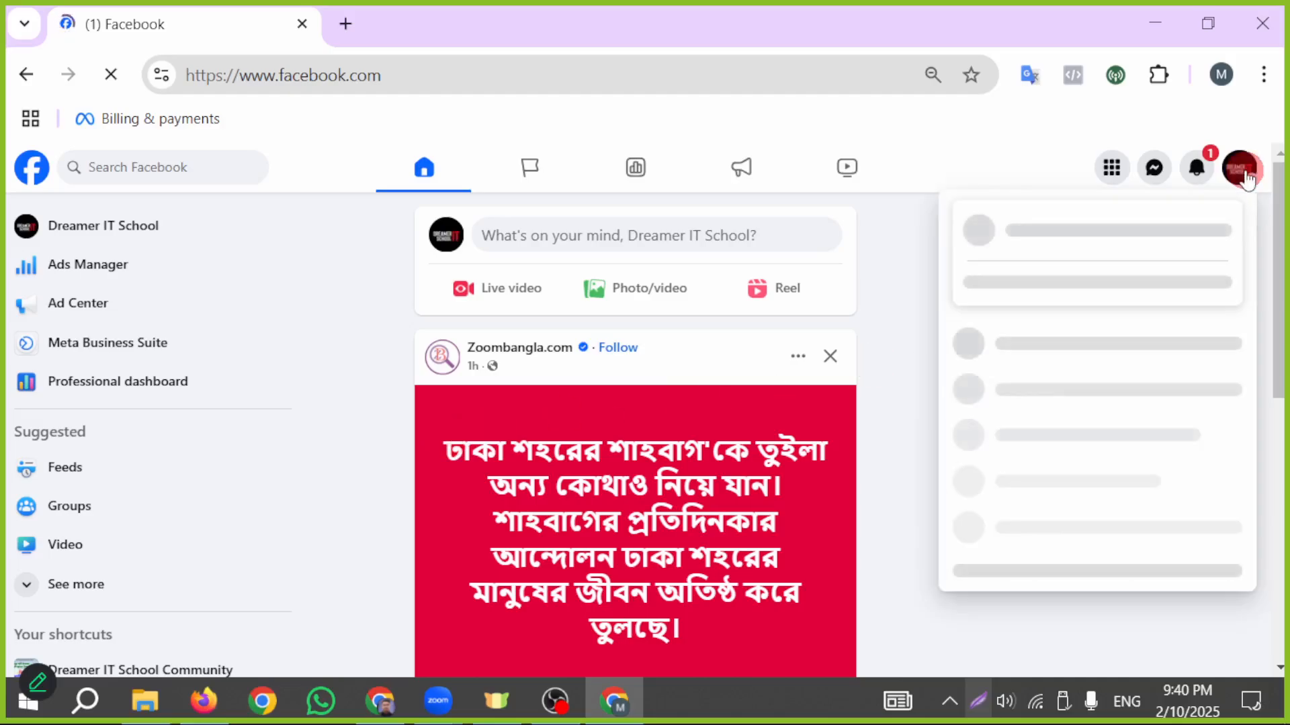
click(977, 701)
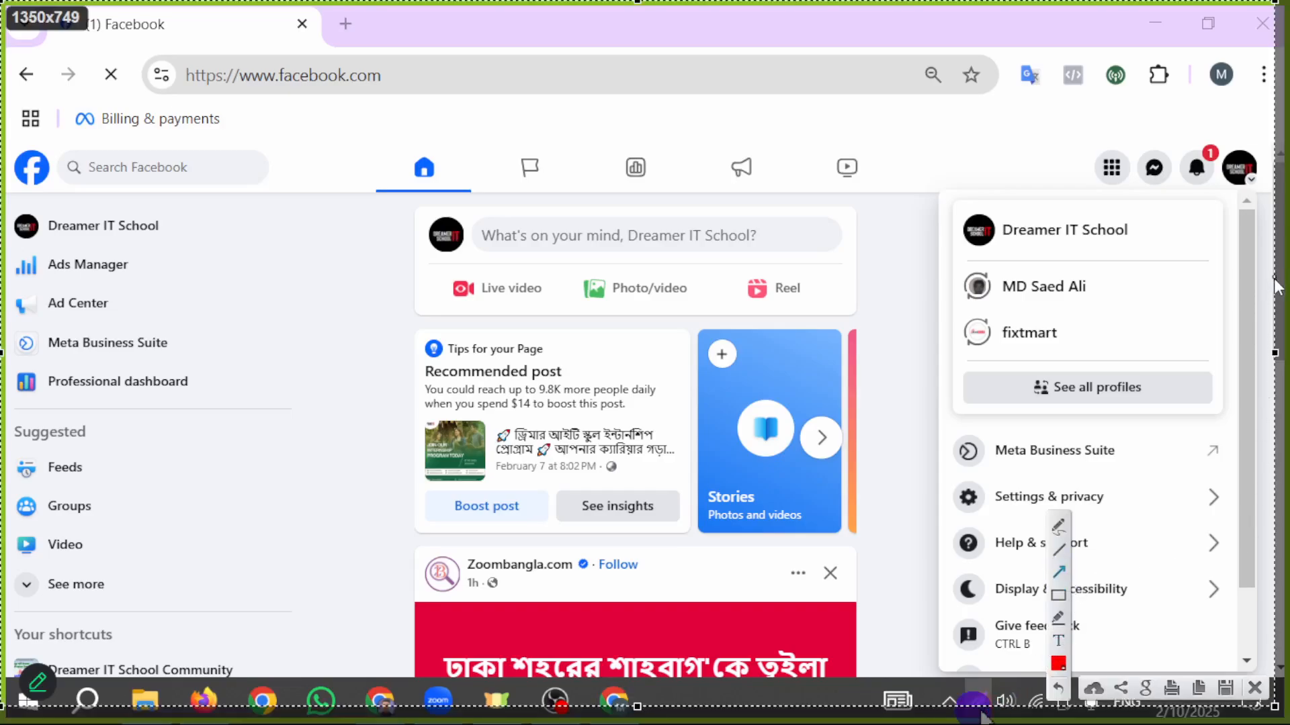
drag(806, 481, 958, 301)
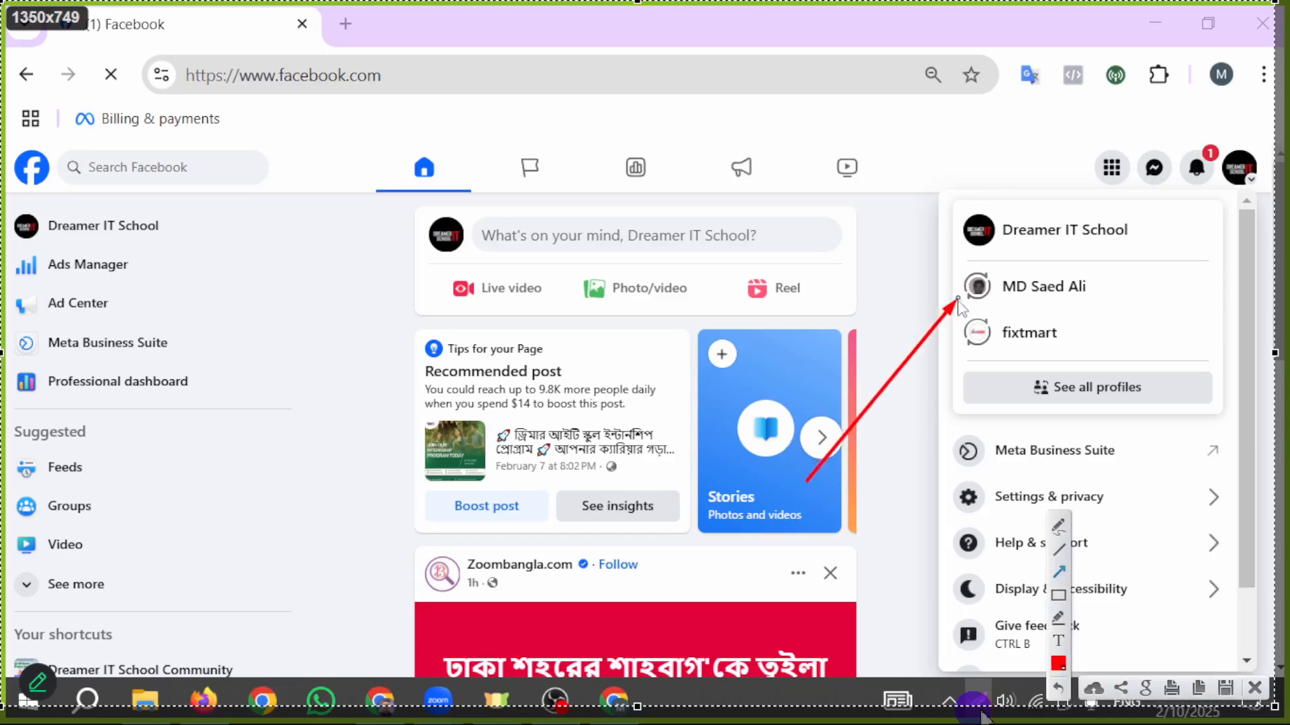
click(1254, 689)
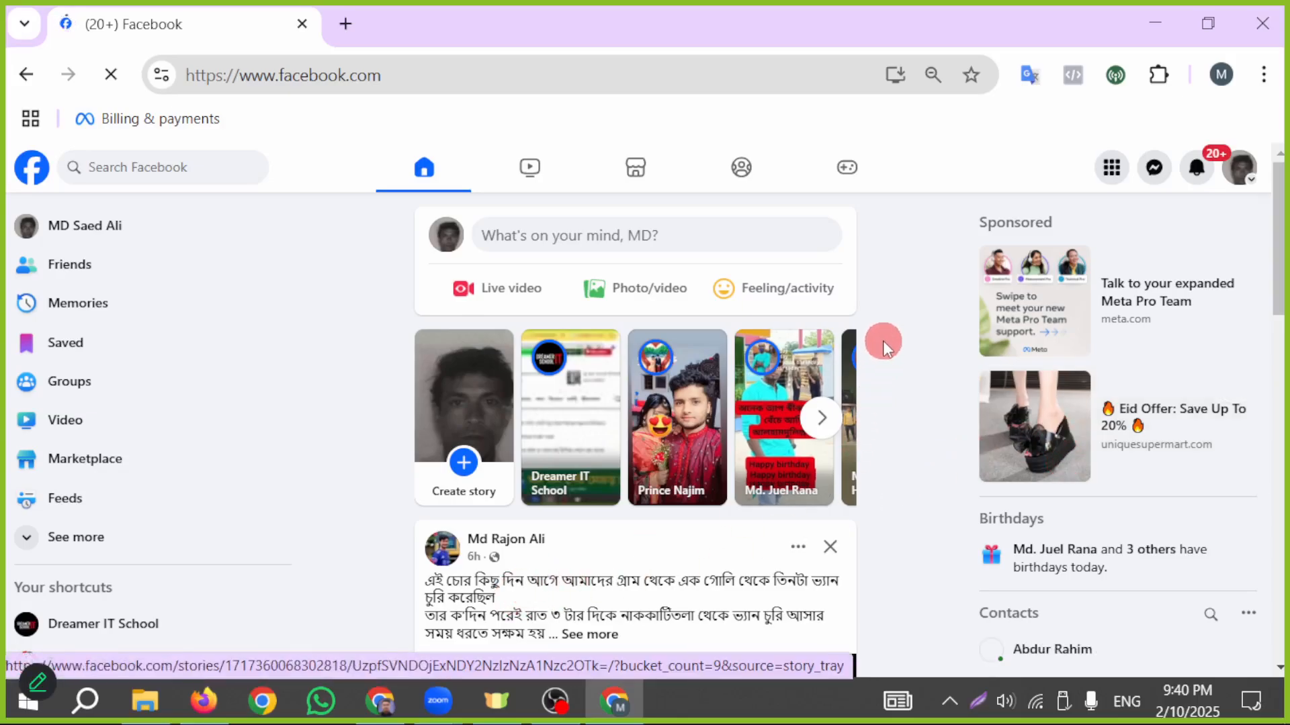
- Open the overview of managed Pages and start creating a new profile or Page
right_click(1115, 178)
click(1128, 173)
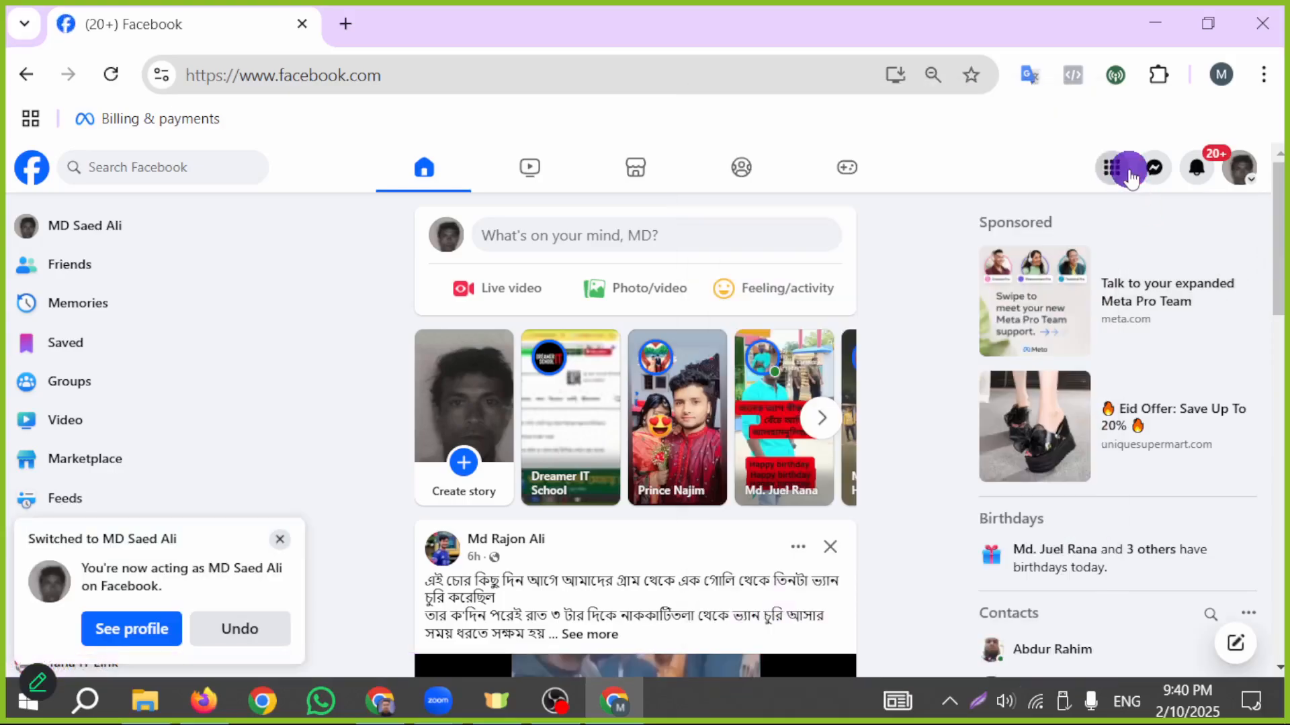
click(1128, 173)
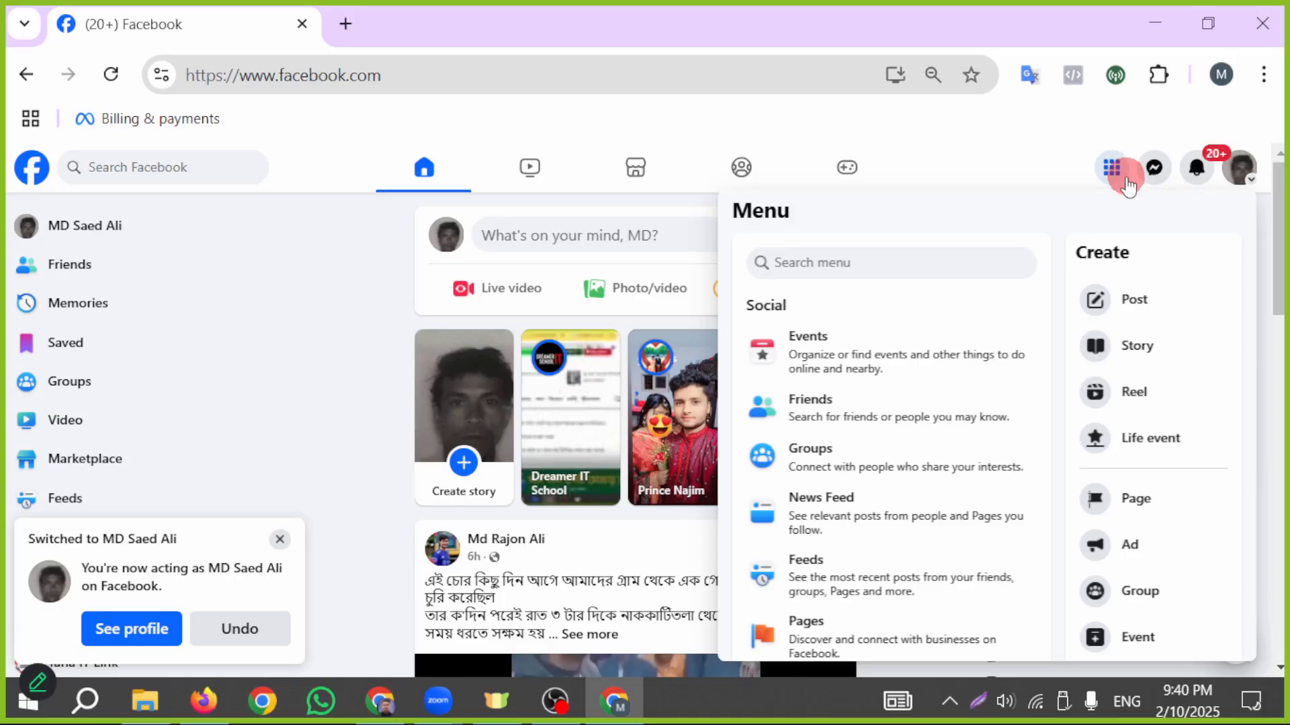
scroll(820, 490, down, 2)
click(844, 512)
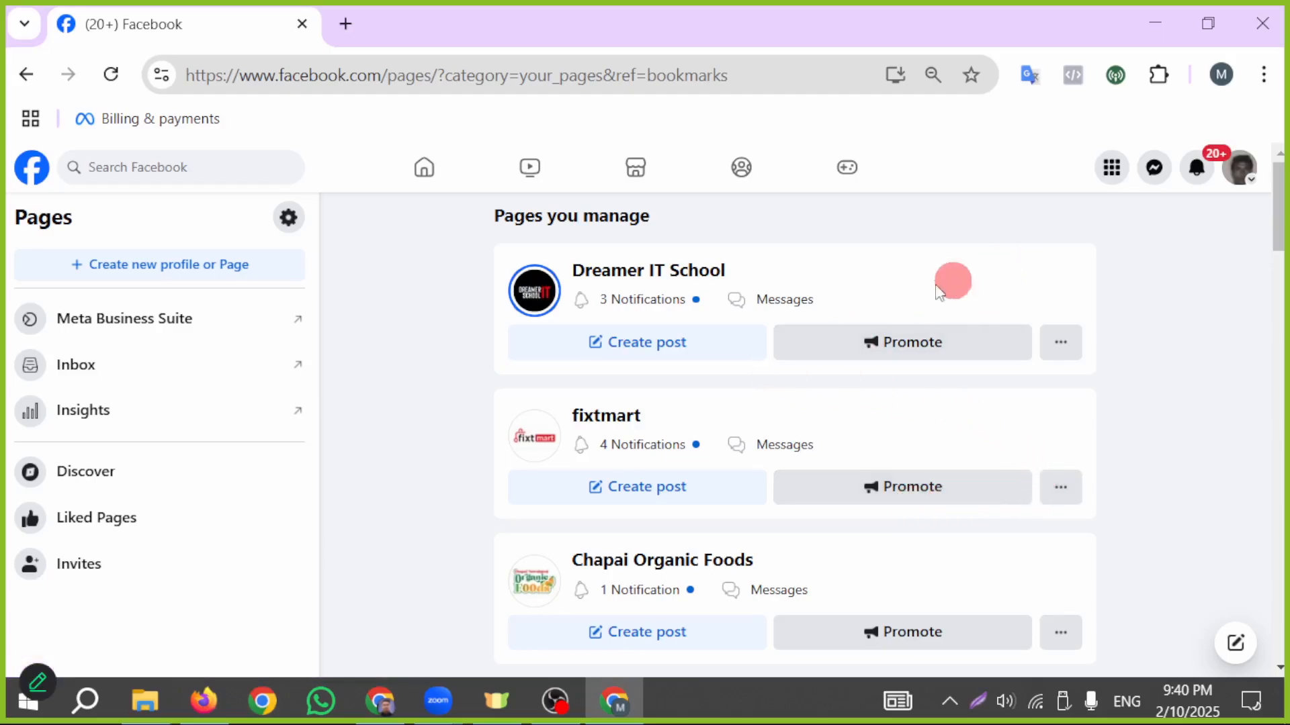
click(229, 264)
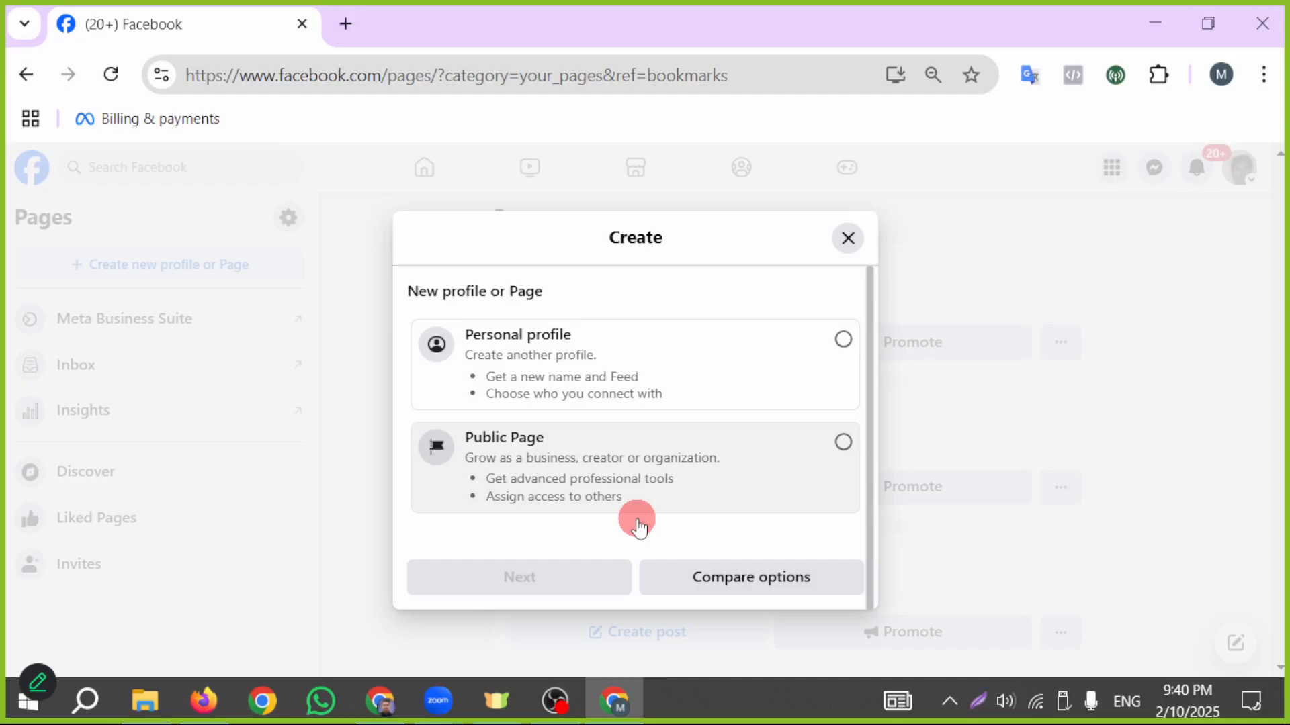
scroll(672, 470, down, 1)
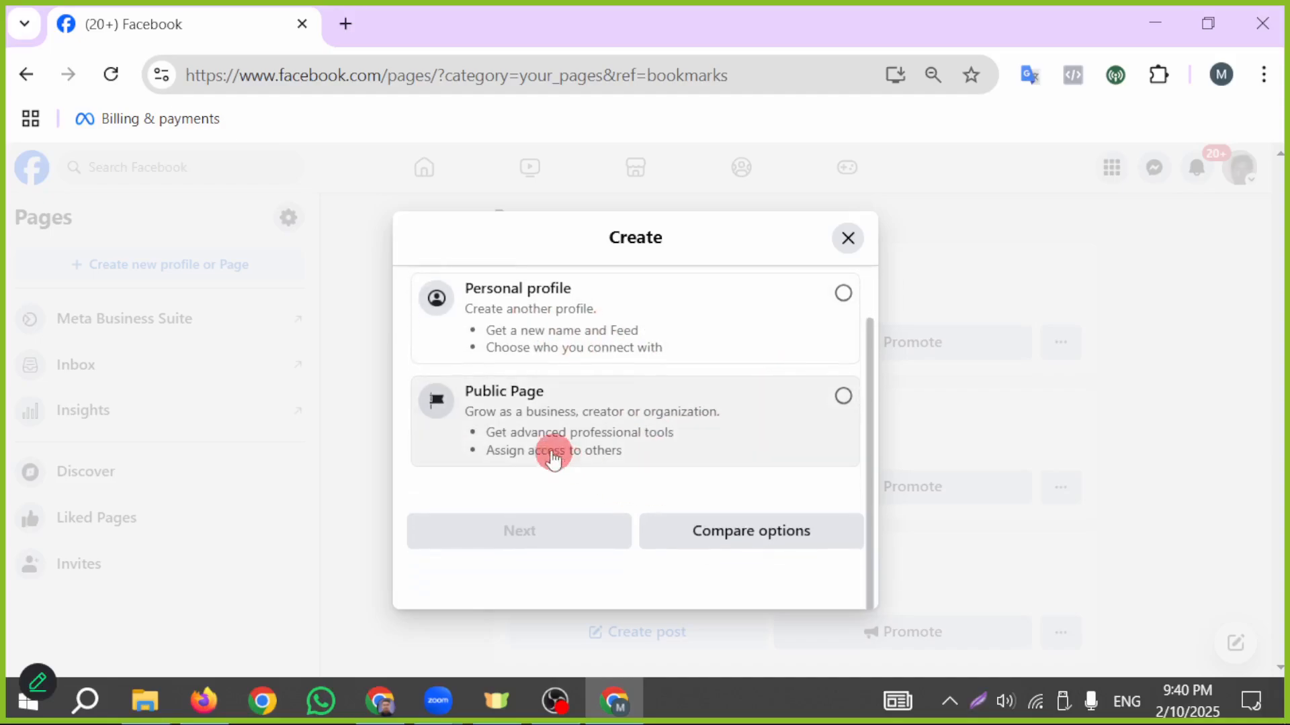
scroll(631, 464, up, 1)
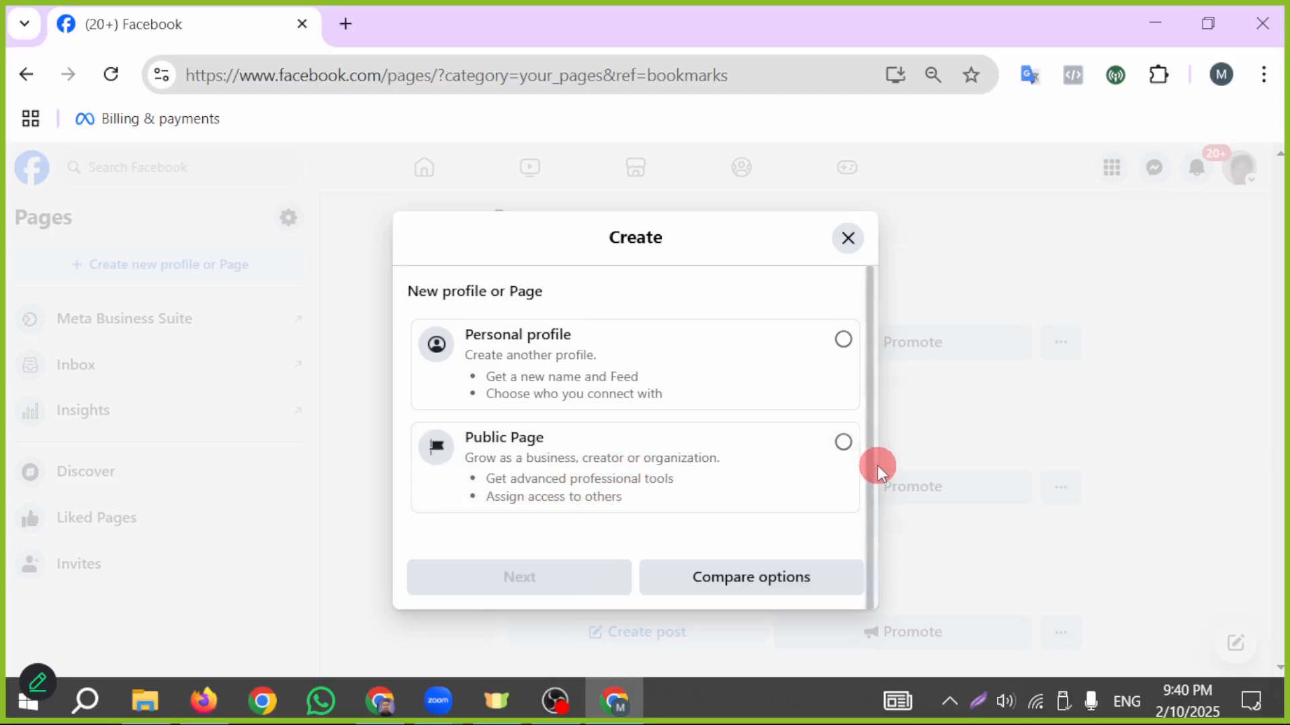
- Mark the Public Page option with a red rectangle on a screen capture, and discard the capture
click(978, 701)
click(1058, 596)
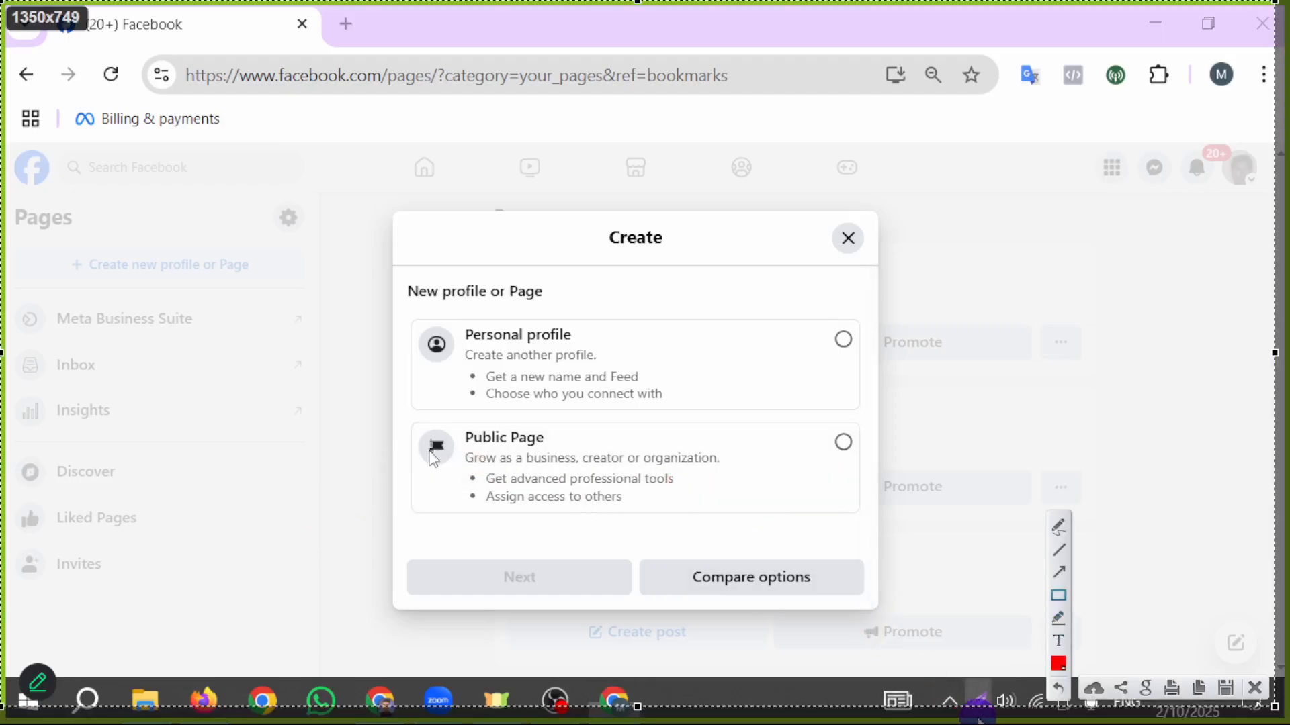
mouse_move(415, 415)
mouse_down()
mouse_move(779, 523)
mouse_move(859, 524)
mouse_up()
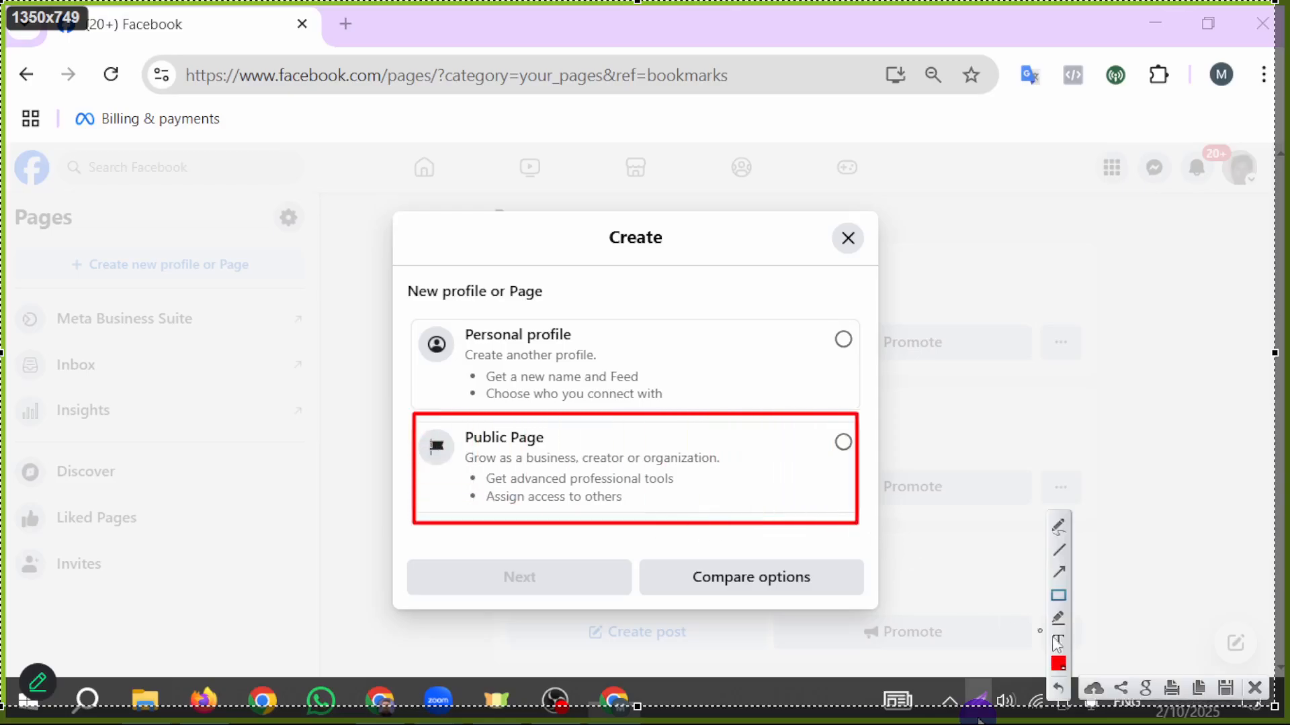
click(1254, 688)
- Choose Public Page as the type to create and continue
click(837, 445)
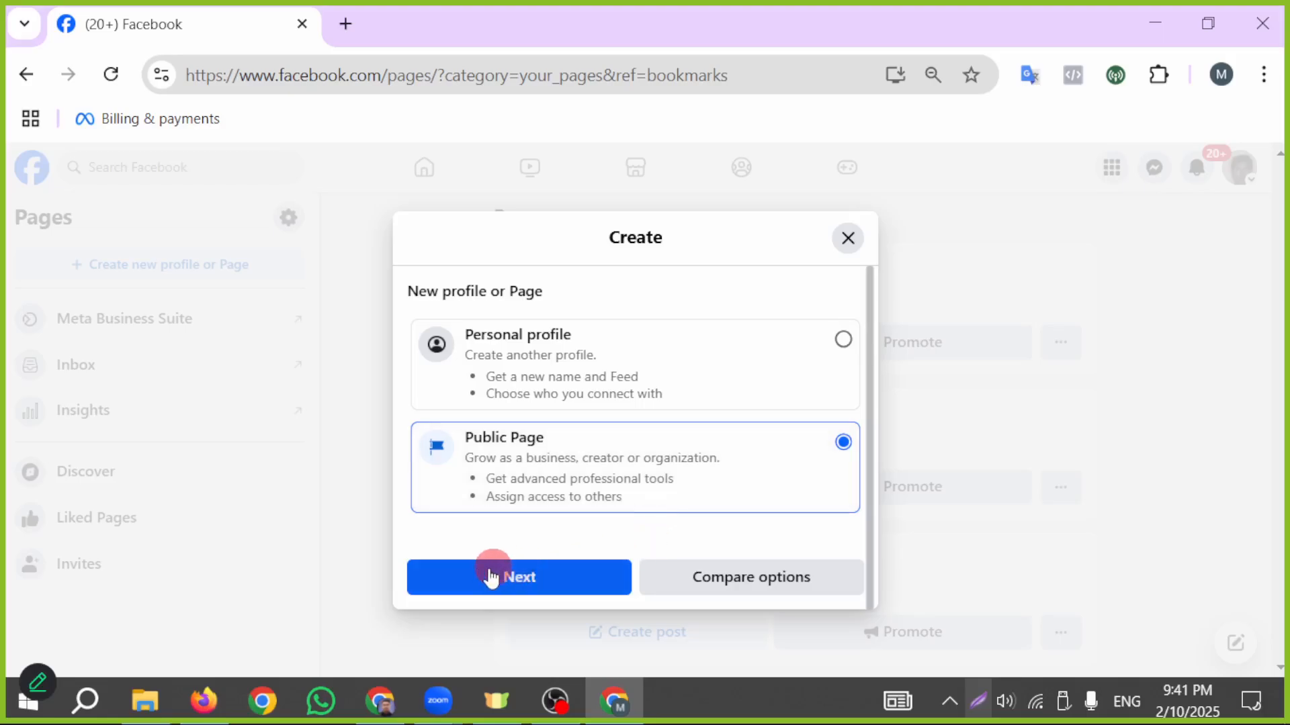
click(560, 581)
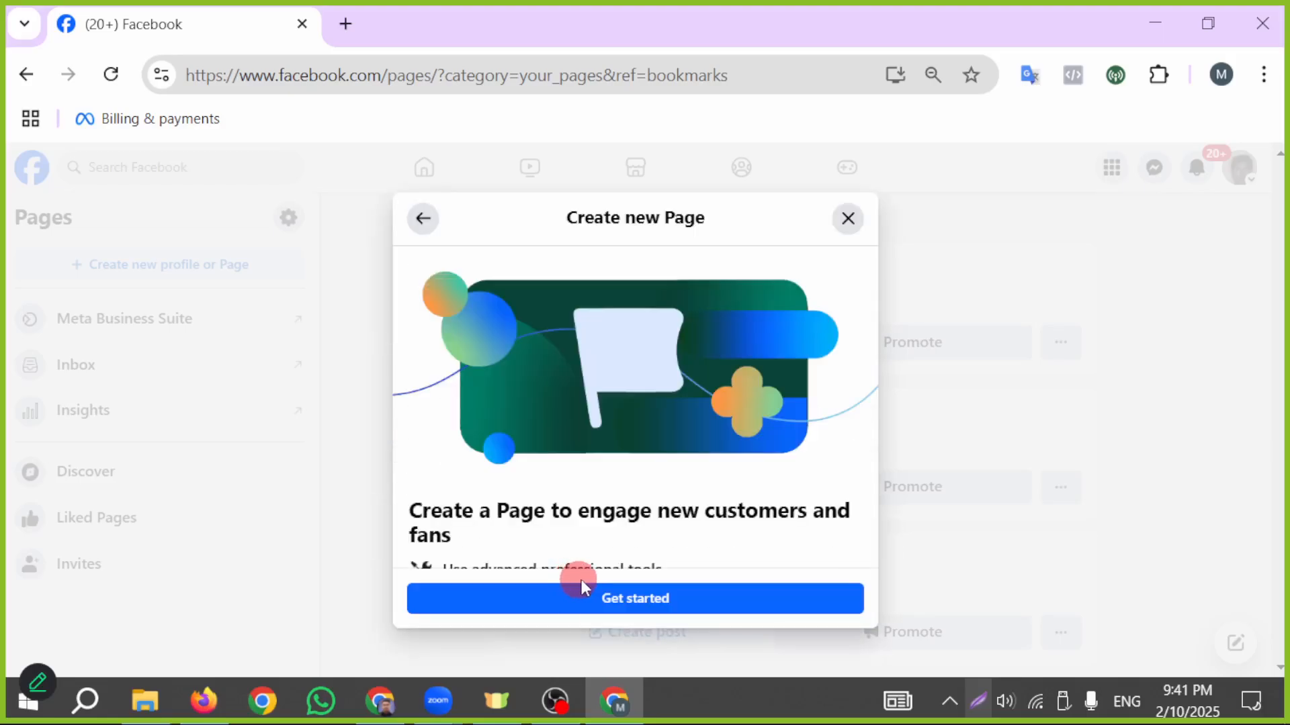
- Examine the Page introduction, covering professional tools, access for others, insights and reach
scroll(682, 369, down, 4)
scroll(665, 403, up, 4)
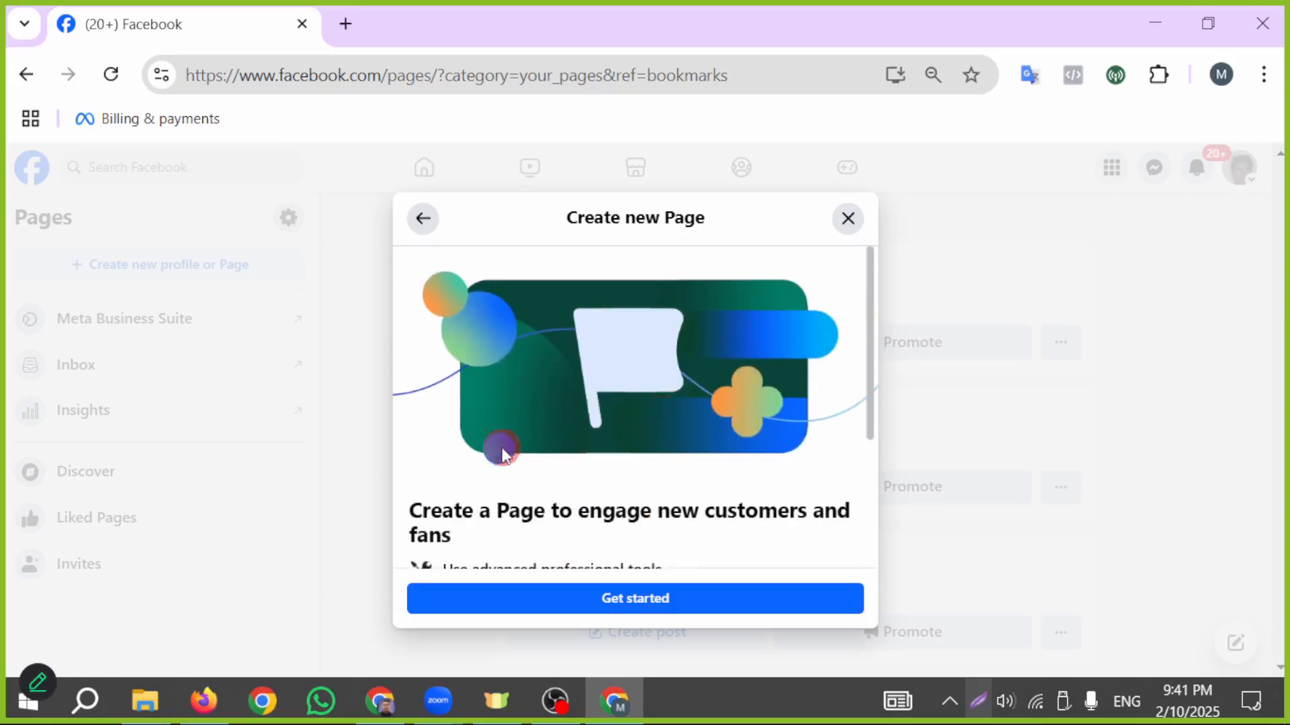
scroll(484, 454, down, 2)
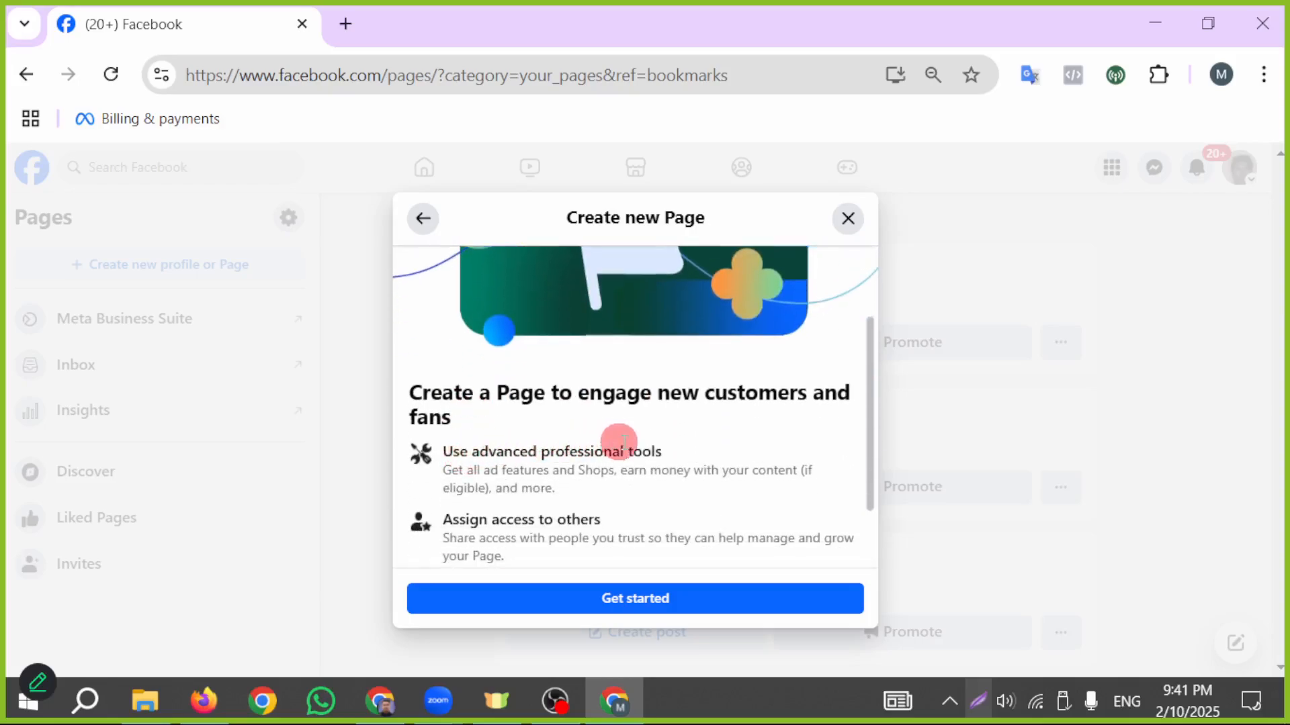
scroll(538, 466, down, 2)
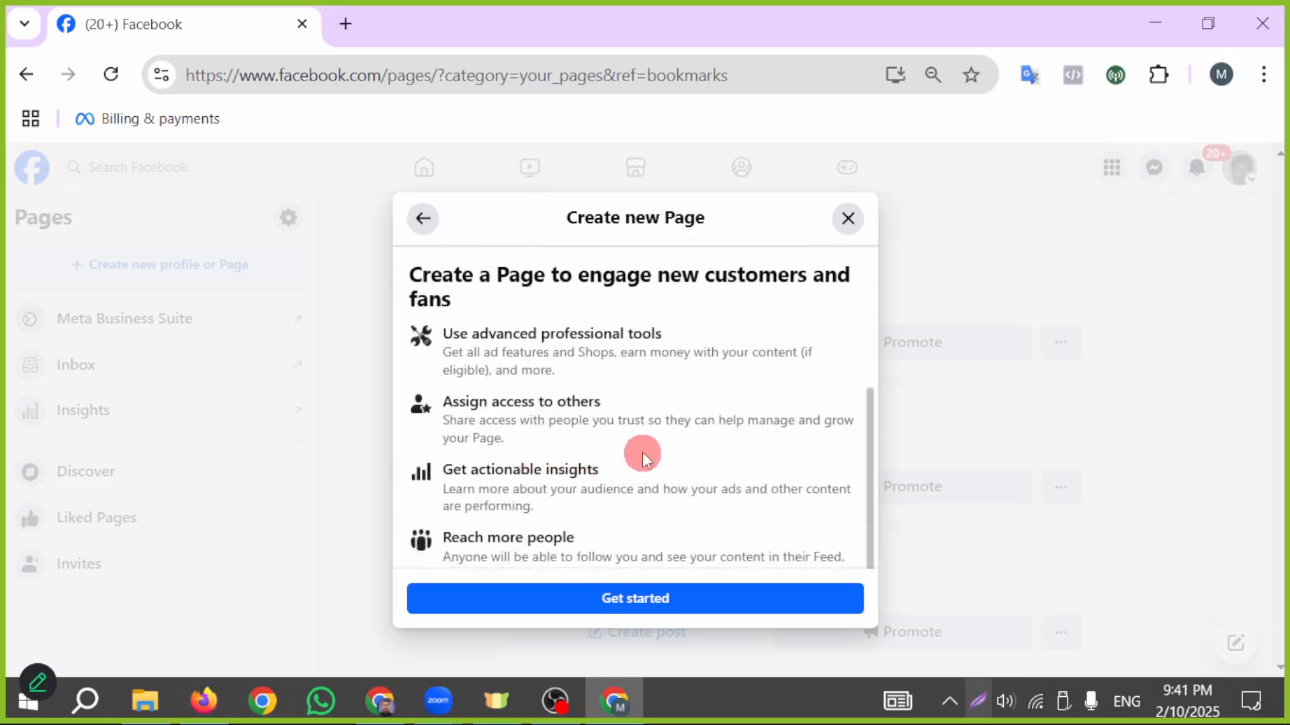
scroll(608, 487, down, 1)
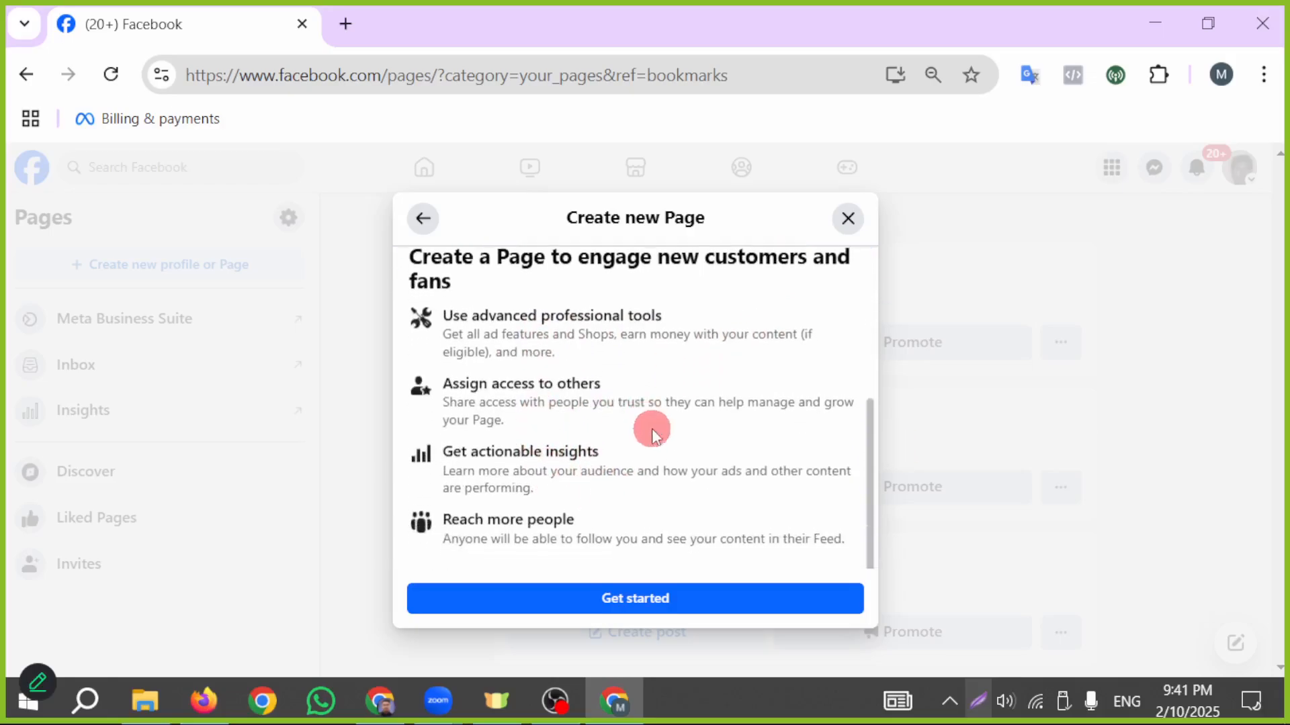
scroll(638, 461, up, 3)
scroll(655, 457, down, 3)
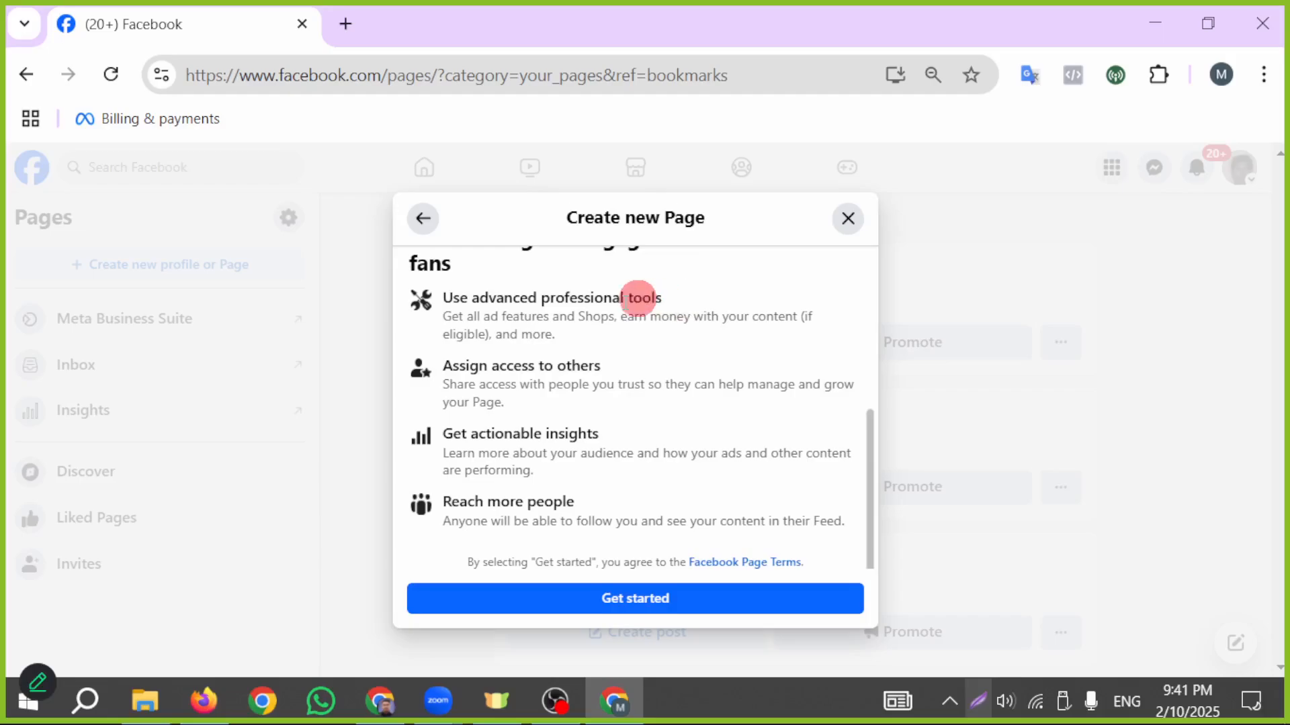
scroll(495, 469, up, 3)
scroll(558, 430, down, 3)
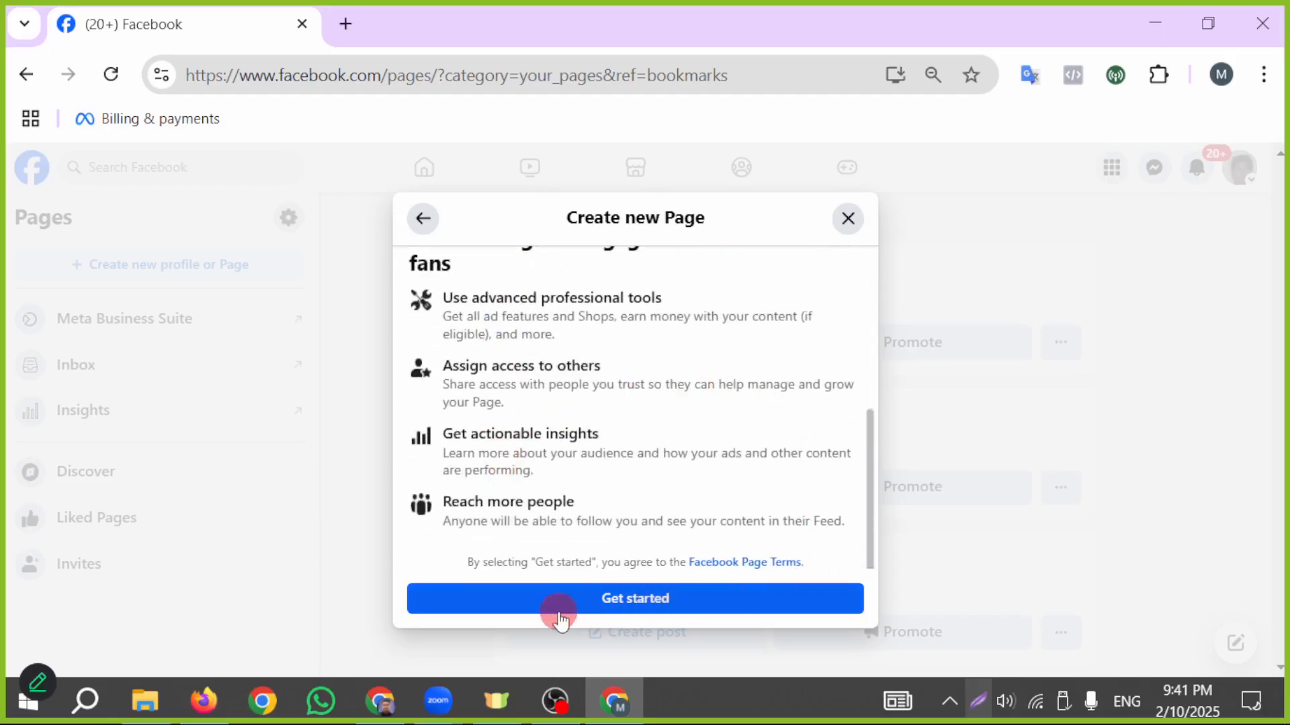
- Get started with the new Page and look over the desktop preview in its creation form
click(611, 599)
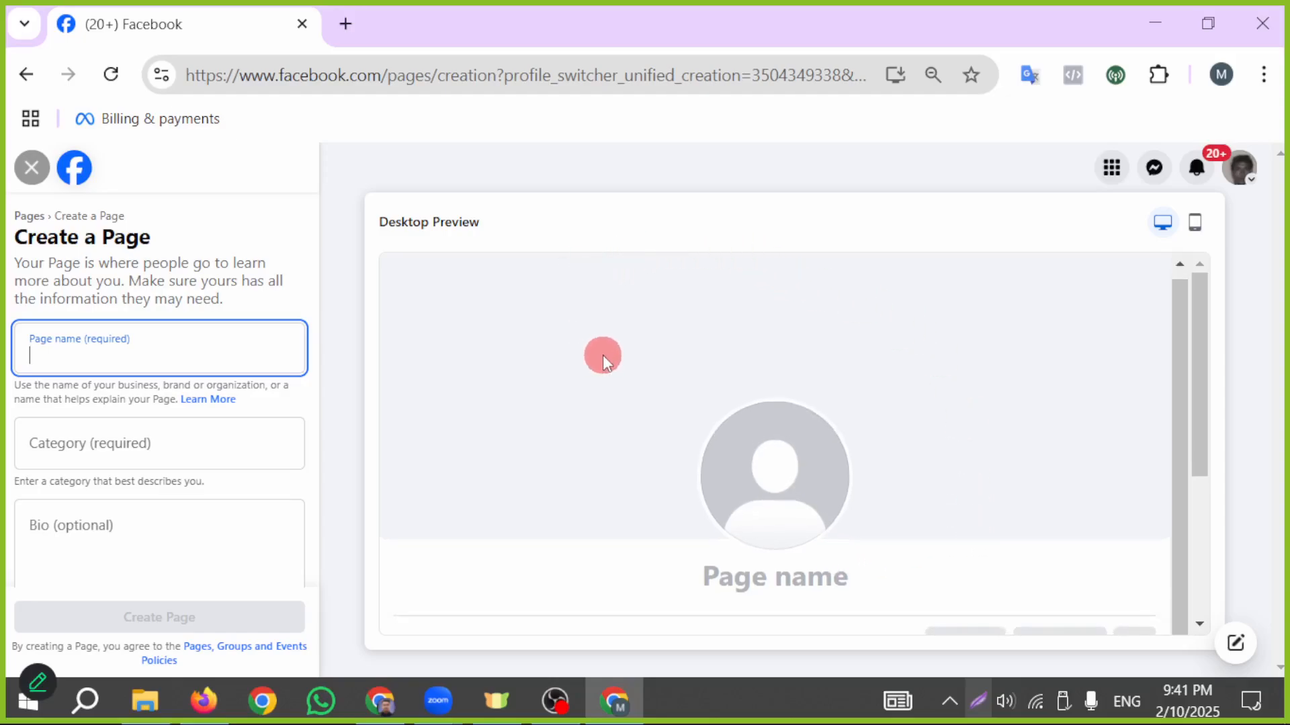
scroll(815, 514, down, 2)
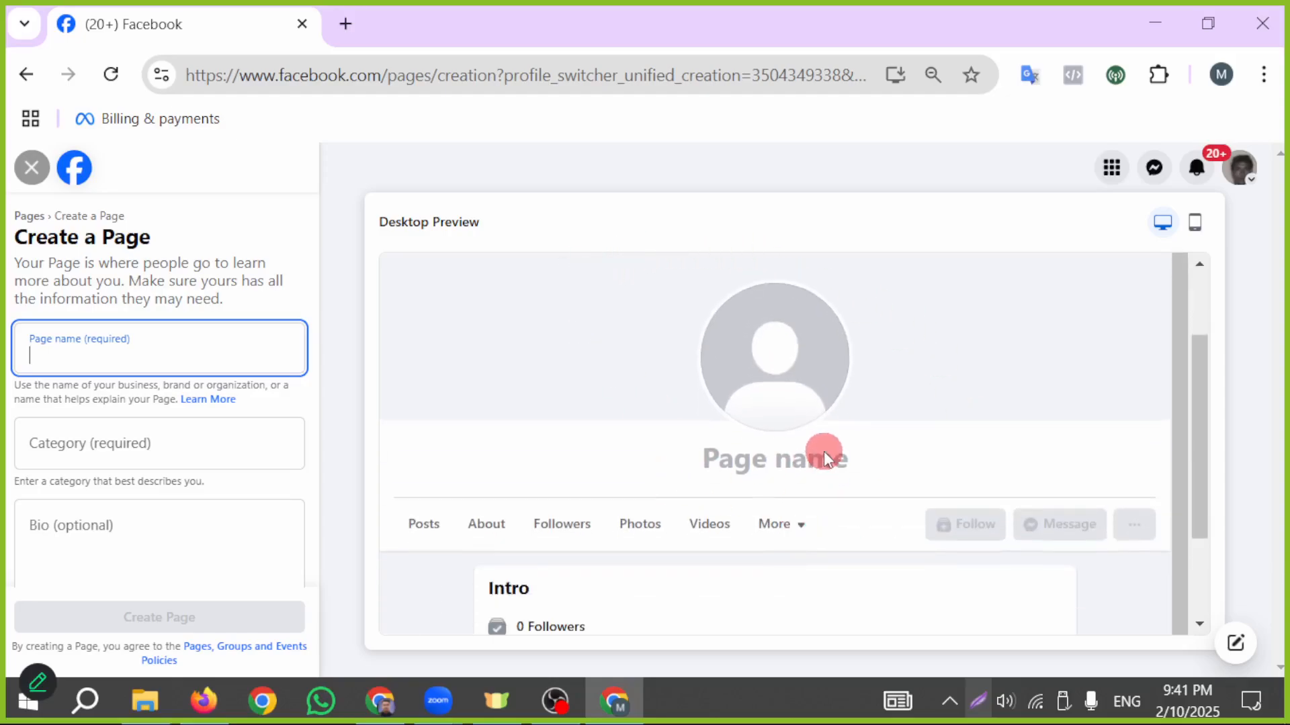
scroll(783, 518, up, 2)
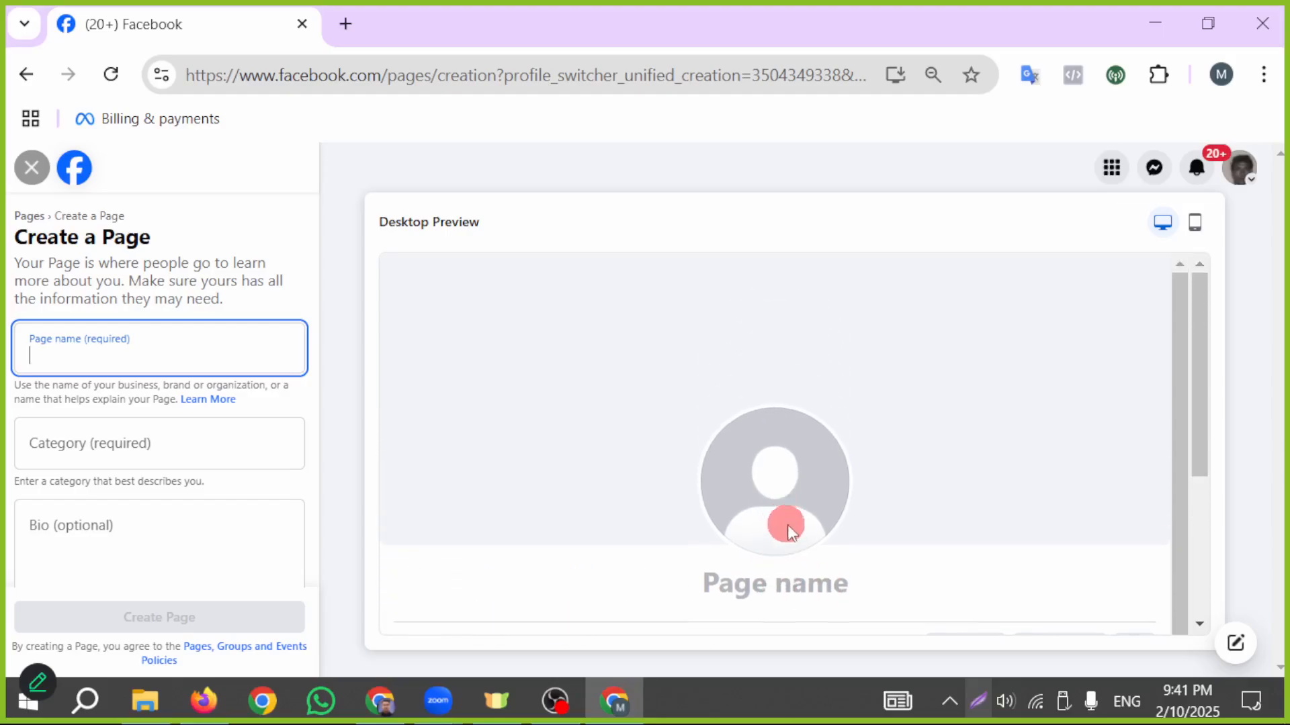
- Switch to ChatGPT in the other Chrome window and send "ami online a business korte cai amk kissu facebook business page er name daw"
click(382, 700)
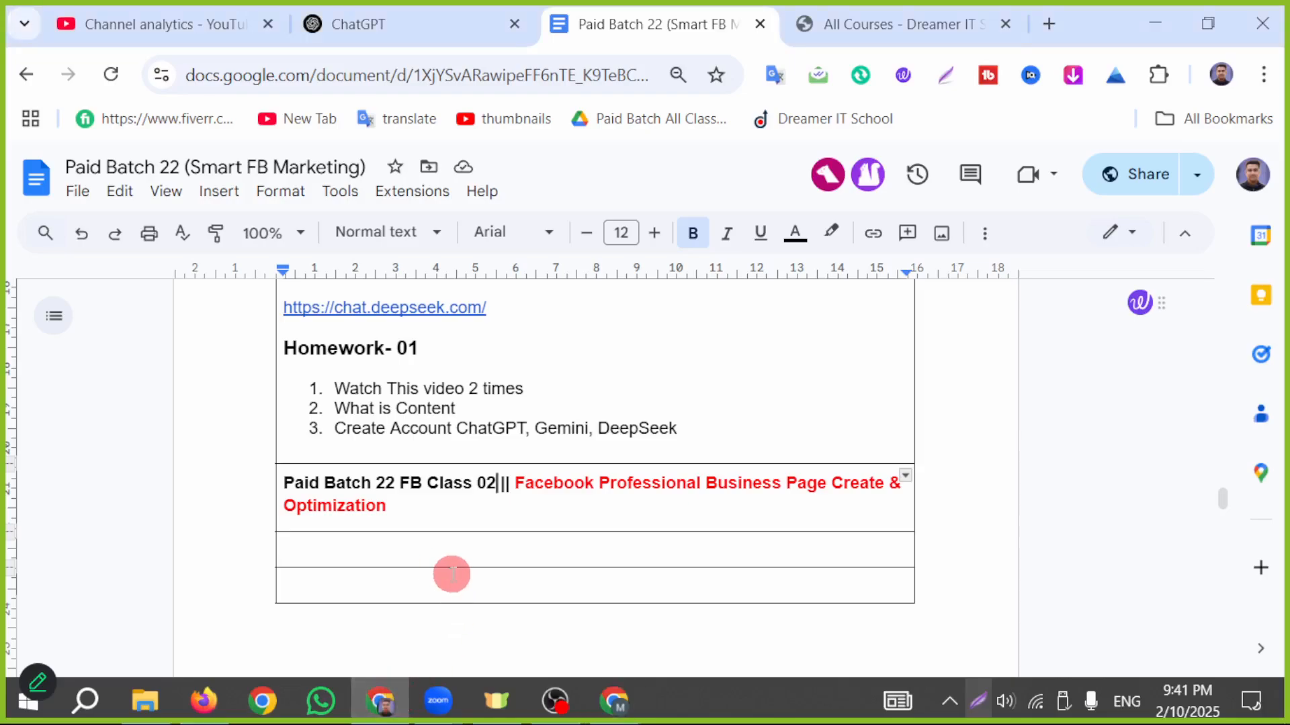
click(377, 13)
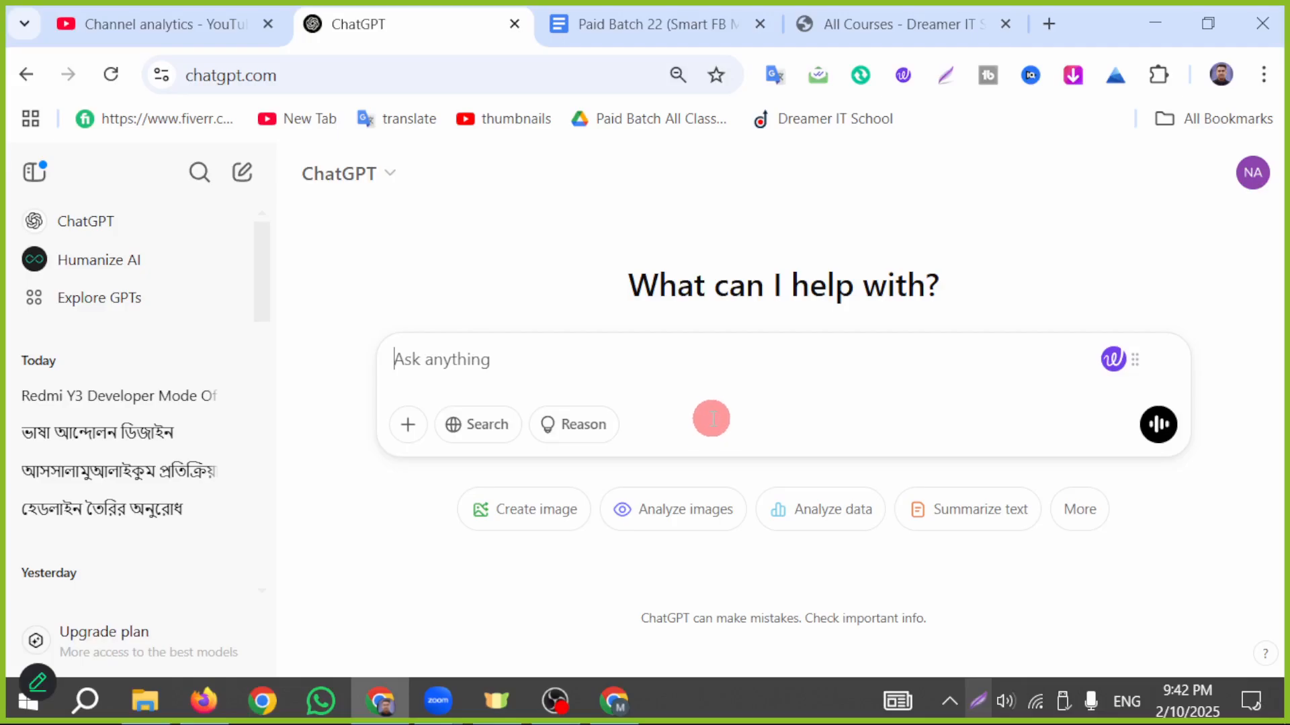
text(am)
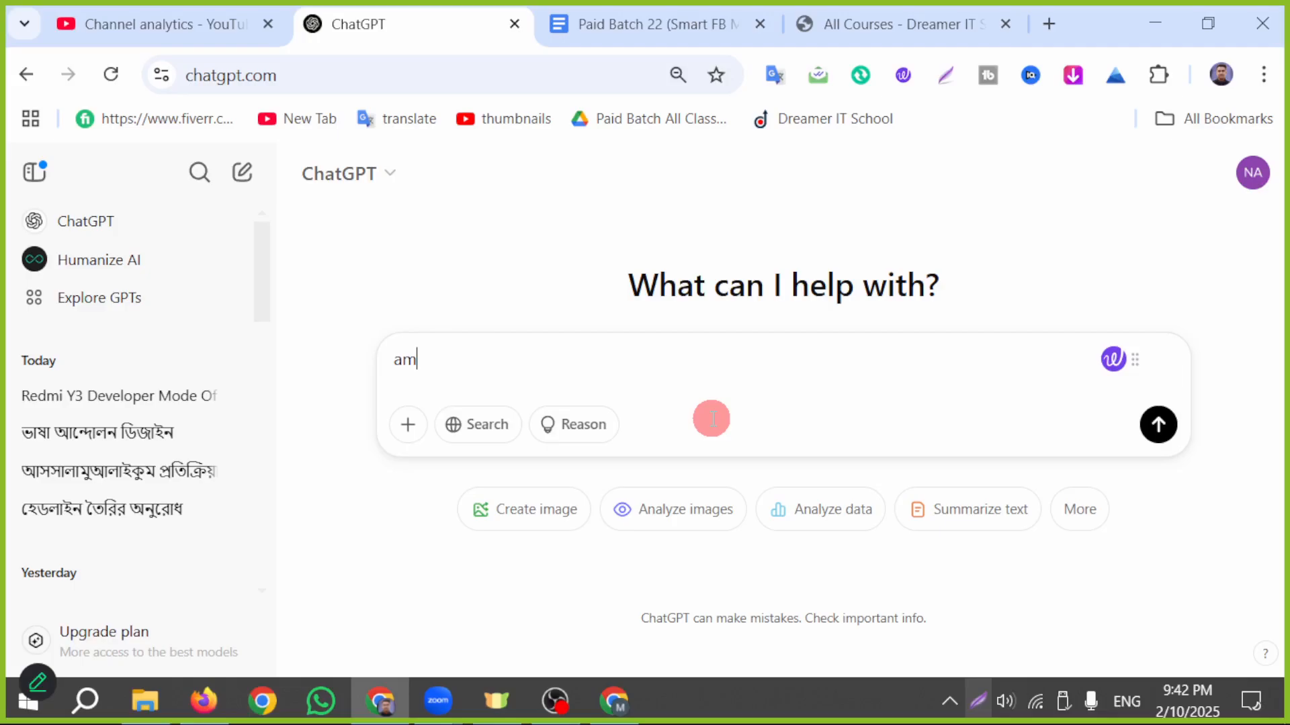
text(i ob)
key(BackSpace)
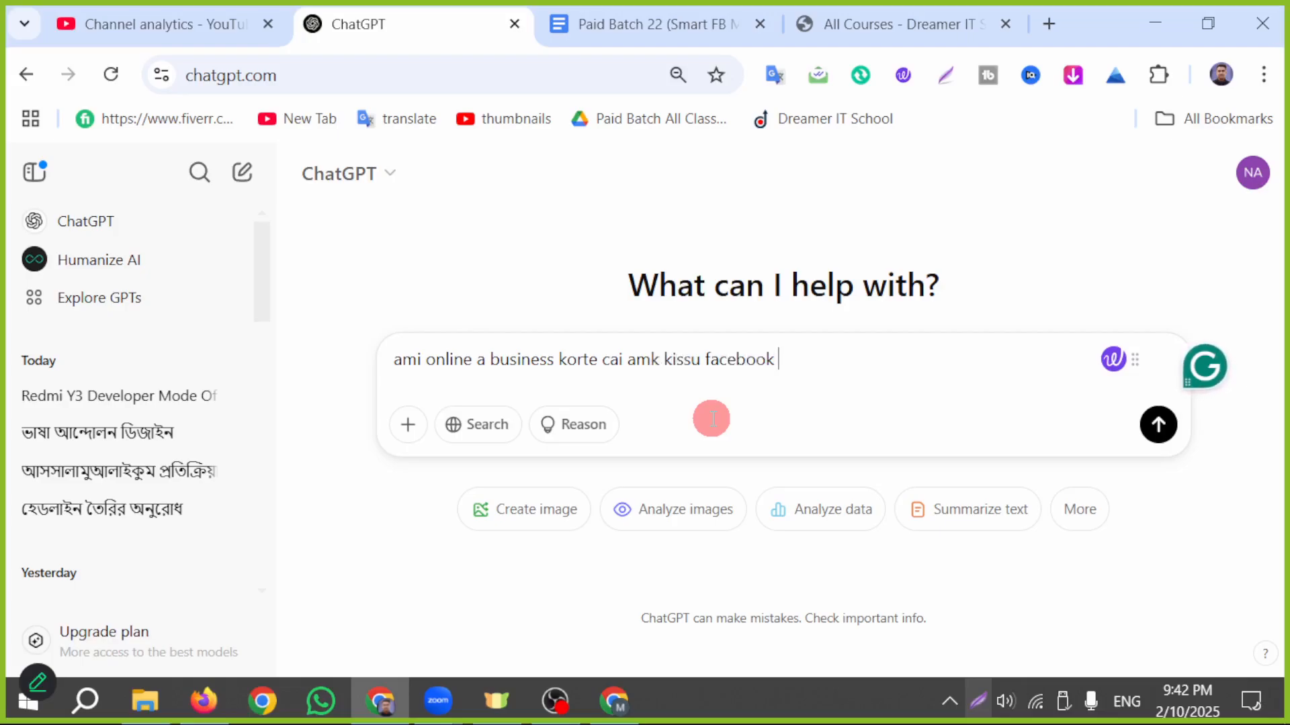
text(business page er name)
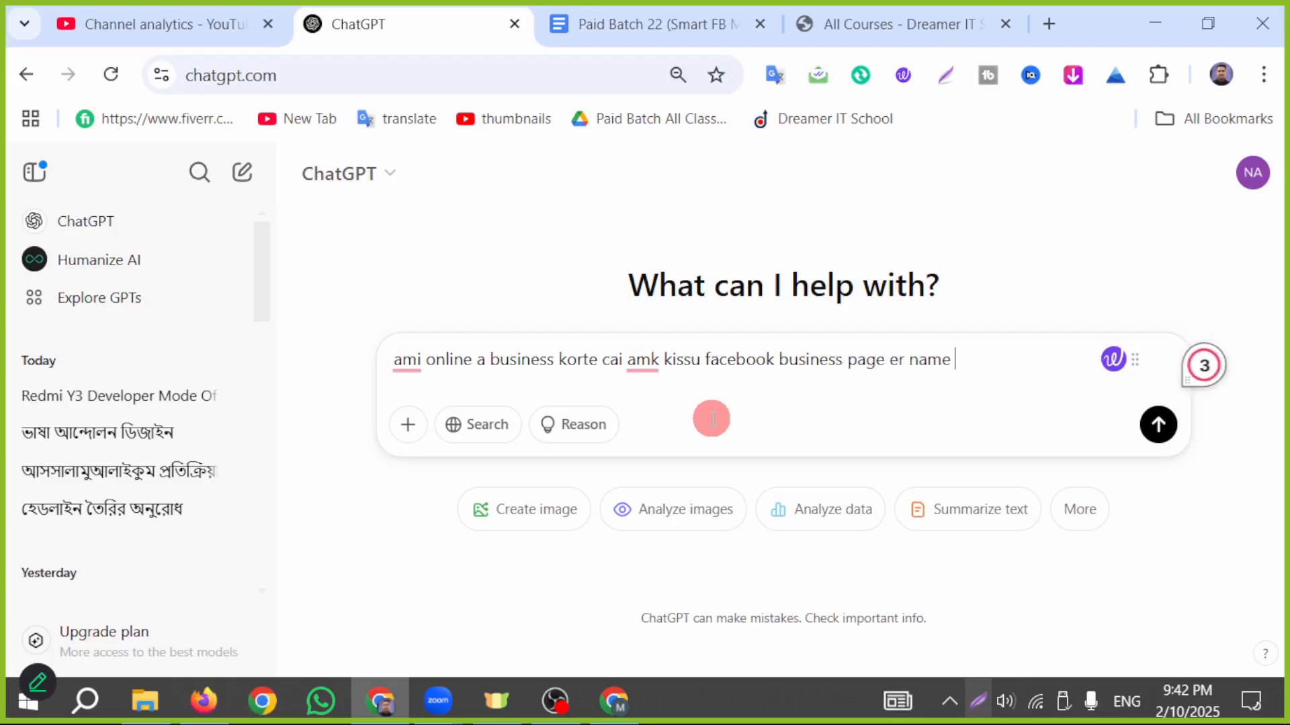
text(w)
key(Return)
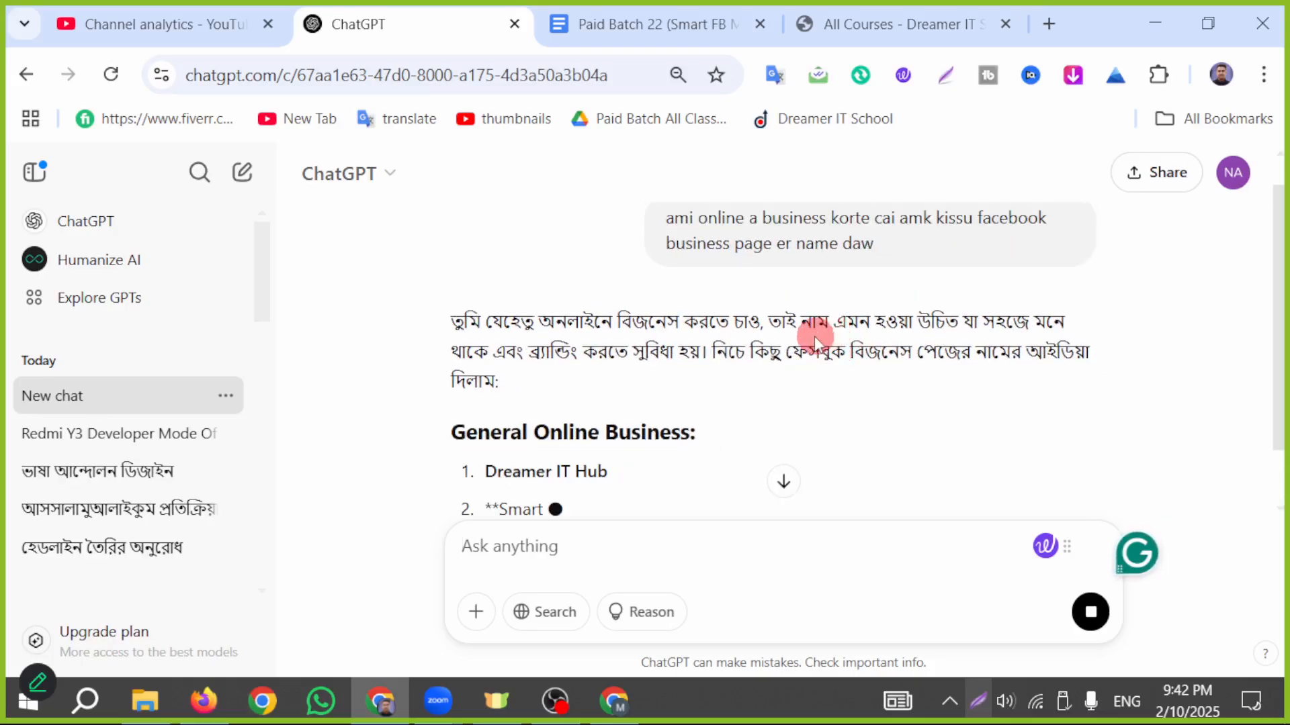
- Copy the suggested name "NextGen Online Shop" from the General Online Business list in the reply
scroll(793, 309, down, 1)
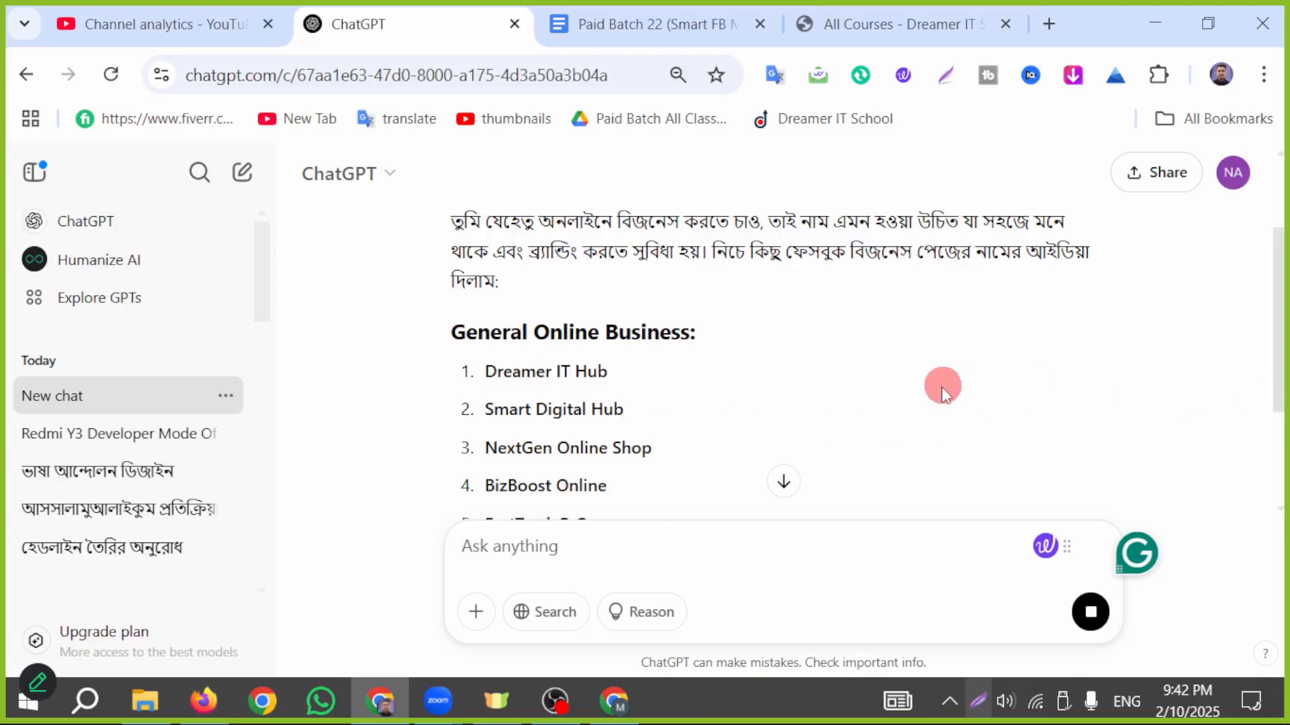
scroll(671, 336, down, 2)
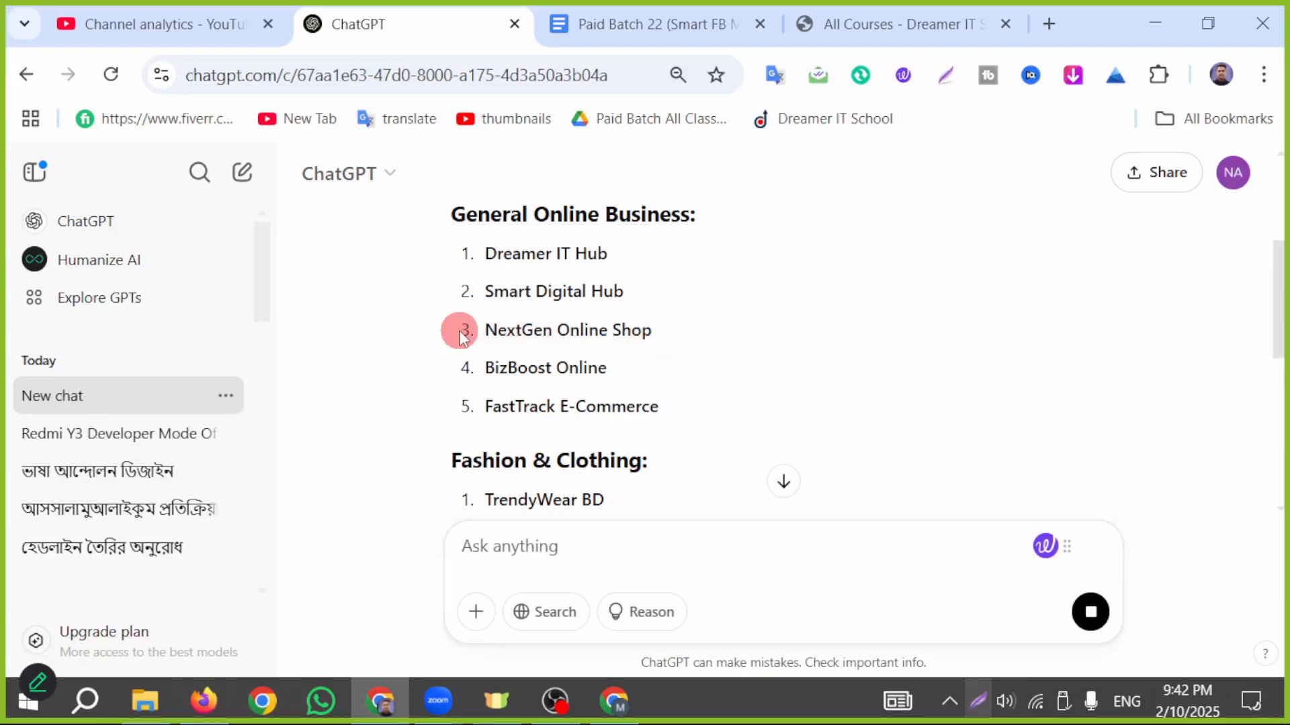
drag(460, 331, 654, 332)
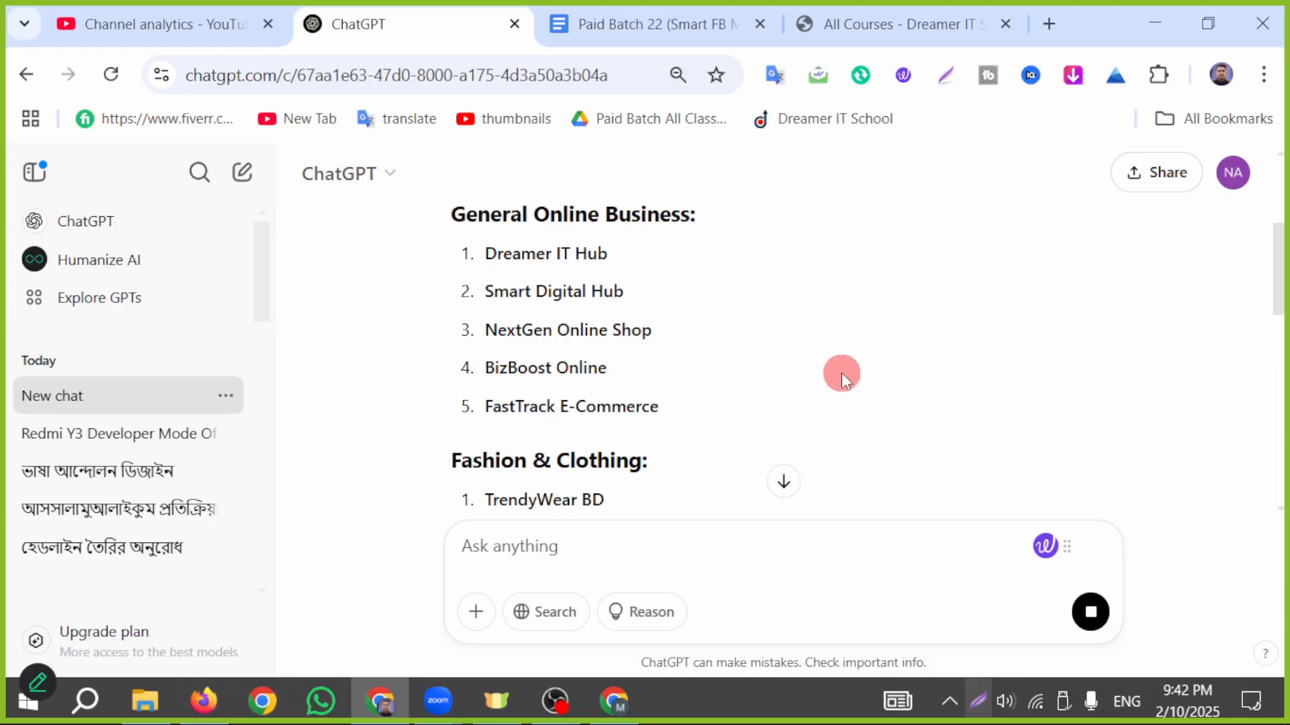
drag(485, 329, 662, 333)
click(668, 329)
click(678, 334)
triple_click(653, 334)
key(ctrl+c)
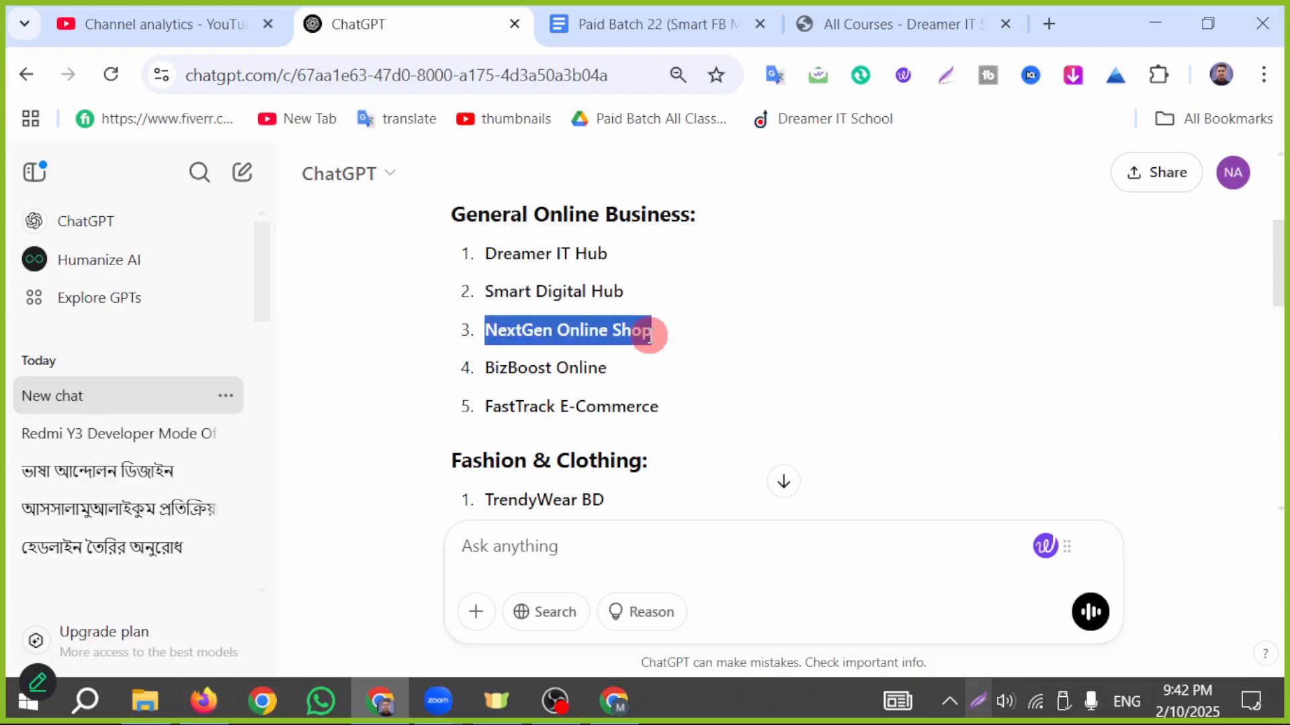
- Search Google for "NextGen Online Shop" in a new tab and examine the results for existing uses of the name
click(1045, 24)
key(ctrl+v)
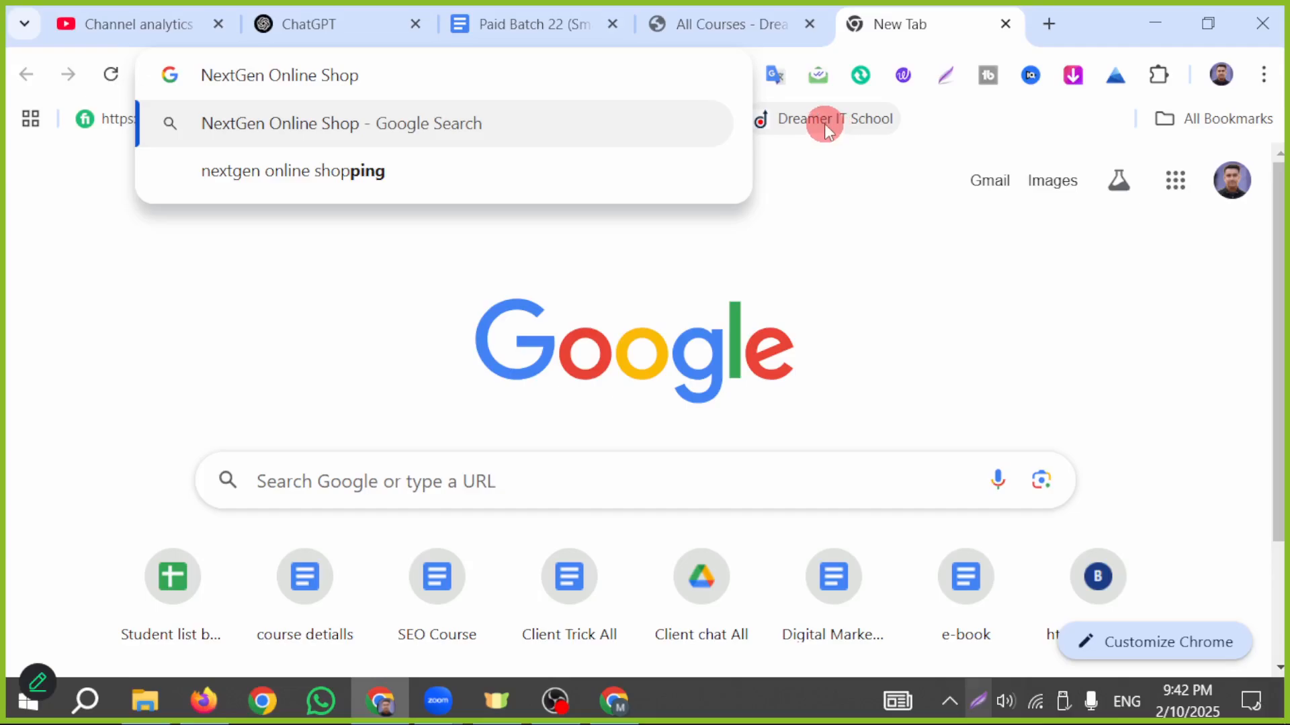
key(Return)
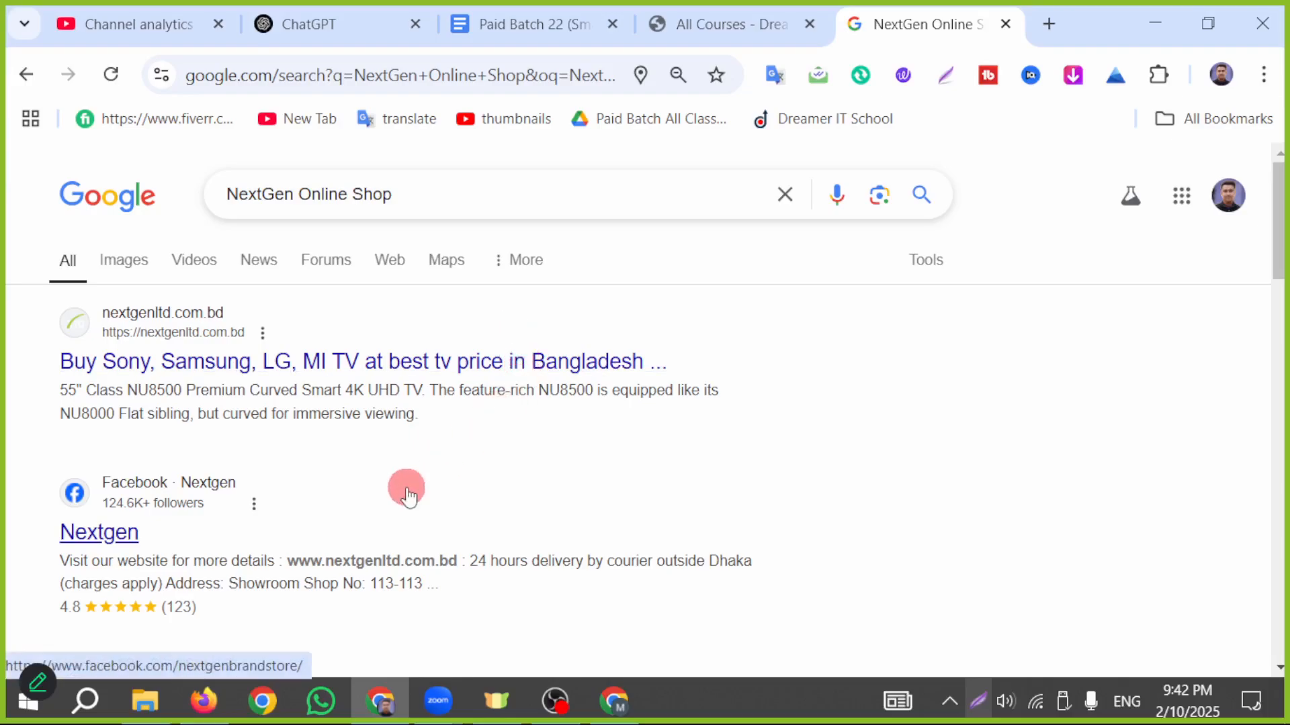
scroll(413, 482, down, 4)
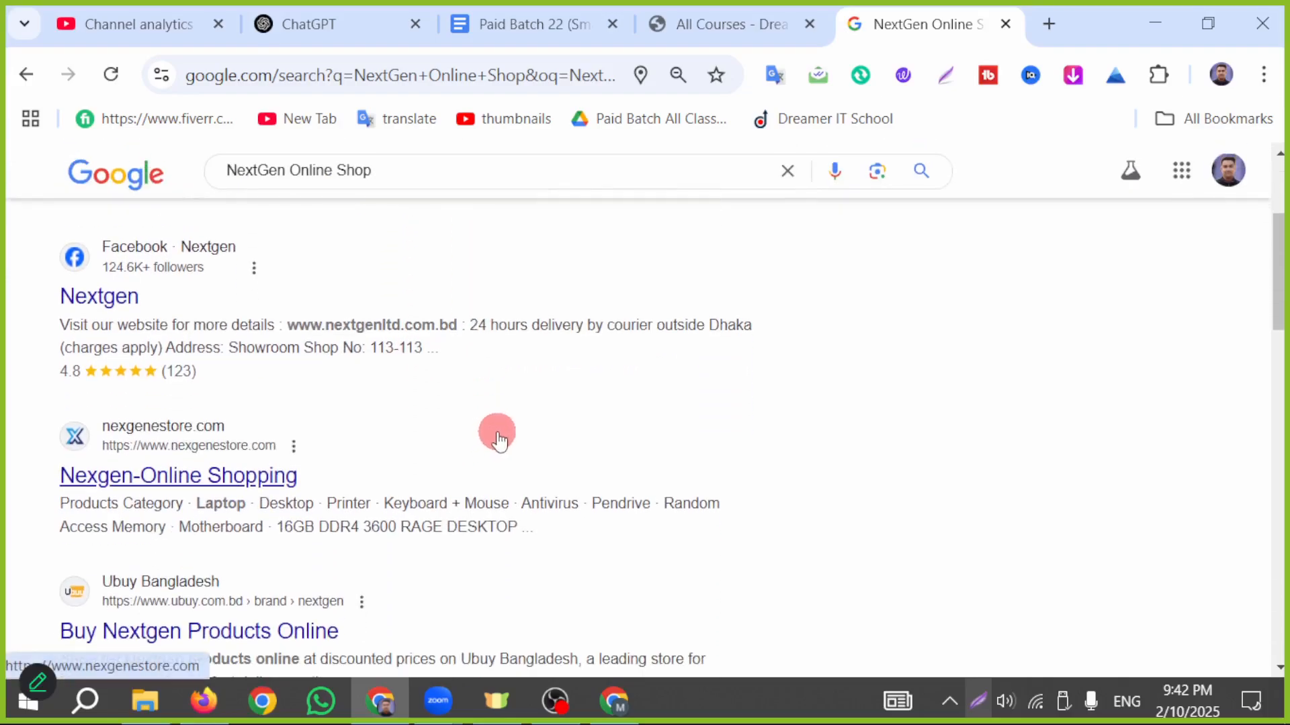
scroll(172, 446, down, 2)
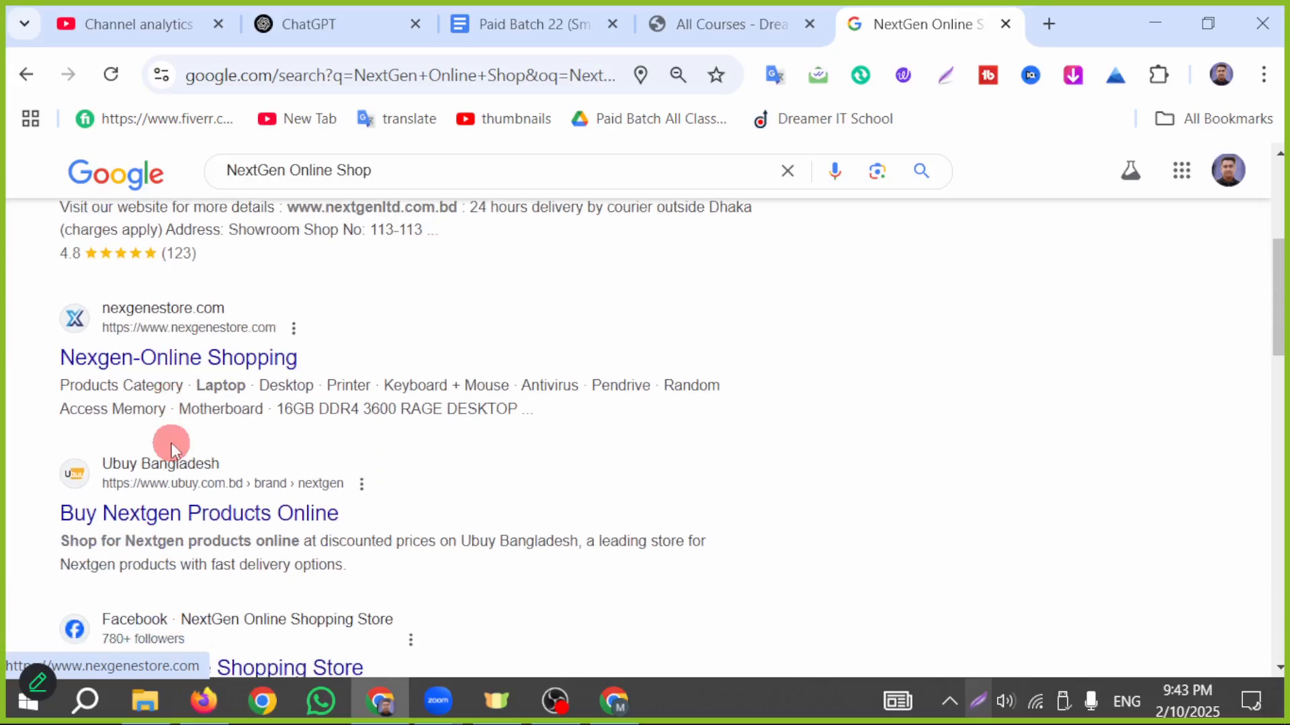
scroll(430, 415, down, 2)
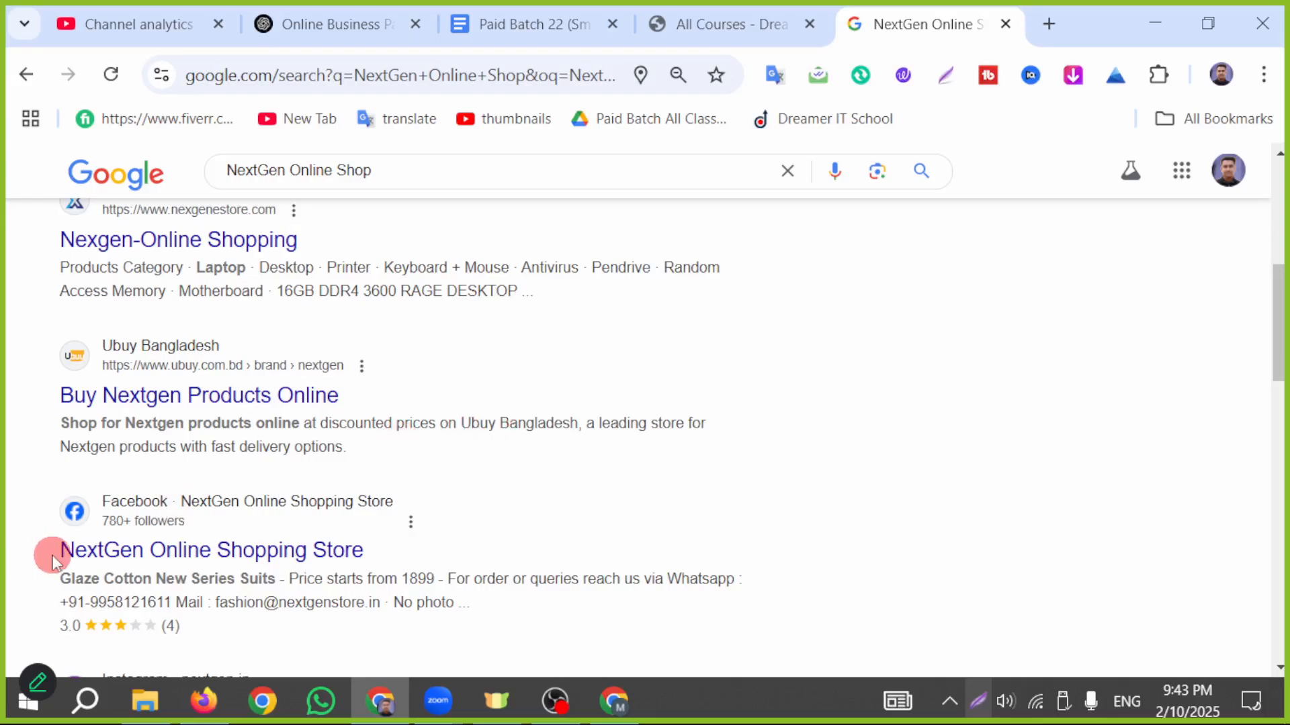
scroll(302, 558, down, 4)
scroll(509, 534, down, 4)
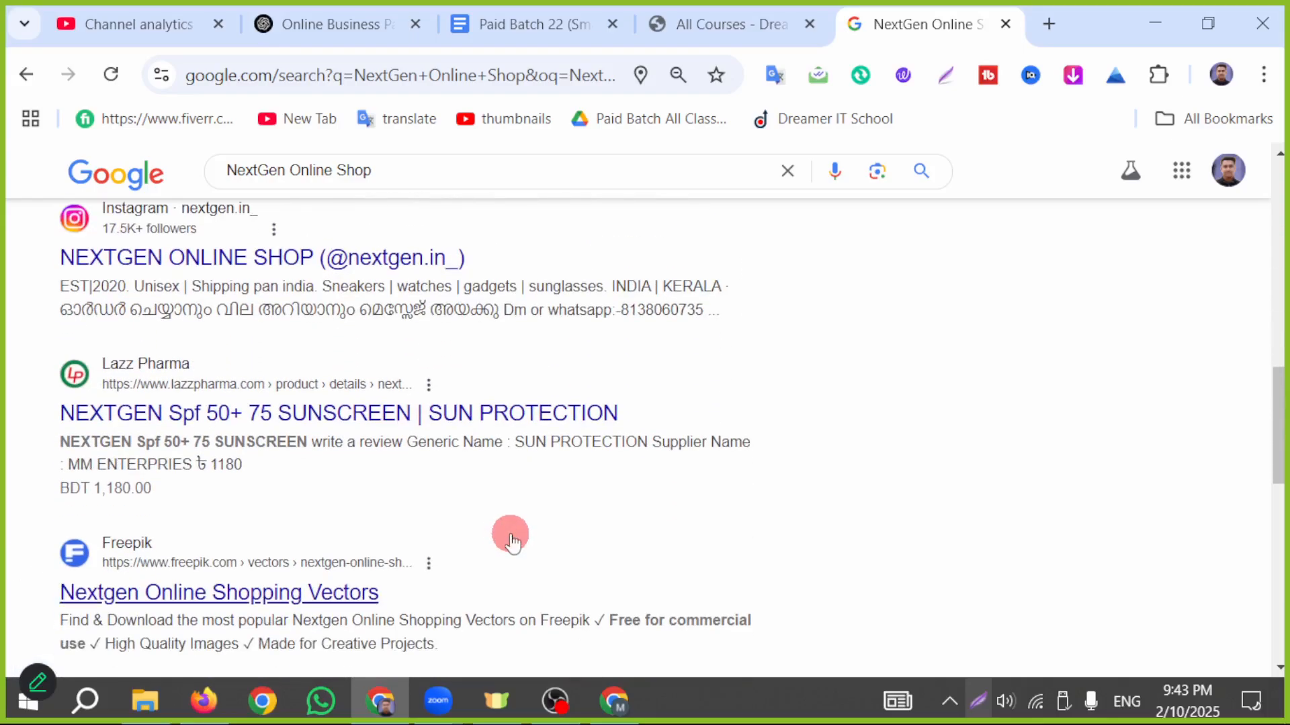
- Return to the Facebook window and enter "NextGen Online Shop" as the Page name
scroll(464, 517, up, 15)
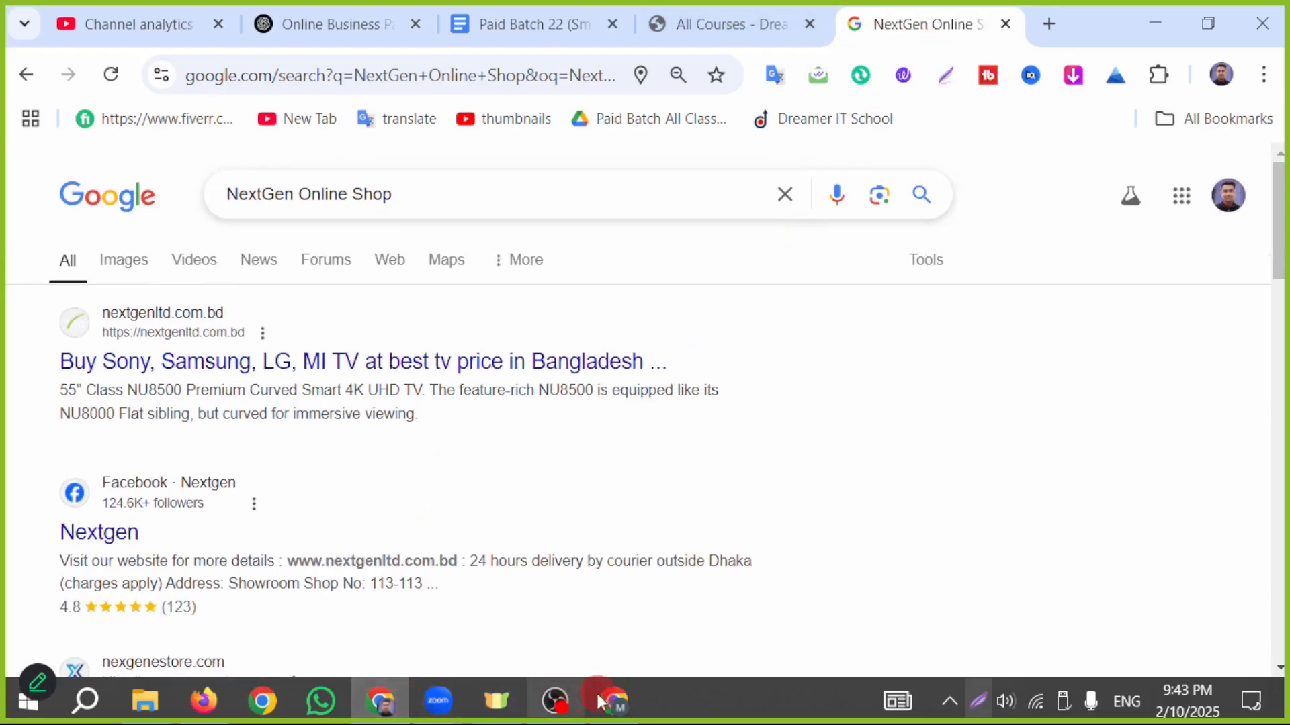
click(621, 693)
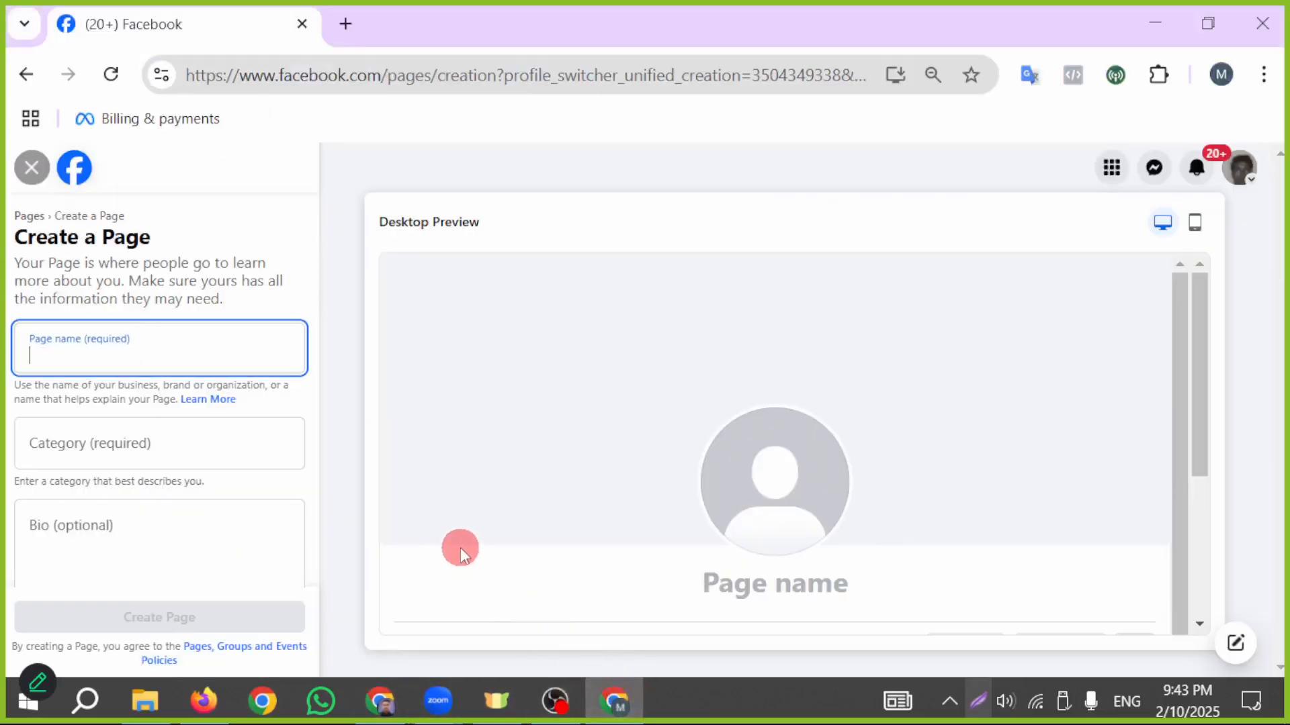
key(ctrl+v)
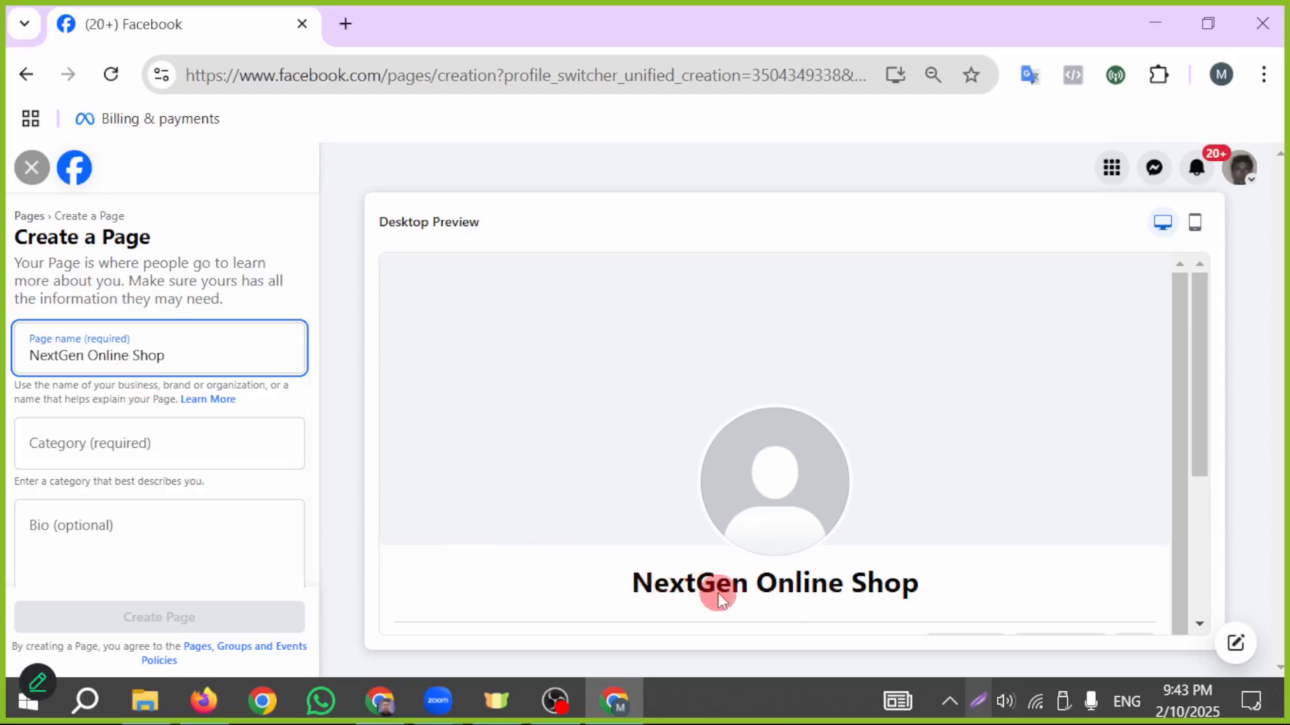
- Try to find an e-commerce category for the Page by searching for "ecomercce", and clear the search text
click(125, 453)
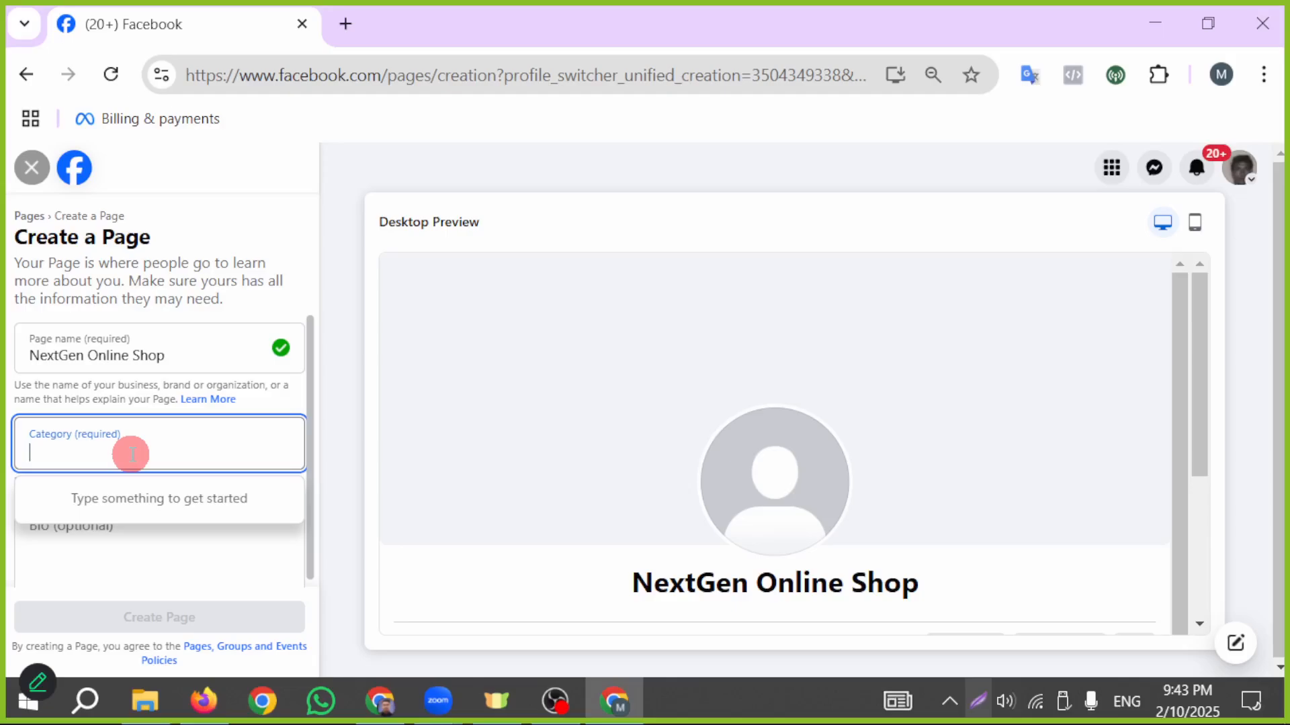
text(e)
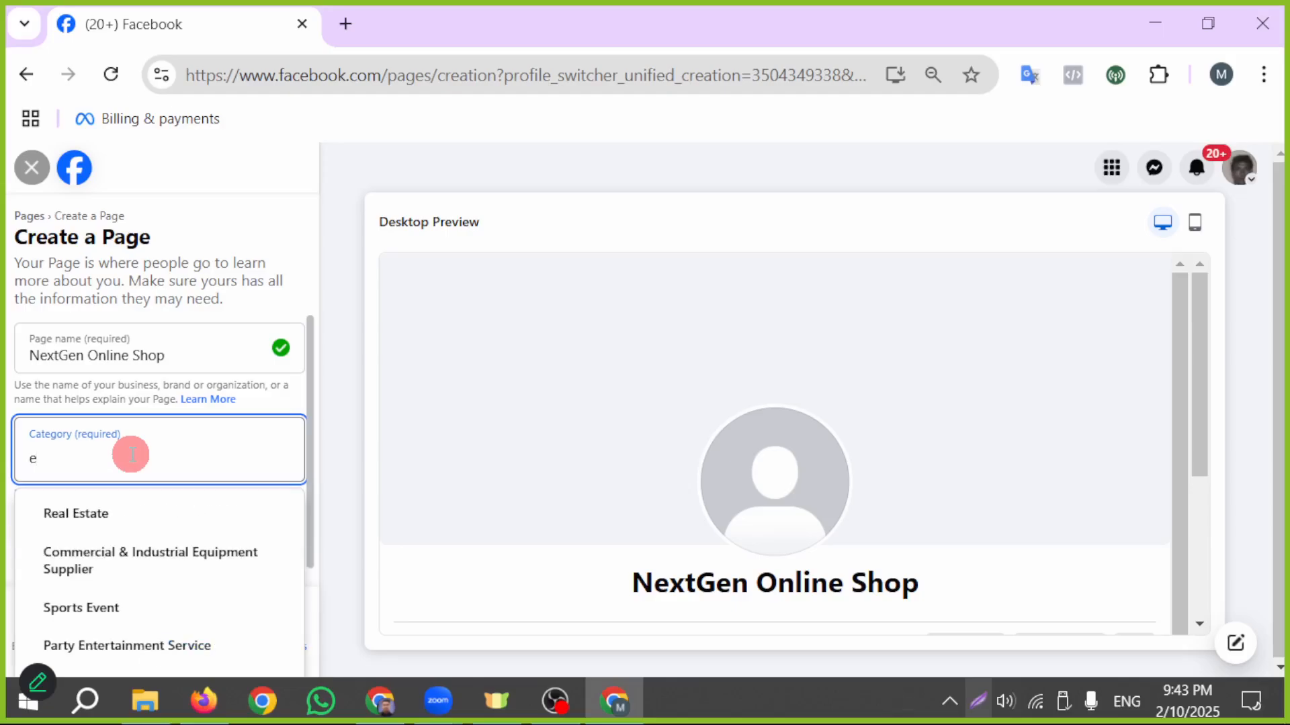
text(c)
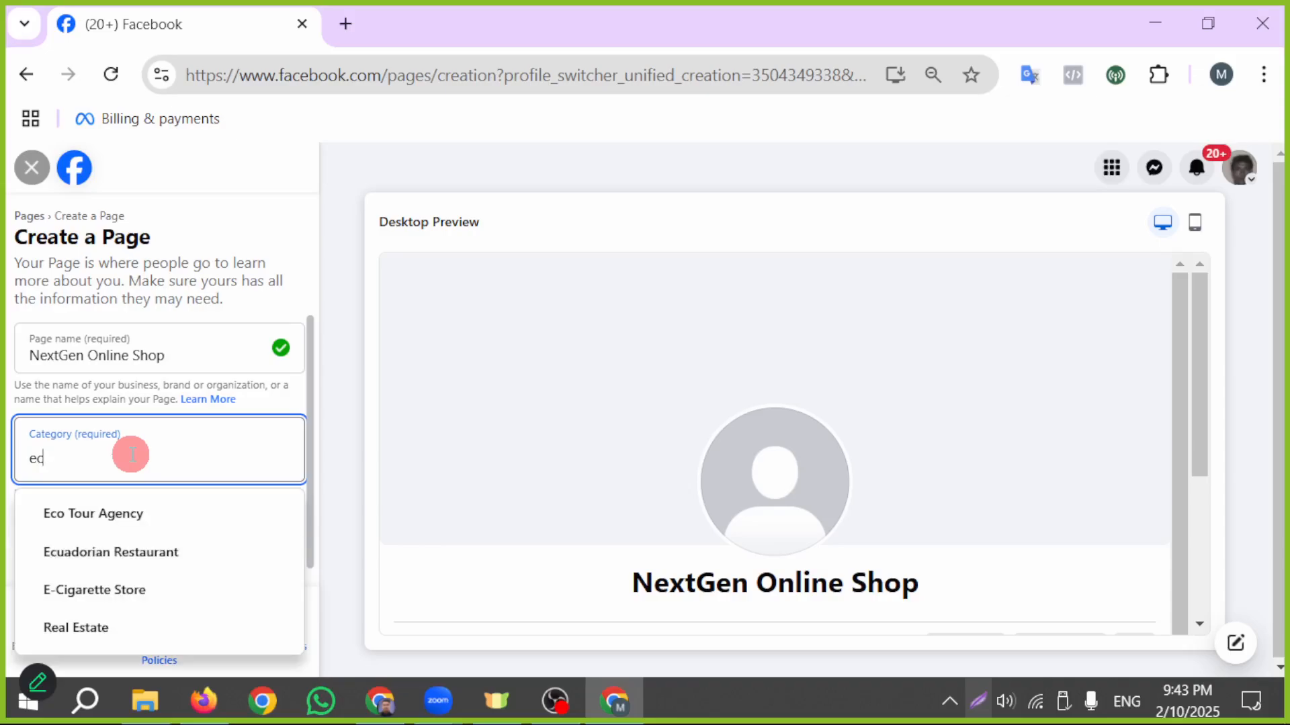
text(o)
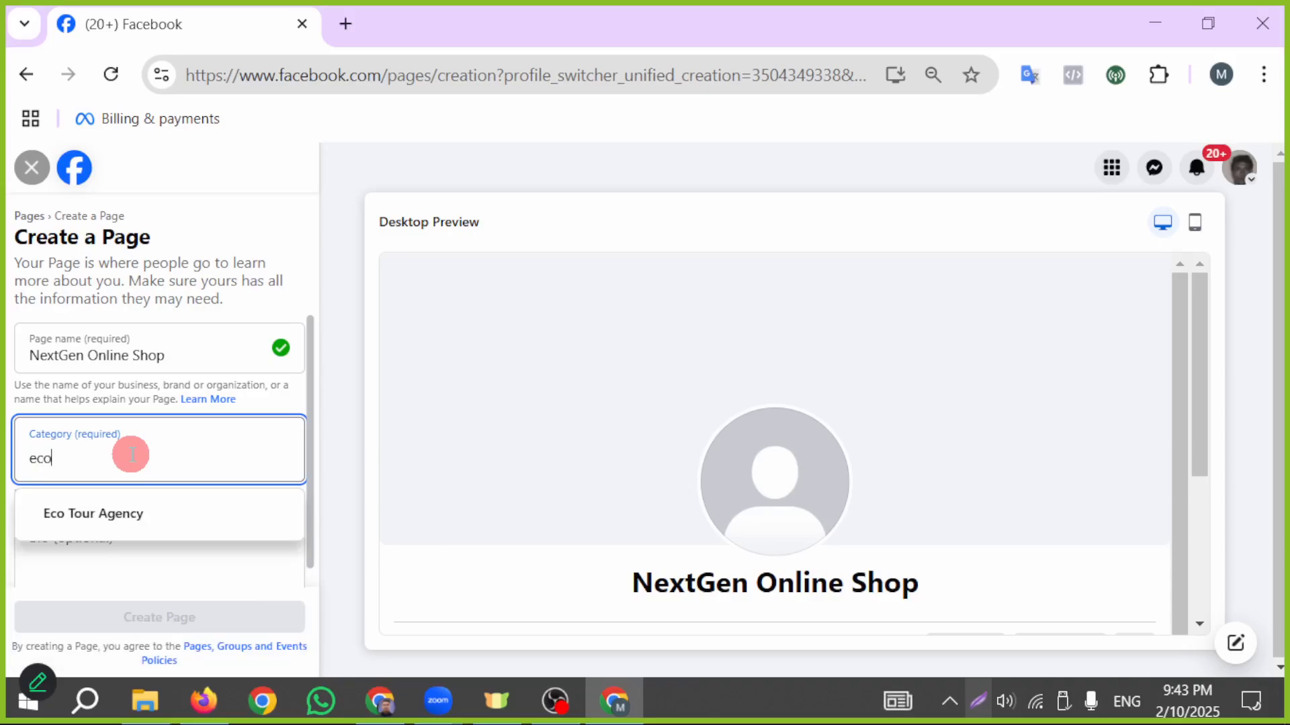
text(m)
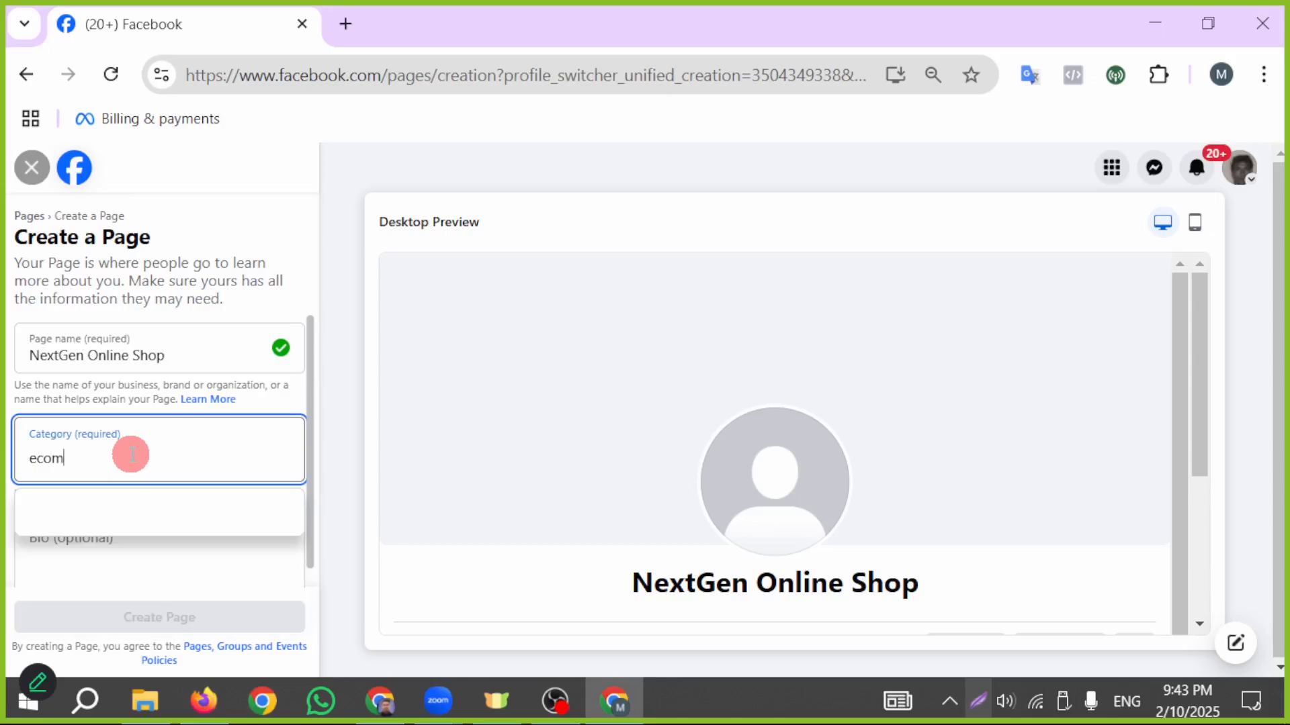
text(erc)
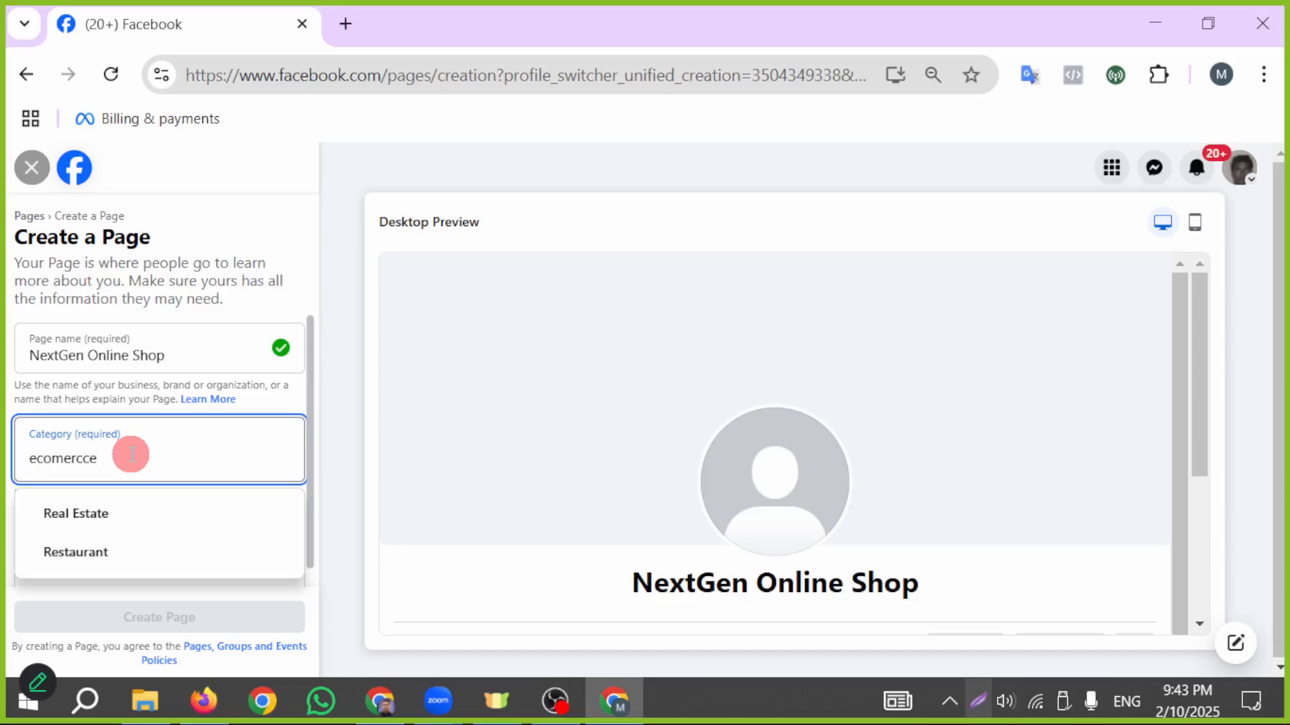
text(ce)
key(BackSpace)
key(BackSpace)
key(BackSpace)
key(BackSpace)
key(BackSpace)
key(BackSpace)
key(BackSpace)
key(BackSpace)
key(BackSpace)
- Search the Page categories for "busin" and choose Home Businesses
text(busin)
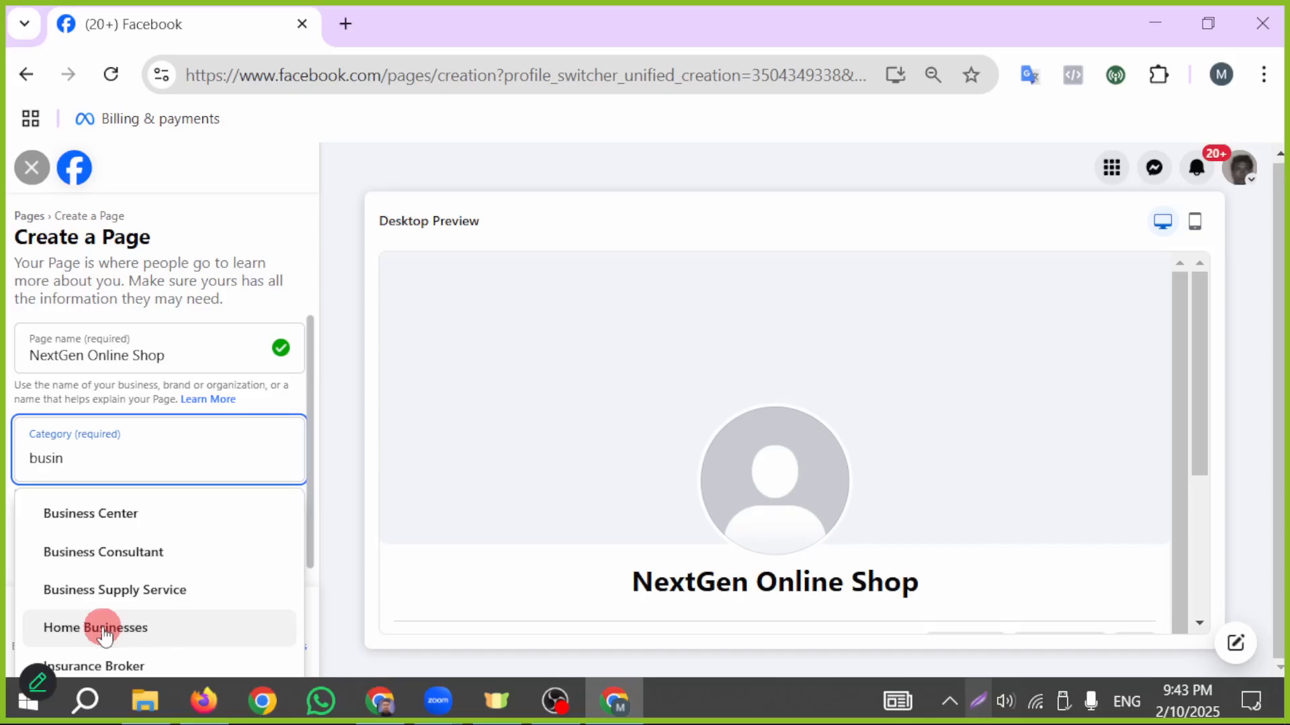
click(162, 630)
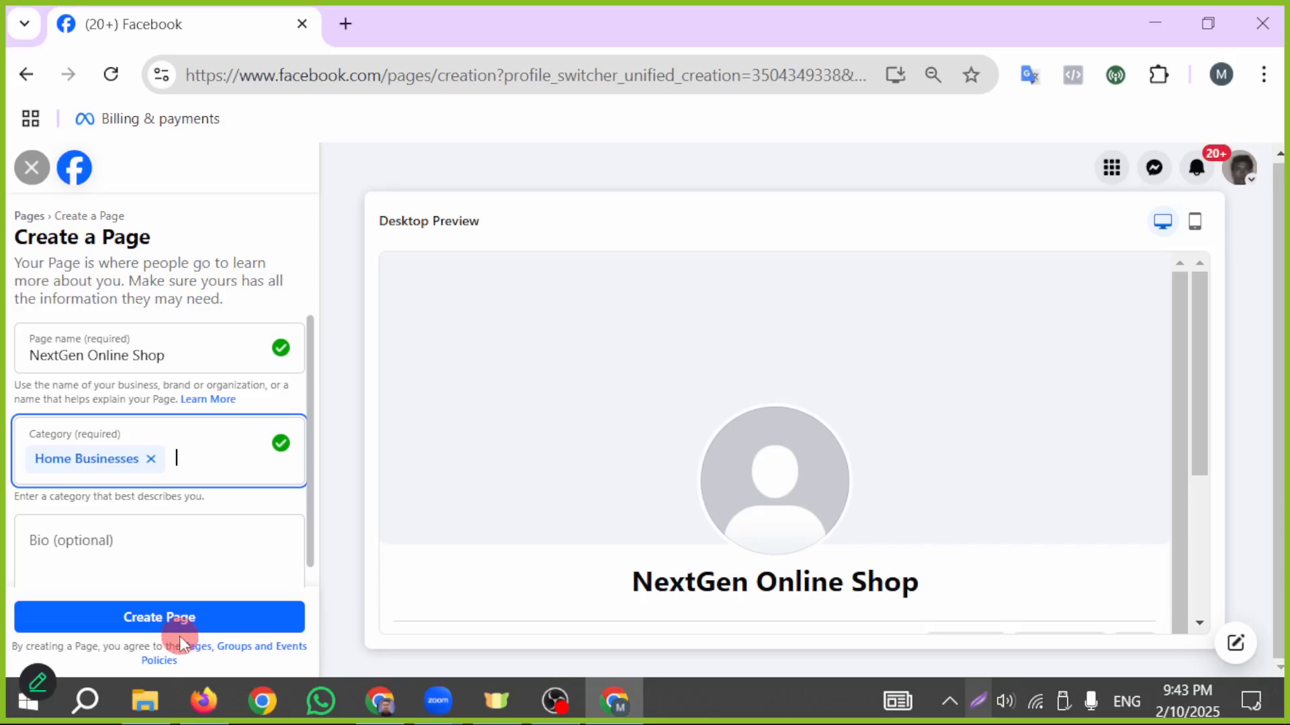
- Copy the Page name from the preview and send ChatGPT "please write facebook bio shortly this page NextGen Online Shop"
scroll(123, 504, down, 1)
click(106, 475)
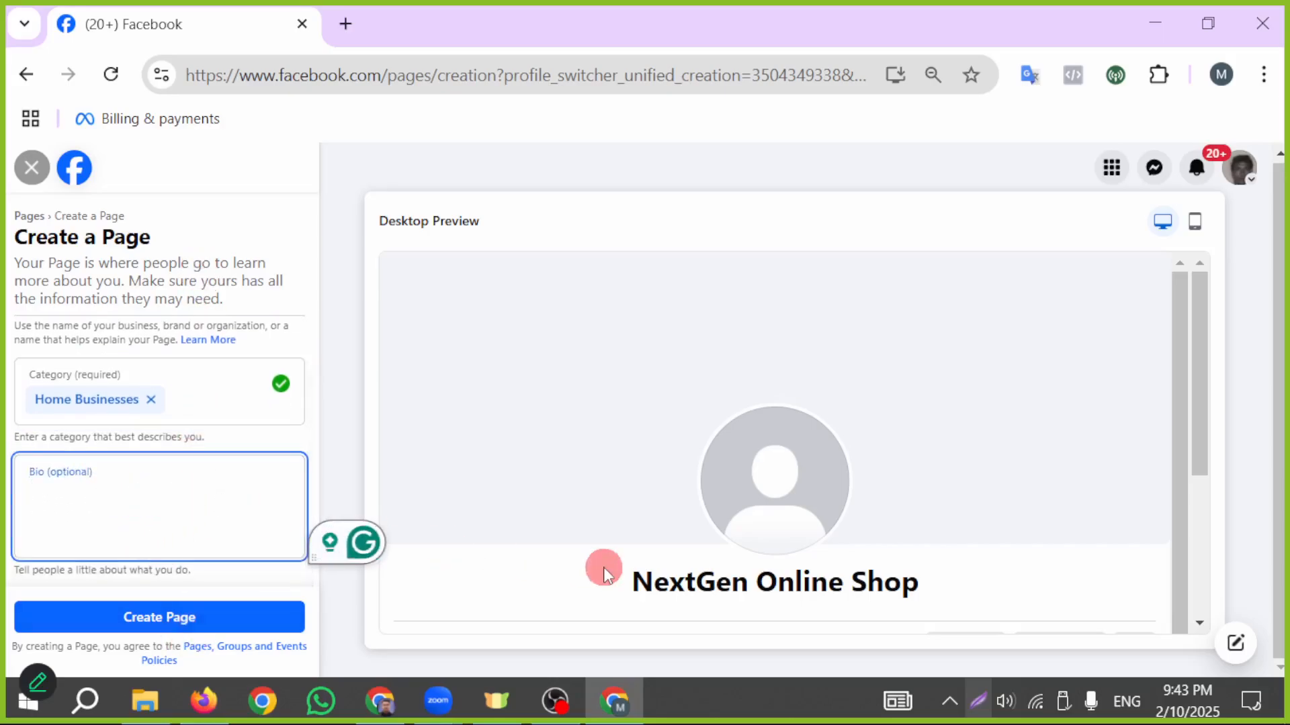
drag(603, 567, 962, 610)
key(ctrl+c)
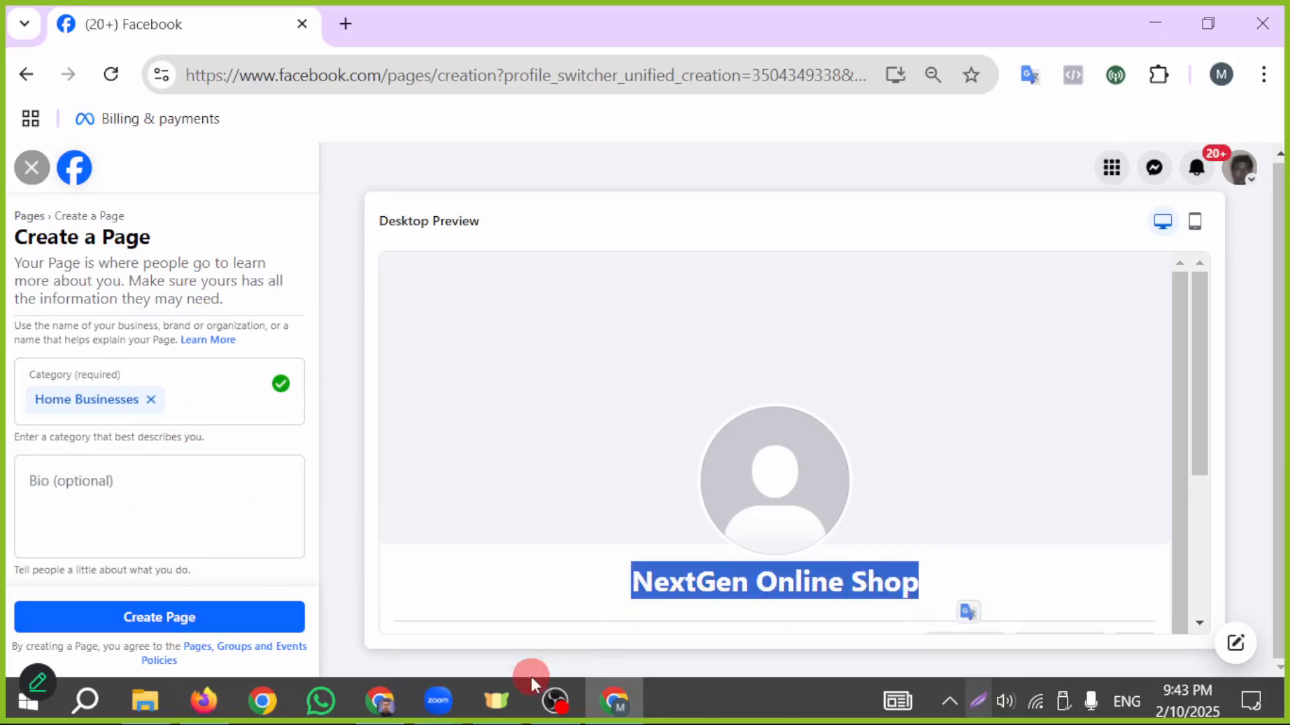
click(388, 702)
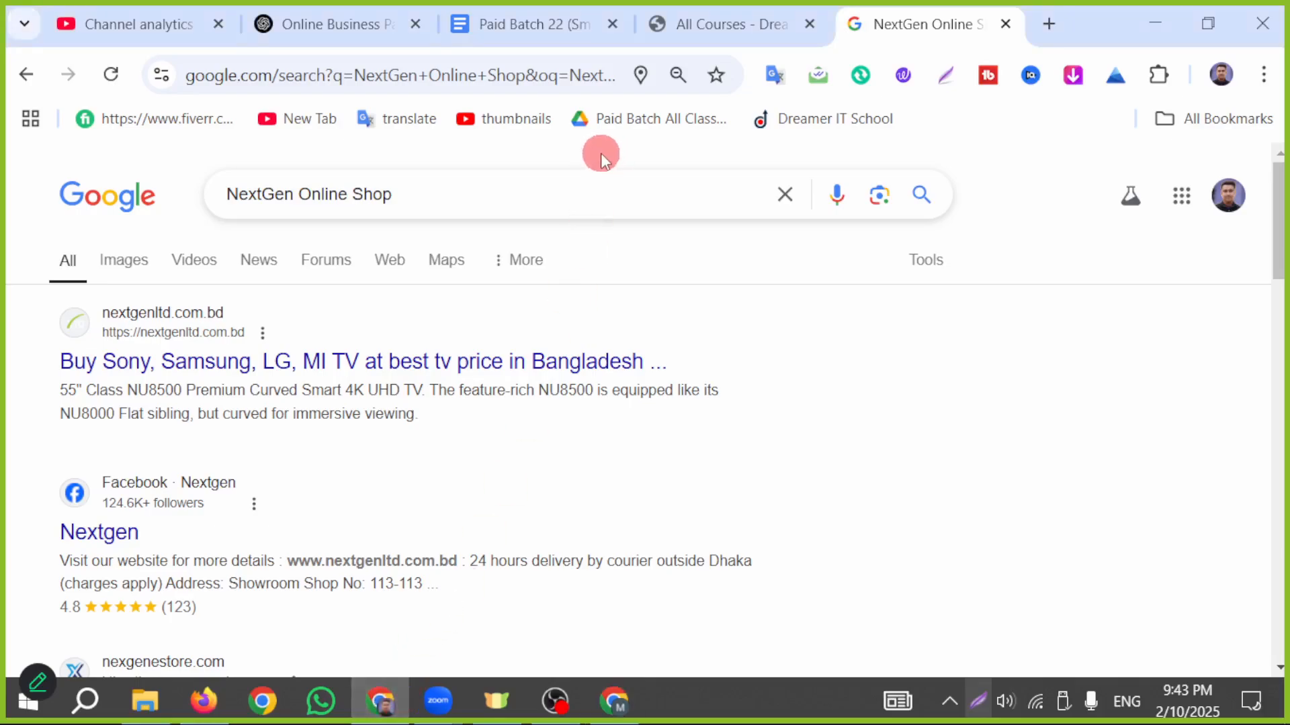
click(309, 27)
click(667, 550)
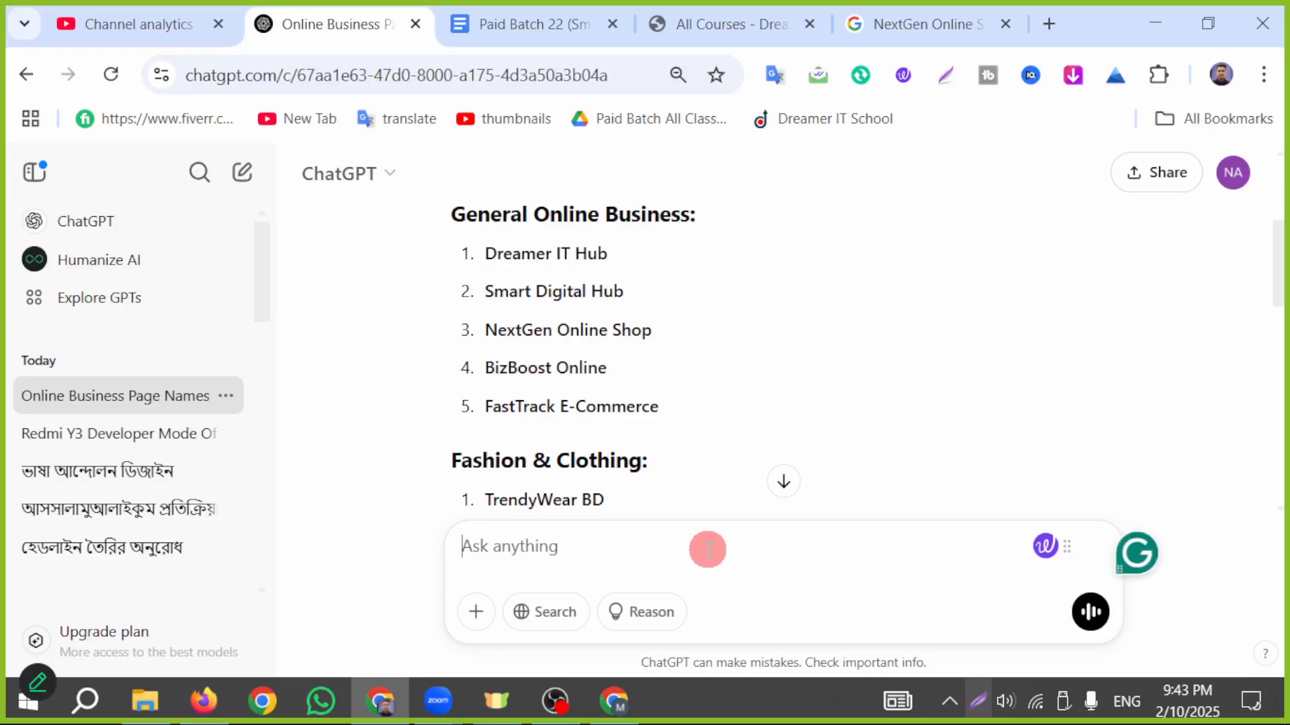
text(ple)
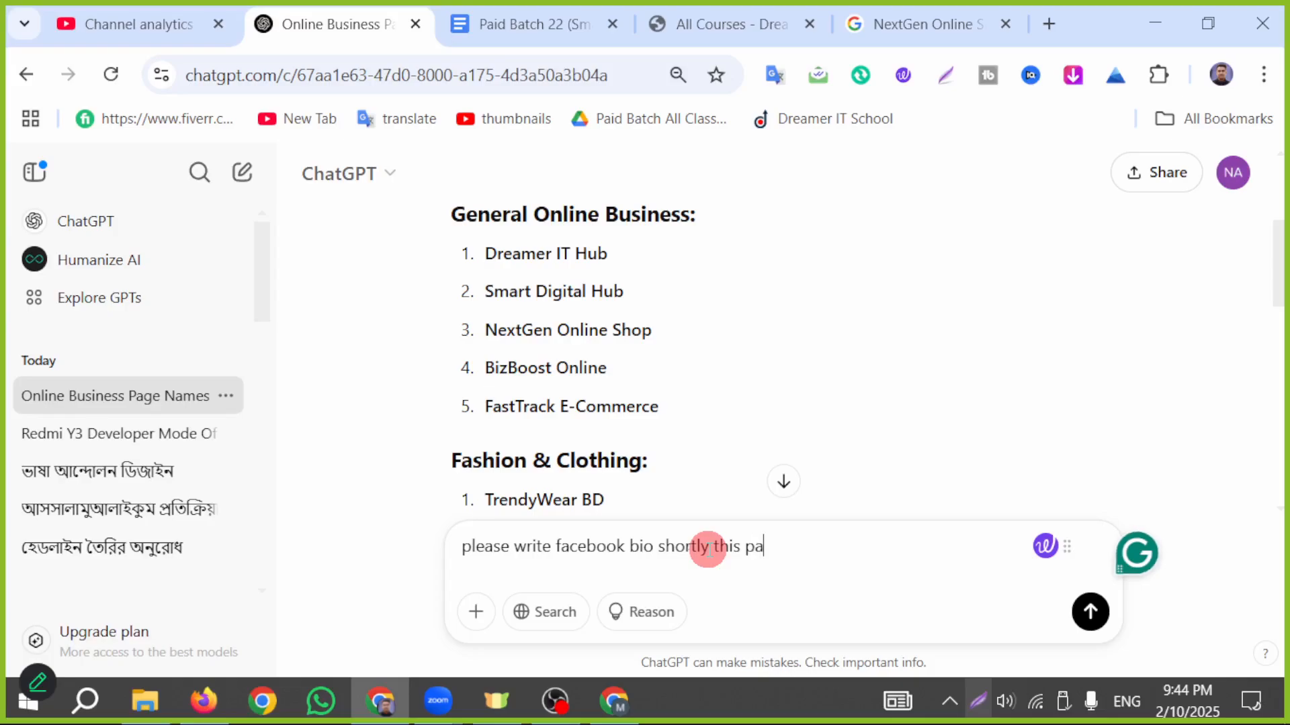
key(ctrl+v)
key(Return)
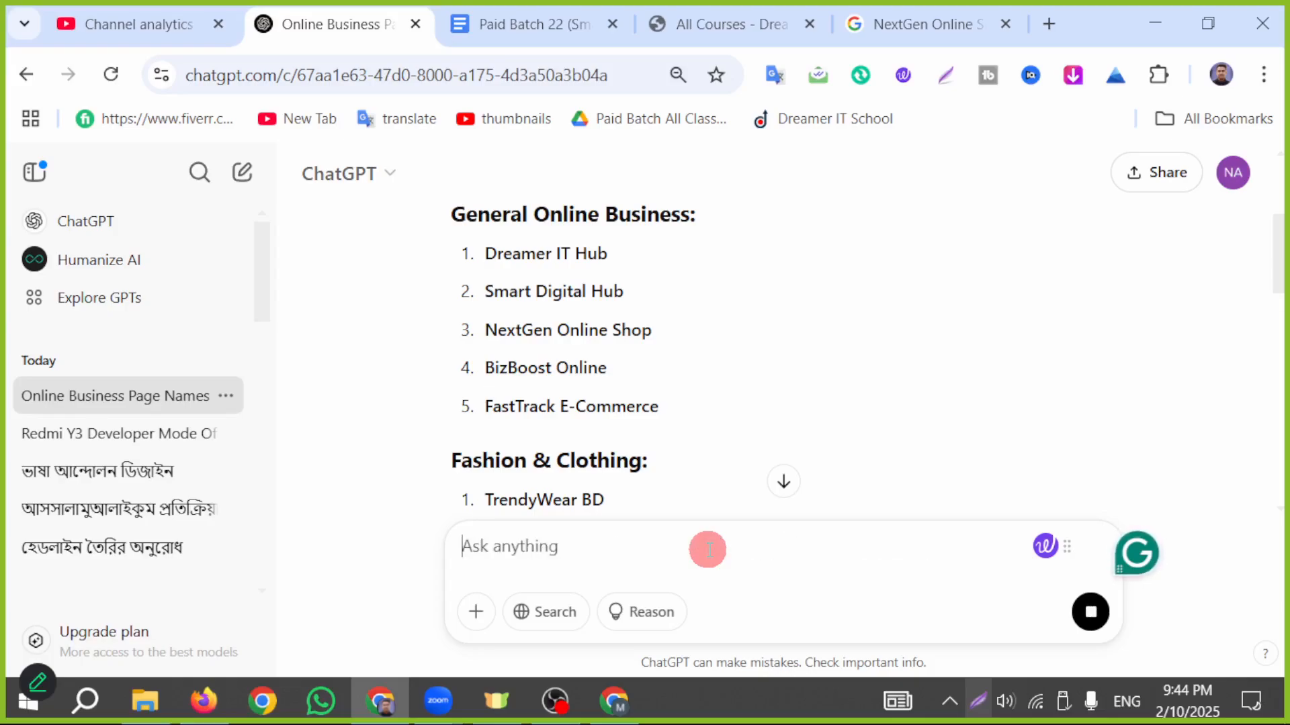
- Copy the full bio text from ChatGPT's reply, including emojis and hashtags, and paste it as the Page's bio on Facebook
scroll(583, 353, down, 6)
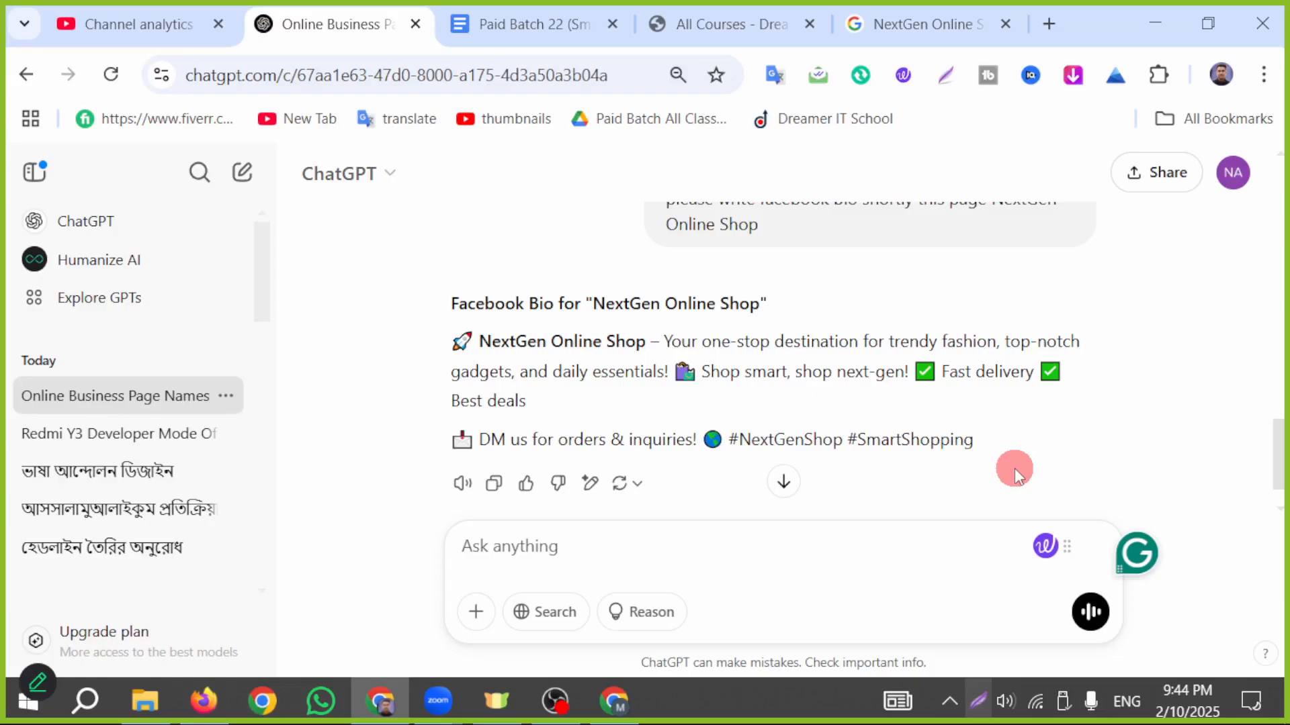
scroll(578, 426, down, 1)
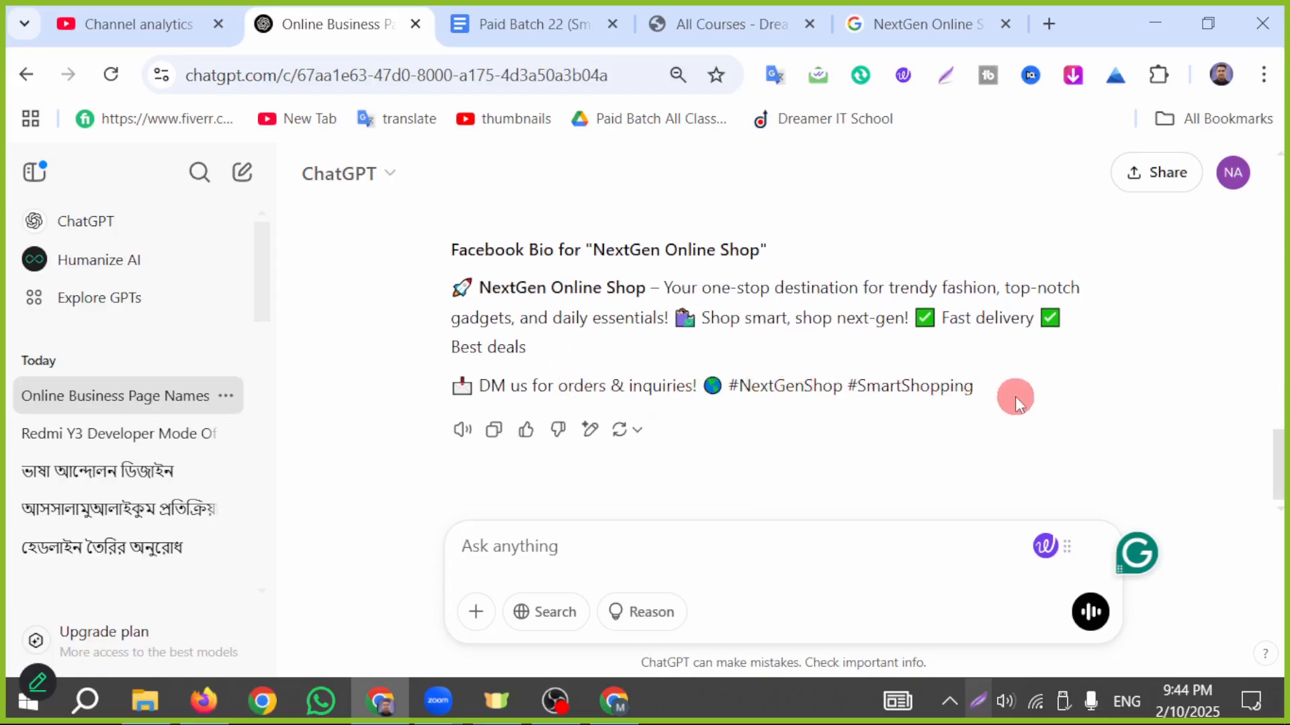
drag(1016, 400, 357, 273)
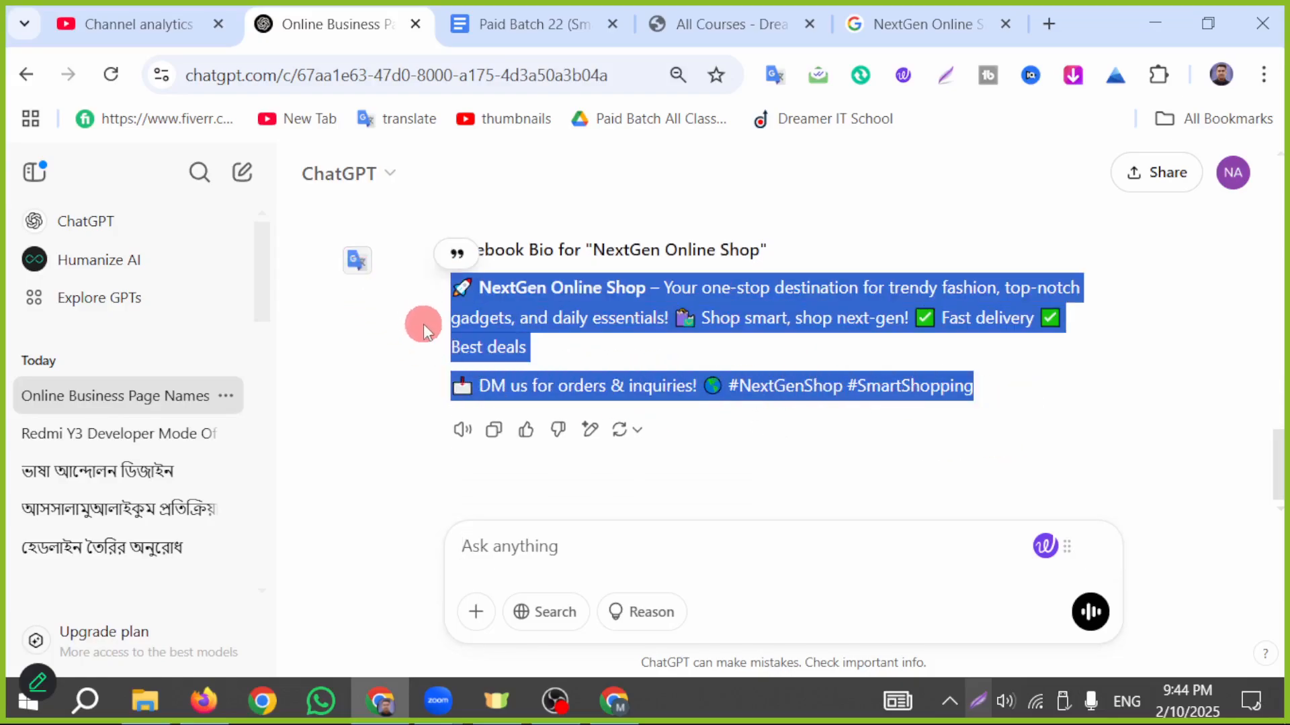
click(614, 695)
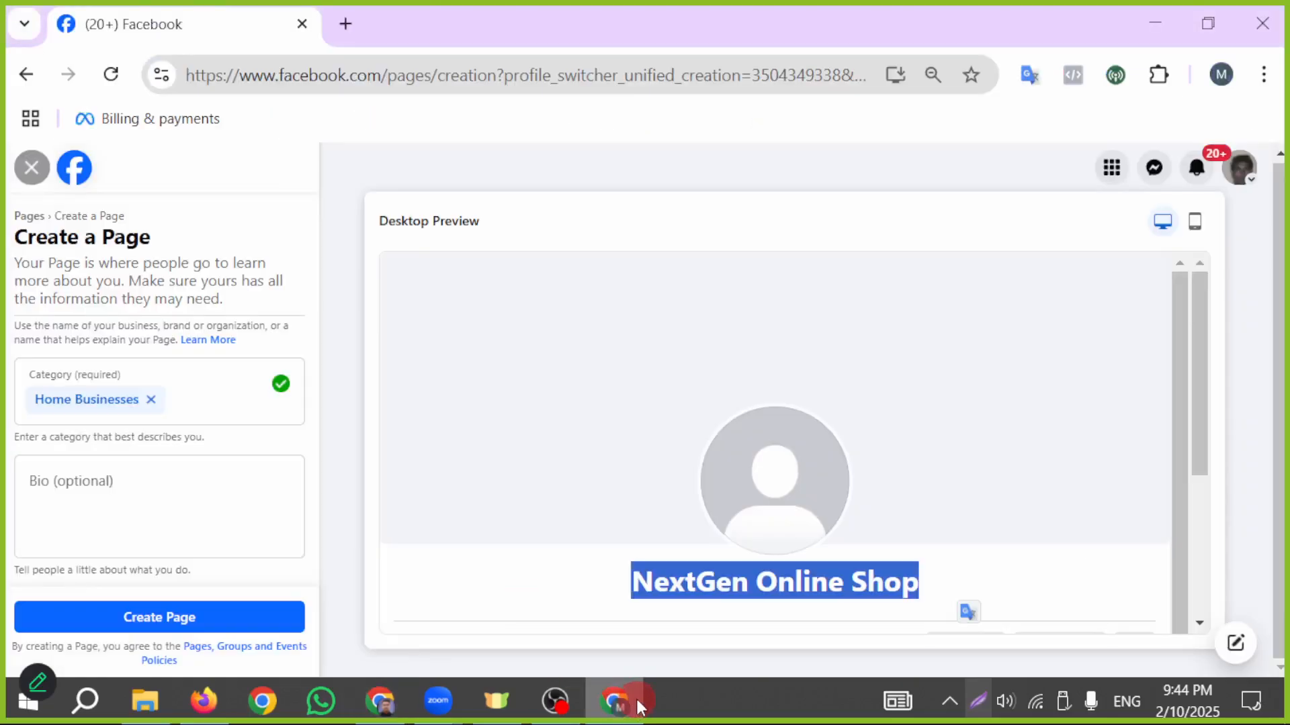
click(187, 495)
text(🚀 NextGen Online Shop – Your one-stop destination for trendy fashion, top-notch gadgets, and daily essentials! 🛍 Shop smart, shop next-gen! ✅ Fast delivery ✅ Best deals  📩 DM us for orders & inquiries! 🌍 #NextGenShop #SmartShopping)
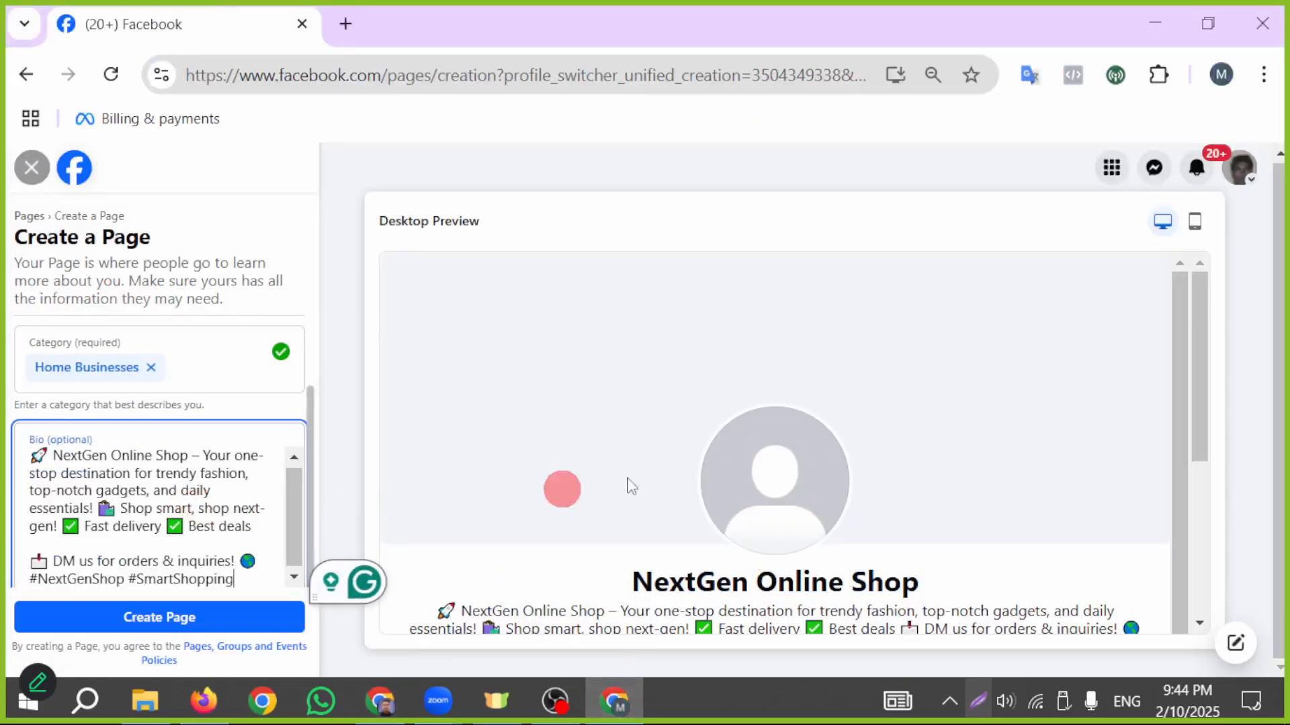
- Review the desktop preview of the Page, checking the name, bio and Intro section
scroll(691, 457, down, 3)
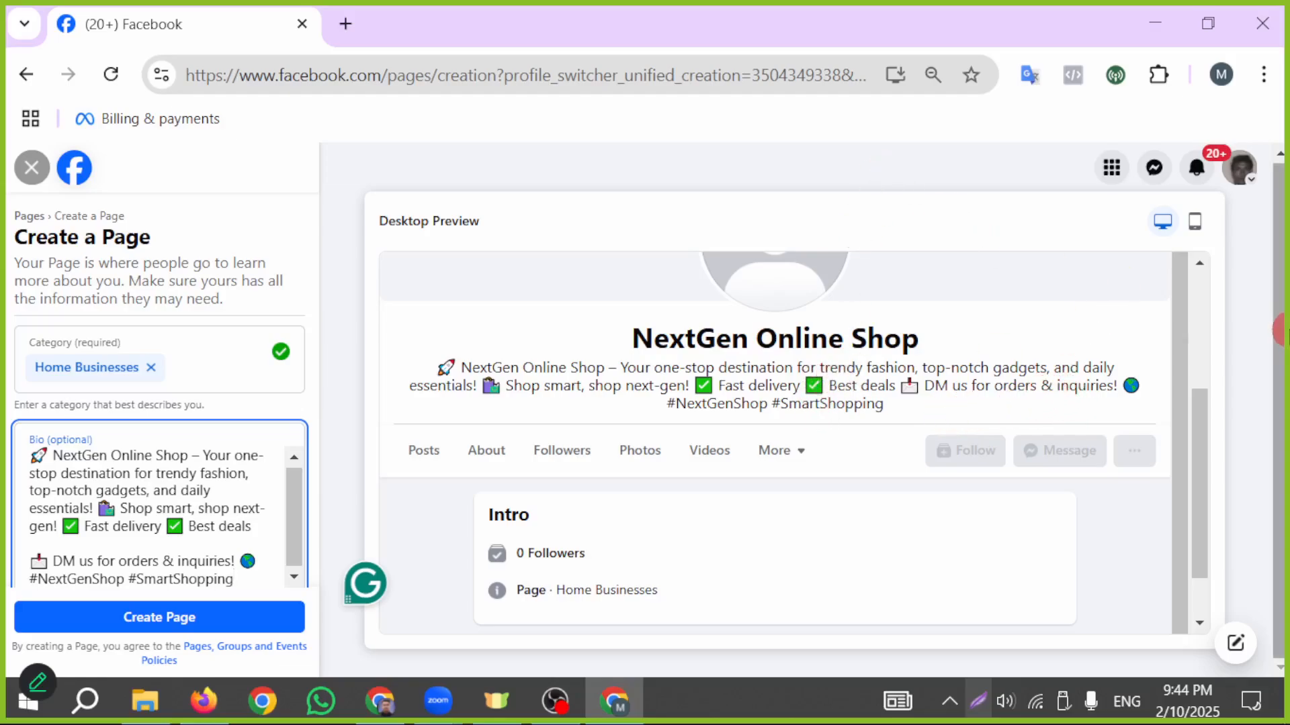
scroll(206, 407, down, 1)
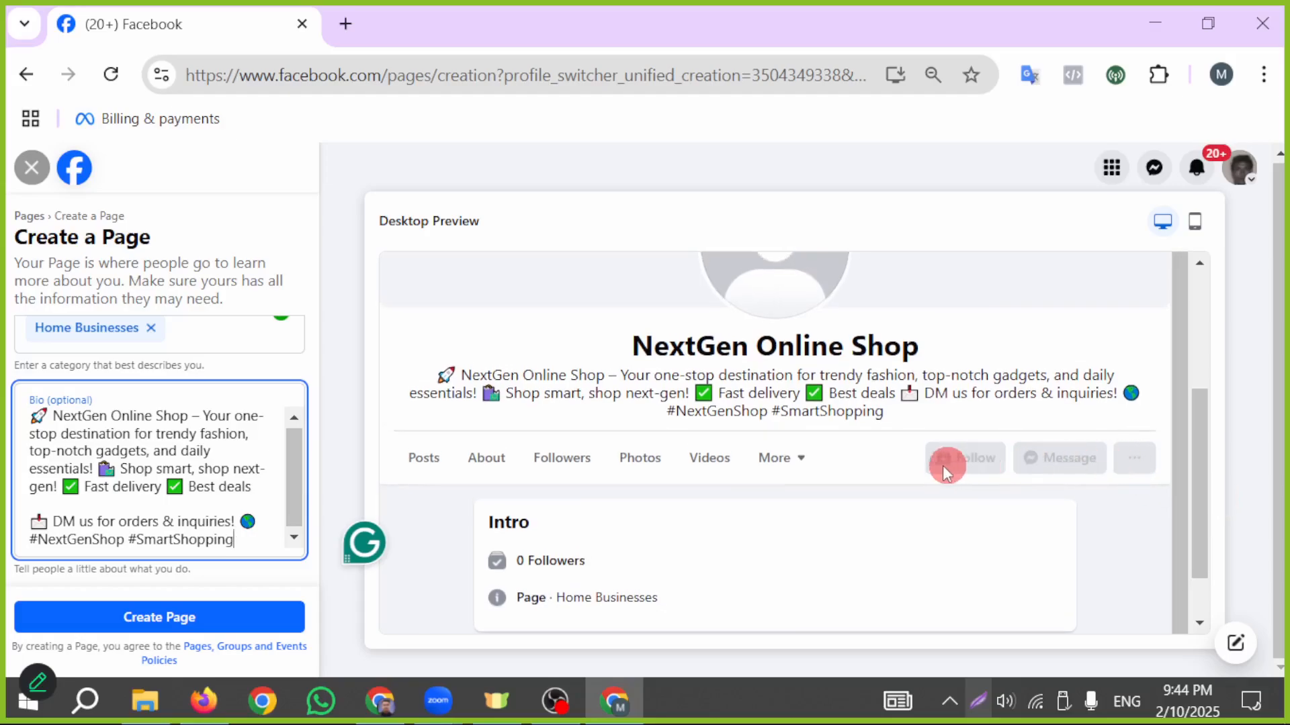
scroll(904, 478, up, 1)
scroll(904, 479, up, 3)
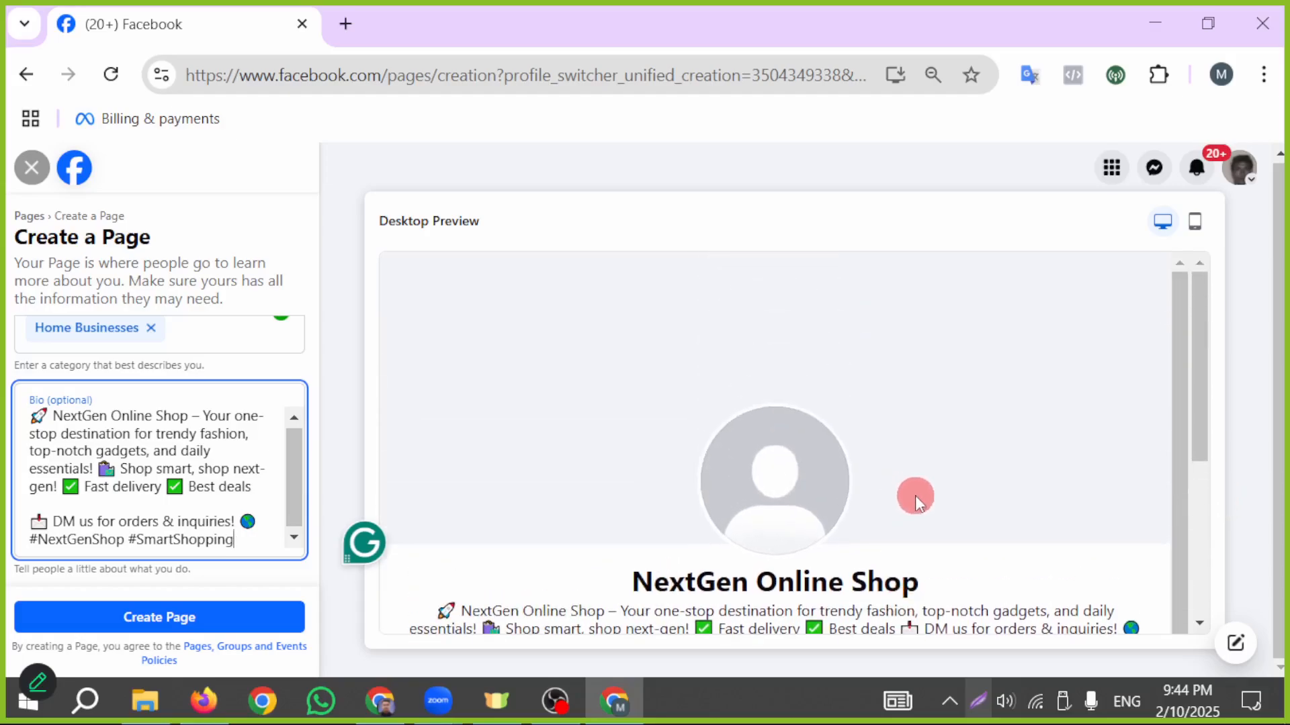
scroll(847, 497, down, 3)
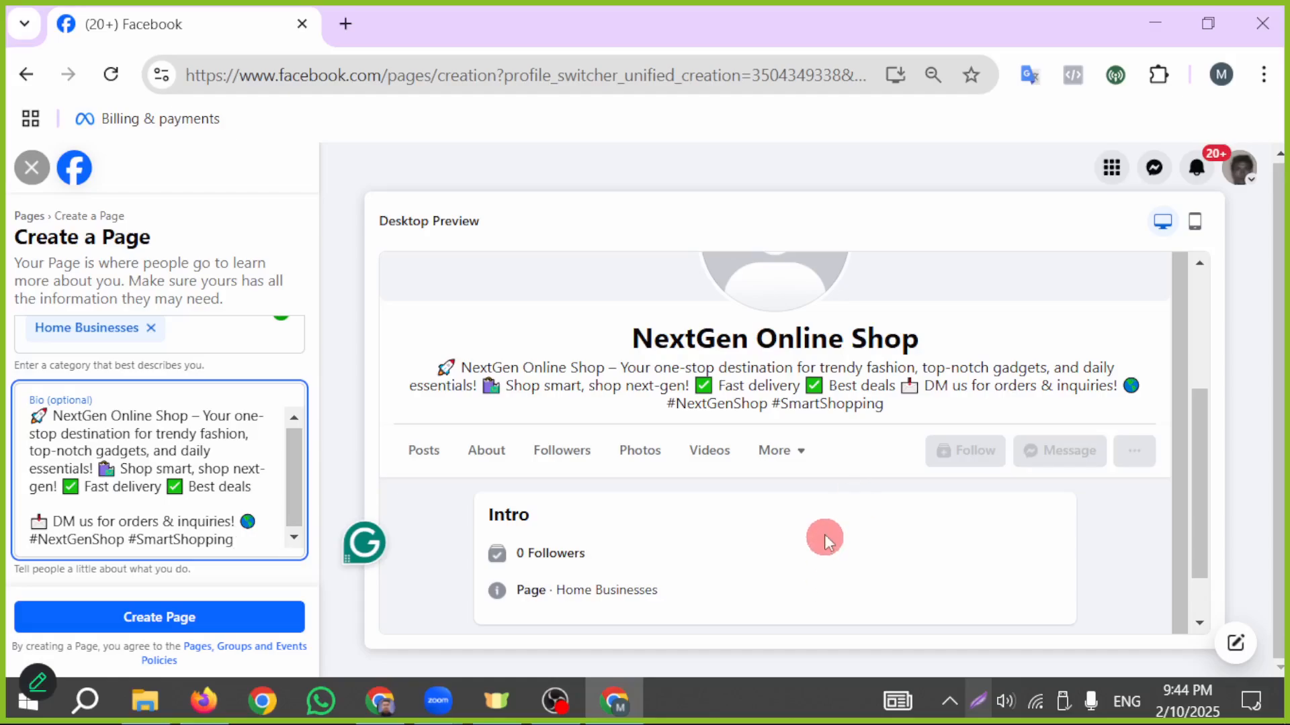
scroll(121, 467, down, 1)
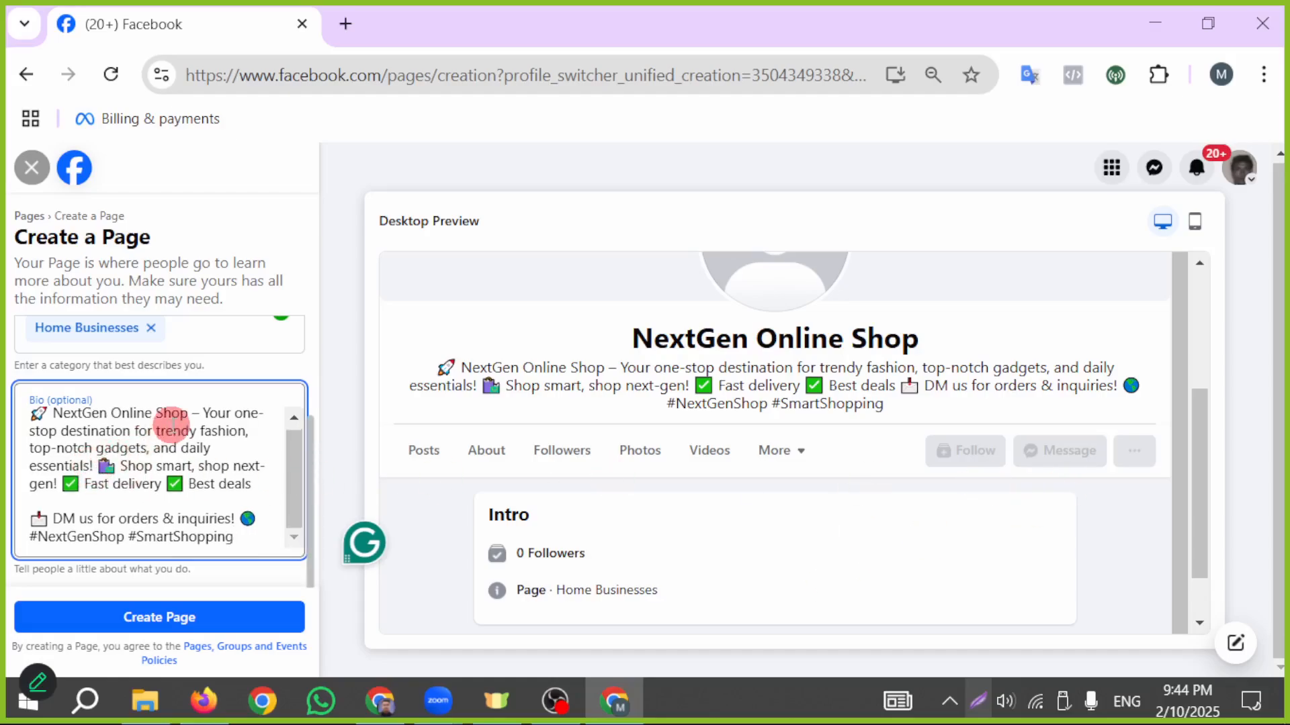
click(982, 699)
drag(433, 270, 223, 595)
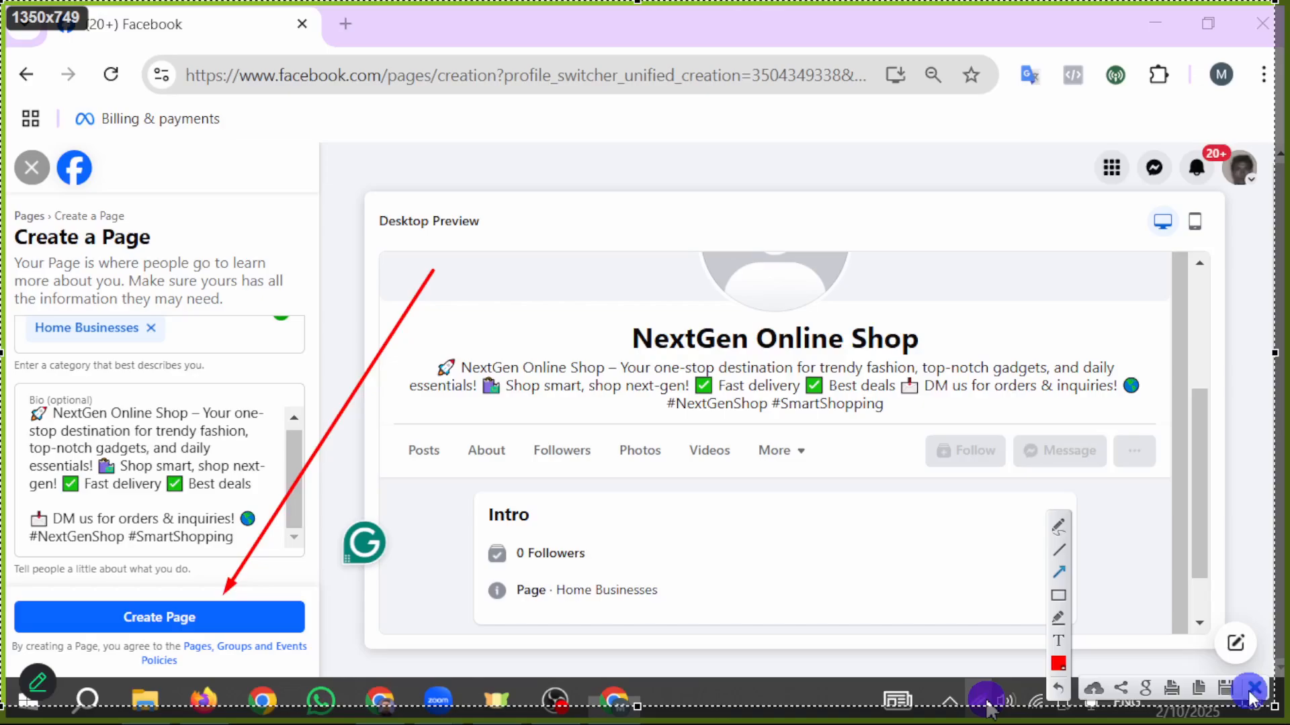
click(1253, 688)
- Create the Page with the entered name, category and bio
scroll(660, 505, up, 1)
click(242, 618)
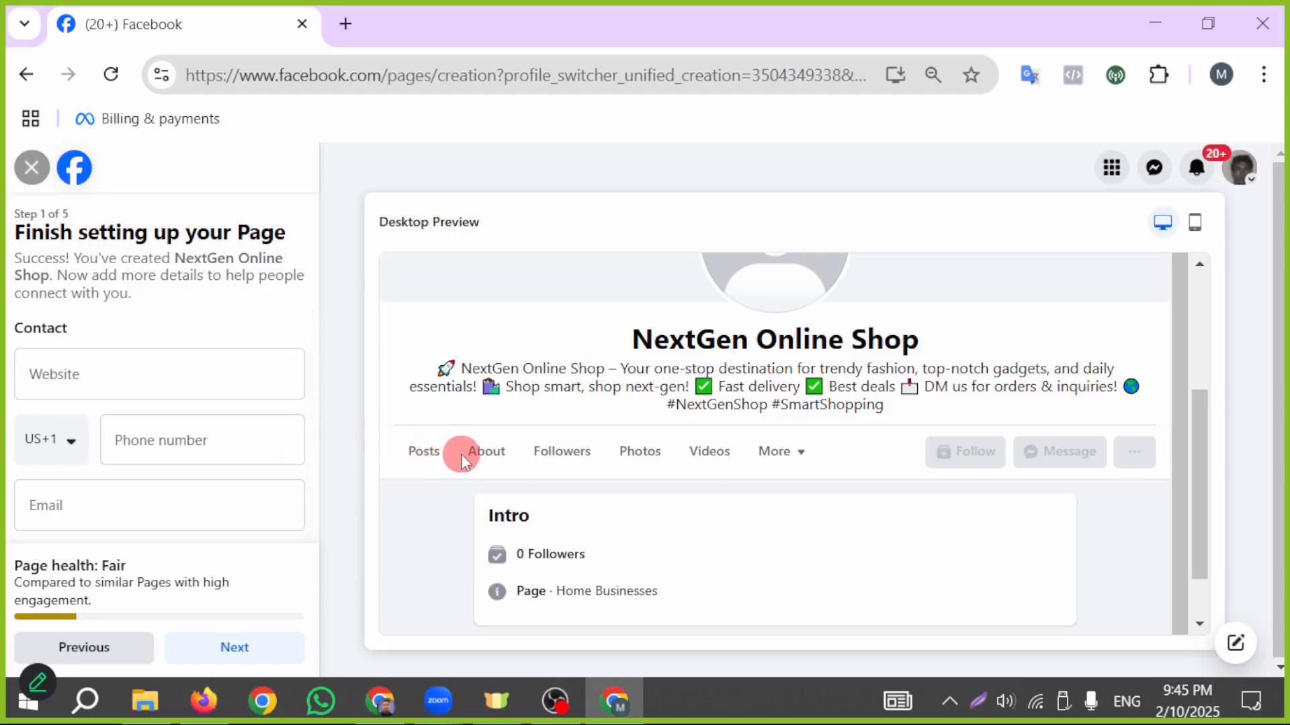
click(143, 381)
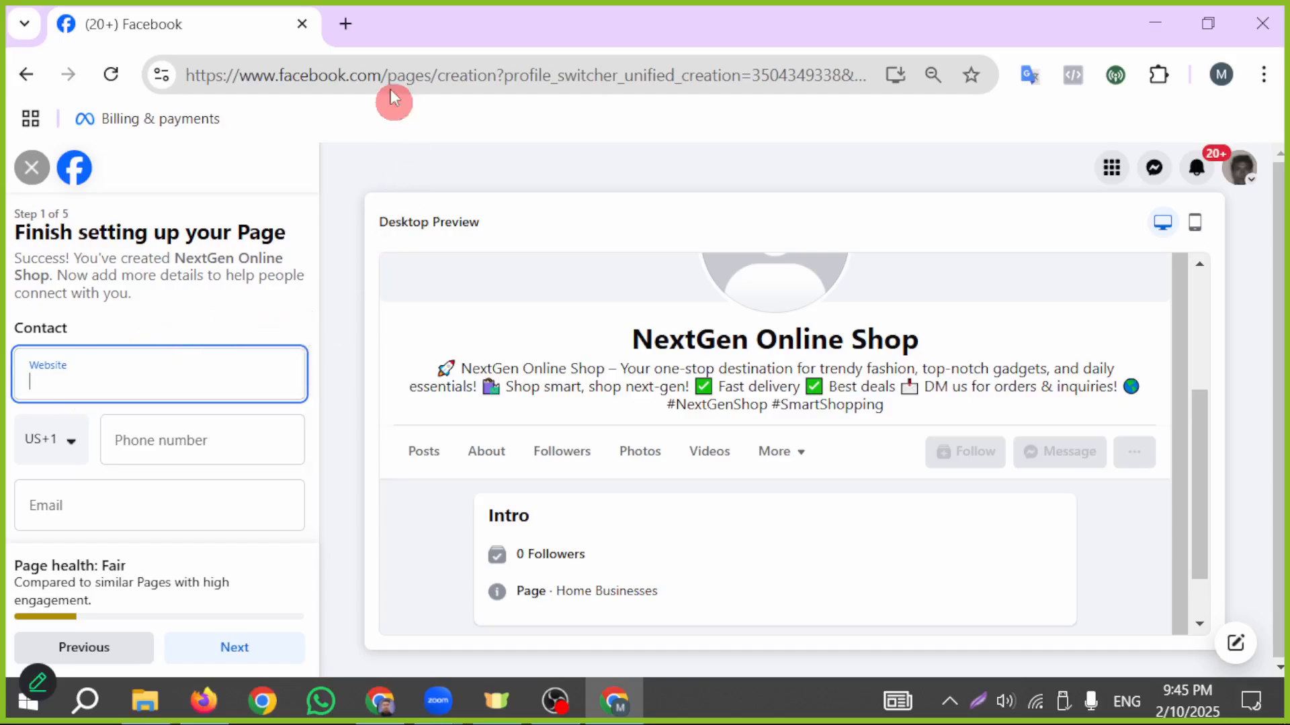
click(380, 701)
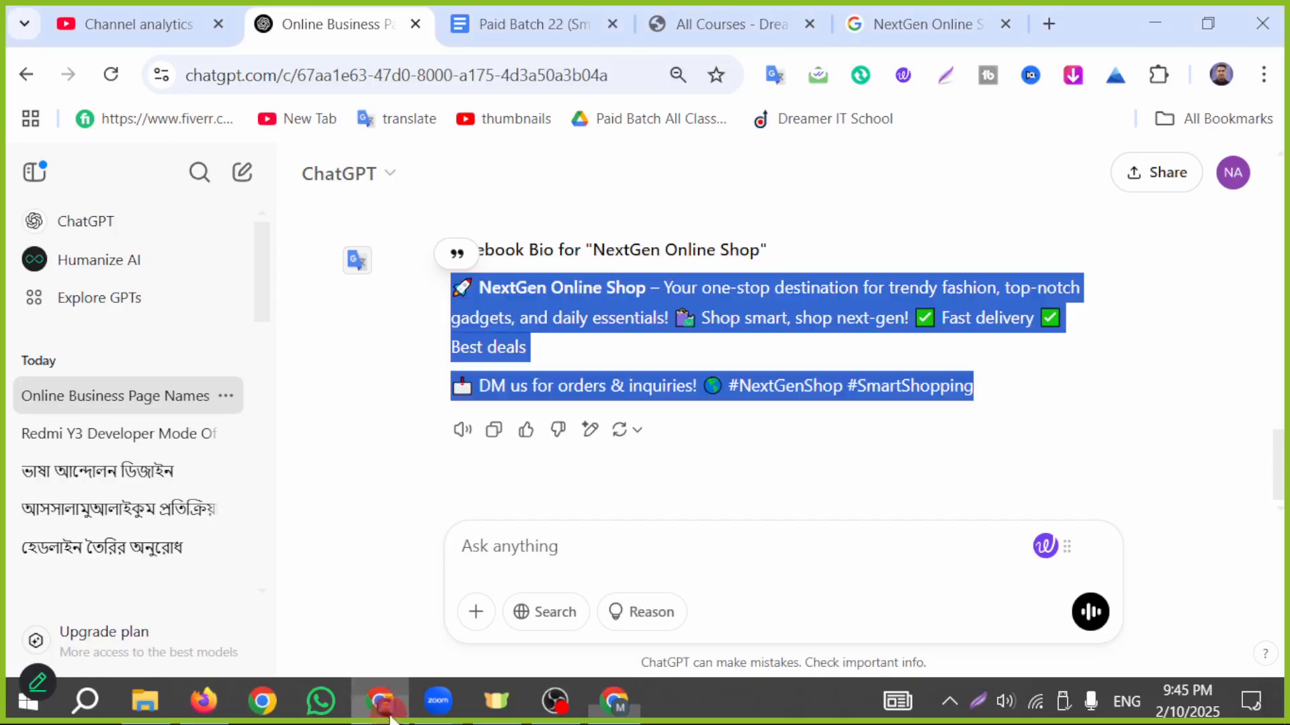
click(728, 28)
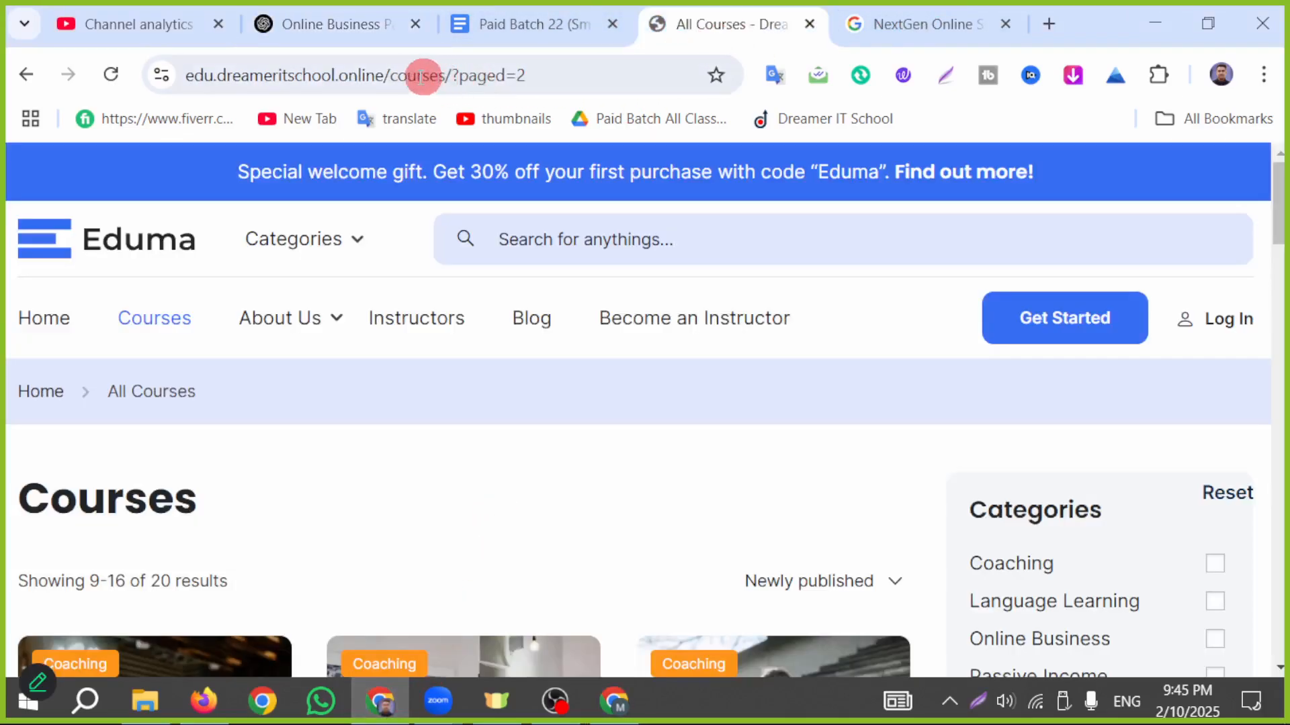
click(421, 75)
click(404, 75)
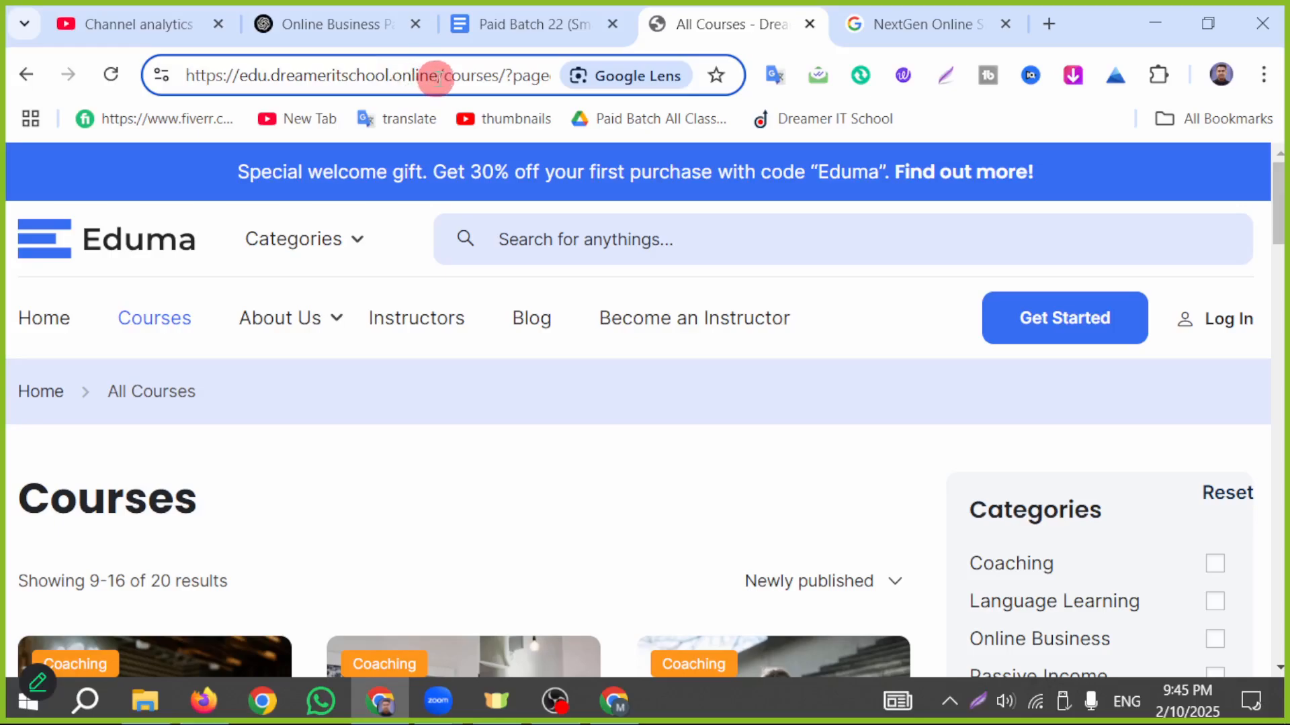
drag(440, 75, 103, 78)
key(ctrl+c)
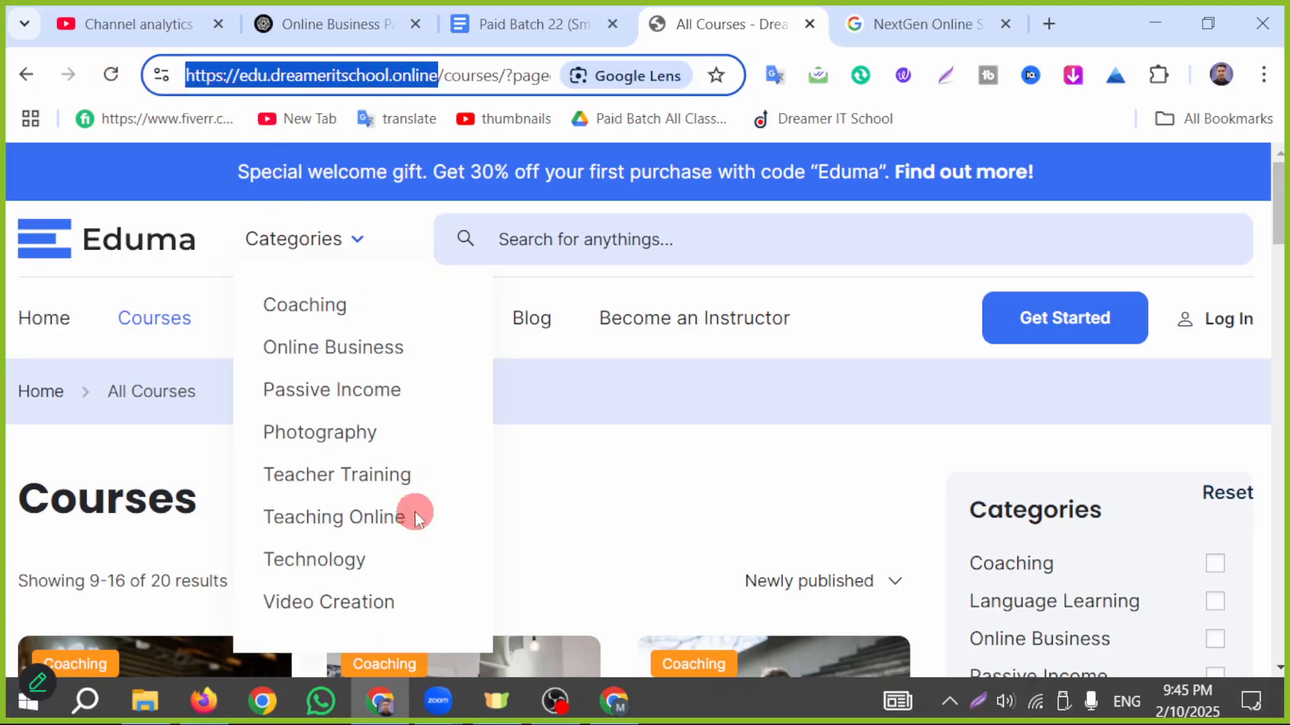
click(605, 704)
key(ctrl+v)
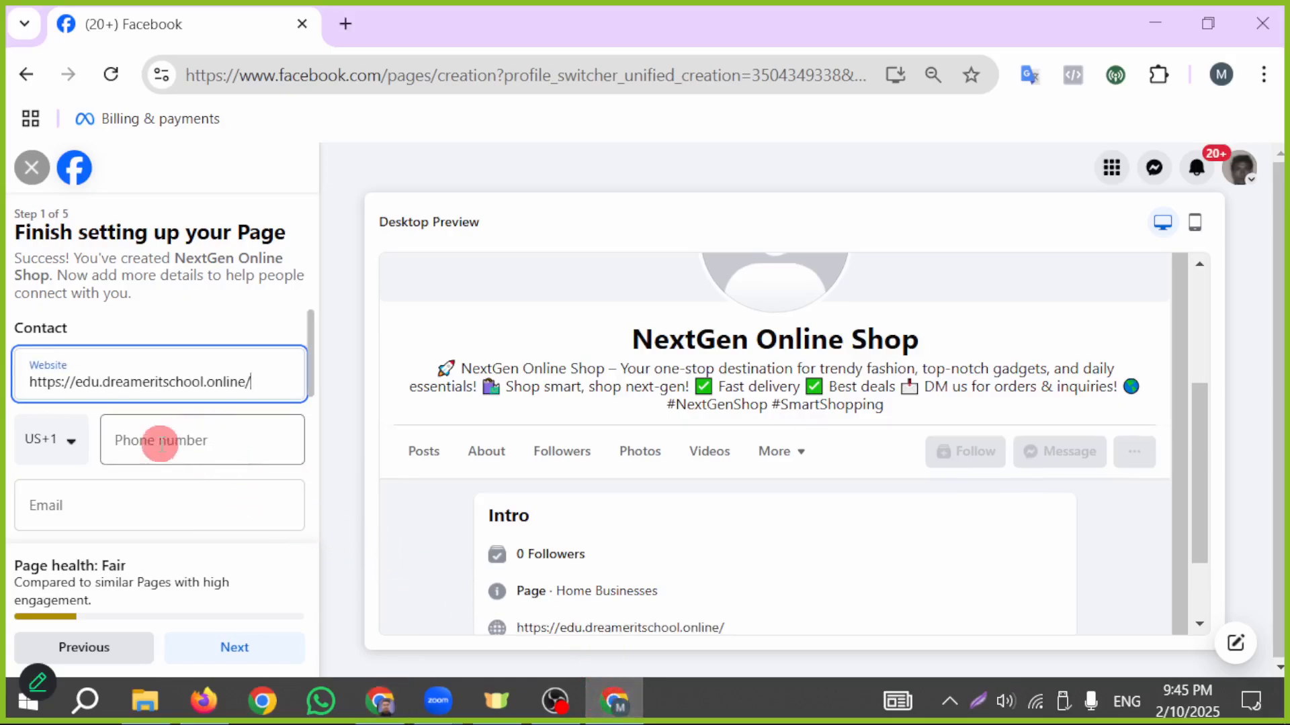
- Set the phone country code to Bangladesh (BD+880) and enter the business's phone number
click(85, 451)
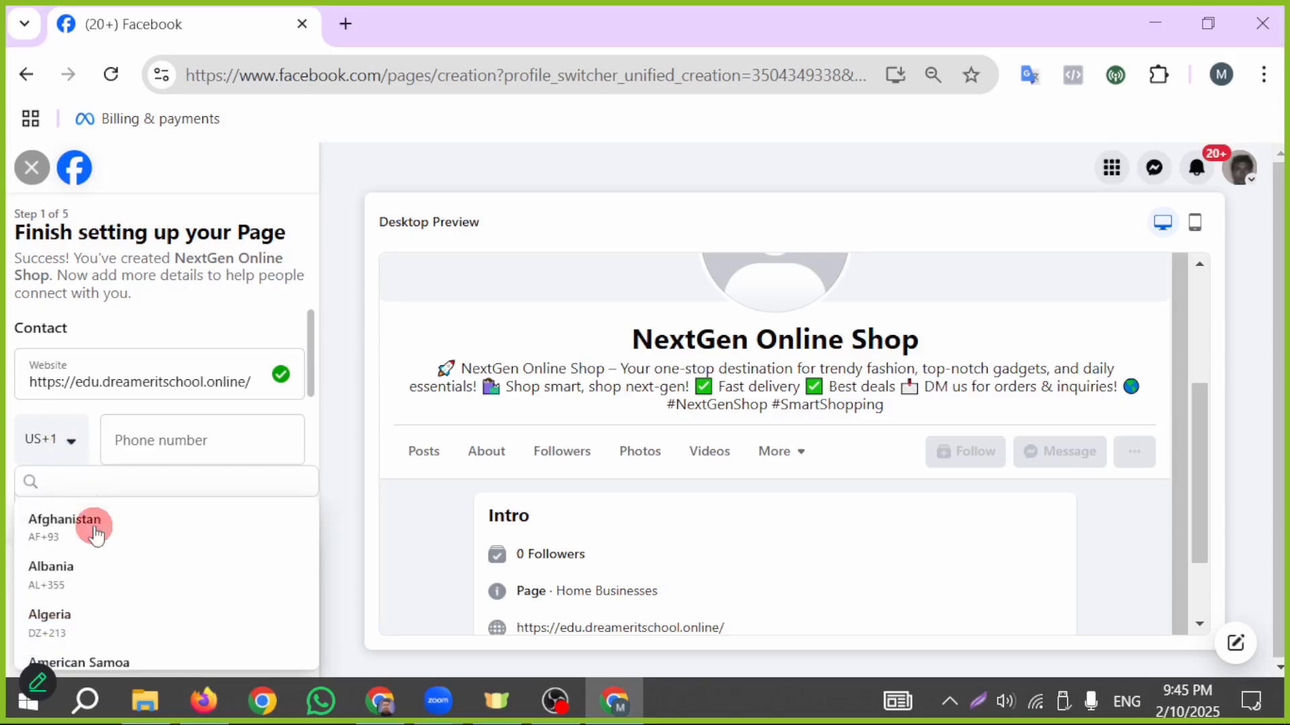
scroll(155, 615, down, 8)
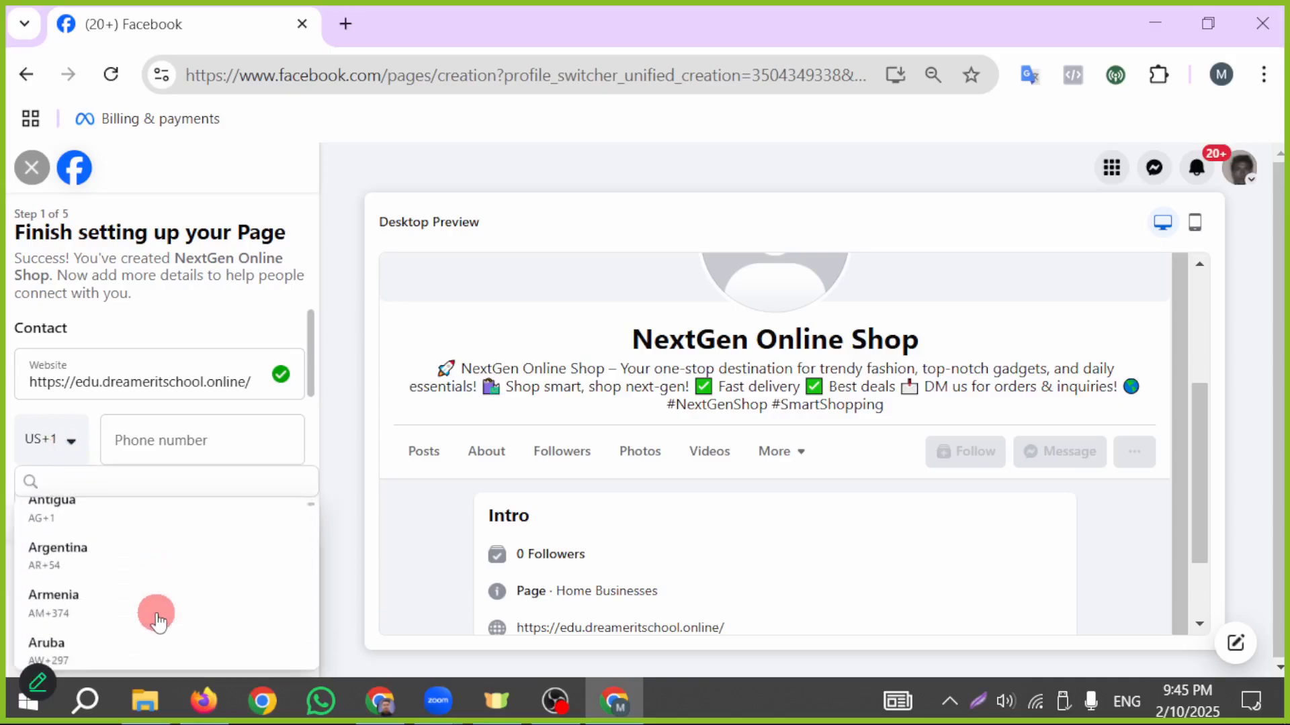
scroll(158, 614, down, 2)
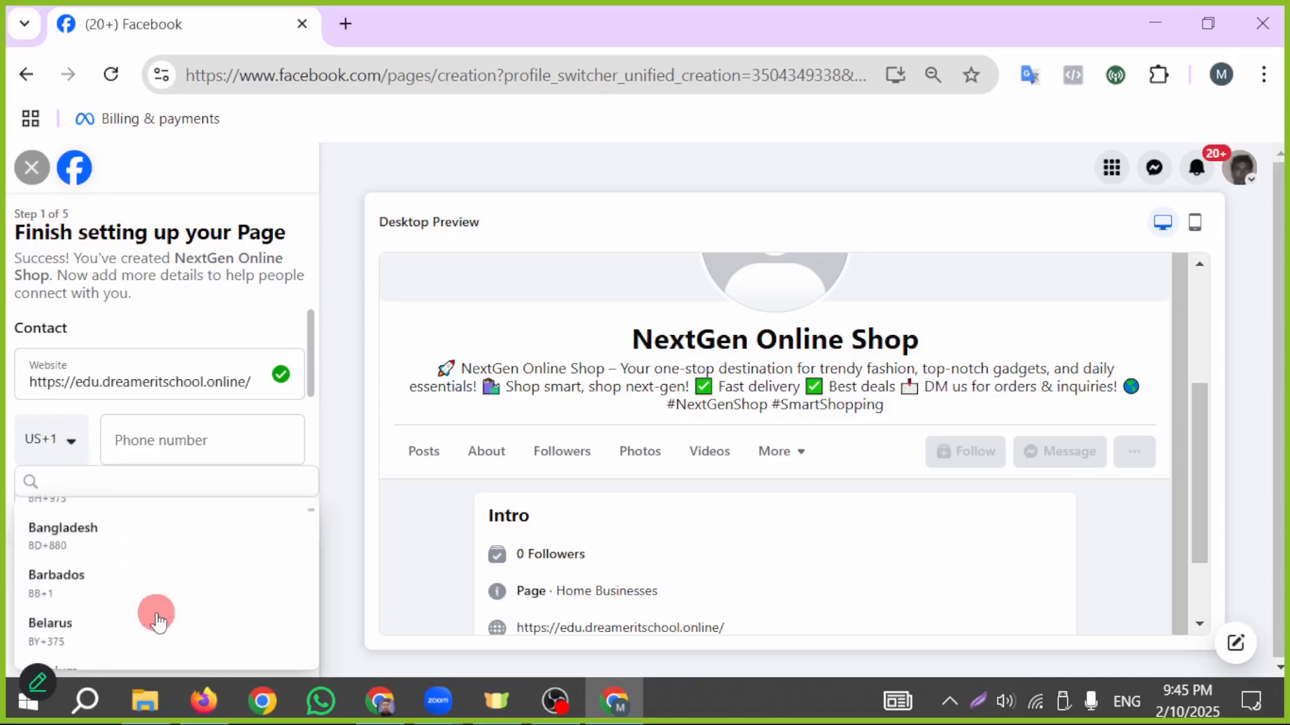
click(81, 546)
click(178, 448)
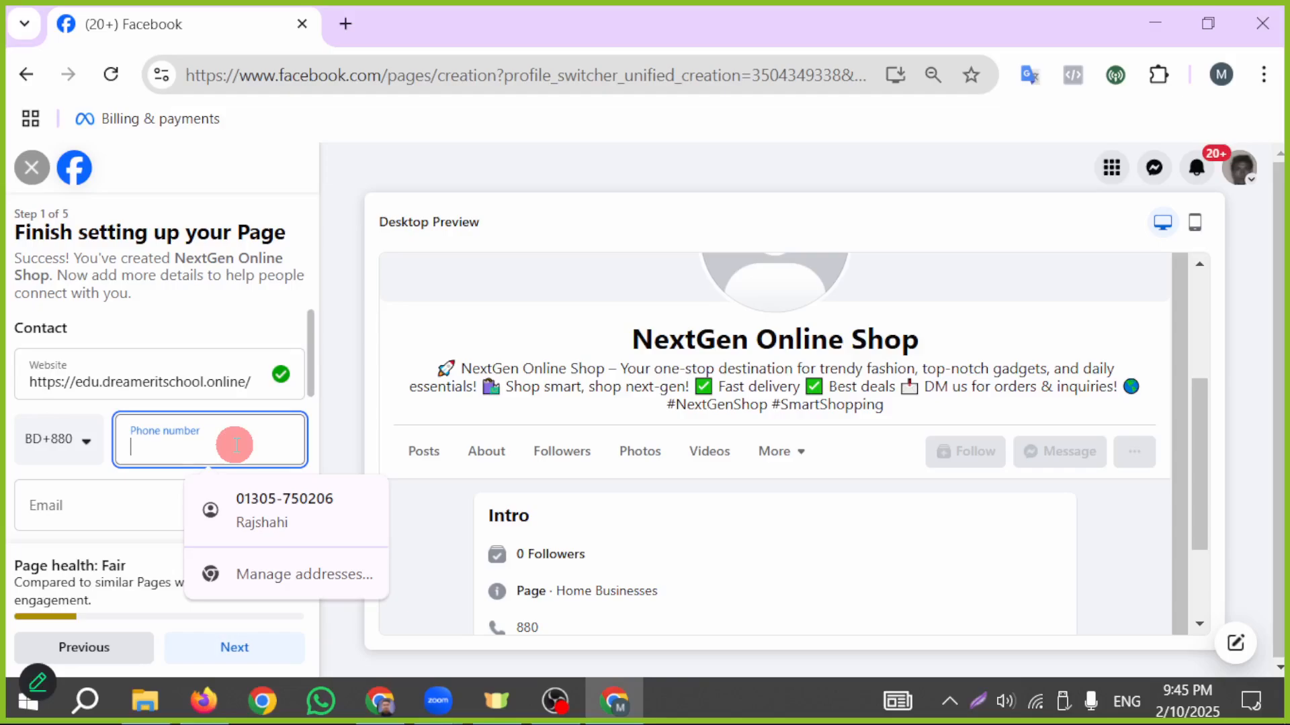
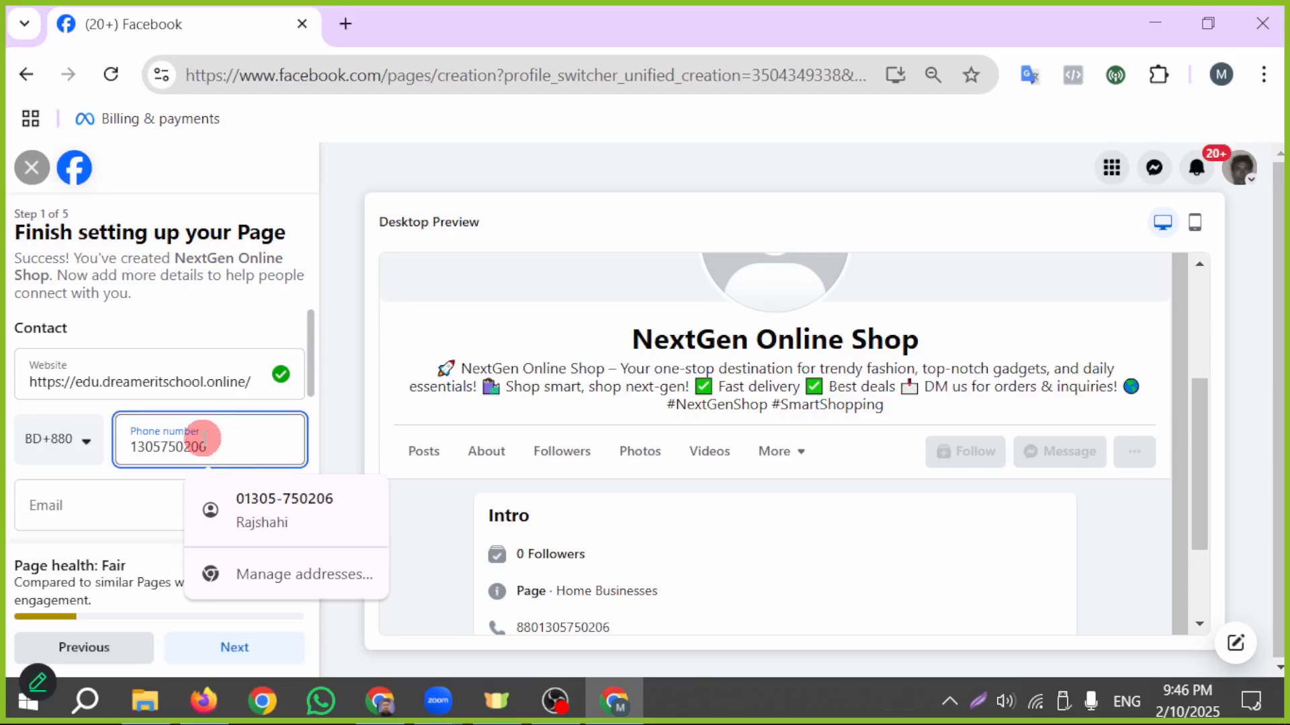
- Fill in the Page's contact e-mail and location address from the saved autofill entry
scroll(65, 467, down, 1)
click(95, 400)
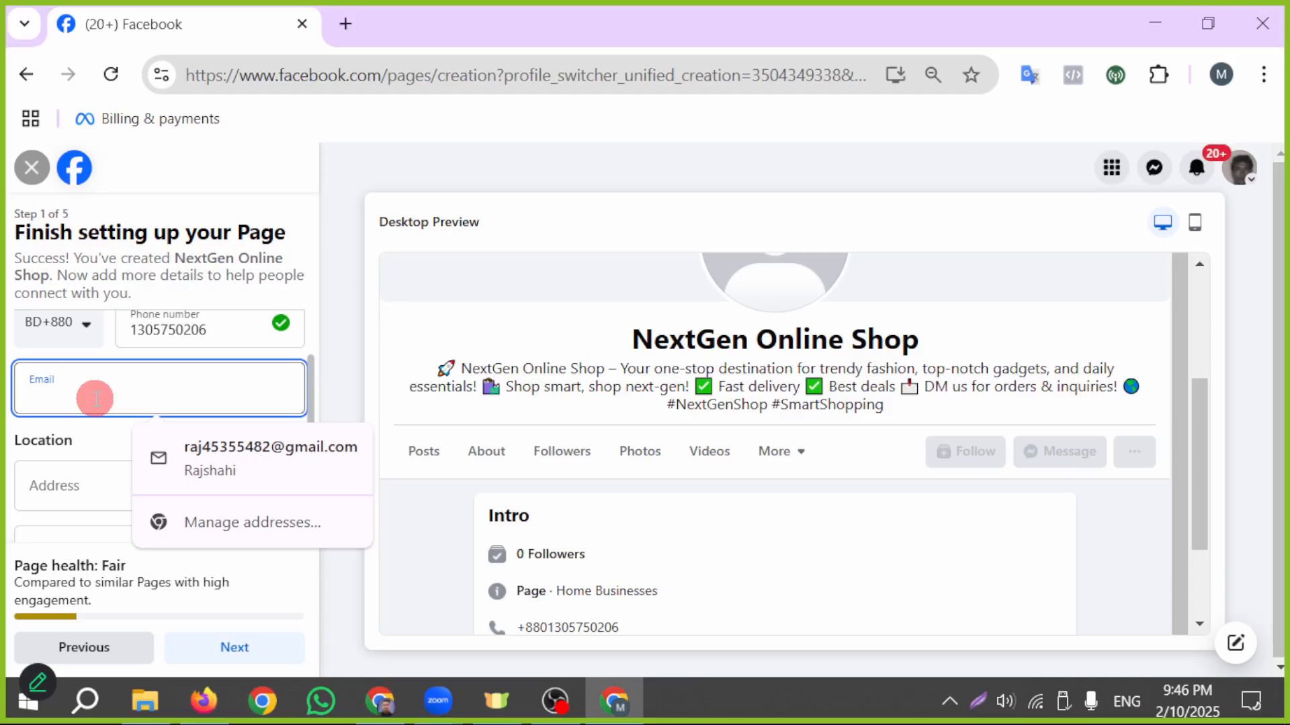
click(213, 457)
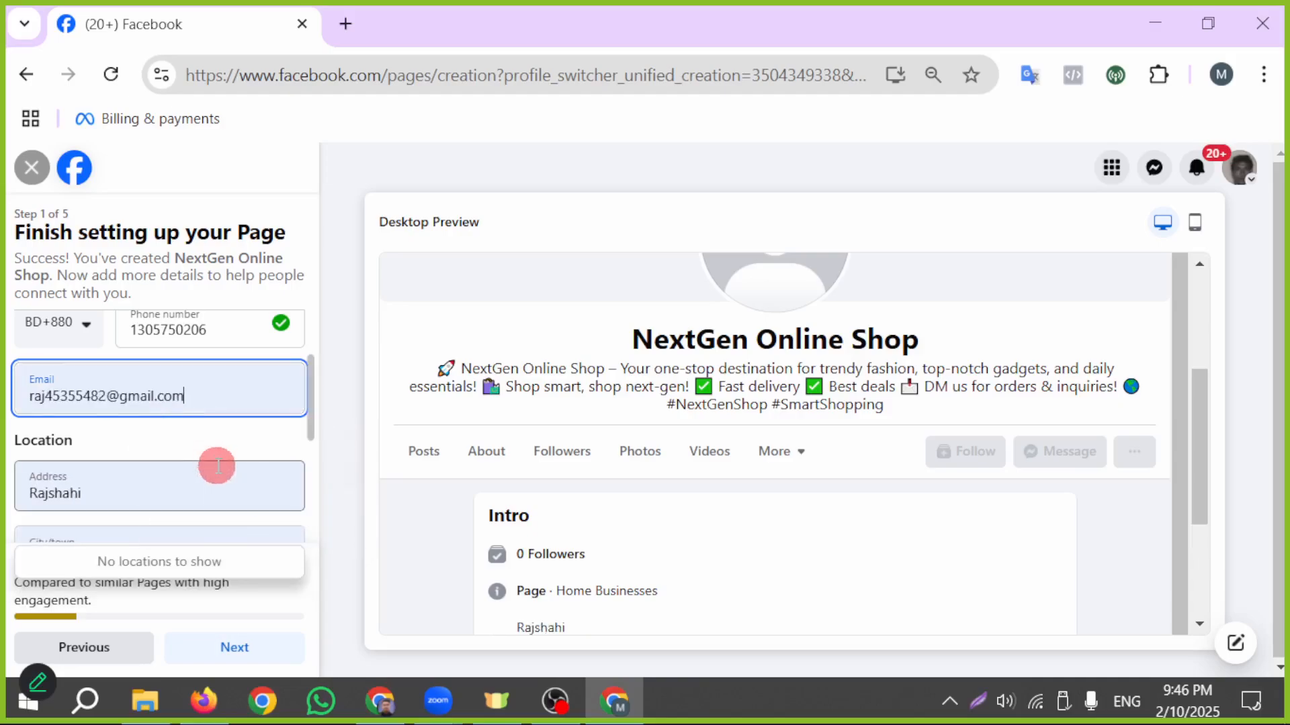
- Set the Page's hours to Always open and continue to customizing the Page
scroll(125, 402, down, 1)
scroll(92, 401, down, 2)
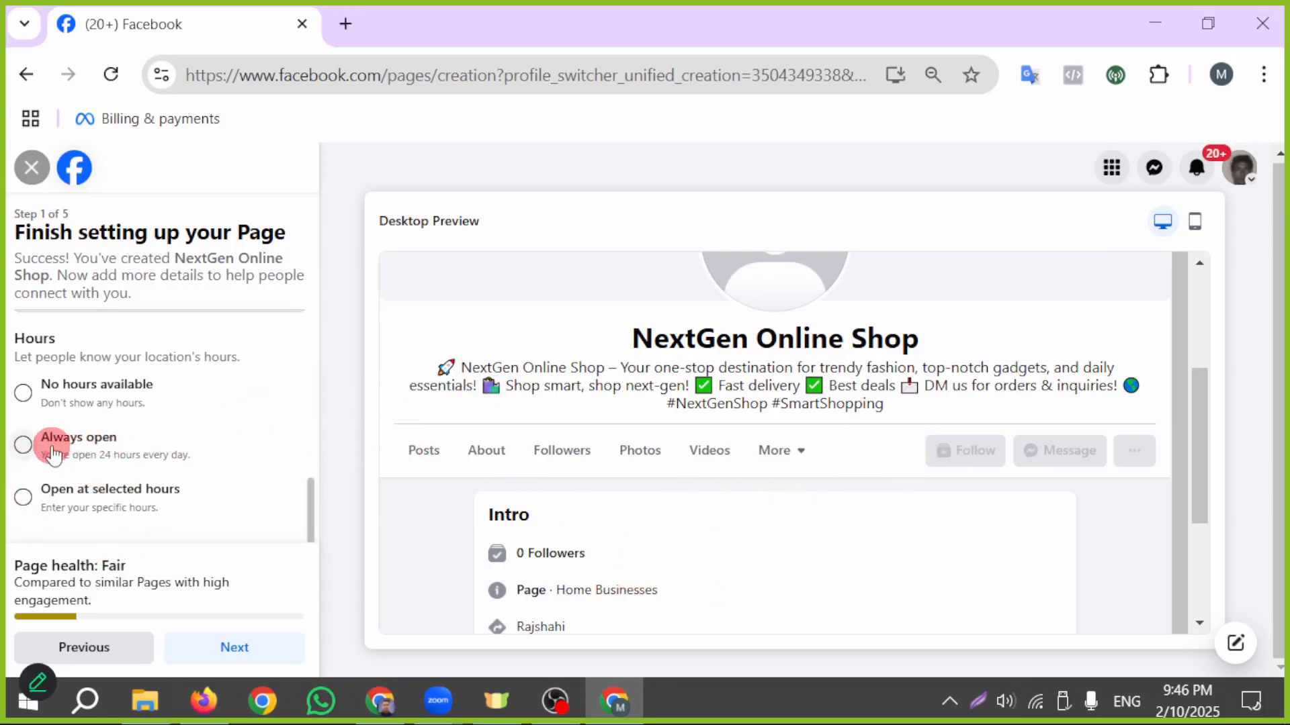
click(23, 446)
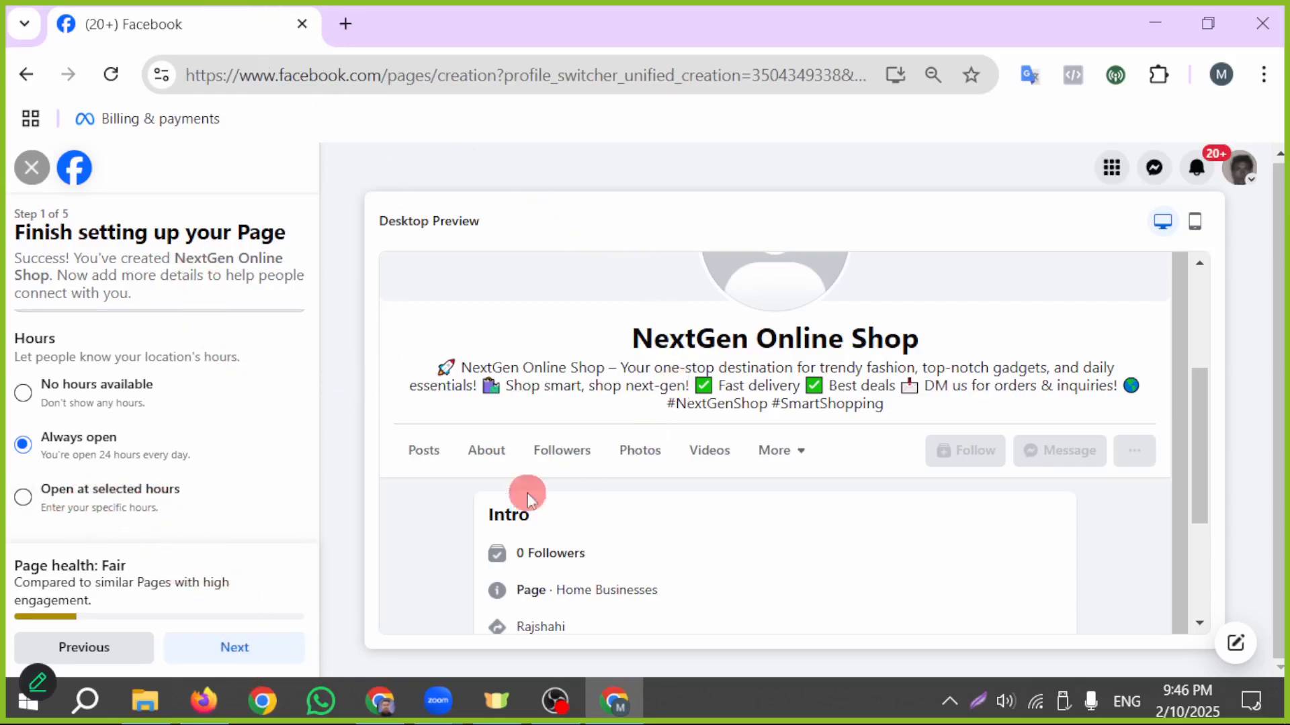
click(221, 653)
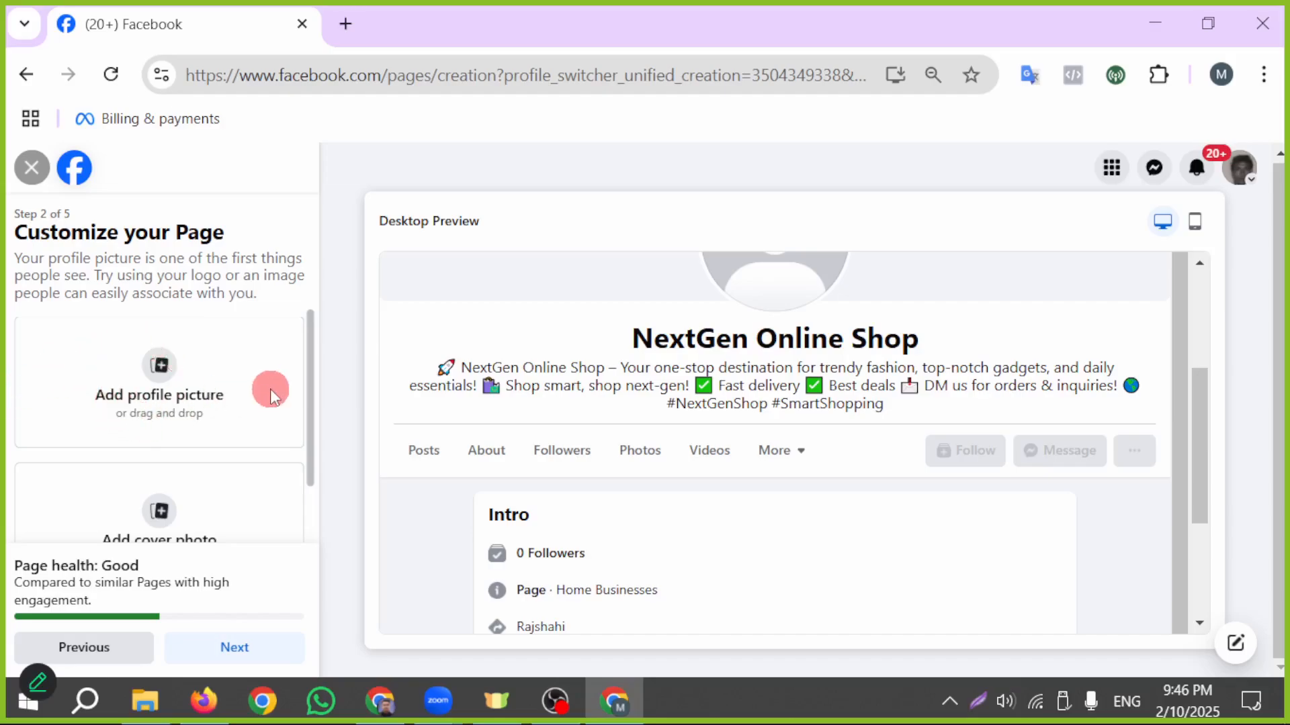
- Continue past the Customize your Page stage without adding a profile picture, cover photo or action button
scroll(262, 387, down, 2)
scroll(168, 413, up, 2)
scroll(162, 376, down, 2)
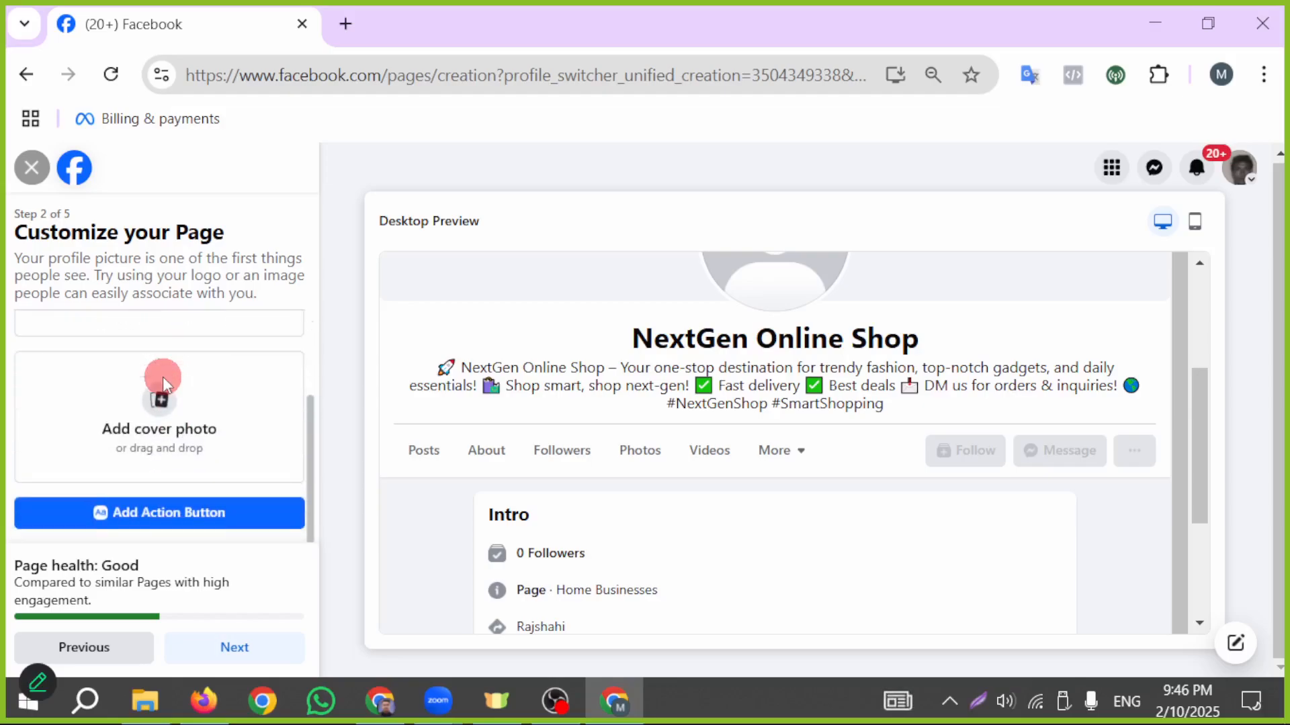
click(251, 653)
- Skip connecting WhatsApp to the Page and continue without inviting friends
scroll(188, 389, down, 2)
scroll(191, 391, up, 2)
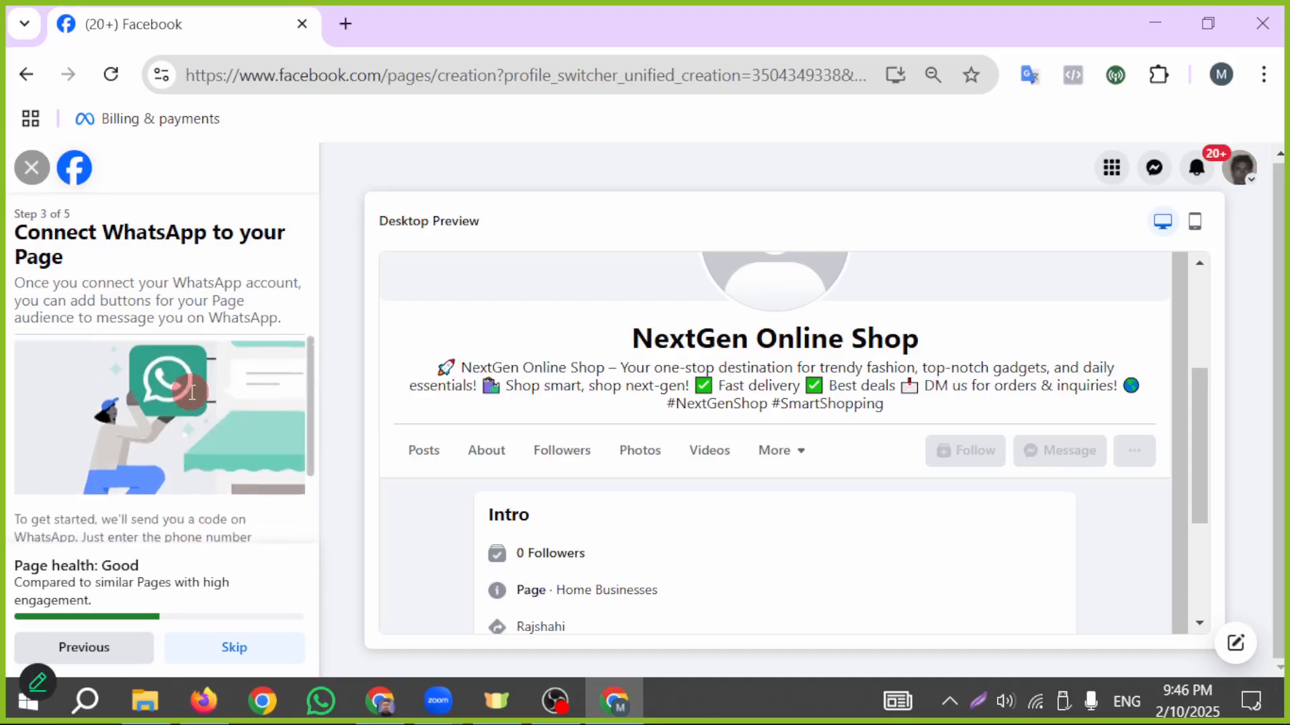
scroll(191, 395, down, 2)
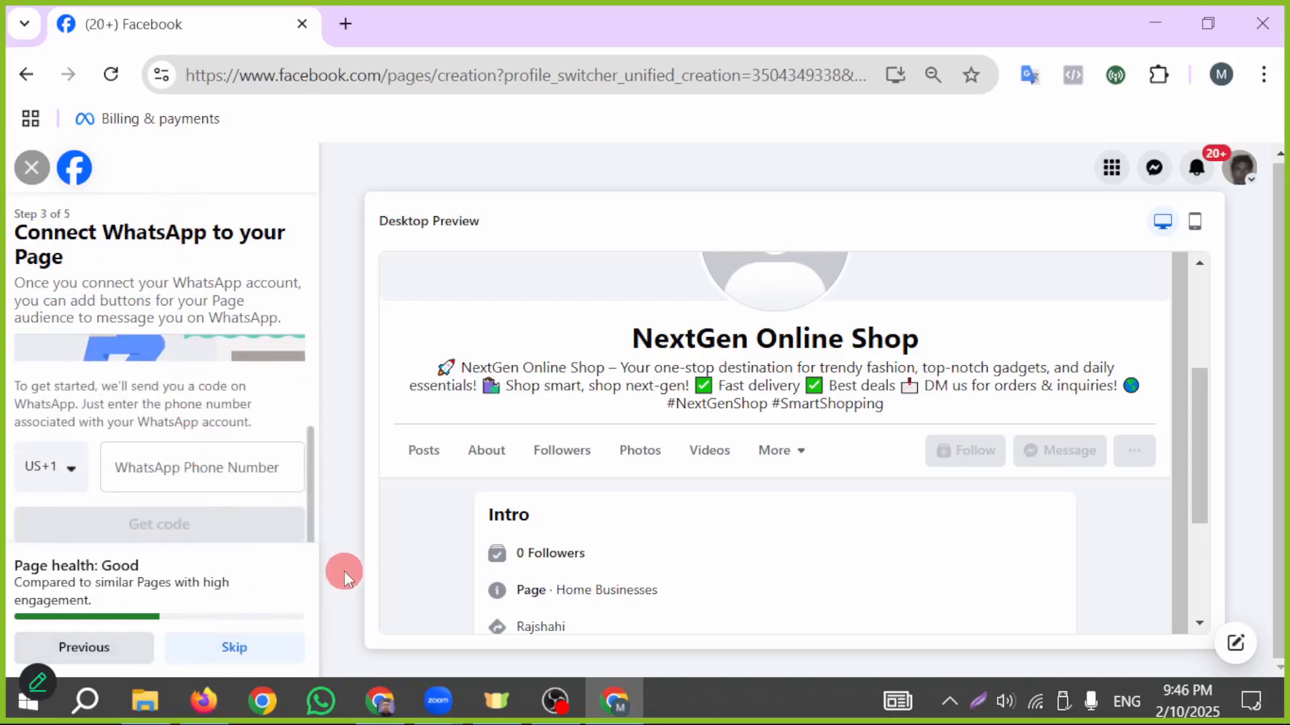
click(242, 647)
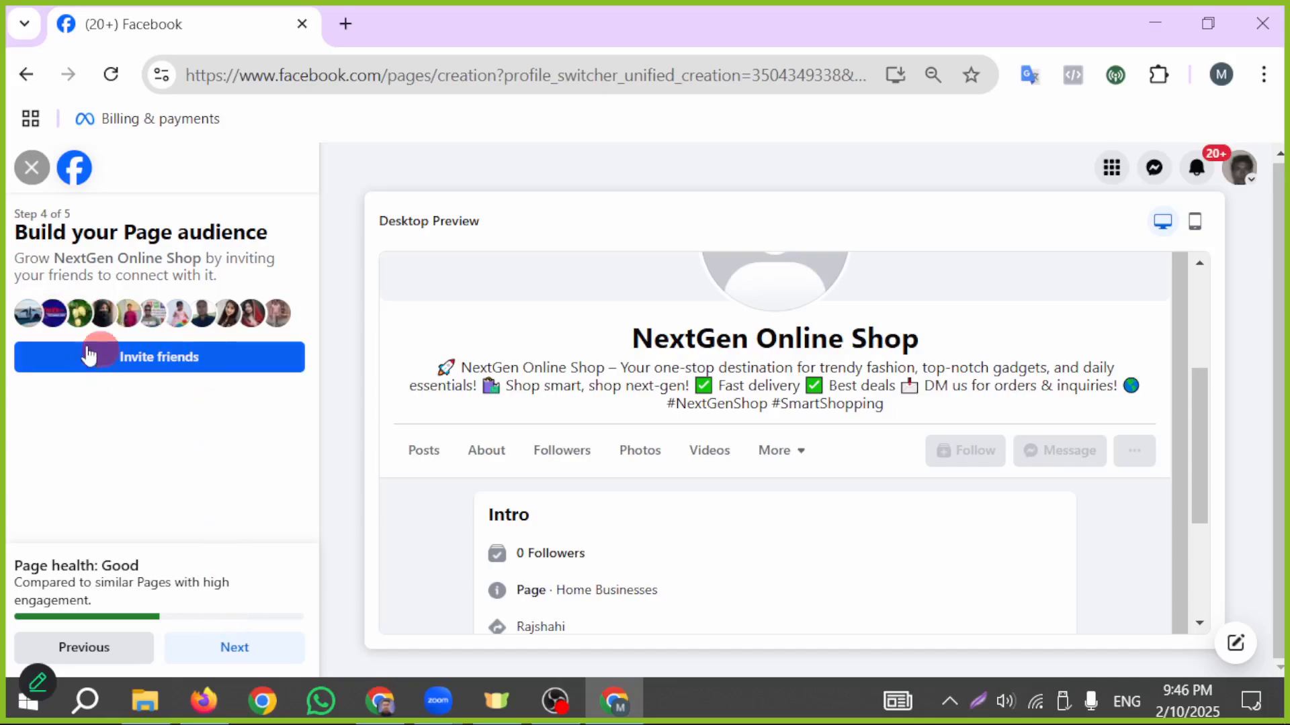
click(242, 649)
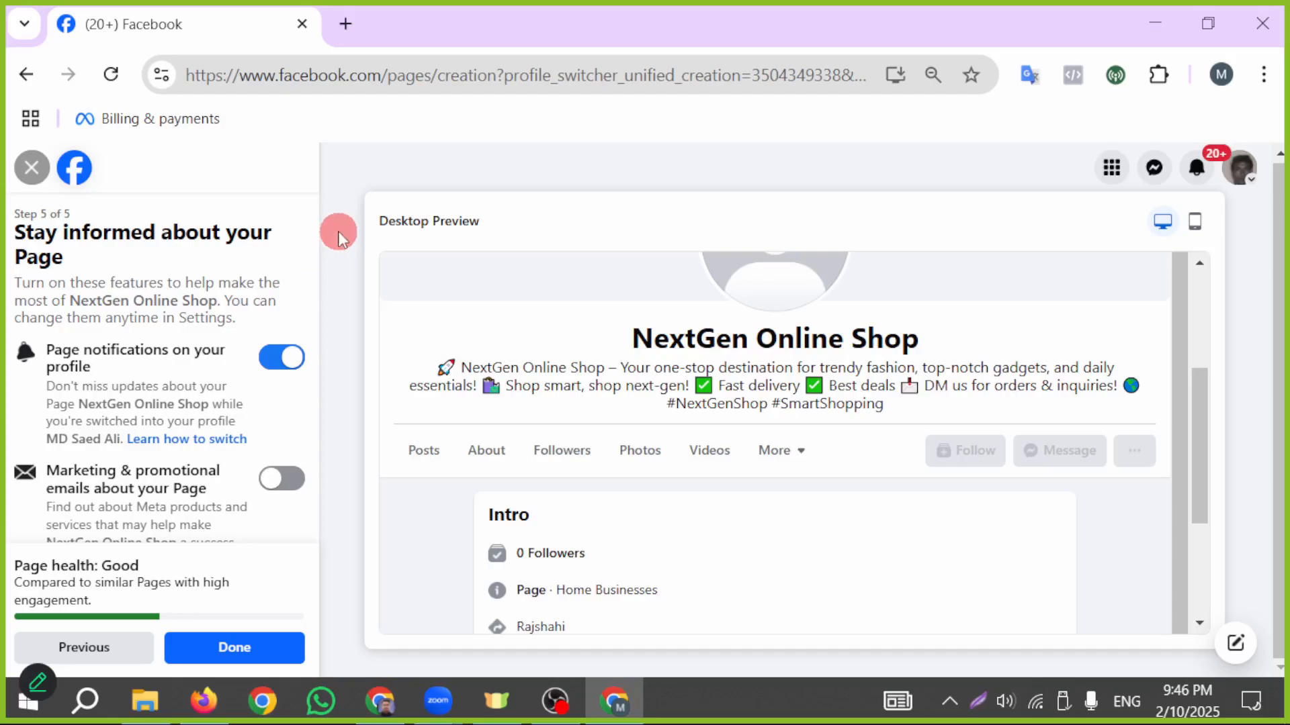
- Finish the Page setup with Page notifications on the profile on and marketing emails off
scroll(104, 423, down, 1)
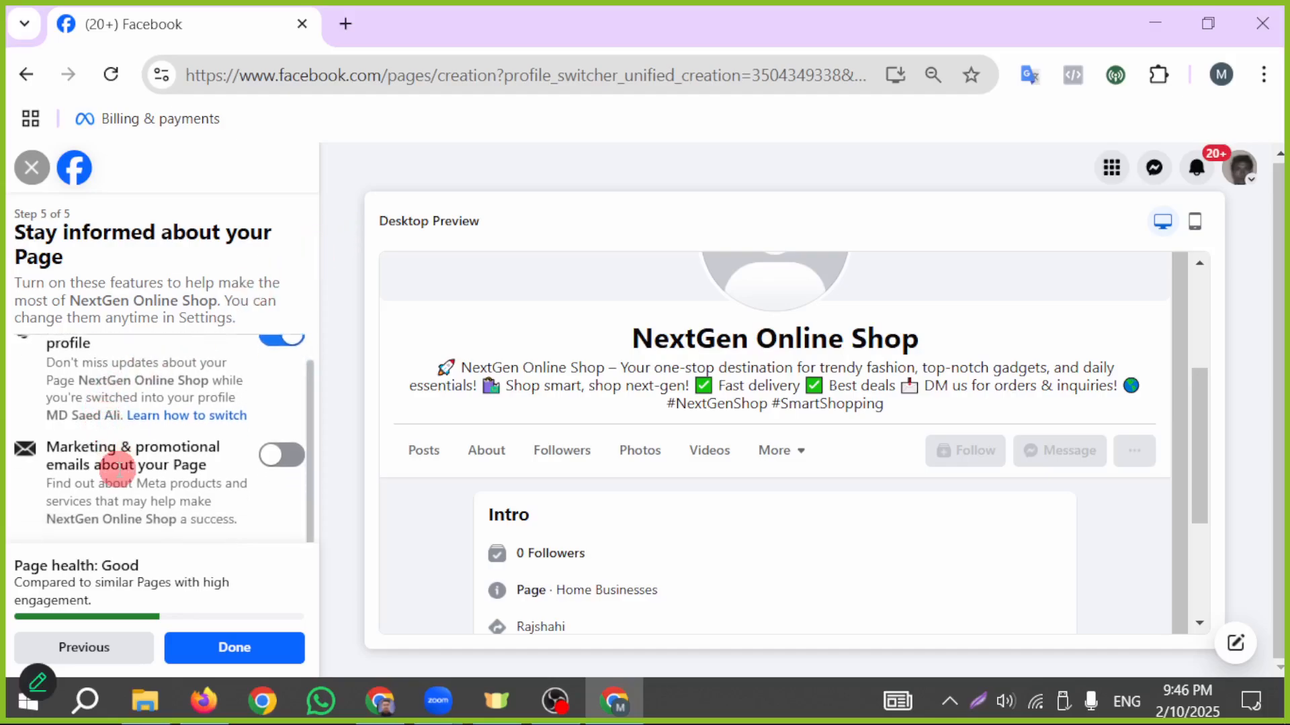
scroll(123, 460, up, 1)
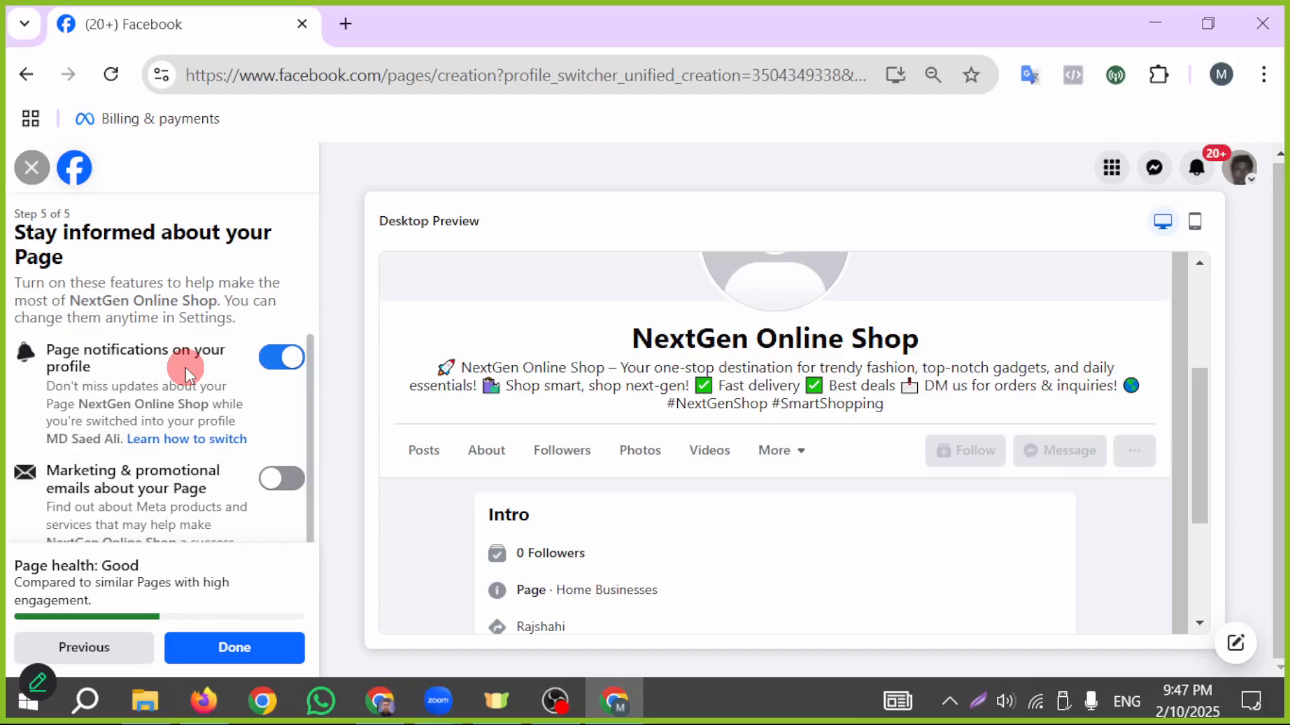
click(281, 362)
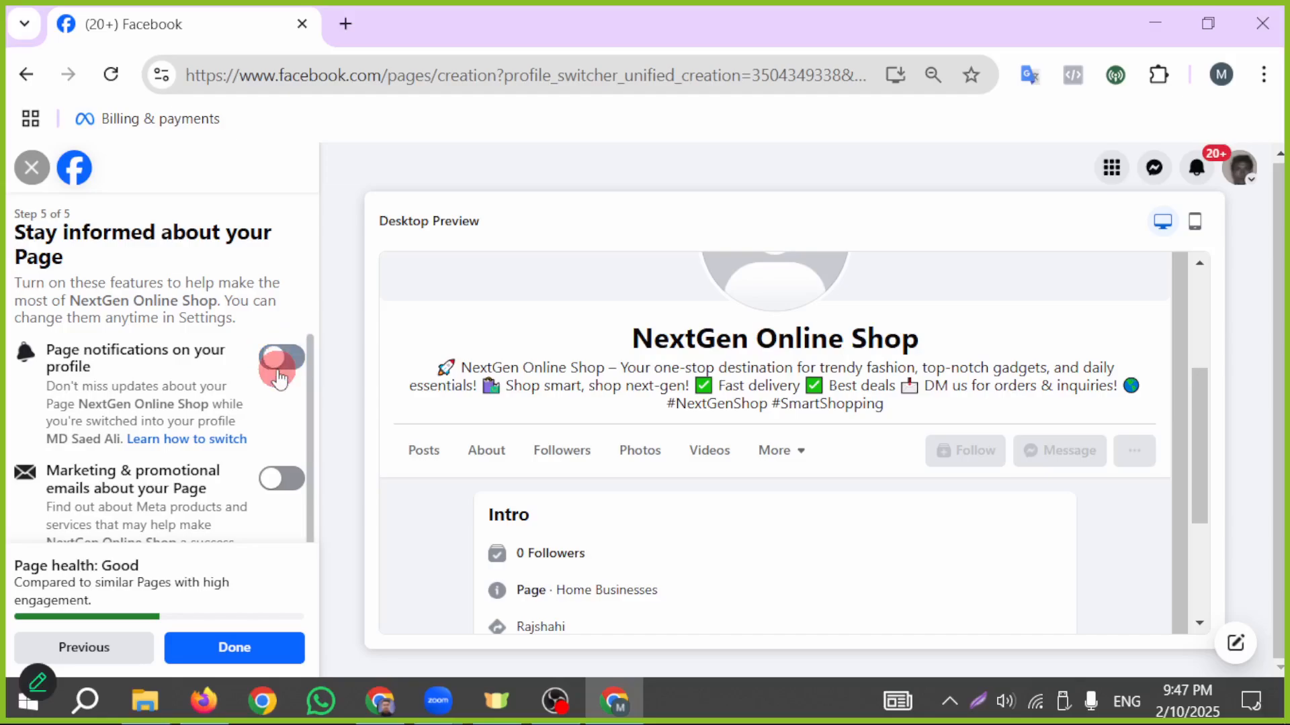
click(295, 368)
scroll(159, 403, down, 1)
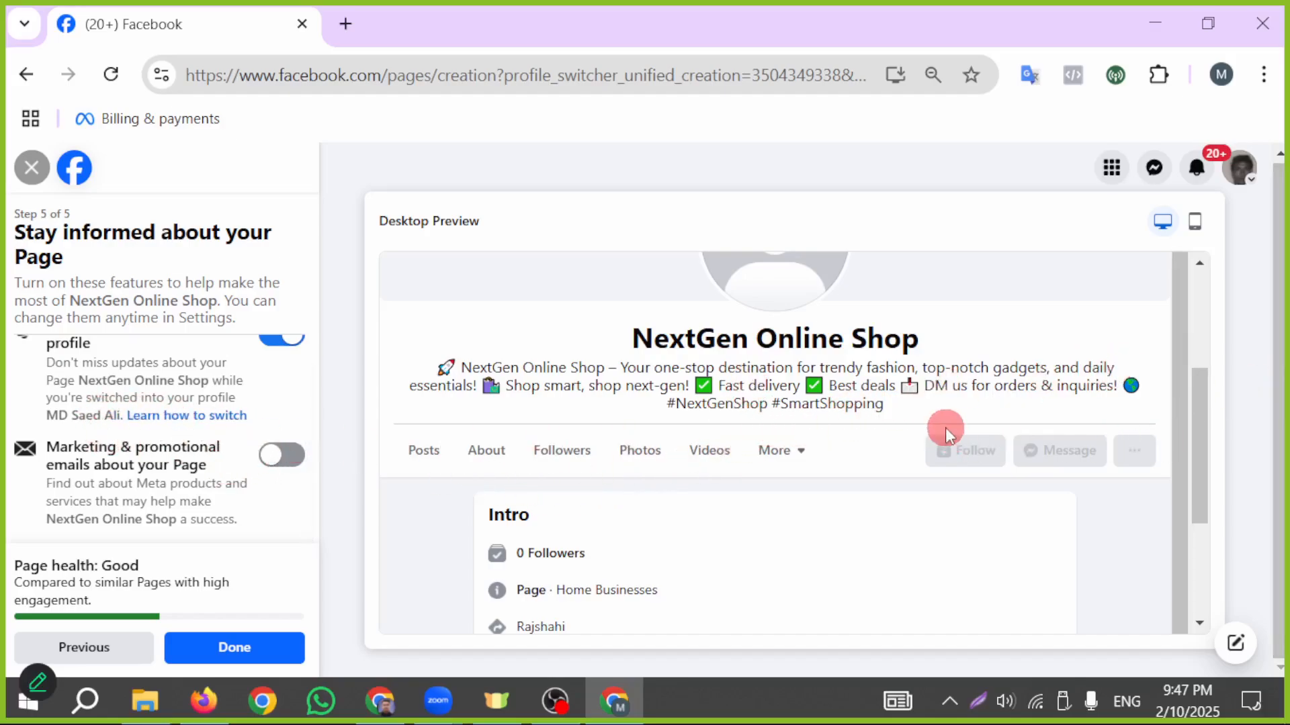
scroll(945, 428, down, 2)
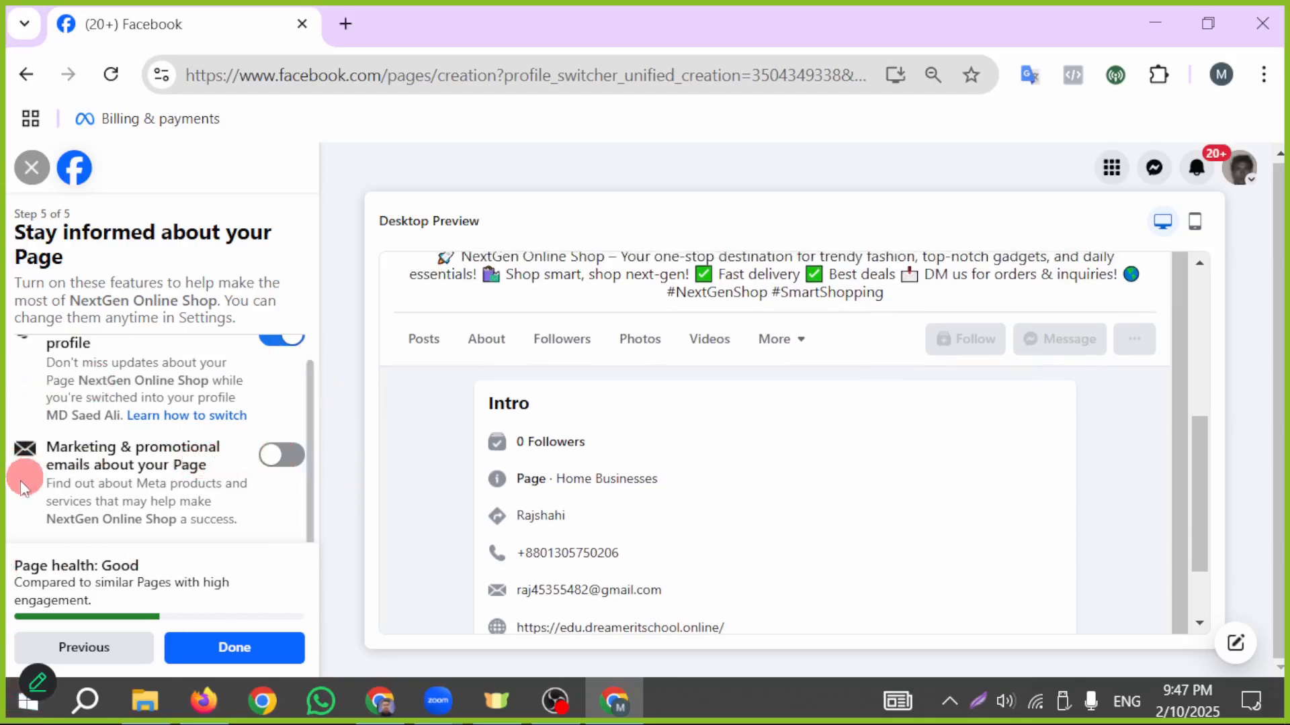
click(241, 649)
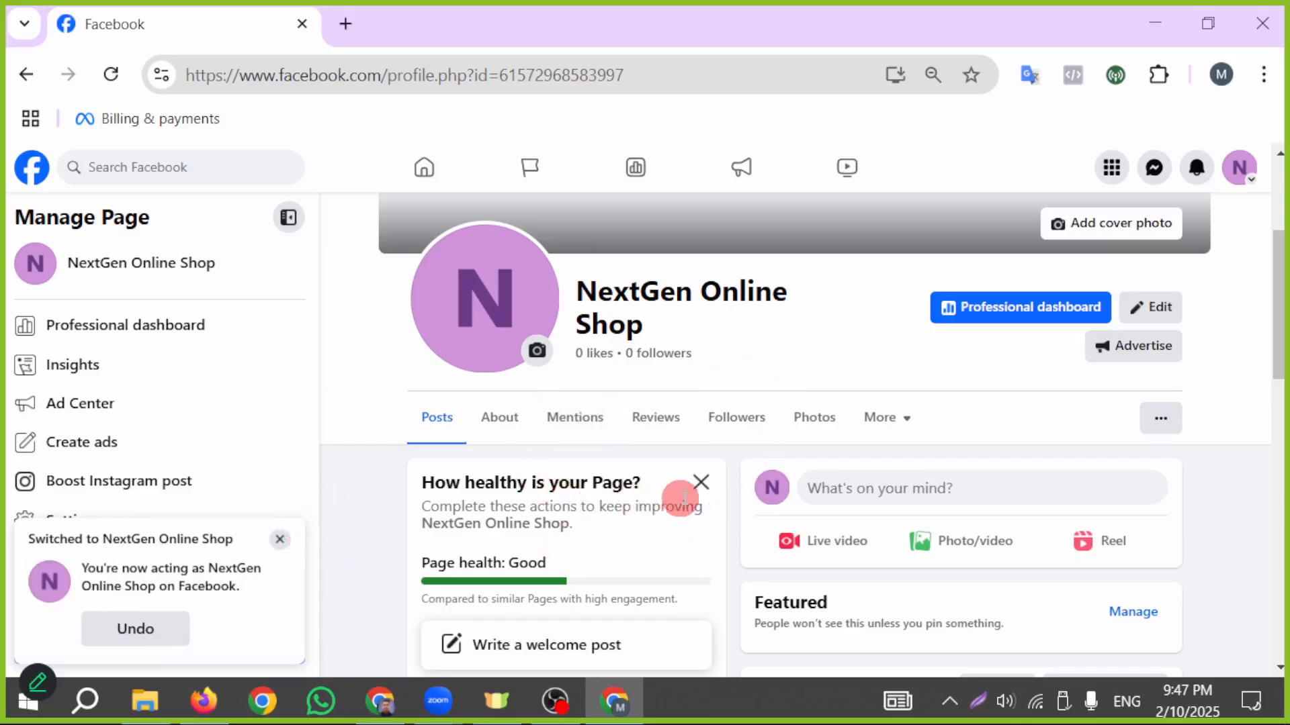
- Look over the new Page's header, Page health suggestions and posts area
scroll(740, 527, up, 1)
scroll(741, 527, up, 2)
scroll(739, 540, down, 4)
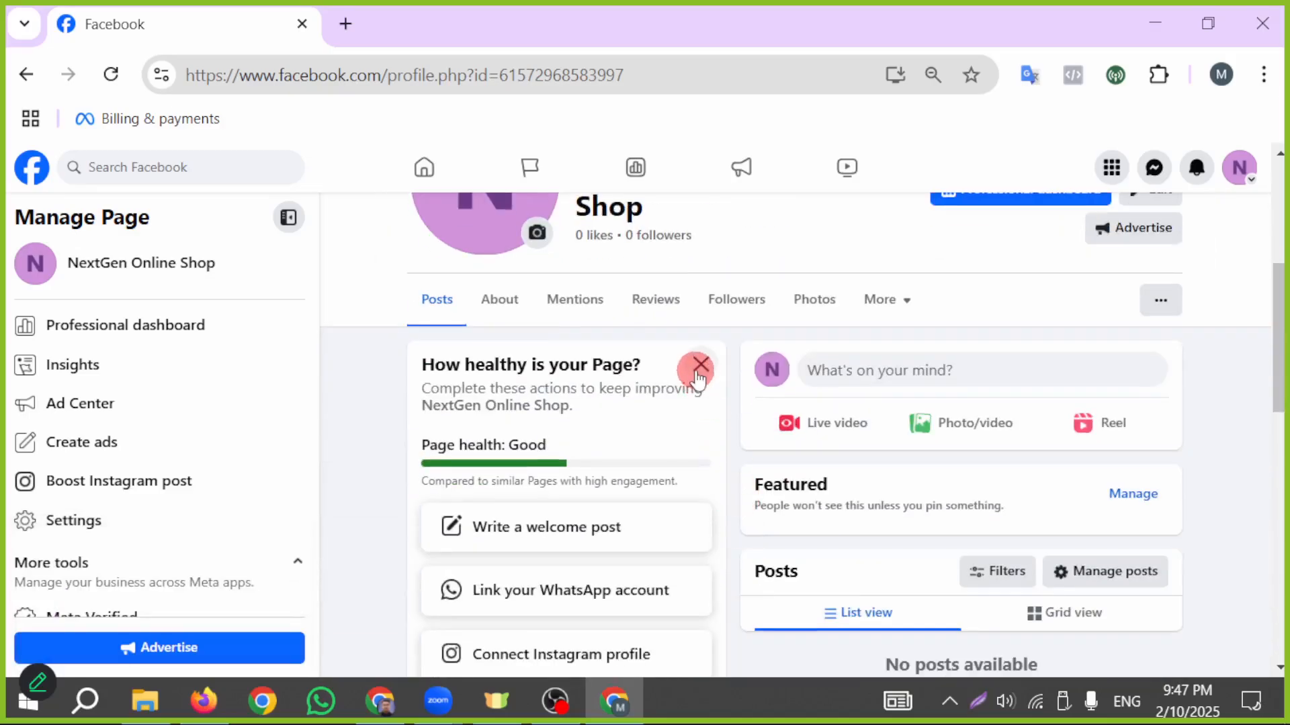
scroll(604, 463, up, 2)
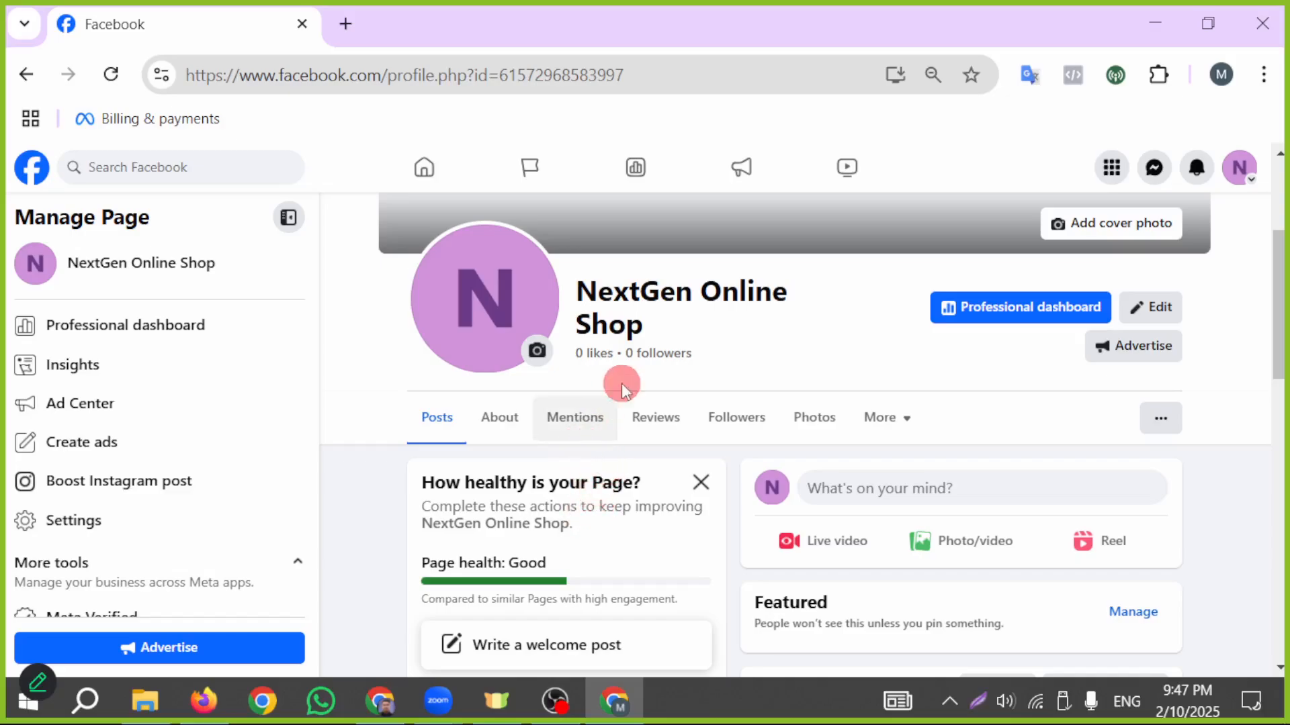
- Draw an arrow pointing to the account menu on a full-screen capture and discard the capture
click(980, 715)
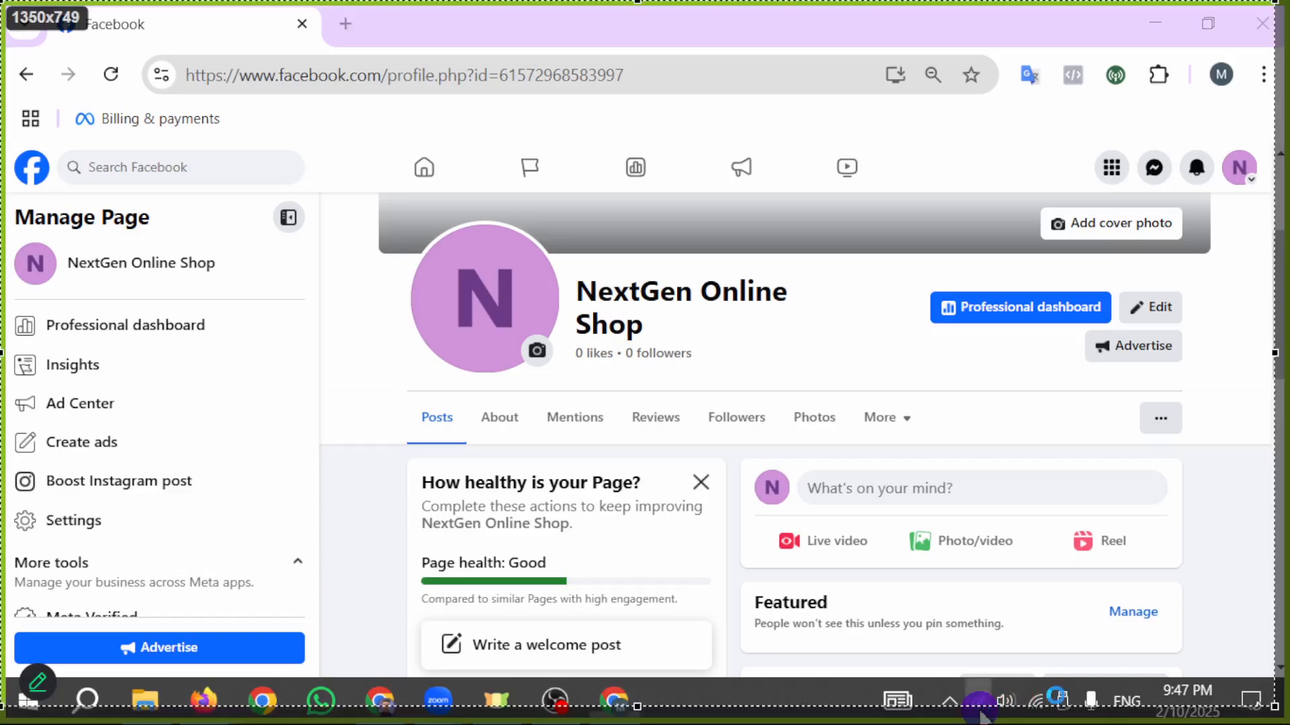
click(1059, 572)
drag(918, 653, 1229, 195)
click(1254, 688)
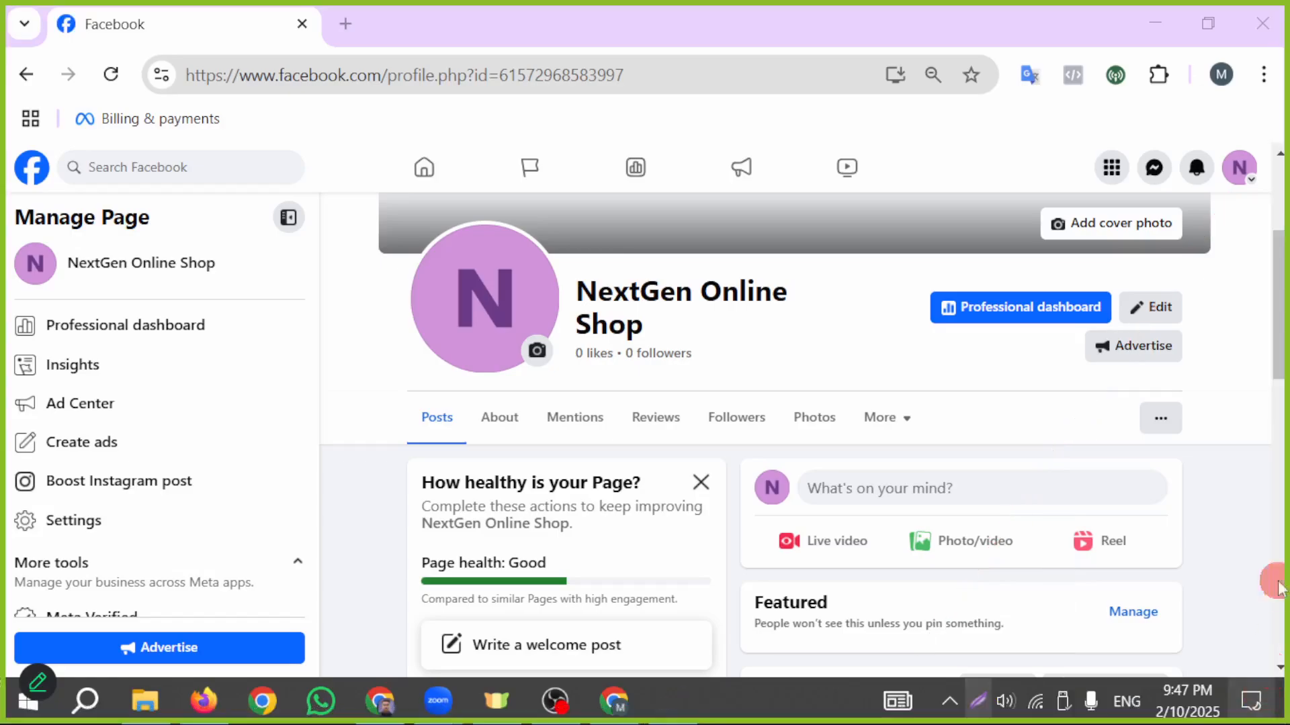
- Check the account menu for the active Page and the other available profiles, and close it
click(1251, 183)
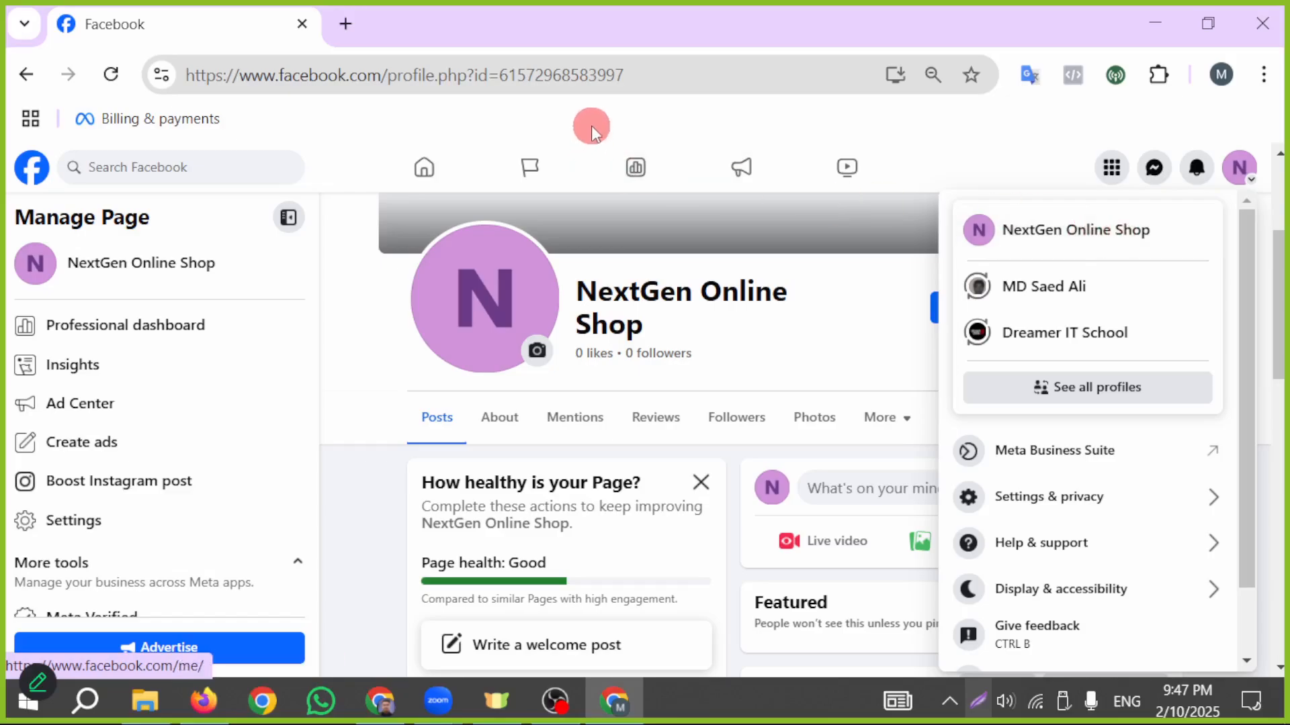
click(375, 359)
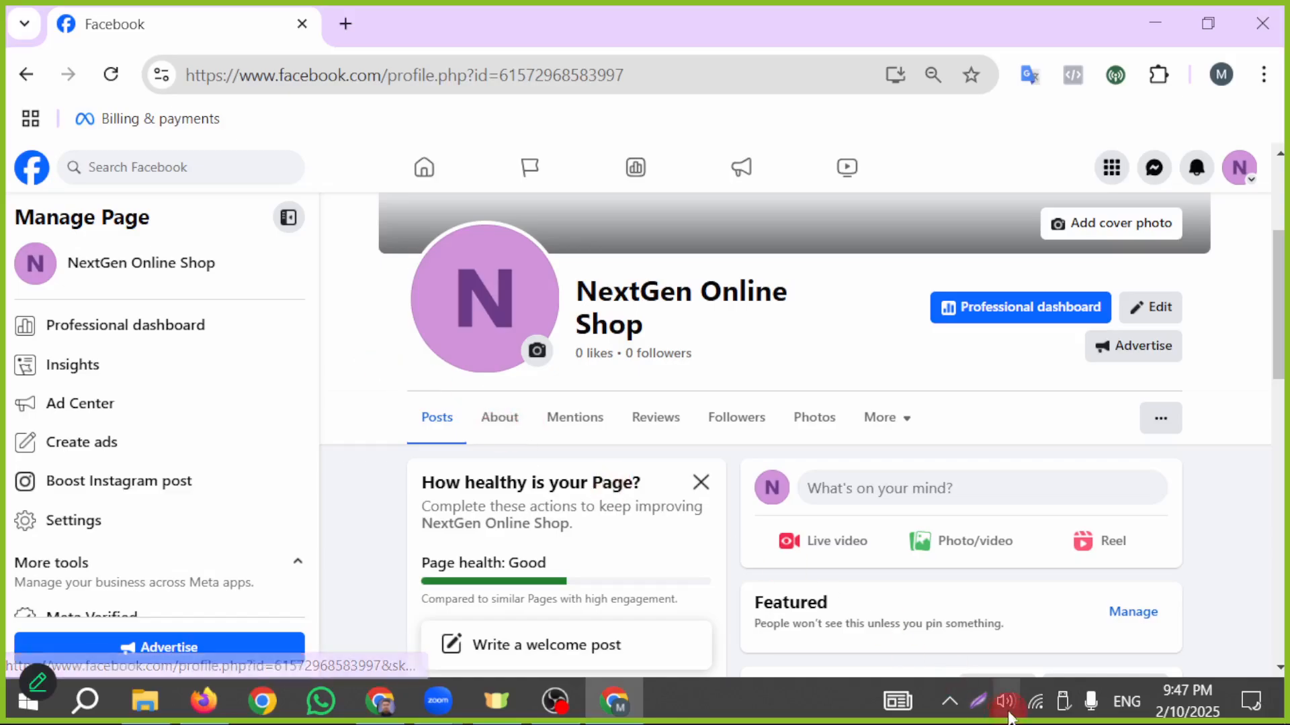
- Draw a red arrow pointing to the Page's About section on a full-screen capture and discard the capture
click(986, 698)
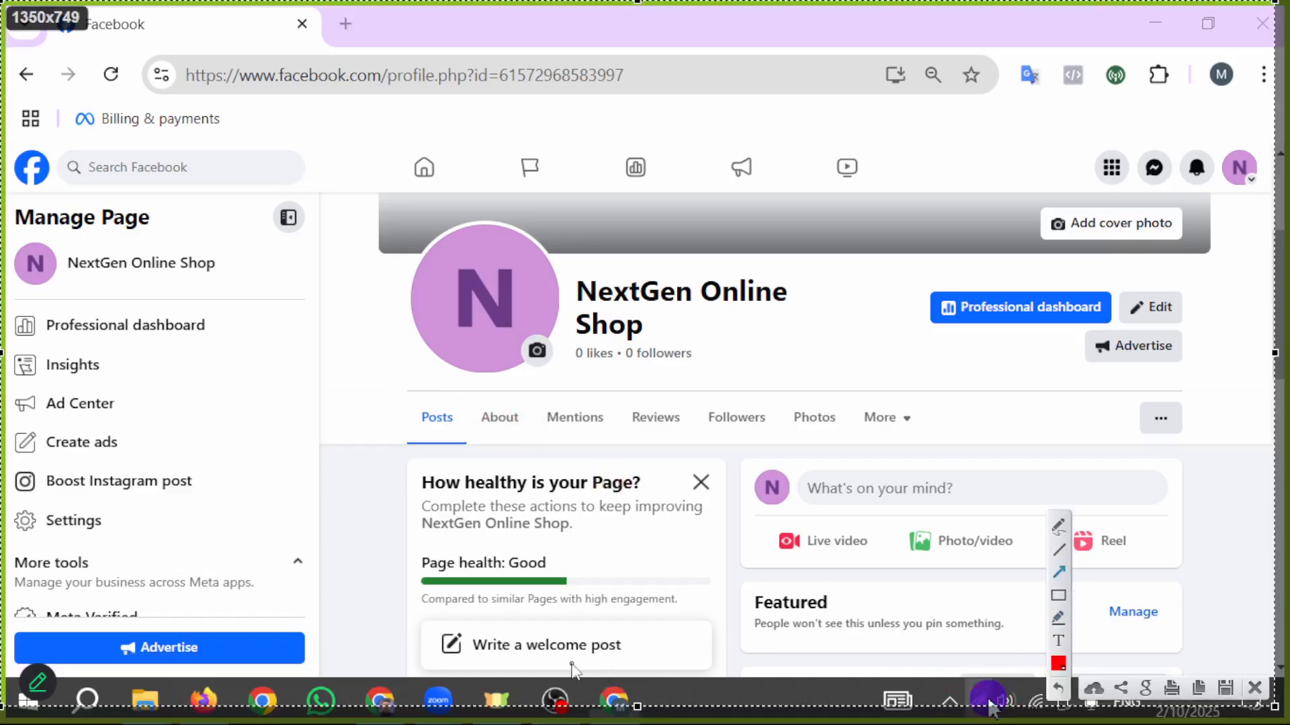
drag(516, 630, 500, 440)
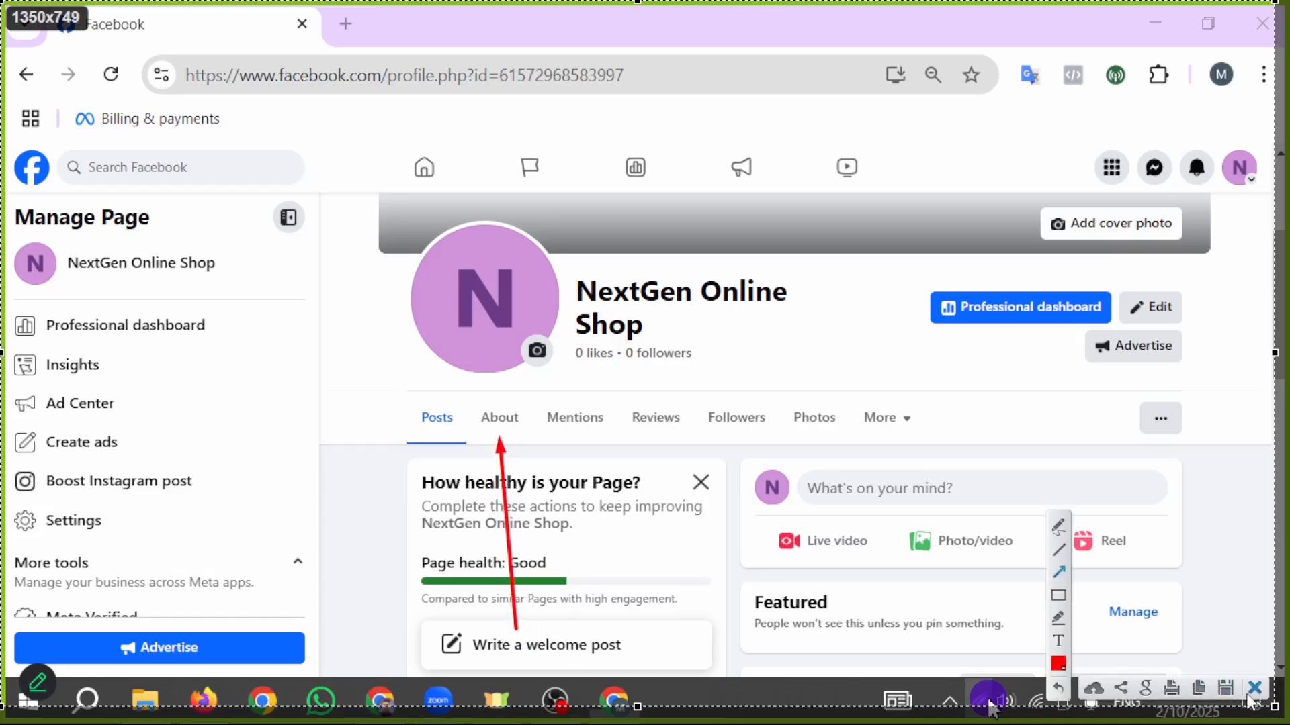
click(1252, 689)
- Open the Page's About section and bring up its contact info
click(504, 423)
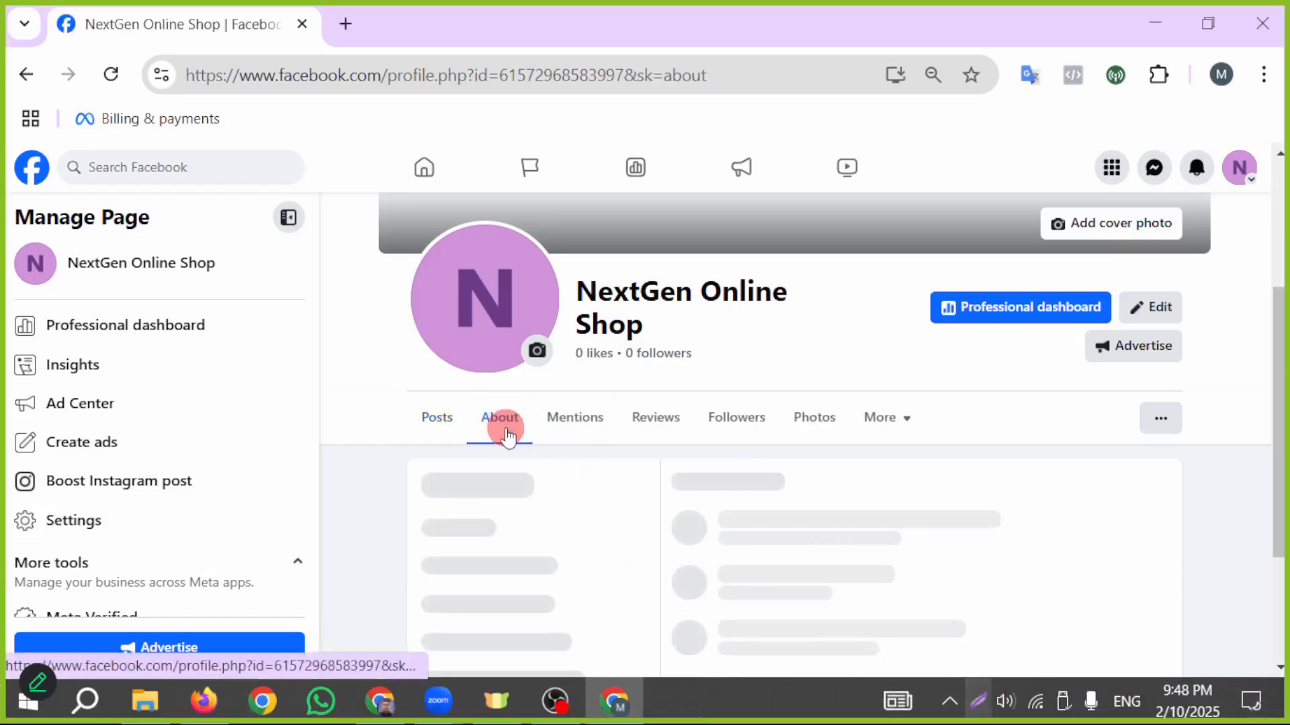
scroll(531, 413, down, 1)
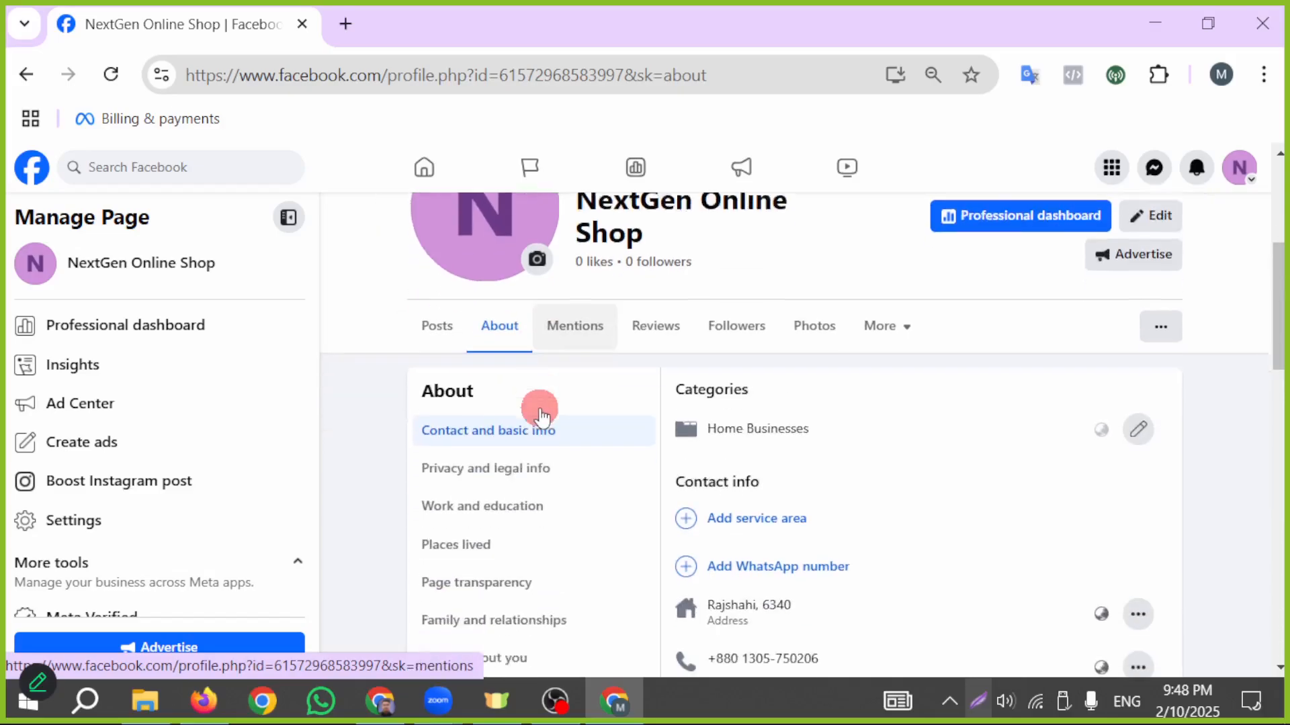
scroll(540, 414, down, 1)
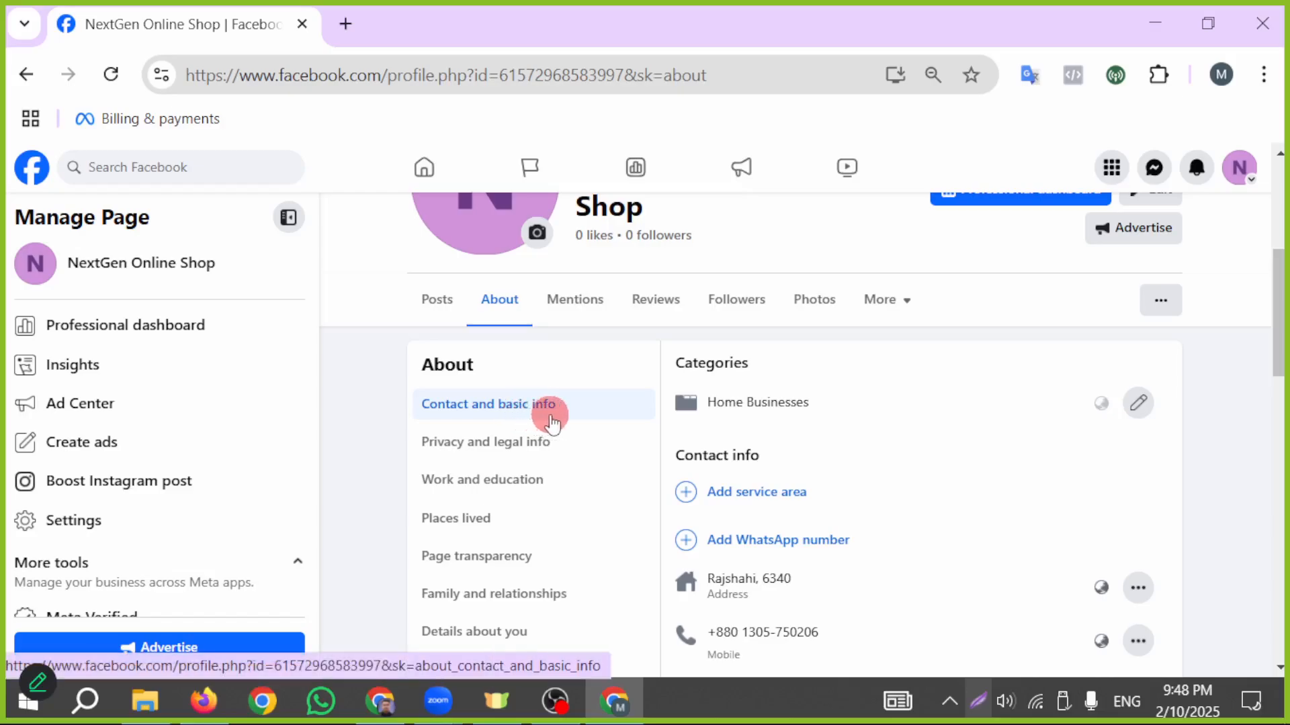
scroll(534, 416, down, 2)
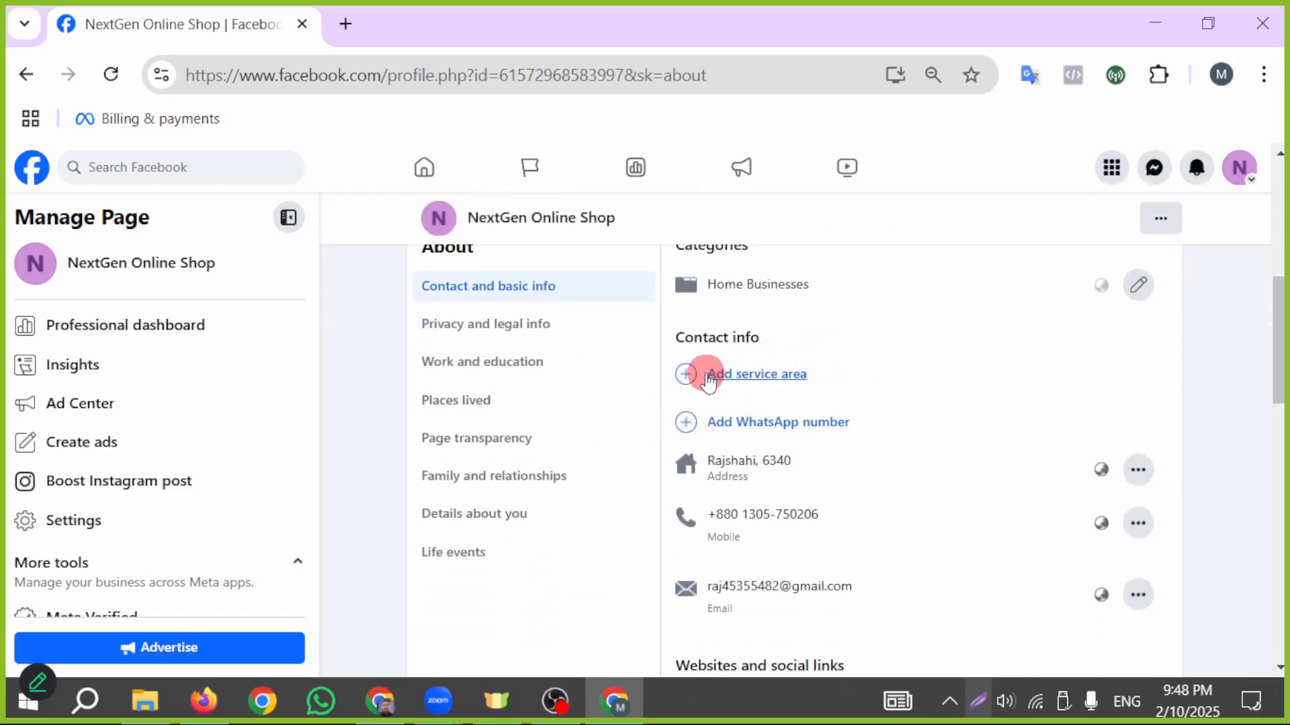
- Start a service area for the Page by searching for "bangladesh" and choosing Dhaka, Dhaka Division, Bangladesh
click(757, 385)
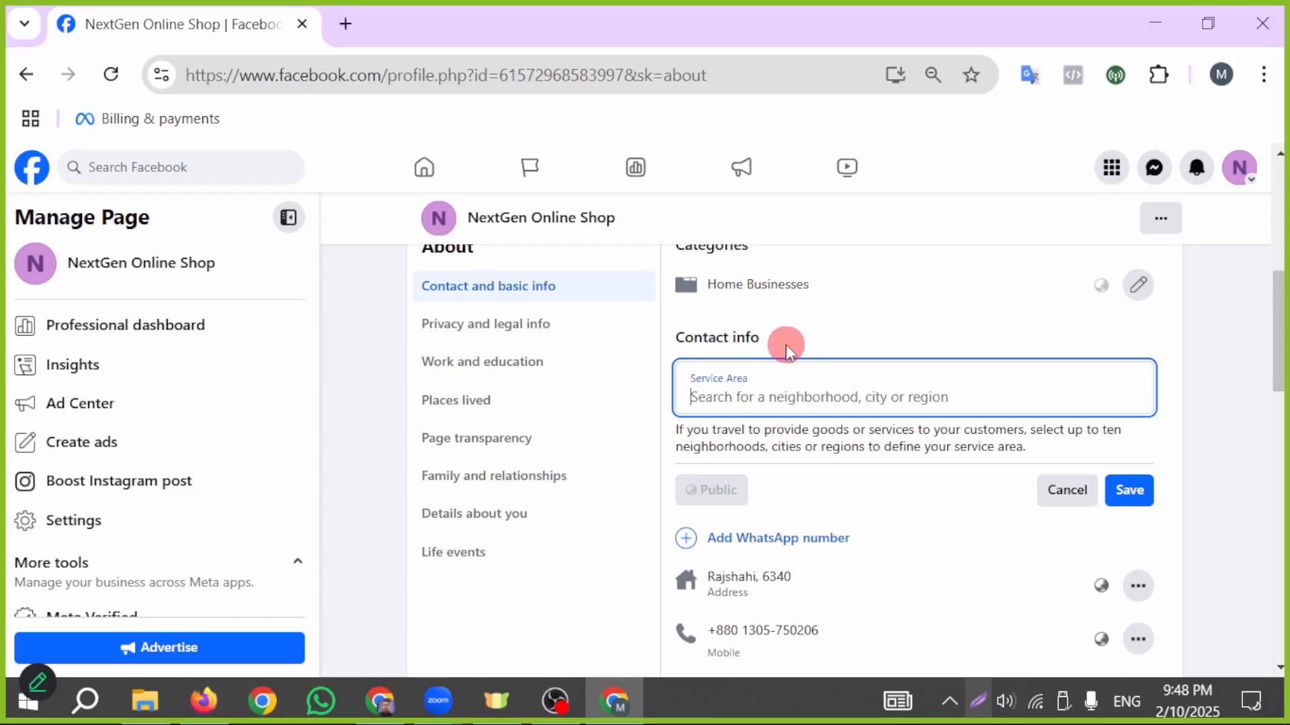
text(banglade)
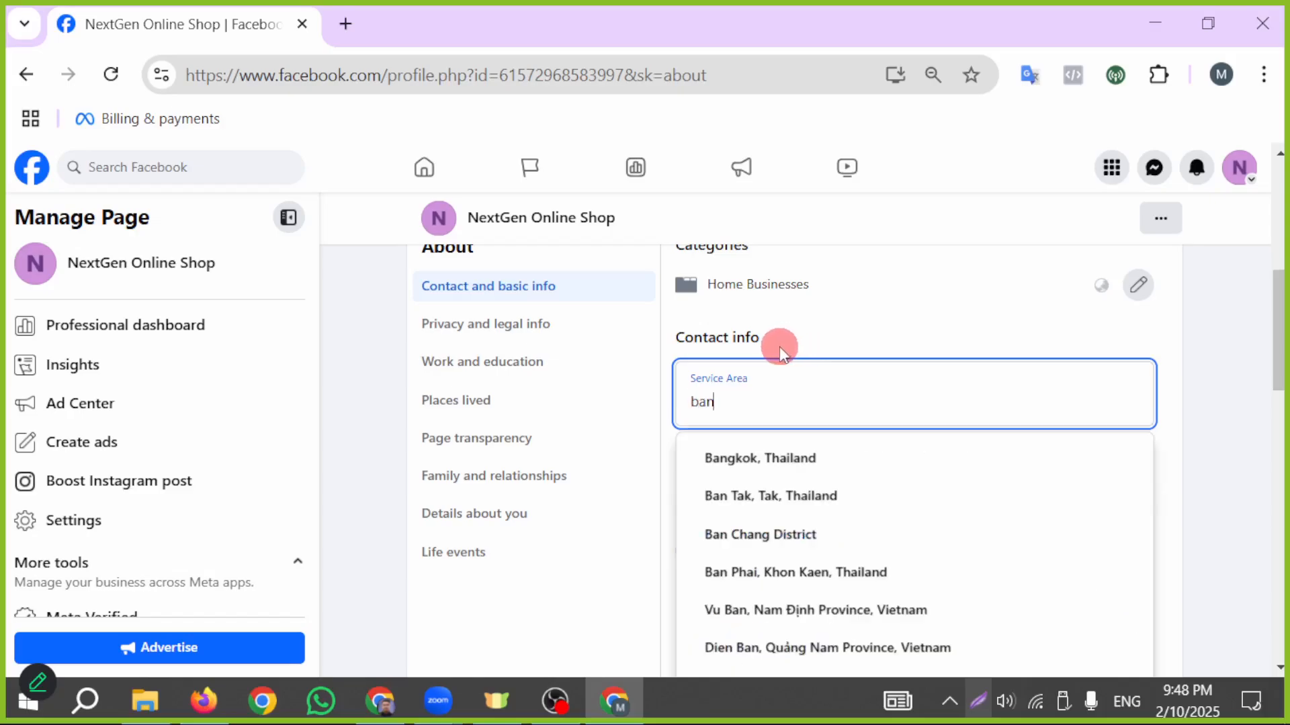
text(sh)
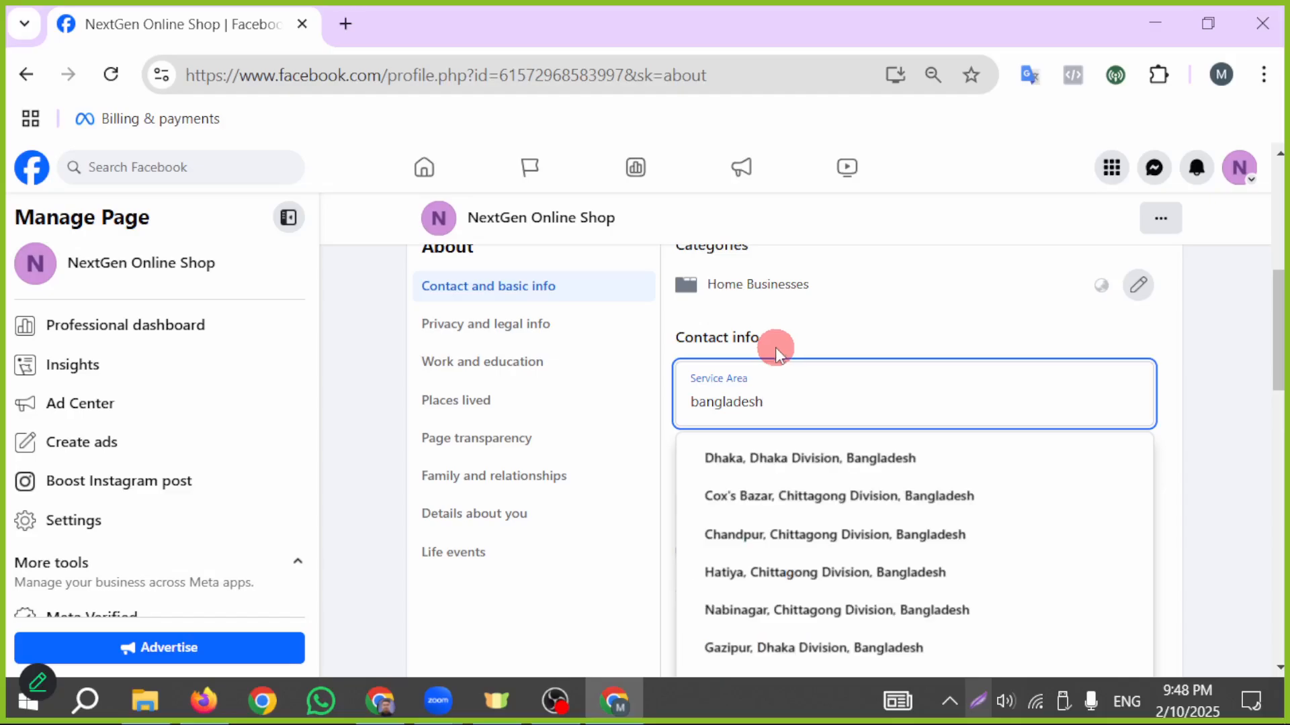
scroll(793, 498, down, 1)
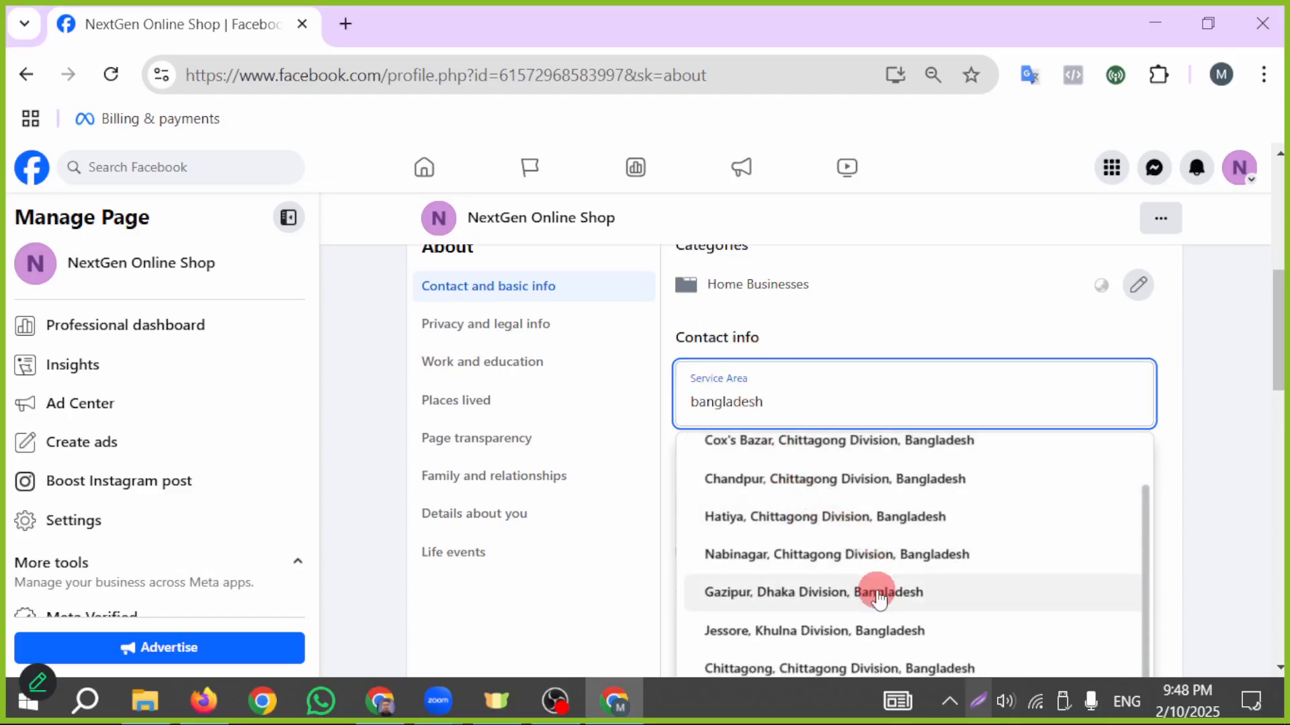
scroll(941, 590, up, 1)
scroll(974, 578, down, 4)
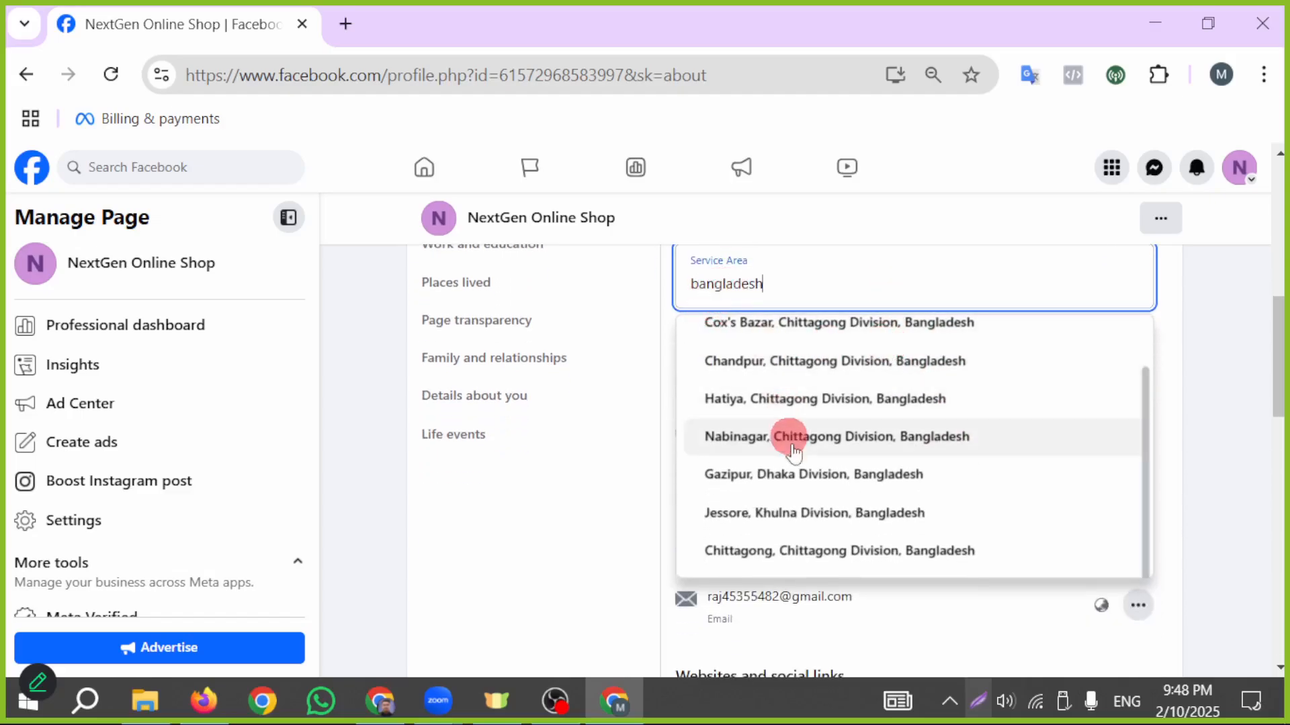
scroll(864, 531, up, 1)
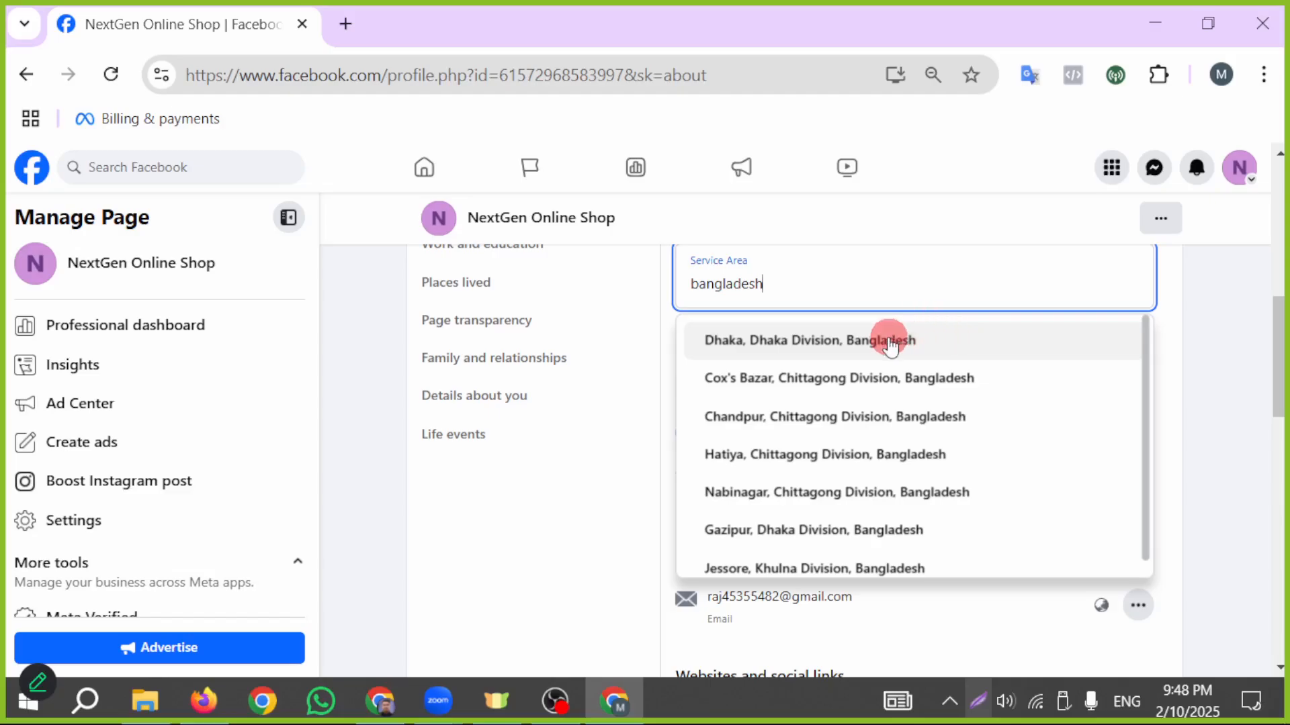
click(822, 341)
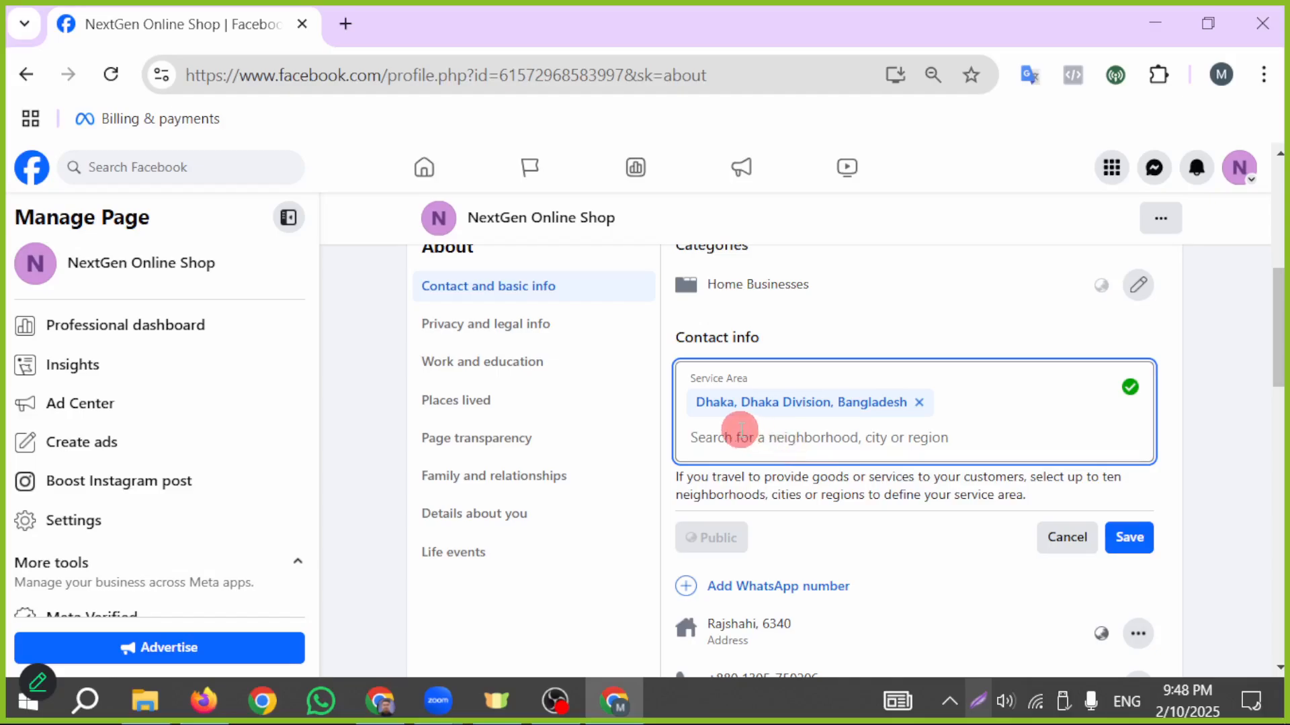
- Add Rajshahi, Rajshahi Division, Bangladesh as a second service area and save the service area entry
text(ra)
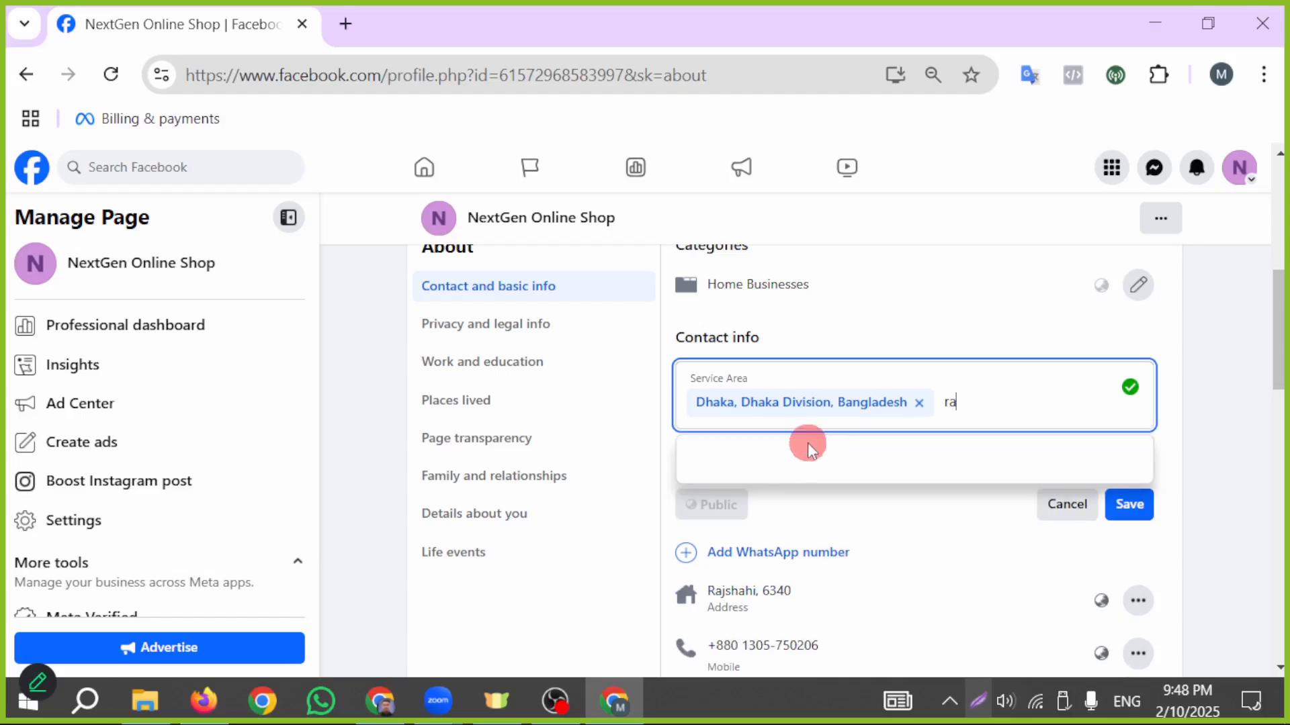
text(jshah)
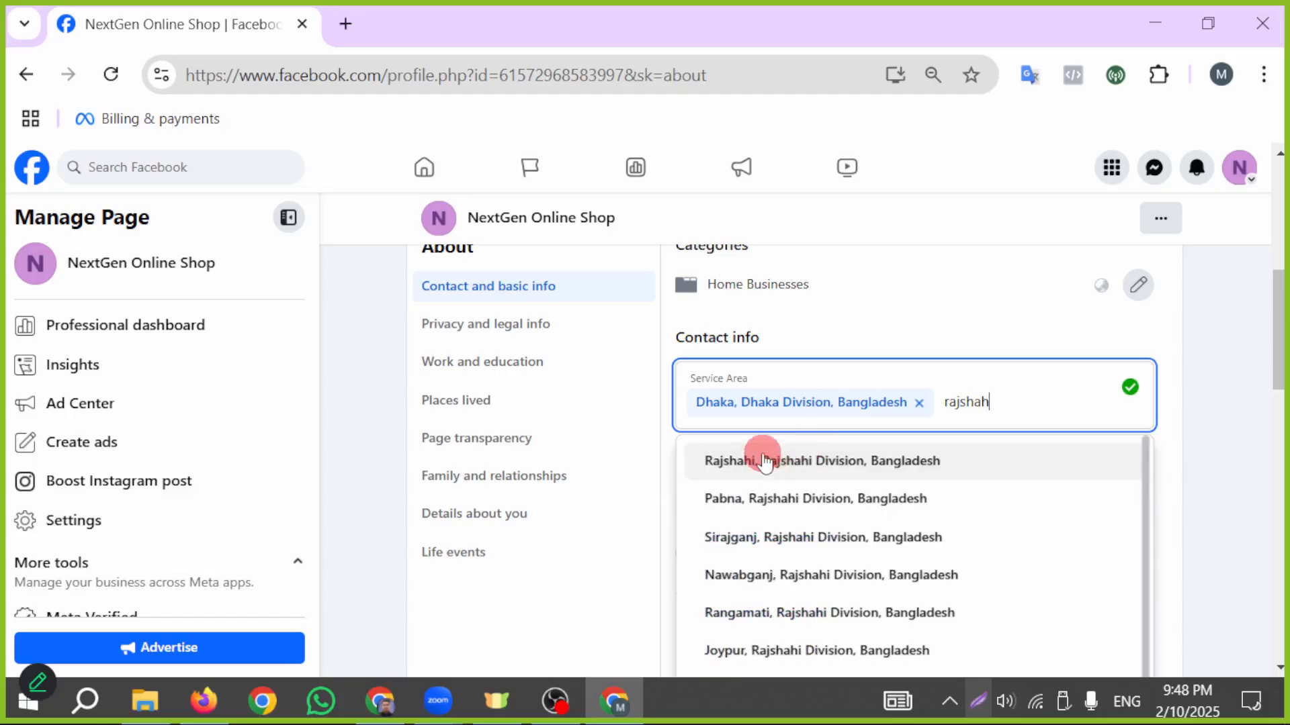
click(759, 456)
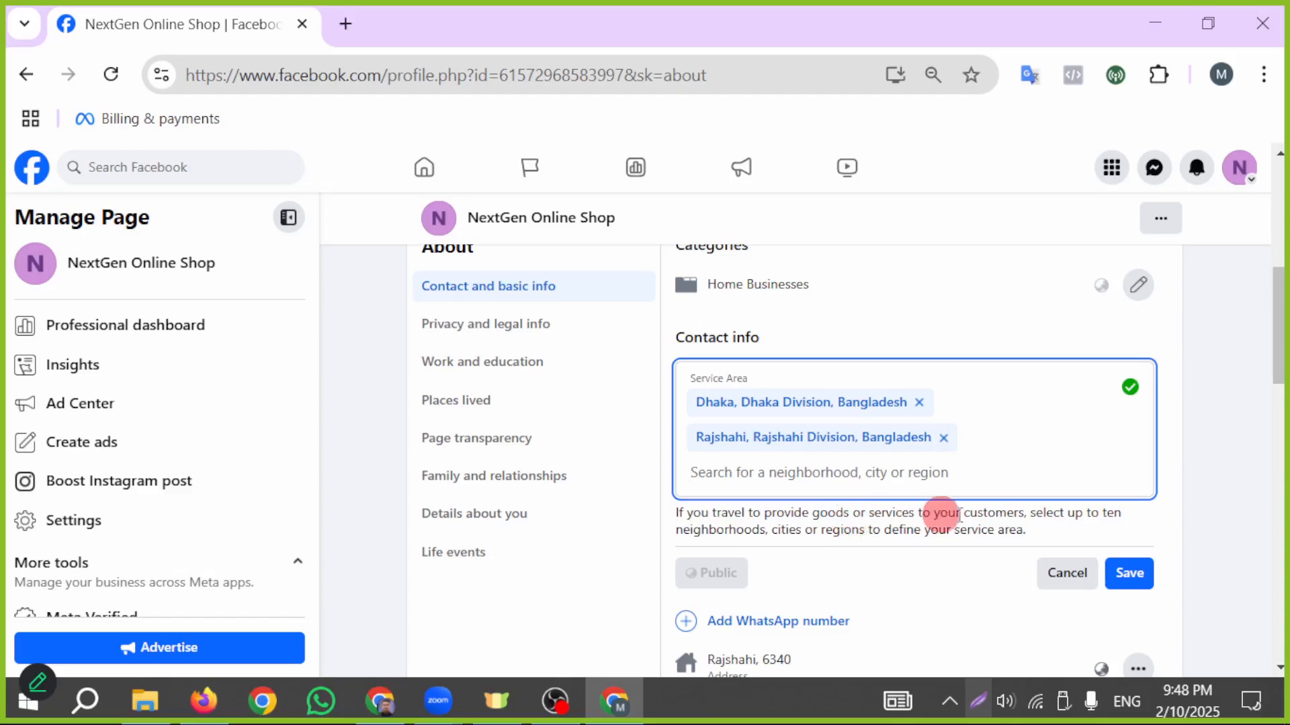
click(1127, 572)
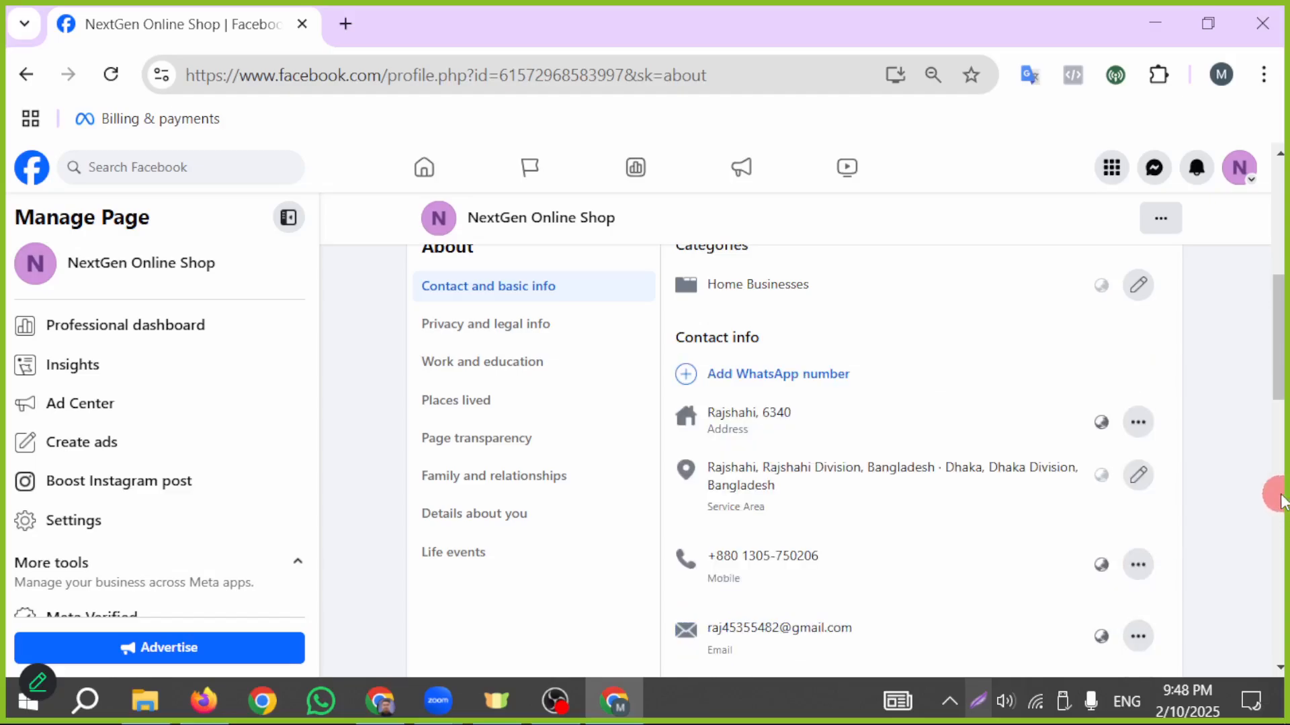
- Review the Page's contact info and check the edit options for the email entry without changing it
scroll(1013, 490, down, 2)
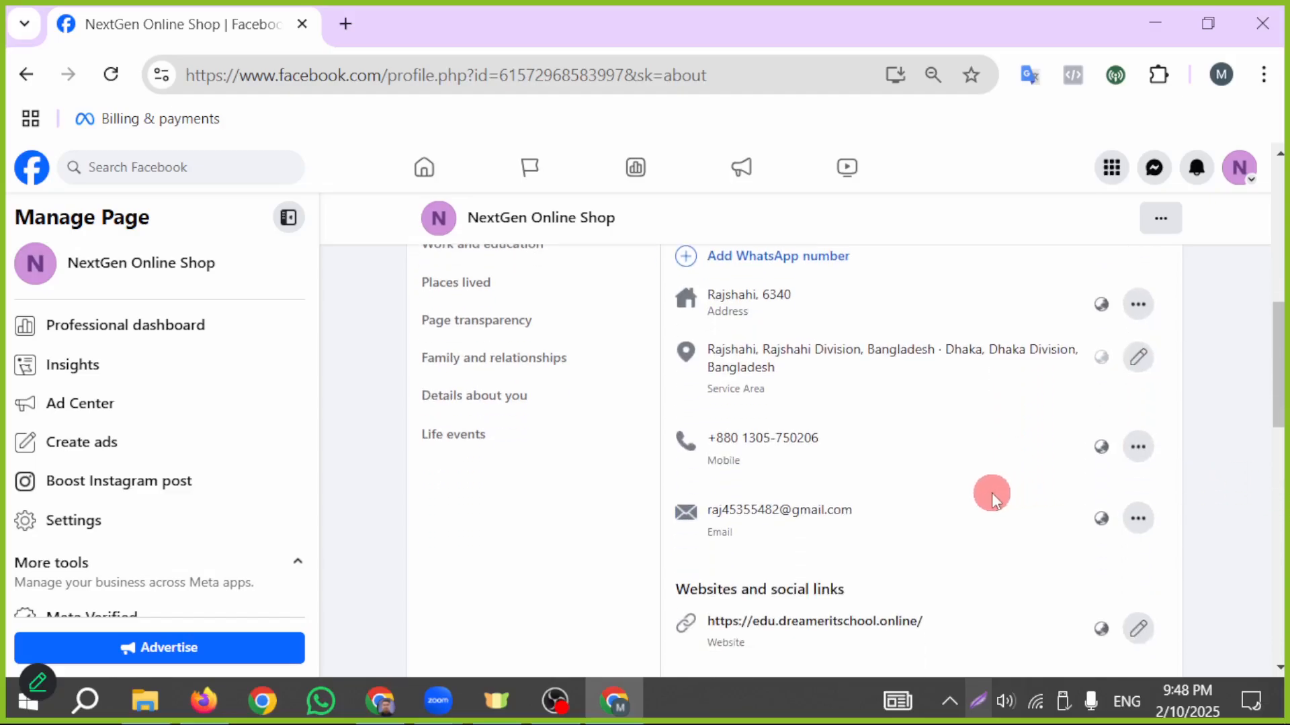
scroll(991, 493, up, 2)
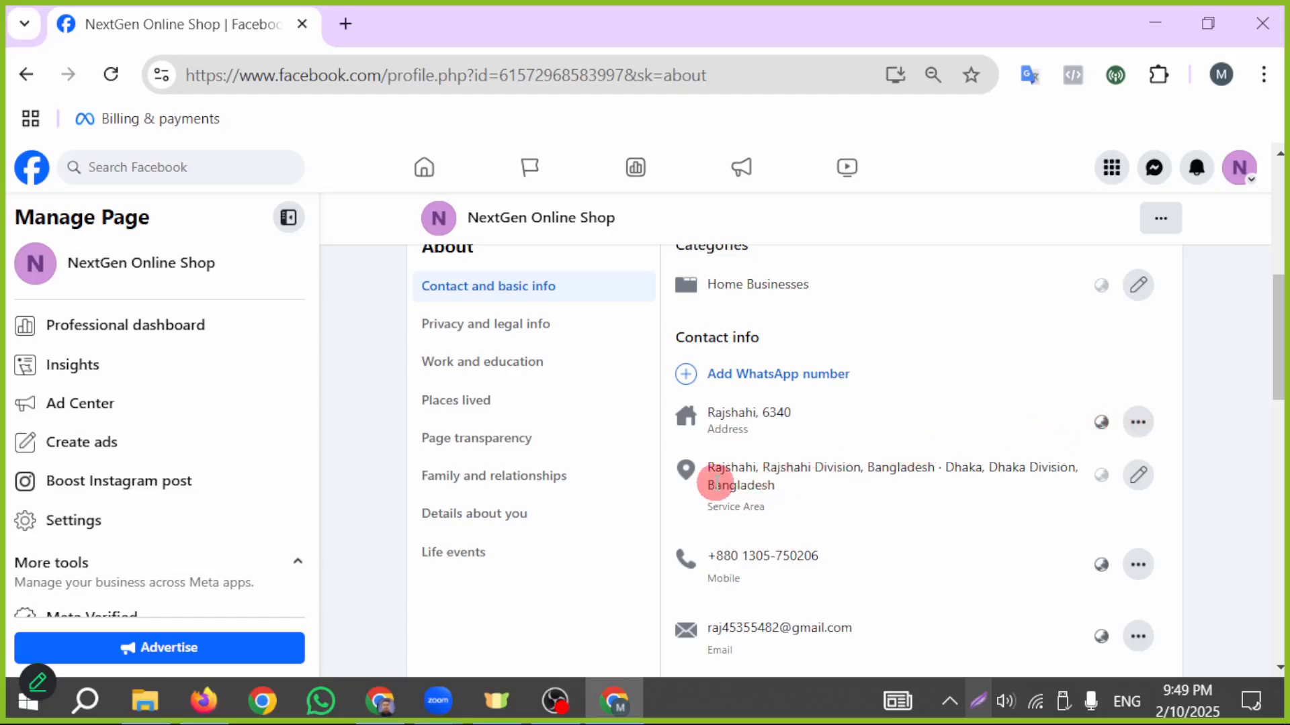
scroll(848, 498, down, 2)
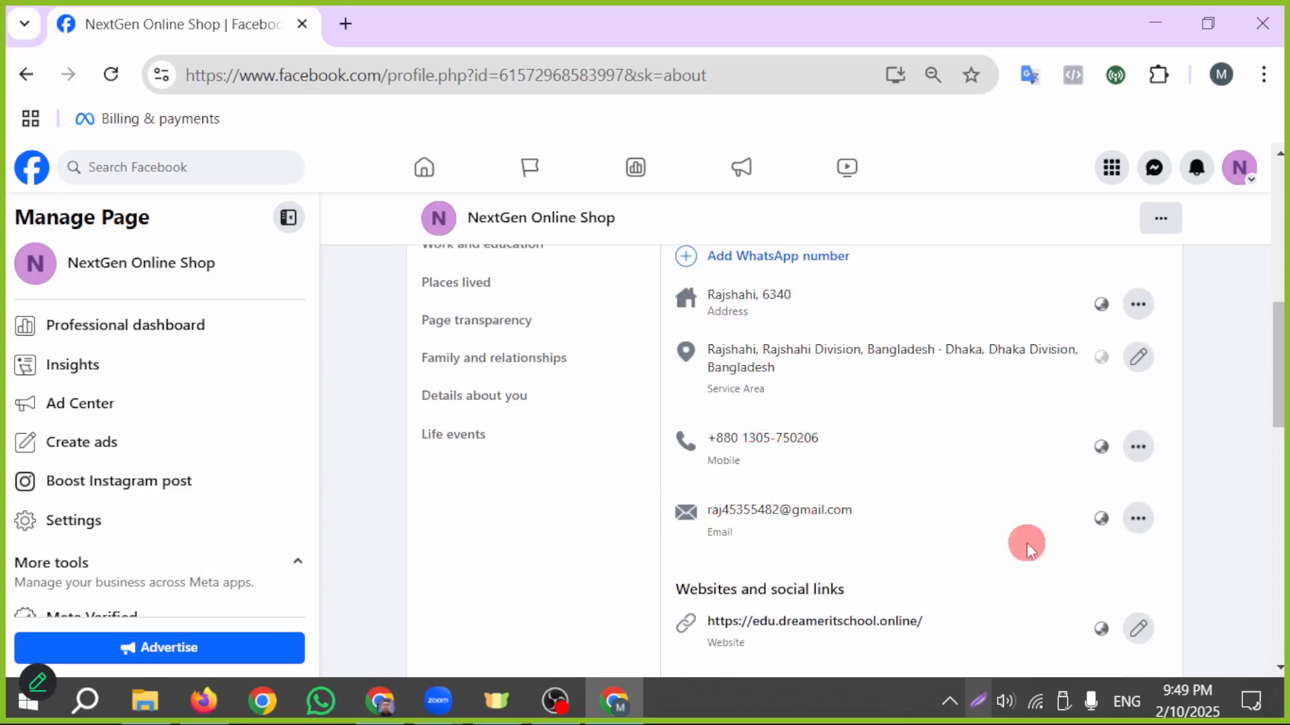
click(1137, 521)
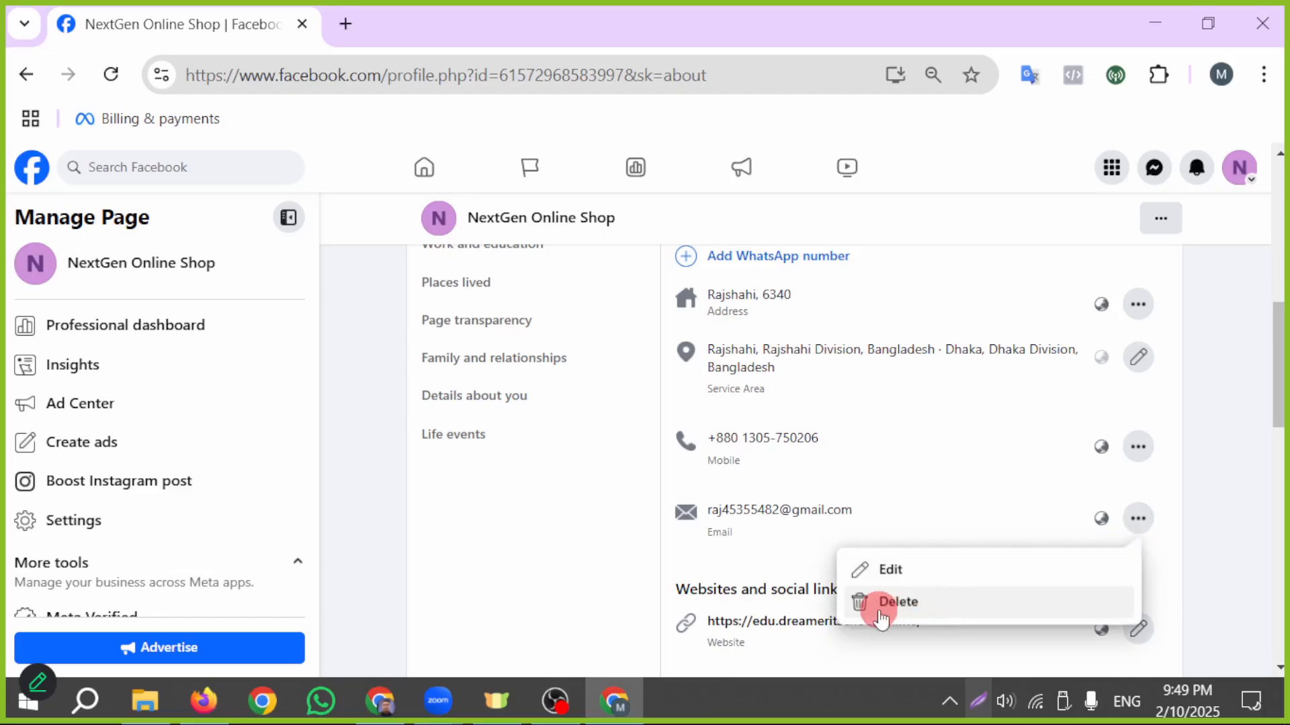
click(651, 477)
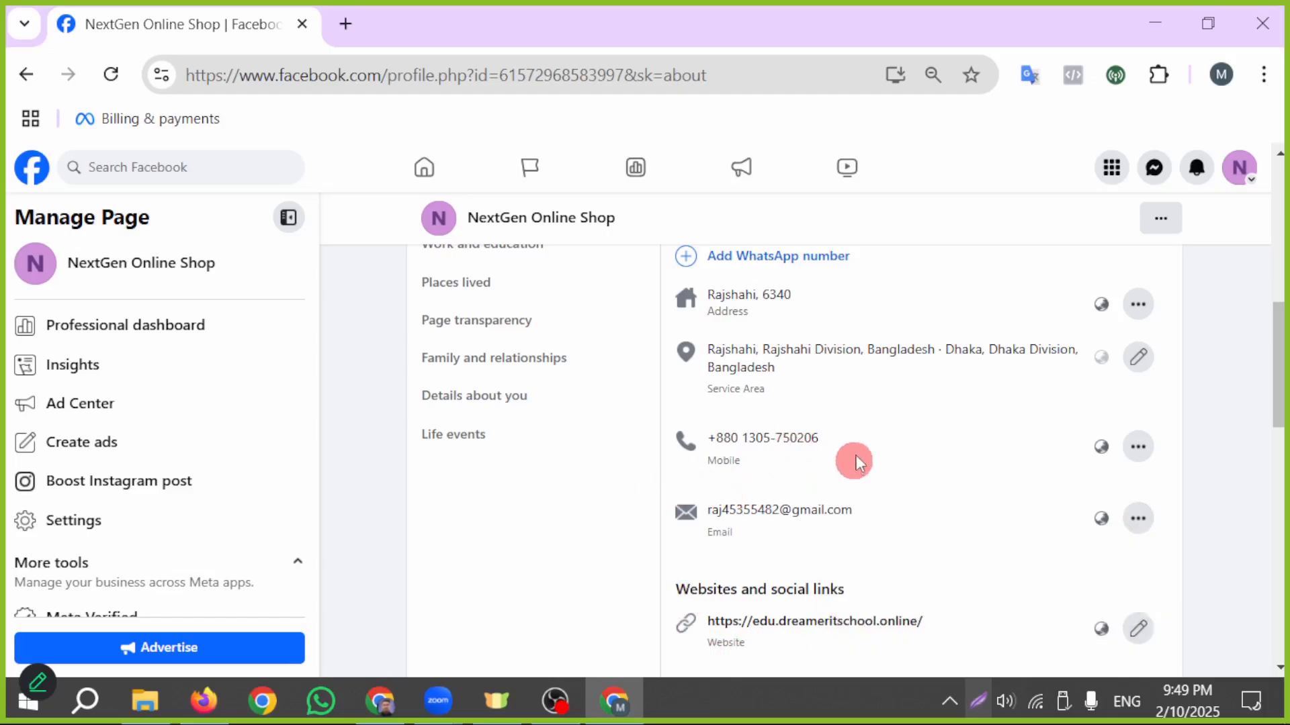
- Add an Instagram social link with the username instagram.com under Websites and social links and save it
scroll(795, 411, down, 2)
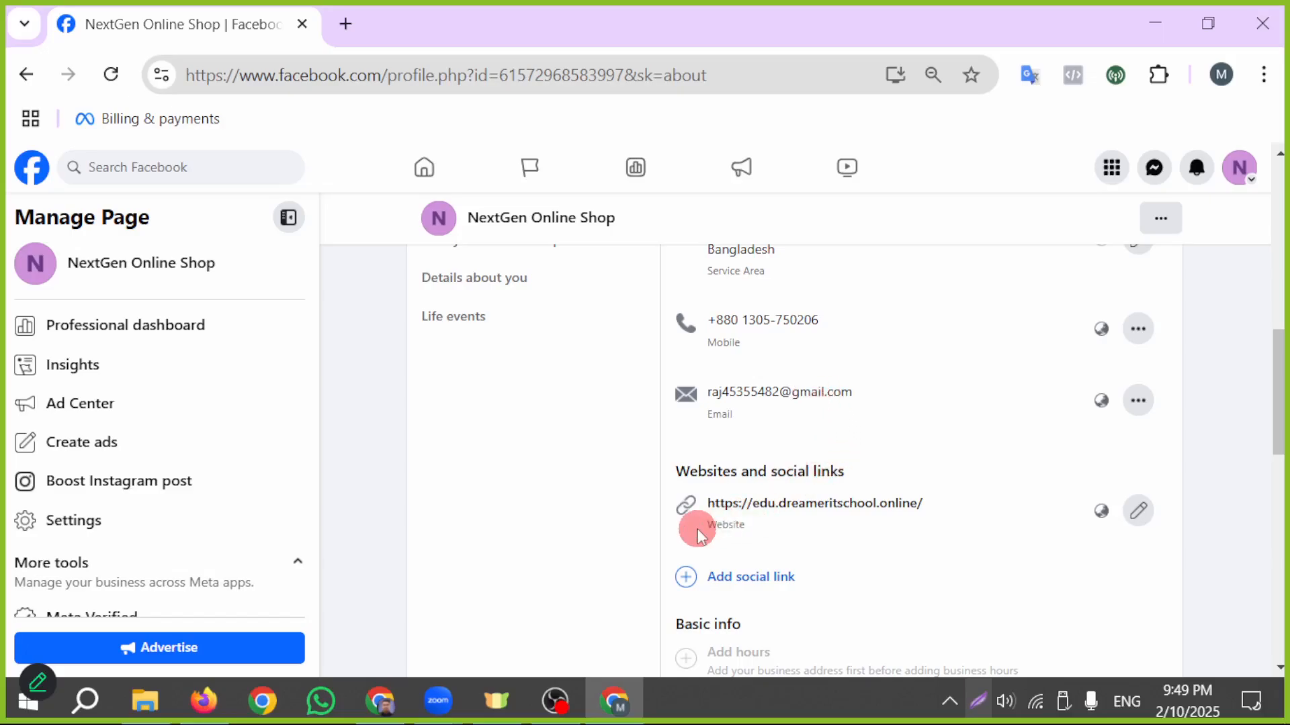
scroll(887, 553, down, 2)
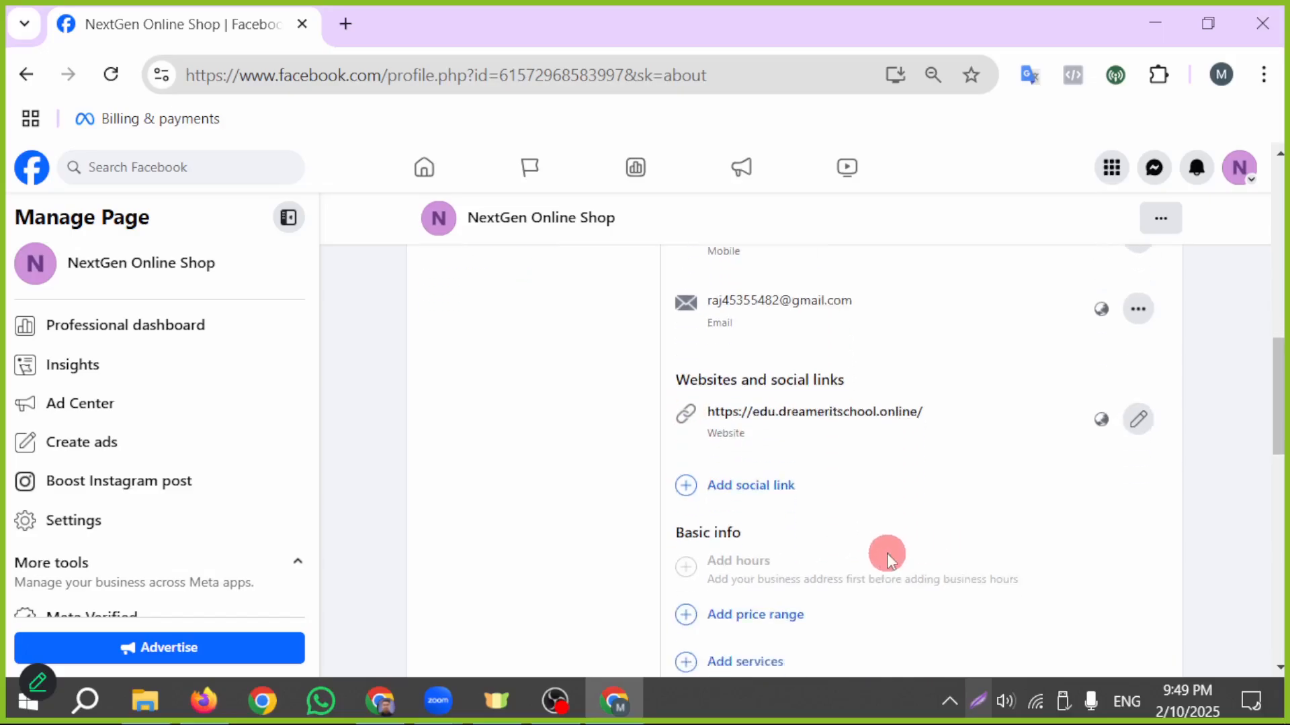
click(718, 460)
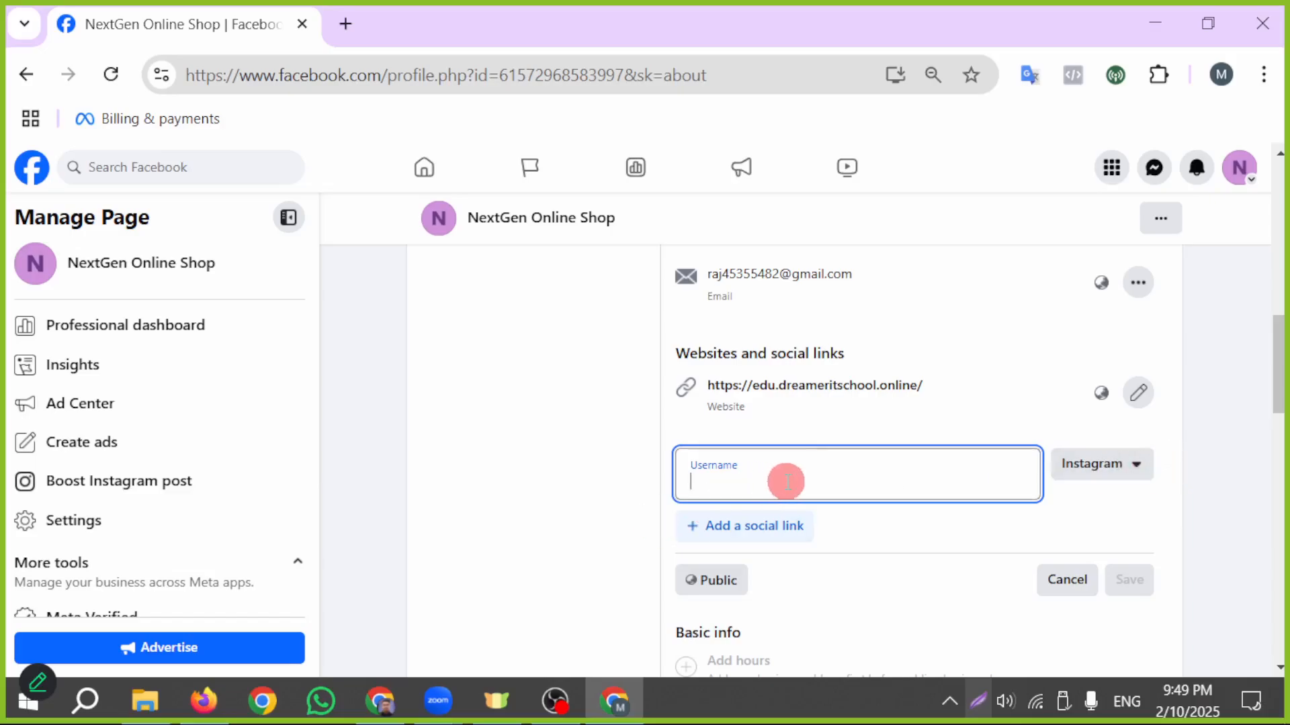
text(instagram.com)
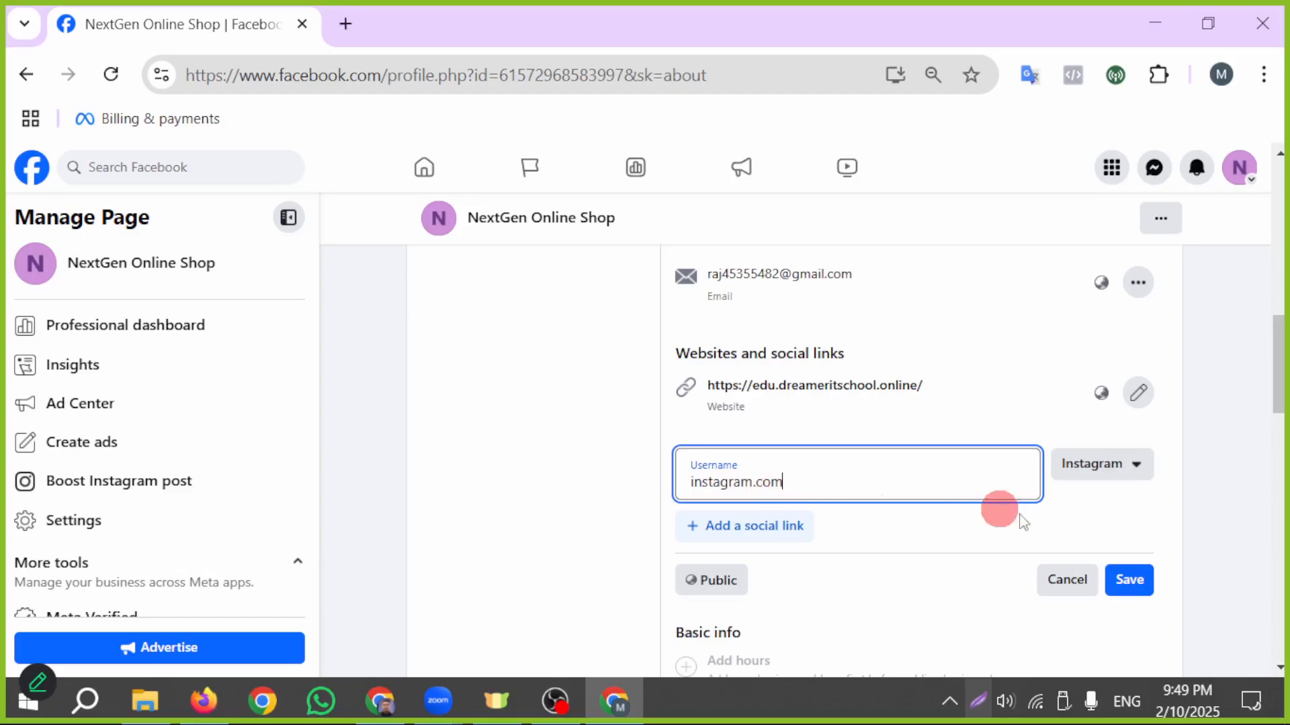
click(1126, 581)
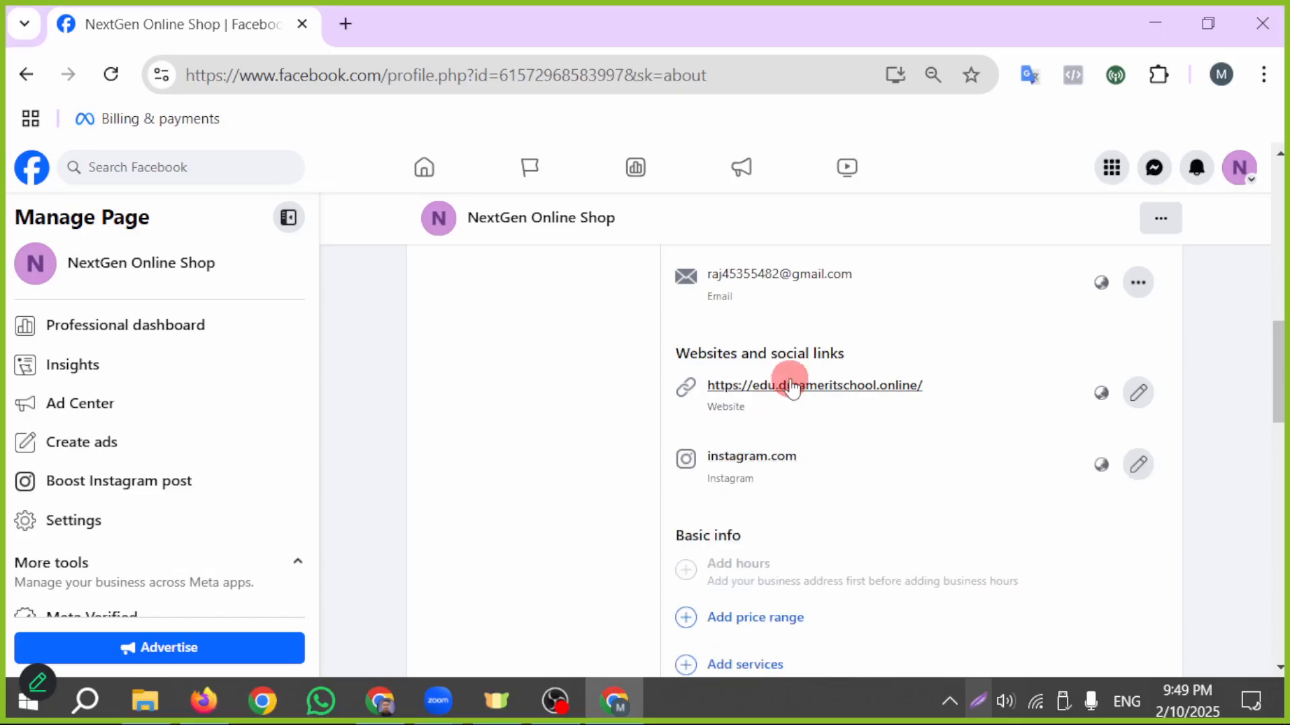
- Add a second social link, youtube.com, with its platform set to YouTube, and save the social links
scroll(772, 403, down, 2)
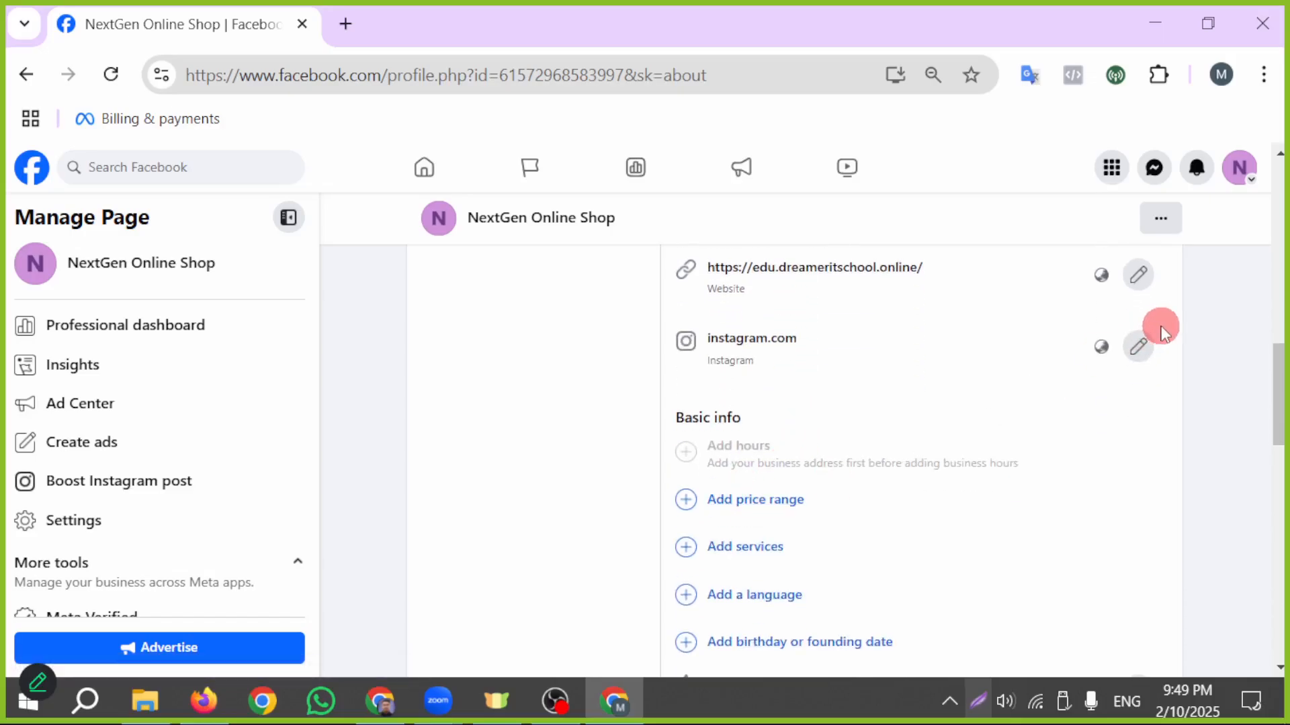
scroll(1139, 350, up, 2)
click(1140, 458)
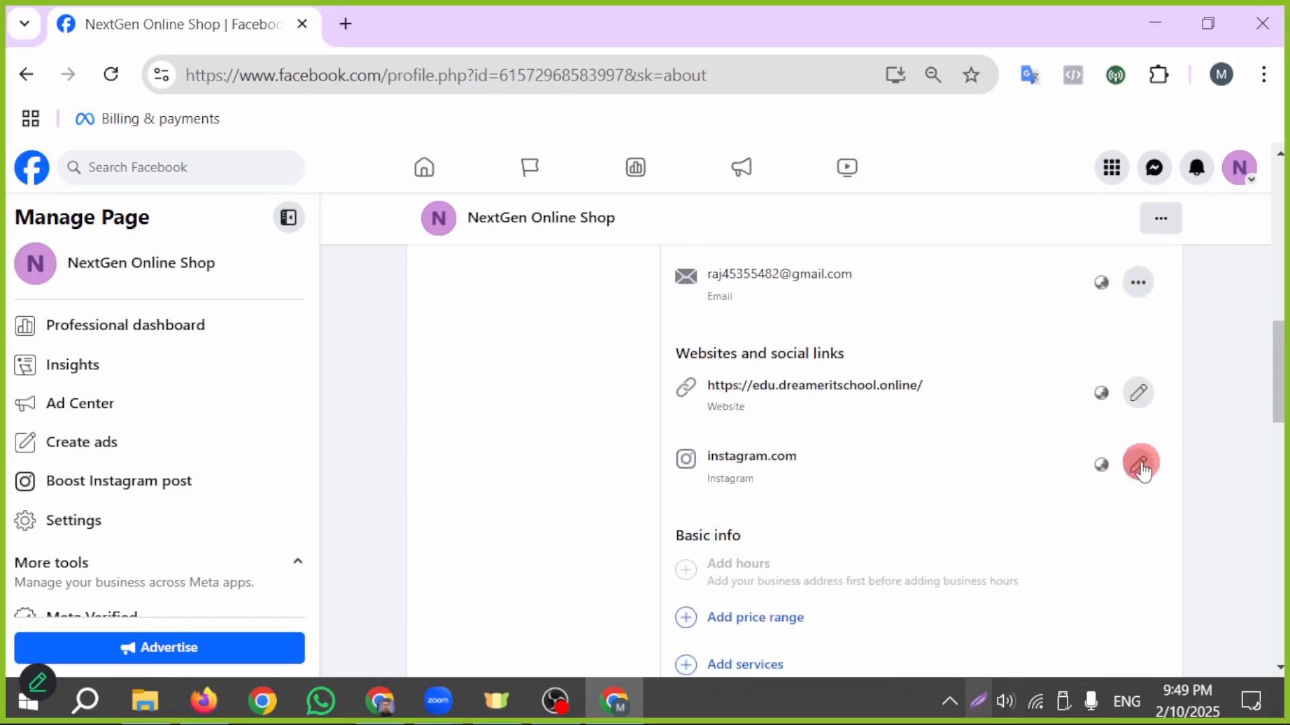
click(778, 526)
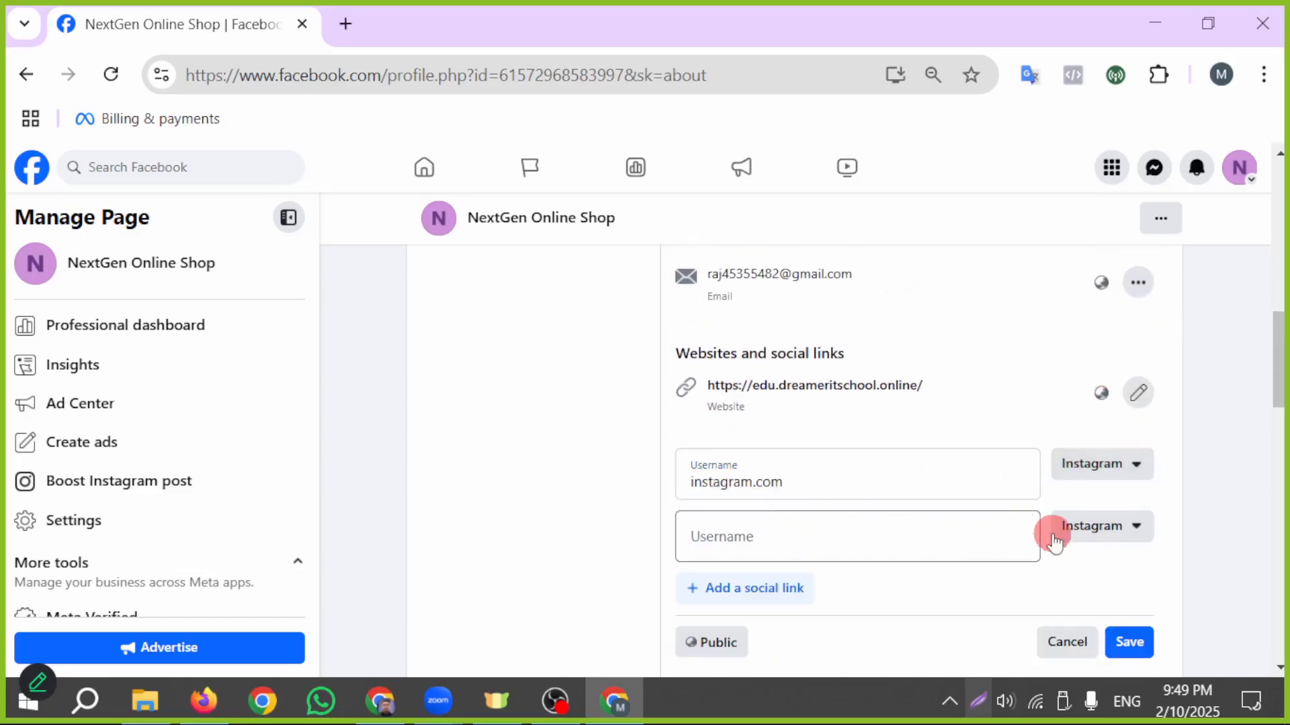
scroll(947, 530, down, 2)
click(790, 426)
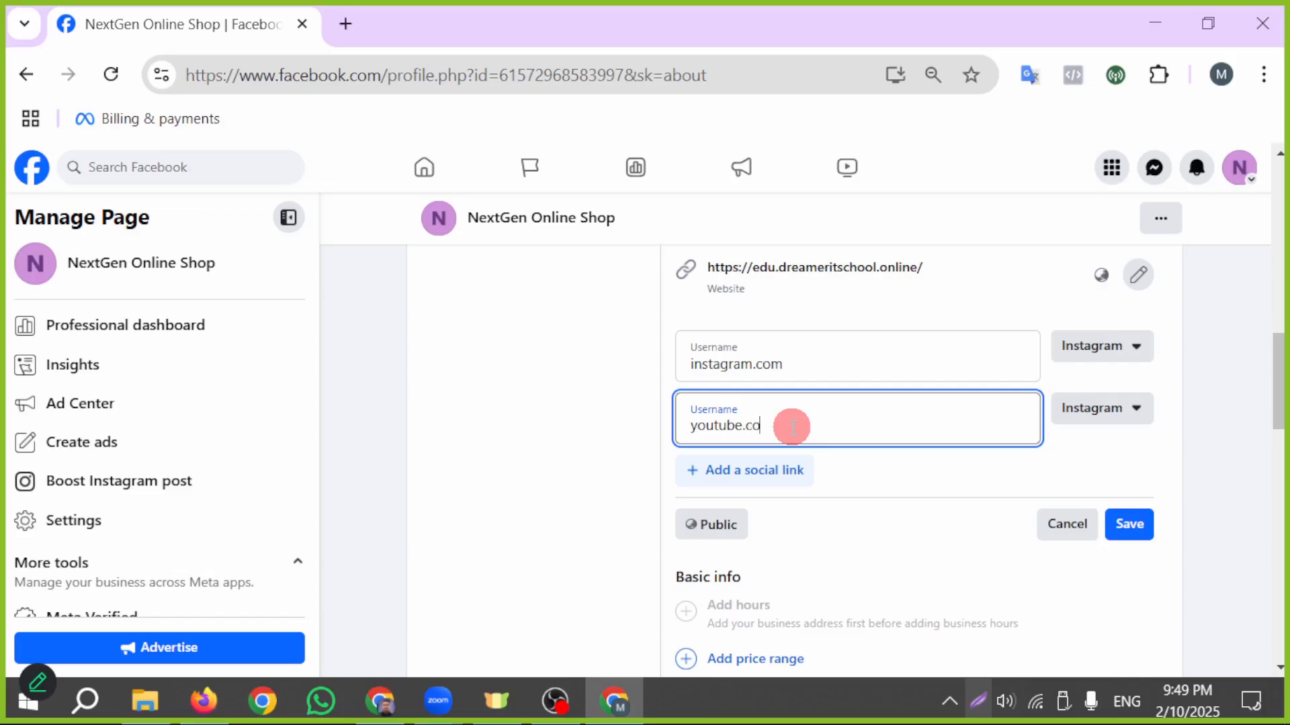
click(1086, 411)
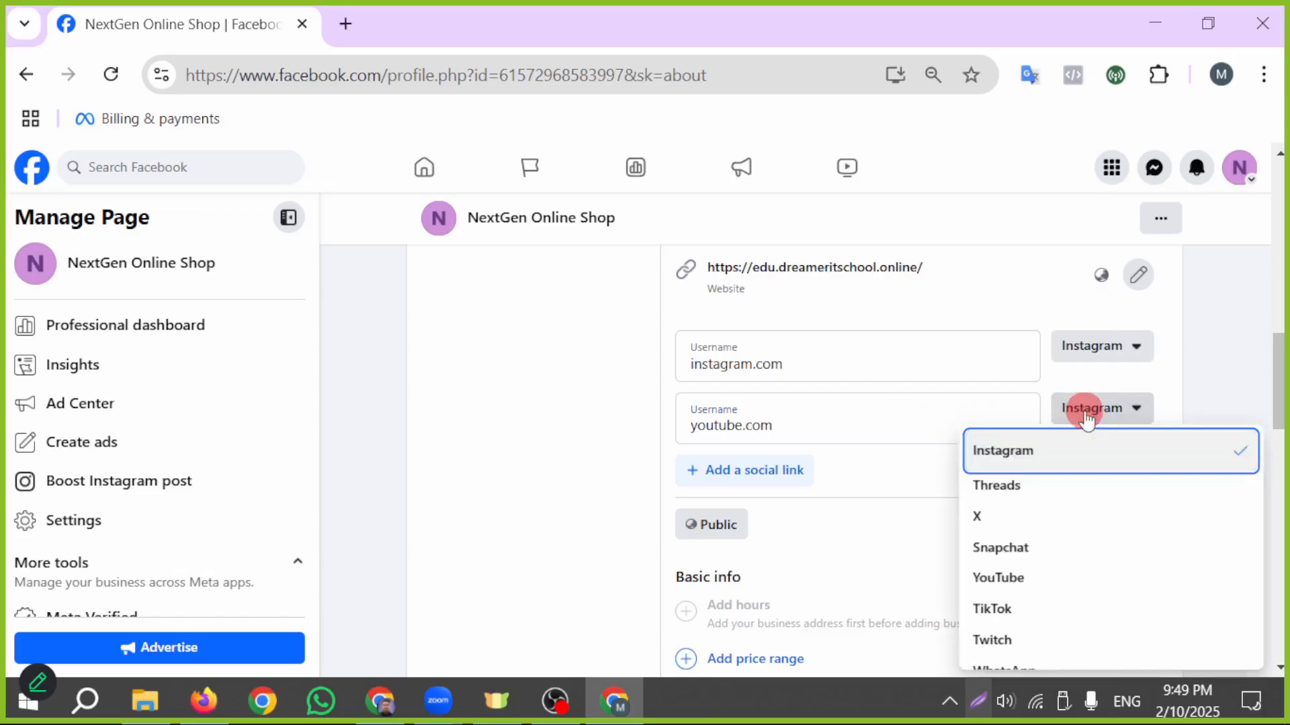
scroll(1007, 508, down, 2)
click(997, 463)
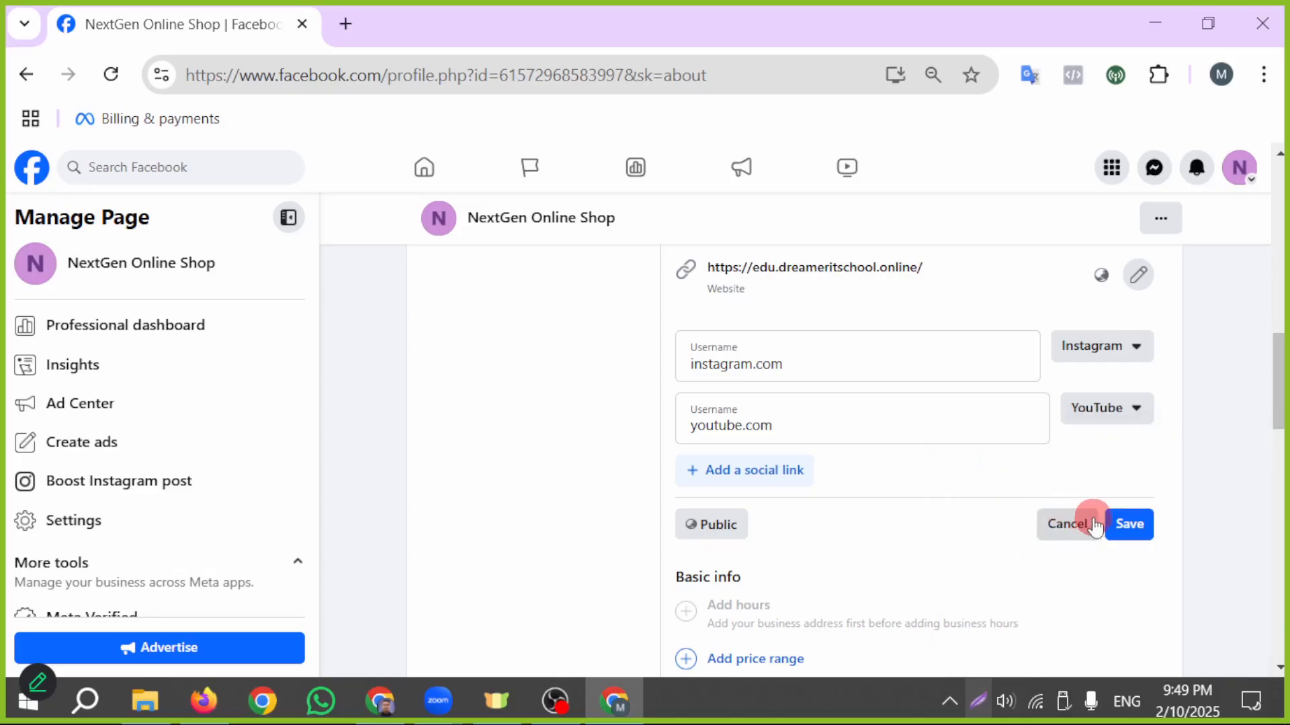
click(1135, 525)
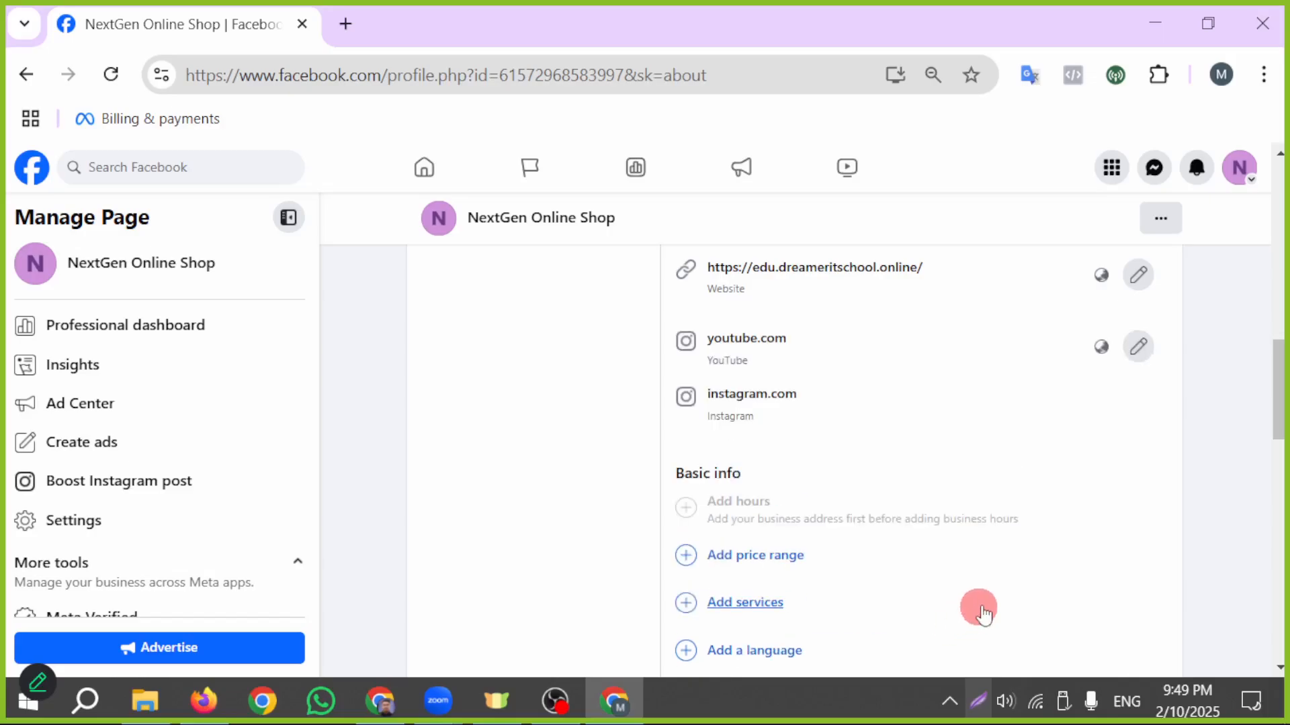
- Set the Page's price range to Not applicable in Basic info and save it
scroll(981, 604, up, 2)
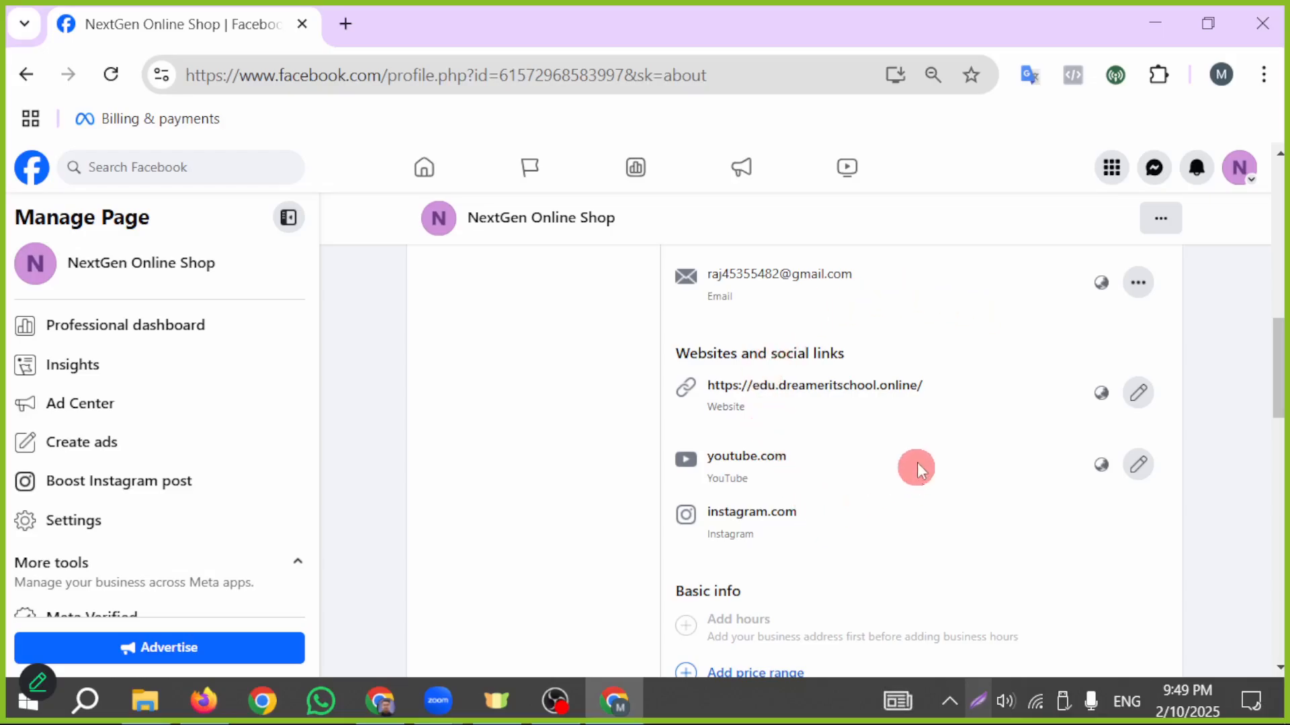
scroll(914, 464, down, 2)
scroll(860, 383, down, 2)
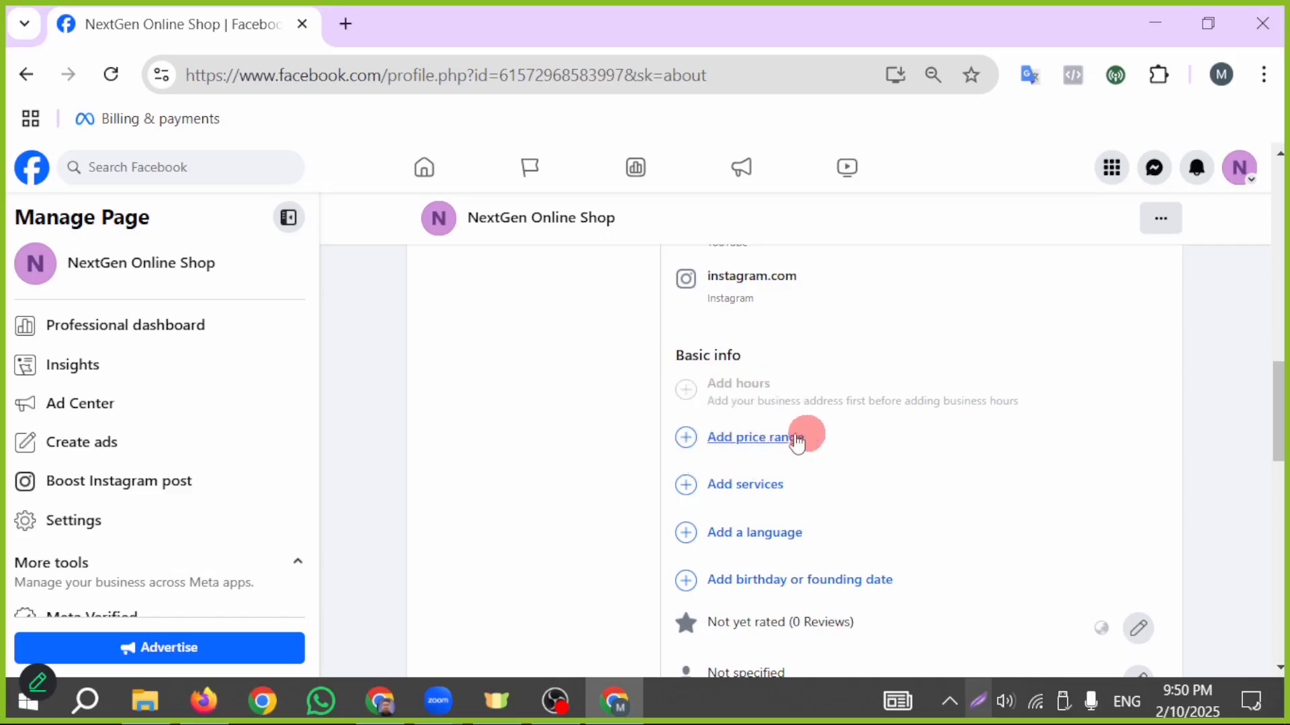
click(764, 438)
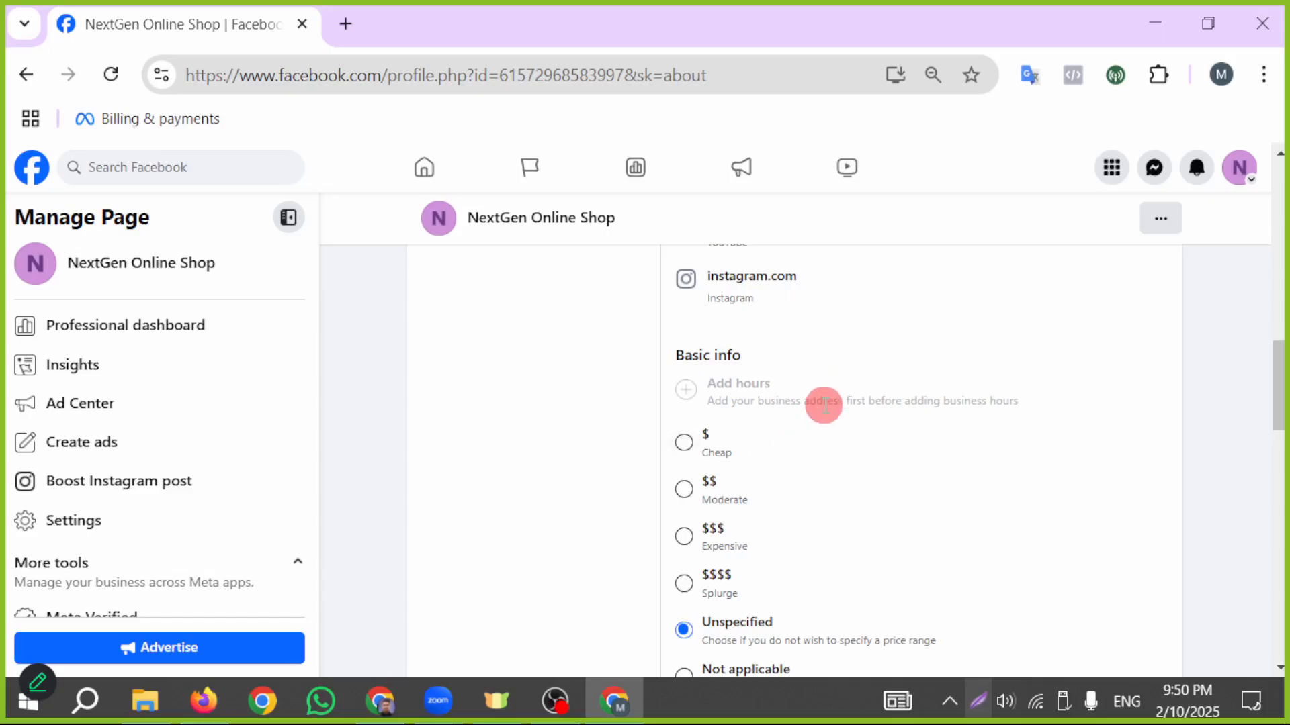
scroll(765, 440, down, 2)
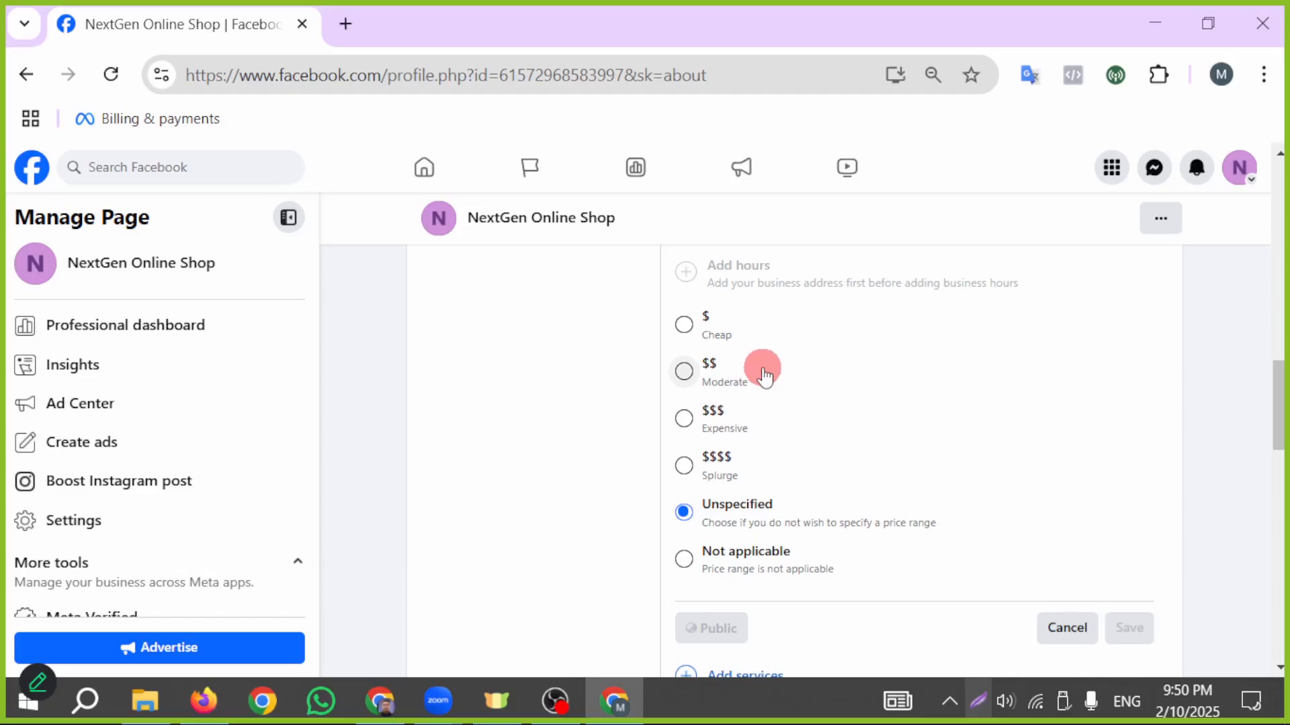
click(684, 558)
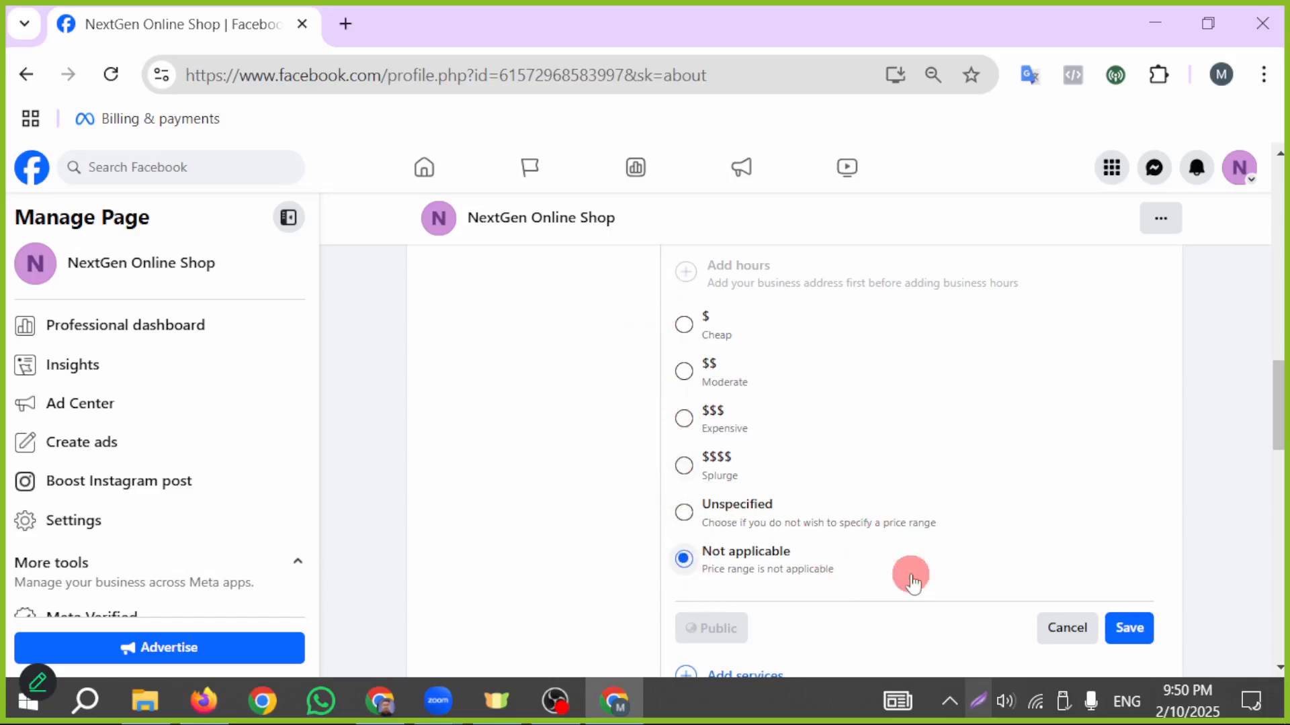
click(1129, 631)
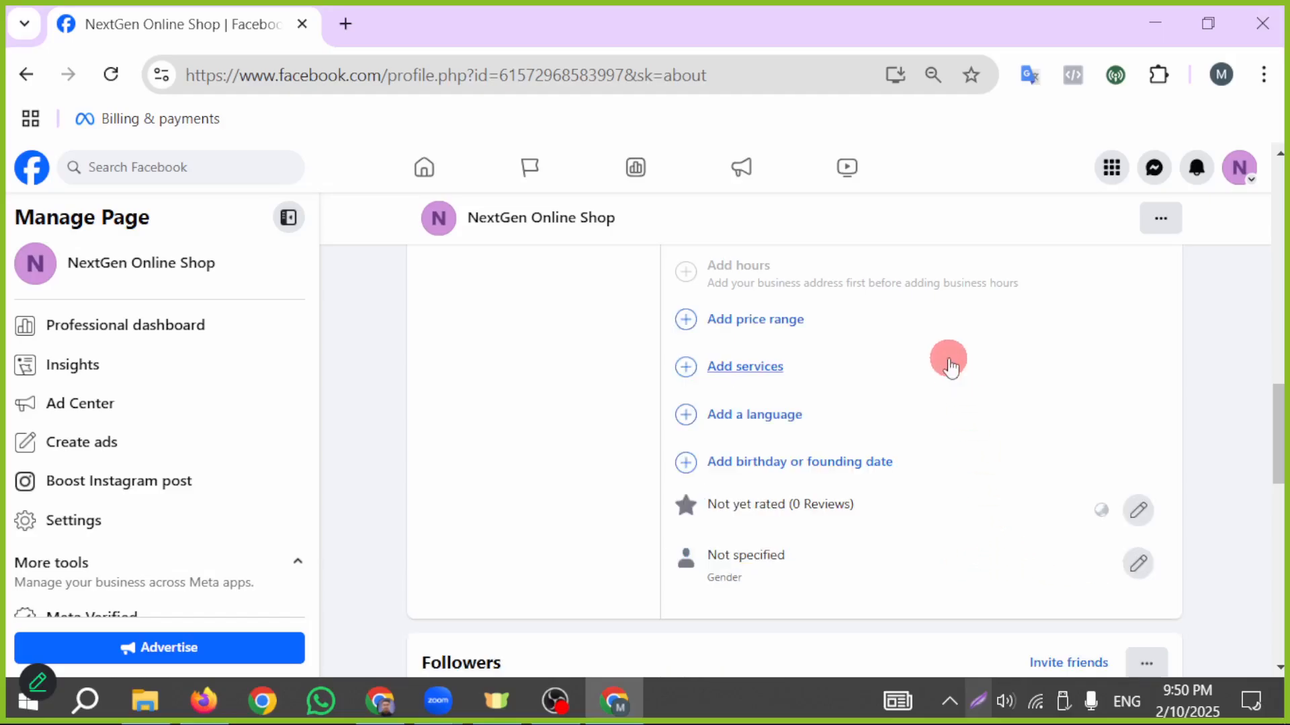
- Review the service options available for the Page and close the list without selecting any
scroll(947, 366, up, 1)
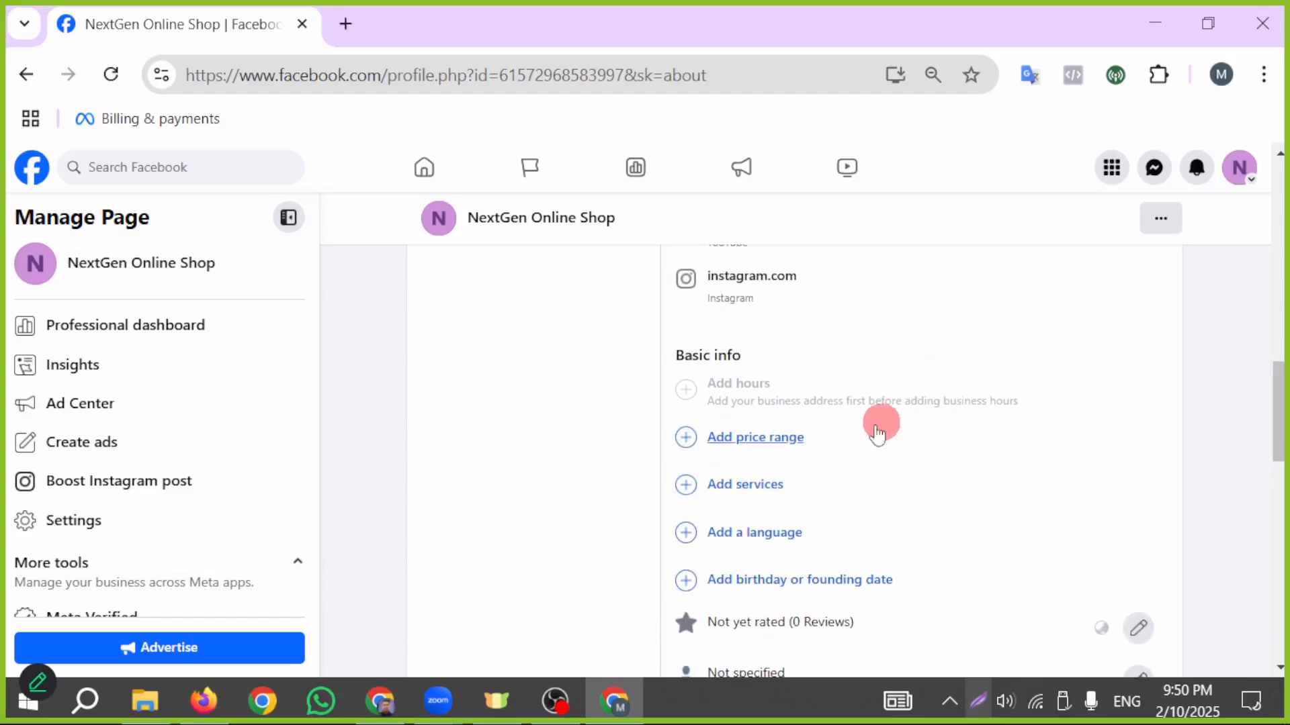
click(757, 489)
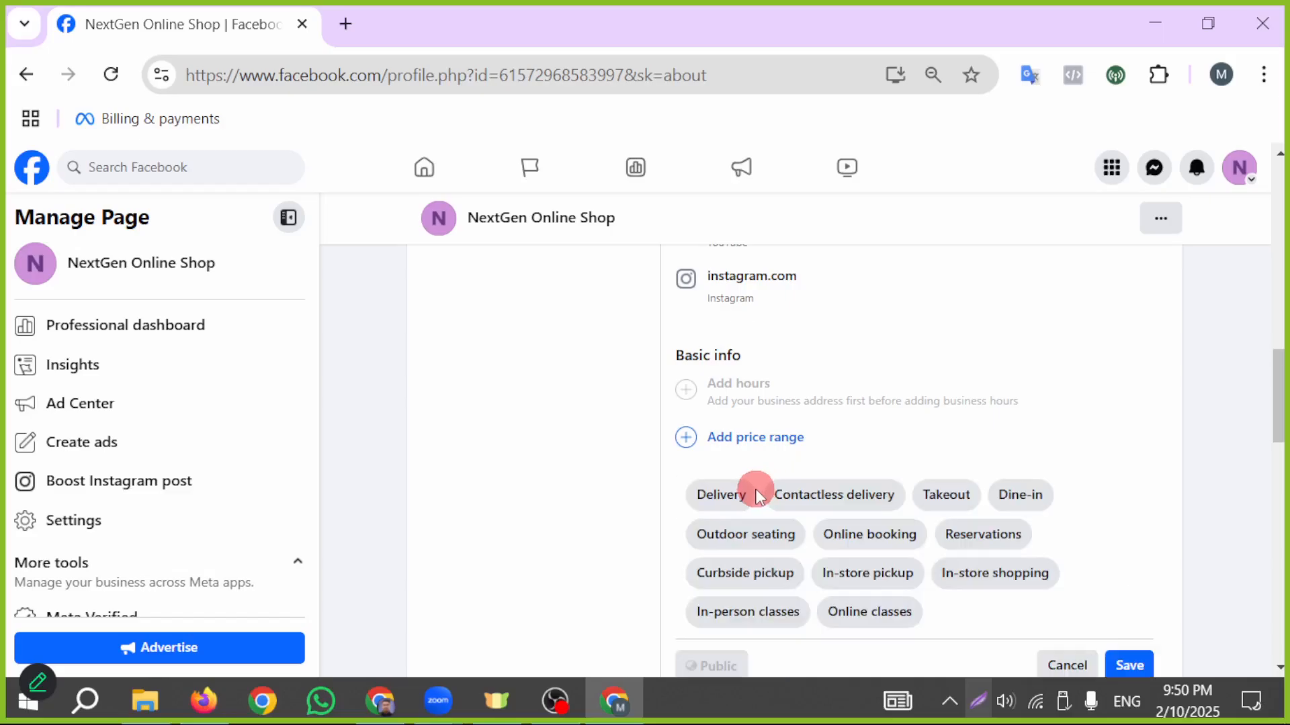
scroll(1088, 517, down, 1)
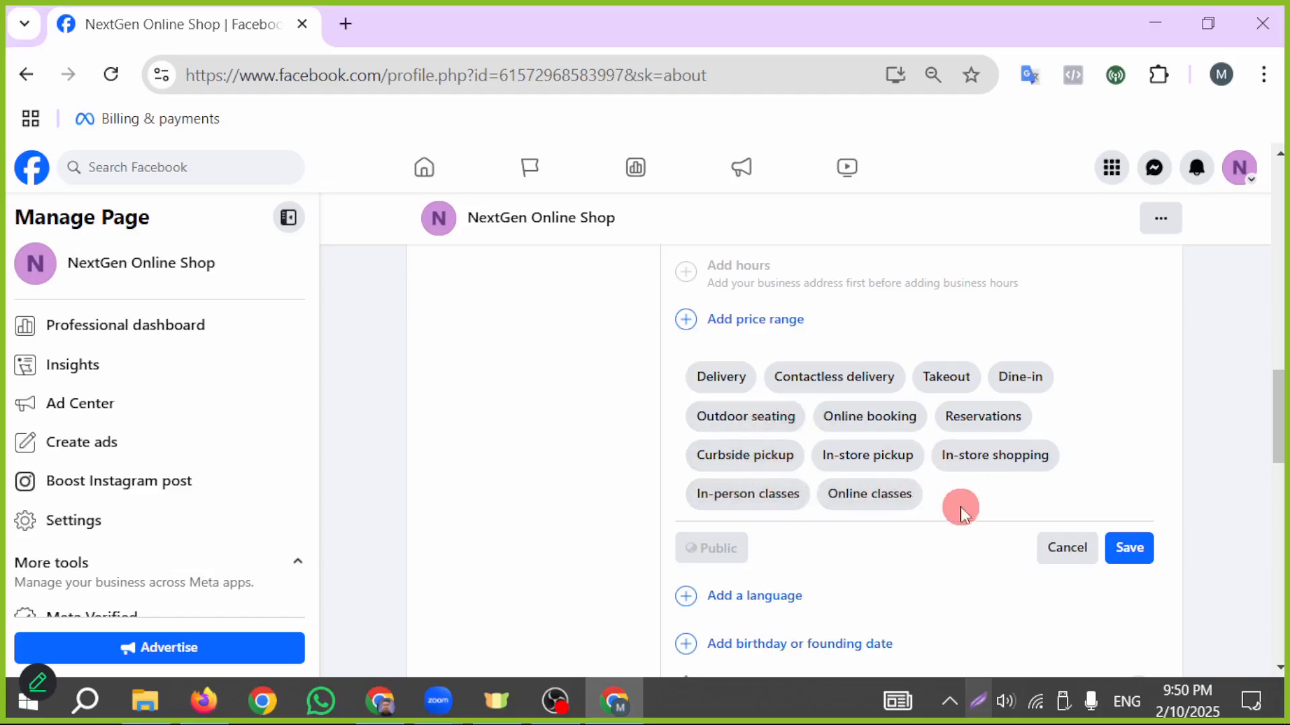
click(1054, 546)
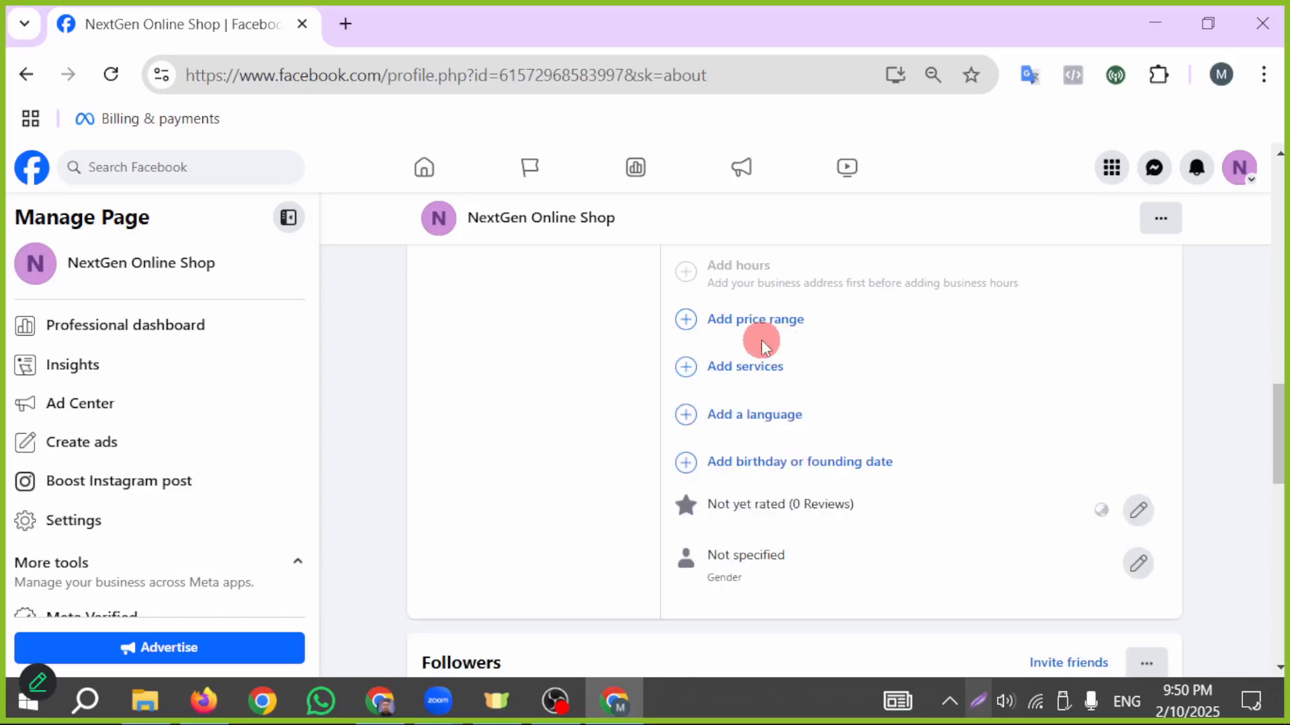
- Add Bengali and English as the Page's languages in Basic info and save them
click(759, 414)
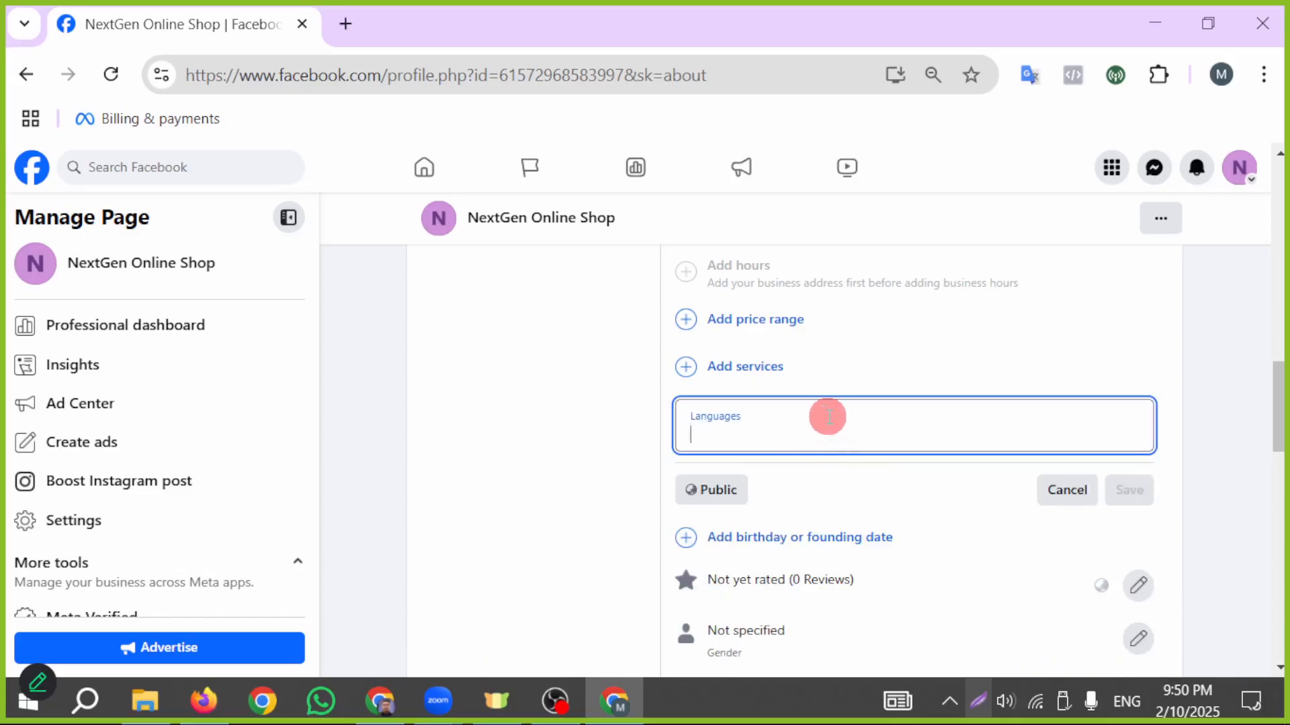
text(ben)
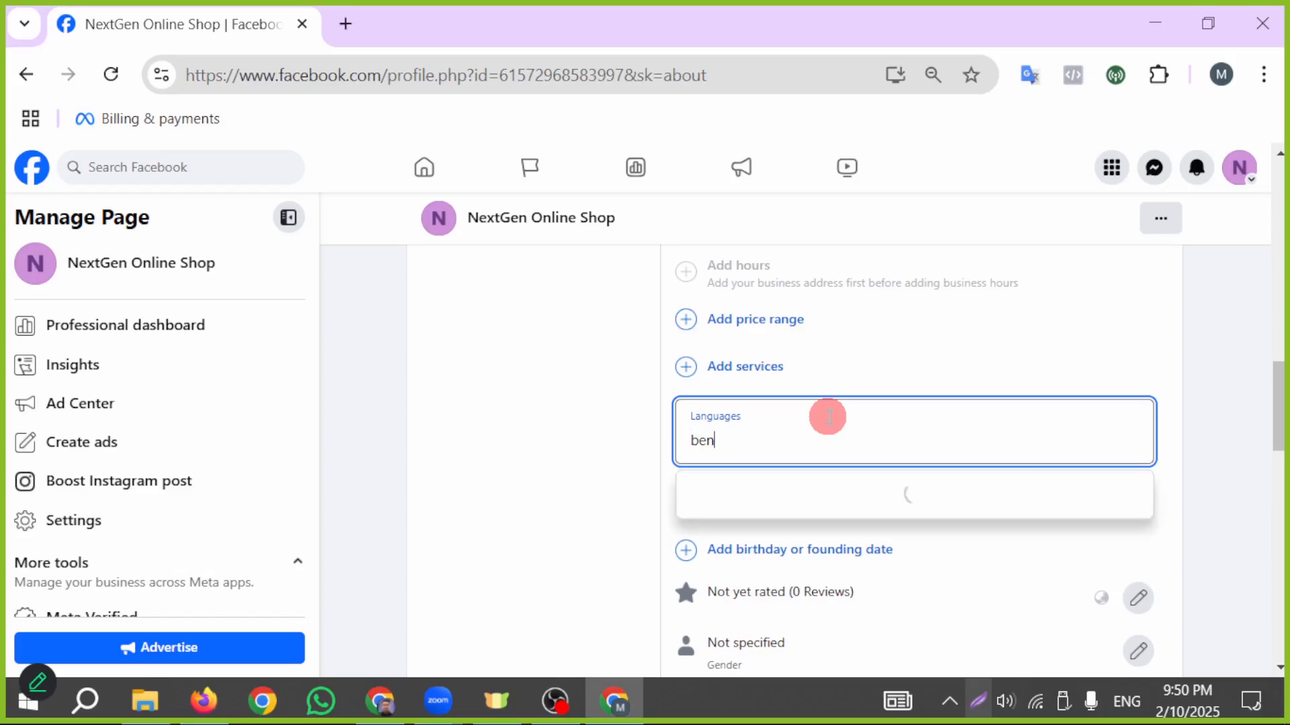
click(751, 497)
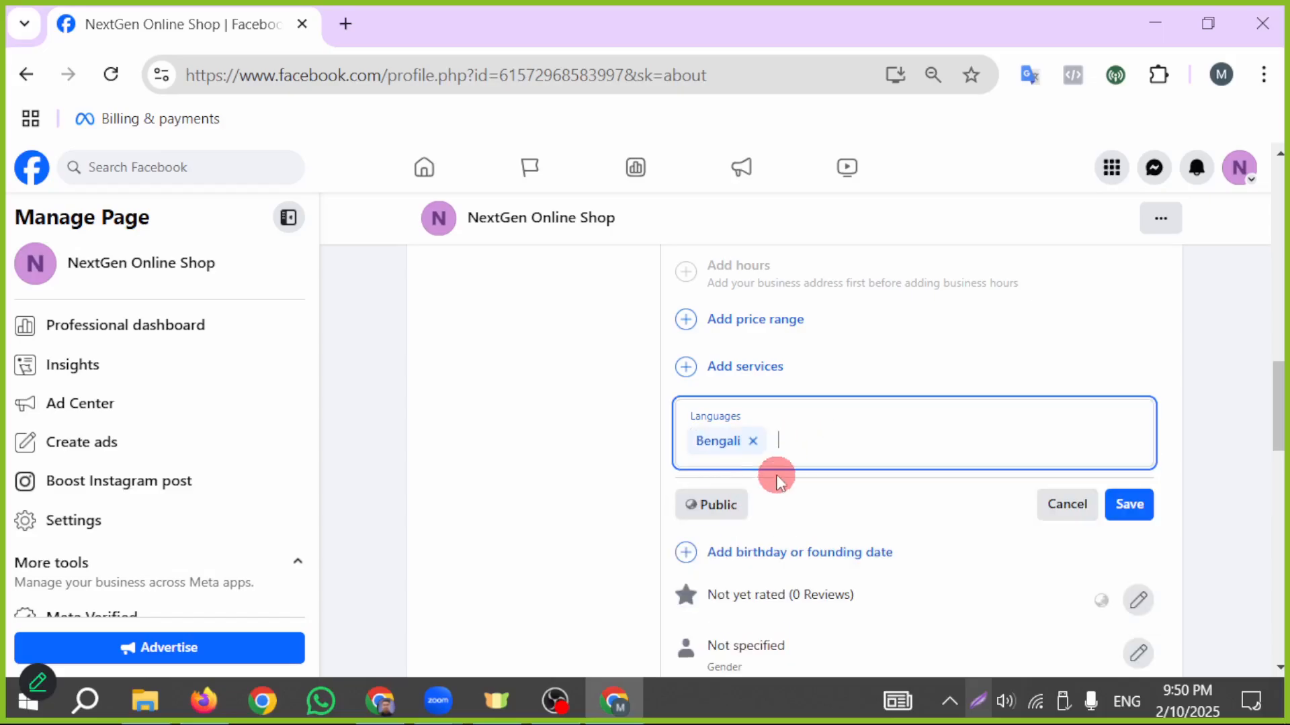
text(e)
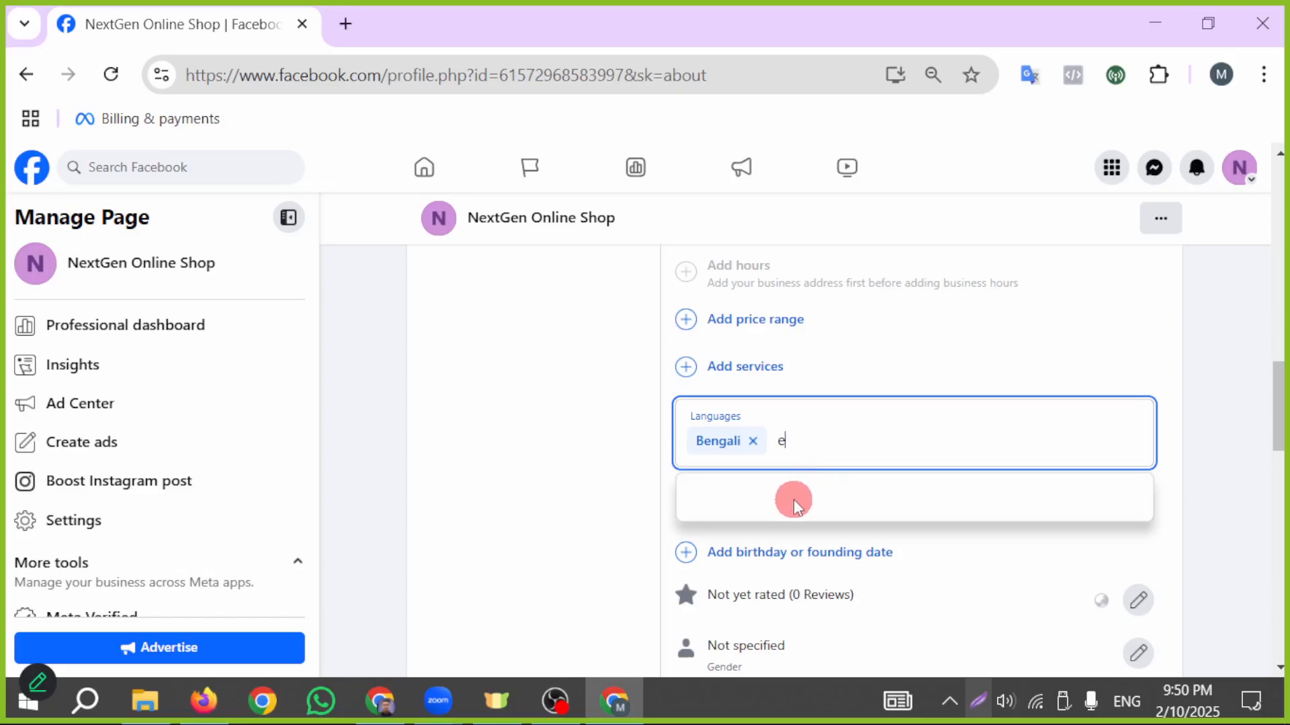
text(nglish)
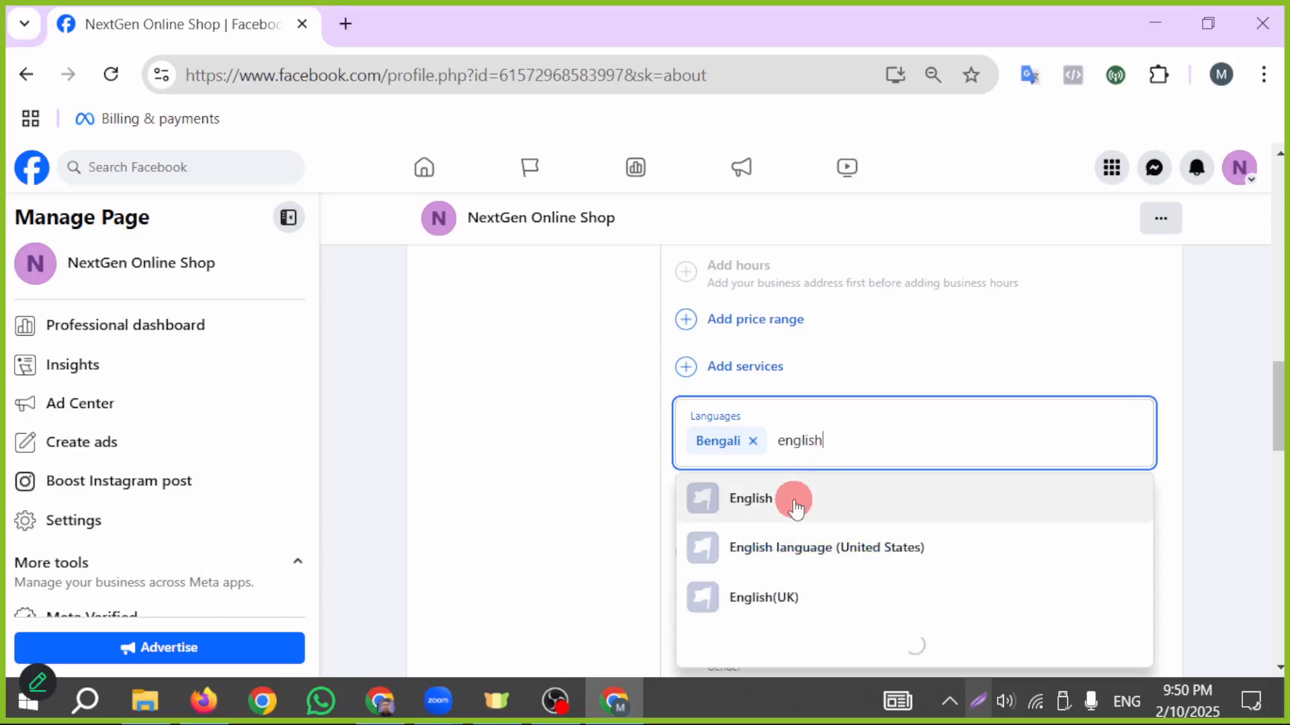
click(794, 502)
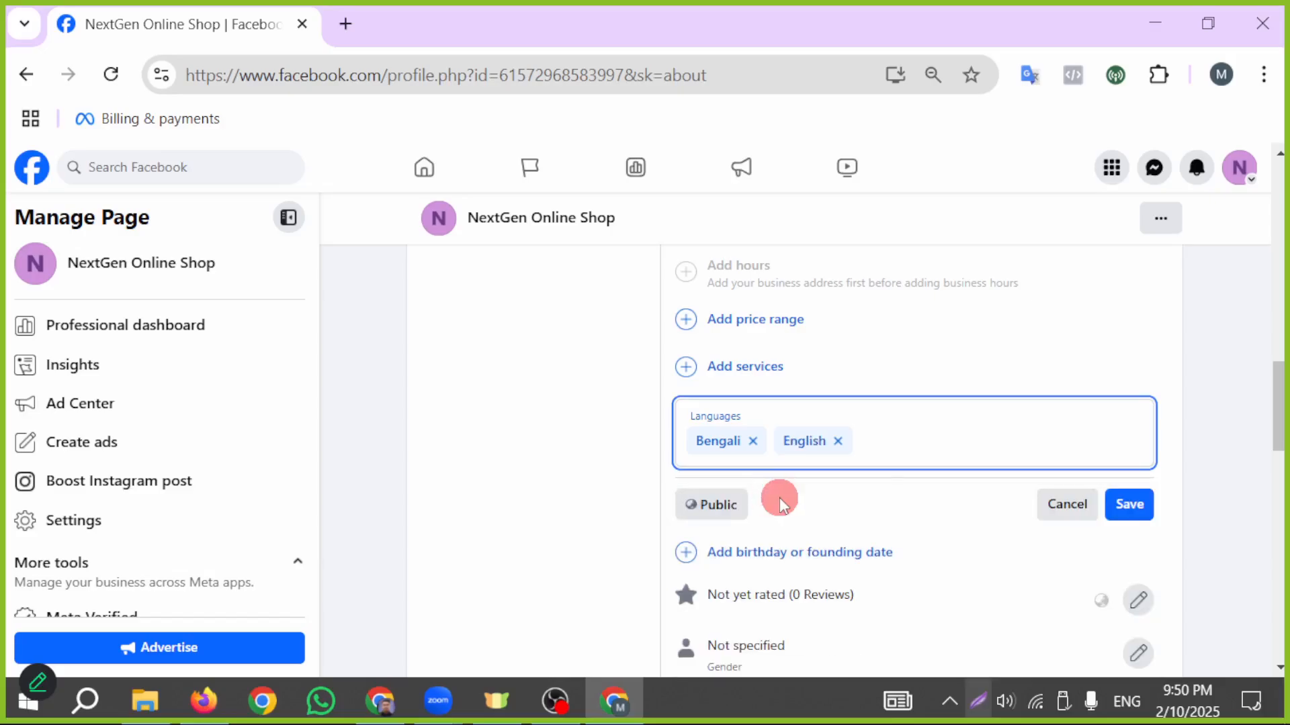
click(1142, 505)
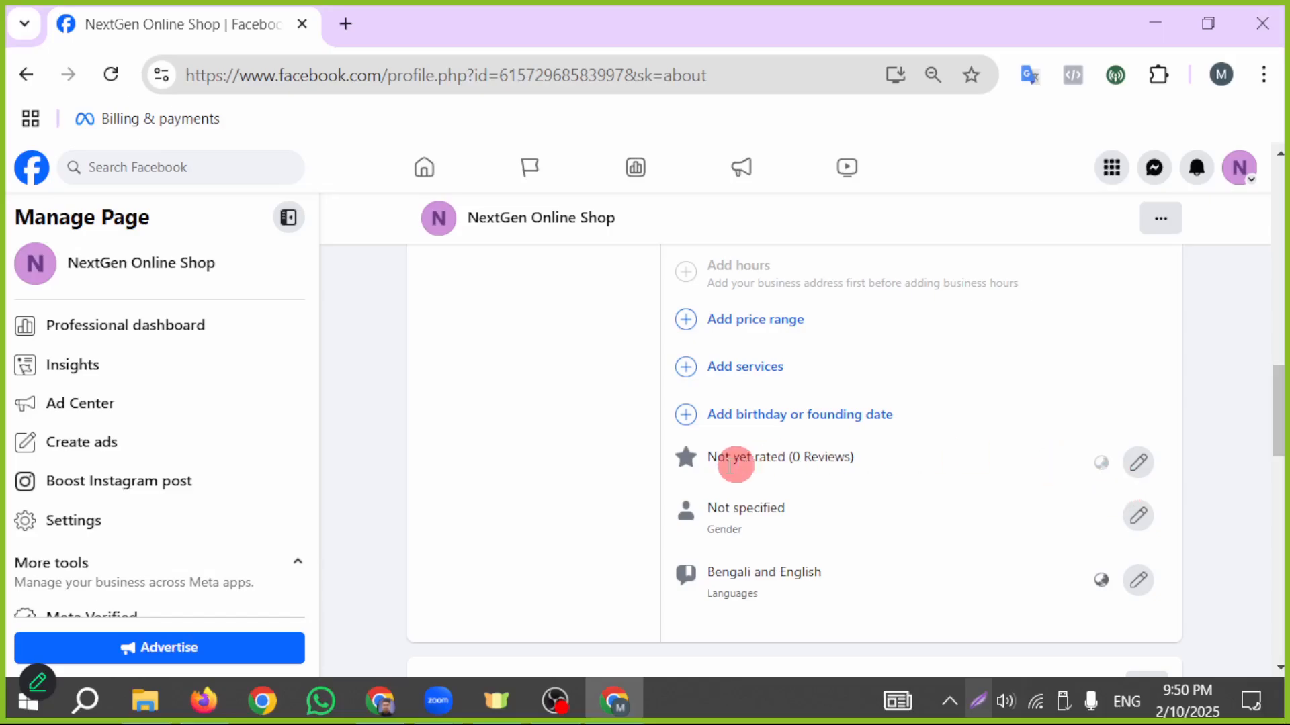
- Try switching the option to allow reviews on the Page off and back on, and discard the edit
click(1141, 464)
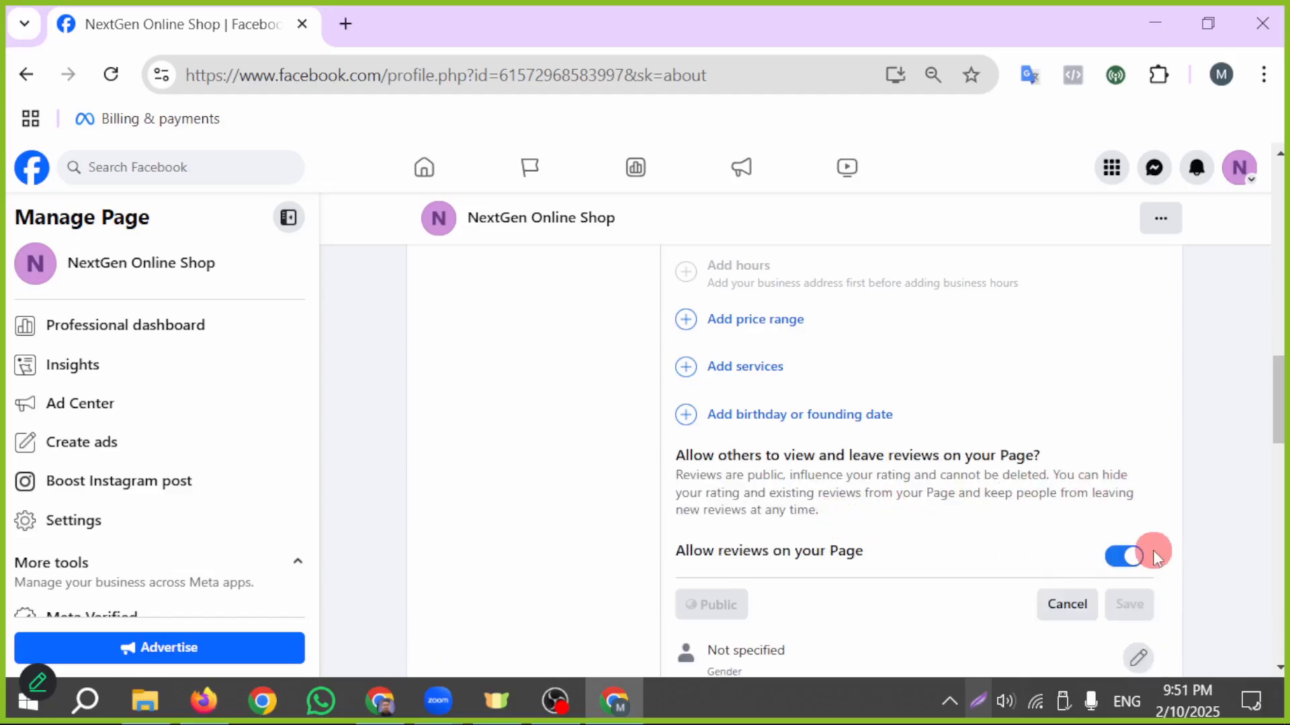
click(1119, 566)
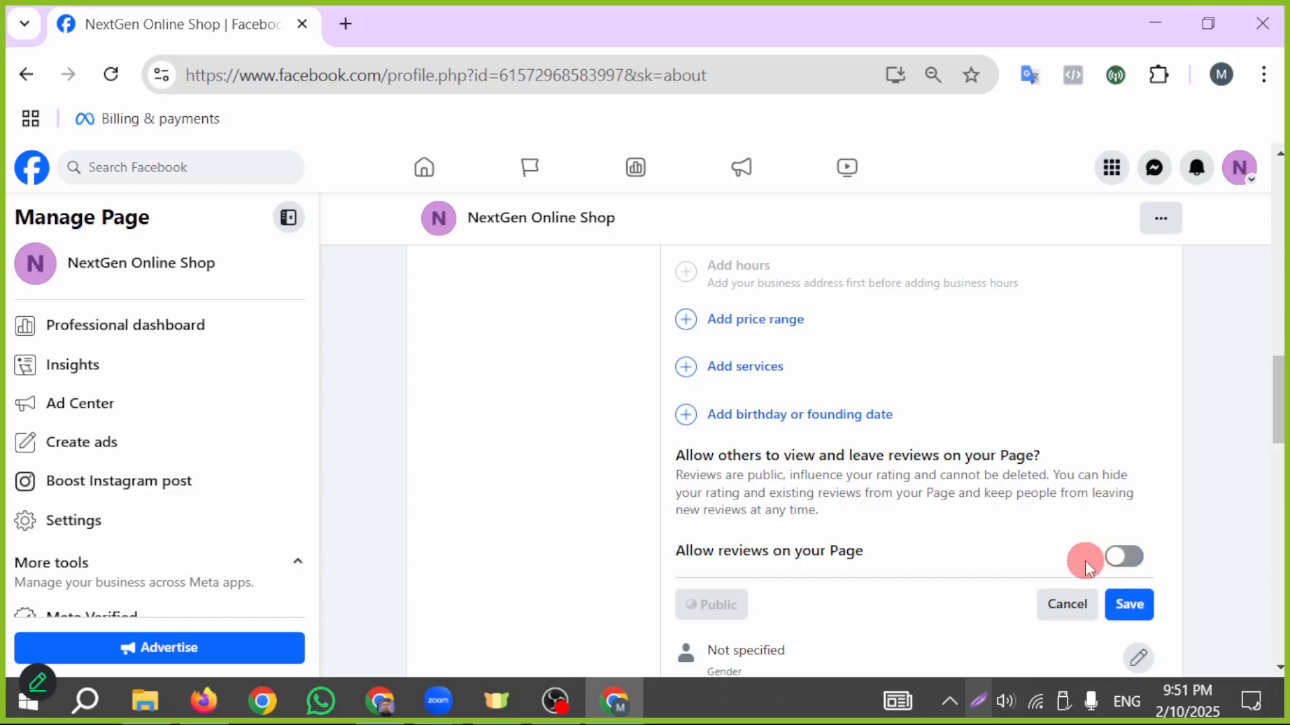
click(1135, 559)
click(1074, 606)
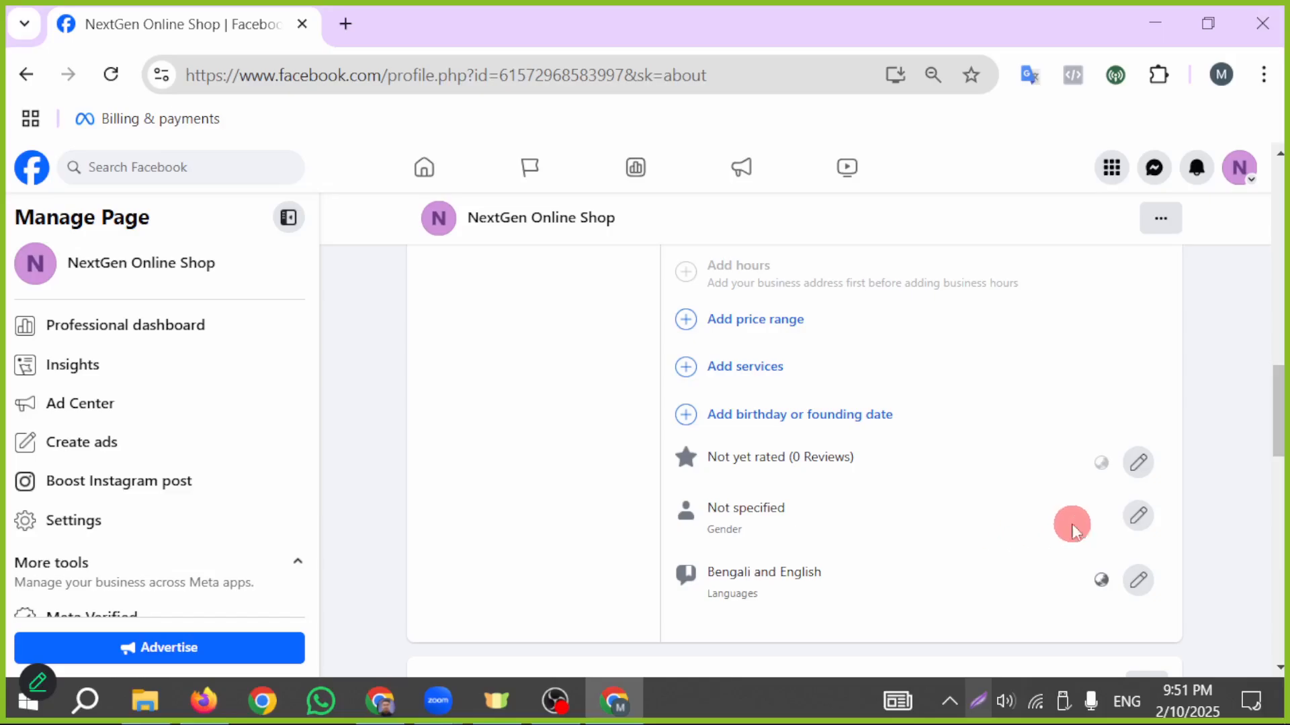
- Set the Page's gender to Male with Show on my timeline enabled, and save it
click(1139, 524)
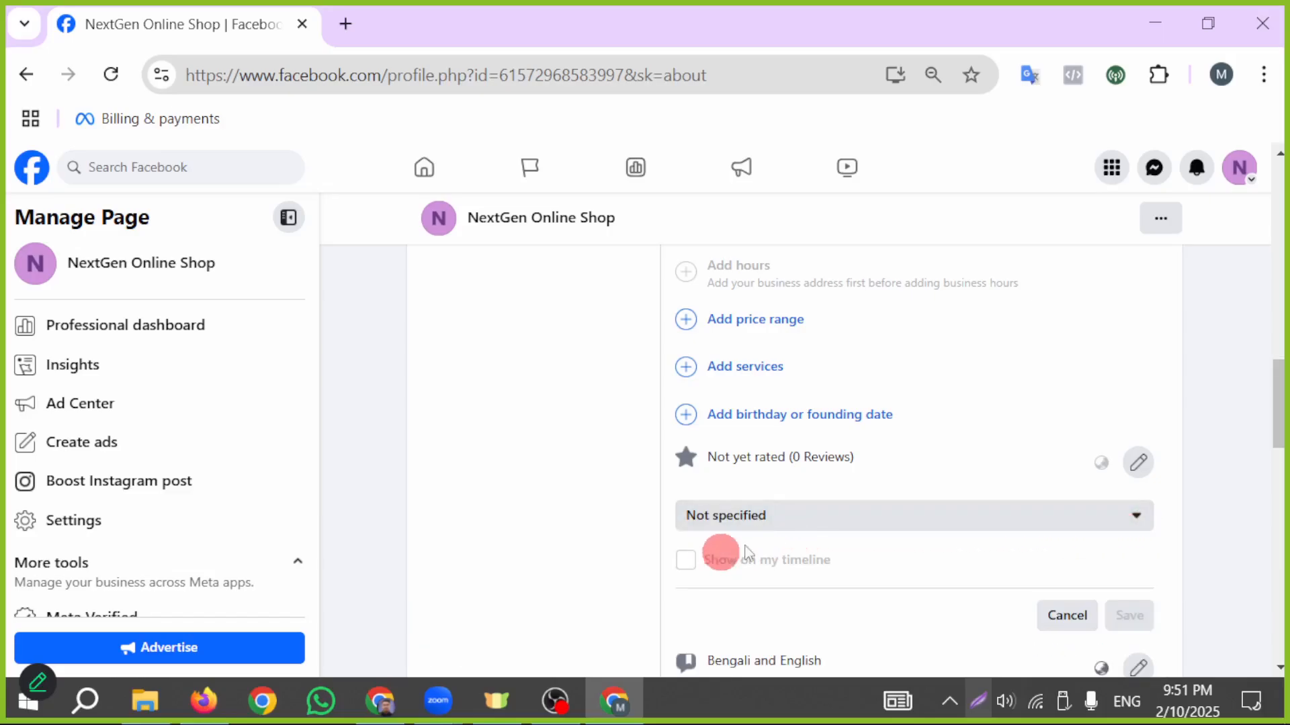
click(797, 528)
scroll(748, 611, down, 1)
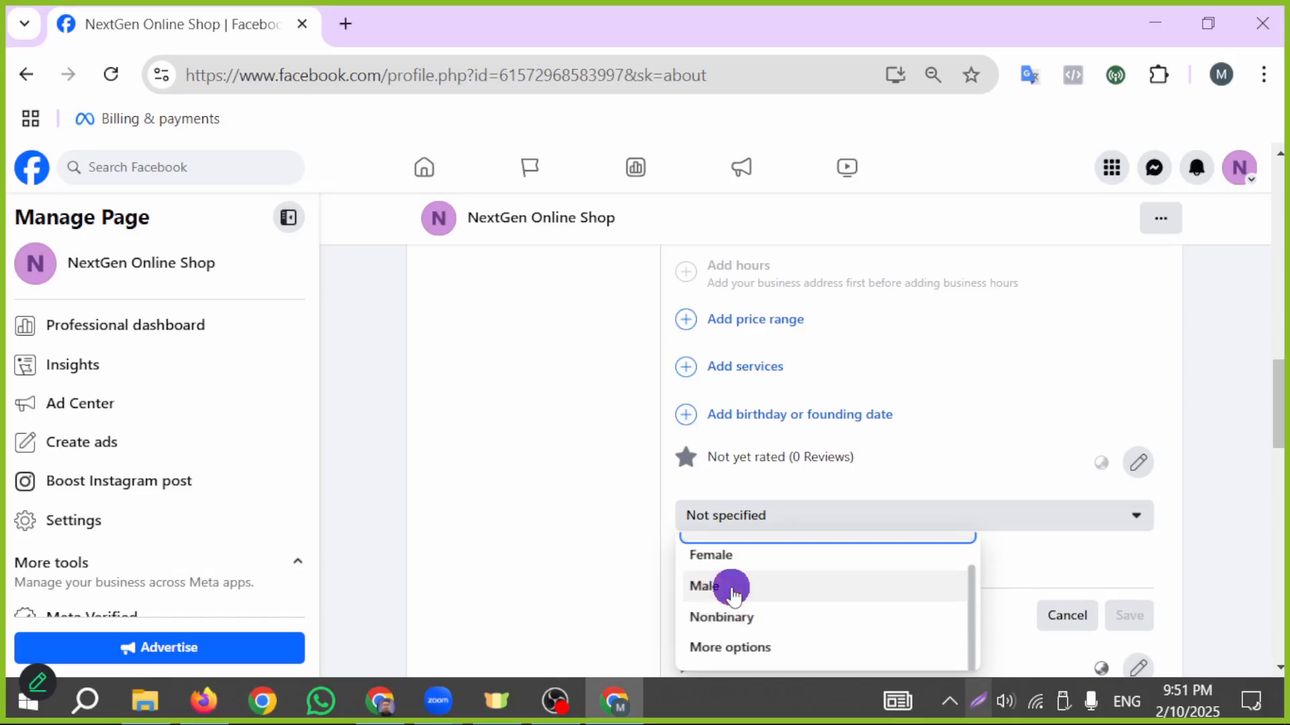
click(734, 594)
scroll(944, 547, down, 2)
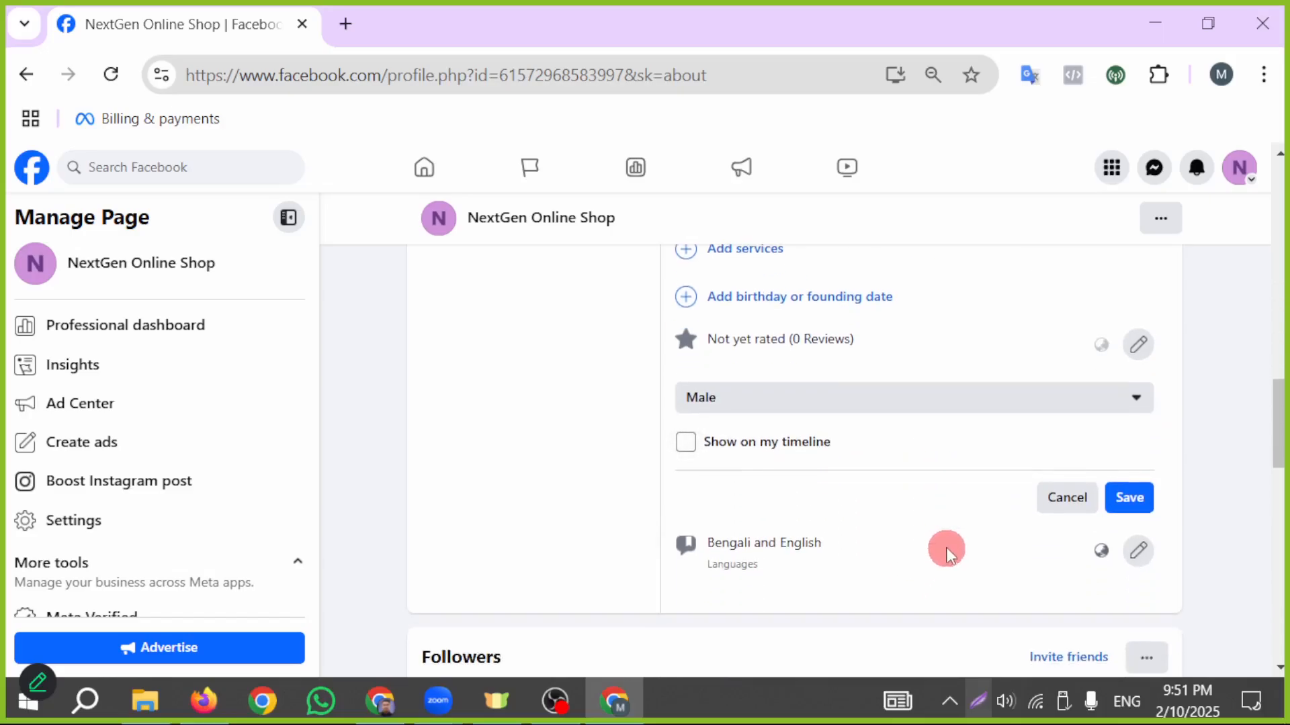
click(685, 449)
click(1125, 499)
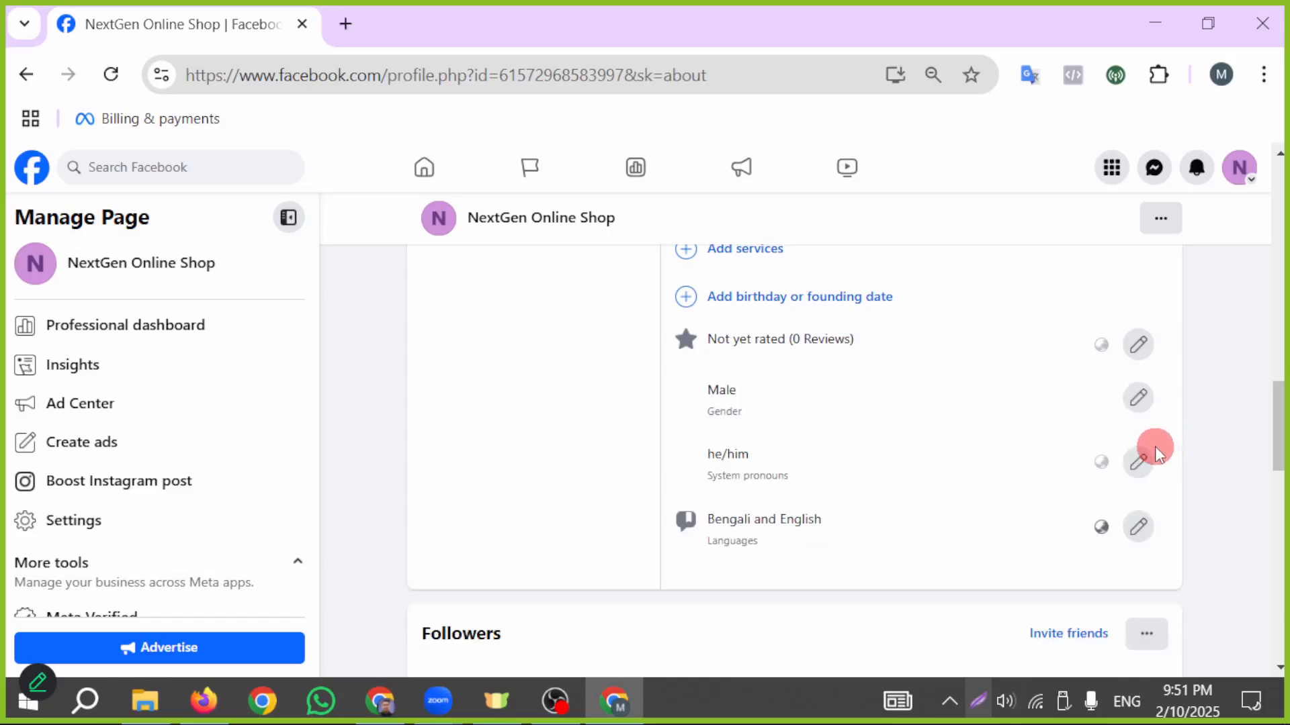
- Go to the Privacy and legal info section of the Page's About information
scroll(902, 434, down, 3)
scroll(900, 431, down, 3)
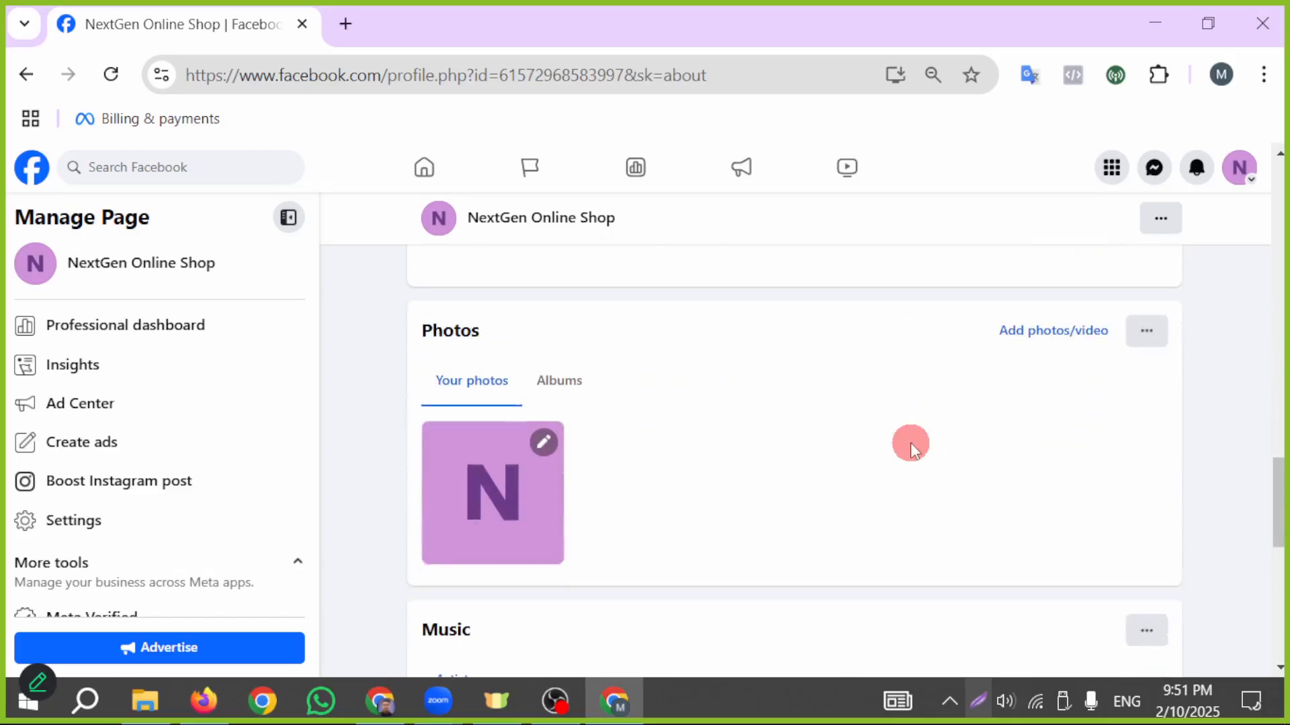
scroll(909, 442, up, 12)
scroll(792, 469, up, 5)
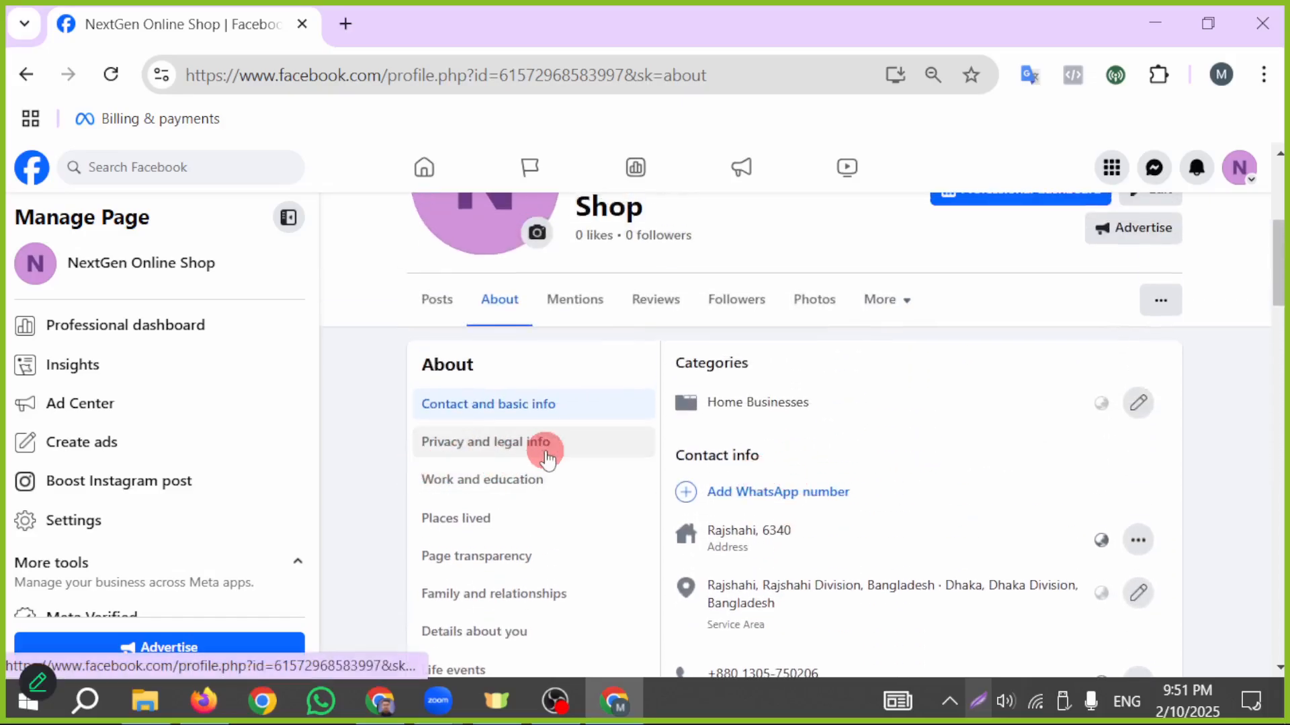
click(546, 457)
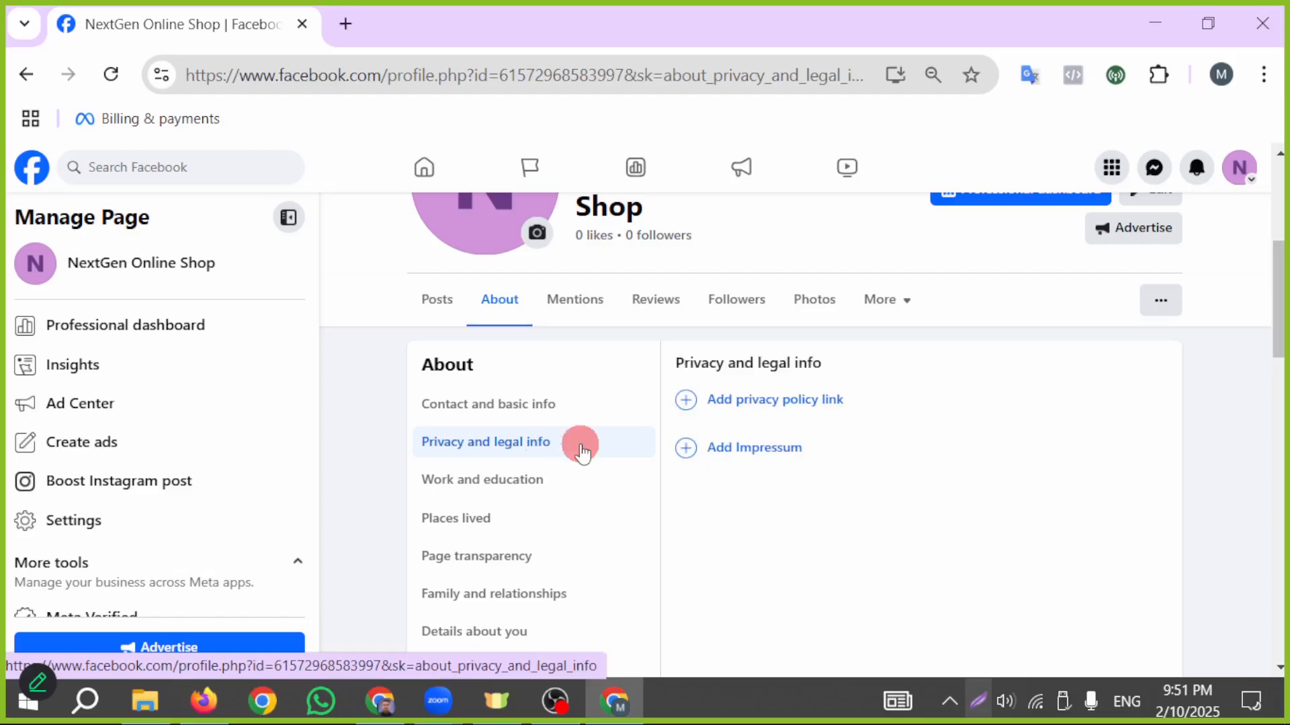
- Copy the Term of Service page address from the Eduma site in the other browser window and save it as the Page's privacy policy link
click(803, 401)
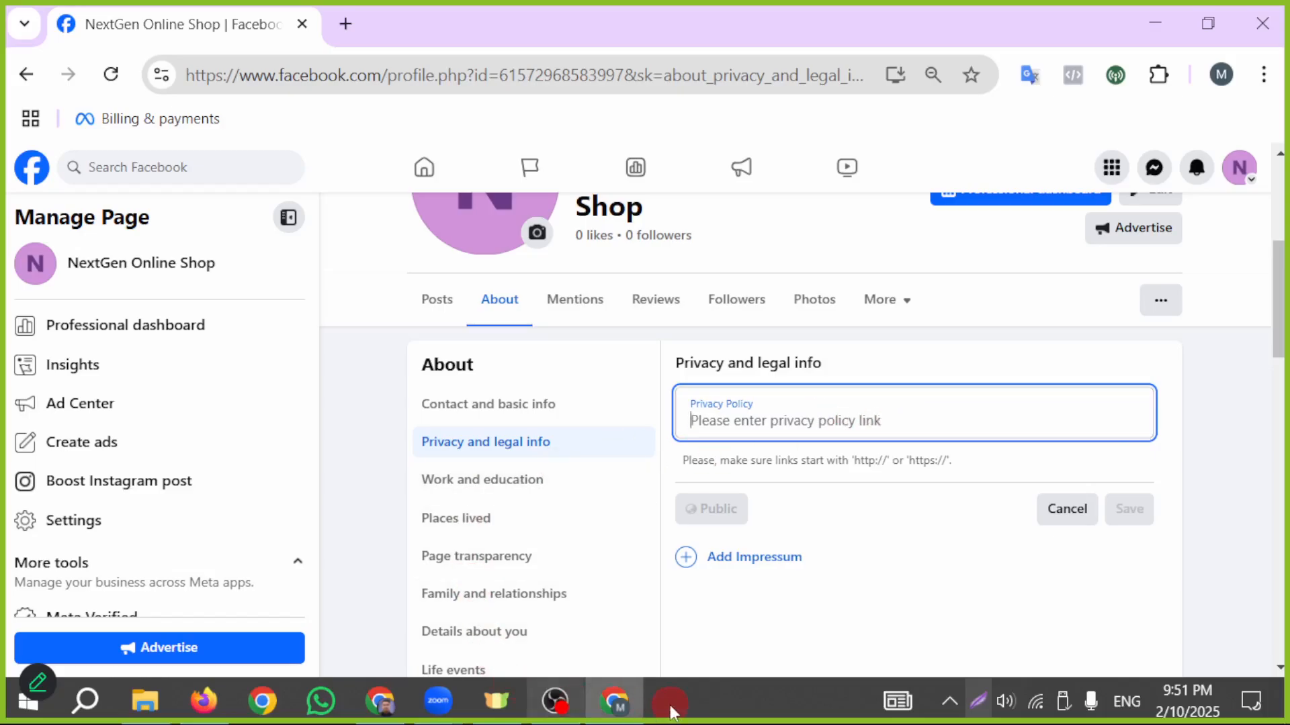
click(395, 695)
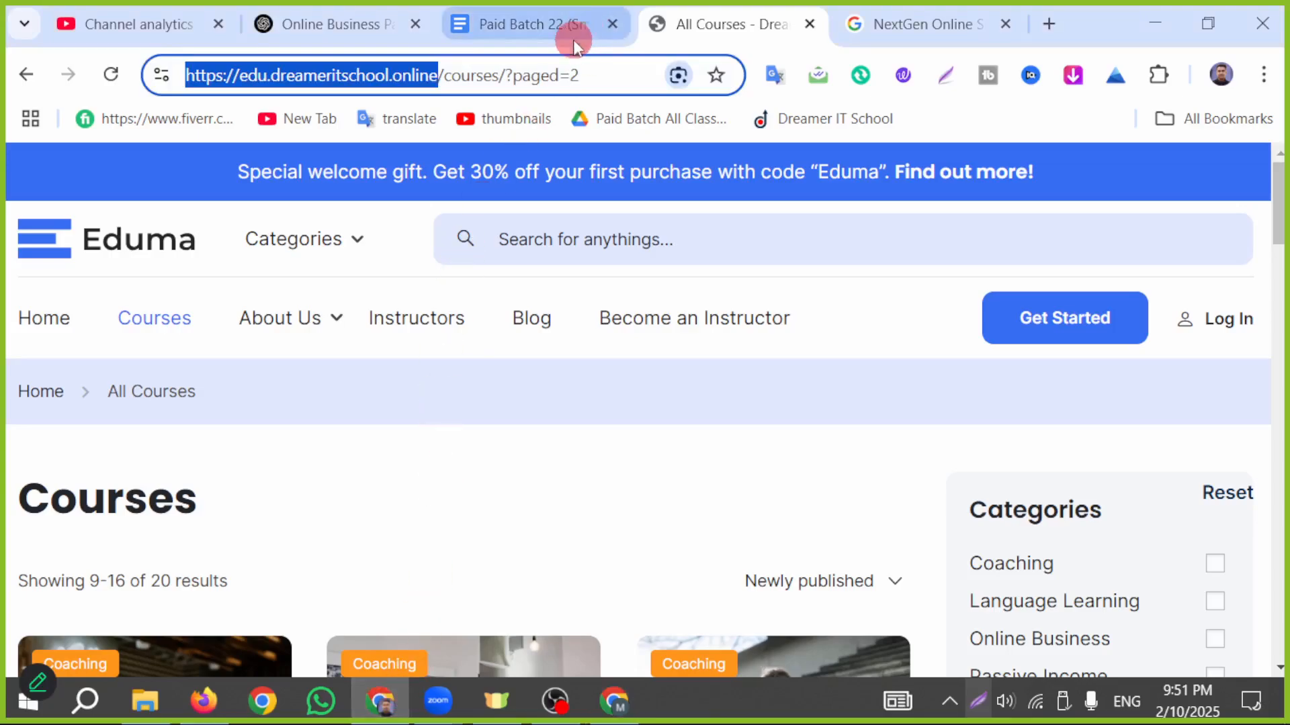
scroll(434, 591, down, 5)
scroll(433, 591, down, 20)
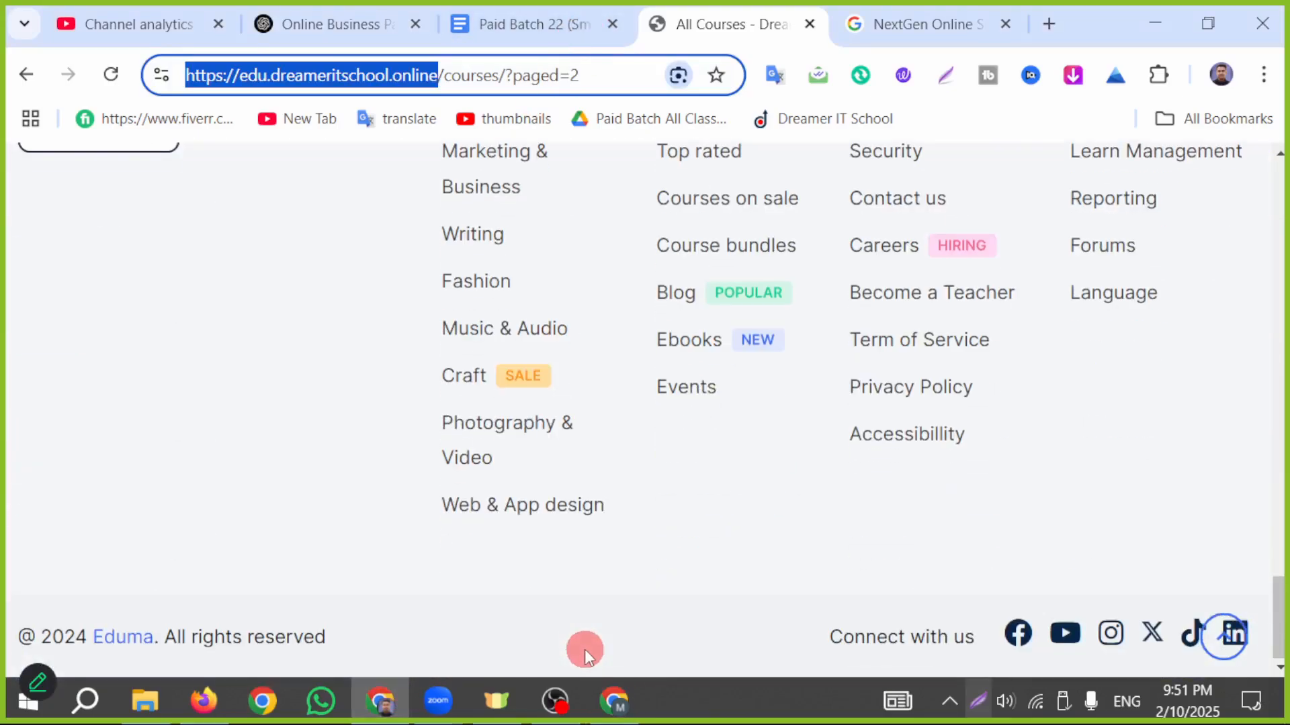
scroll(792, 558, up, 2)
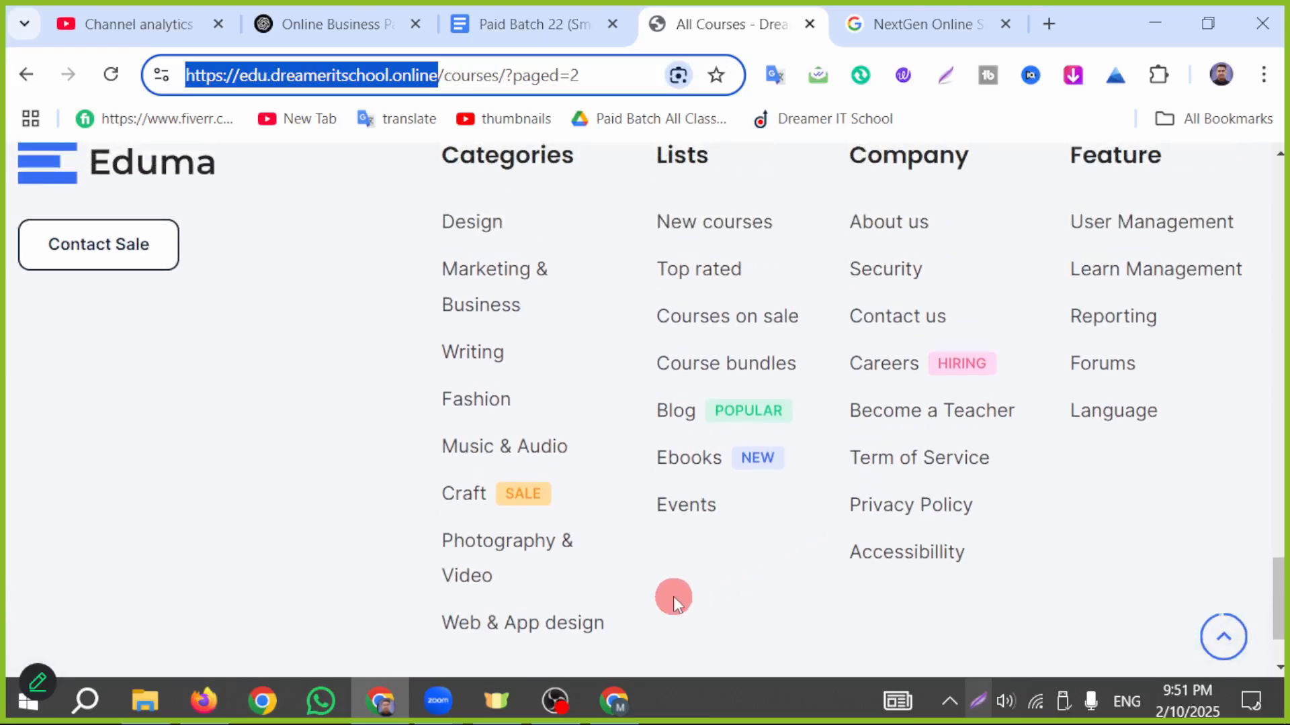
click(897, 460)
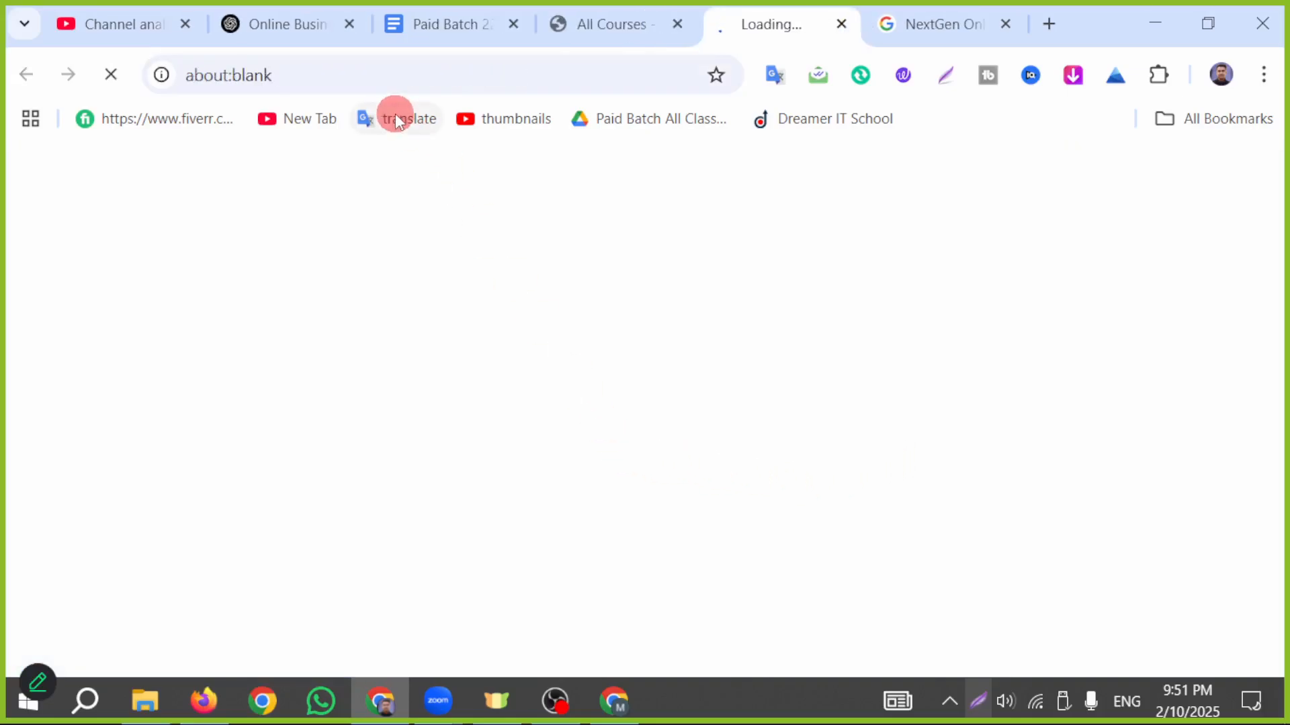
click(407, 73)
key(ctrl+c)
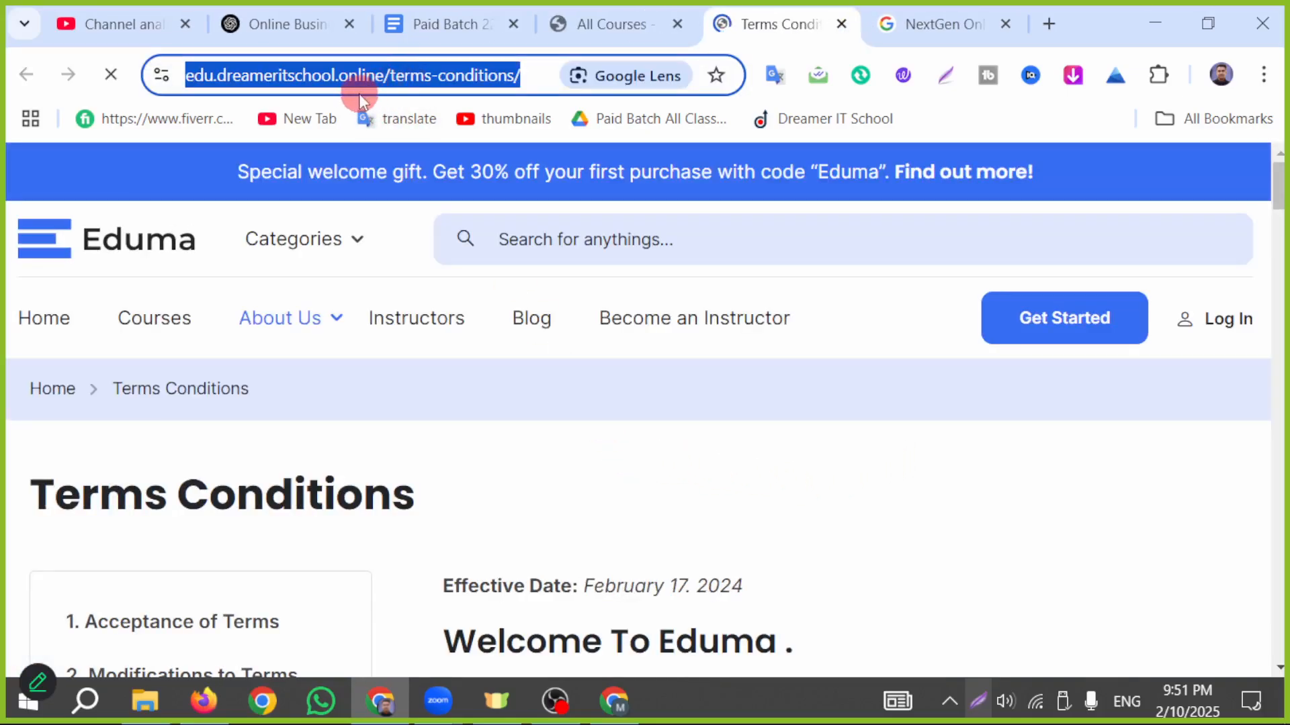
click(613, 701)
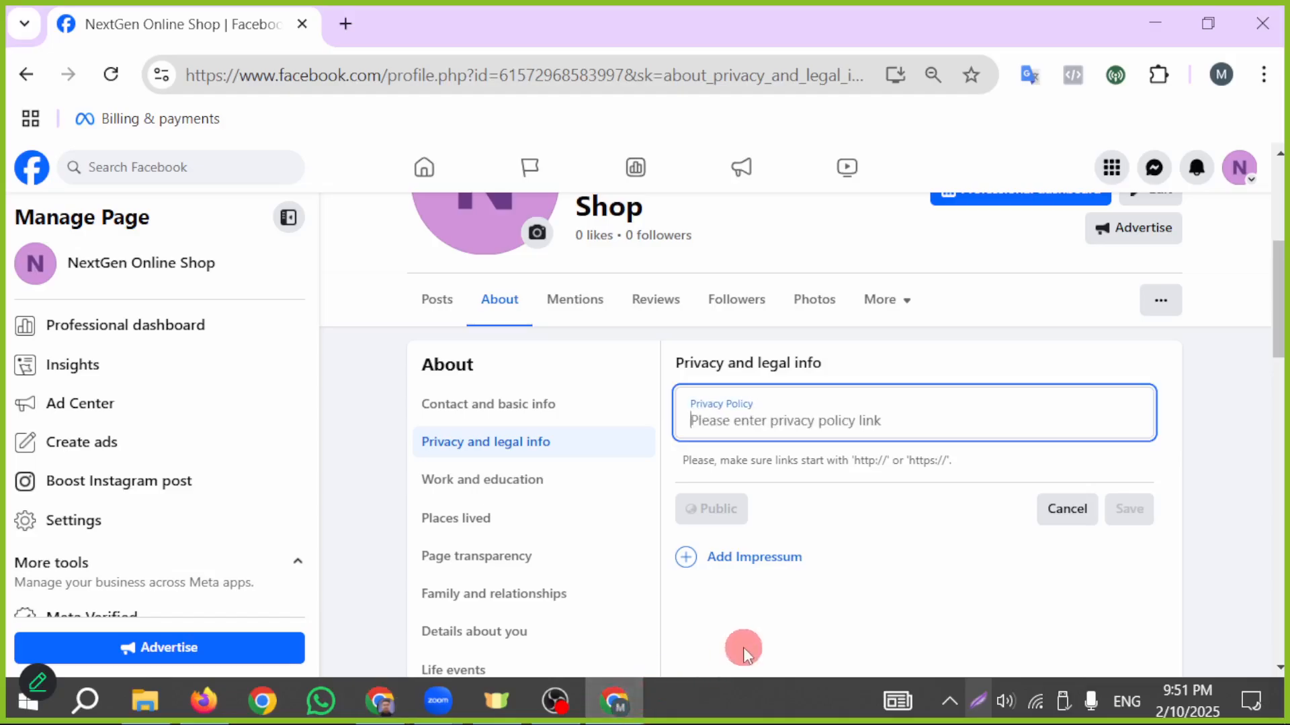
key(ctrl+v)
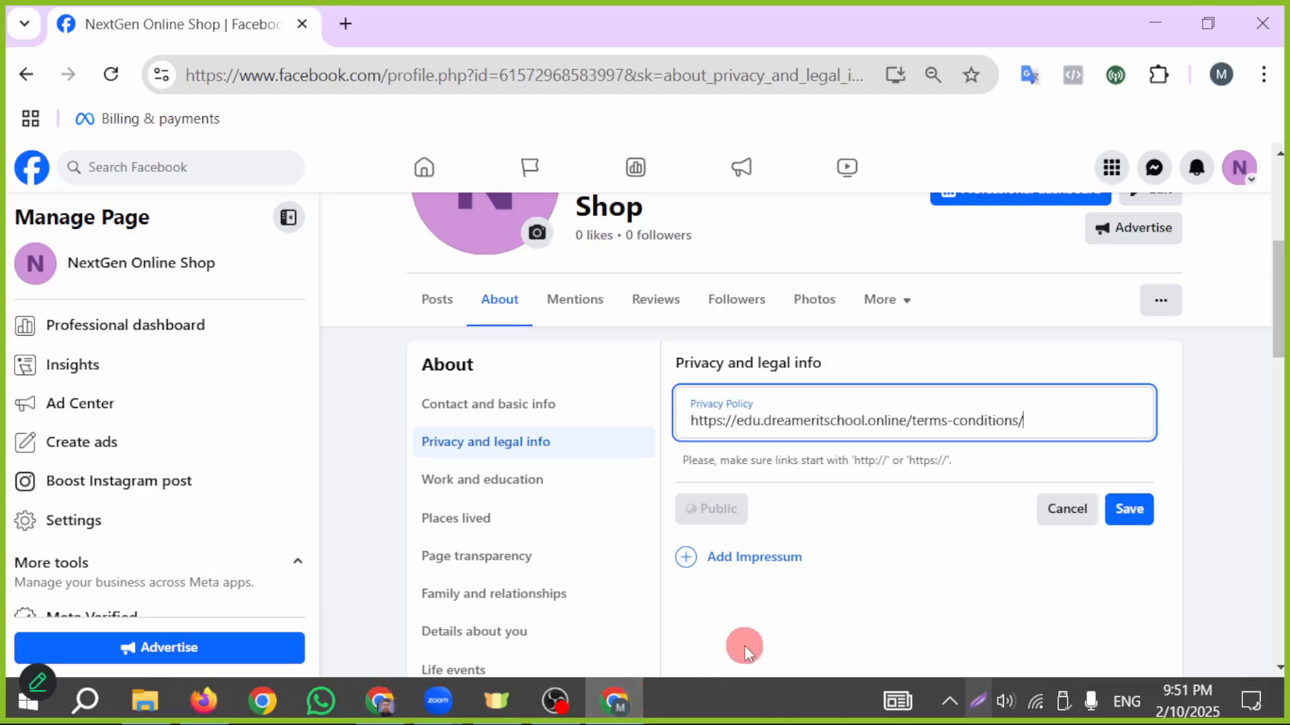
click(1129, 508)
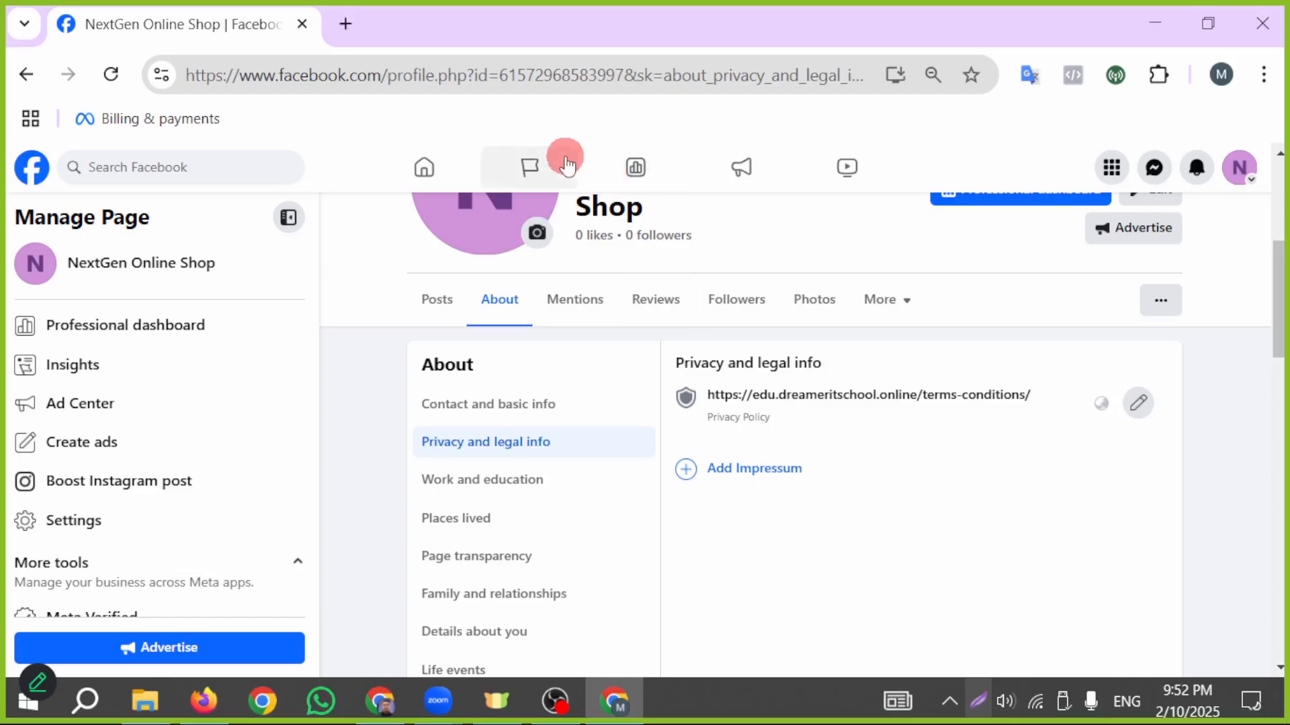
click(438, 77)
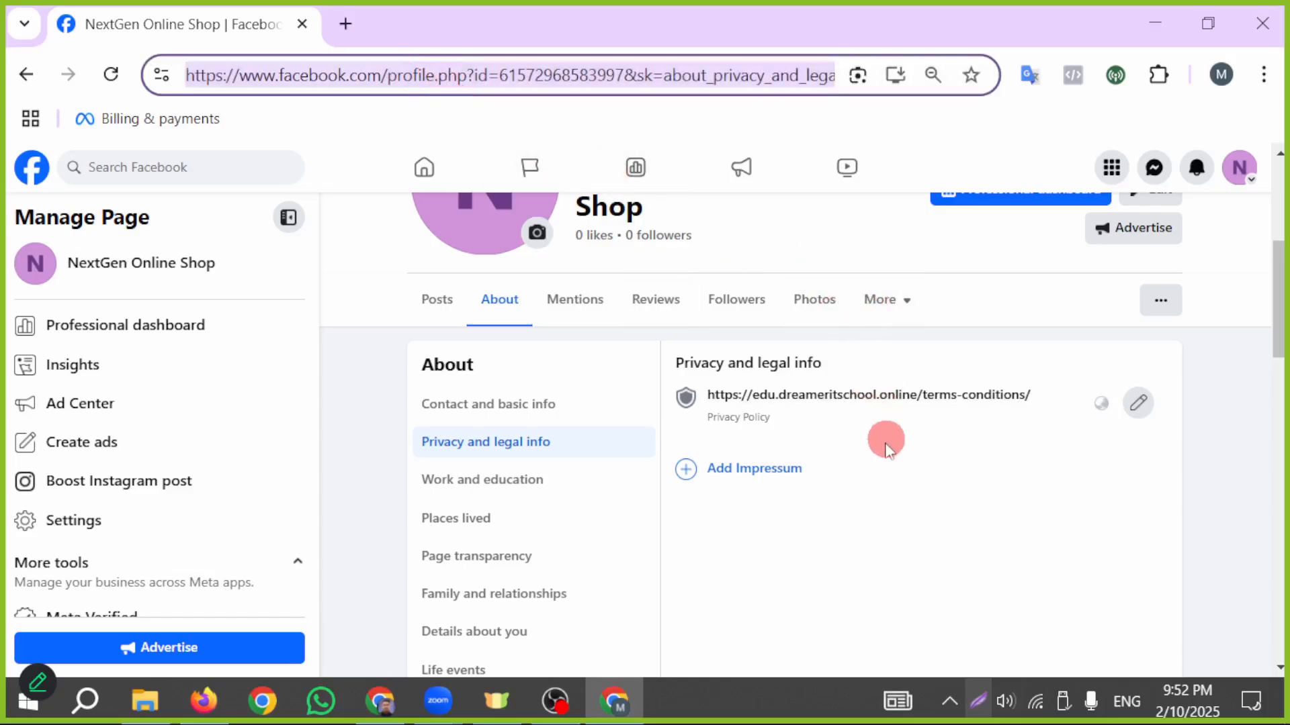
click(778, 469)
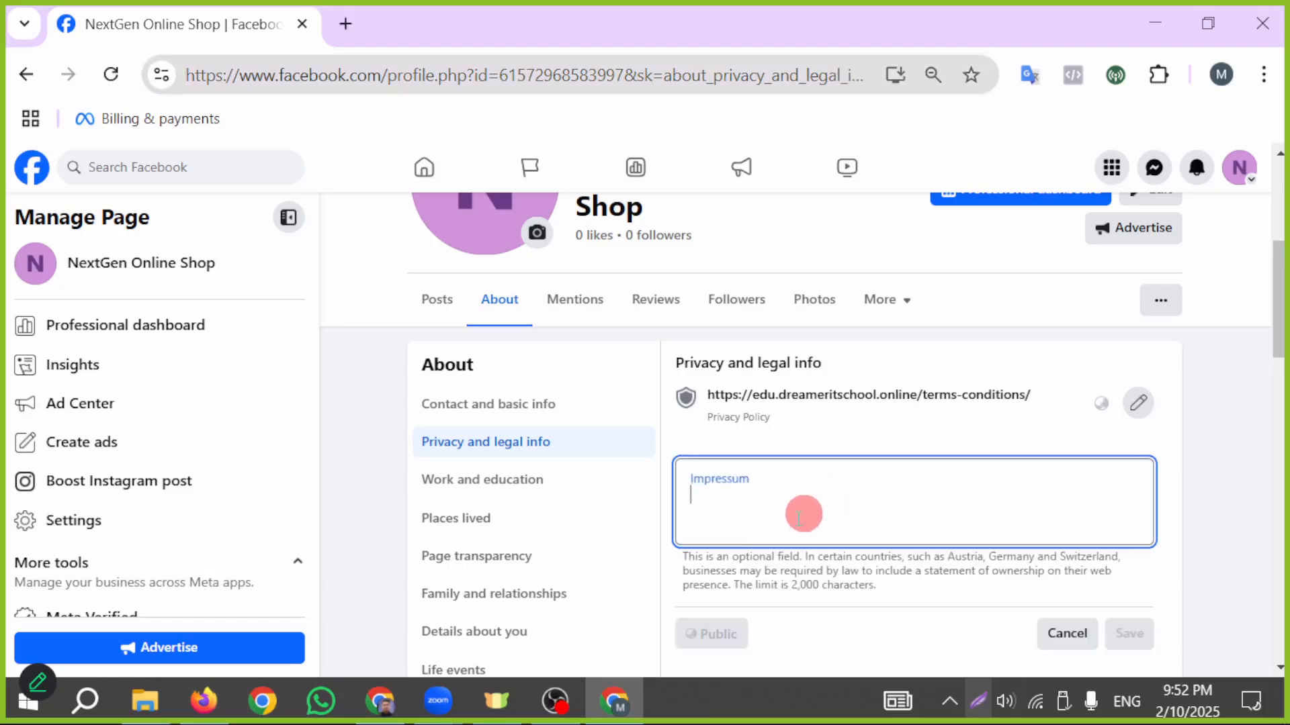
scroll(866, 470, down, 2)
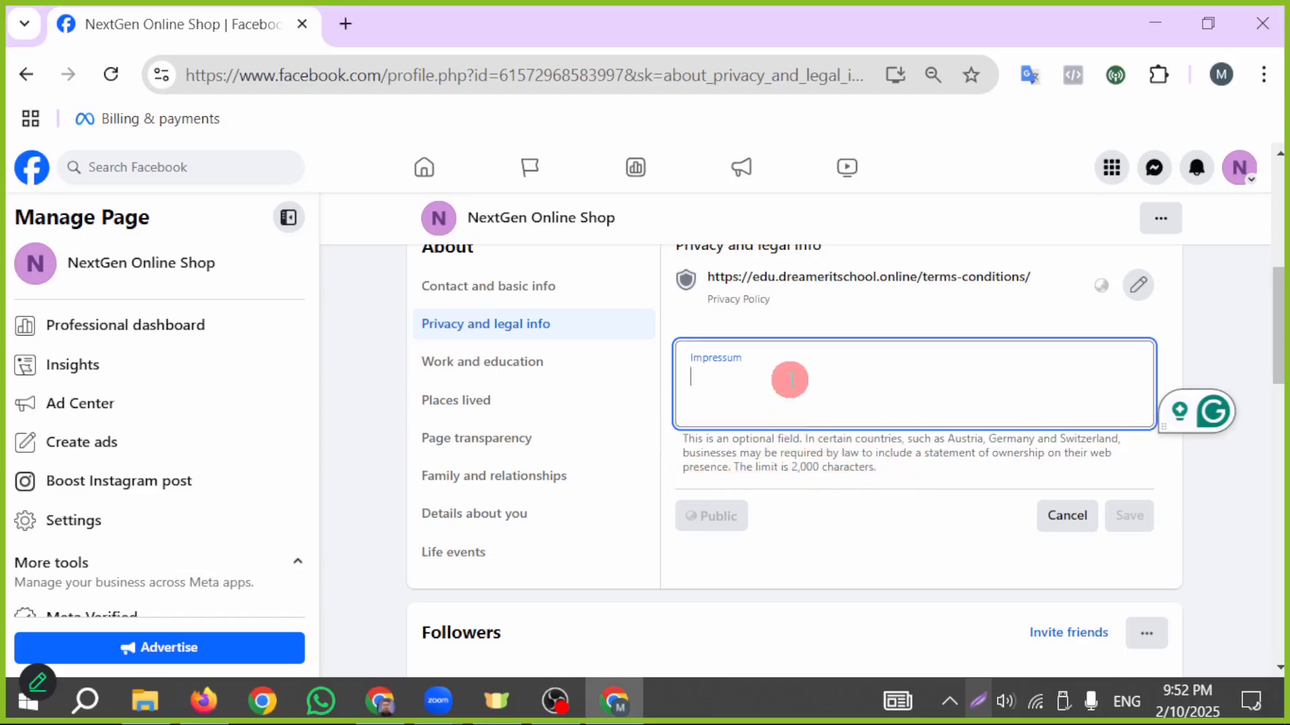
click(1061, 530)
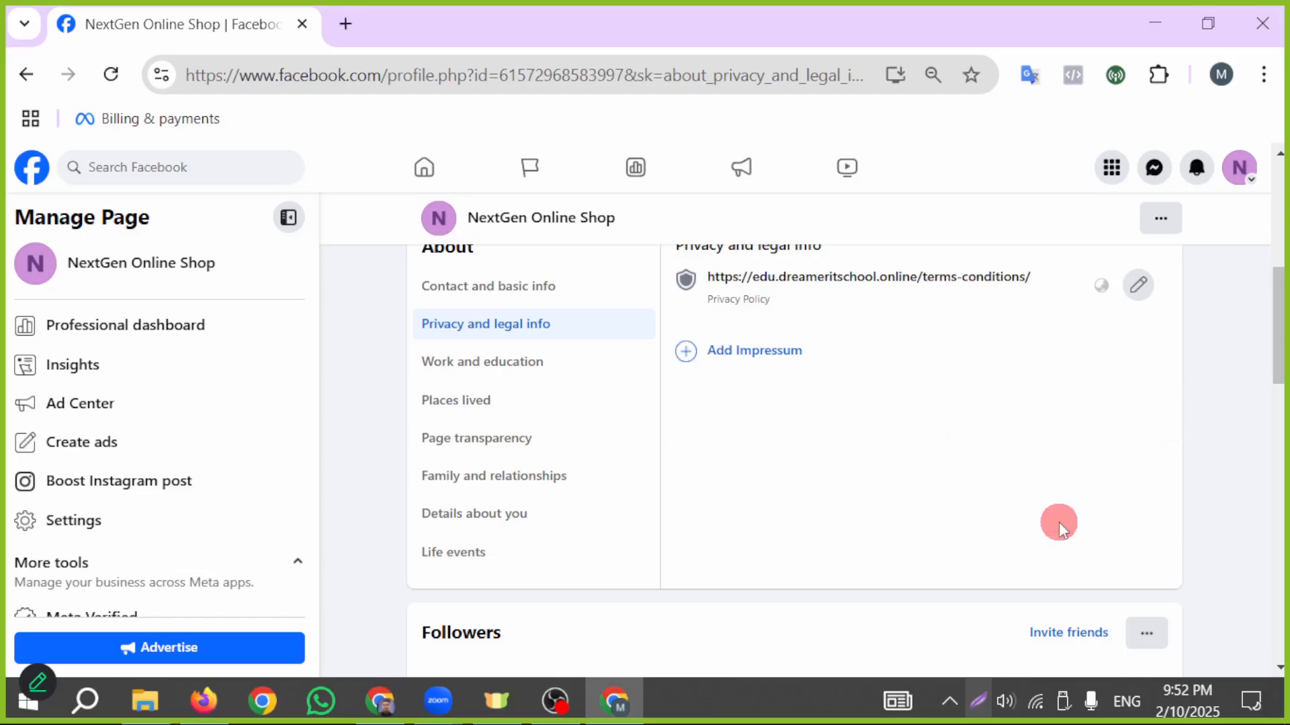
- Start a new workplace entry in the Page's Work and education section with Dreamer IT School as the company
click(536, 366)
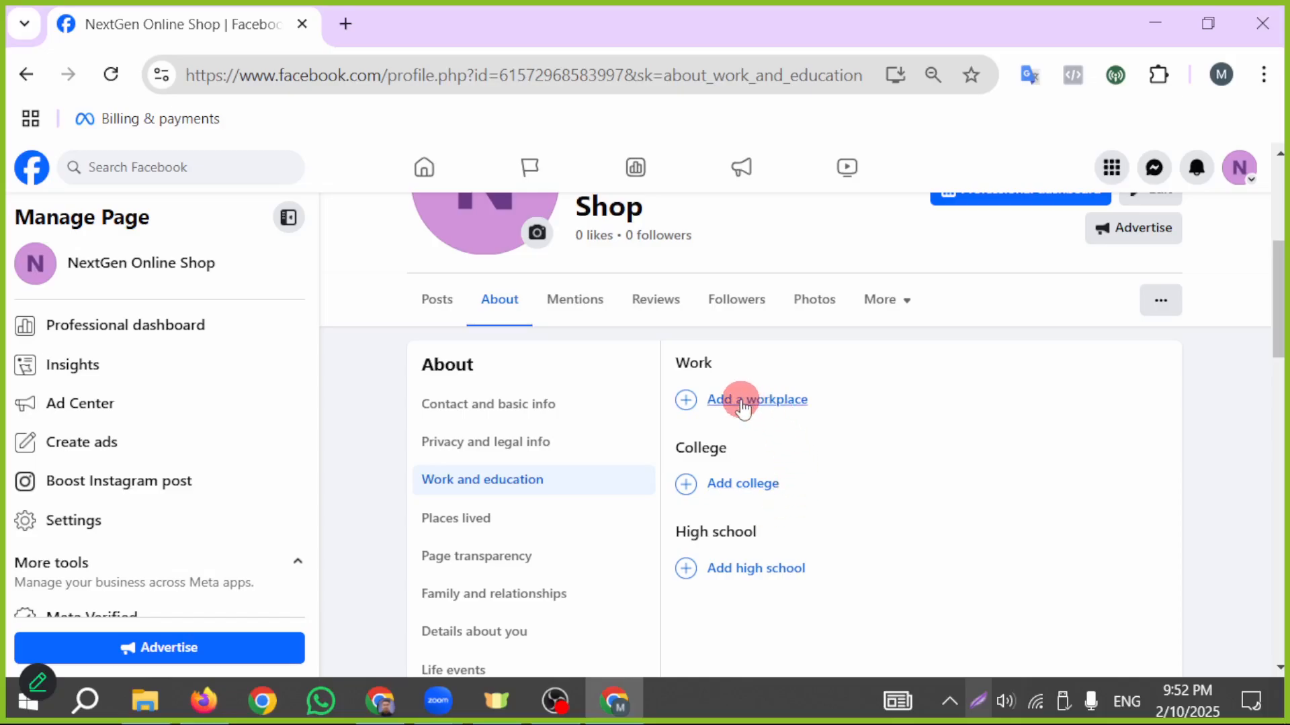
click(742, 403)
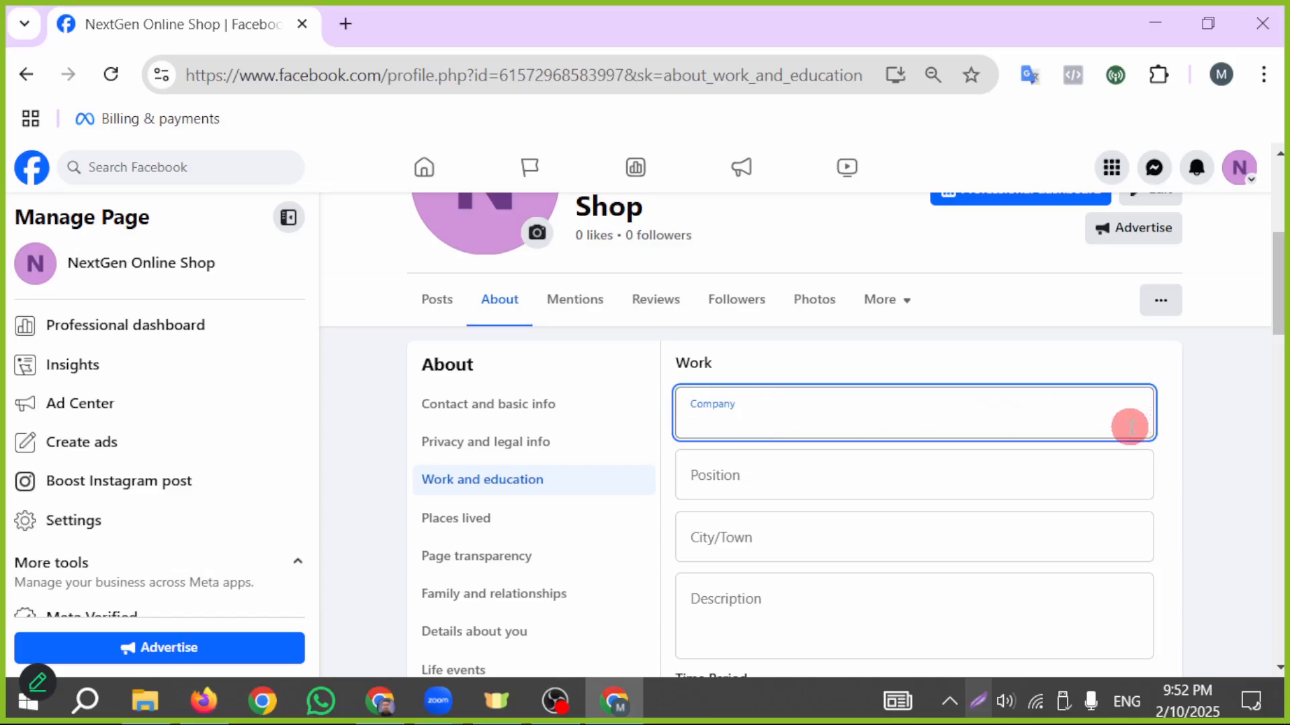
text(DreamerI)
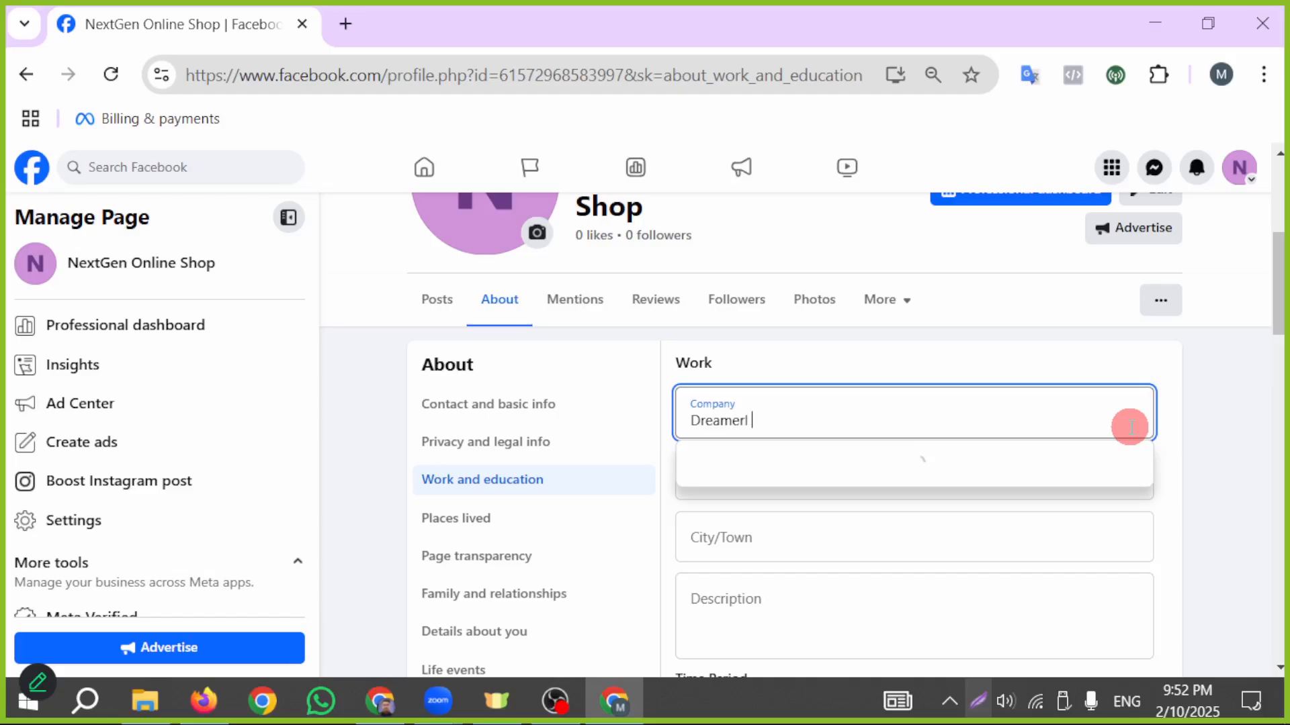
key(BackSpace)
key(BackSpace)
text(IT Schoo)
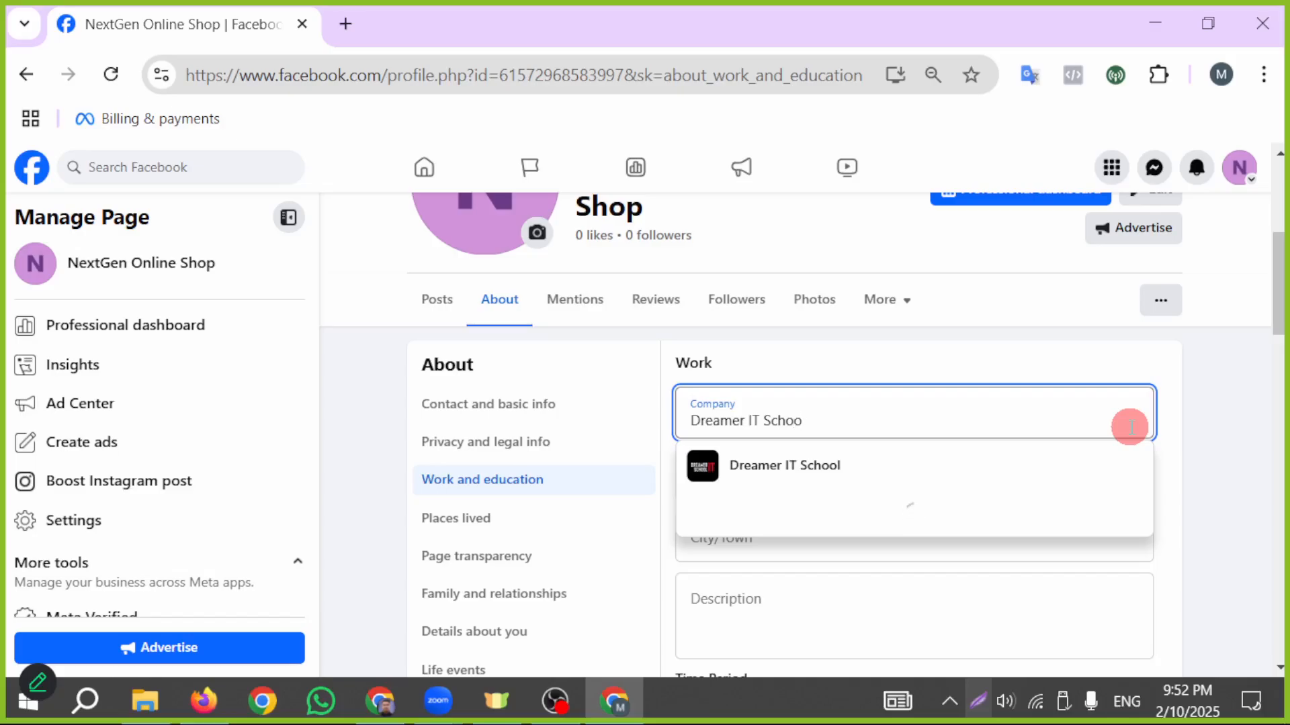
click(826, 466)
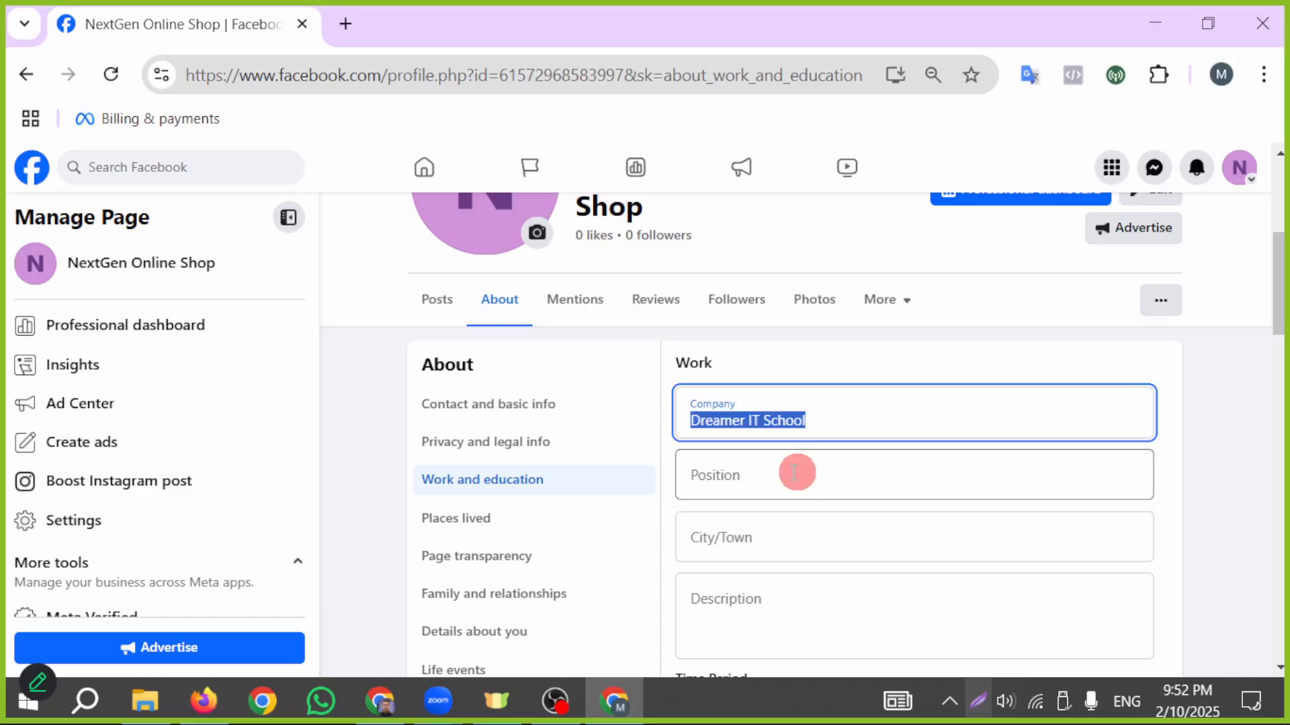
- Set the position for the new workplace entry to Mentor
click(793, 473)
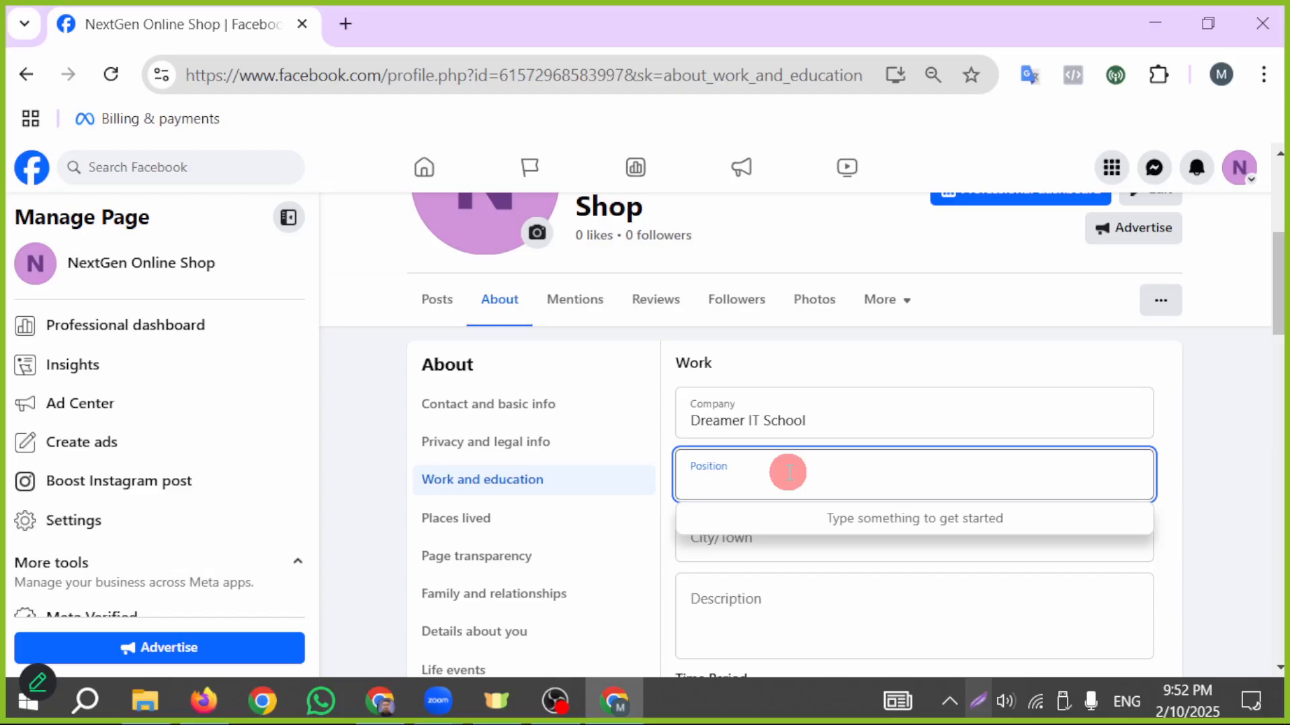
text(M)
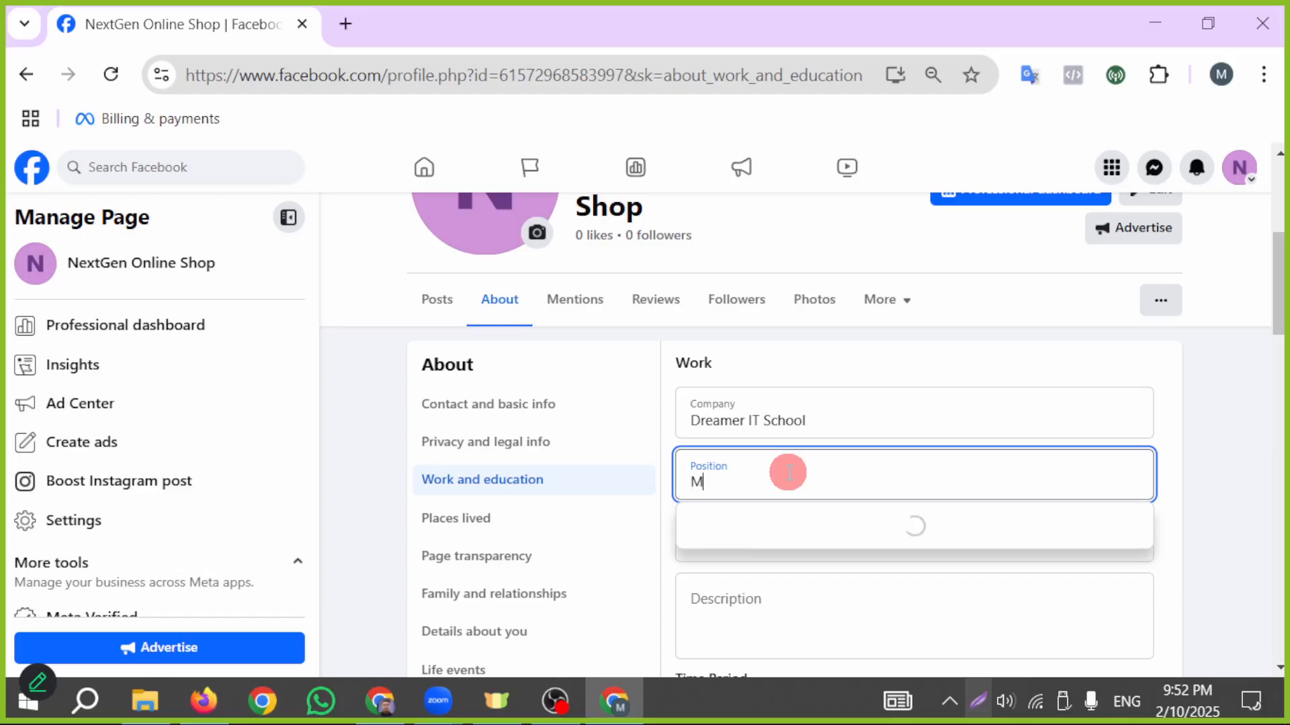
text(entor)
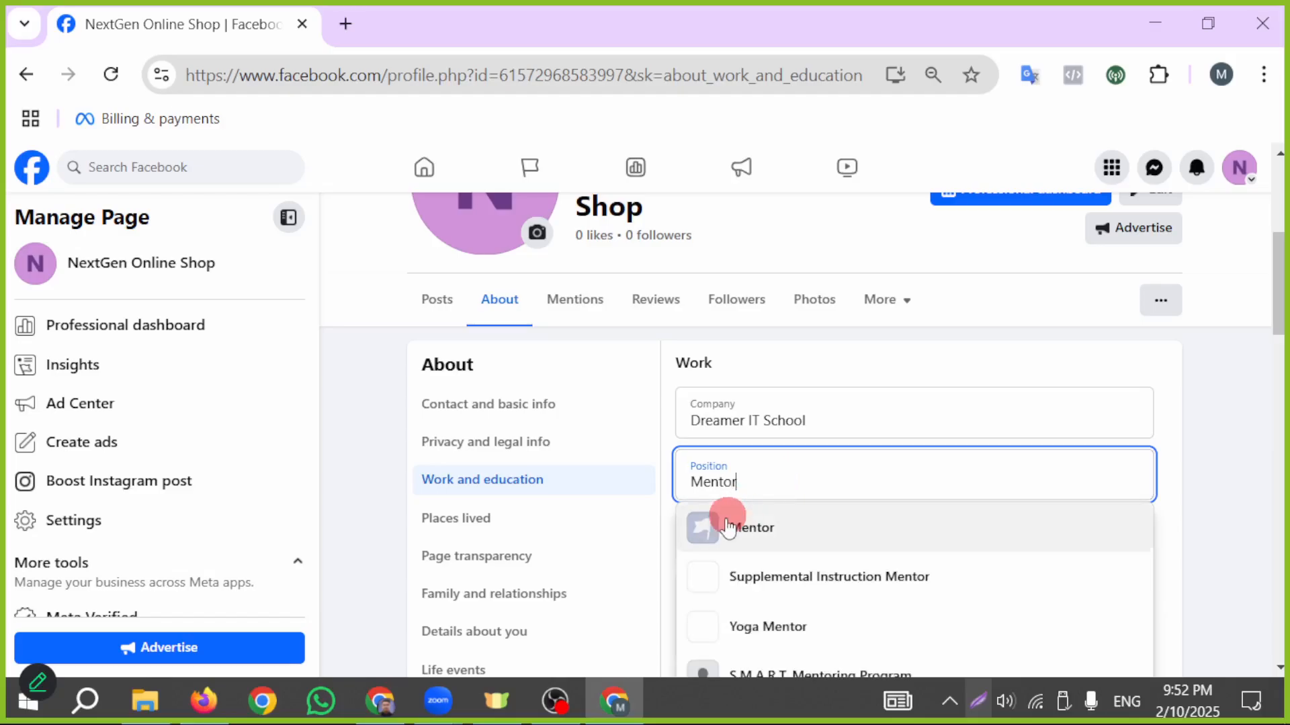
click(724, 523)
- Set the workplace's city/town to Rajshahi and leave the description empty
click(822, 541)
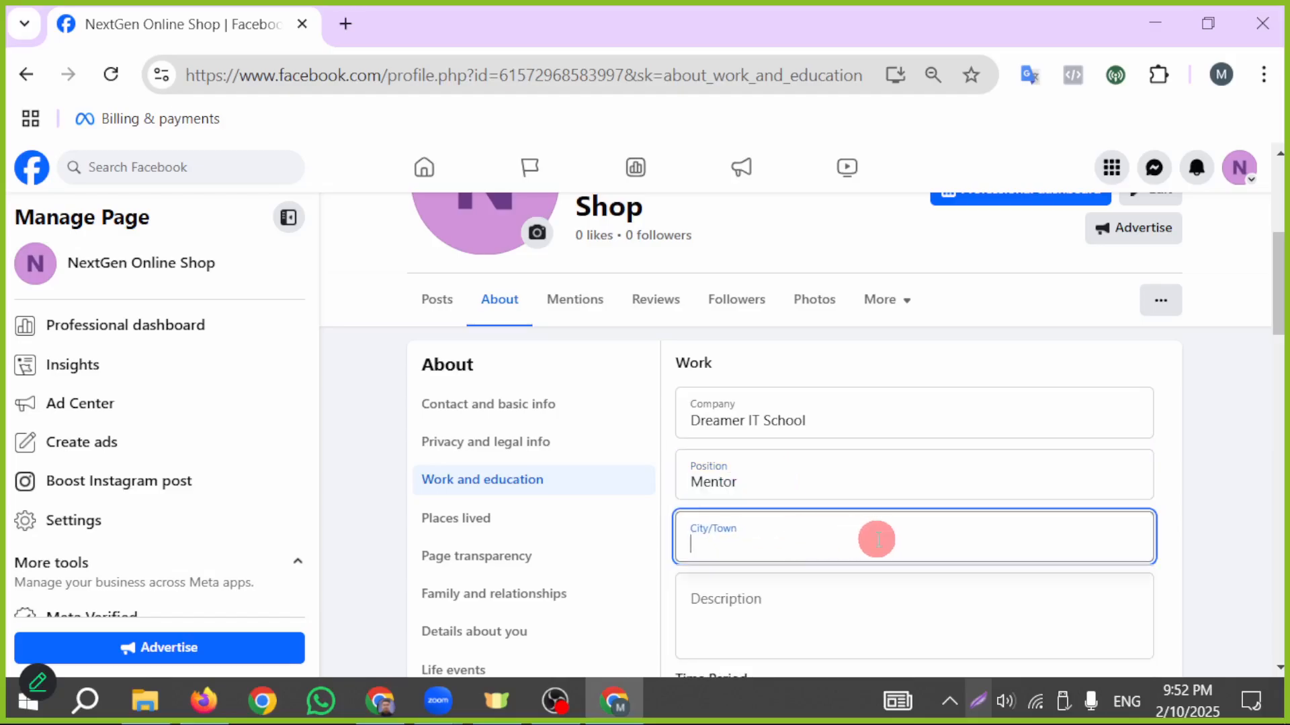
scroll(941, 541, down, 2)
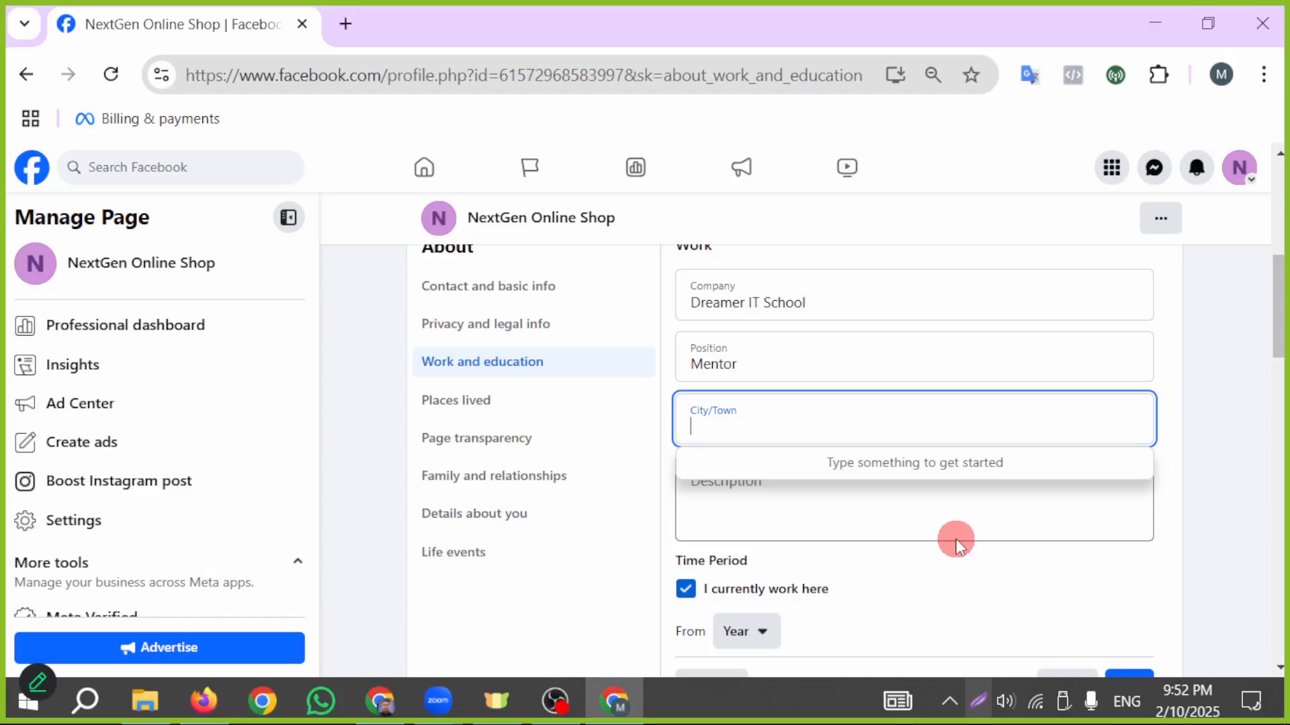
text(Raks)
key(BackSpace)
key(BackSpace)
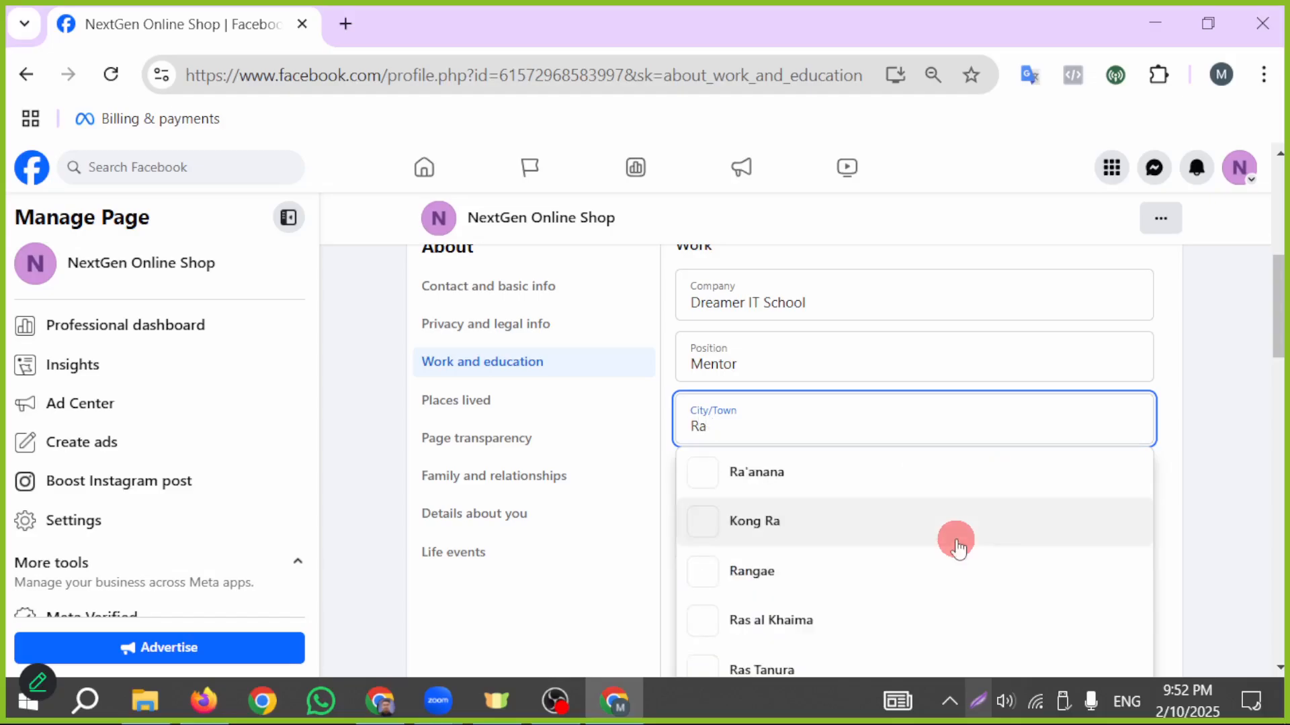
text(jshahi)
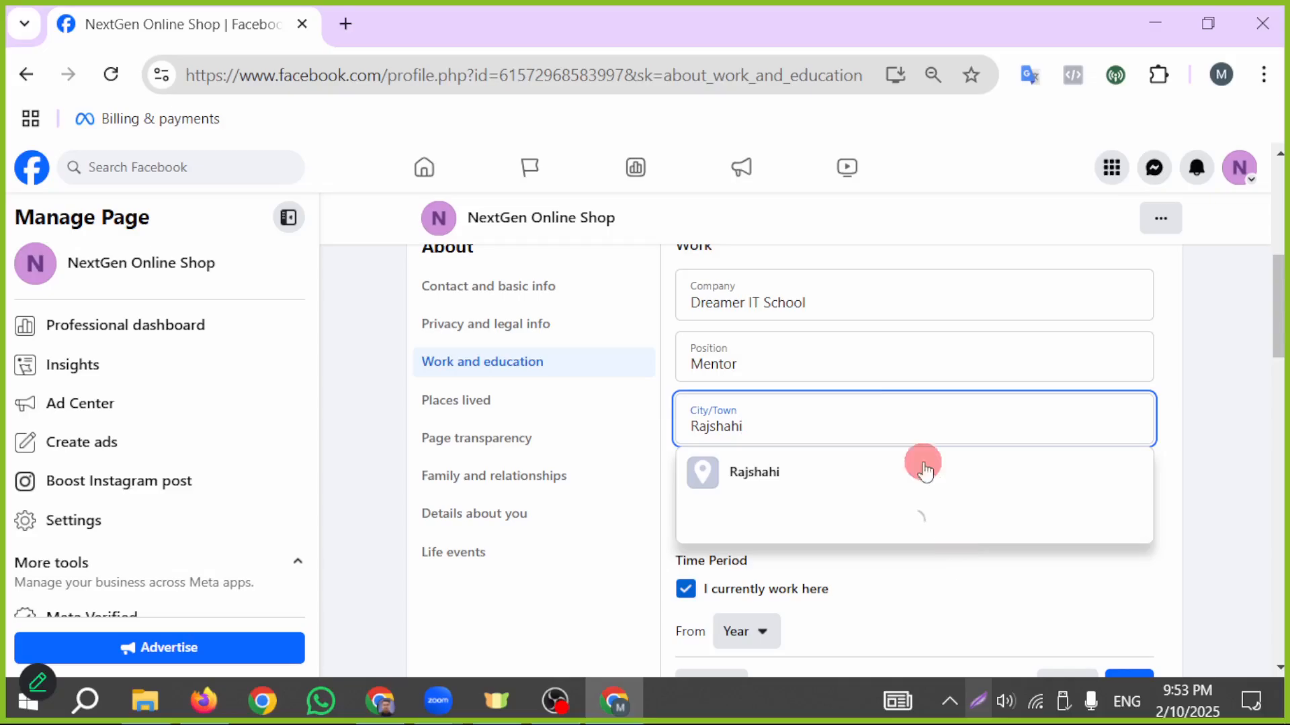
click(746, 472)
scroll(926, 423, down, 2)
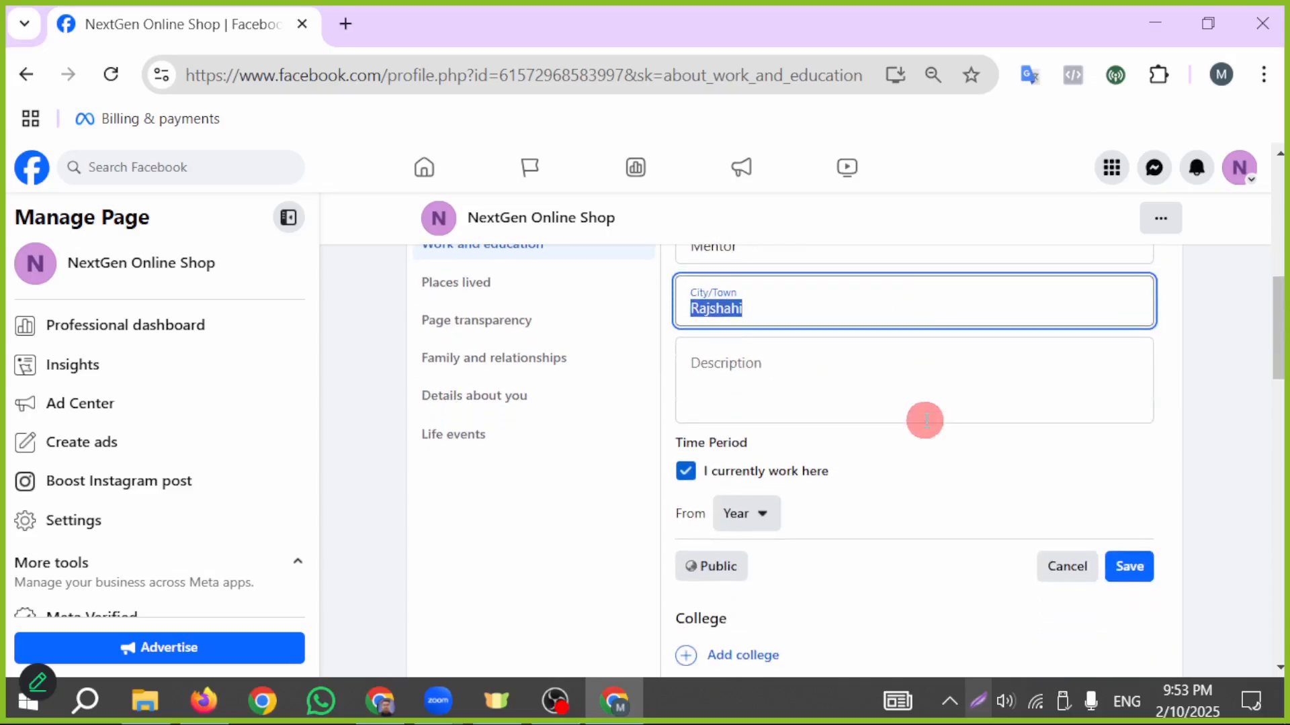
click(873, 385)
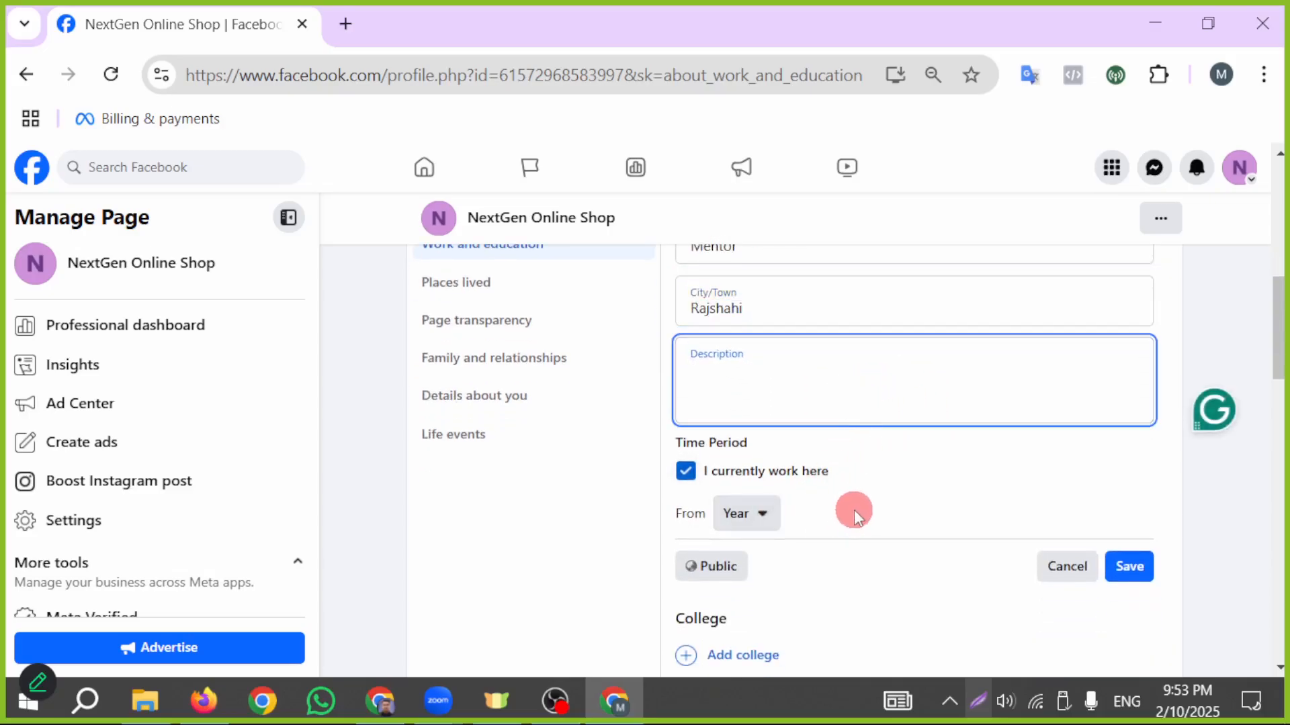
- Set the workplace's start date to January 1, 2021
click(761, 514)
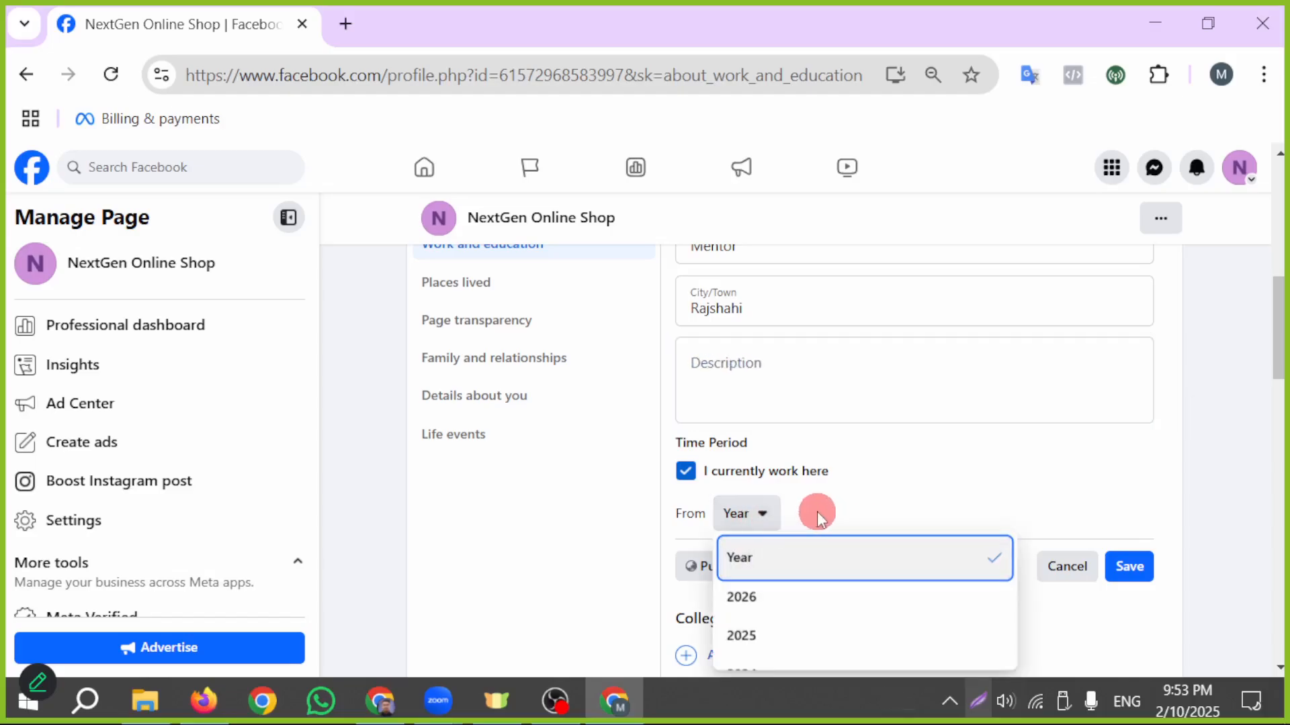
scroll(799, 642, down, 2)
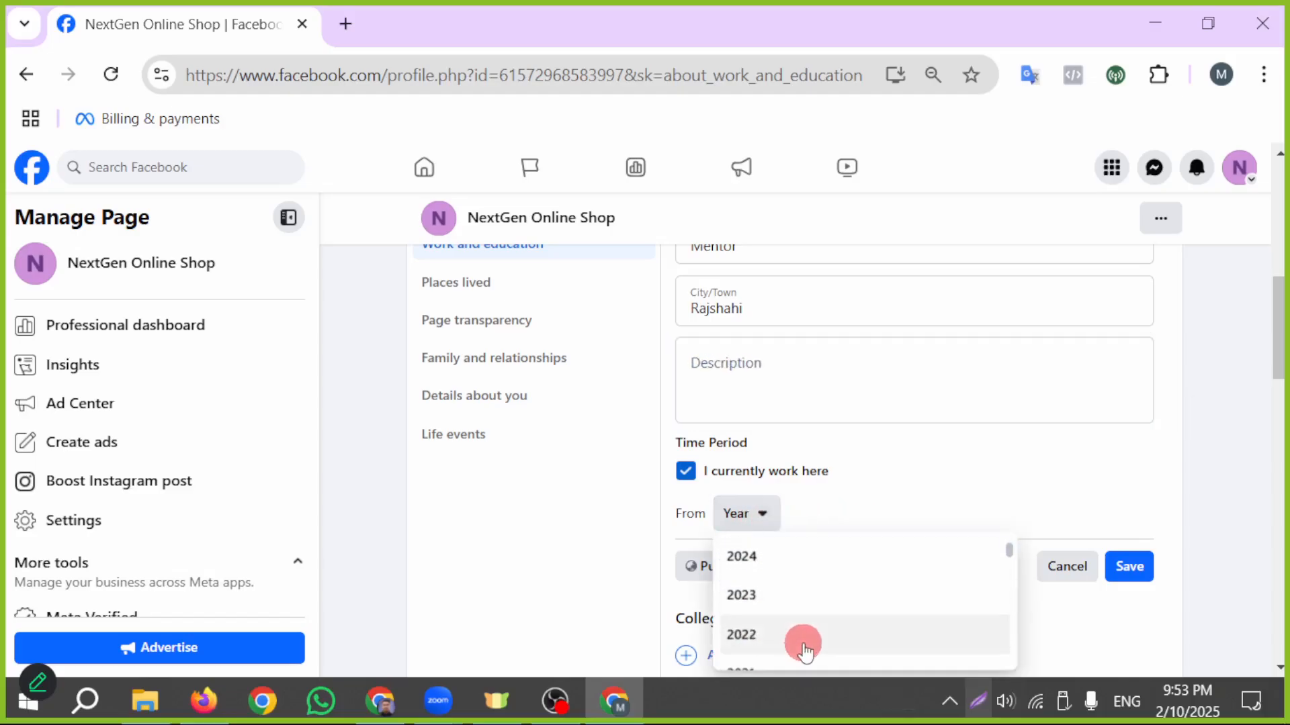
scroll(818, 618, down, 2)
click(746, 556)
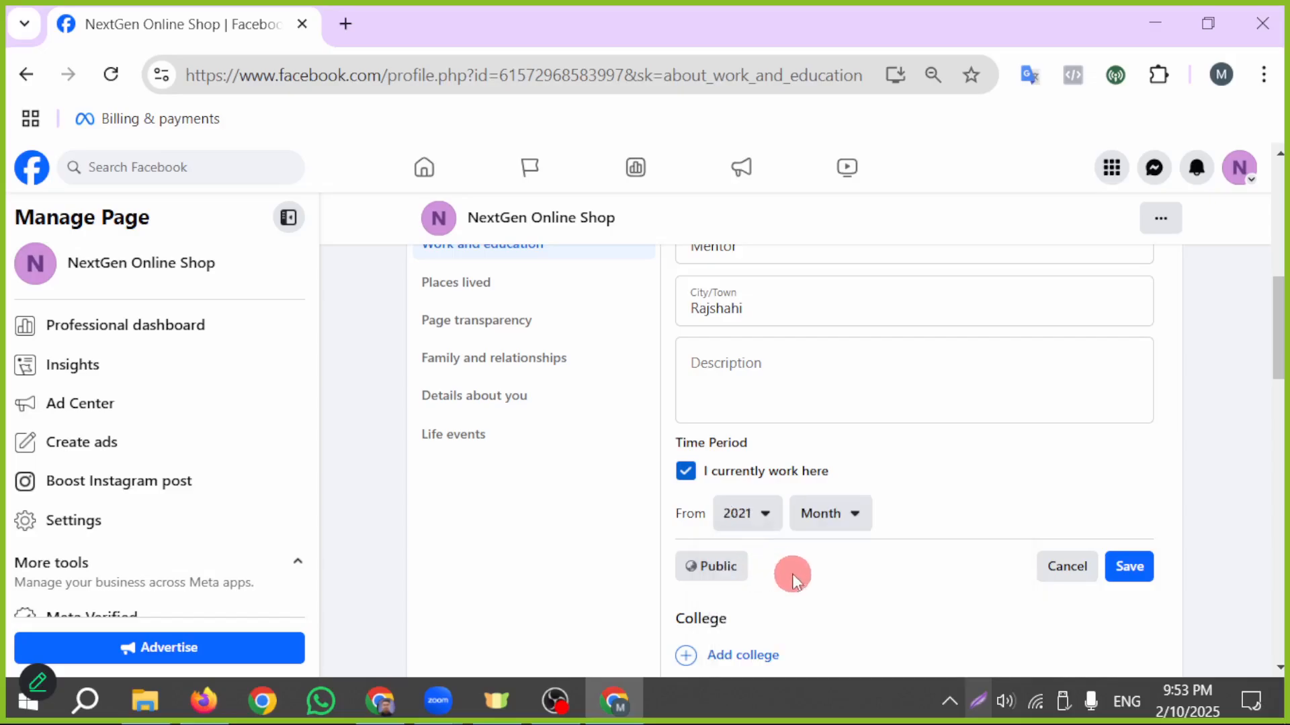
click(855, 515)
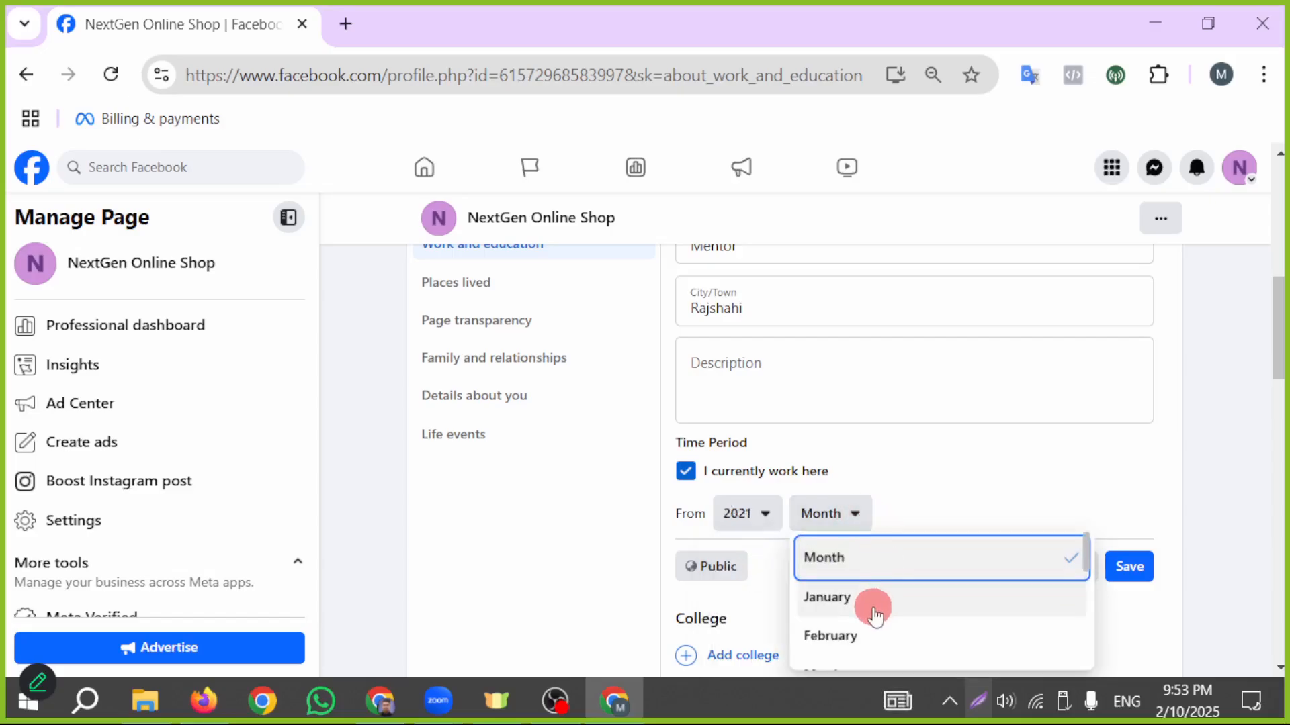
click(825, 641)
click(876, 532)
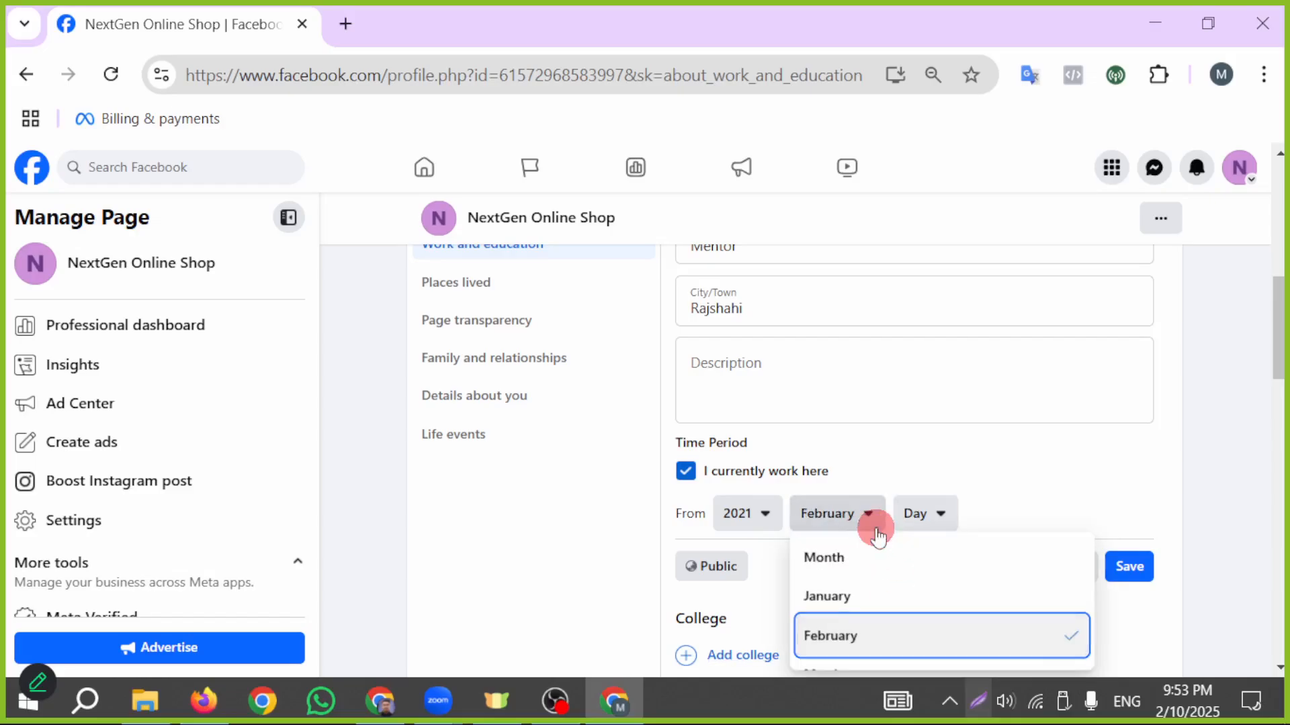
click(837, 594)
click(931, 518)
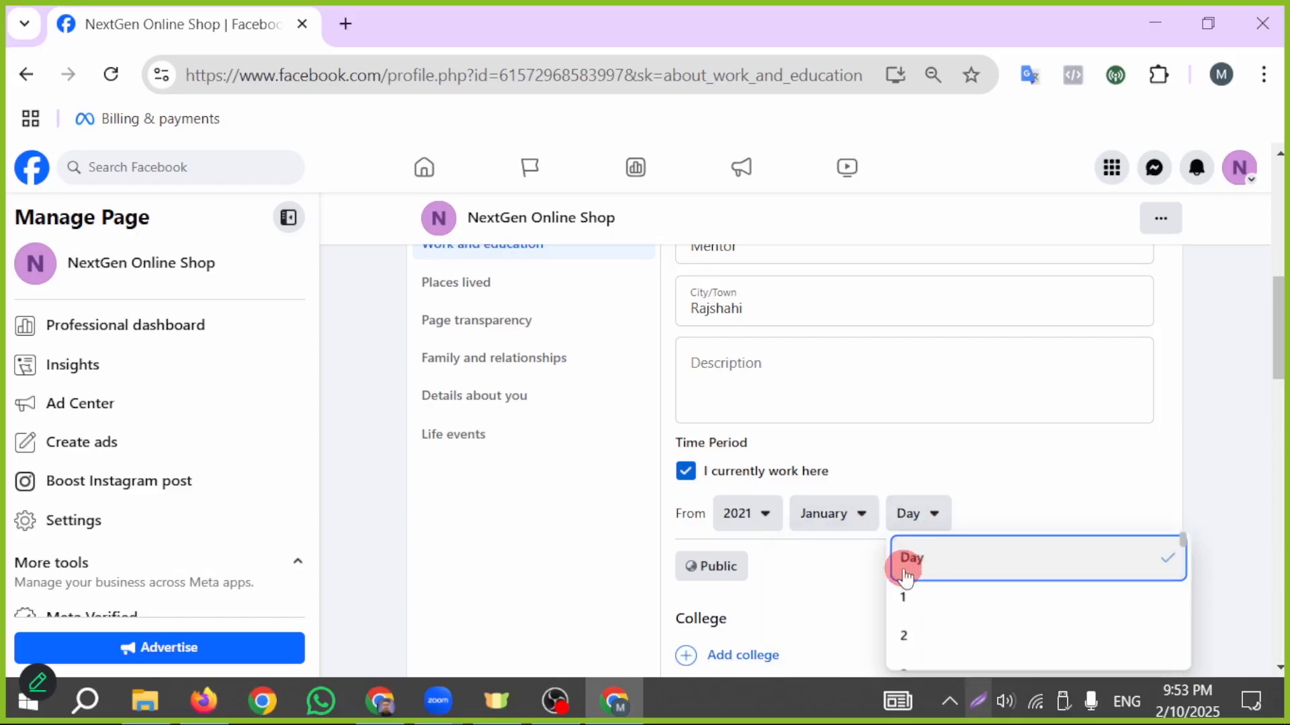
click(904, 572)
click(923, 531)
click(927, 601)
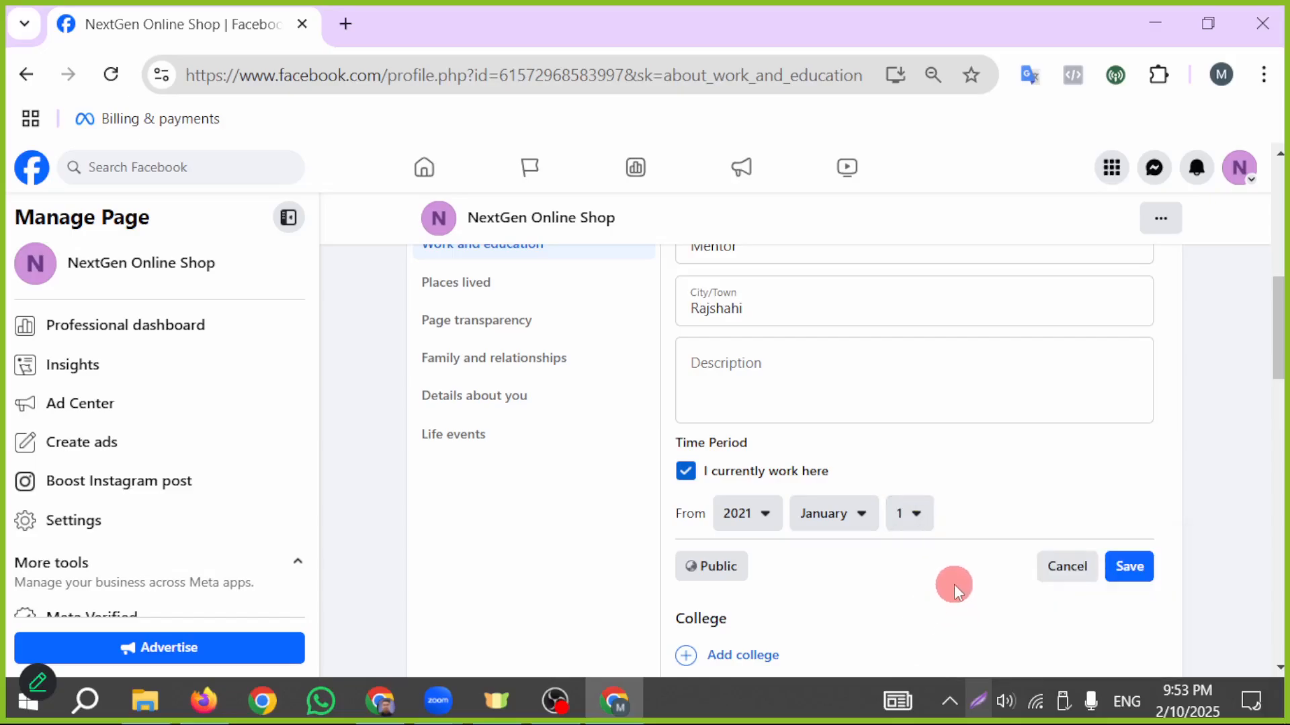
scroll(958, 581, down, 2)
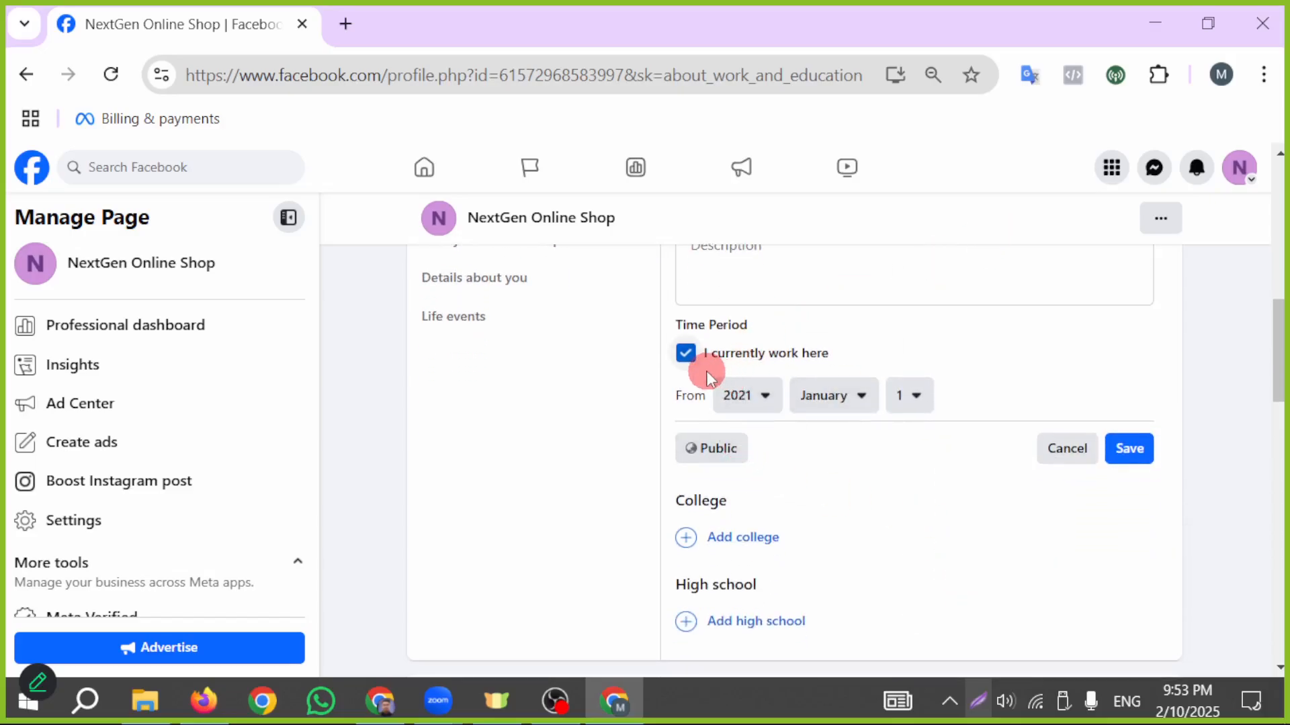
- Save the Dreamer IT School workplace entry and decline sharing it on News Feed
scroll(1025, 406, up, 2)
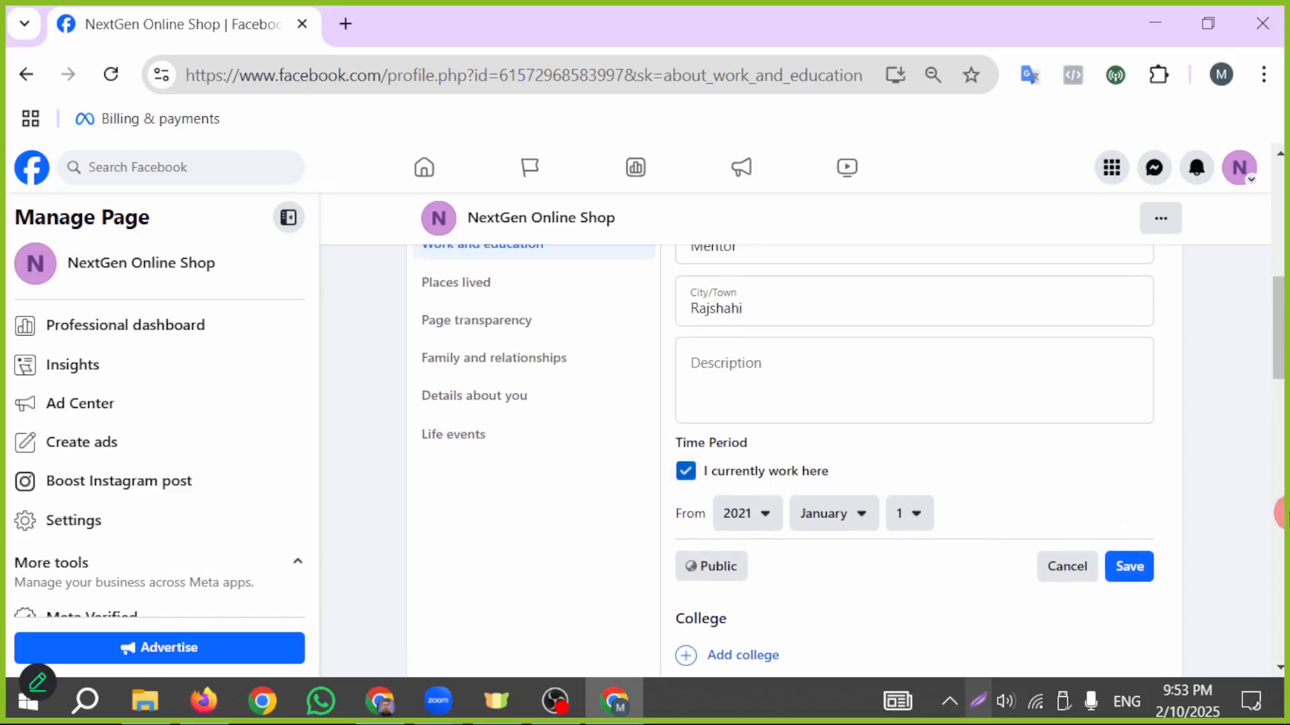
click(1147, 575)
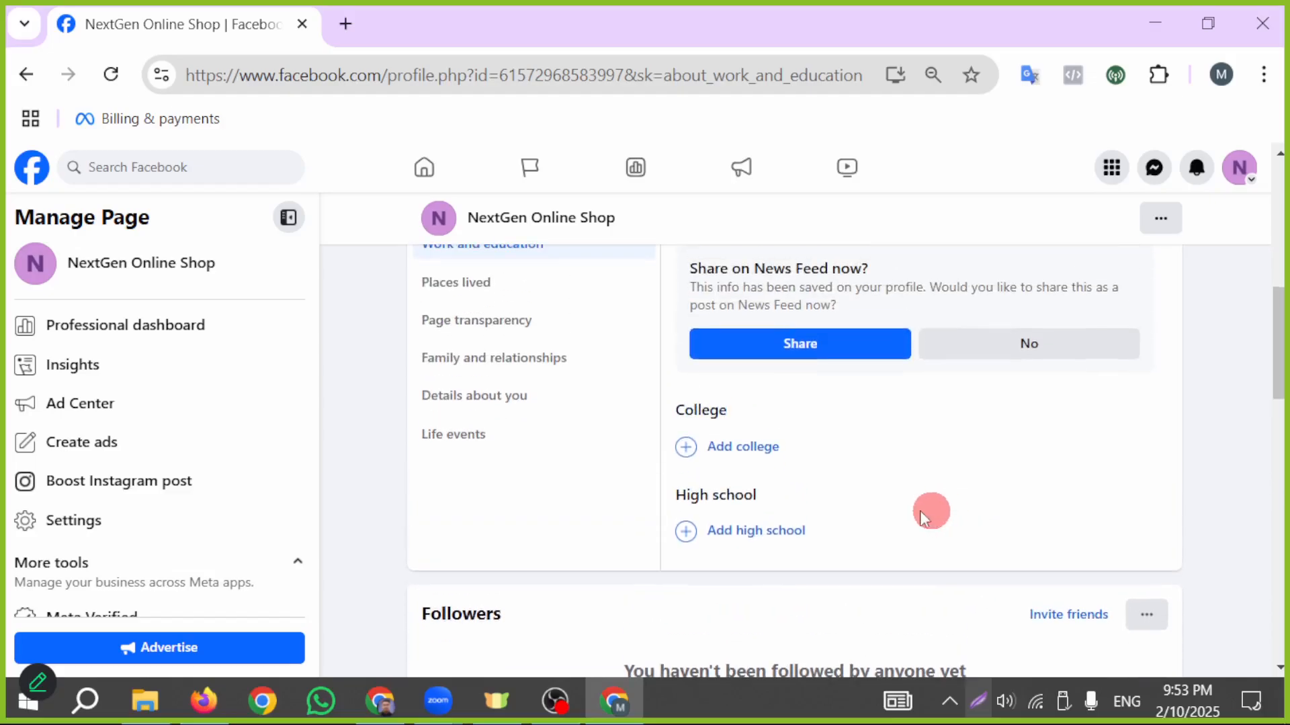
click(1028, 347)
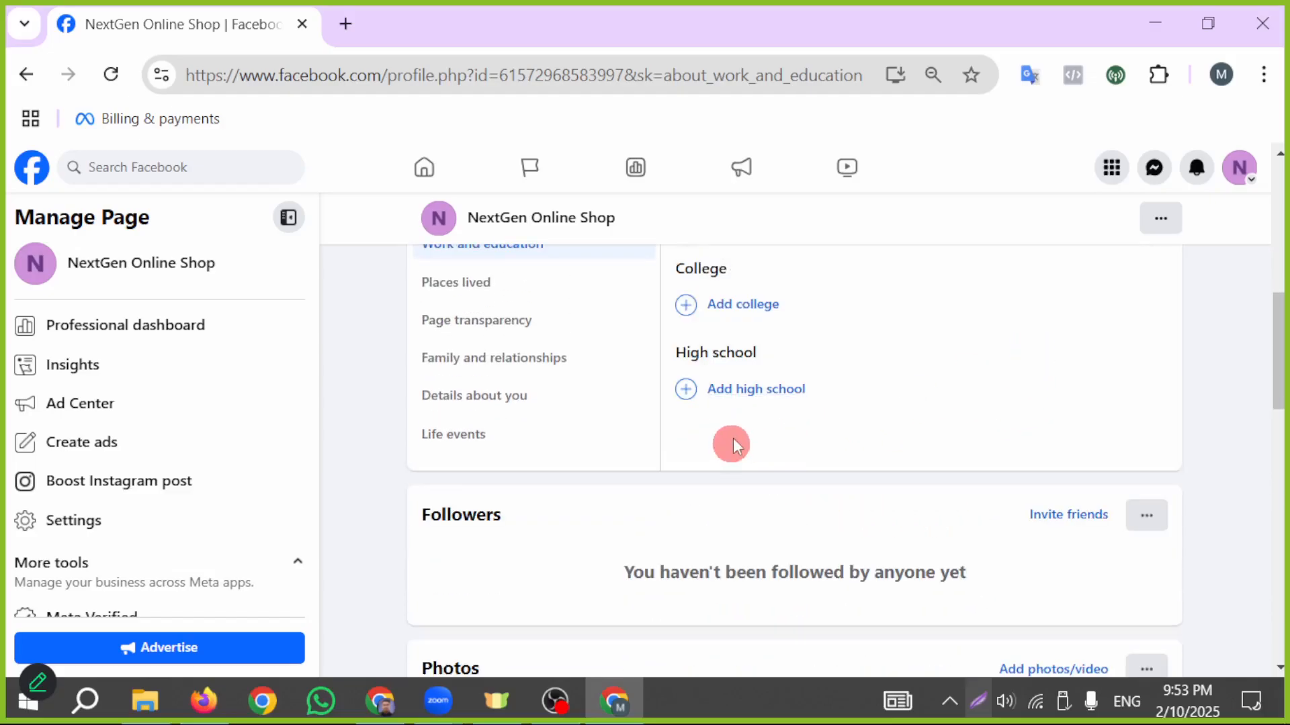
- Start a new college entry in Work and education with Chapai Nawabgonj Govt . College as the school
click(742, 310)
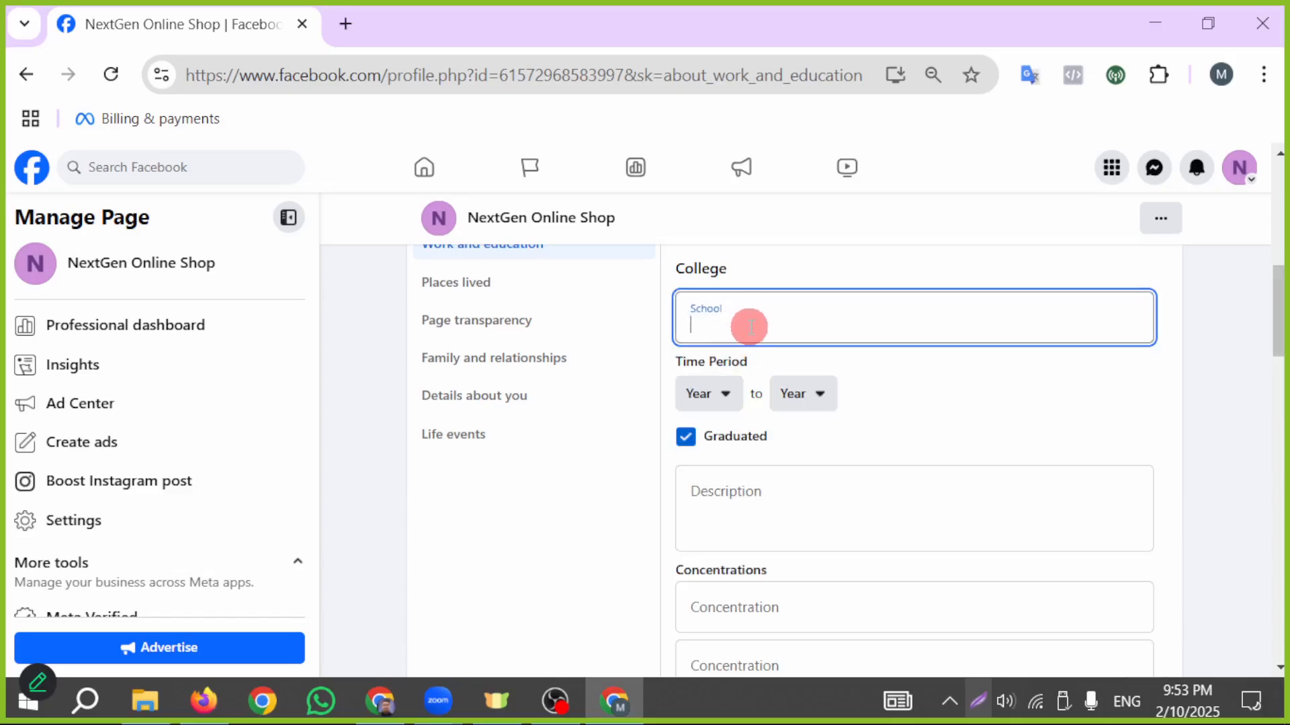
text(Ch)
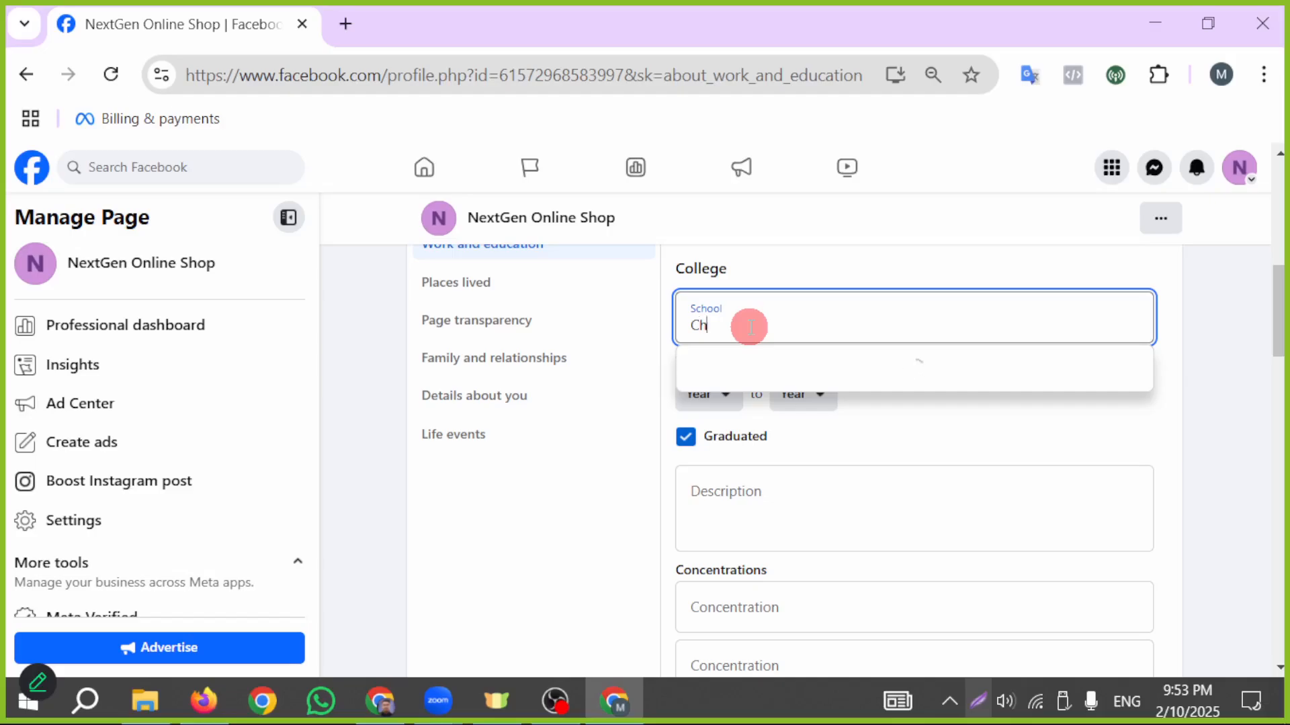
text(apai)
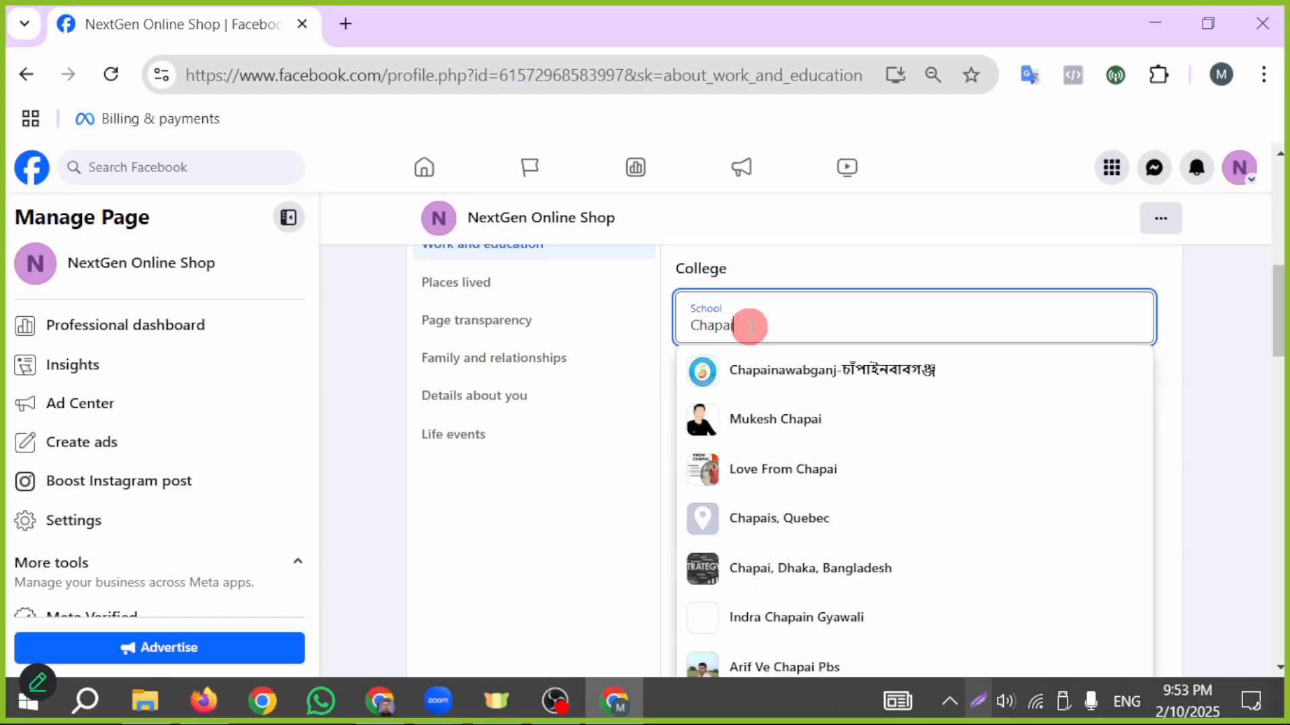
text(govt)
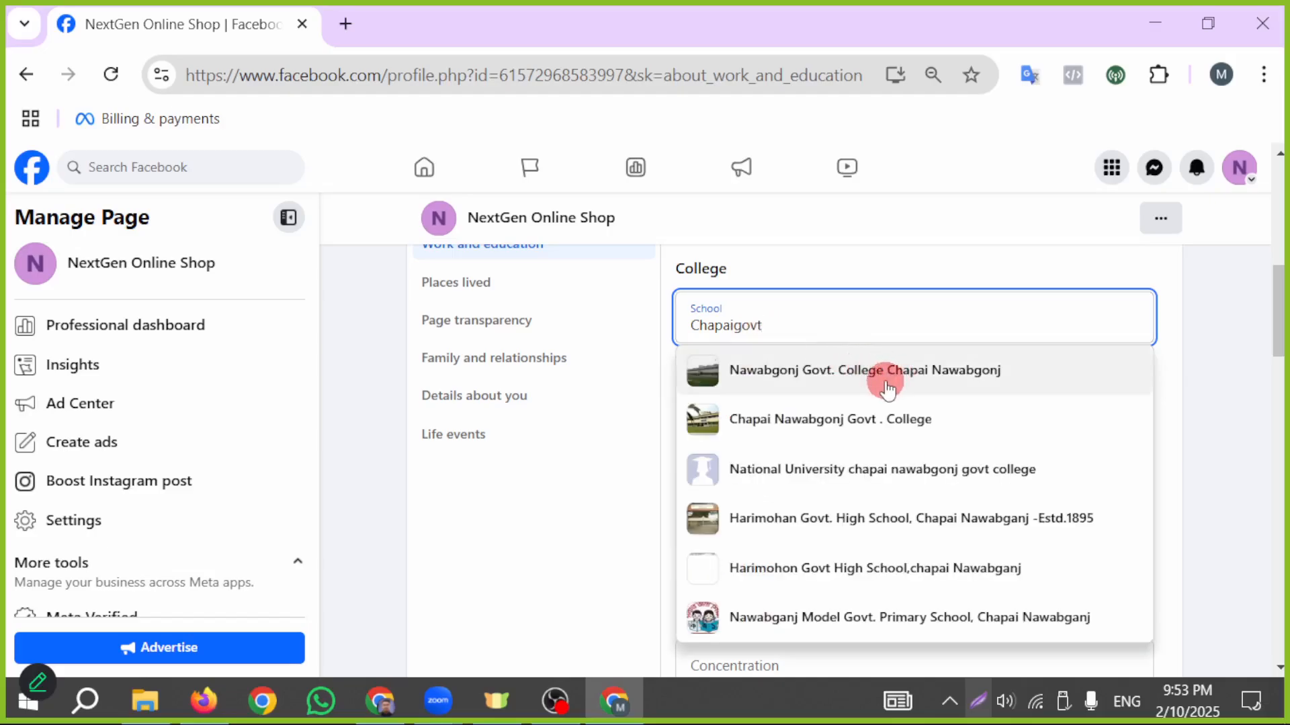
click(908, 422)
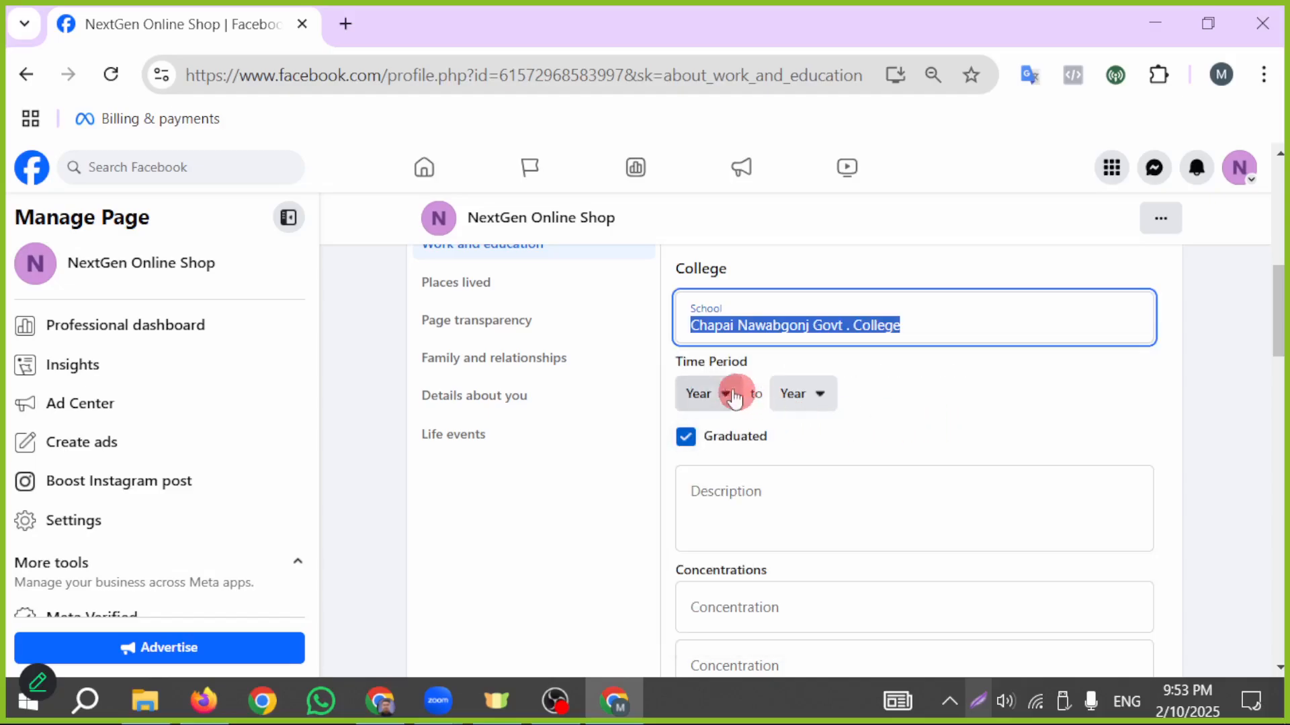
- Set the start of the college entry's time period to January 1, 2017
click(705, 396)
scroll(764, 564, down, 2)
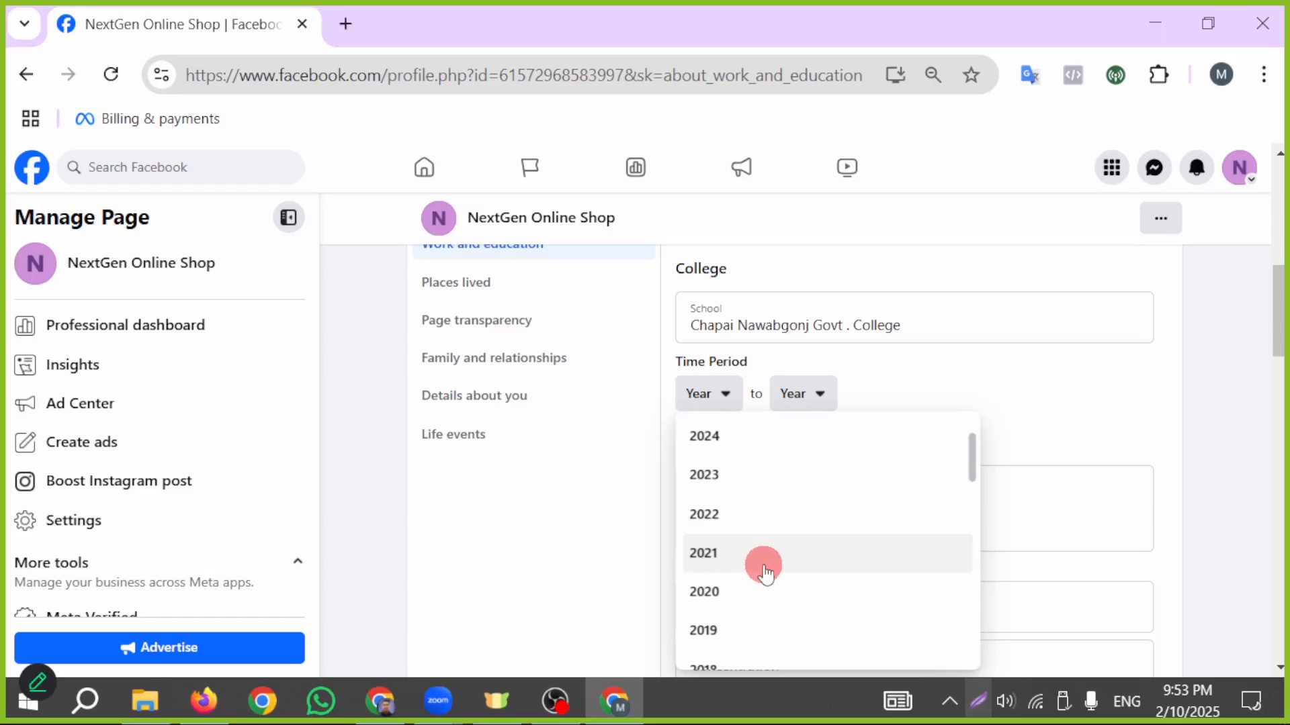
scroll(774, 567, down, 2)
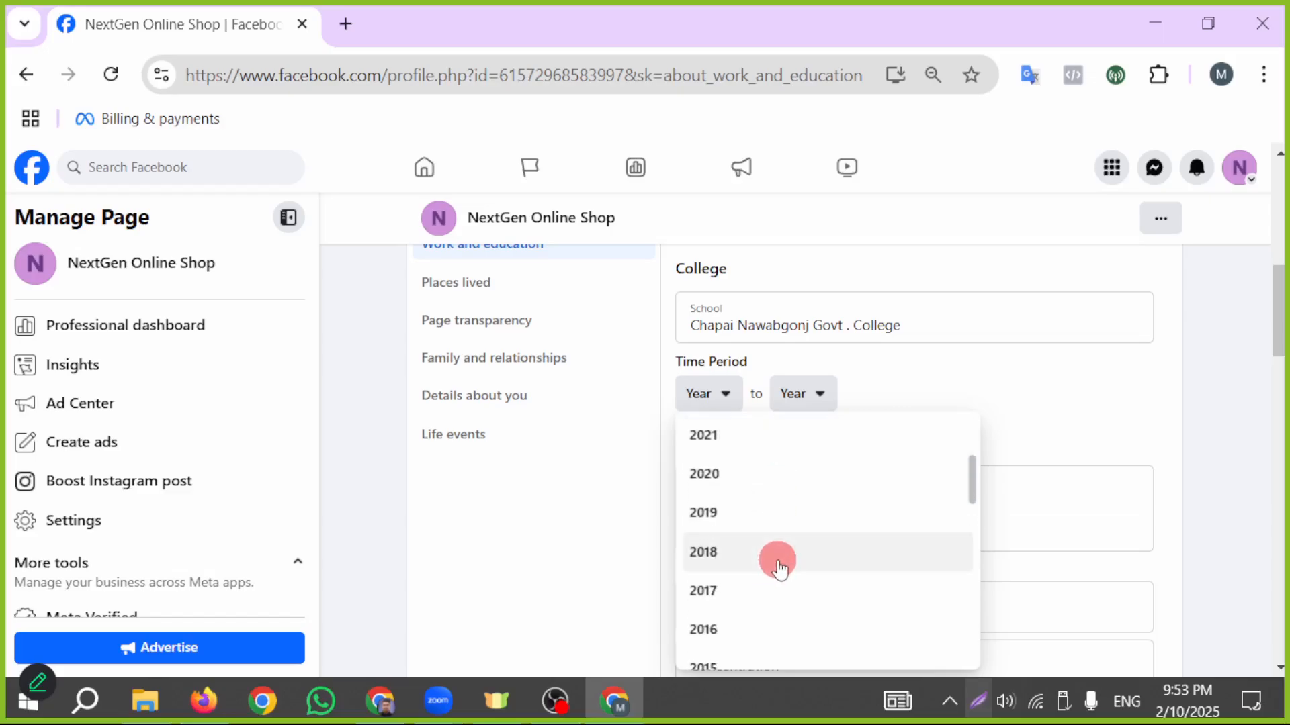
click(743, 587)
click(808, 395)
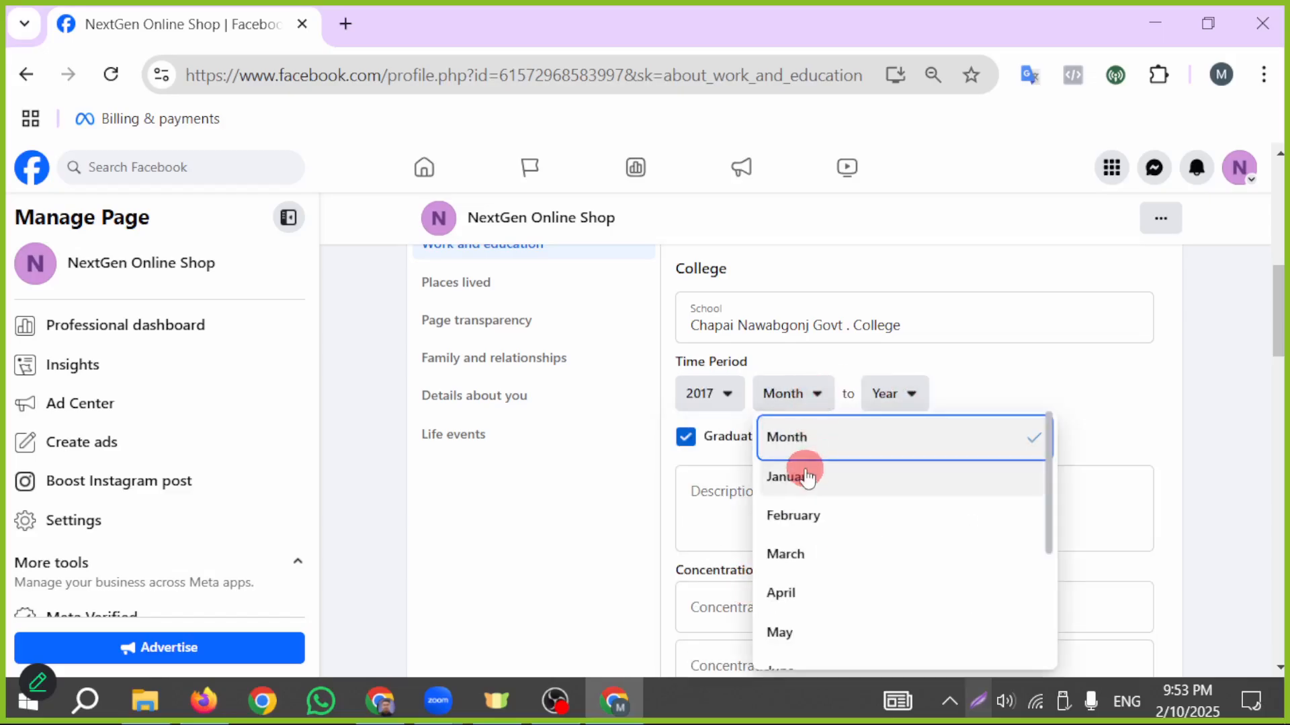
click(803, 470)
click(897, 397)
click(858, 489)
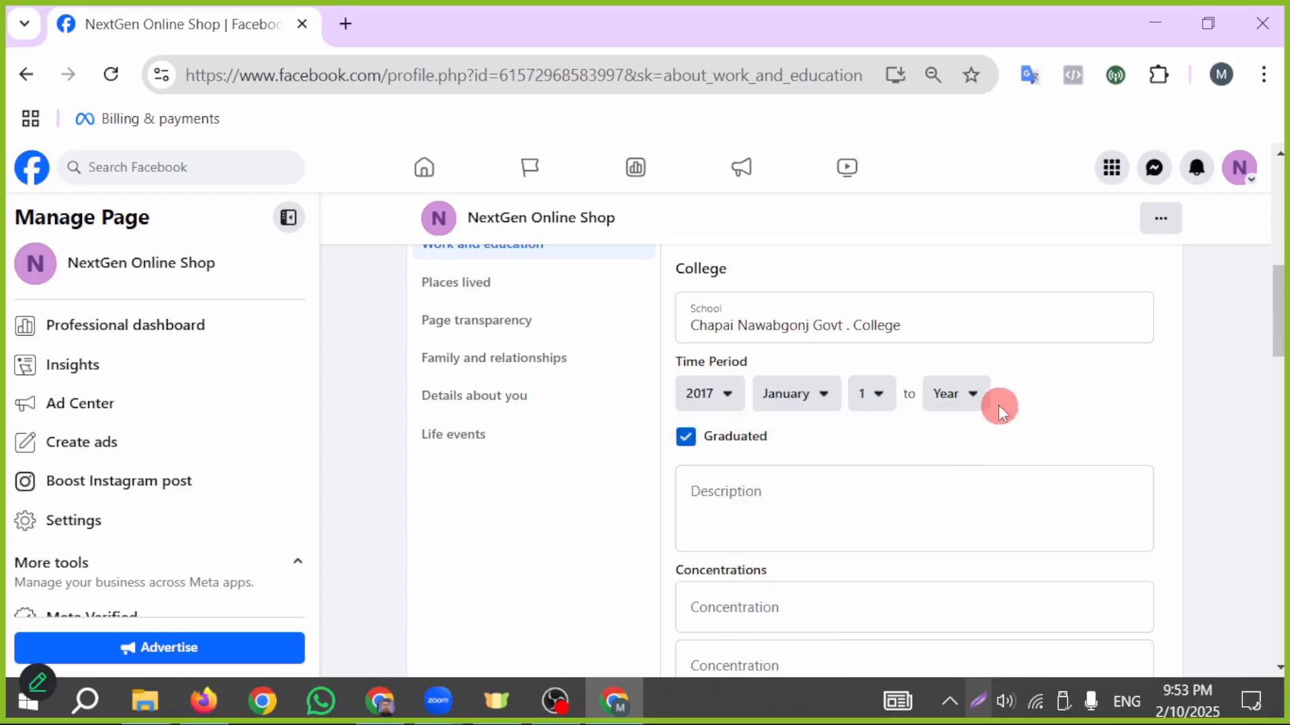
- Set the end of the college entry's time period to January 1, 2020
click(992, 403)
scroll(997, 594, down, 1)
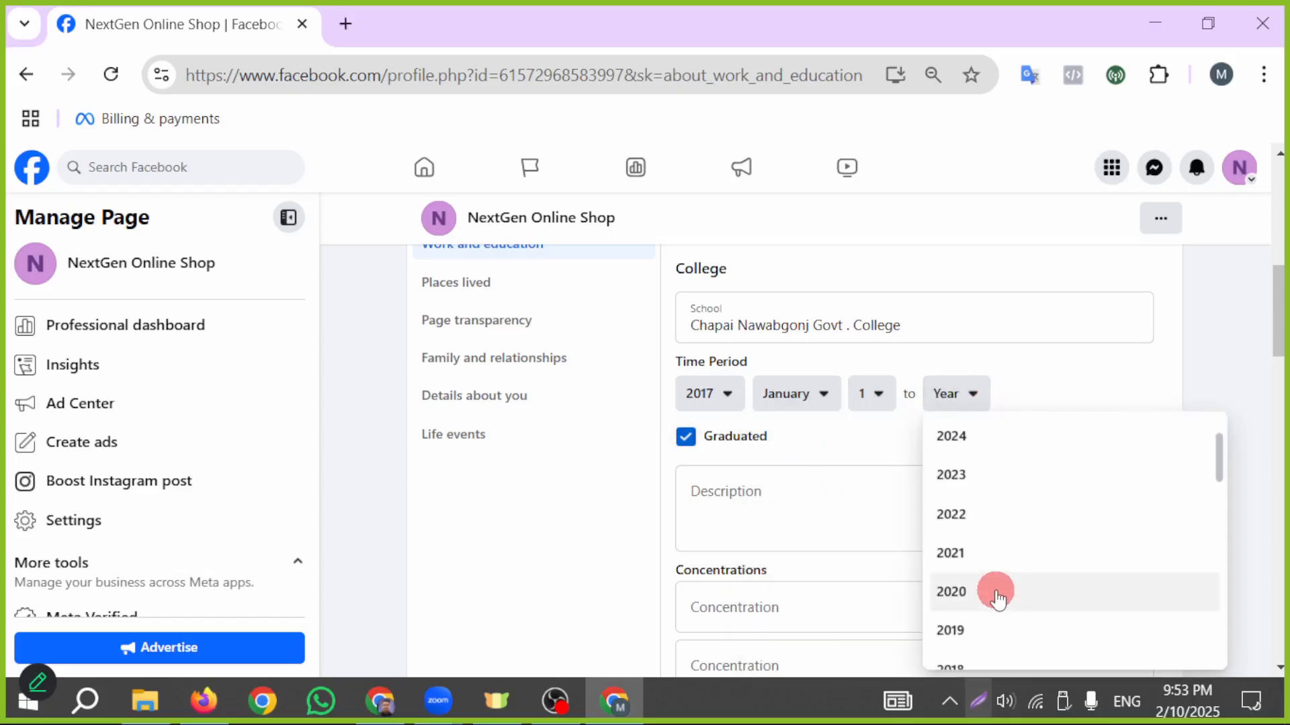
scroll(981, 530, up, 1)
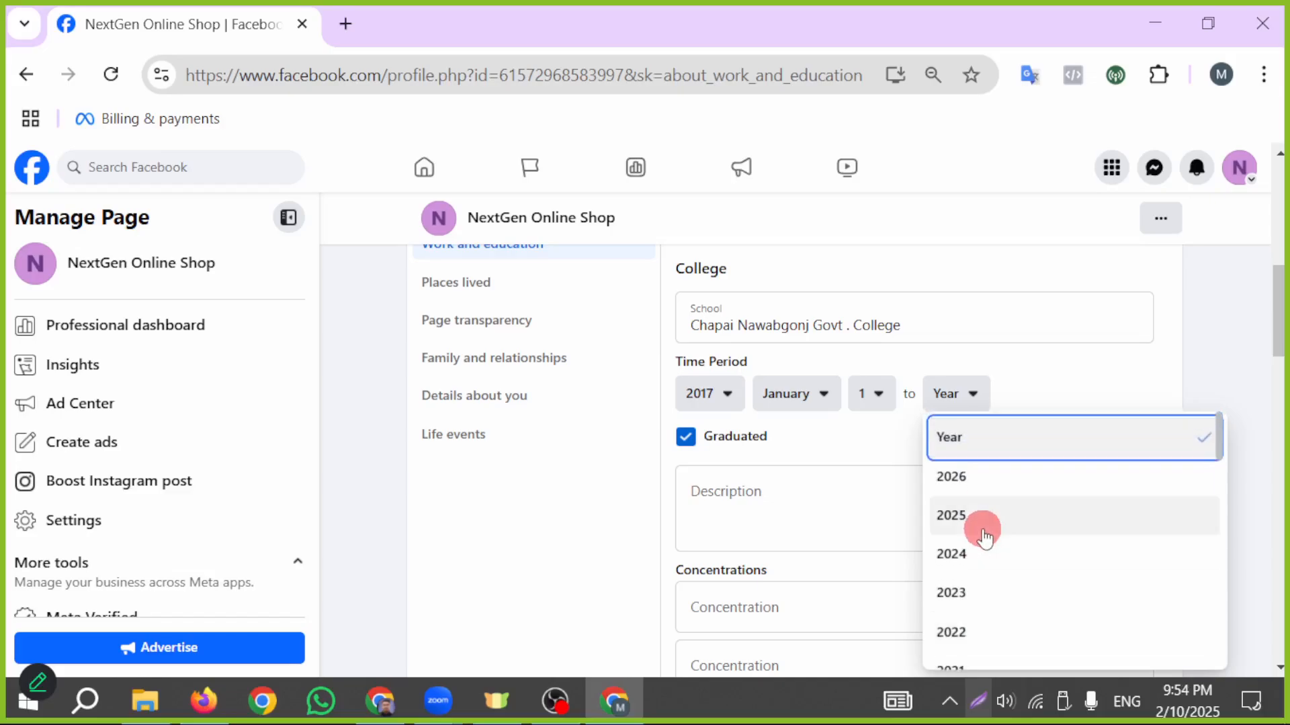
scroll(981, 530, down, 2)
click(976, 594)
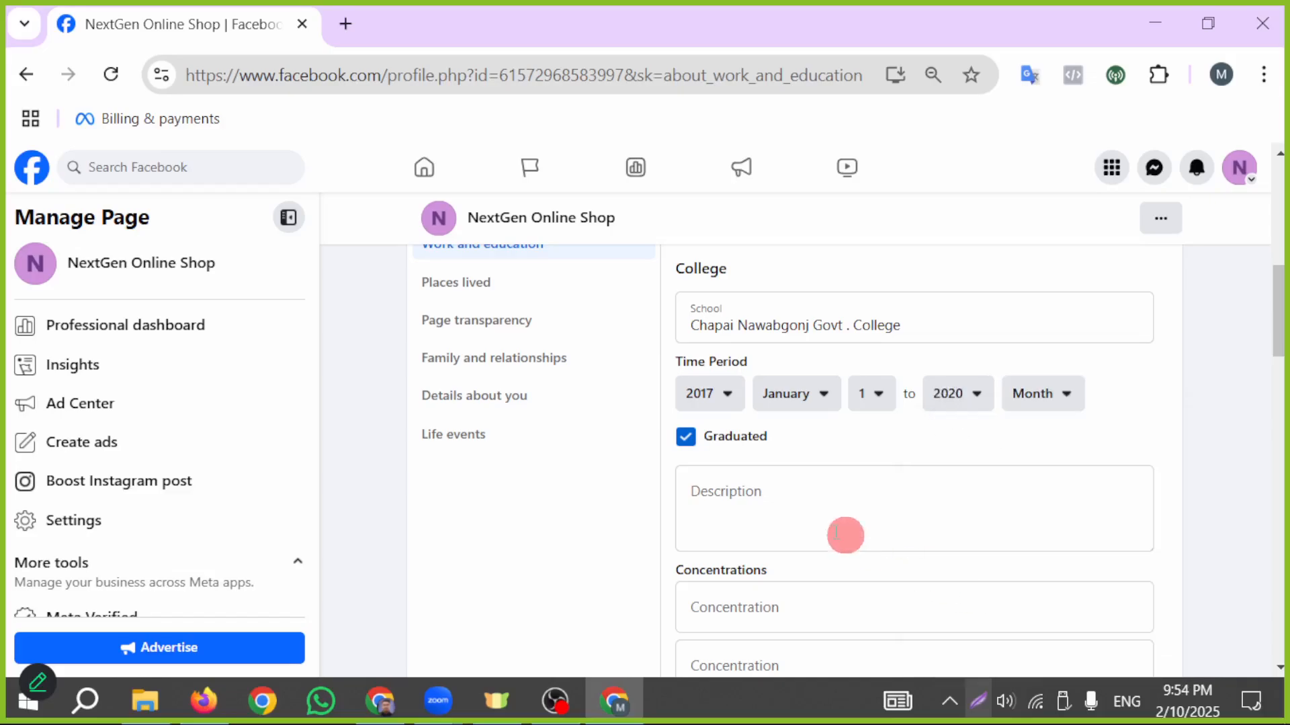
click(1067, 392)
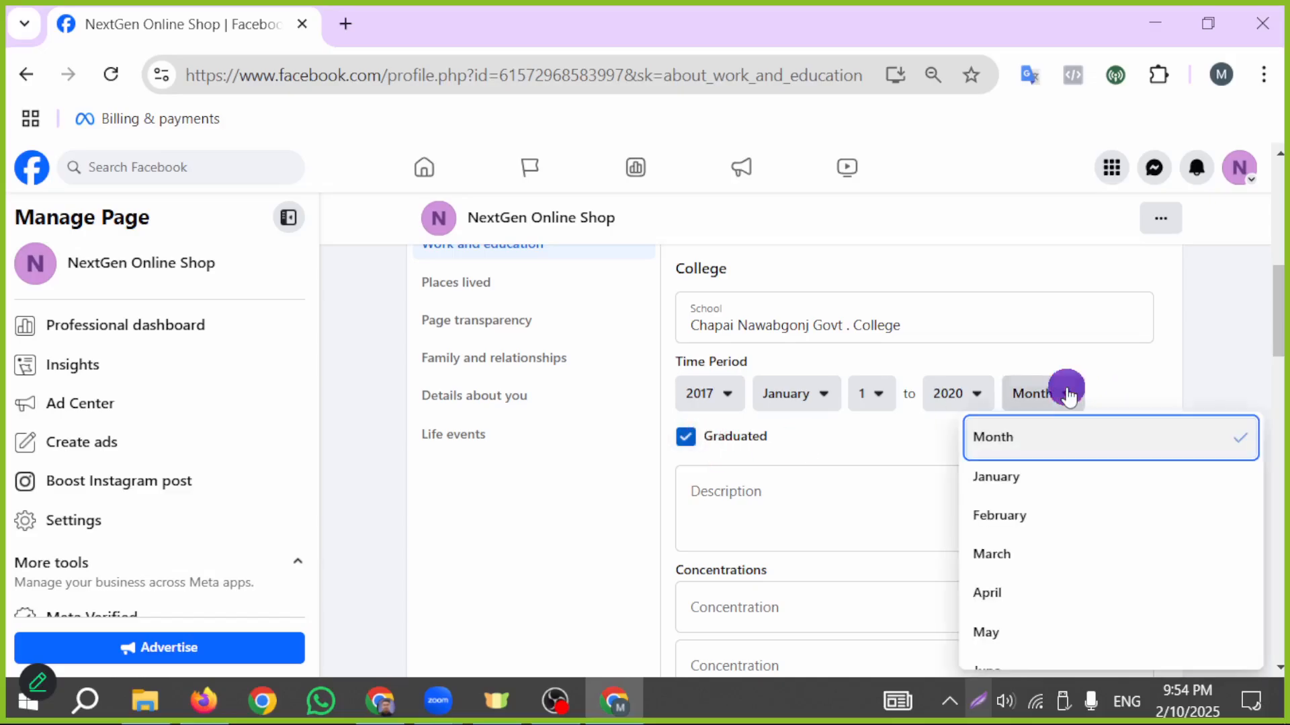
click(991, 475)
click(882, 436)
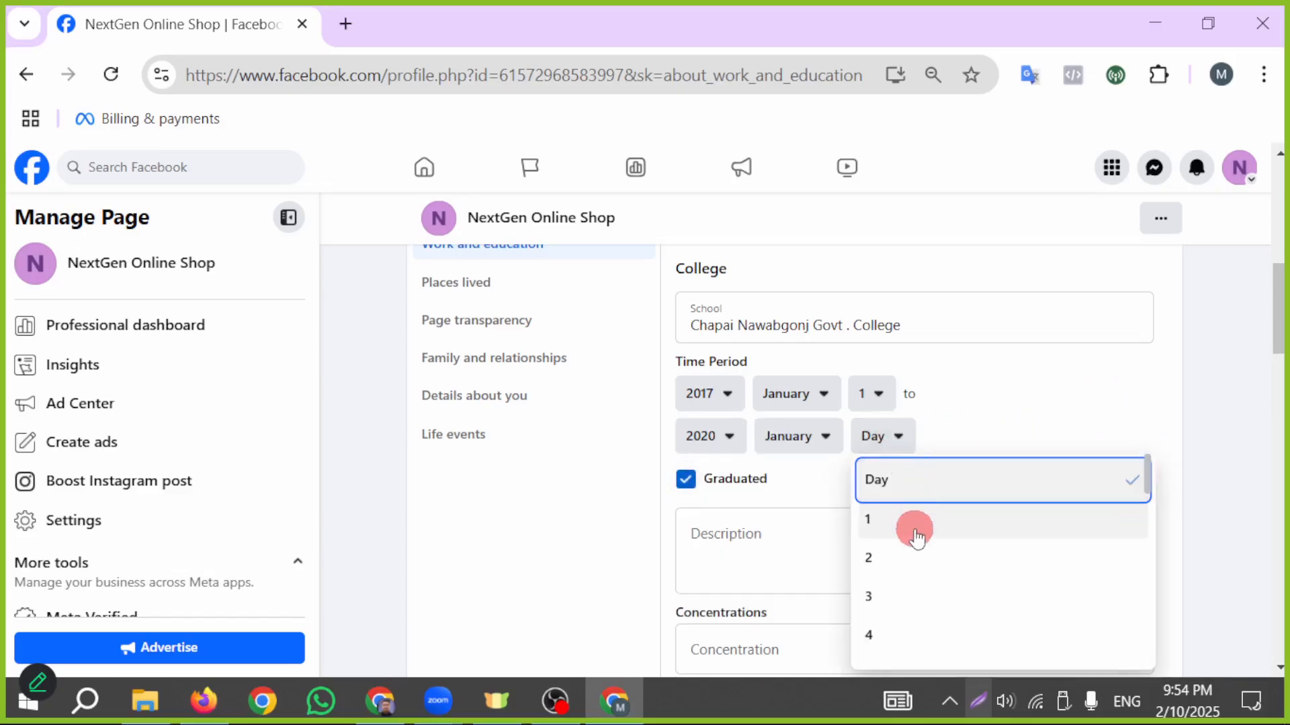
click(911, 529)
- Save the college entry with description, concentrations and degree left empty, without sharing it on News Feed
scroll(885, 542, down, 2)
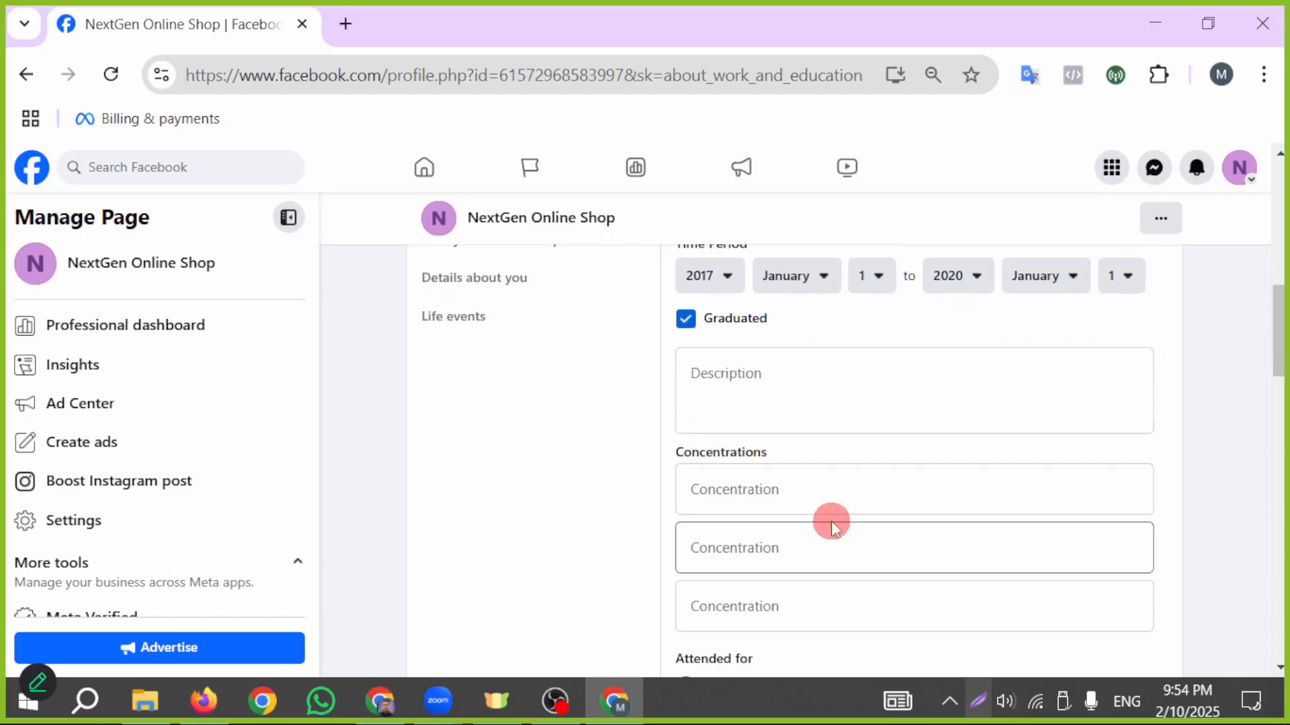
click(765, 388)
scroll(760, 419, down, 2)
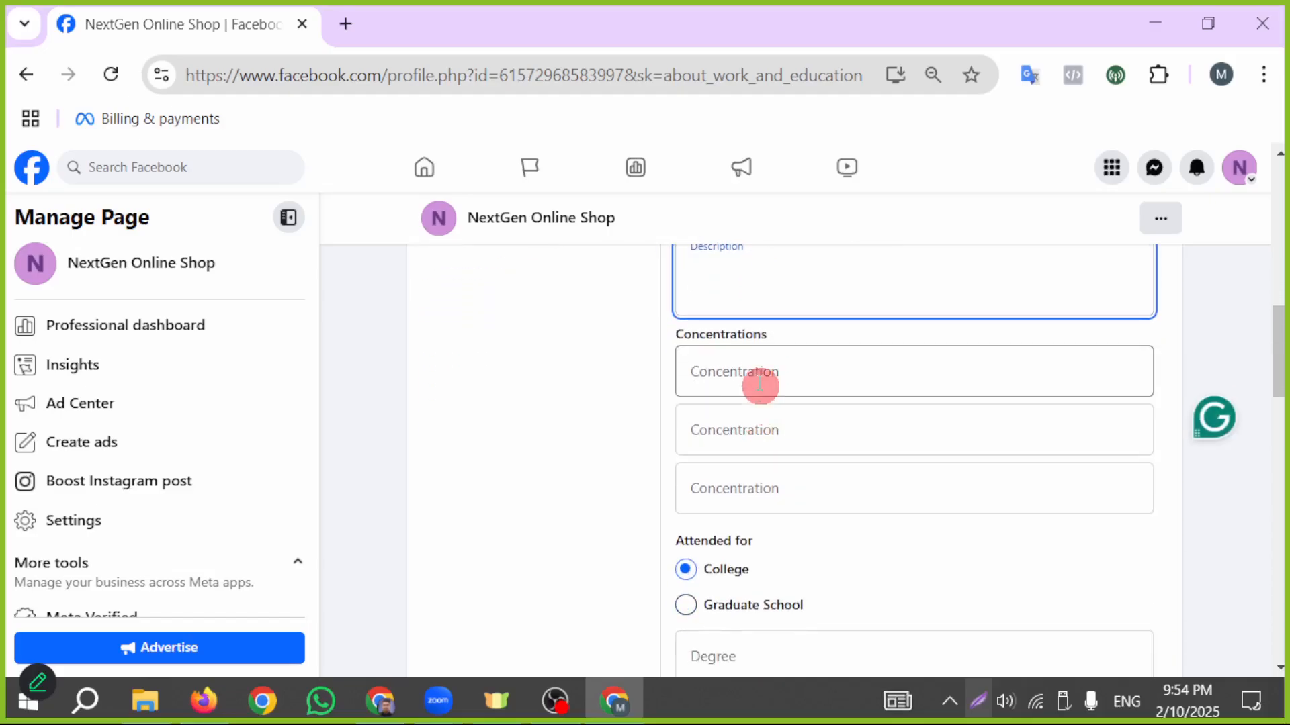
click(752, 381)
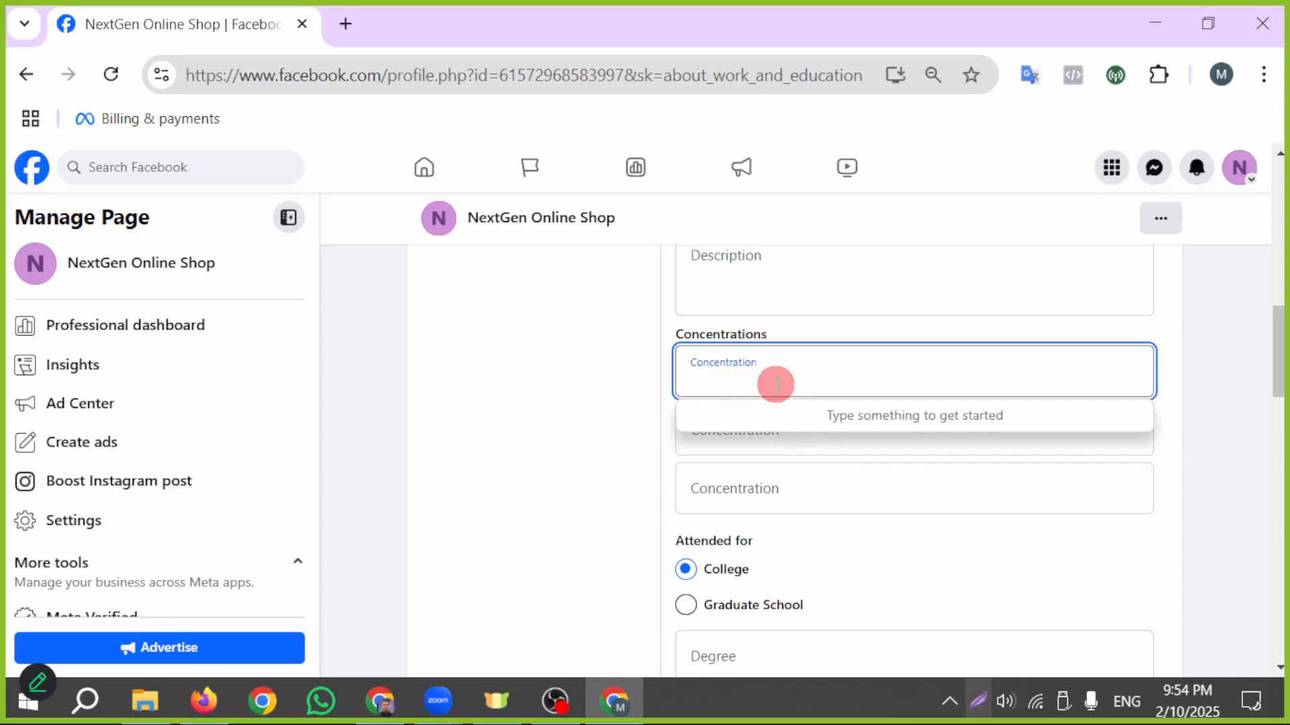
click(931, 541)
scroll(937, 512, down, 4)
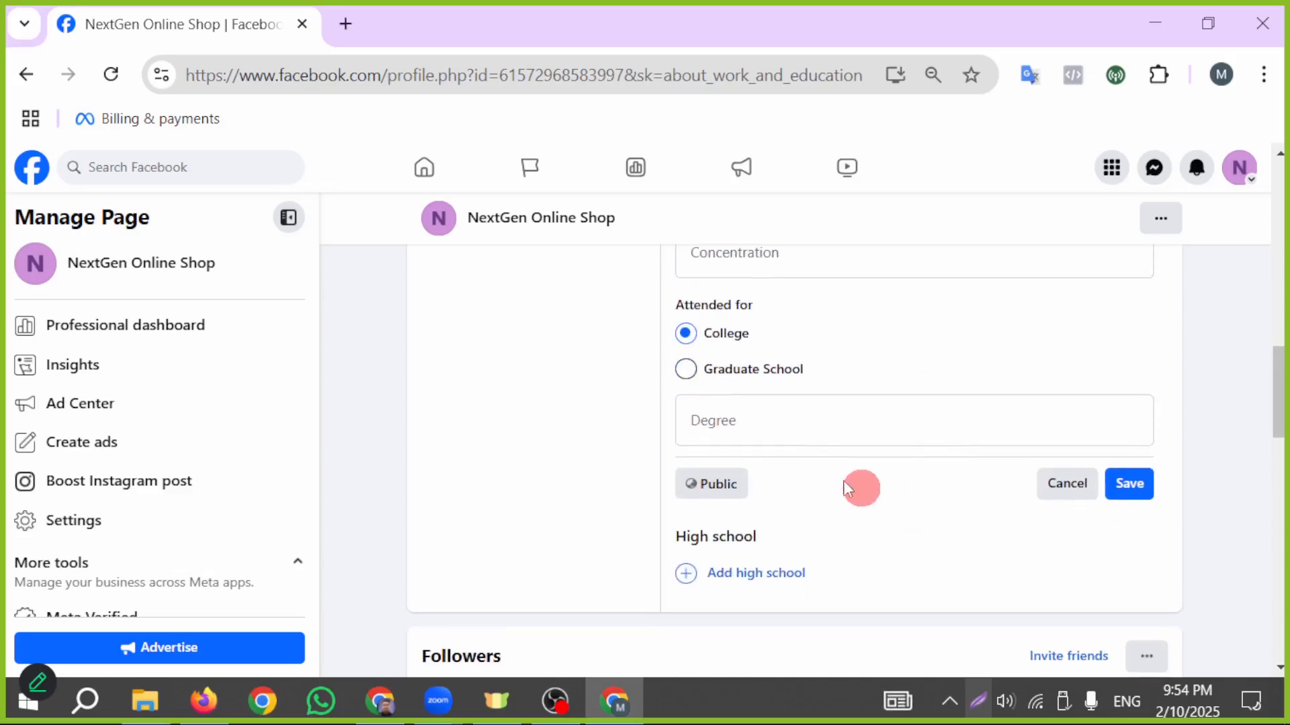
click(1129, 484)
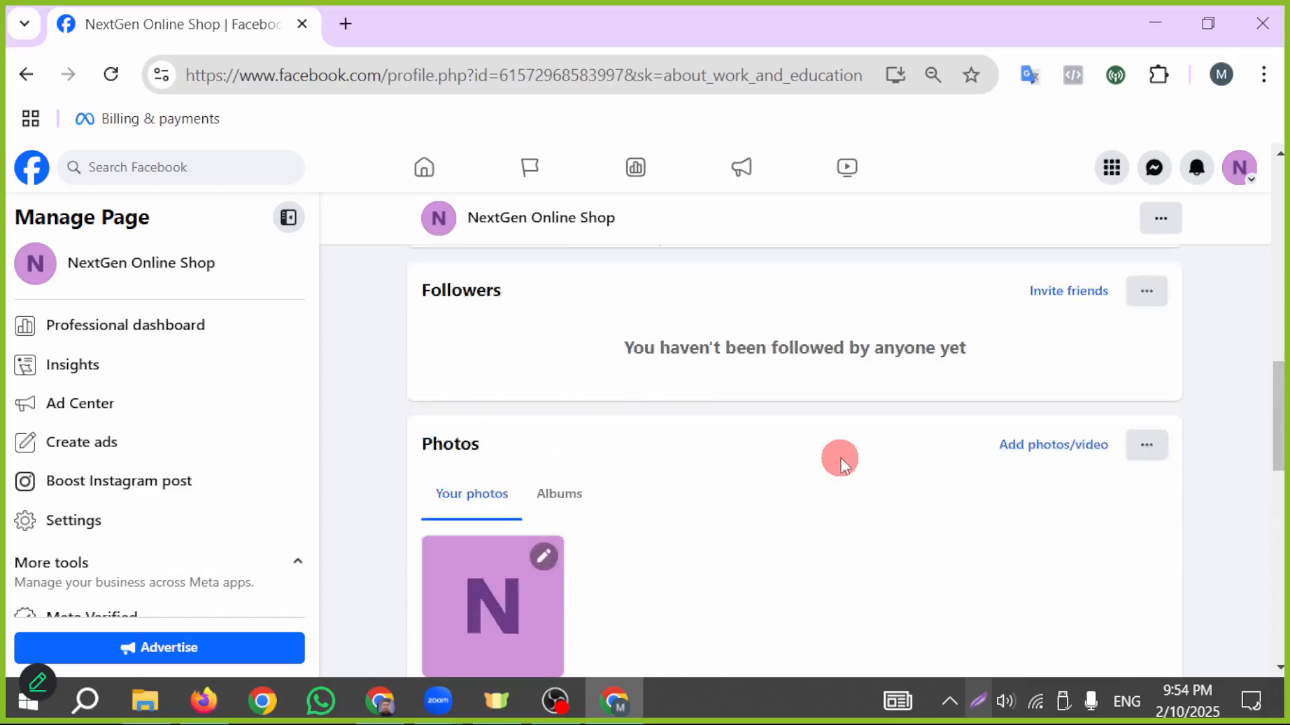
click(1013, 435)
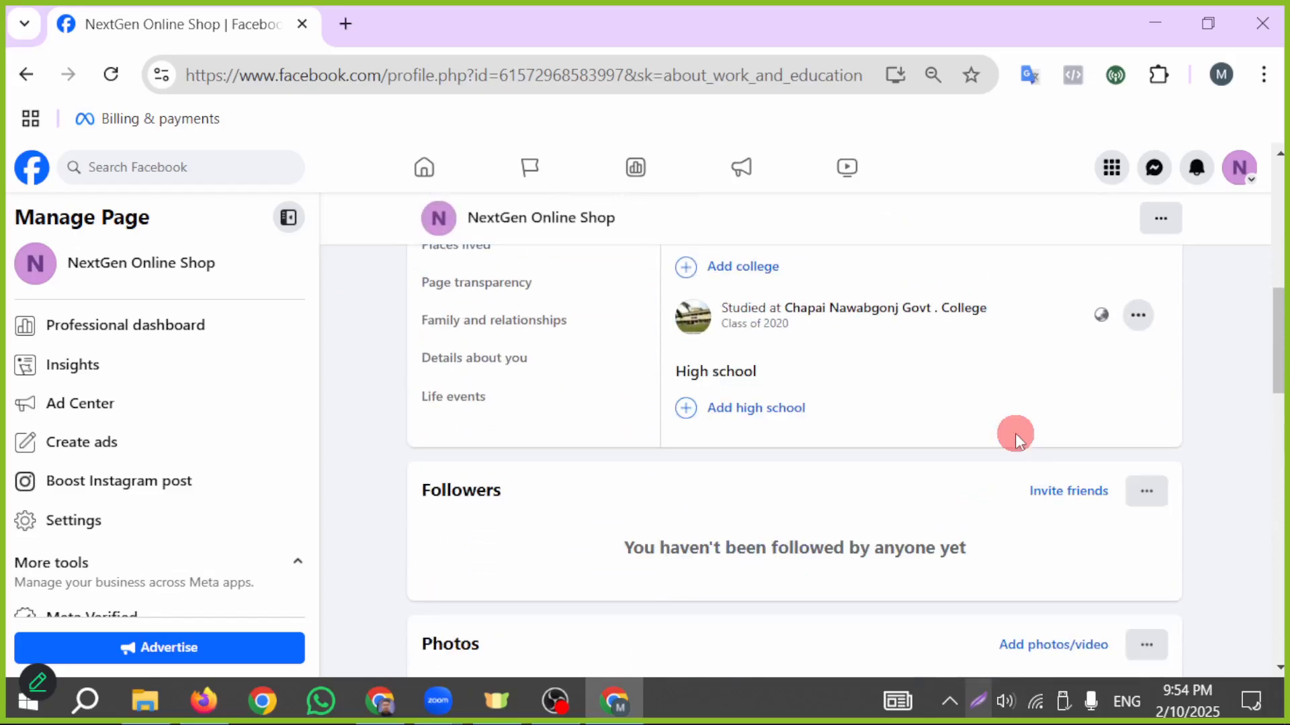
- Add Rajshahi as the current city in the Page's Places lived section and save it
scroll(972, 449, up, 1)
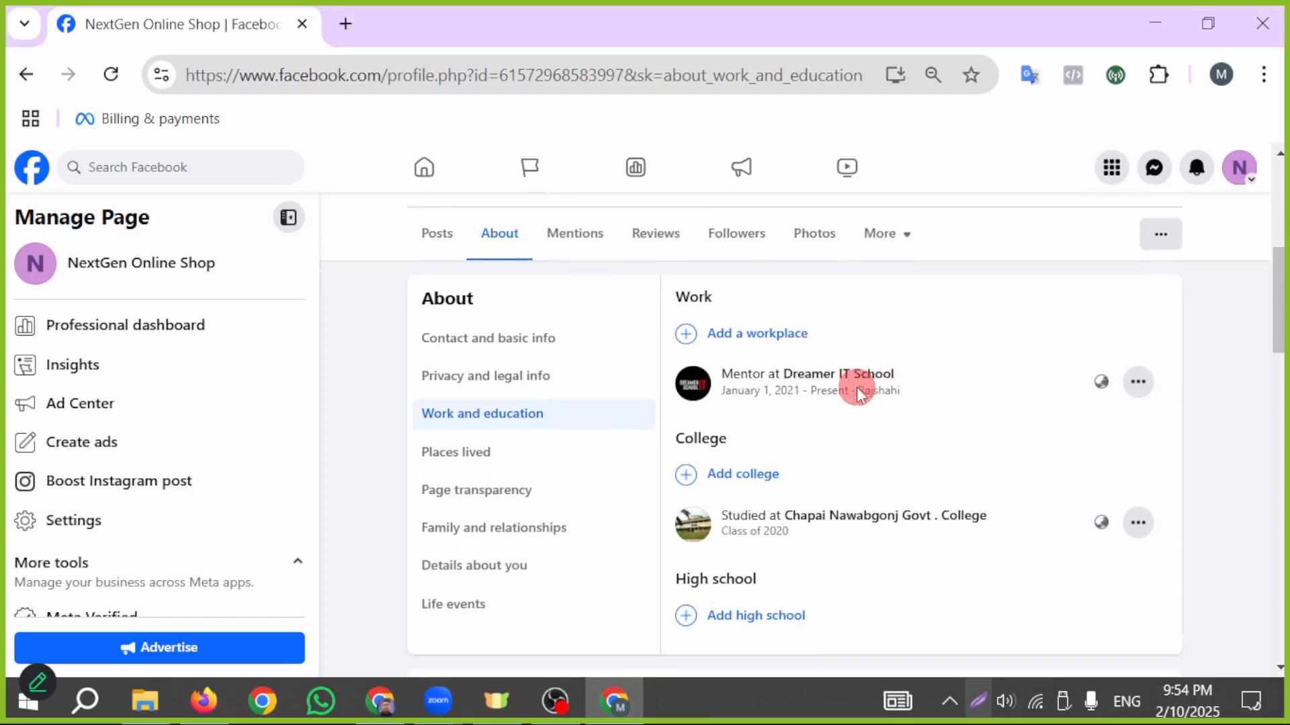
scroll(857, 386, down, 2)
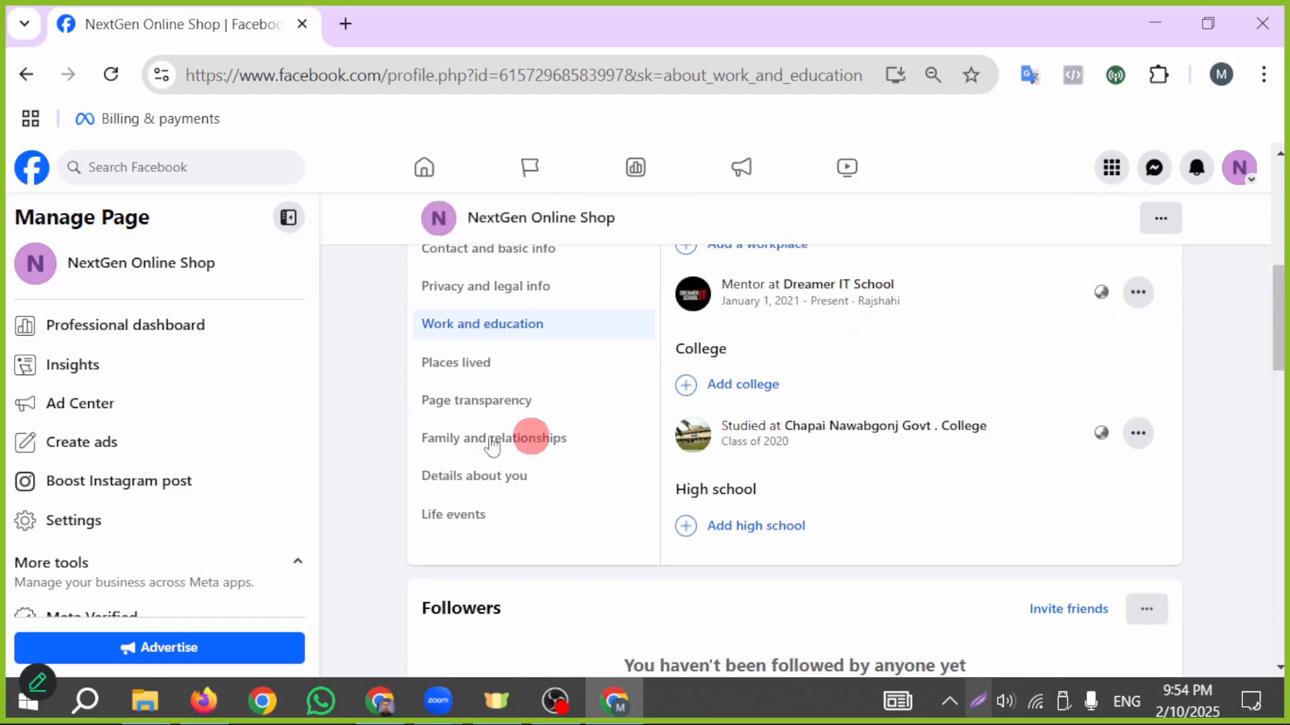
click(482, 369)
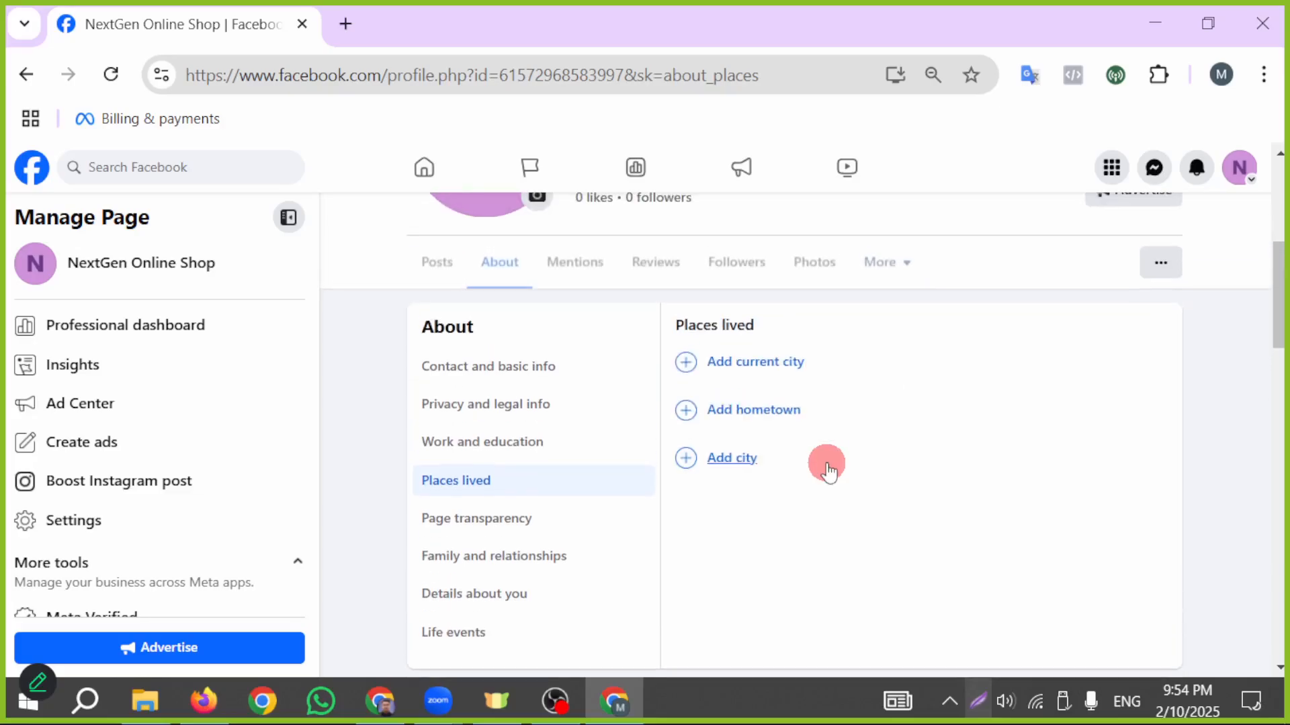
click(777, 363)
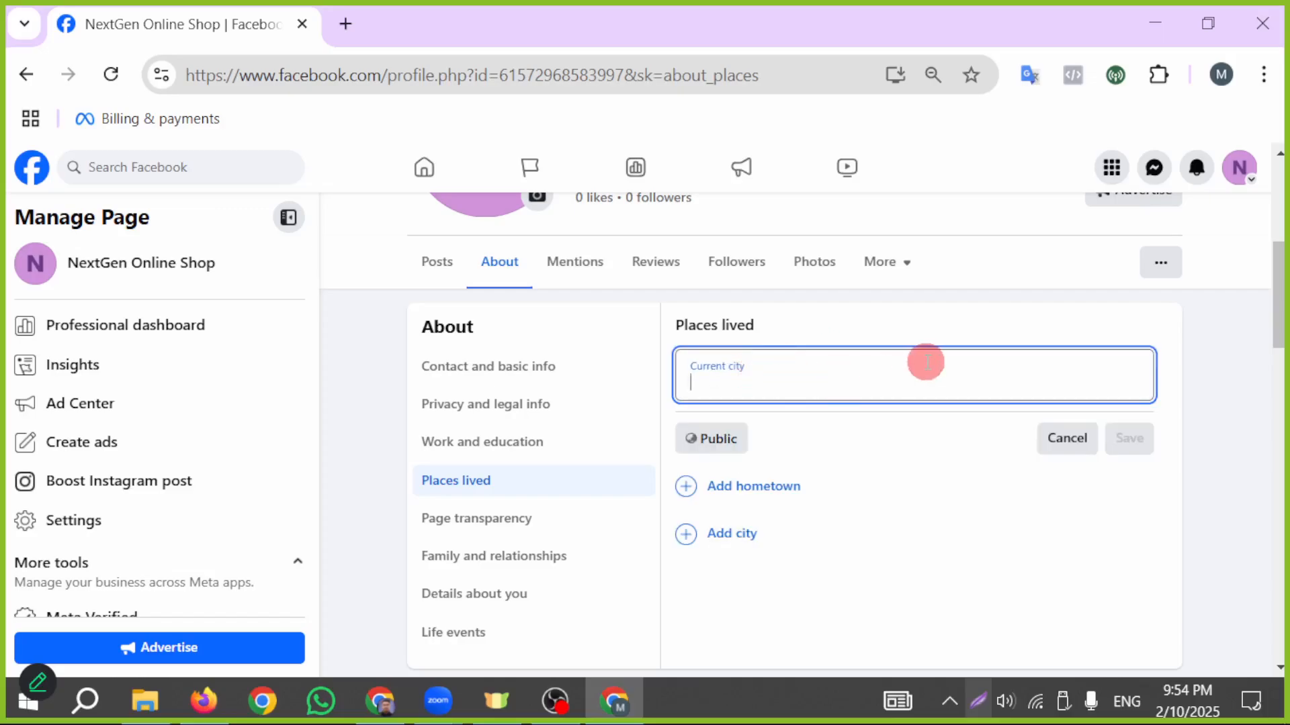
text(Rajs)
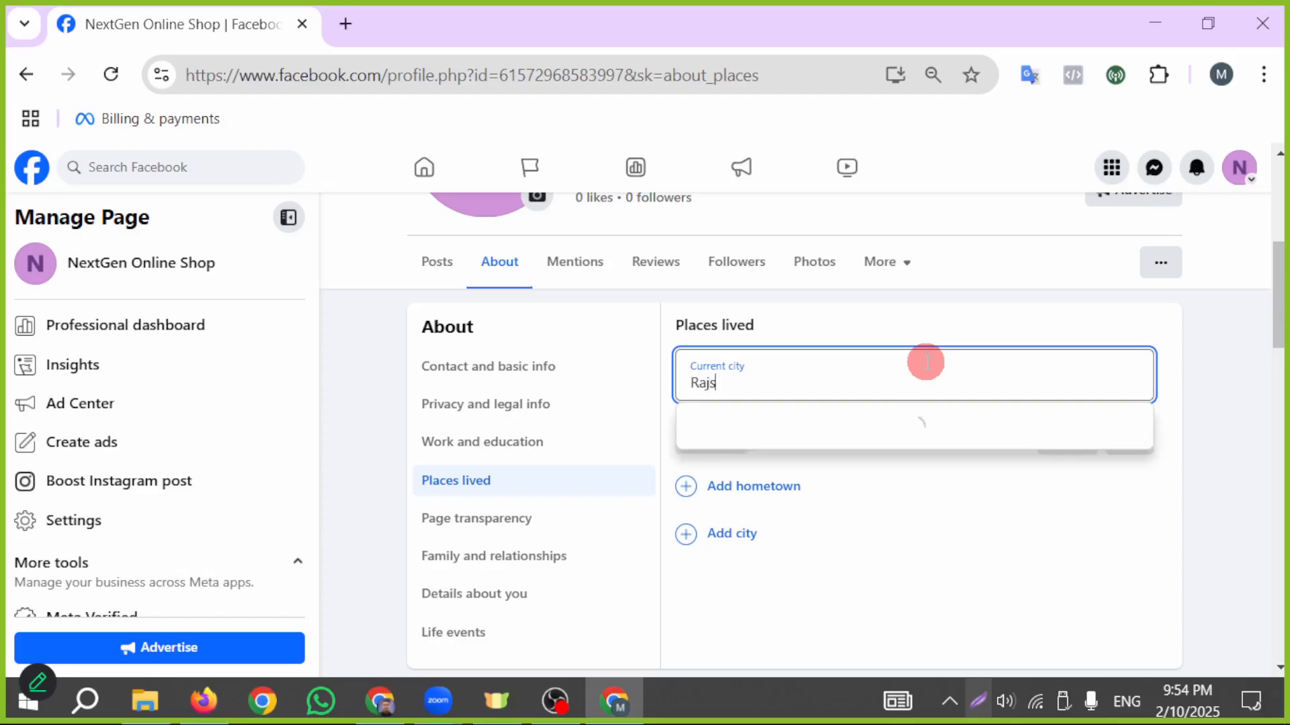
text(hahi)
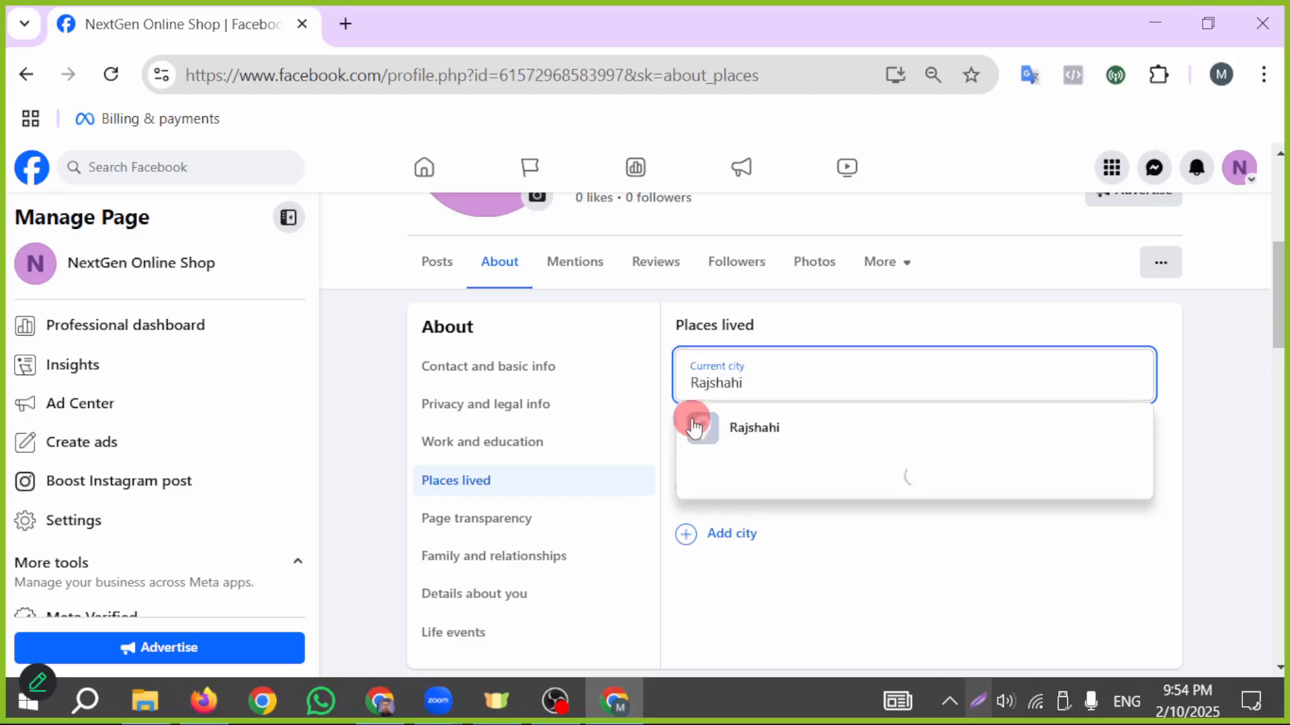
click(757, 427)
click(1131, 443)
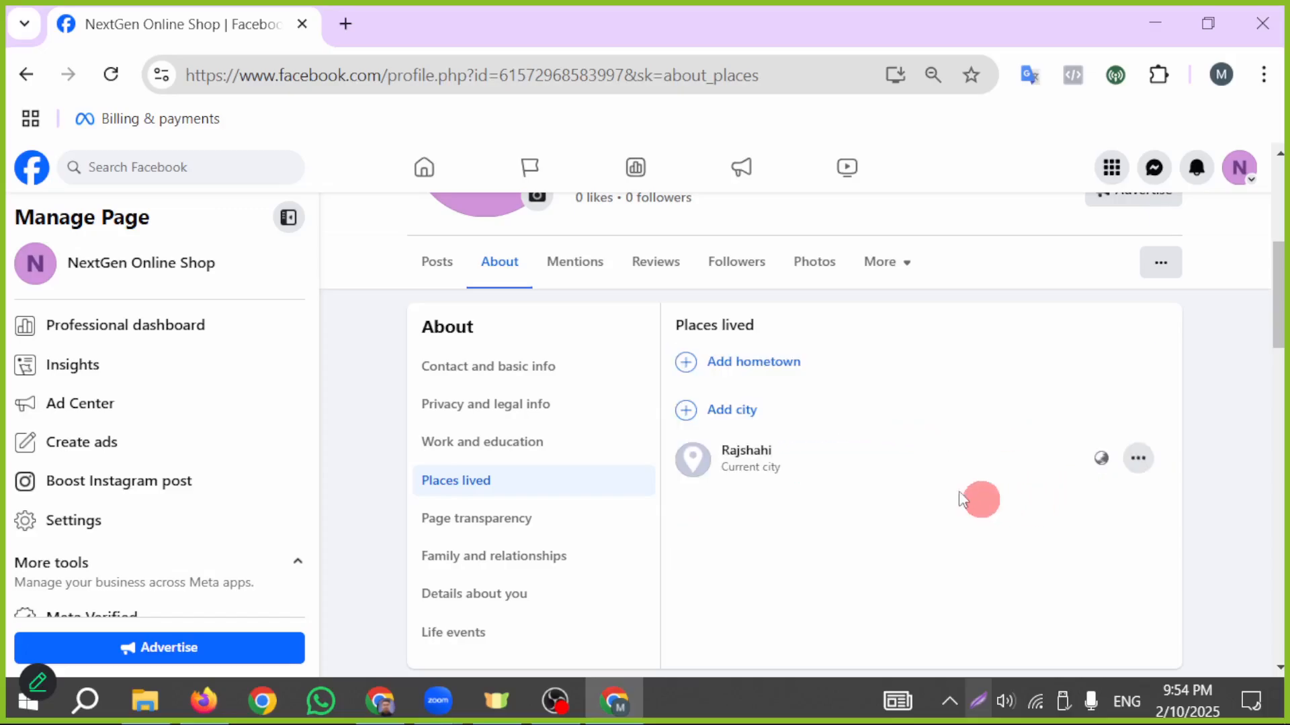
- Add Chapainagar, Rājshāhi, Bangladesh as the hometown in the Page's Places lived section and save it
click(763, 364)
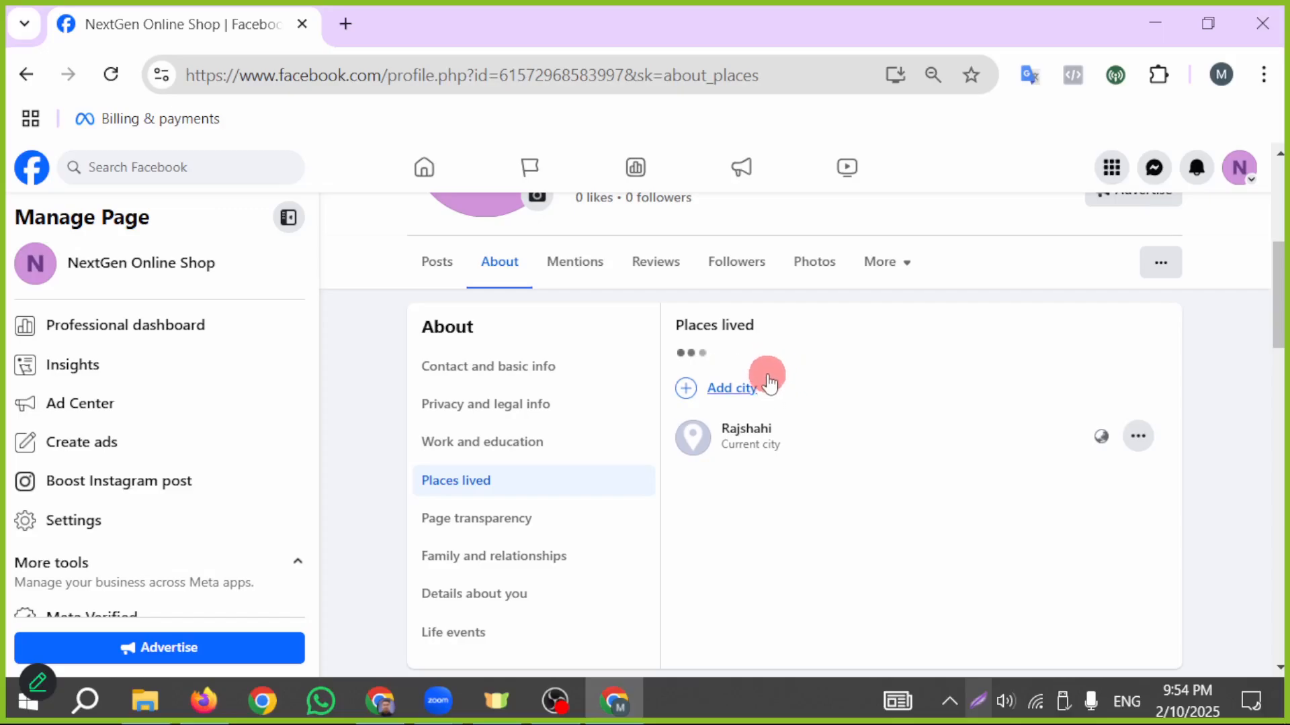
text(C)
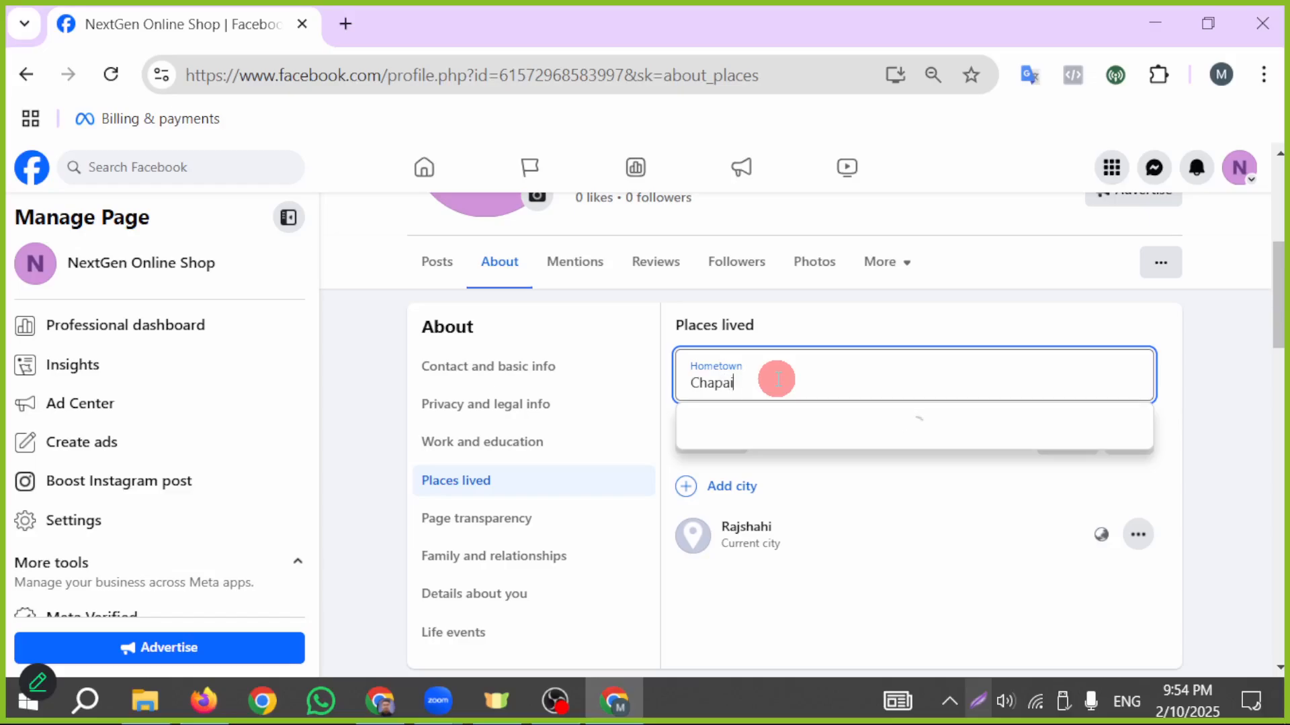
text(hapai)
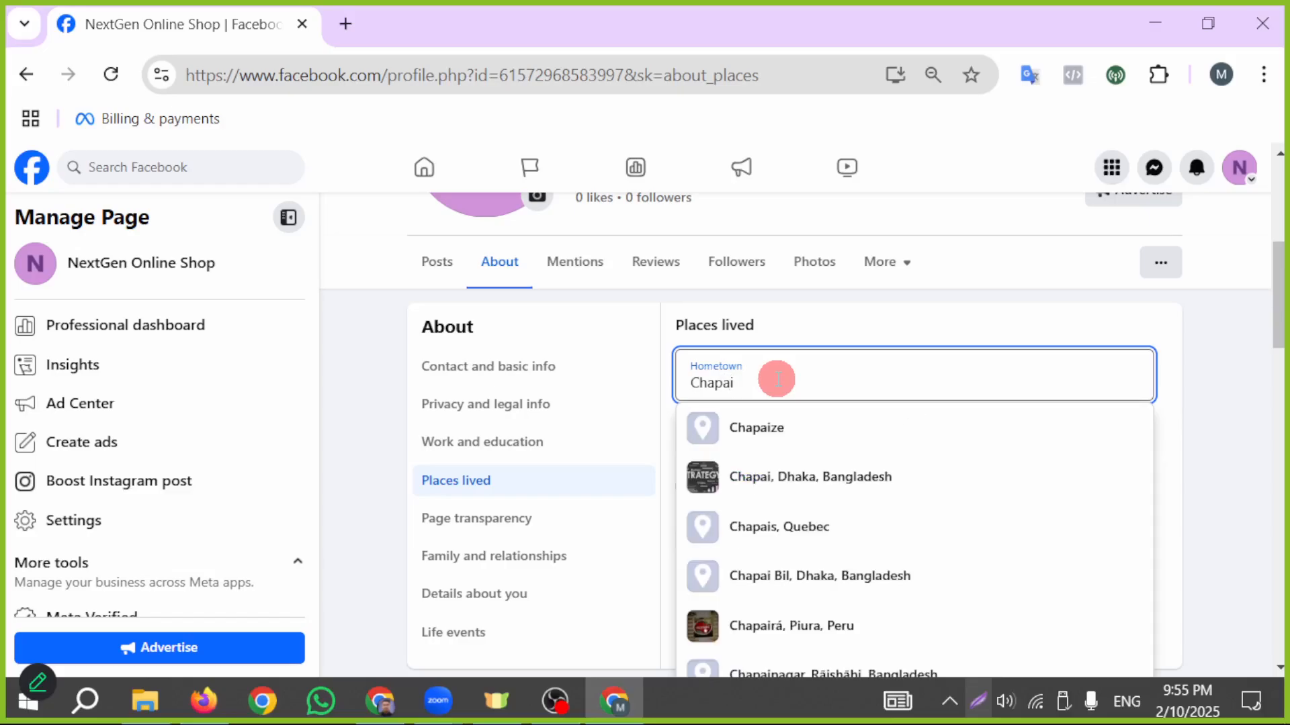
text(n)
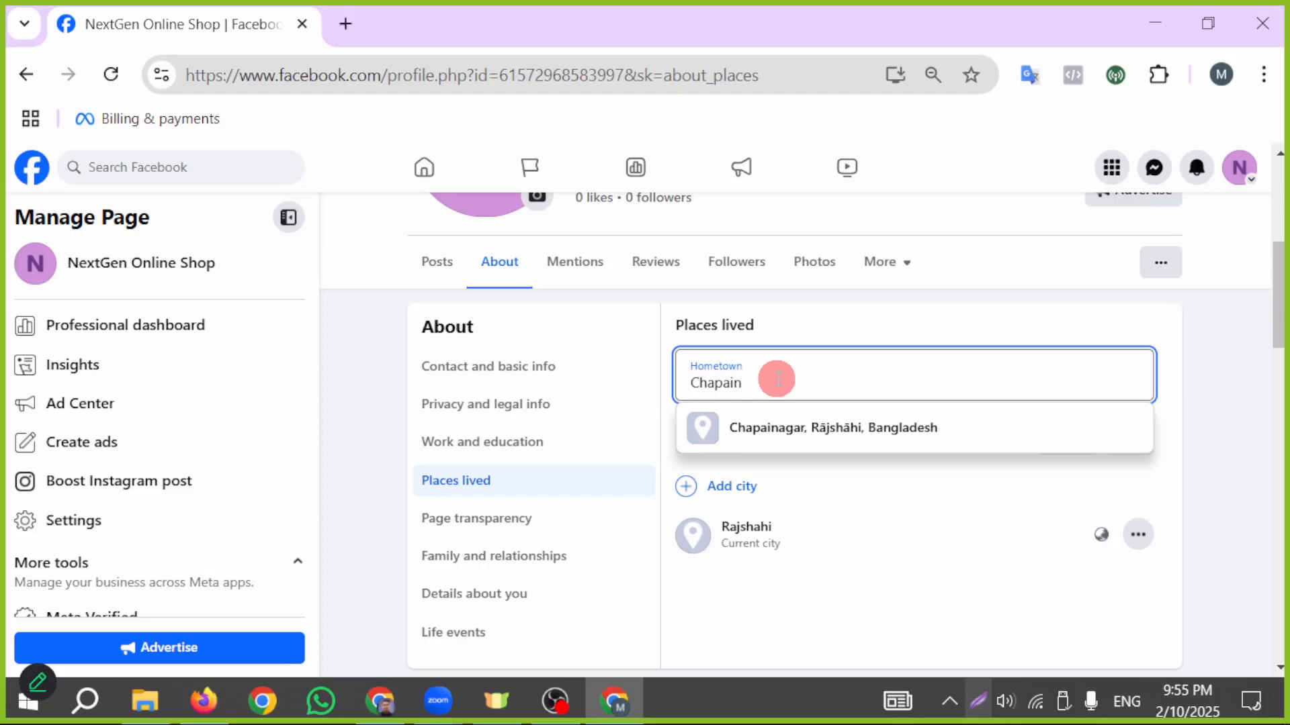
key(BackSpace)
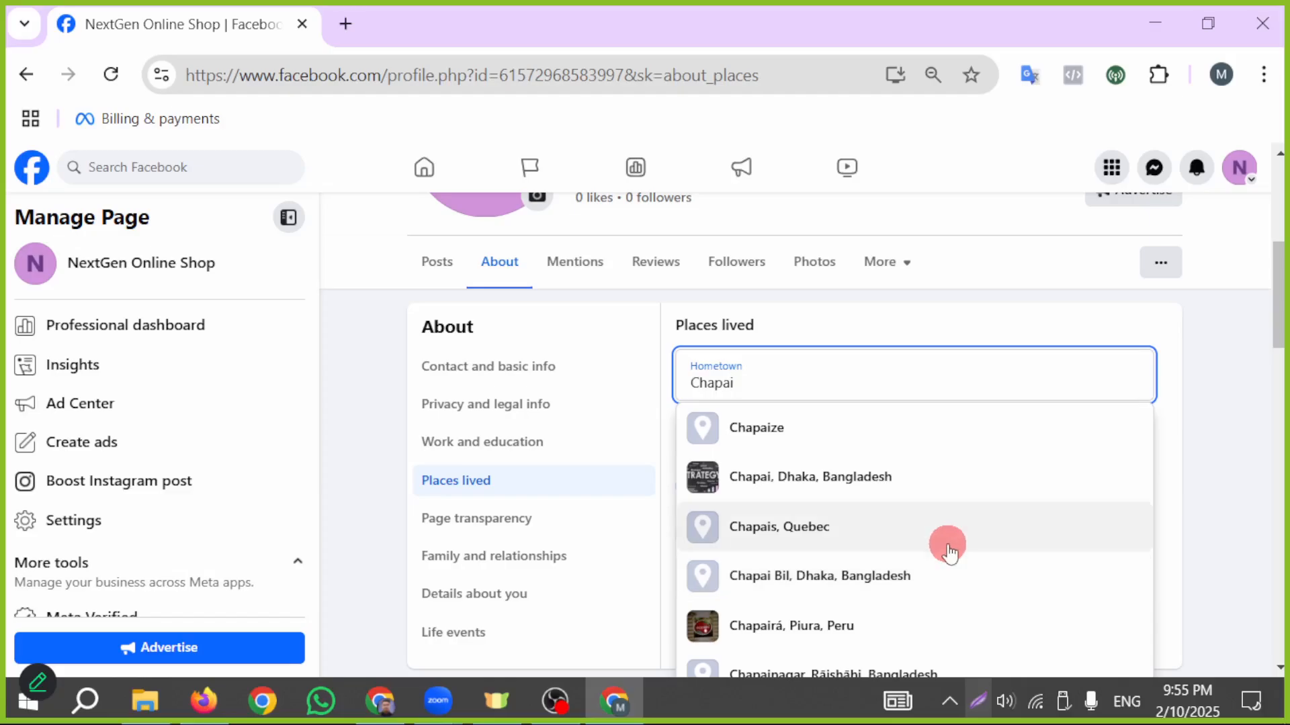
click(894, 669)
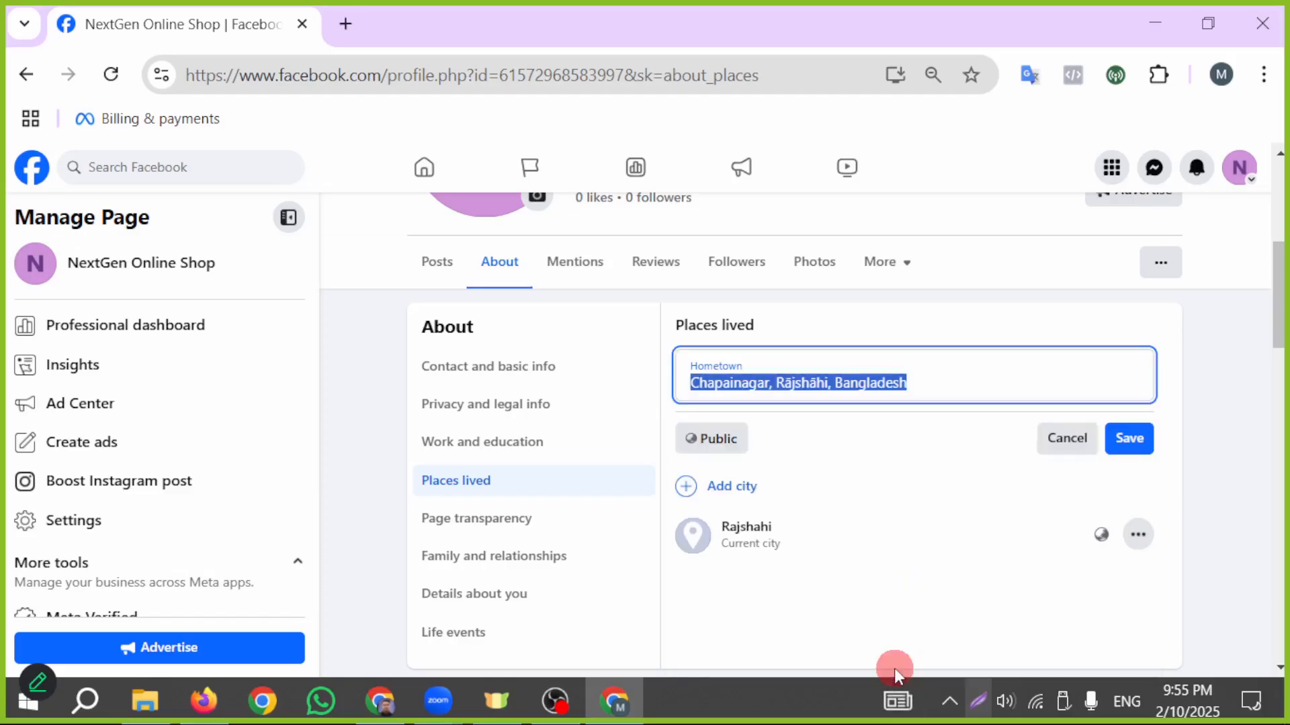
click(1139, 439)
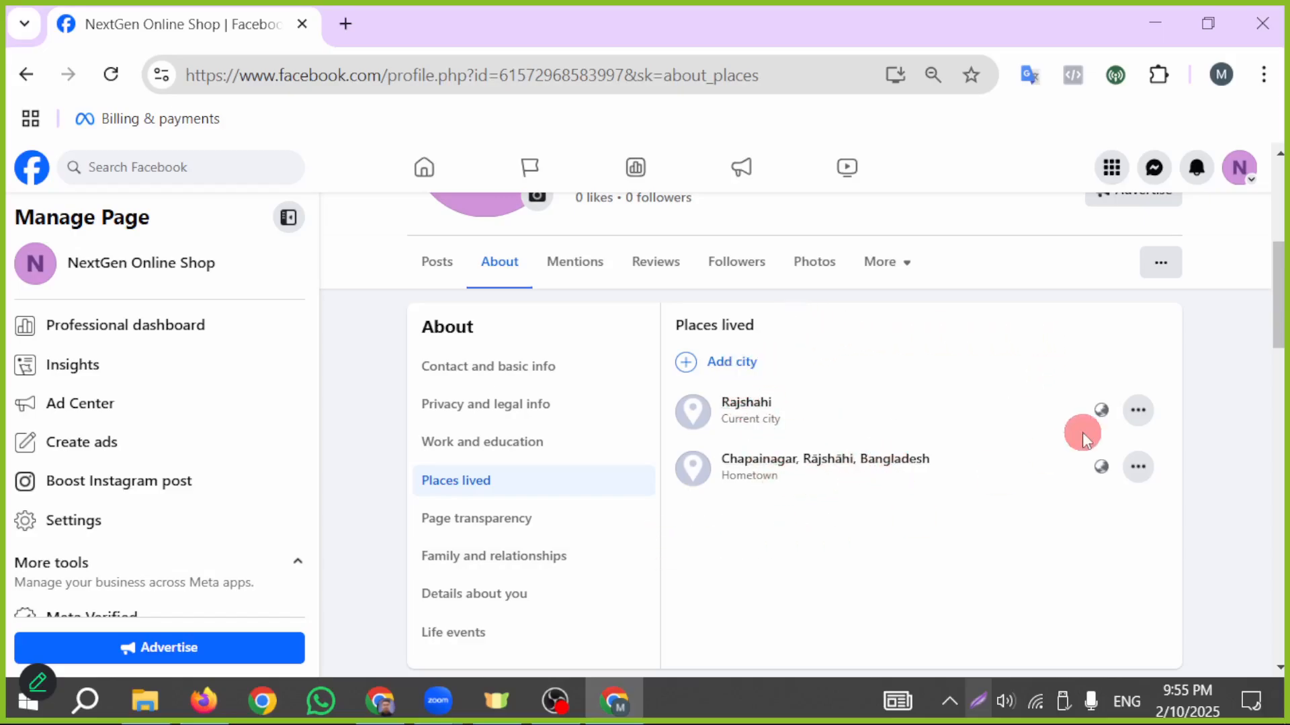
- Review the Page transparency section, including the Page ID, creation date, admin info and ad status
scroll(1080, 420, down, 2)
click(509, 403)
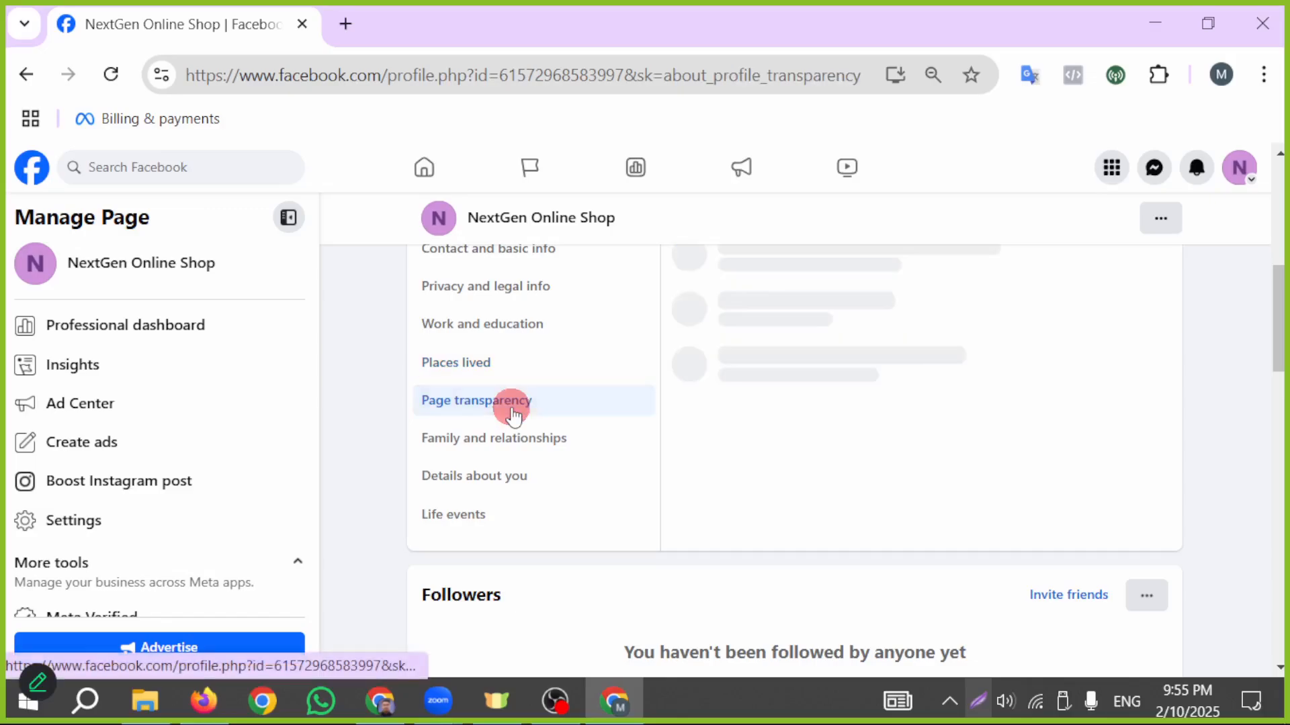
scroll(815, 461, up, 3)
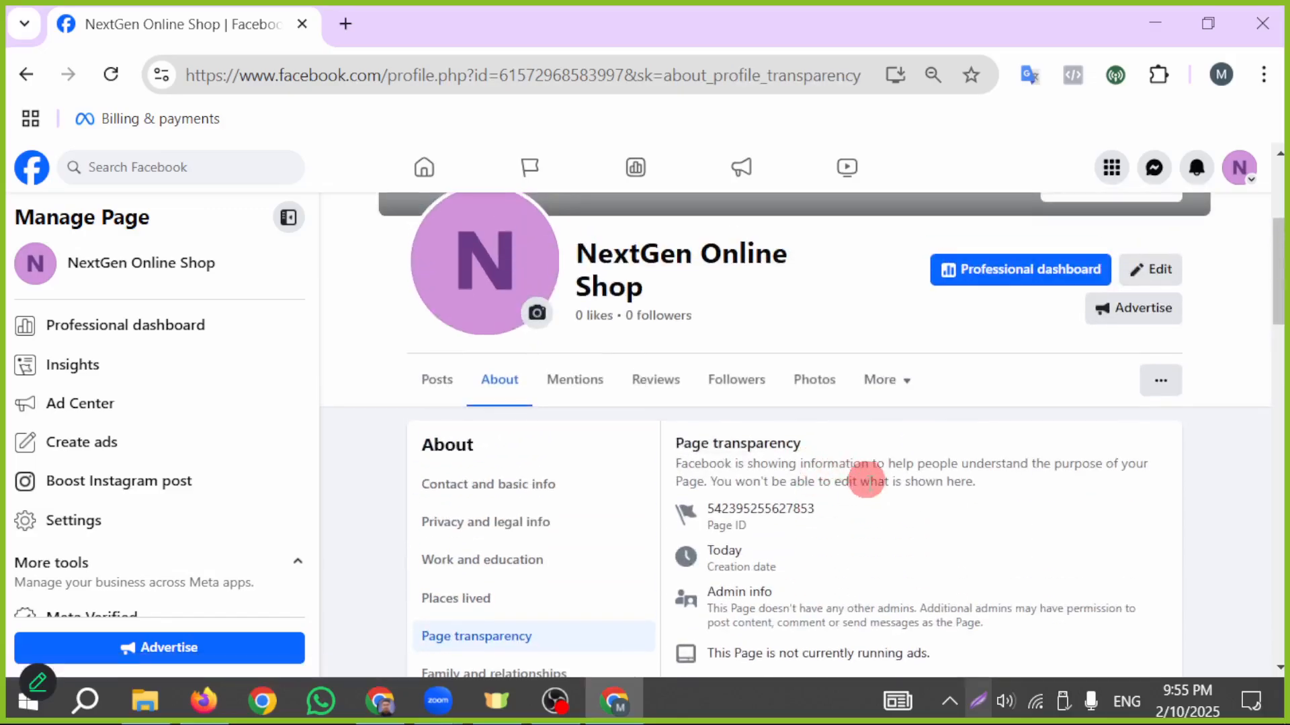
scroll(876, 446, down, 2)
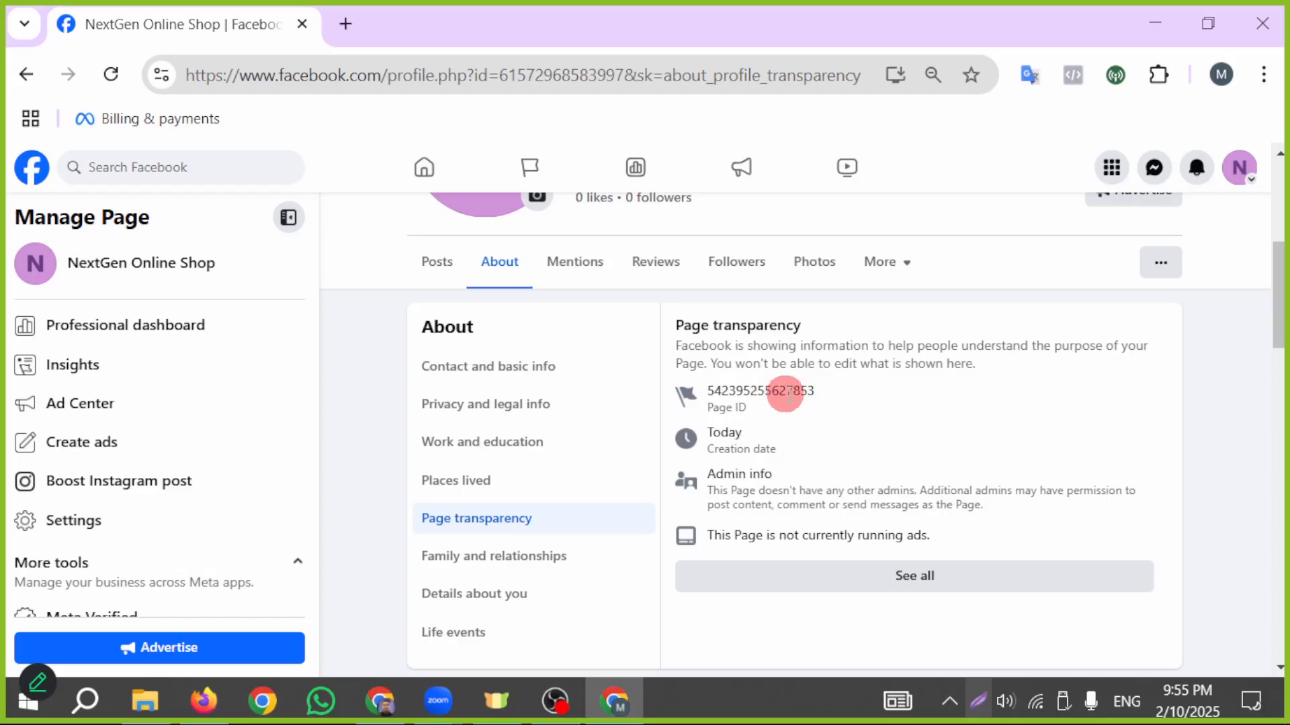
drag(815, 397, 704, 391)
click(795, 434)
drag(778, 449, 720, 459)
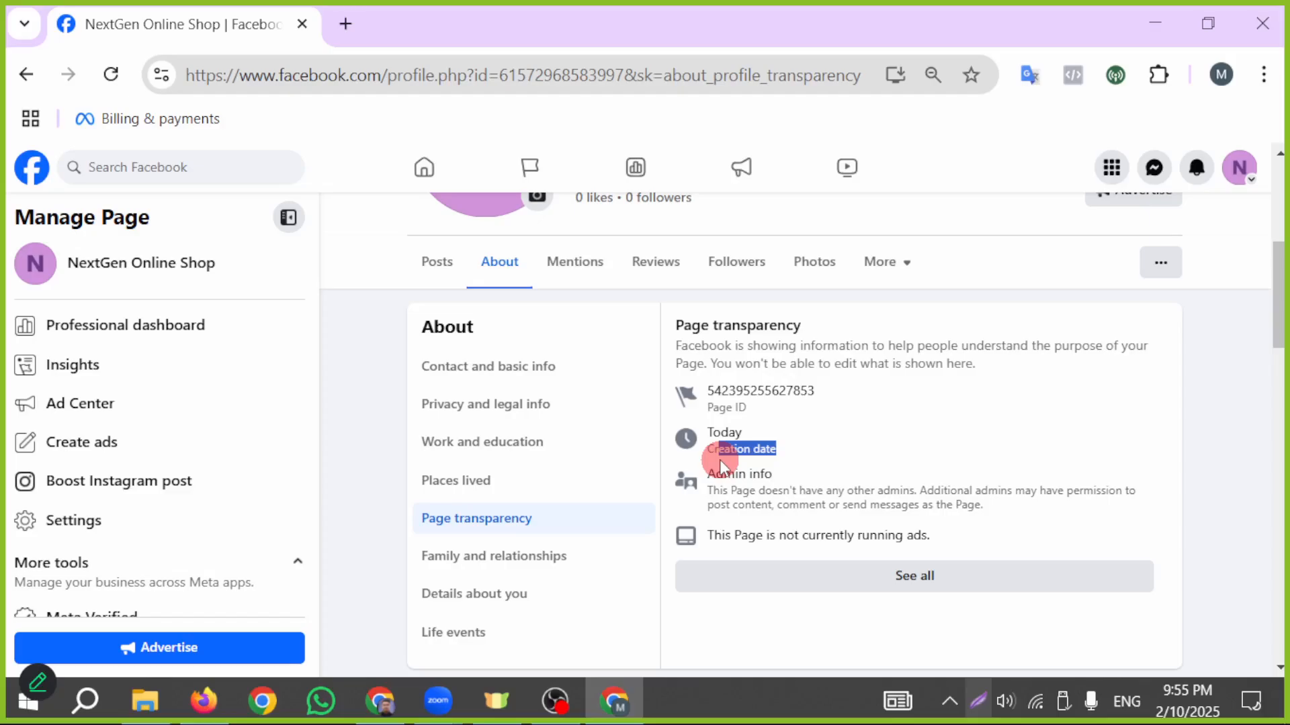
click(880, 435)
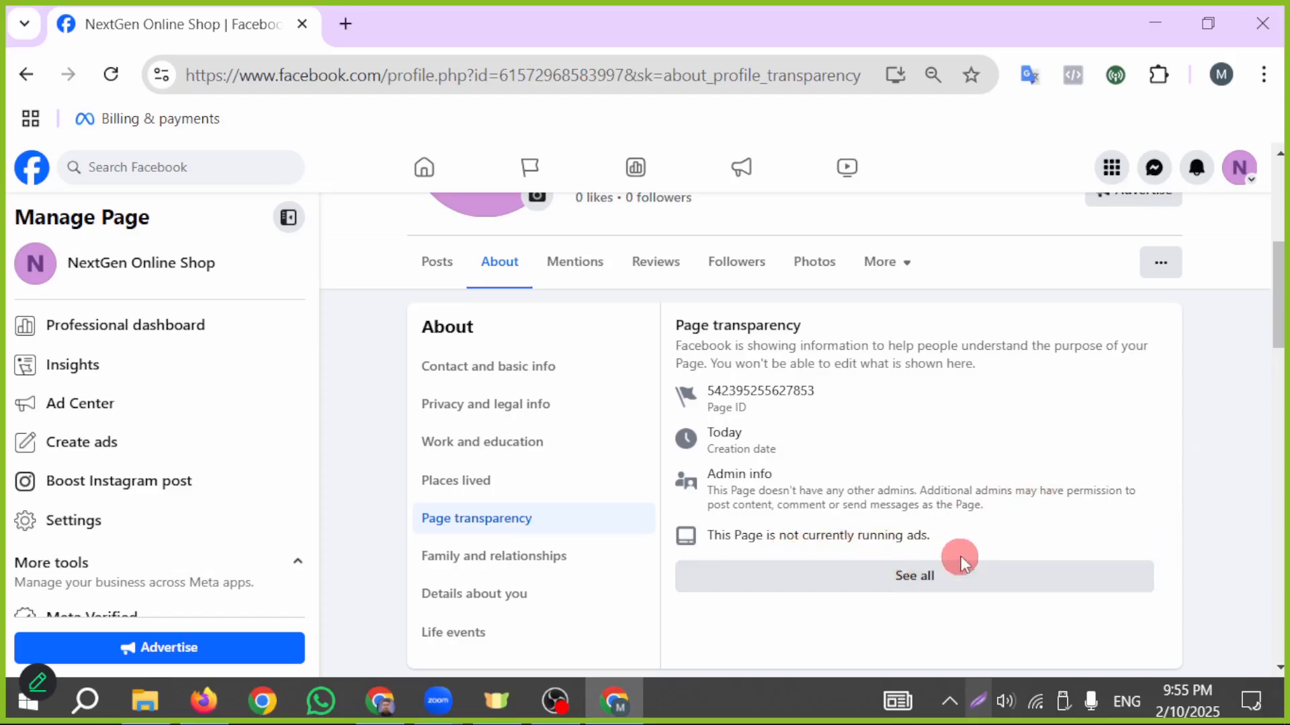
- Set the relationship status to Single in the Family and relationships section and save it
click(602, 572)
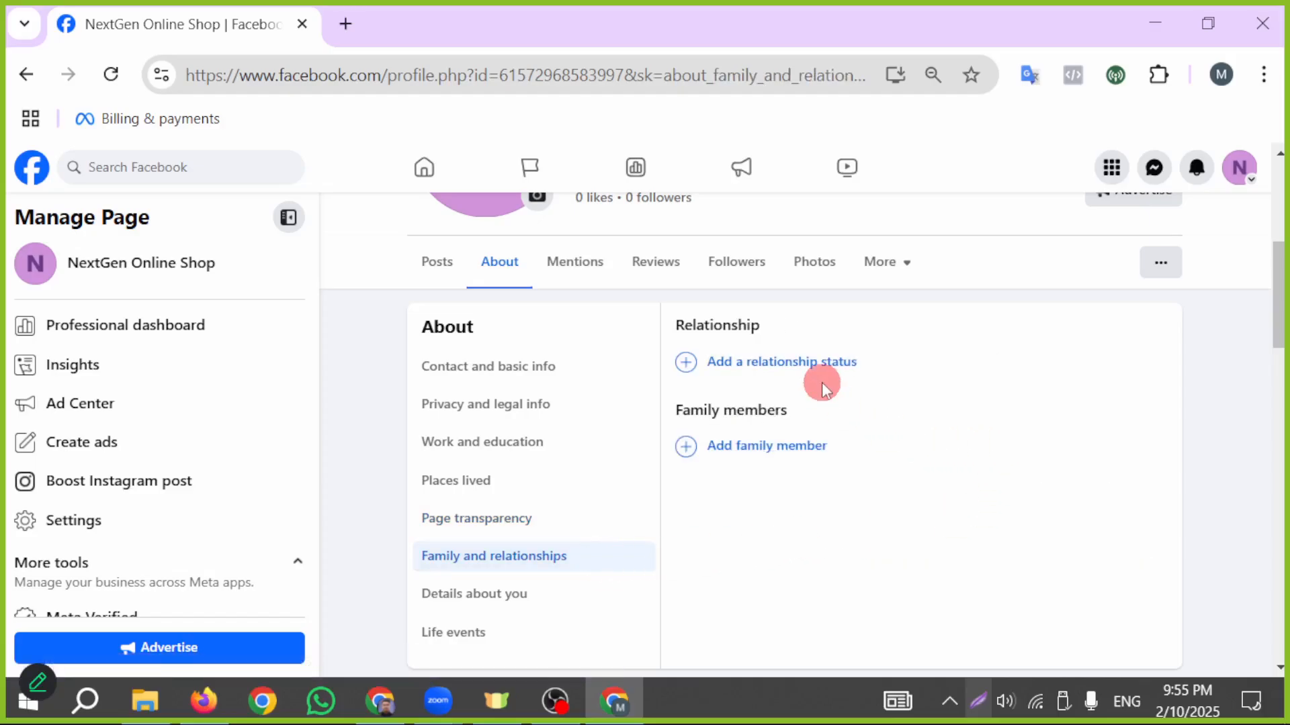
click(806, 366)
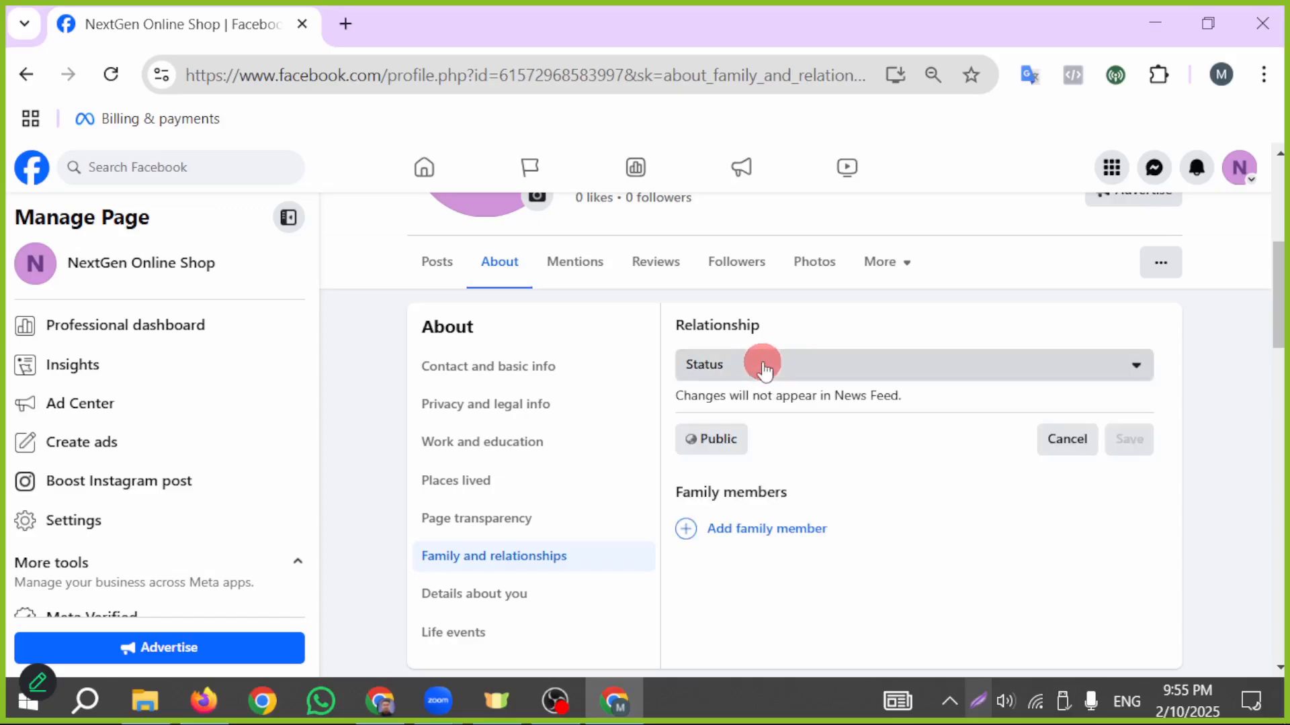
click(798, 365)
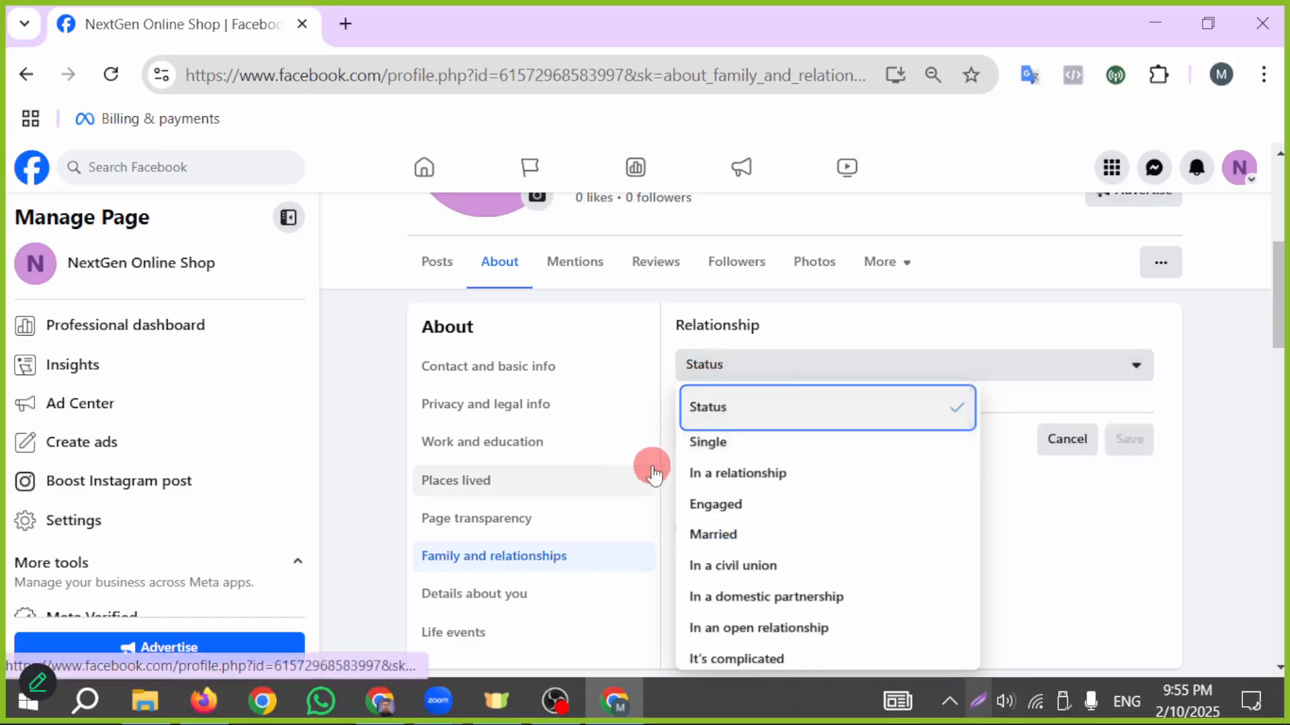
click(724, 456)
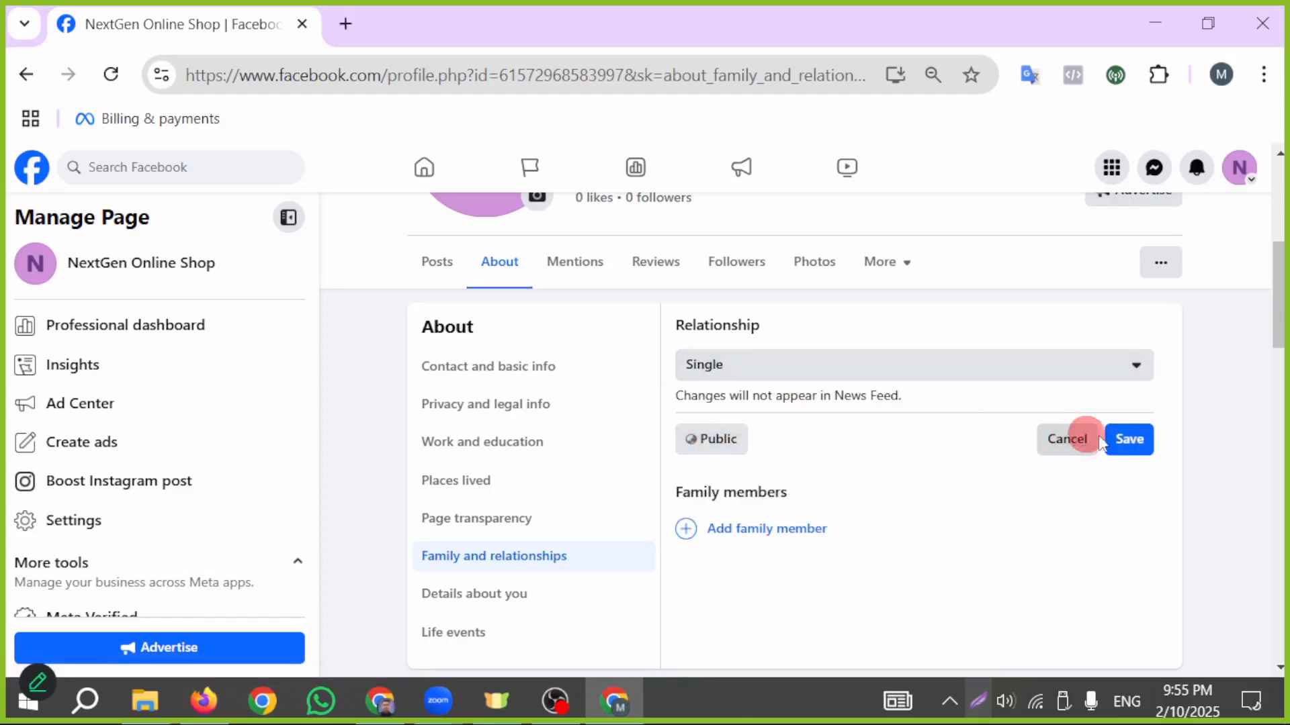
click(1134, 440)
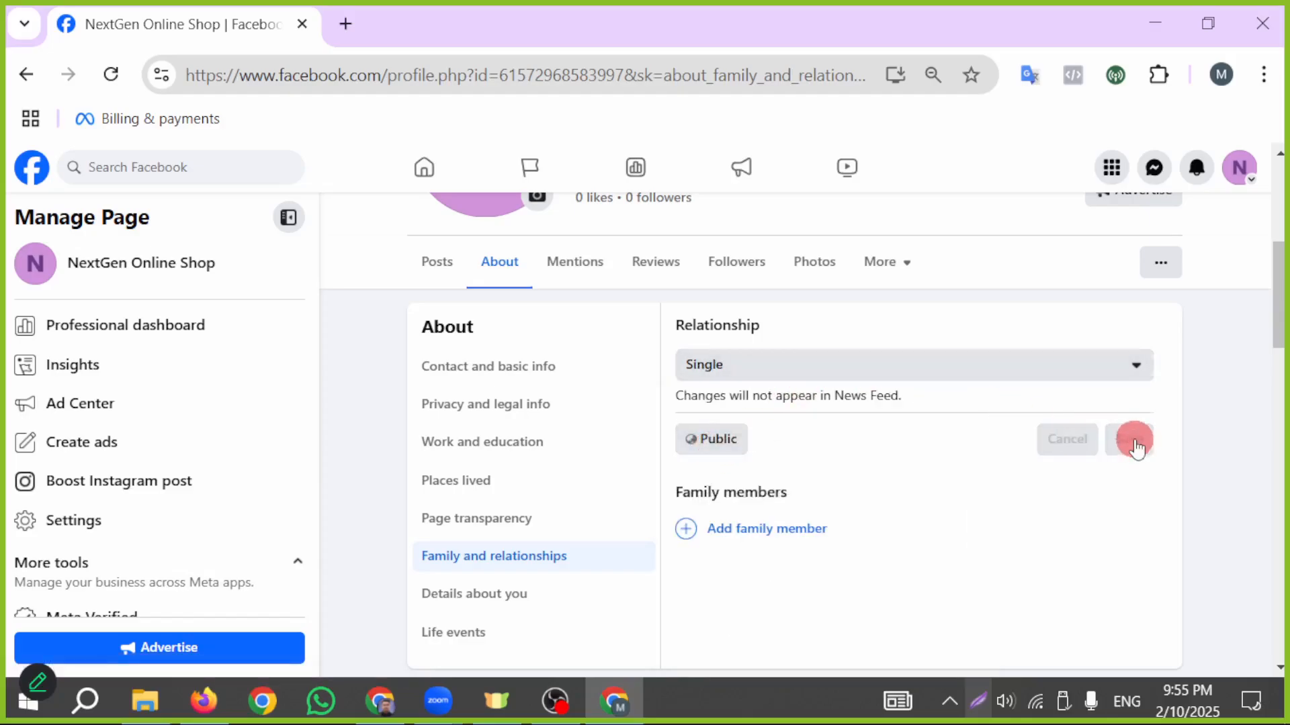
- Look through the available relationship status options without choosing another one
click(1135, 365)
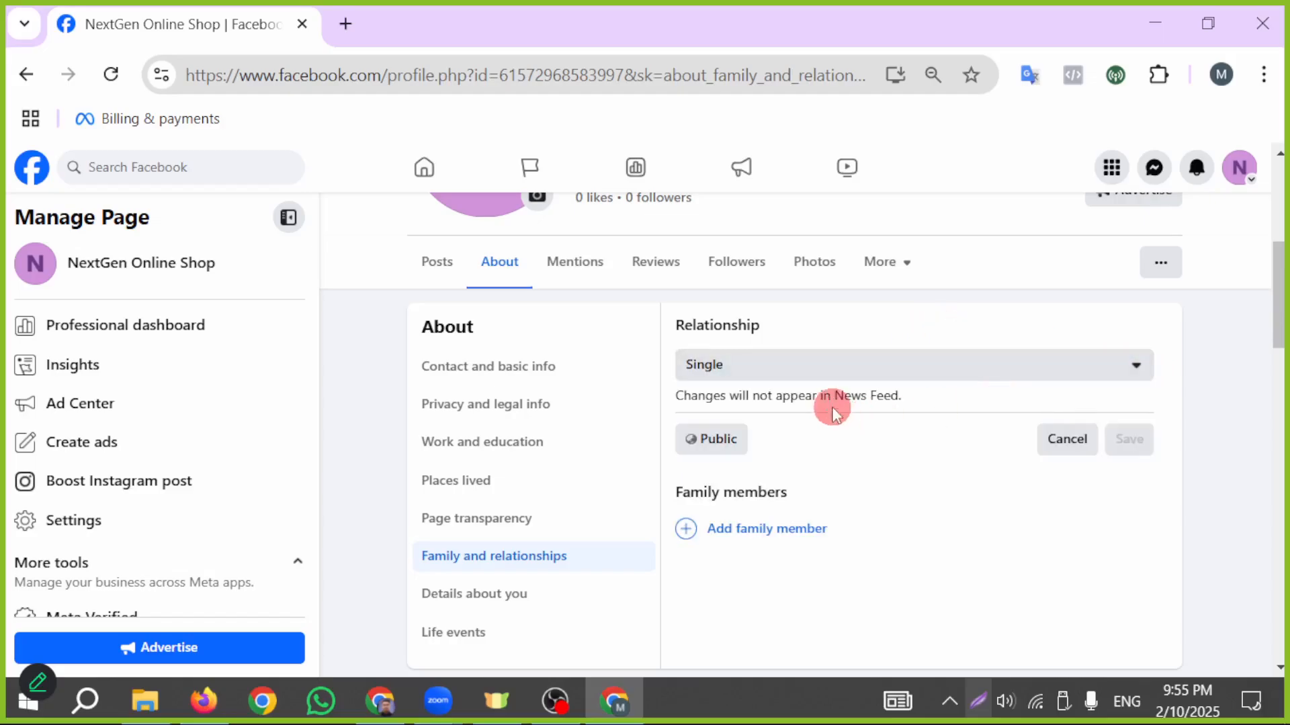
click(858, 362)
scroll(771, 567, down, 2)
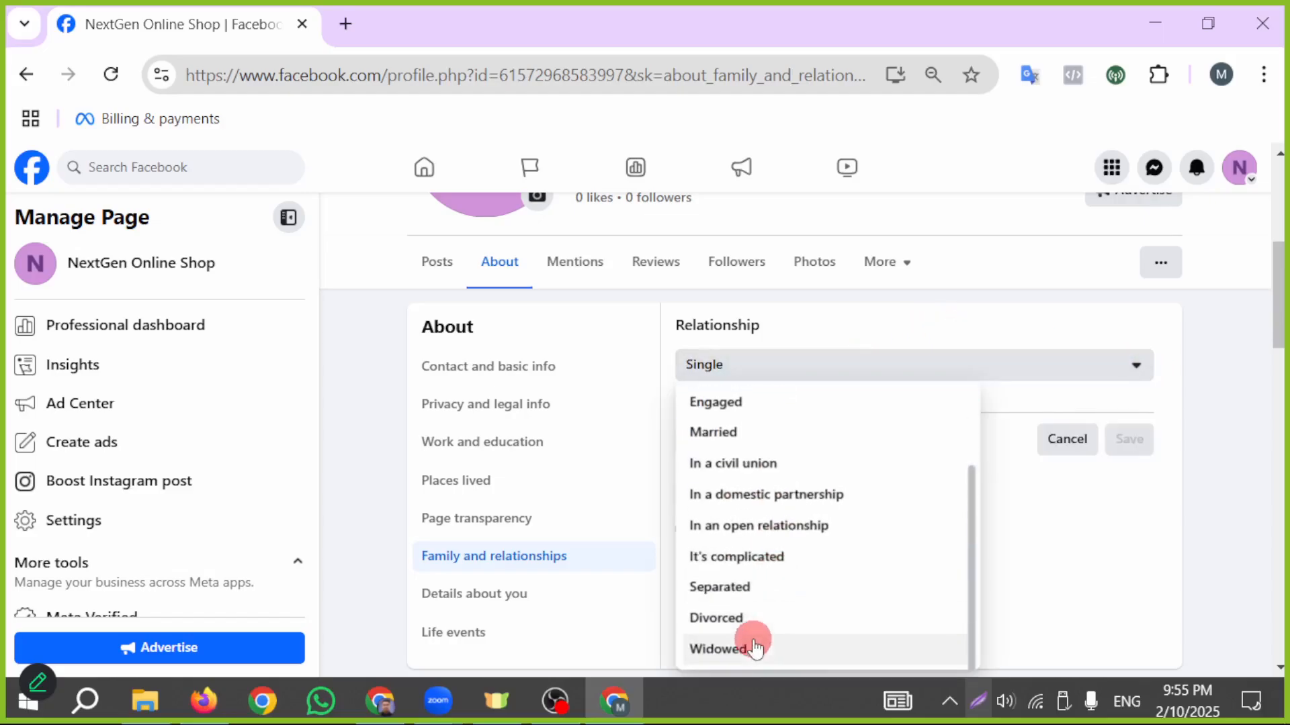
scroll(792, 571, up, 3)
click(948, 323)
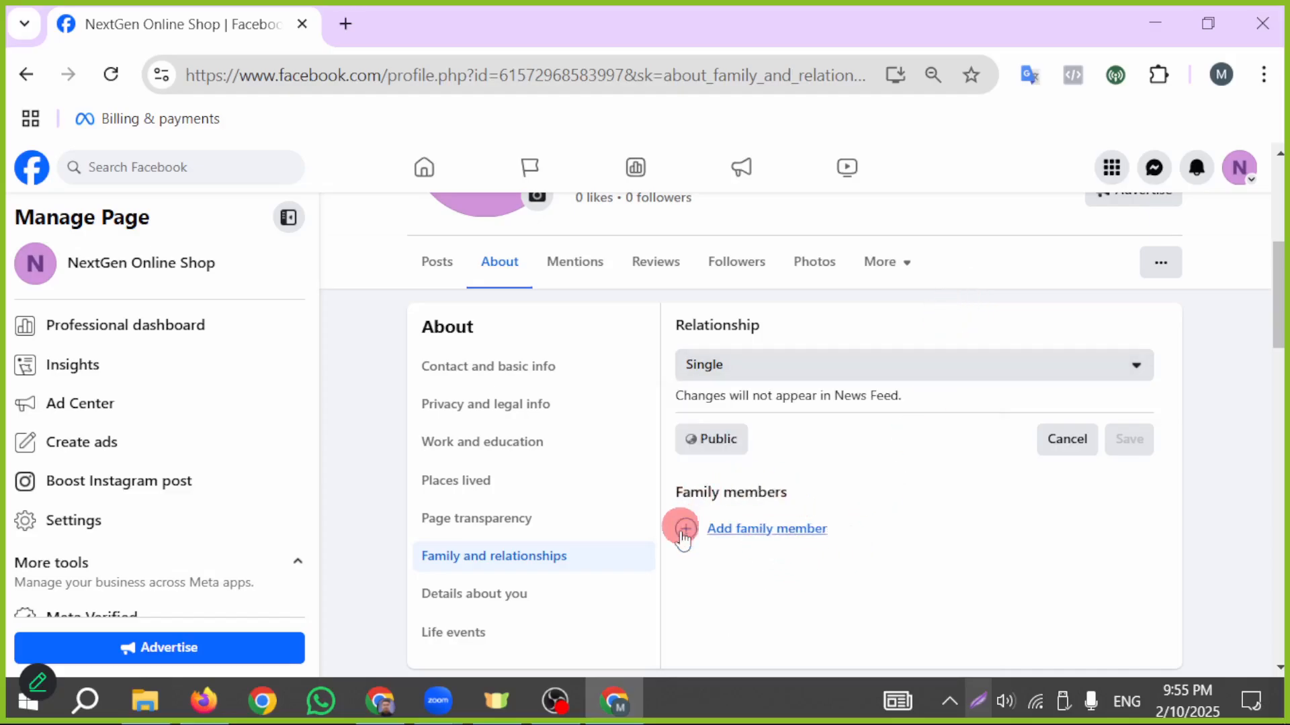
click(787, 530)
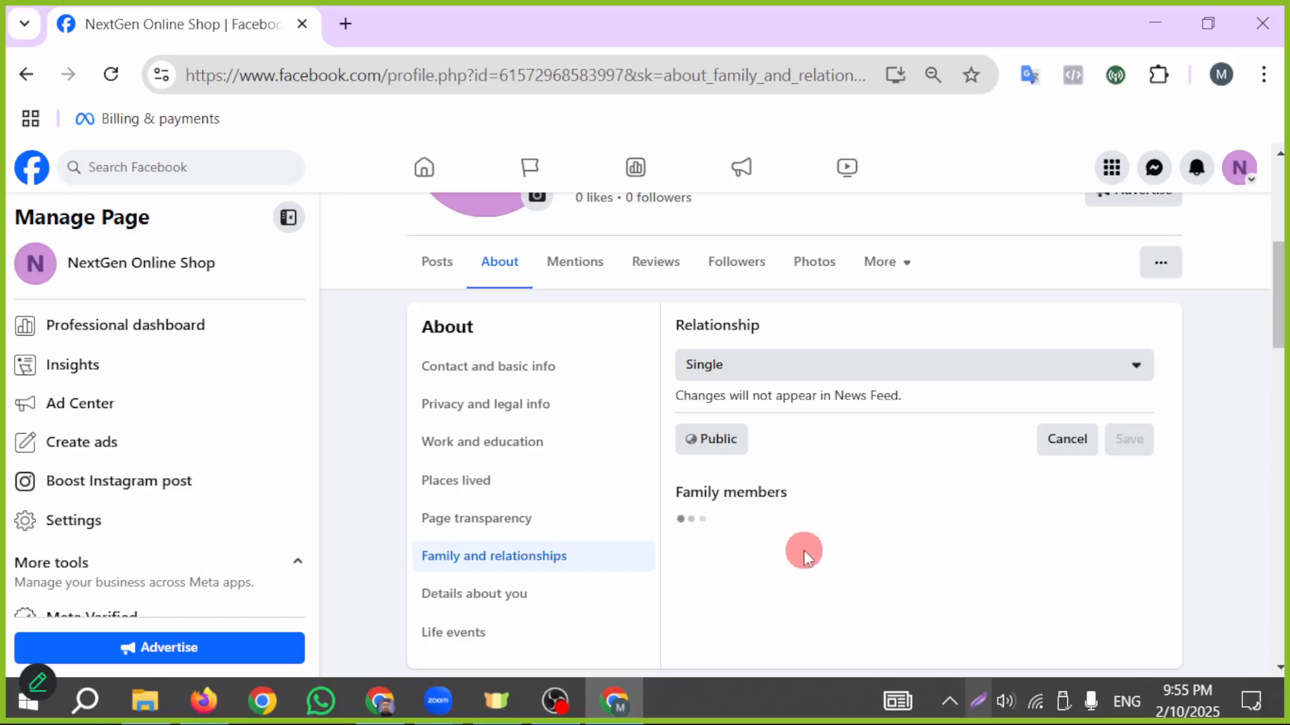
scroll(874, 537, down, 2)
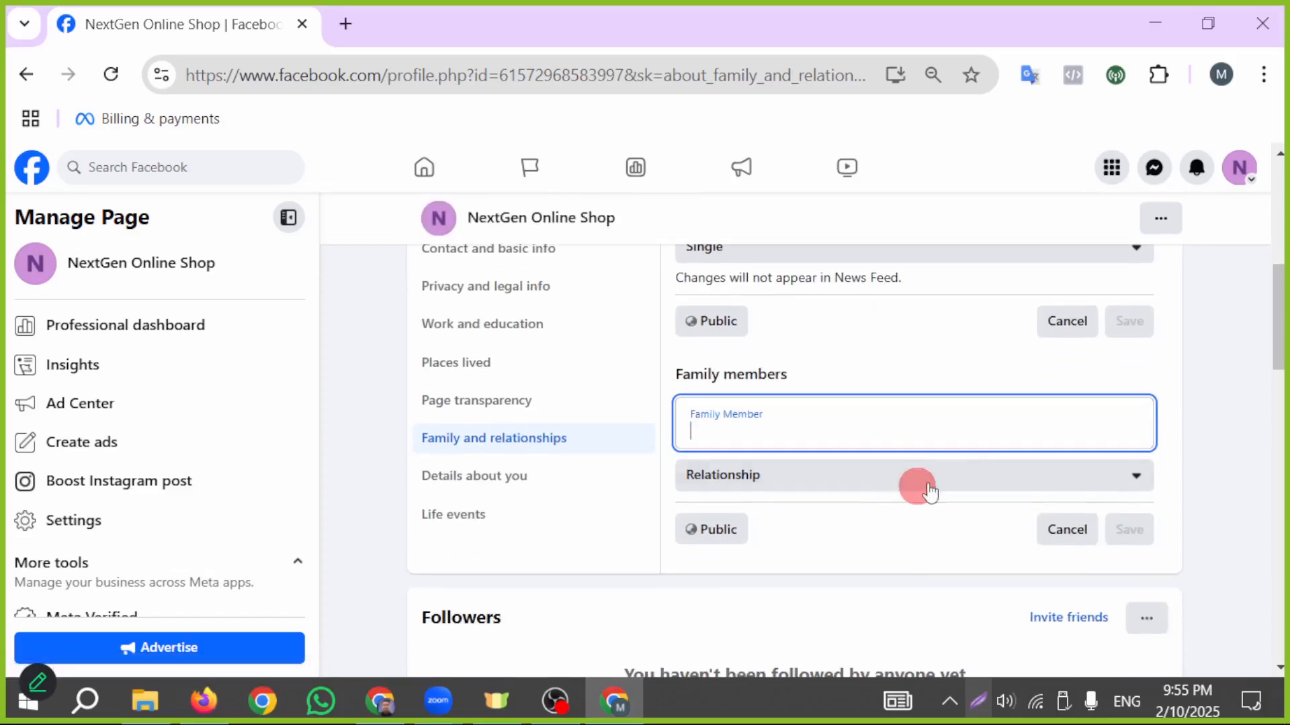
click(1053, 531)
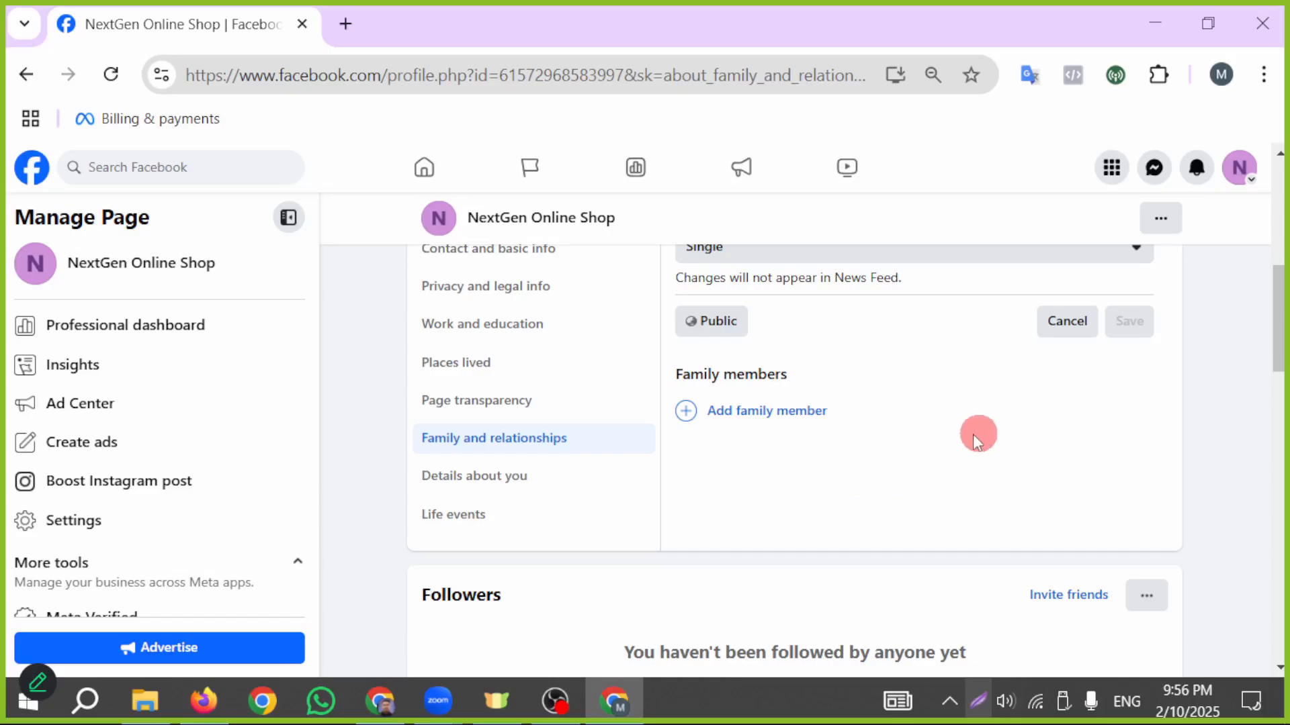
- Open the About you description for editing in the Page's Details about you section
click(541, 481)
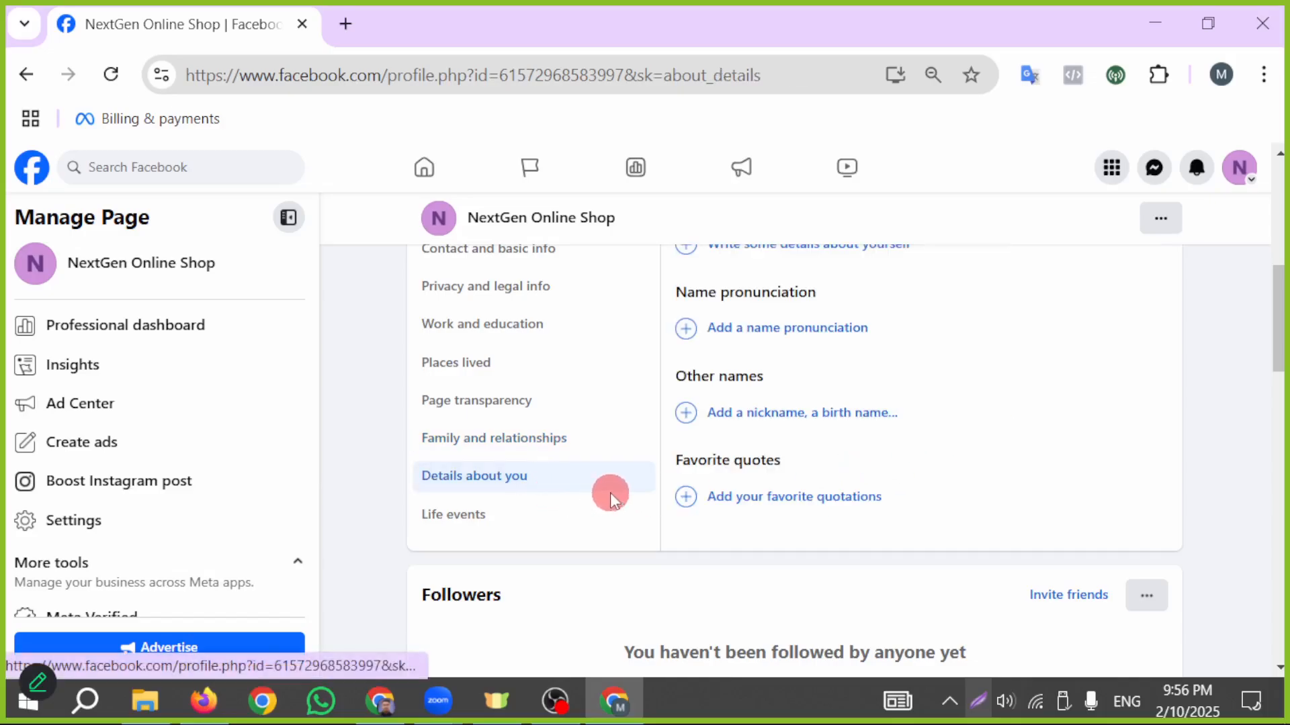
scroll(860, 458, up, 2)
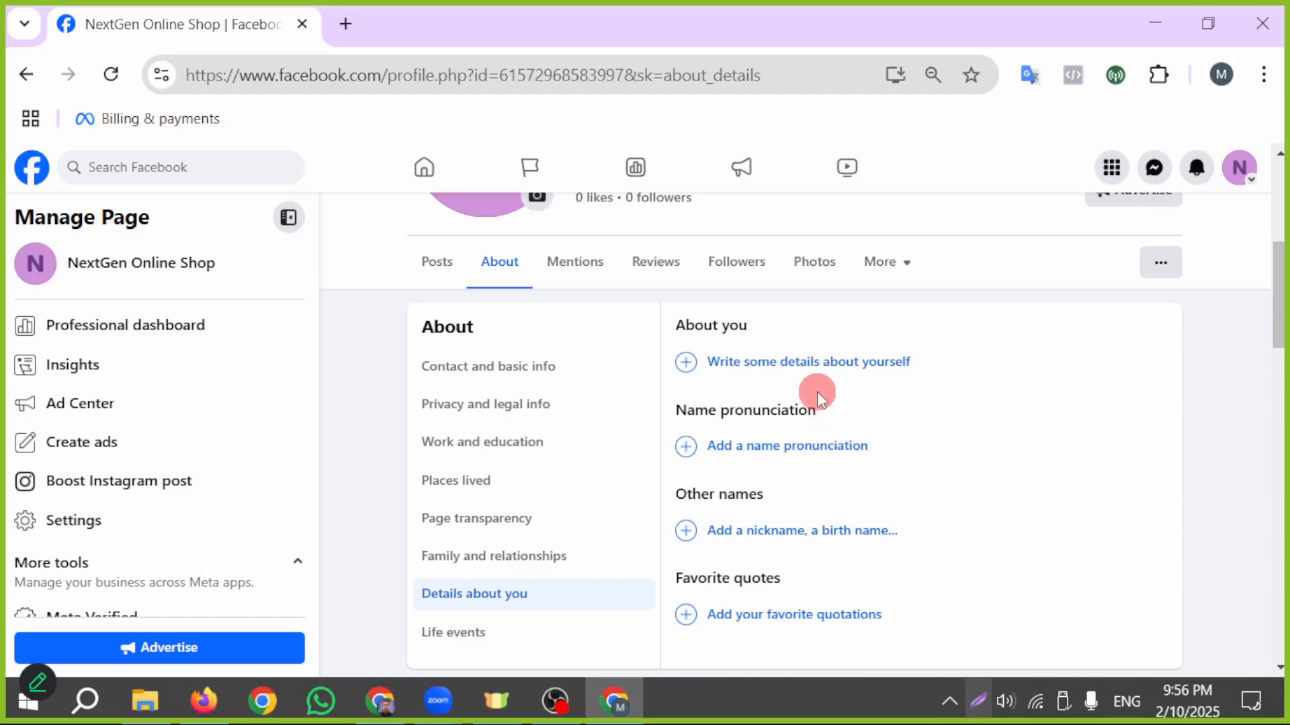
click(800, 363)
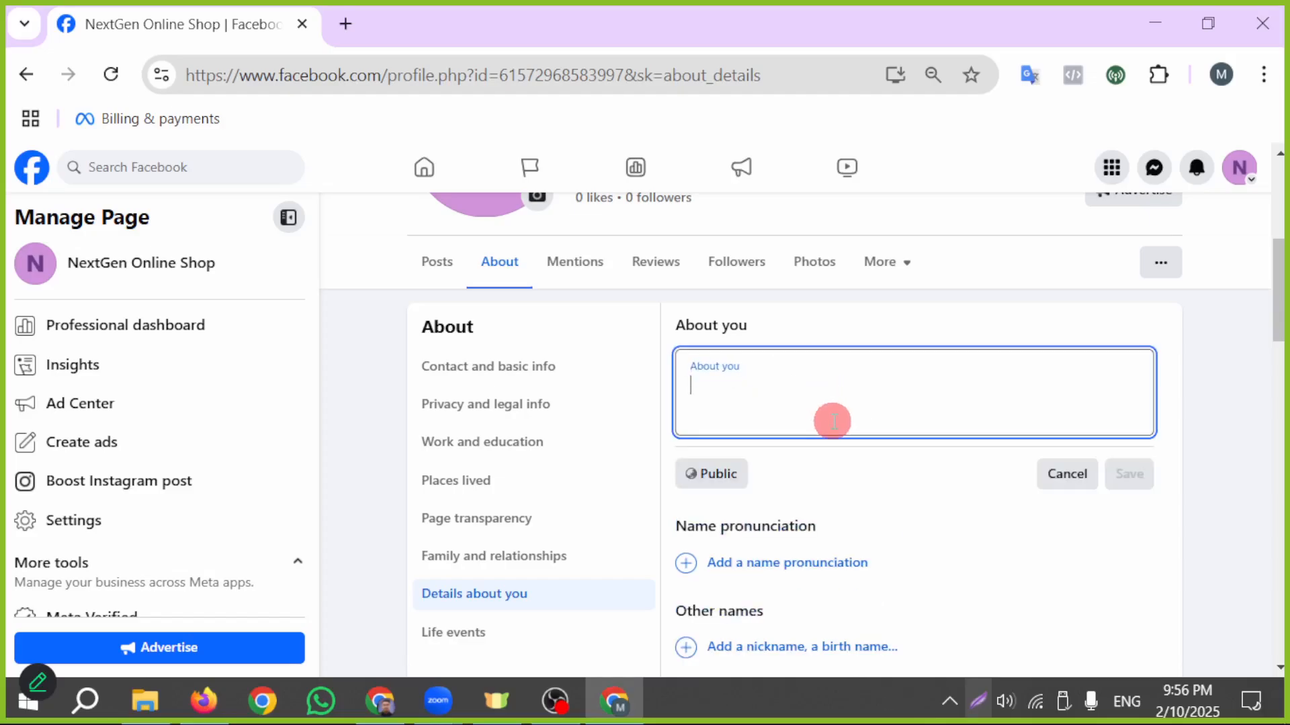
scroll(794, 399, up, 2)
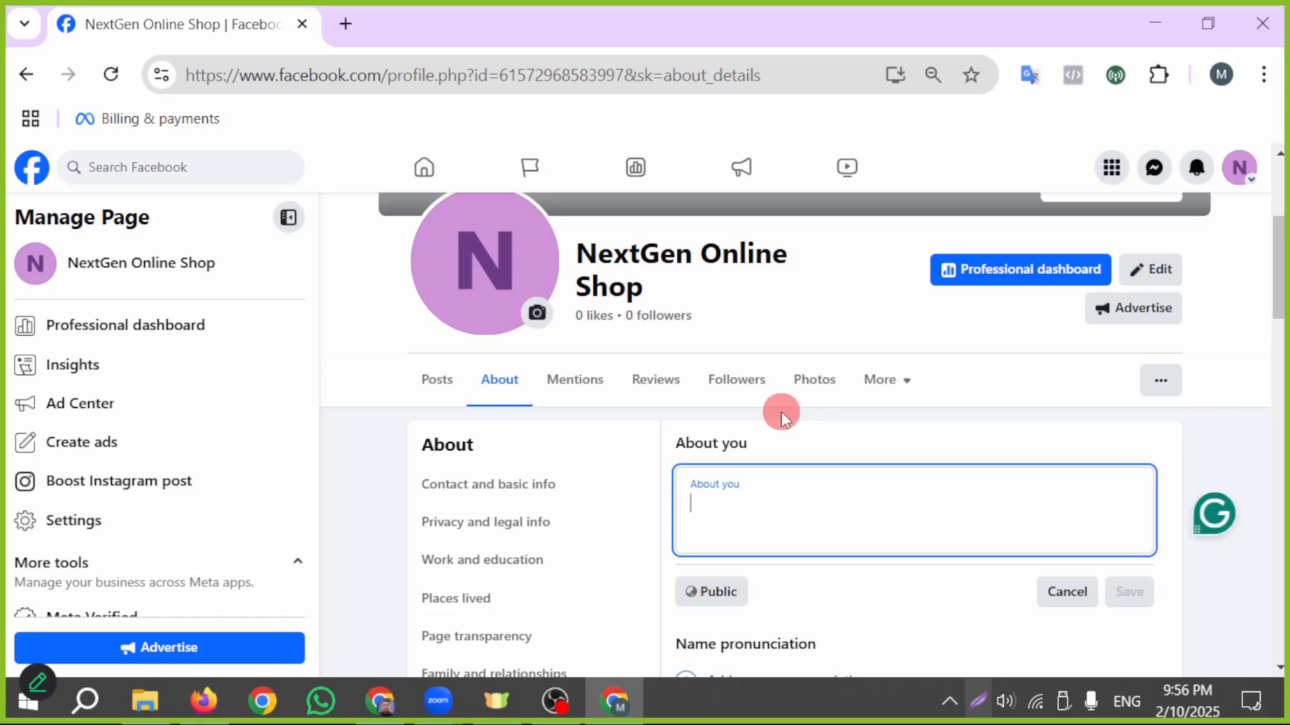
drag(650, 287, 586, 270)
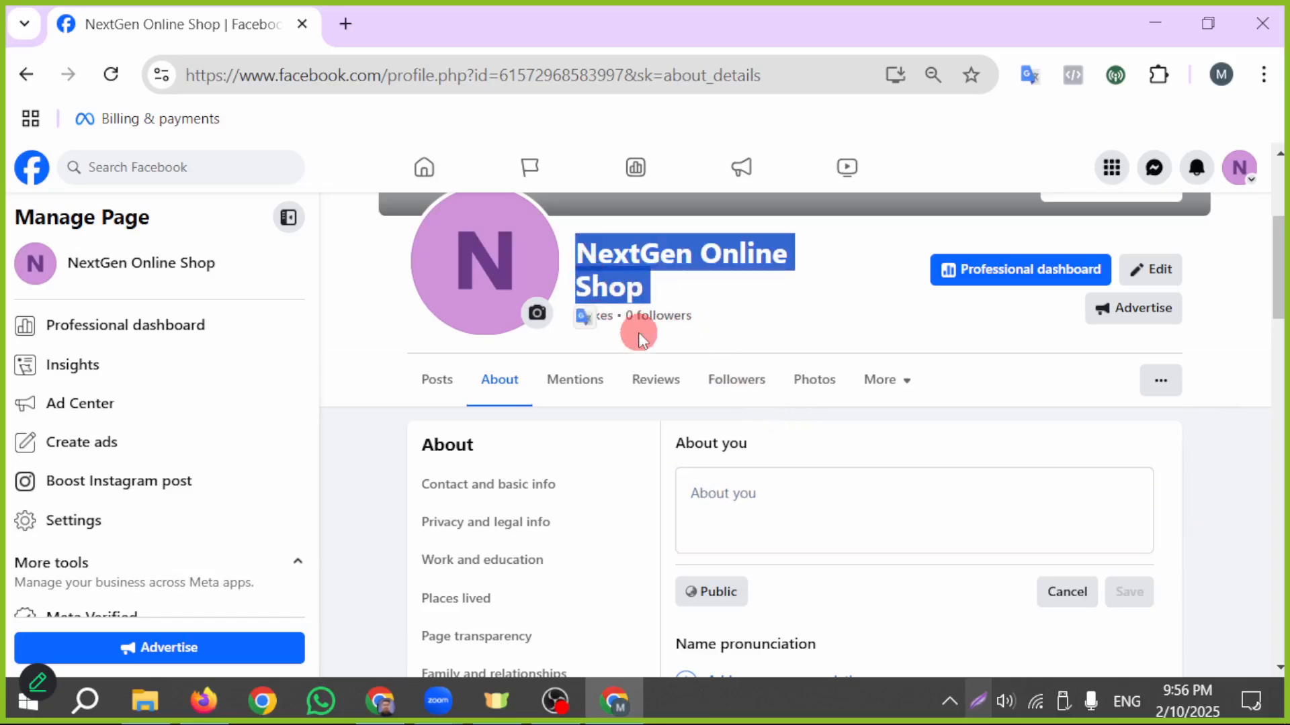
click(746, 520)
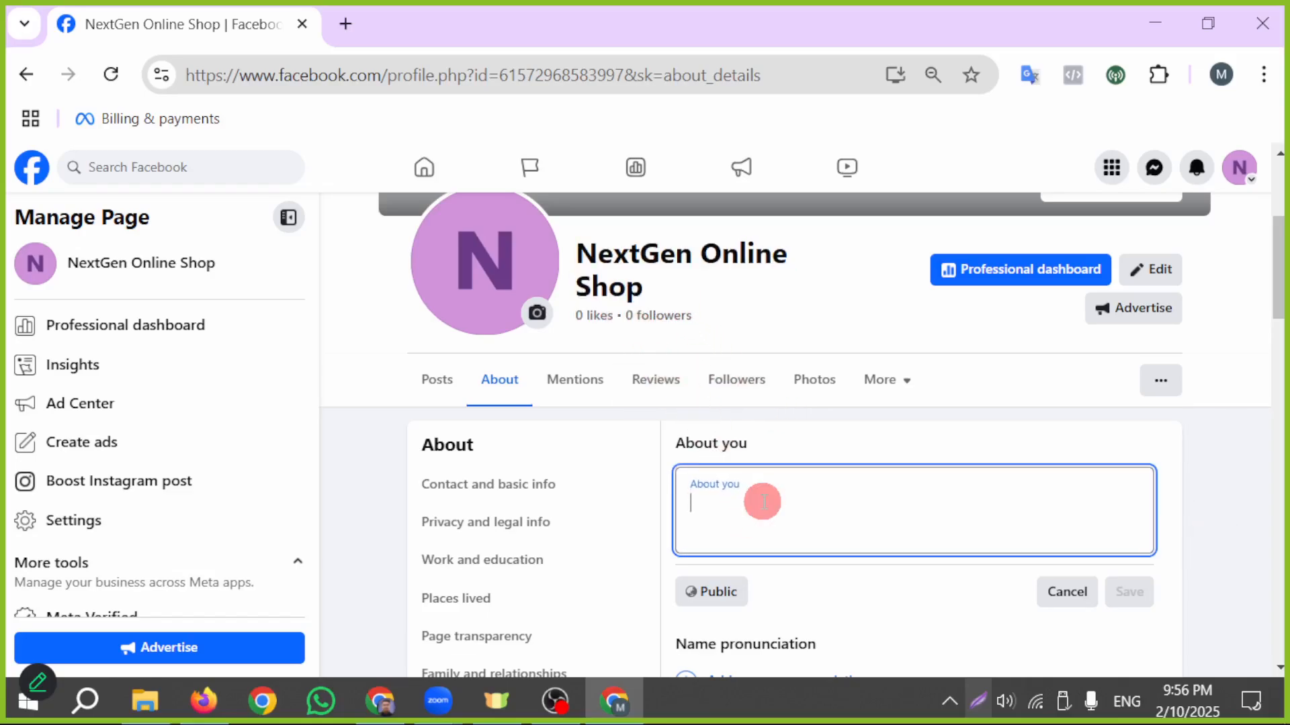
- Switch to the ChatGPT conversation "Online Business Page Names" and start a new message there
click(398, 707)
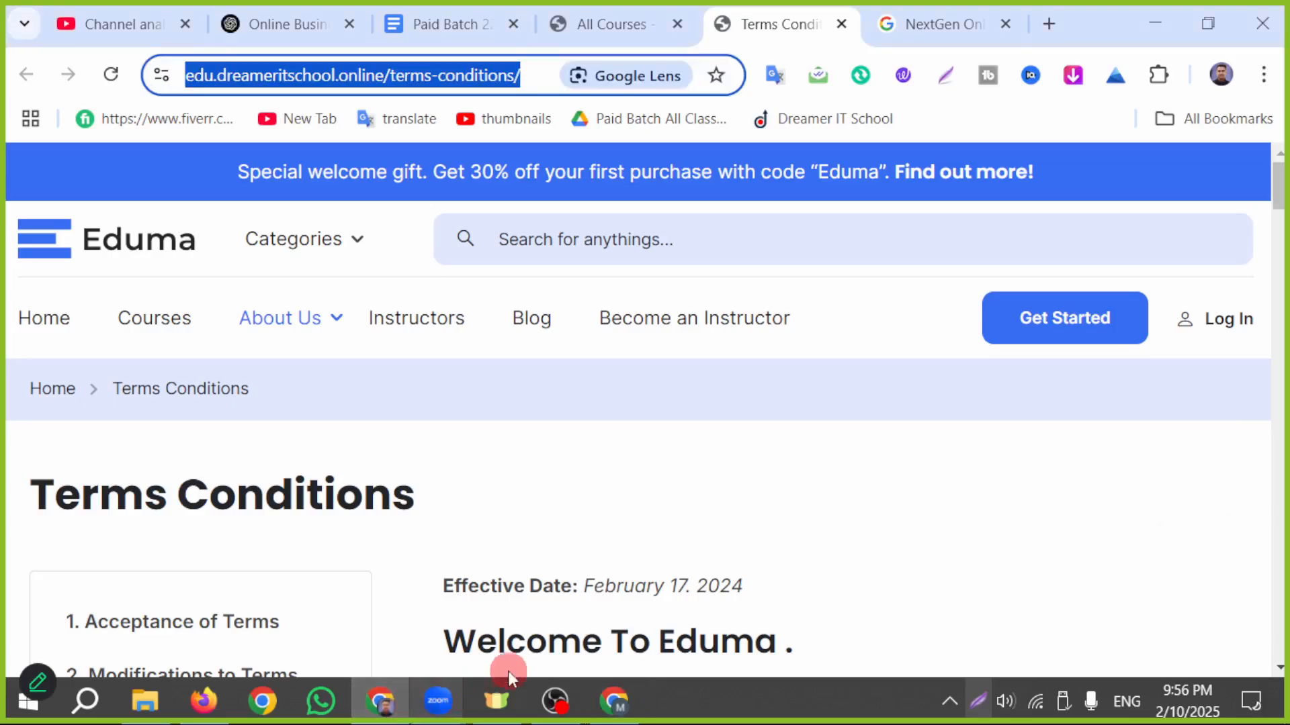
click(282, 24)
click(612, 551)
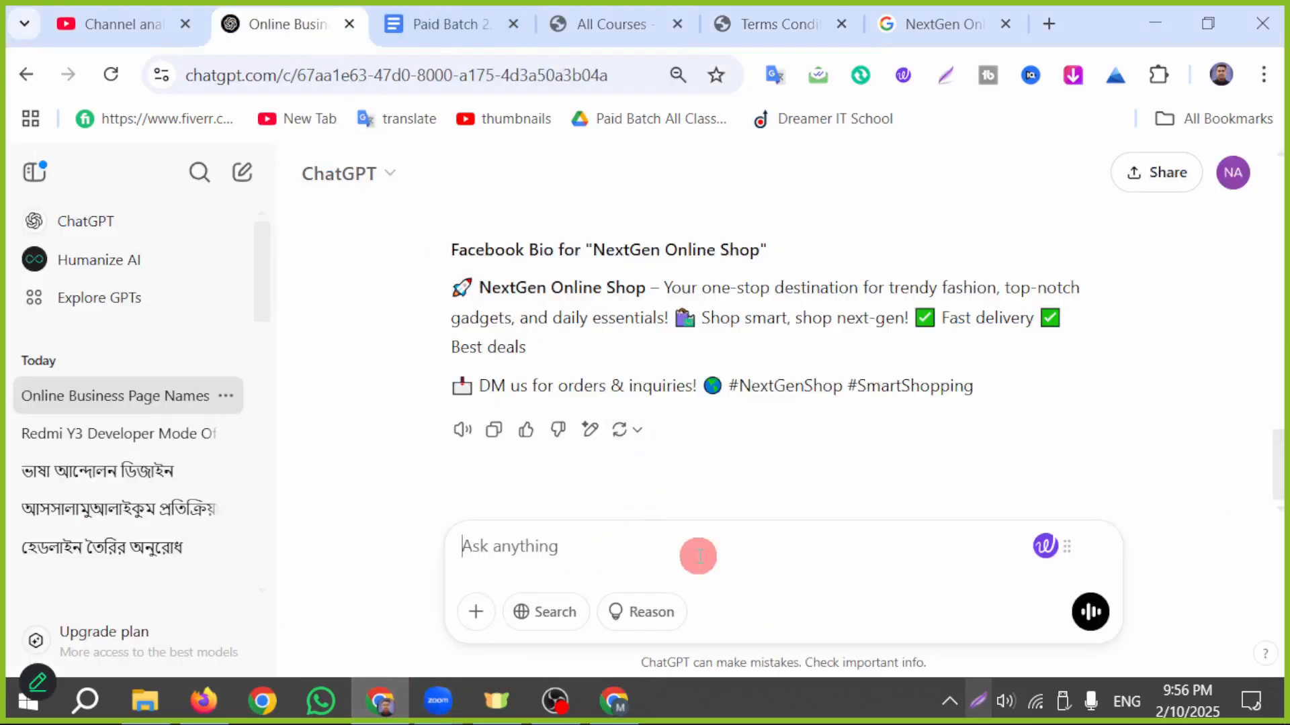
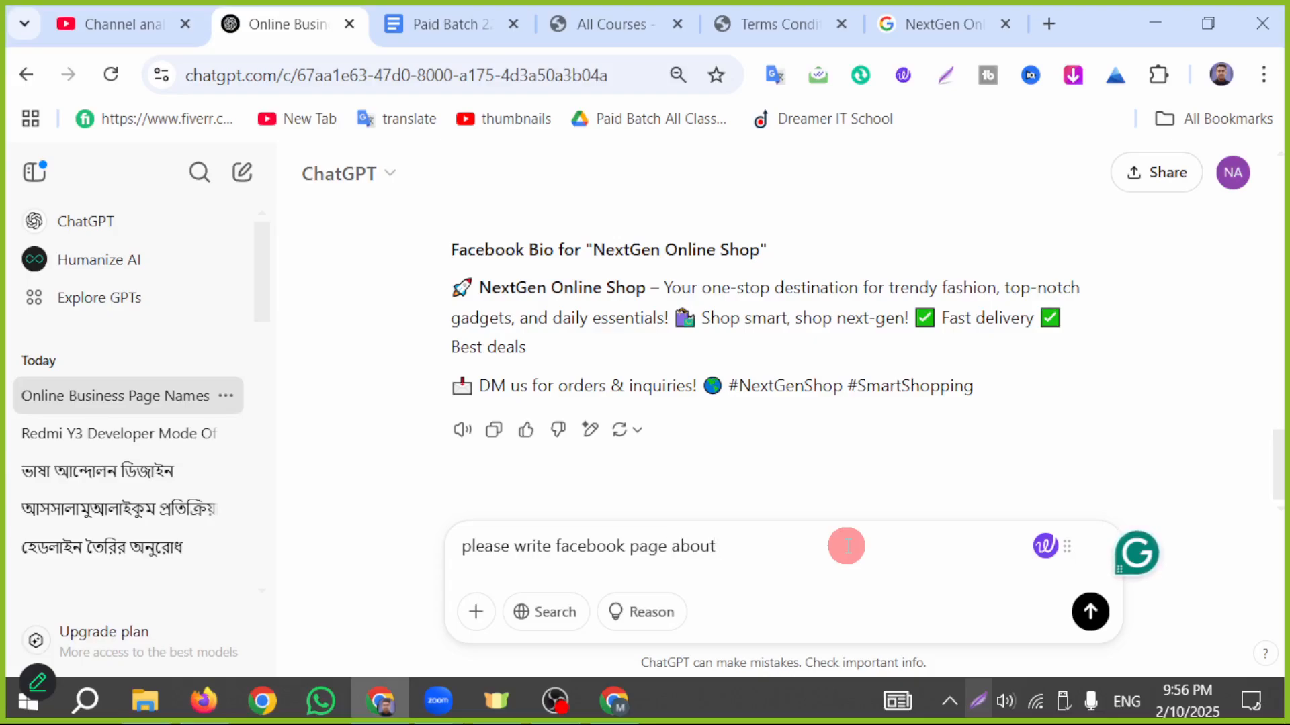
- Send ChatGPT the prompt "please write facebook page about" and copy the description it generates
key(Return)
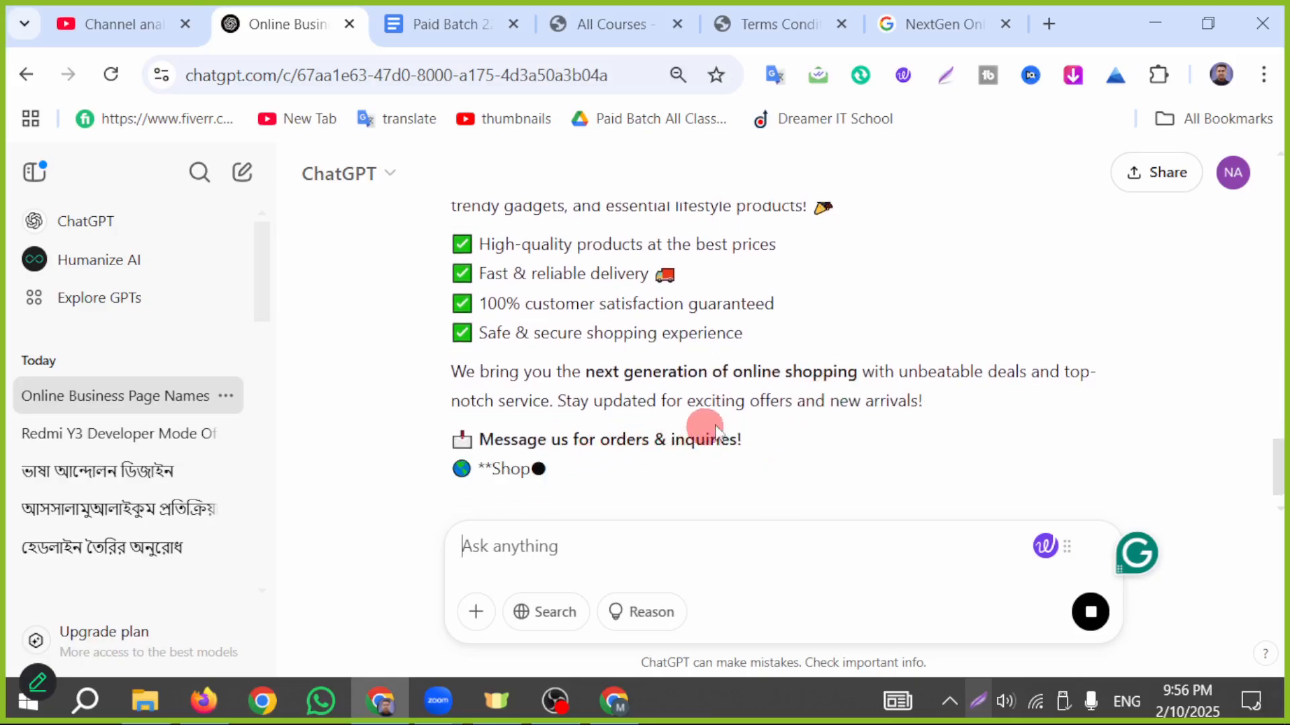
drag(754, 411, 432, 595)
scroll(317, 316, up, 6)
- Switch back to the Facebook Page, paste the generated description into About you and save it
click(614, 701)
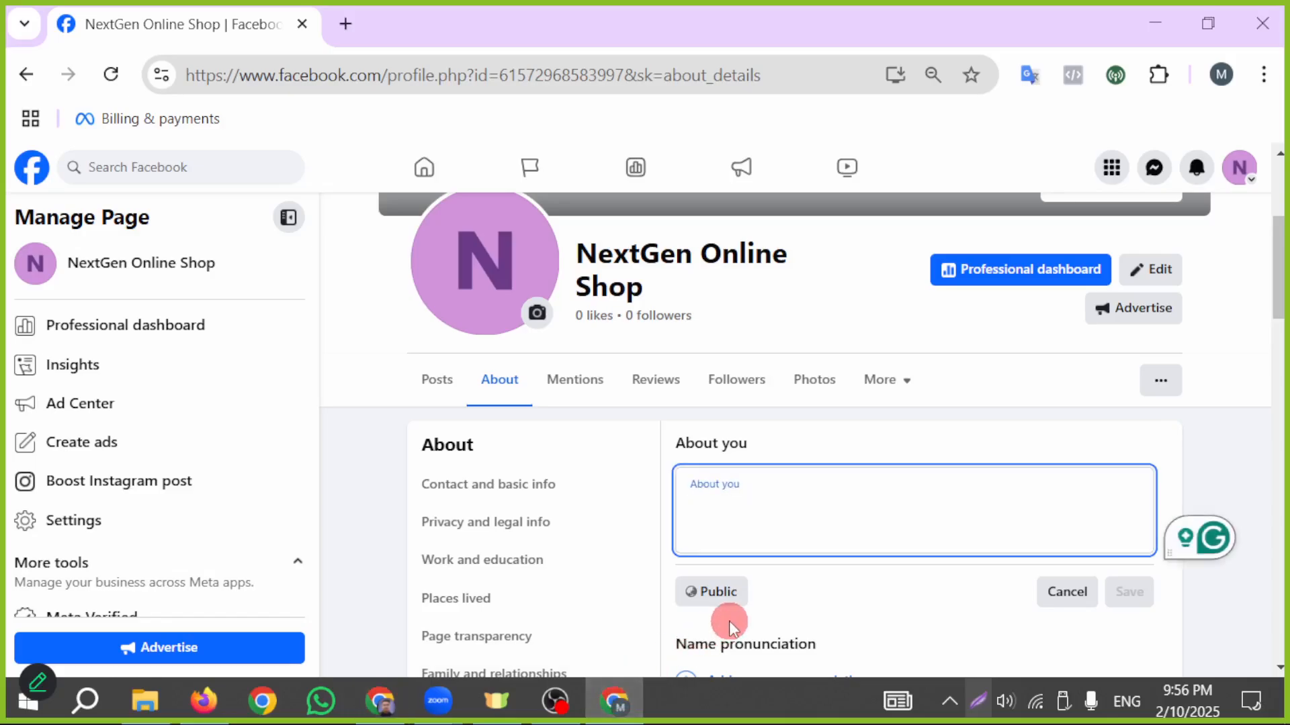
text(Welcome to NextGen Online Shop – your go-to destination for the latest fashion, trendy gadgets, and essential lifestyle products! 🎉  ✅ High-quality products at the best prices ✅ Fast & reliable delivery 🚚 ✅ 100% customer satisfaction guaranteed ✅ Safe & secure shopping experience  We bring you the next generation of online shopping with unbeatable deals and top-notch service. Stay updated for exciting offers and new arrivals!  📩 Message us for orders & inquiries! 🌍 Shop smart, shop next-gen!  #NextGenShop #SmartShopping #BestDeals)
scroll(900, 377, down, 2)
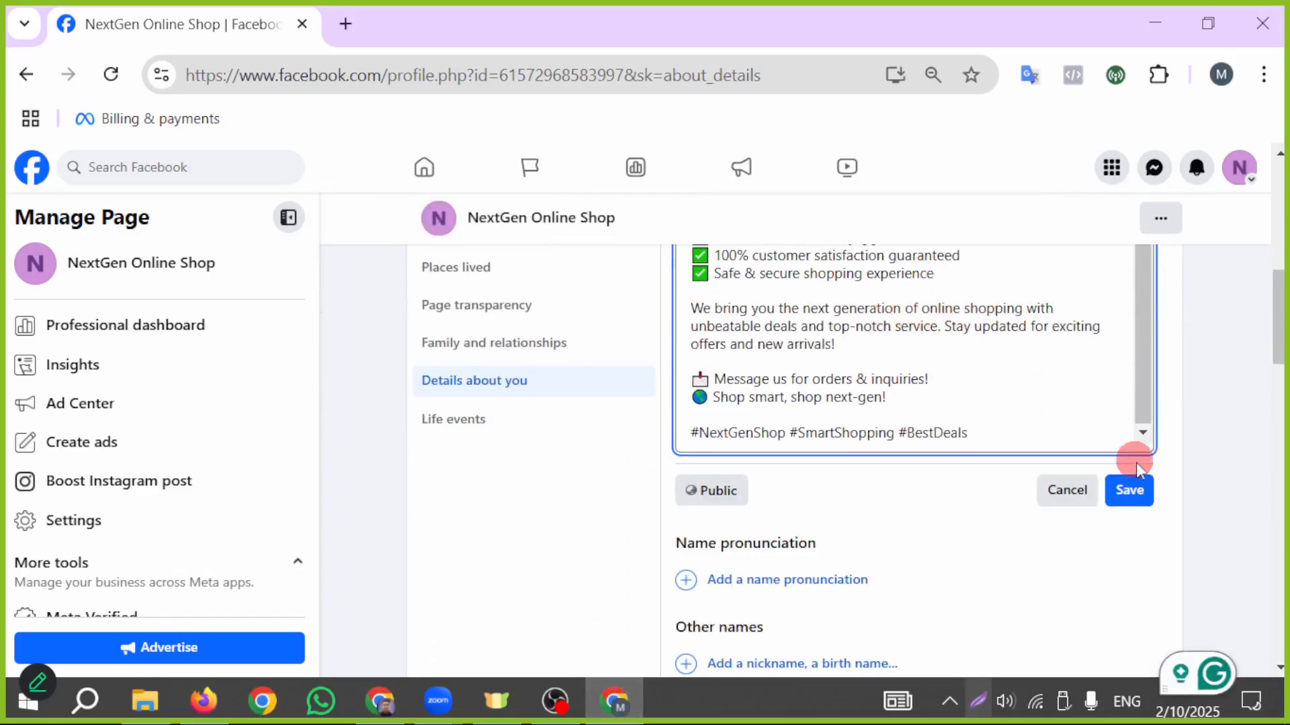
click(1130, 490)
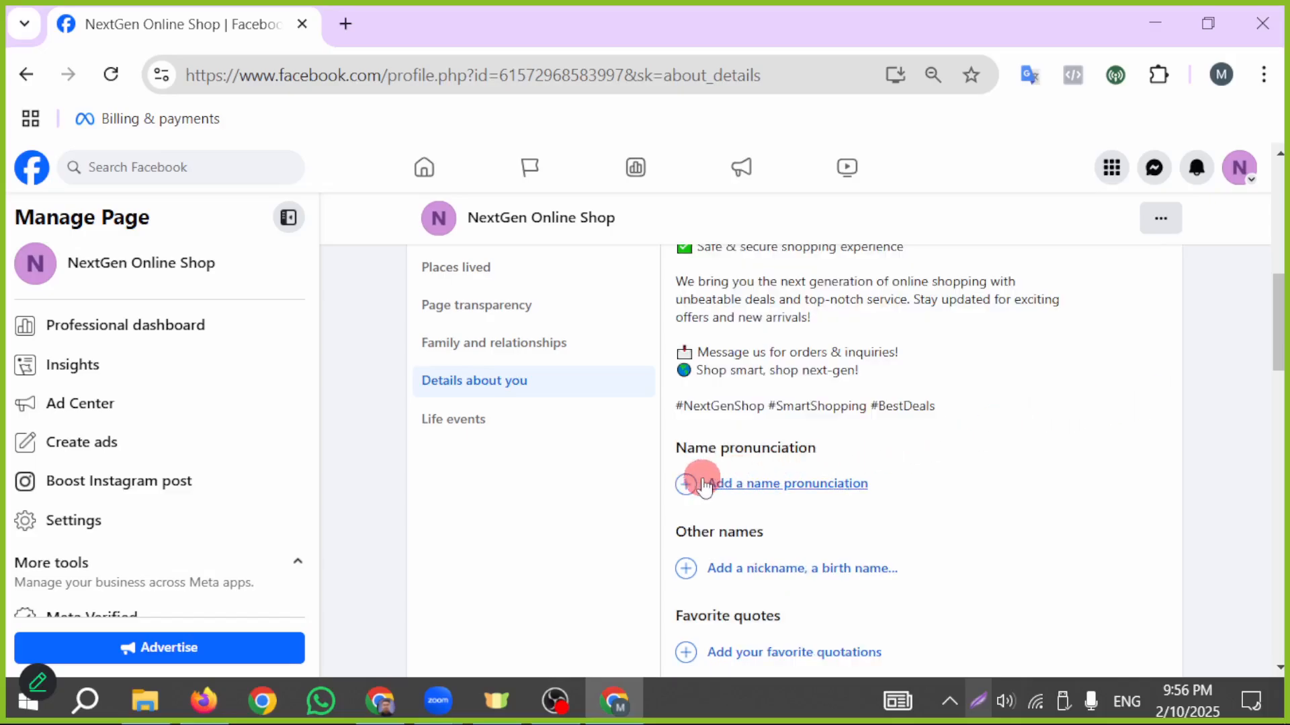
- Open the Favorite quotes entry and look over the other fields in Details about you without filling them in
scroll(976, 538, down, 2)
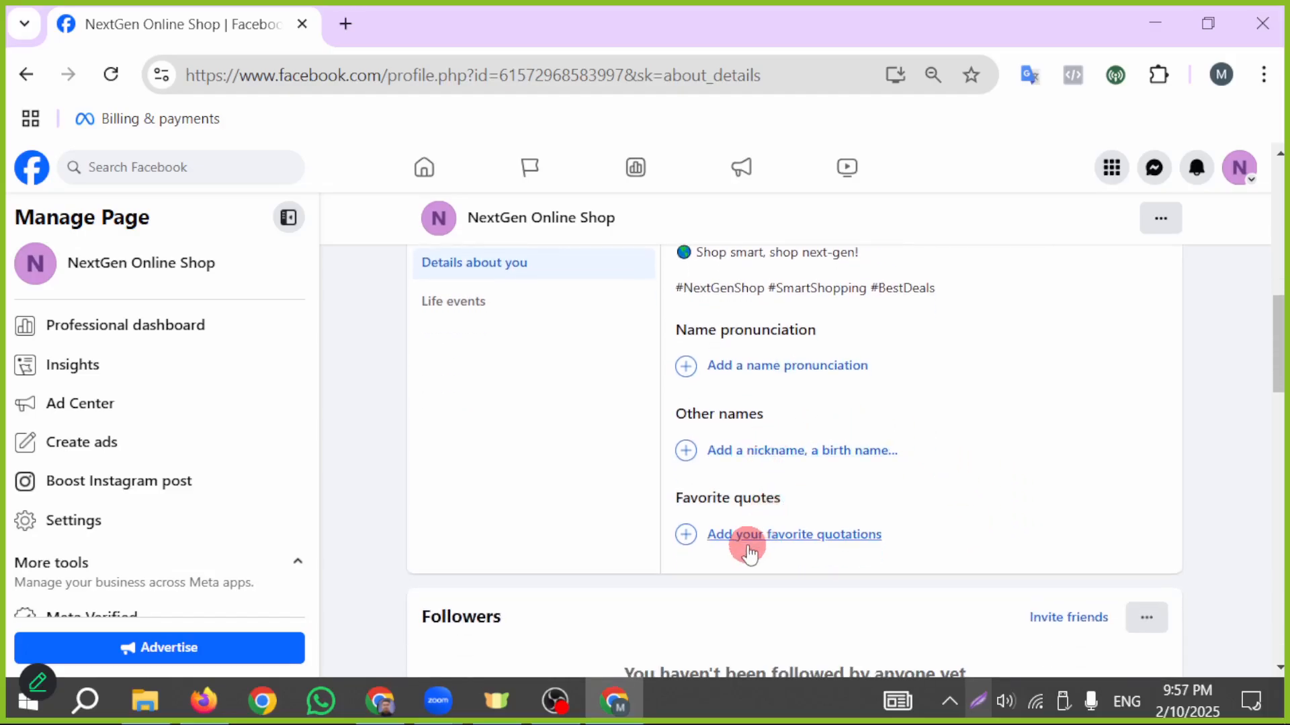
click(748, 545)
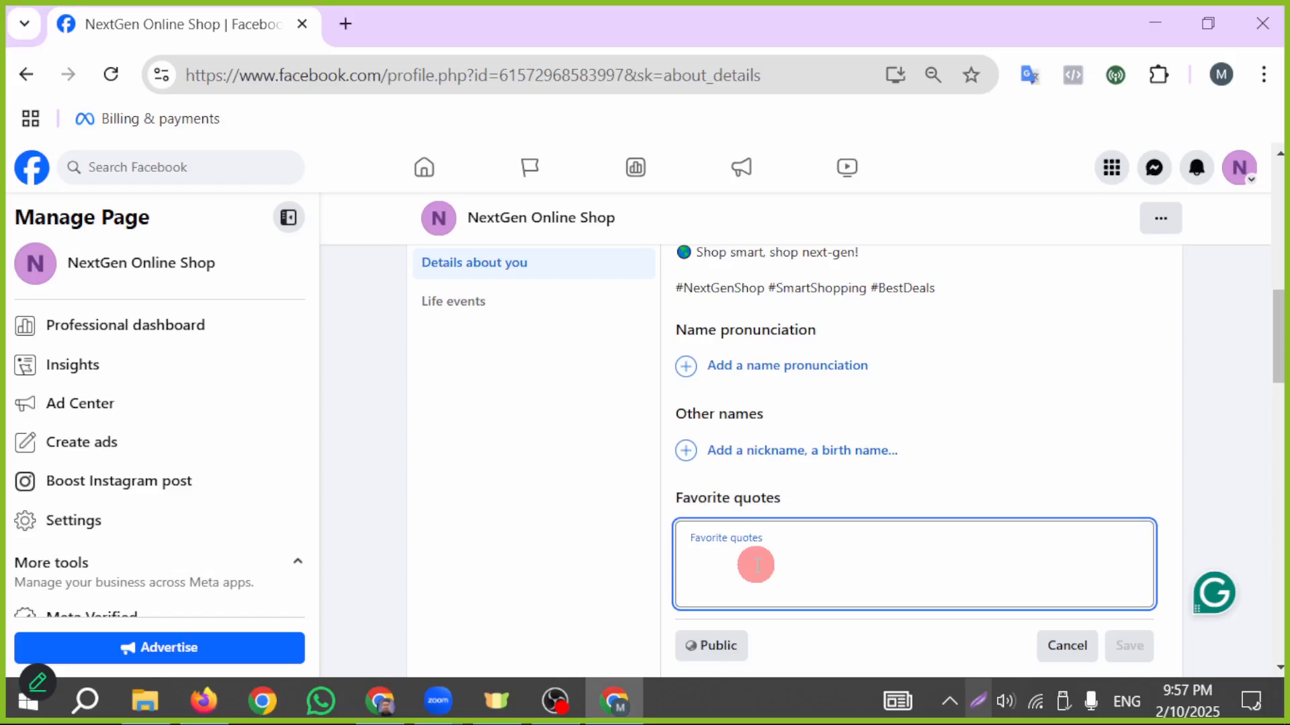
scroll(810, 544, down, 1)
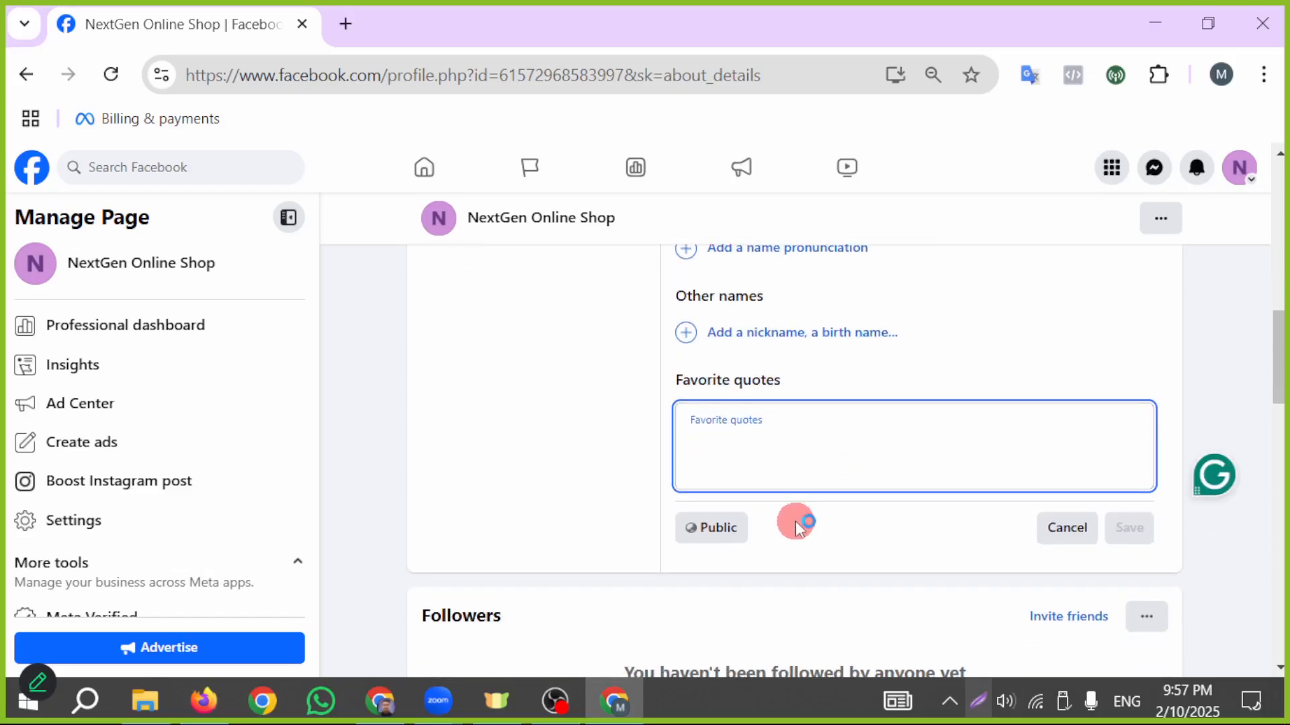
scroll(795, 522, up, 1)
scroll(785, 523, up, 1)
scroll(792, 604, down, 1)
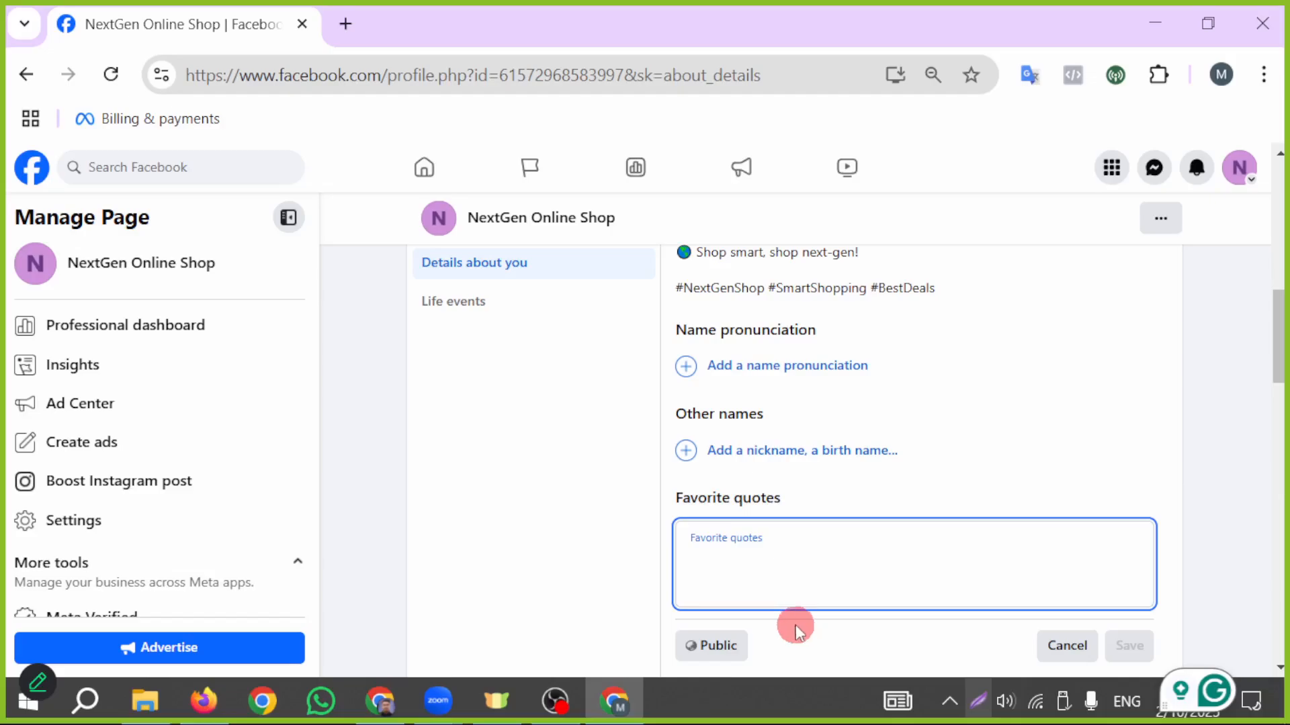
scroll(732, 584, up, 1)
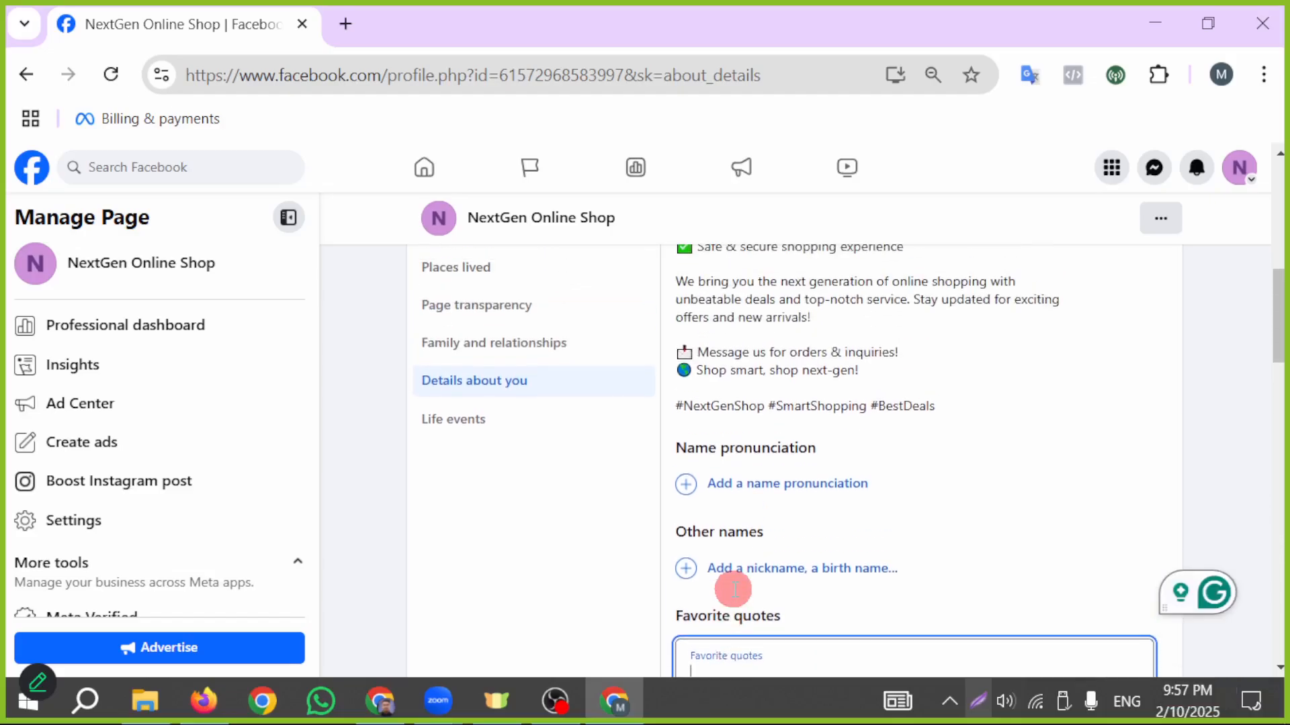
scroll(799, 595, up, 1)
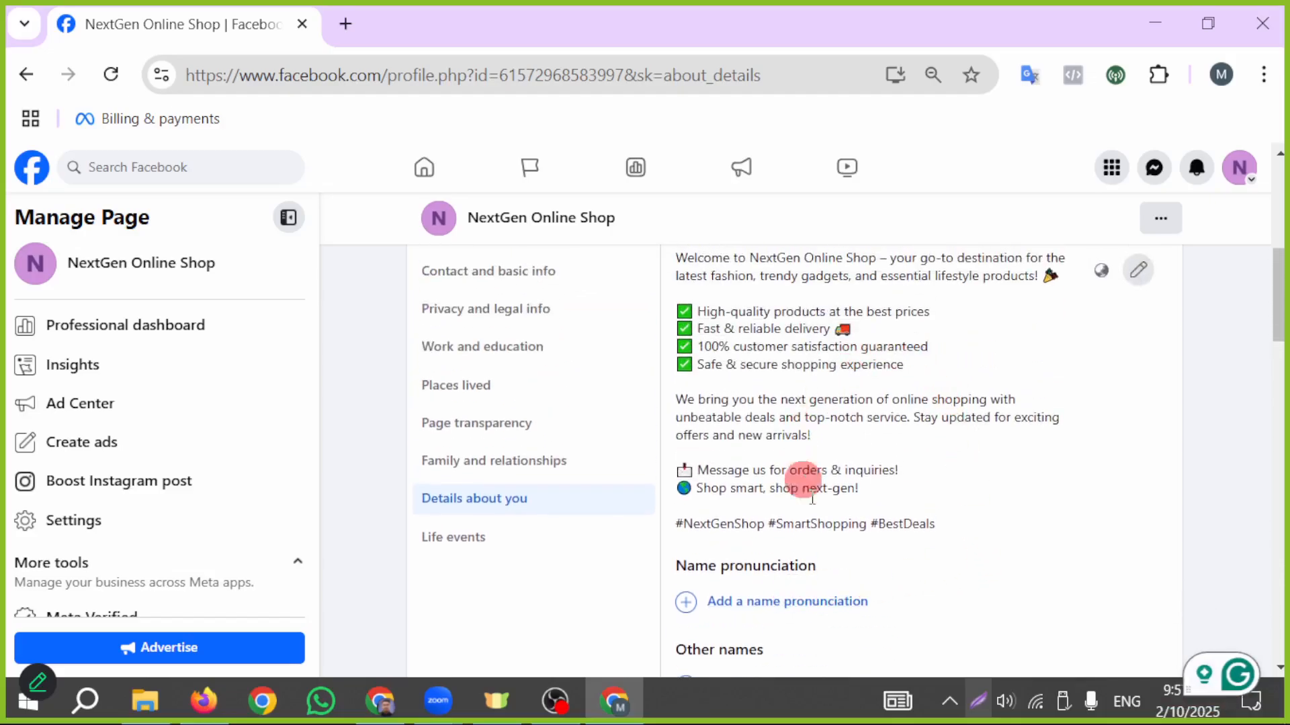
scroll(812, 498, down, 2)
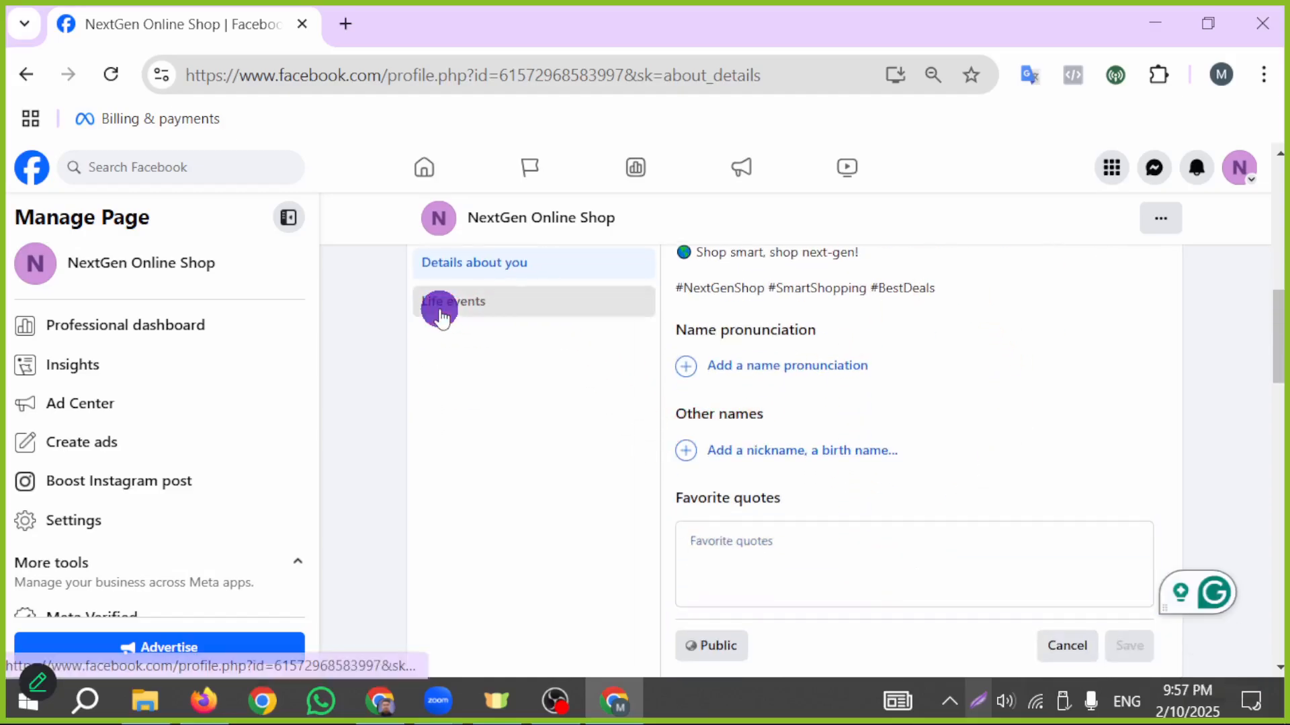
- Open the Life events section of the Page and look through it and the profile sections below
click(440, 316)
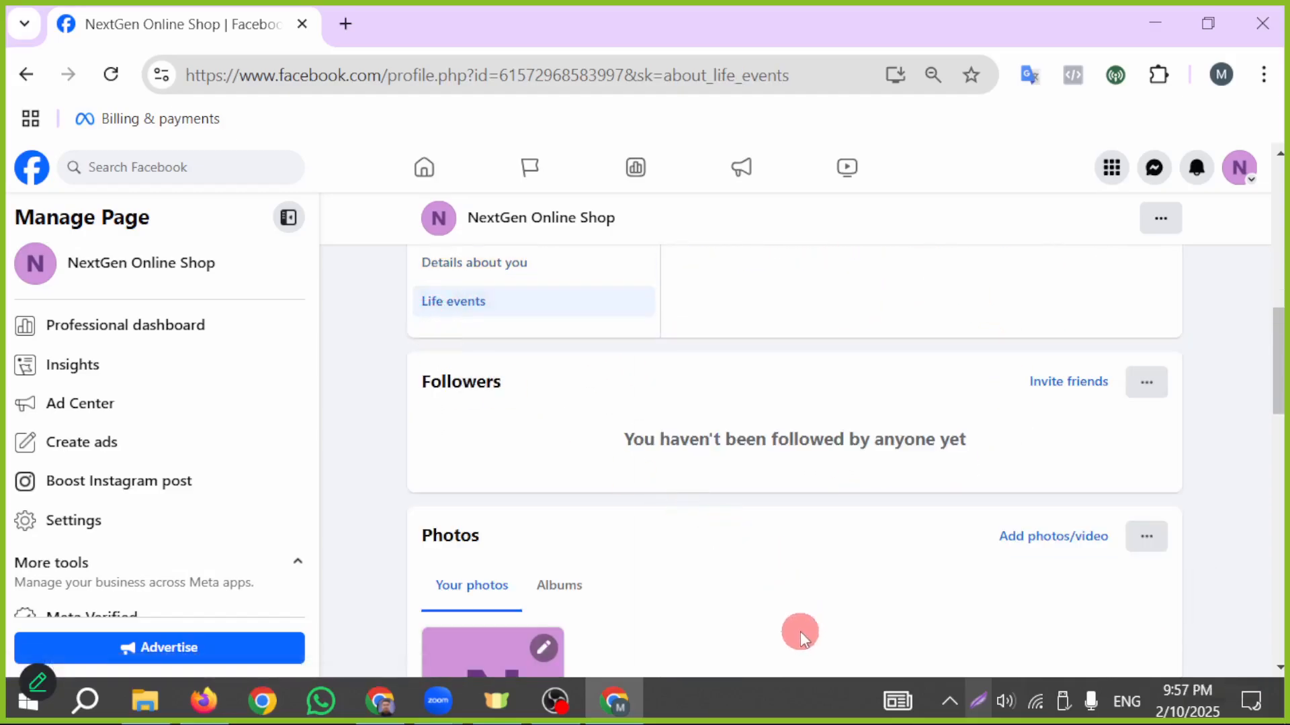
scroll(798, 616, down, 8)
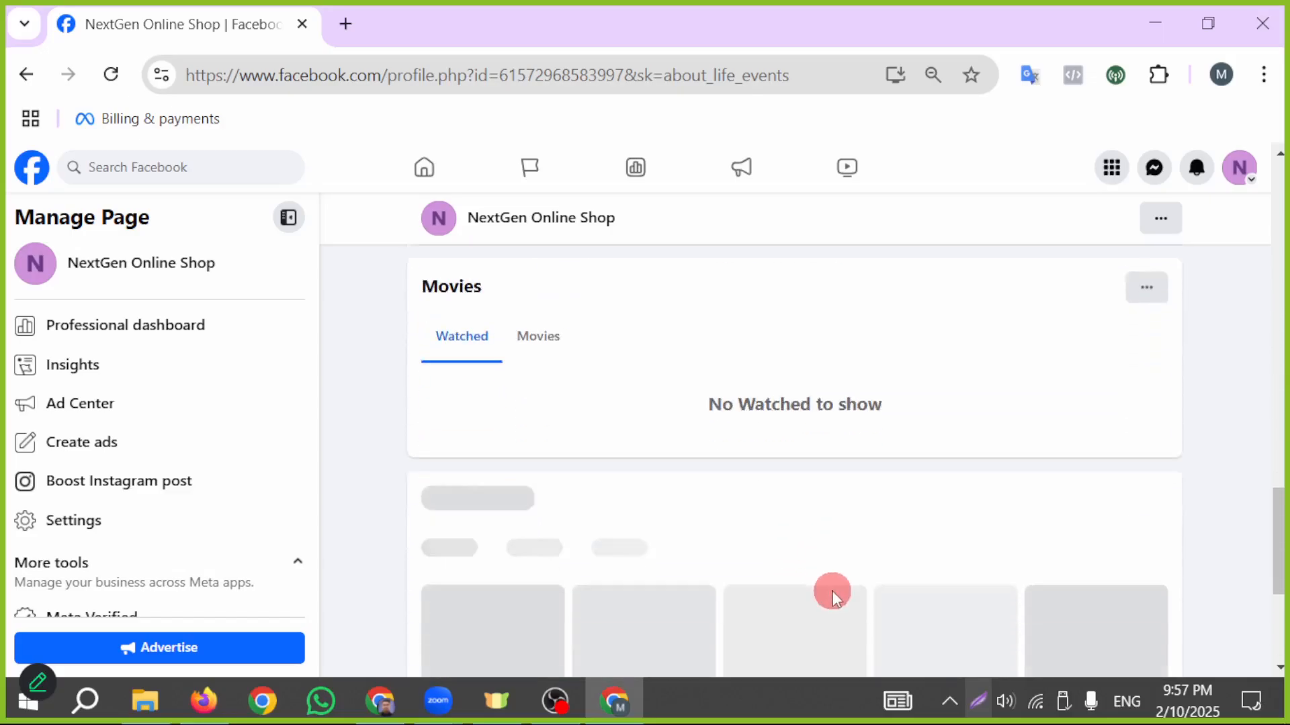
scroll(833, 595, down, 3)
scroll(806, 581, down, 3)
scroll(746, 573, up, 5)
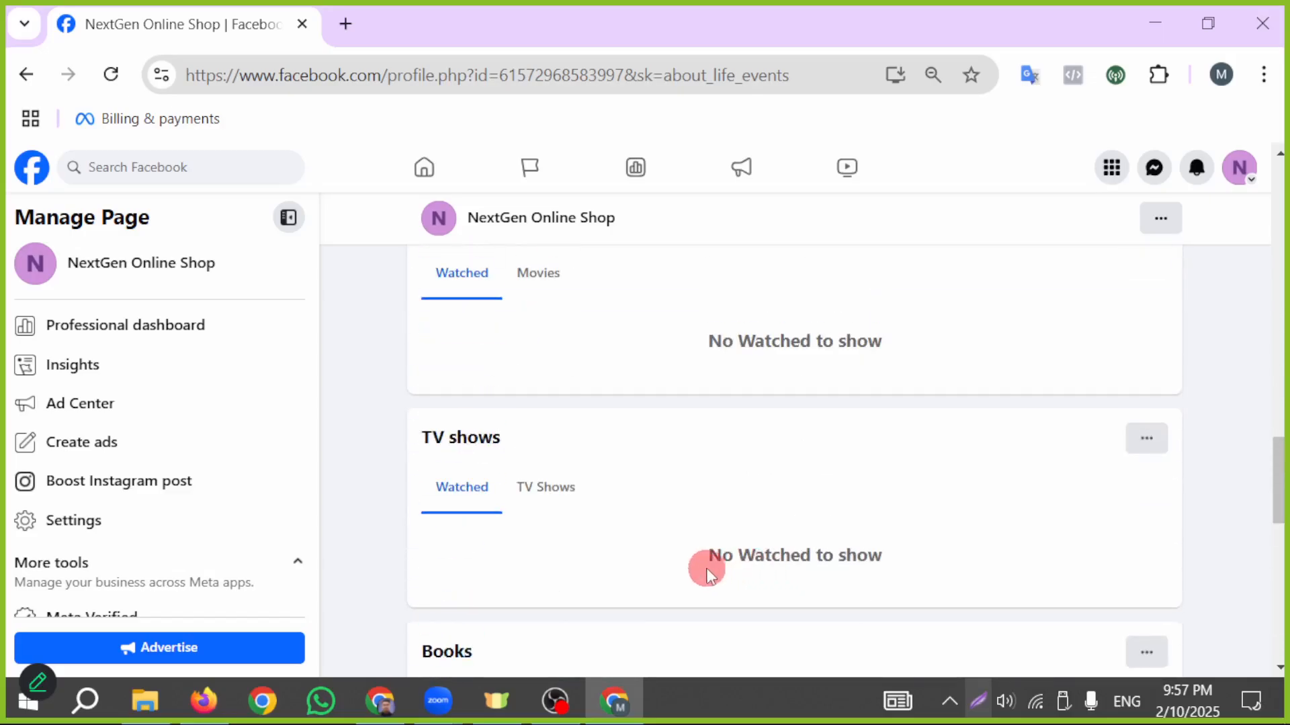
scroll(672, 564, up, 10)
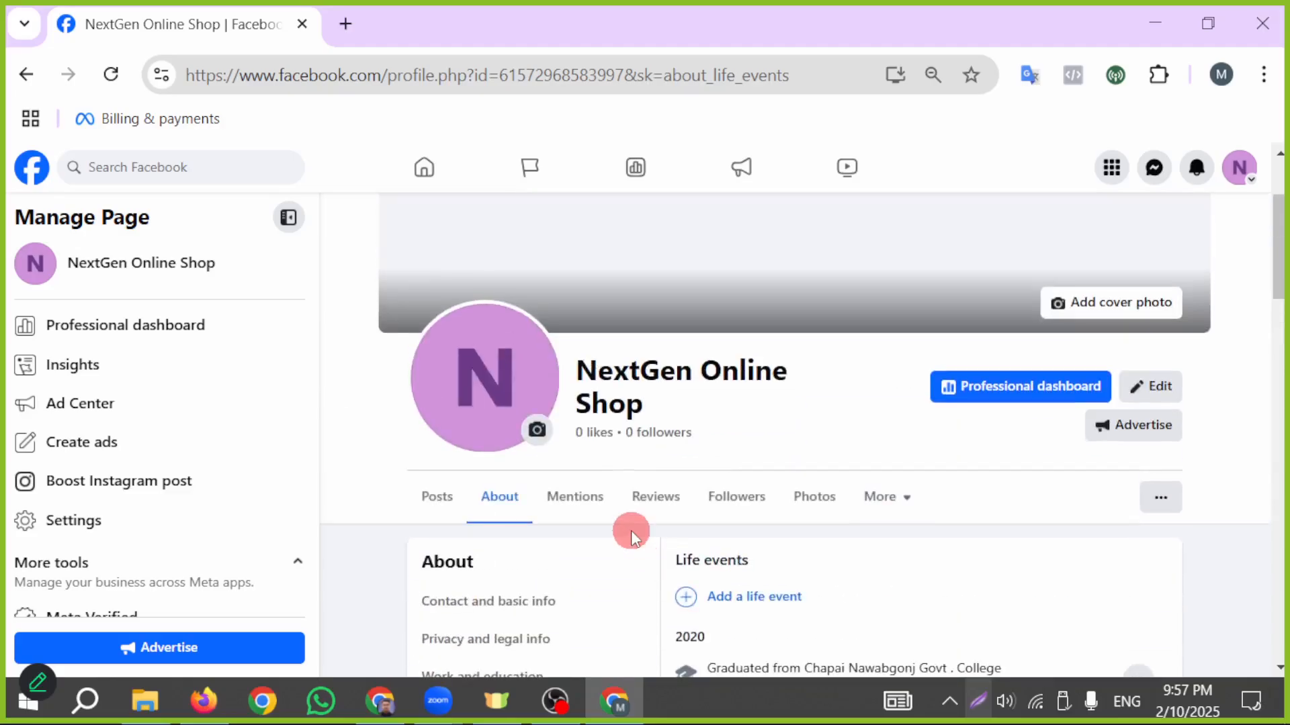
scroll(642, 541, up, 1)
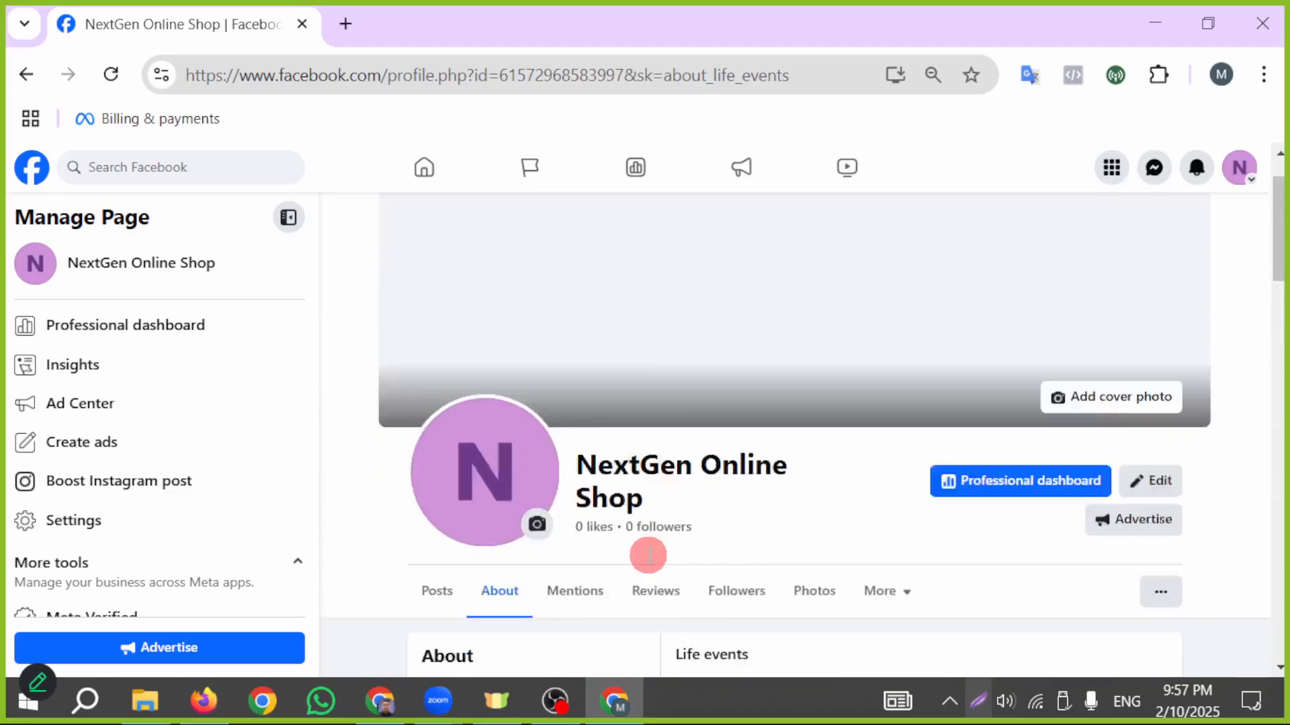
scroll(692, 549, down, 4)
scroll(797, 437, up, 2)
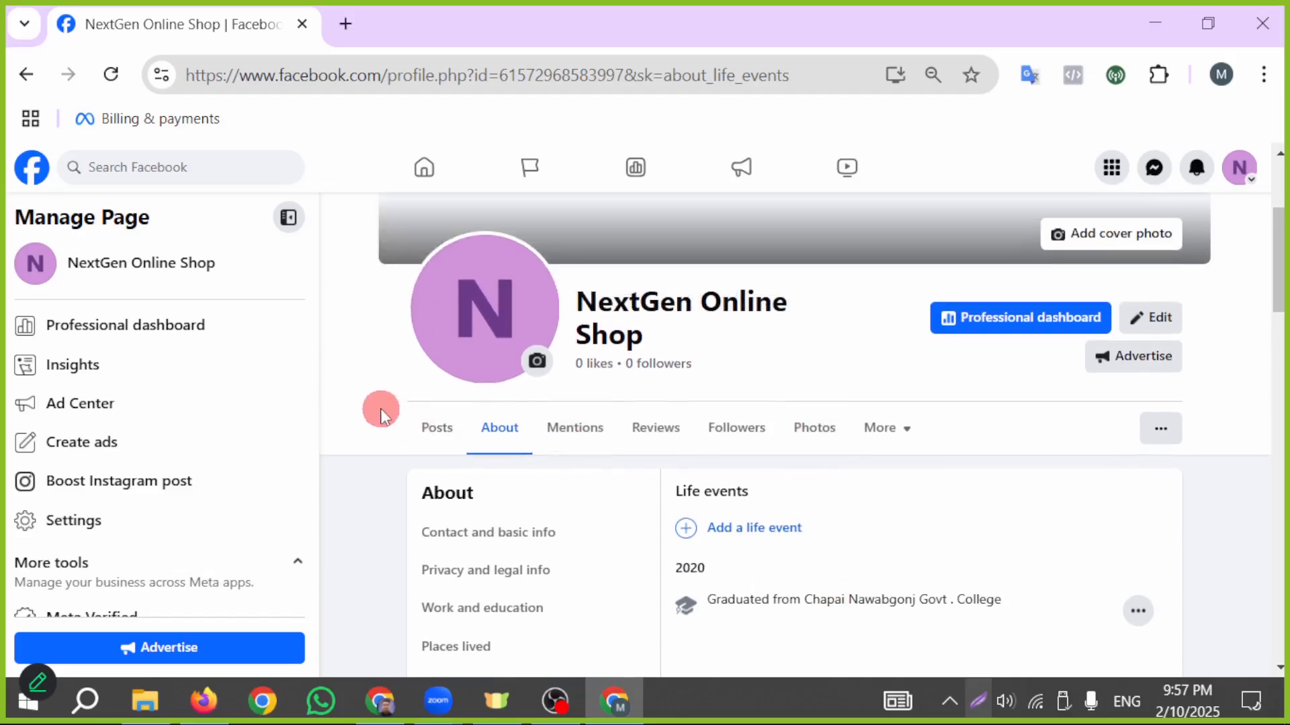
- Reload the Page from its Posts view and check the Contact and basic info in About
click(422, 433)
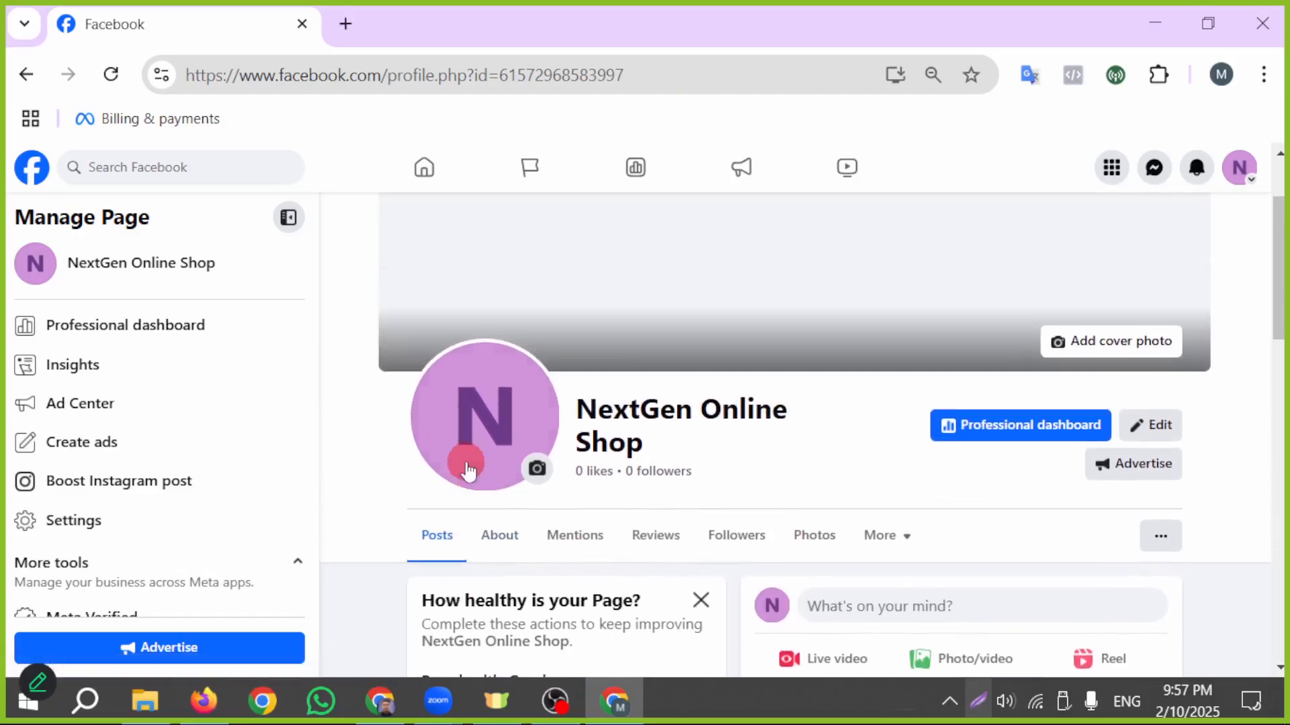
scroll(484, 471, down, 3)
click(111, 82)
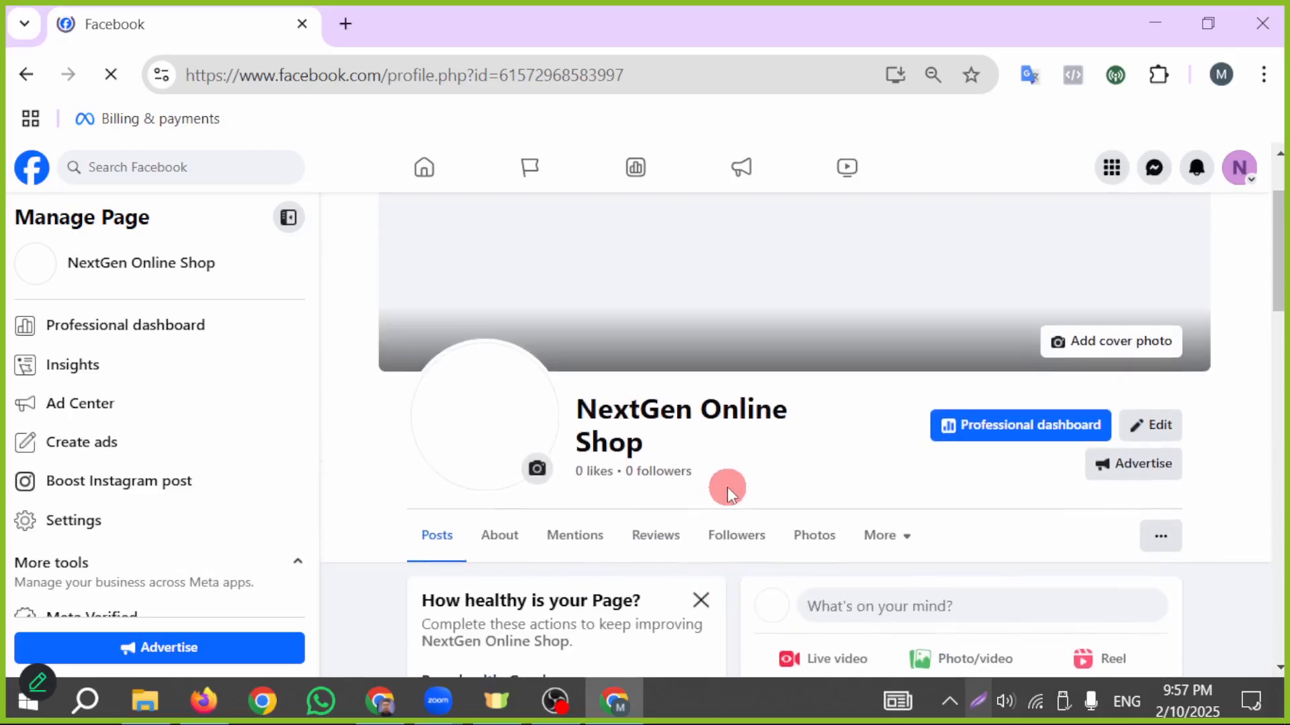
click(497, 537)
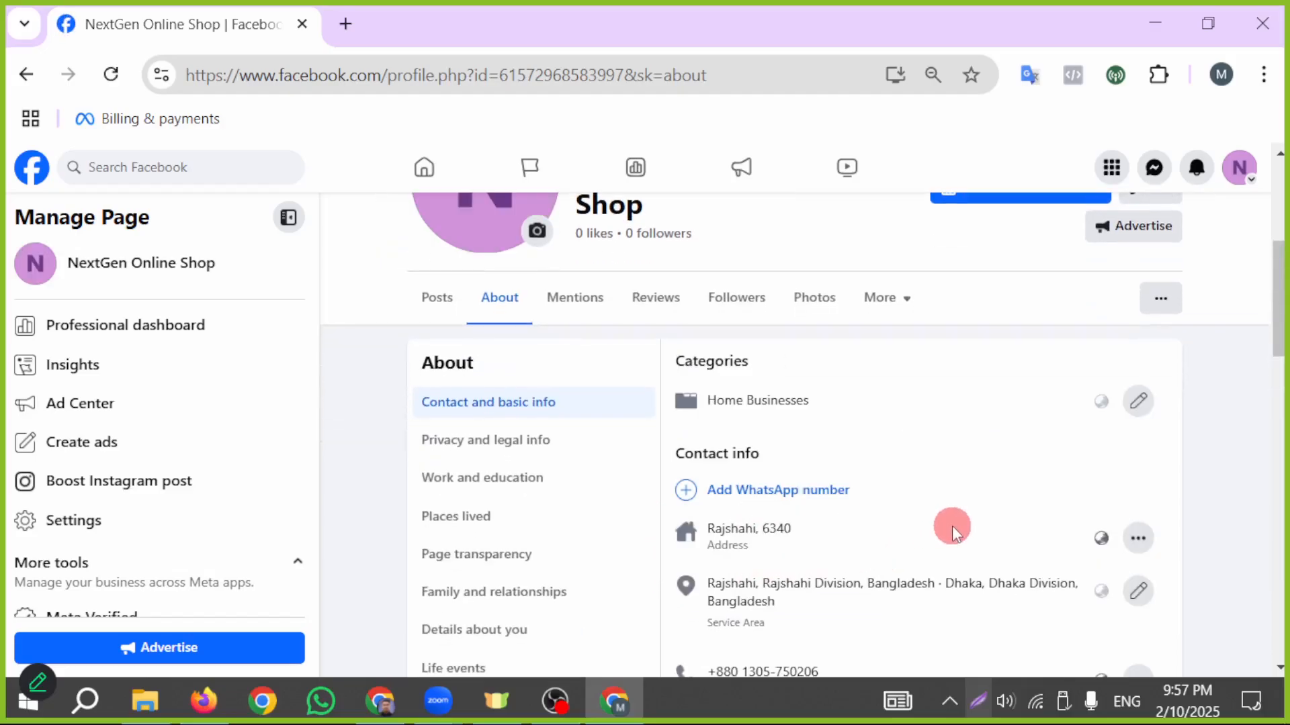
scroll(953, 526, down, 6)
scroll(954, 526, up, 6)
scroll(887, 571, up, 5)
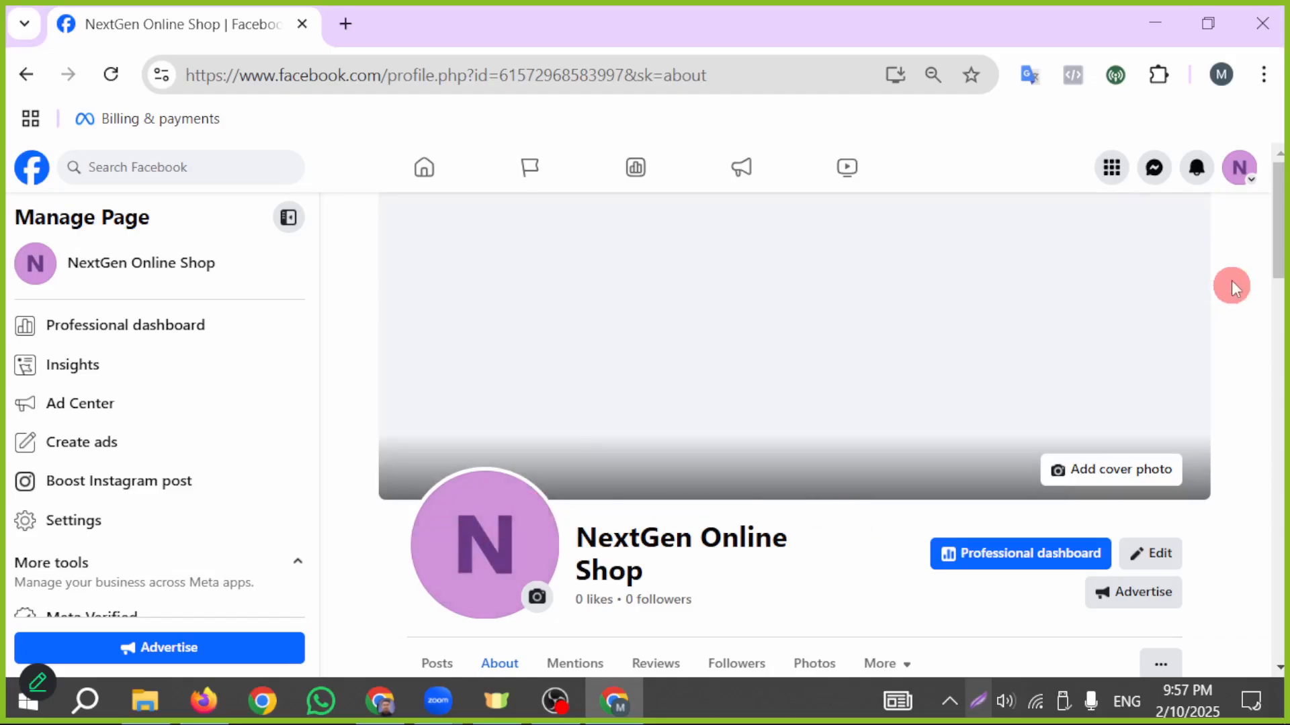
- Open the Canva home page at canva.com in a new browser tab
click(344, 24)
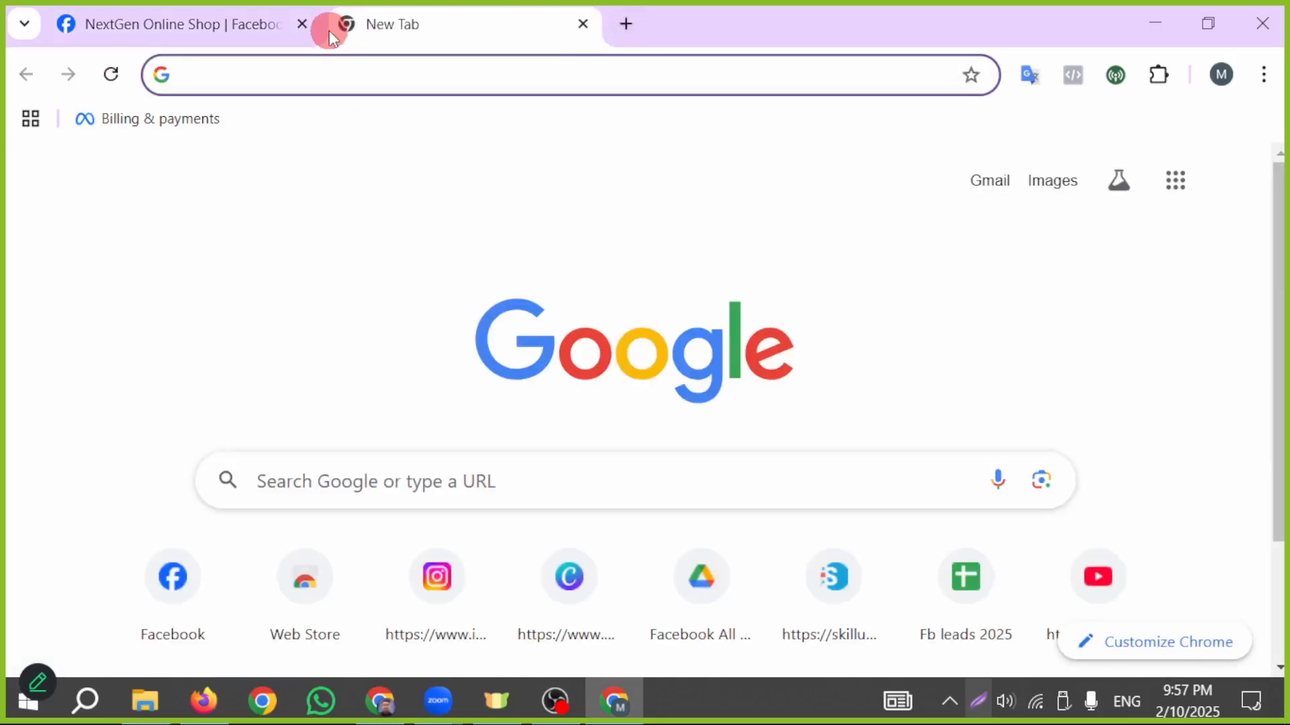
text(c)
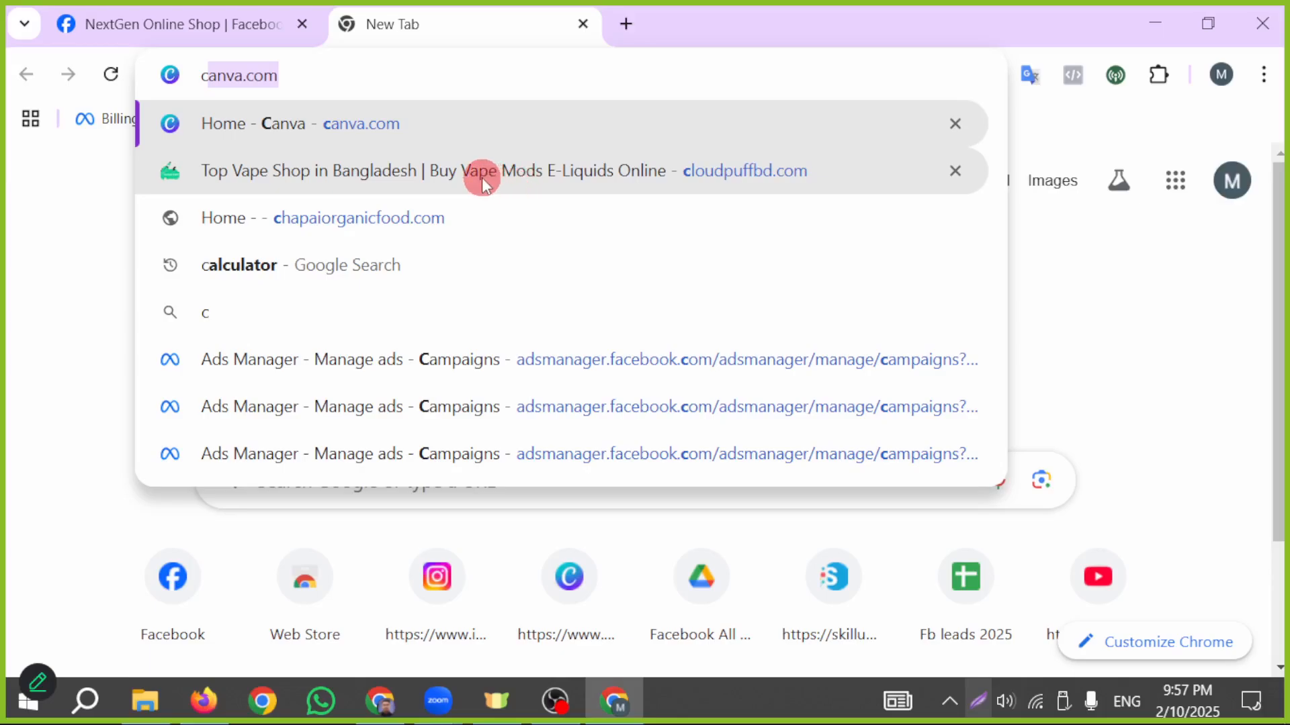
key(Return)
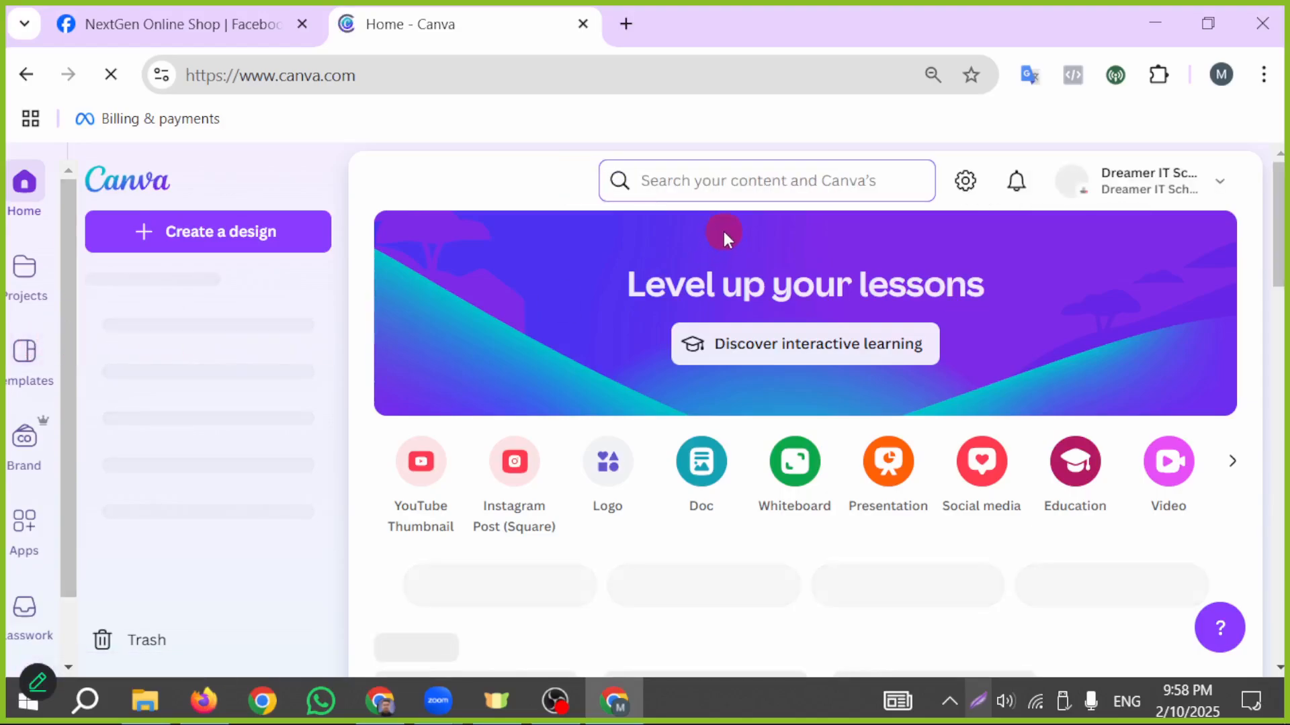
- Search Canva for "logo" and browse the logo templates
text(logo)
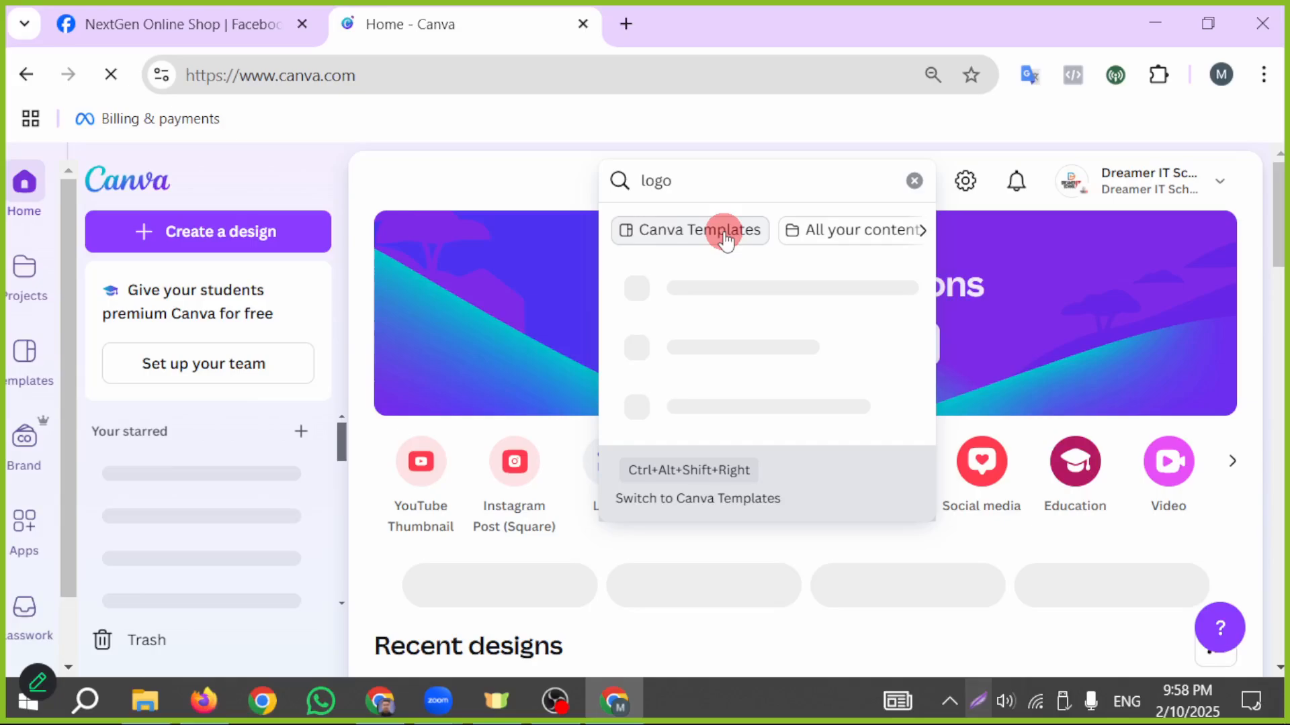
click(724, 232)
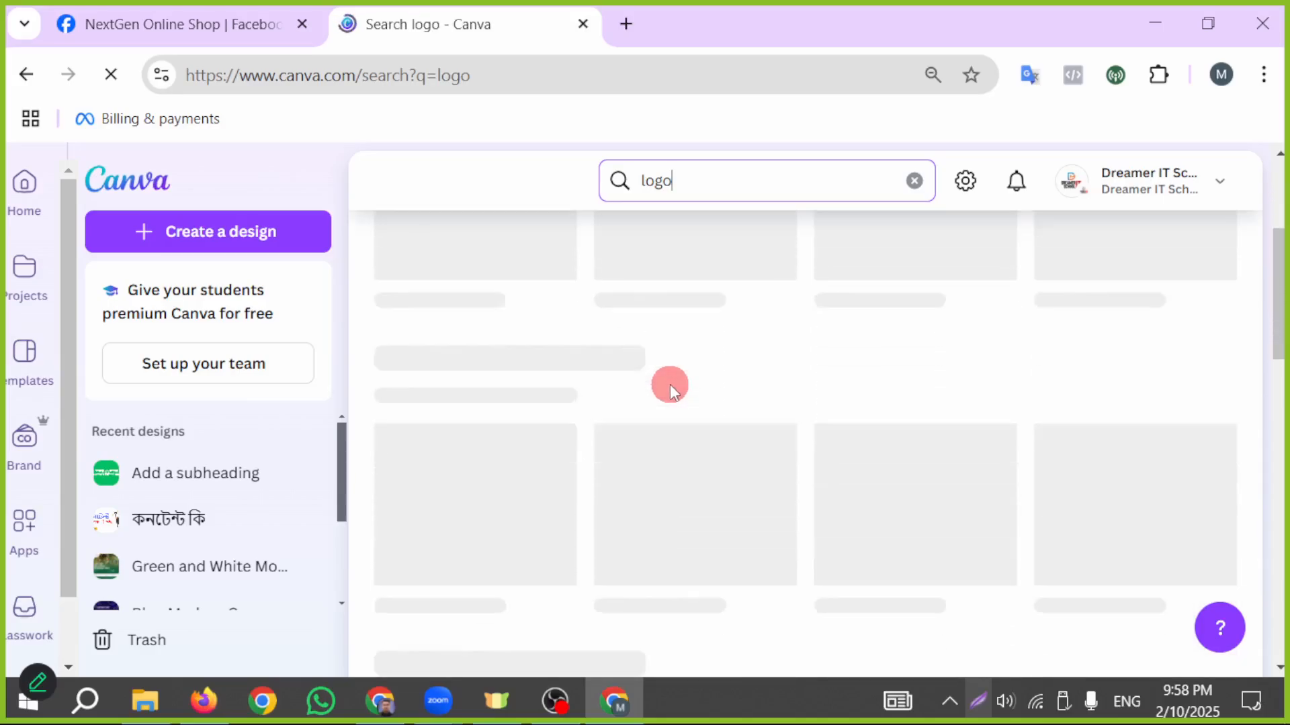
scroll(644, 435, down, 8)
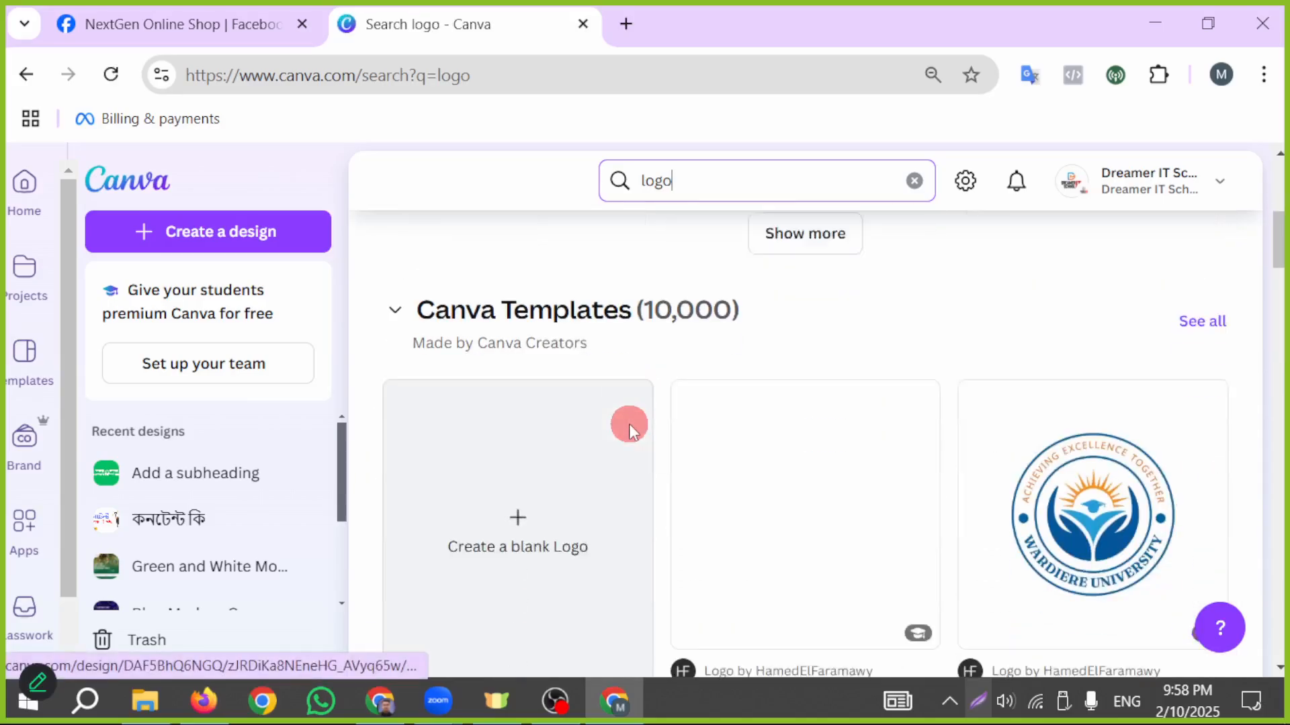
scroll(630, 432, down, 2)
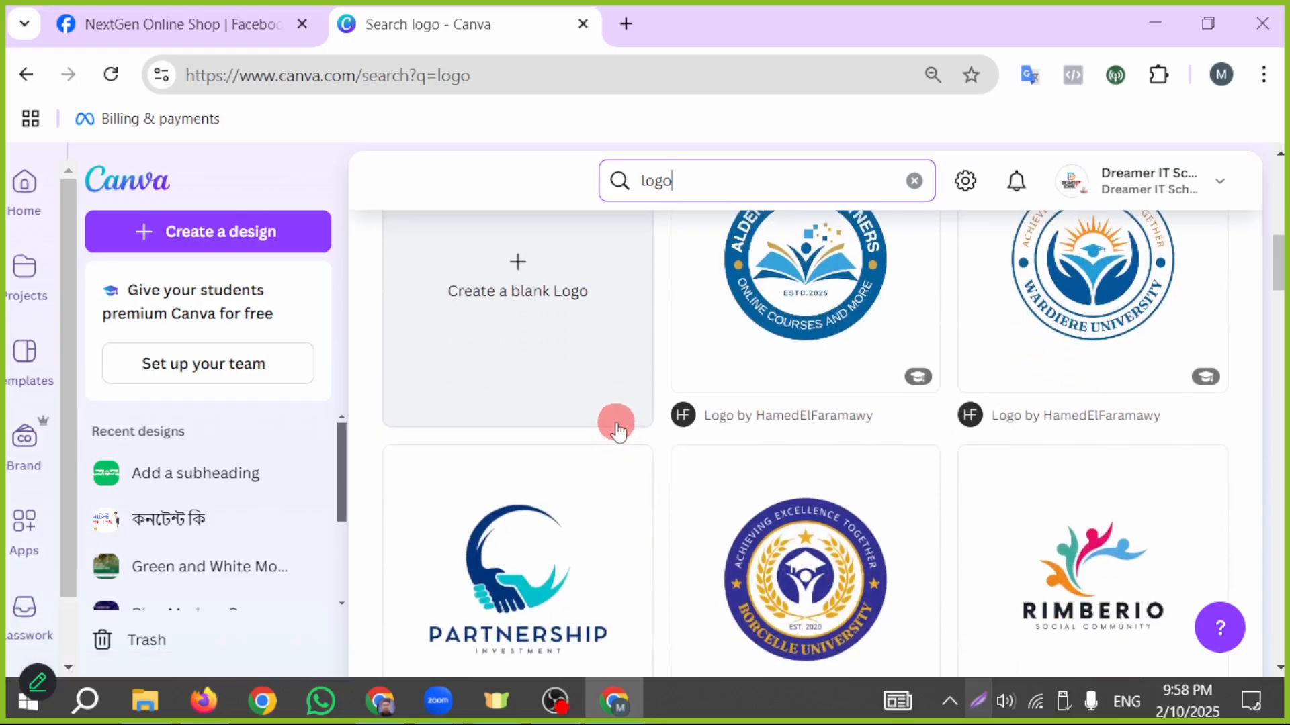
scroll(618, 430, down, 4)
scroll(616, 429, down, 8)
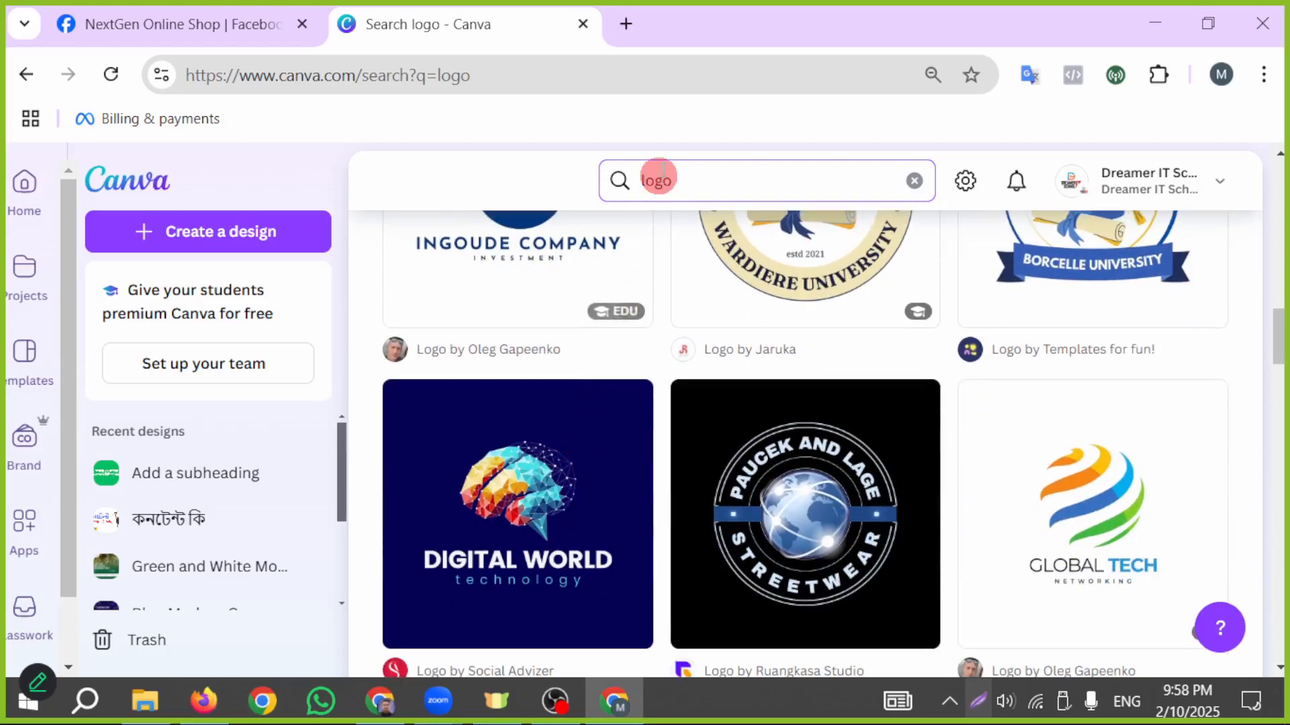
- Refine the Canva search to "logo shopping" and browse the online shop logo templates
text(sj)
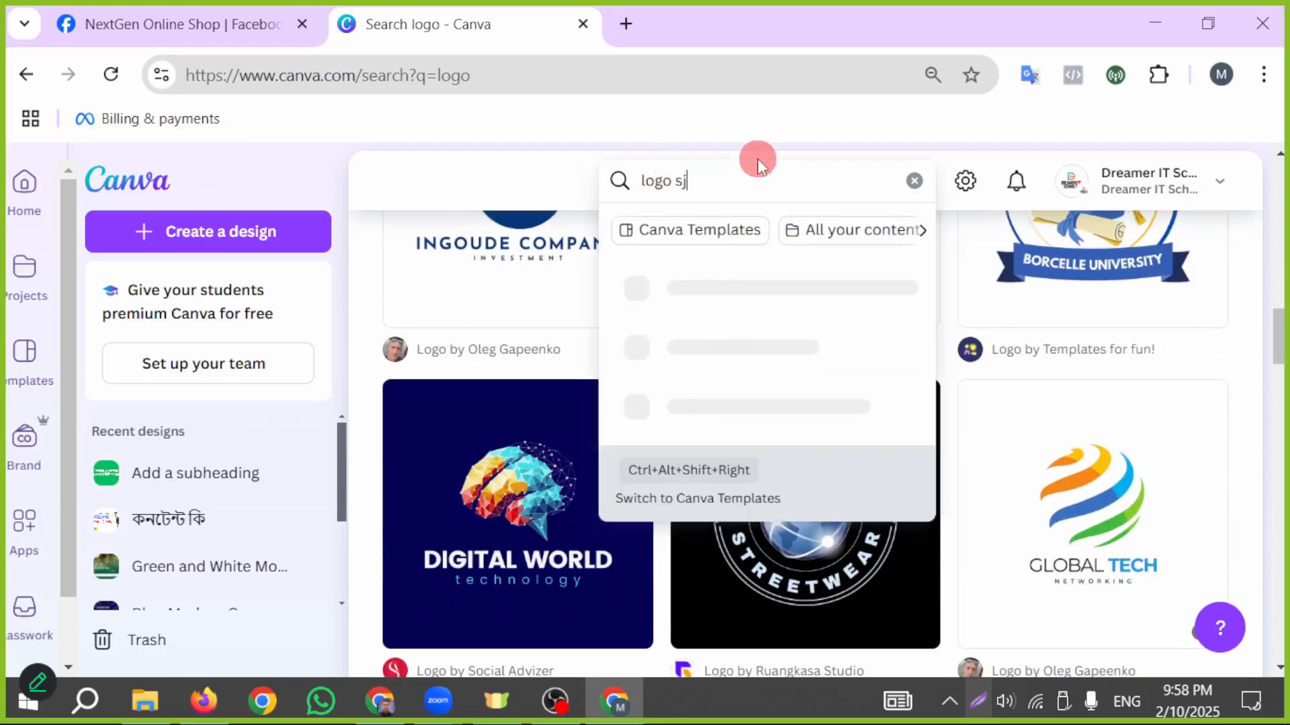
text(op)
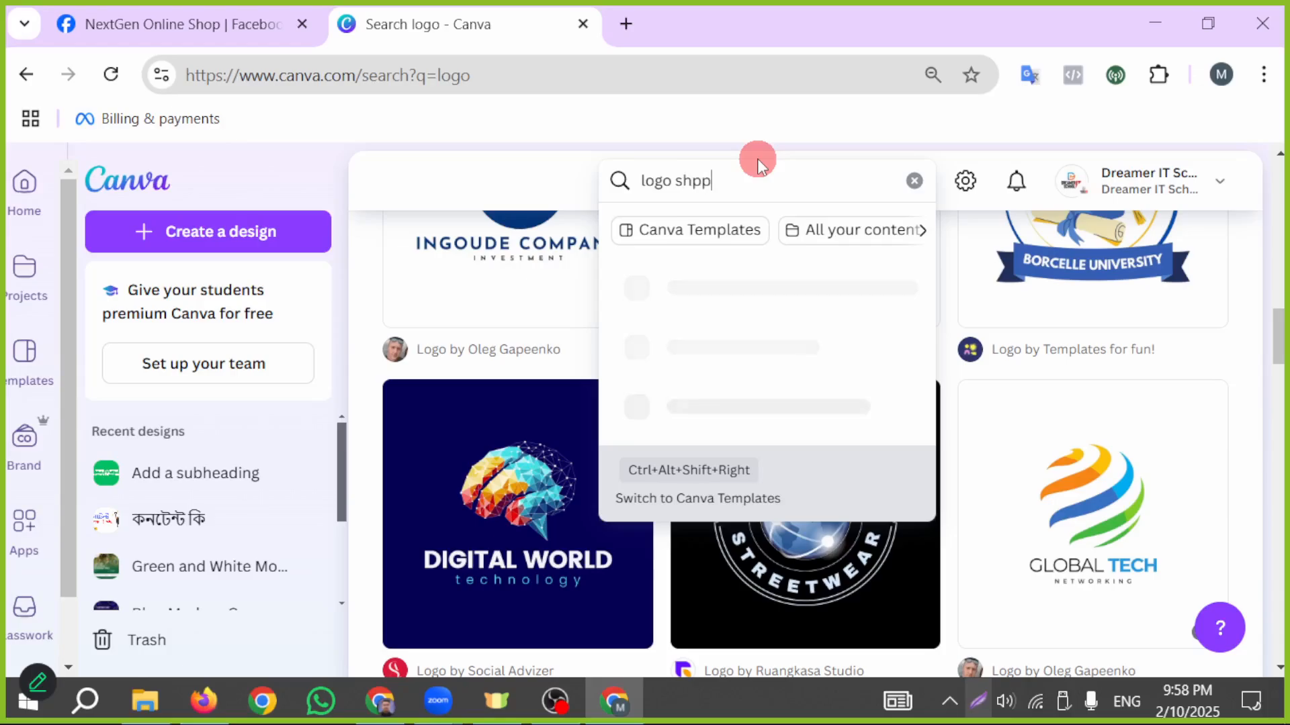
key(BackSpace)
key(BackSpace)
text(oppin)
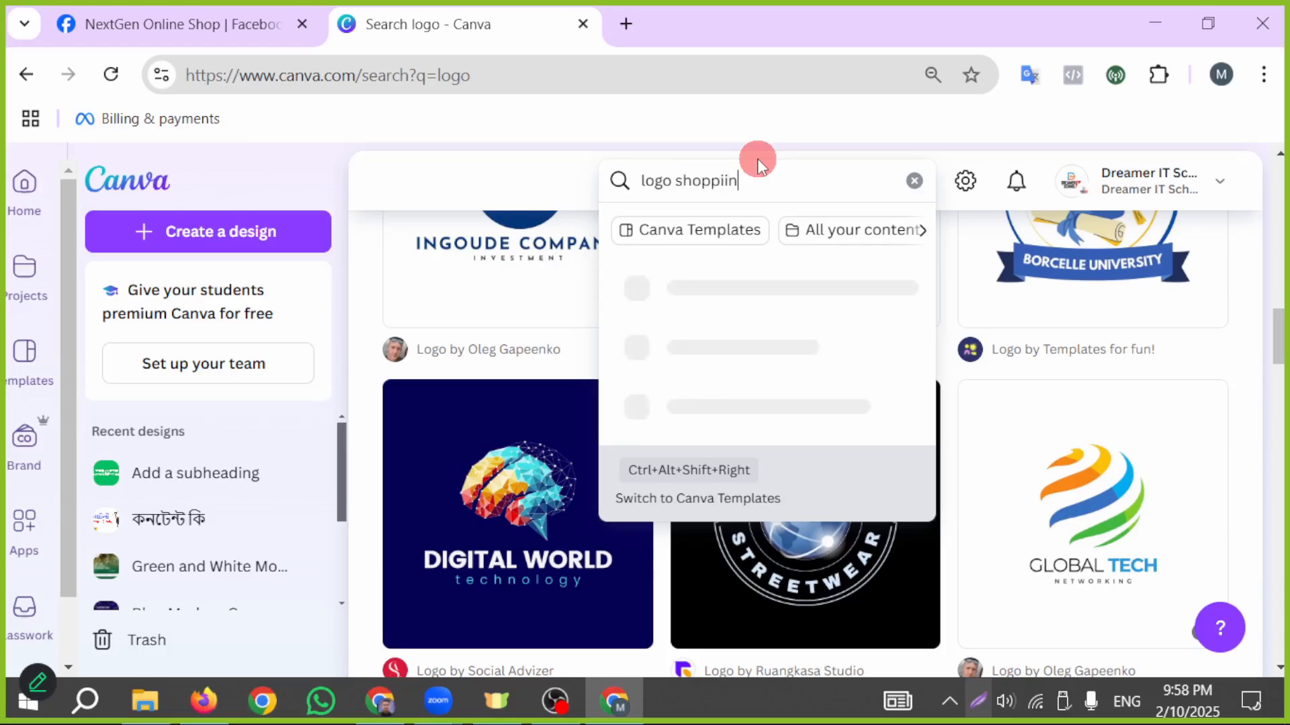
key(BackSpace)
text(ng)
key(Return)
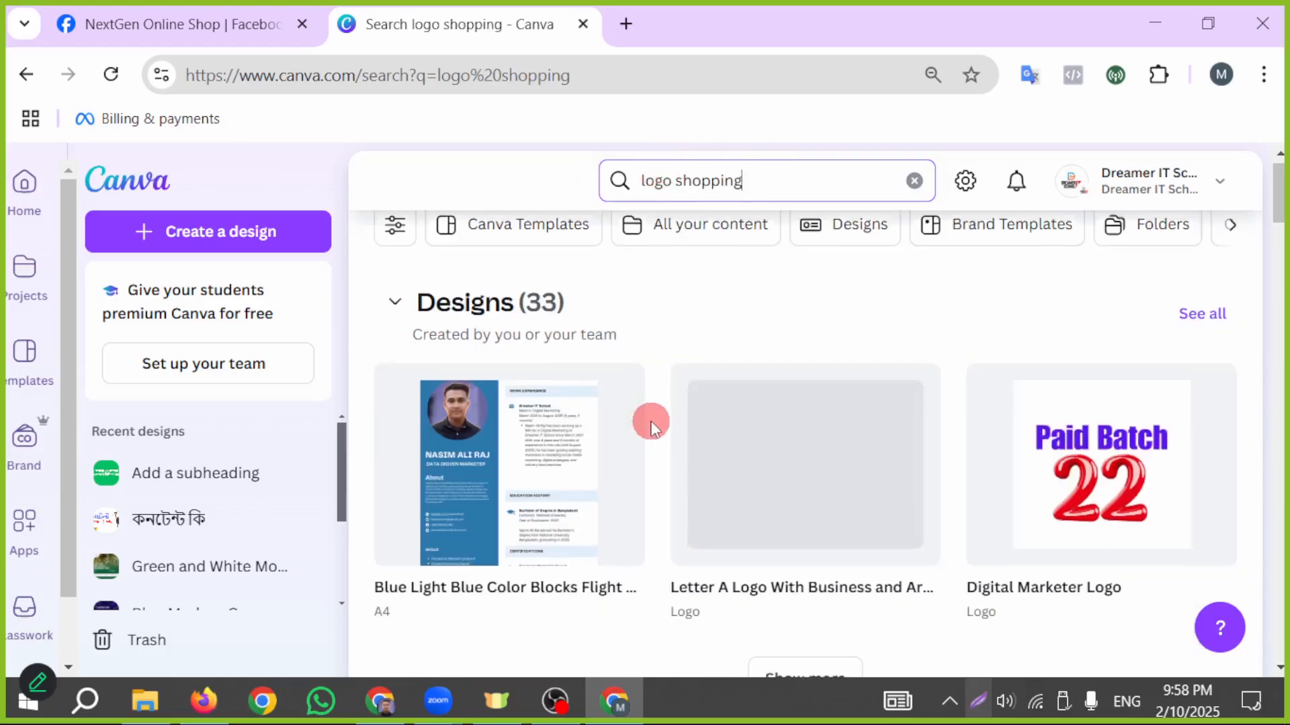
scroll(649, 421, down, 5)
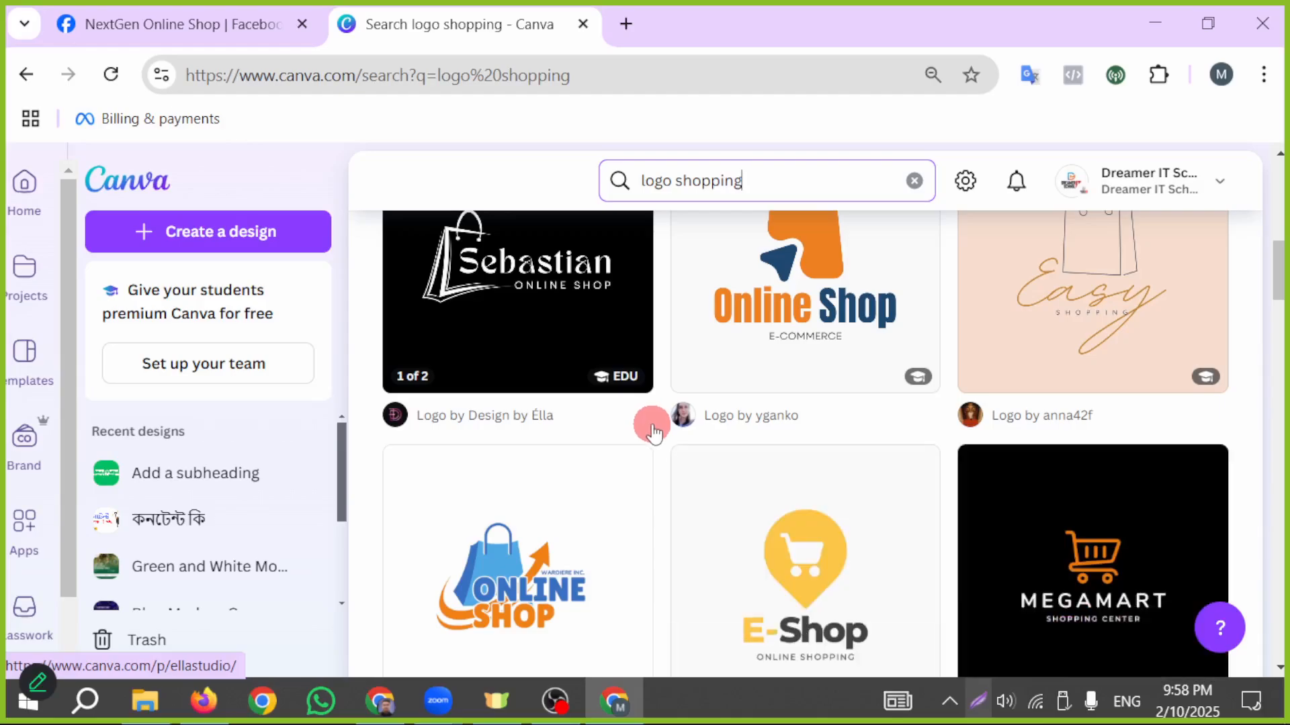
scroll(554, 532, down, 2)
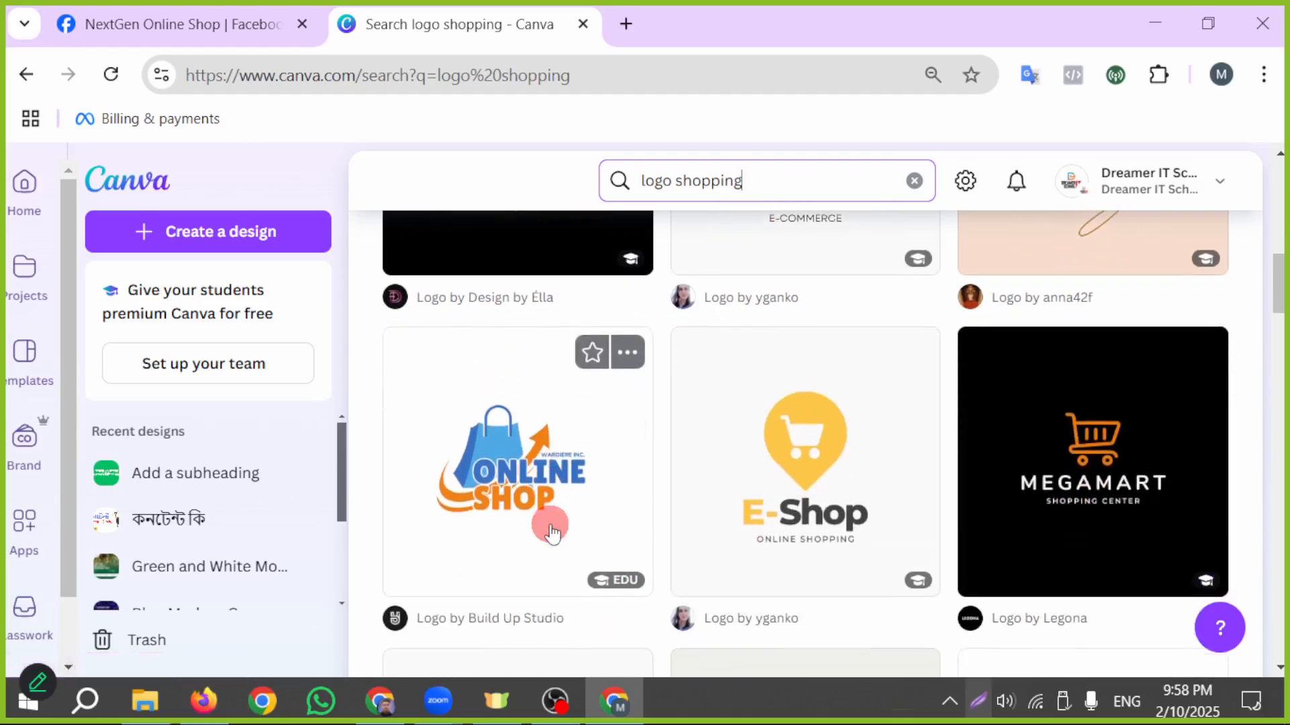
- Open the "Blue and Orange Illustrative Online Shop Logo" template for customization
click(504, 505)
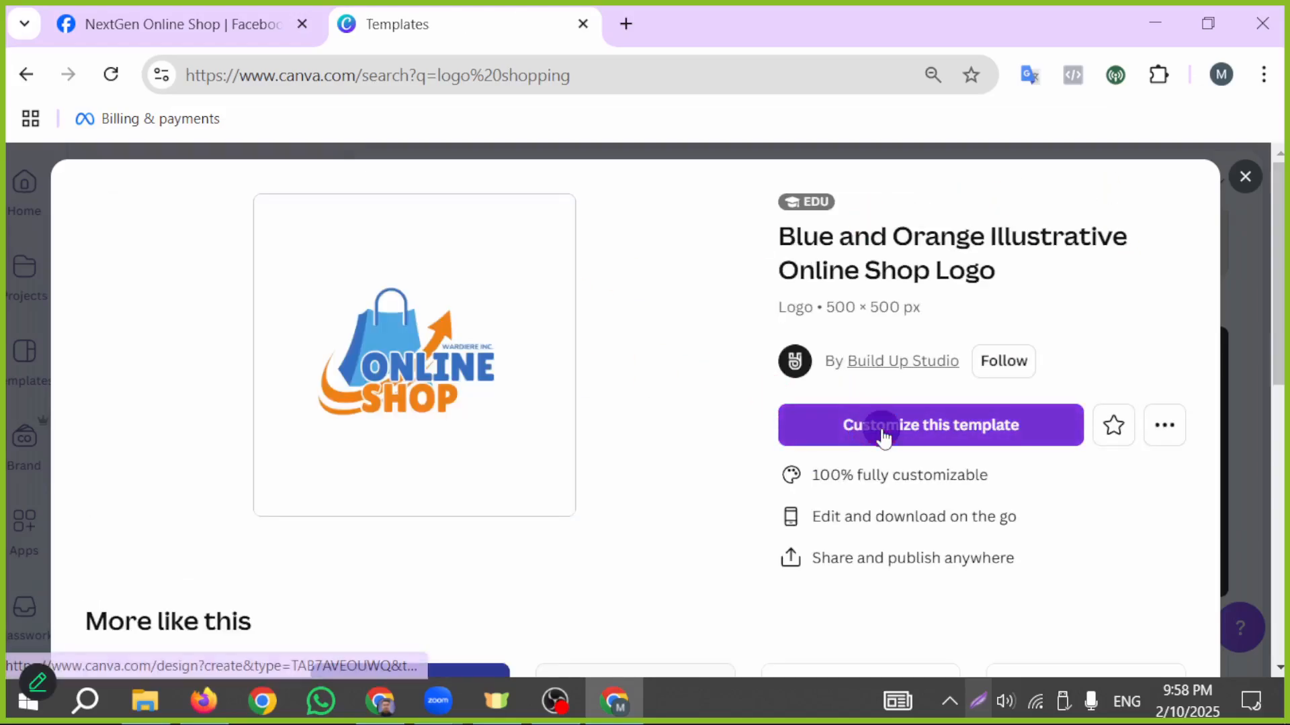
click(881, 431)
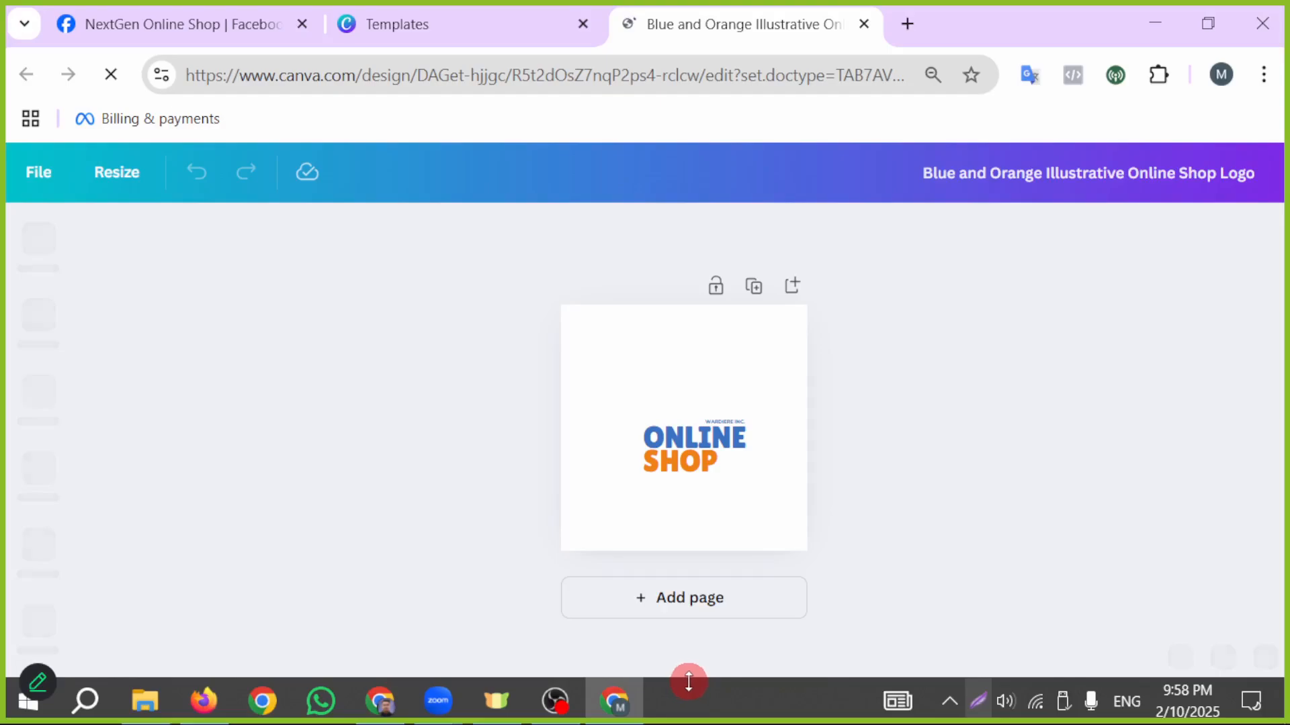
- Copy "NextGen" from the Facebook Page name and paste it before ONLINE in the logo's blue text
click(700, 437)
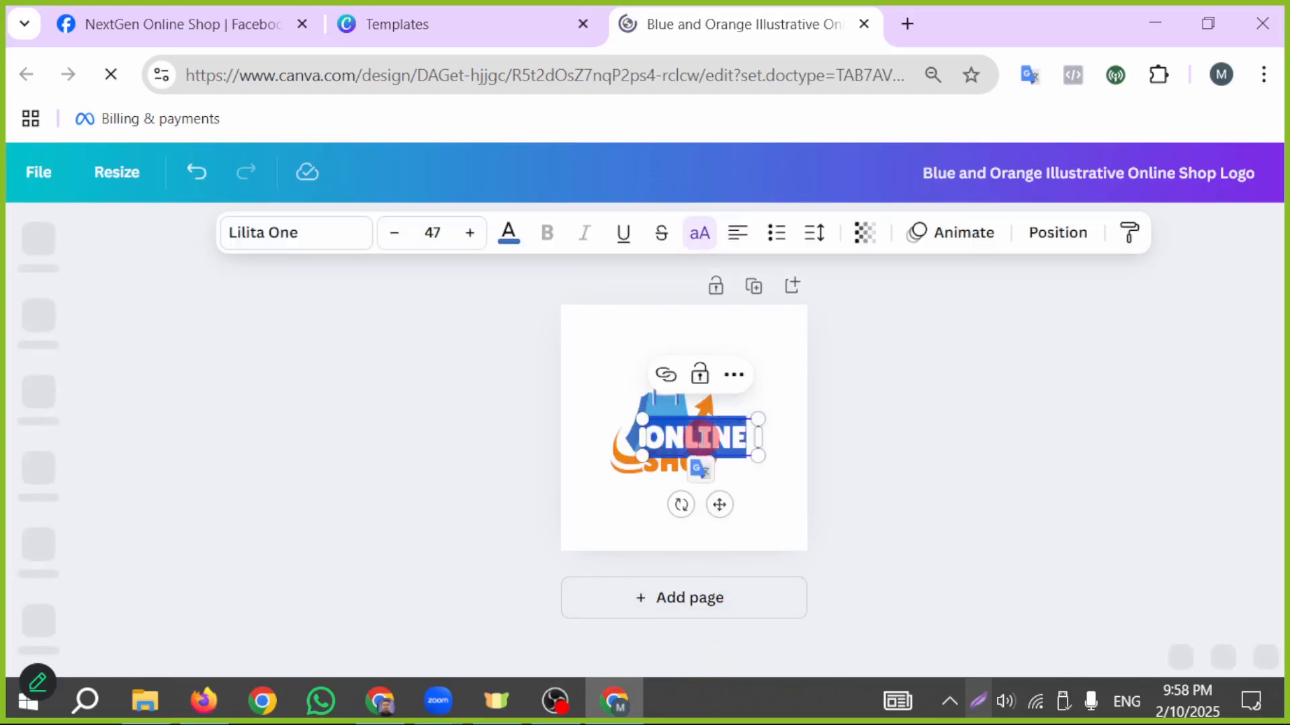
click(235, 10)
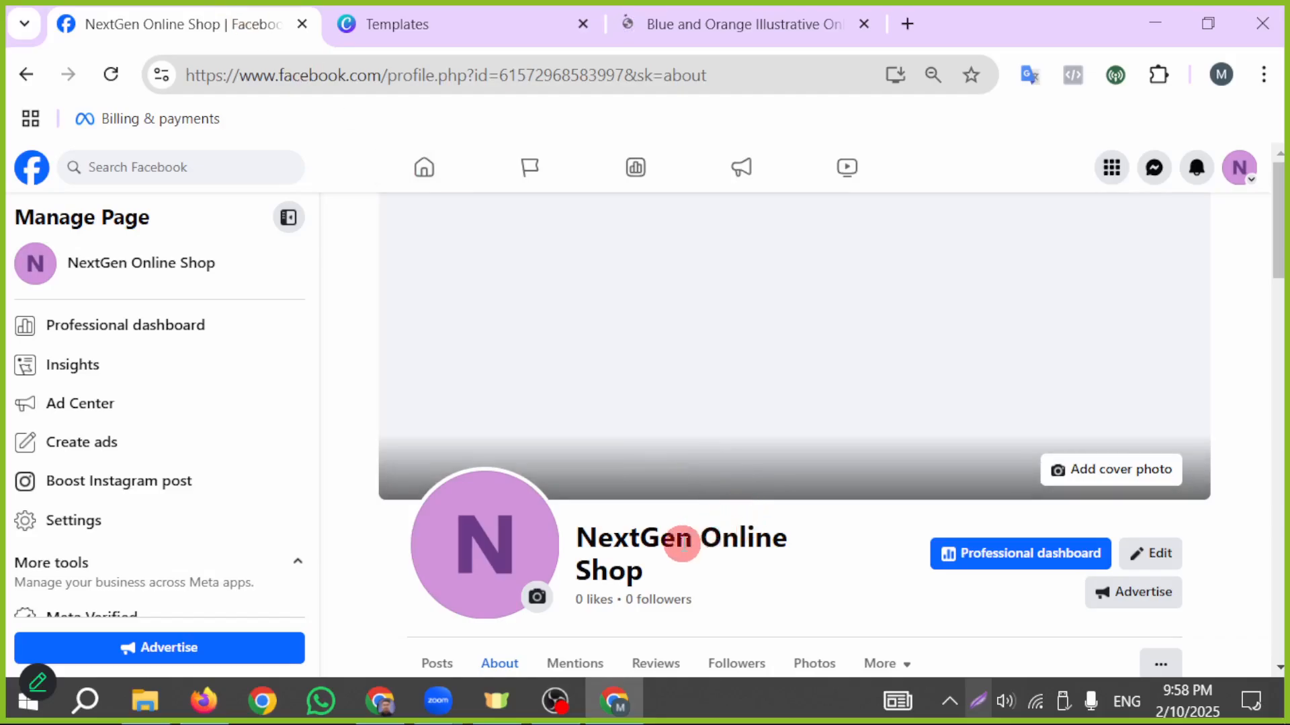
drag(699, 537, 594, 535)
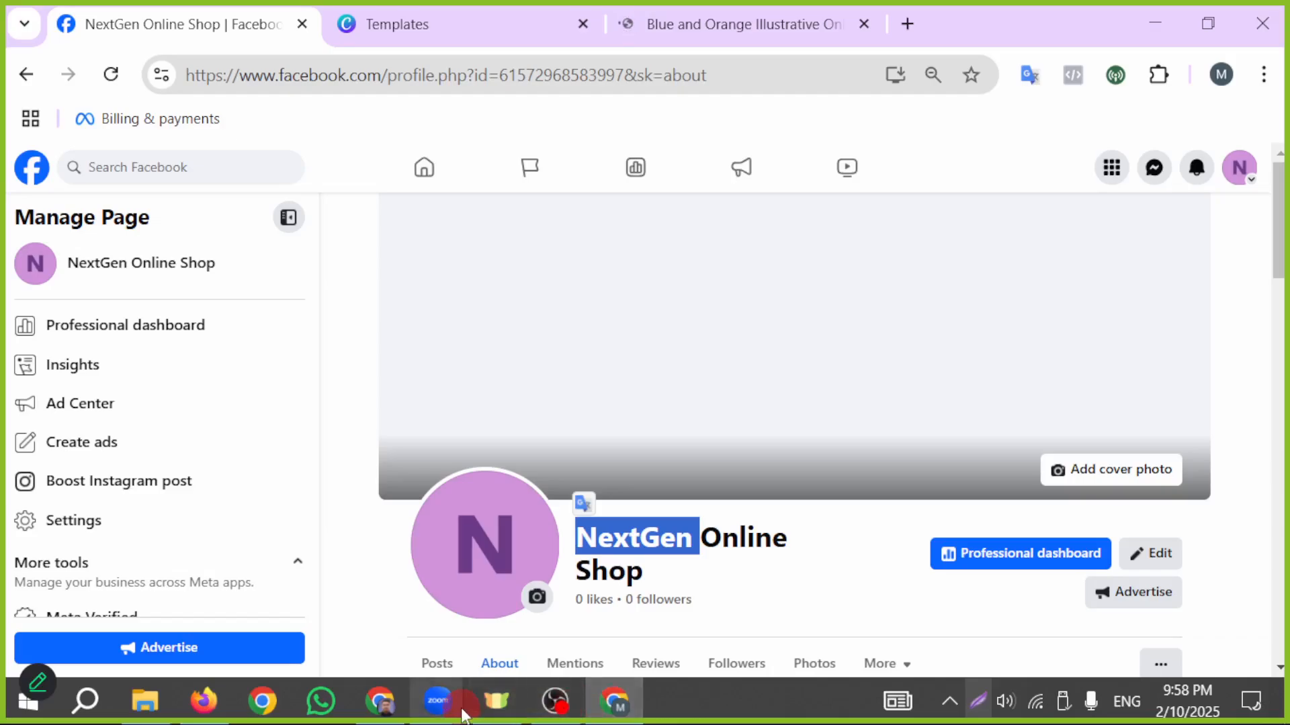
click(691, 26)
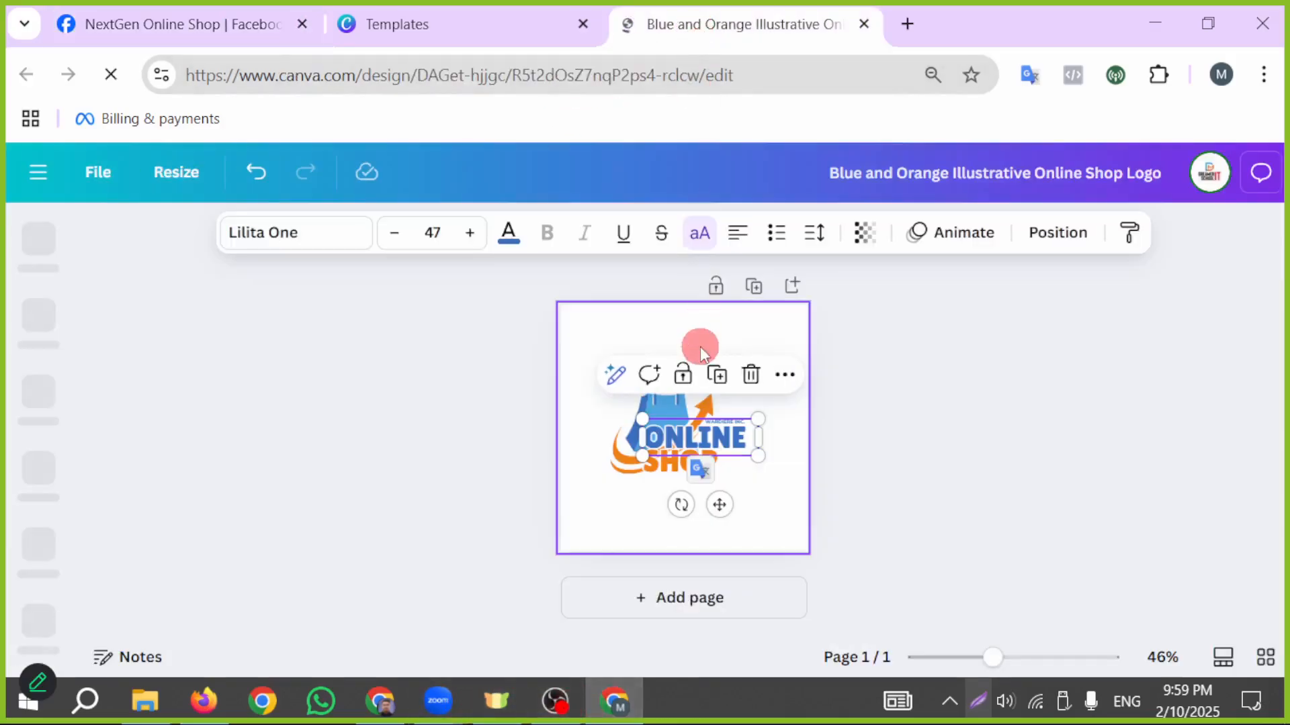
double_click(699, 436)
click(680, 438)
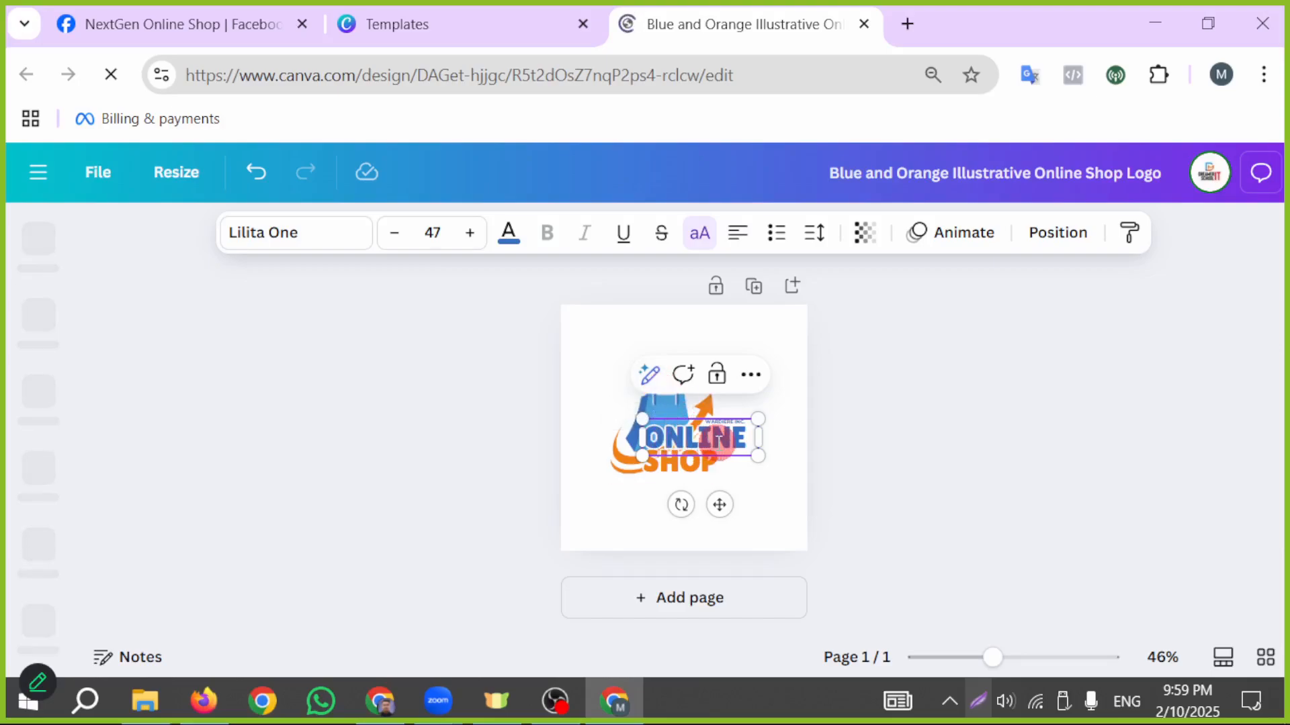
text(NEXTGEN ONLINE)
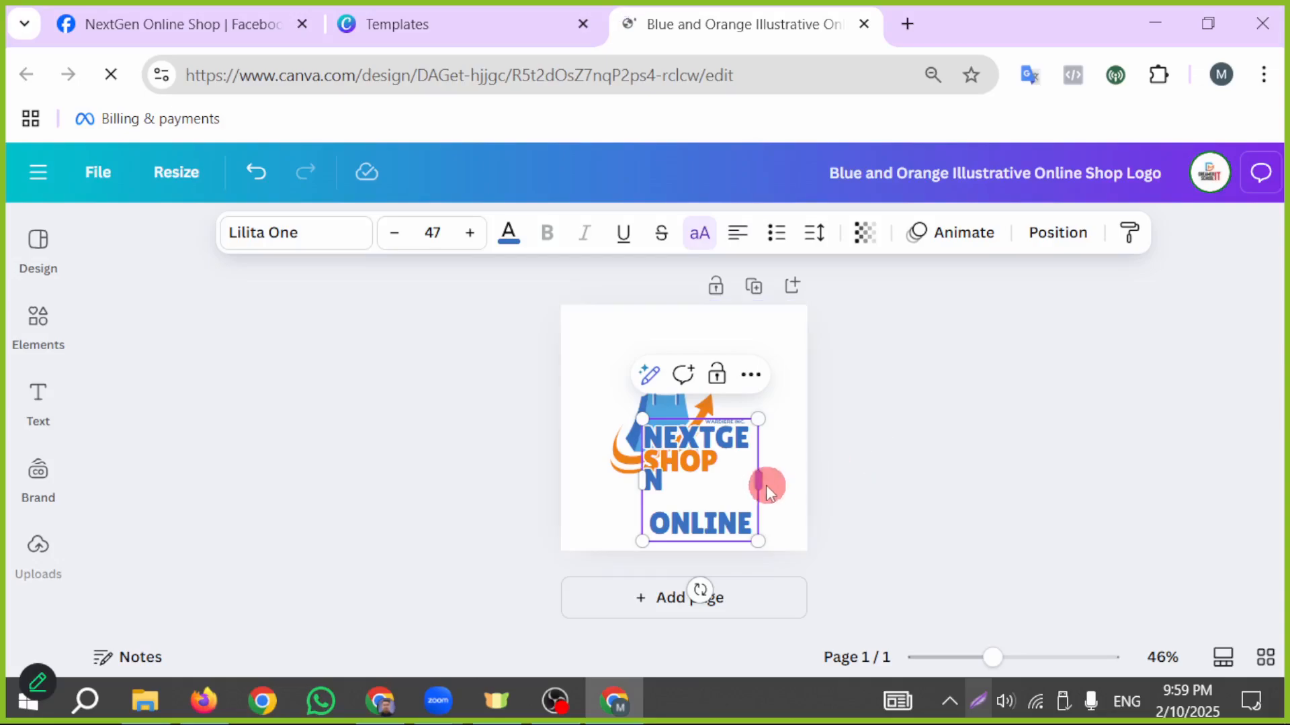
- Widen the blue text box so NEXTGEN fits on one line and delete the word ONLINE from it
drag(759, 476, 806, 470)
double_click(743, 483)
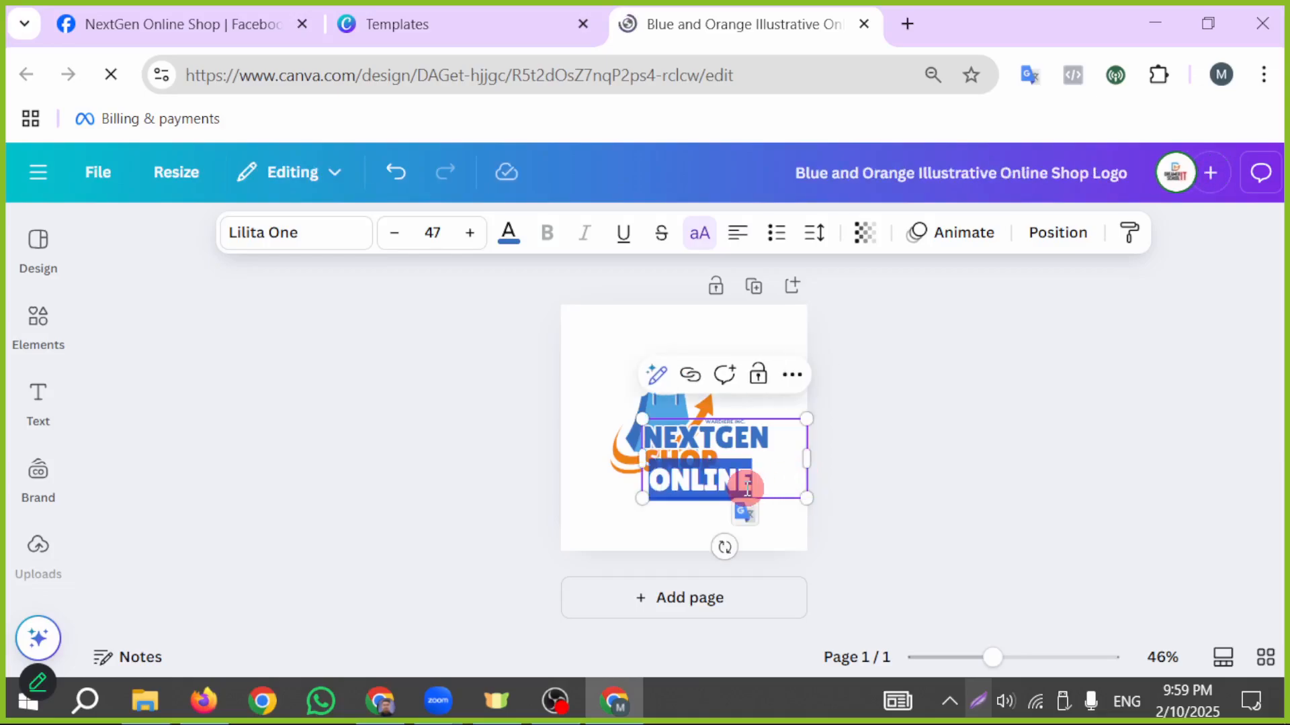
key(BackSpace)
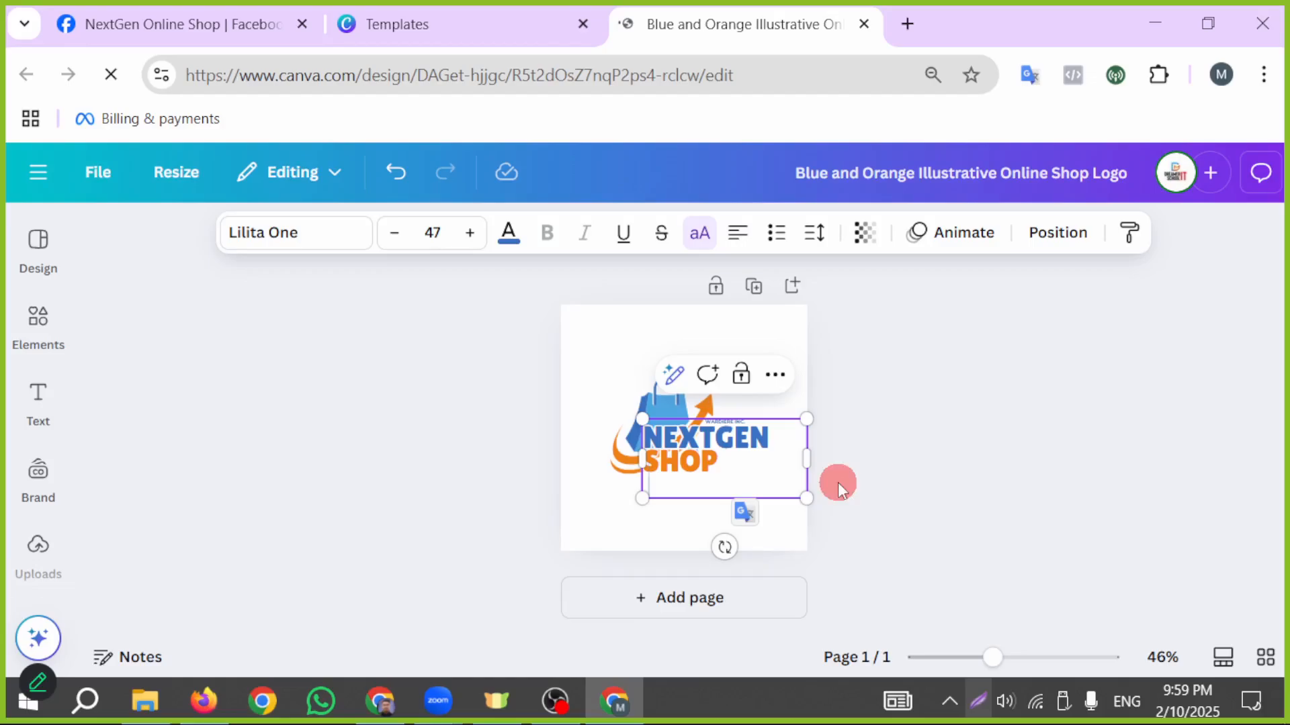
click(909, 498)
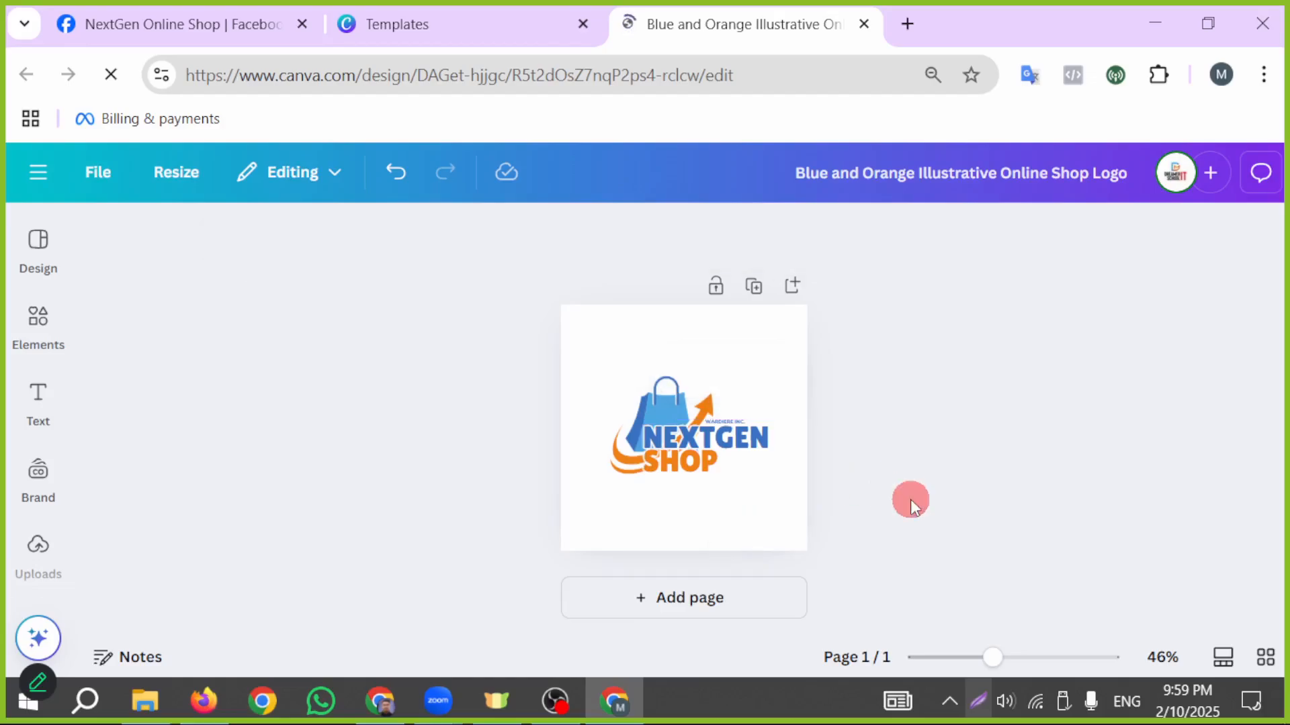
- Replace the orange SHOP text with ONLINE and widen its box to about 239 so it fits on one line
click(704, 471)
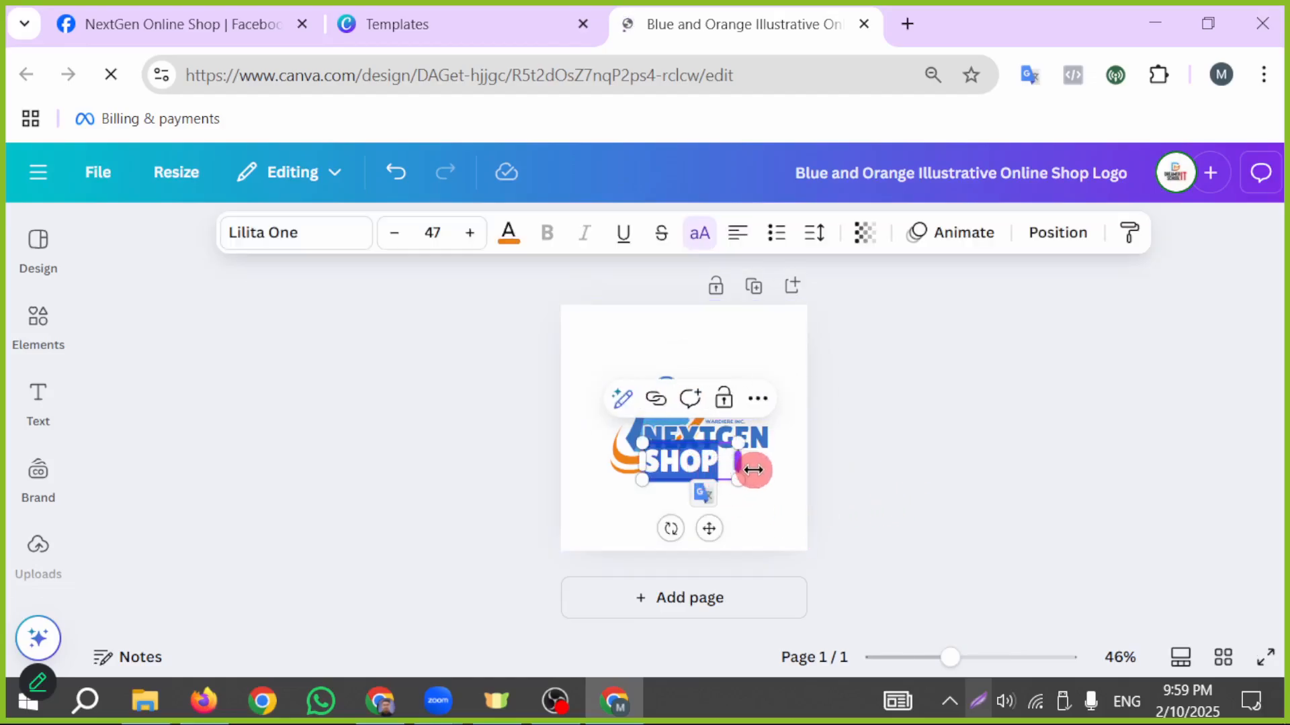
key(ctrl+z)
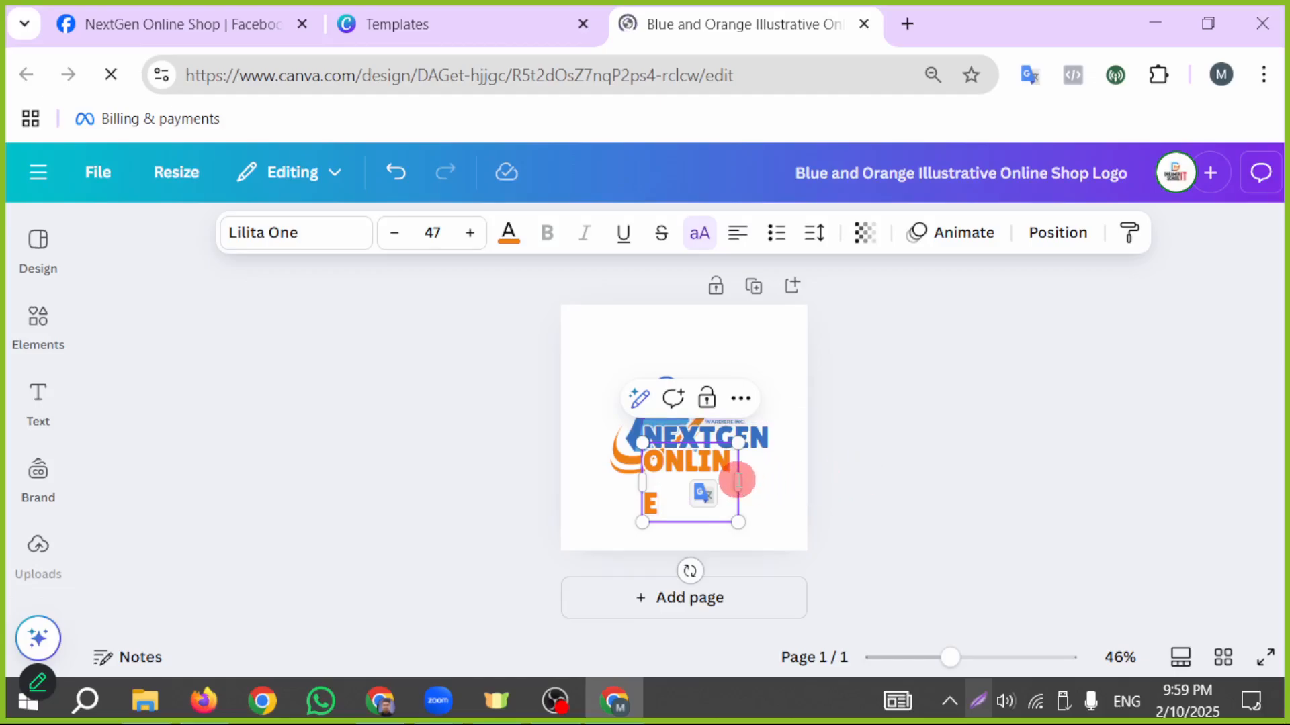
drag(740, 484, 763, 481)
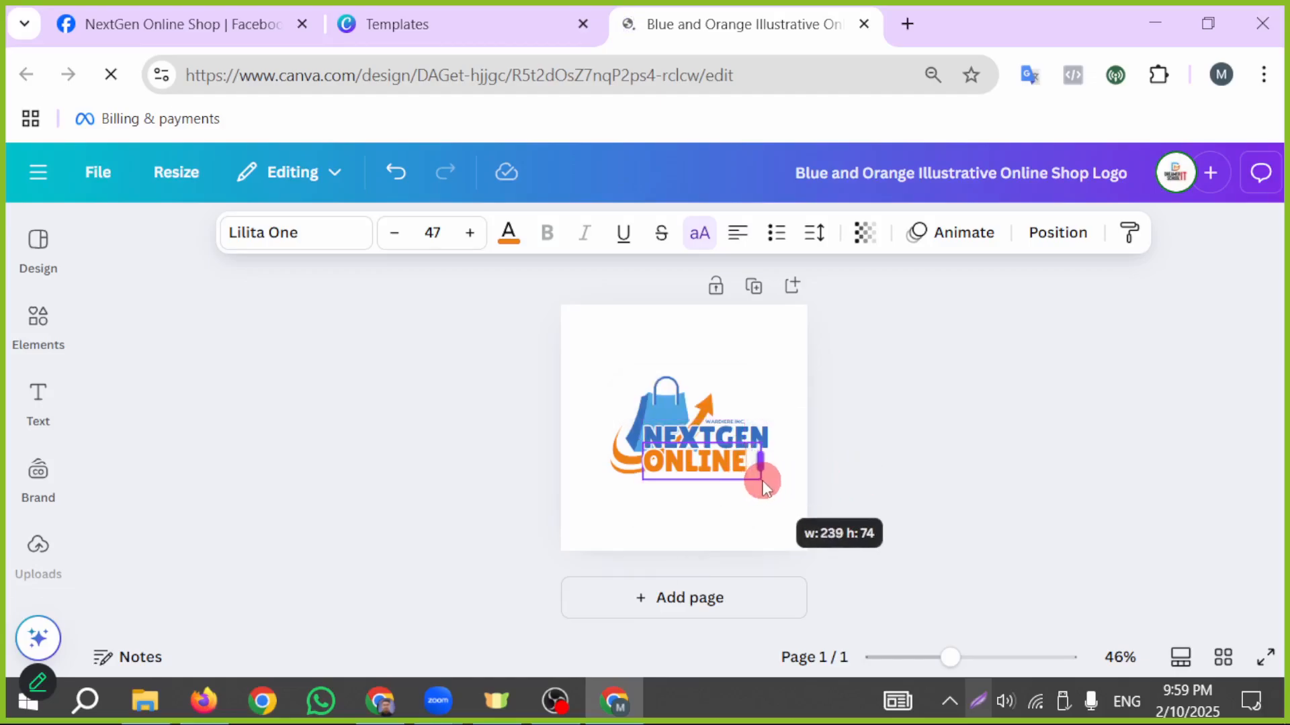
click(907, 484)
- Duplicate the ONLINE text just below the original and change the copy to SHOP
click(700, 470)
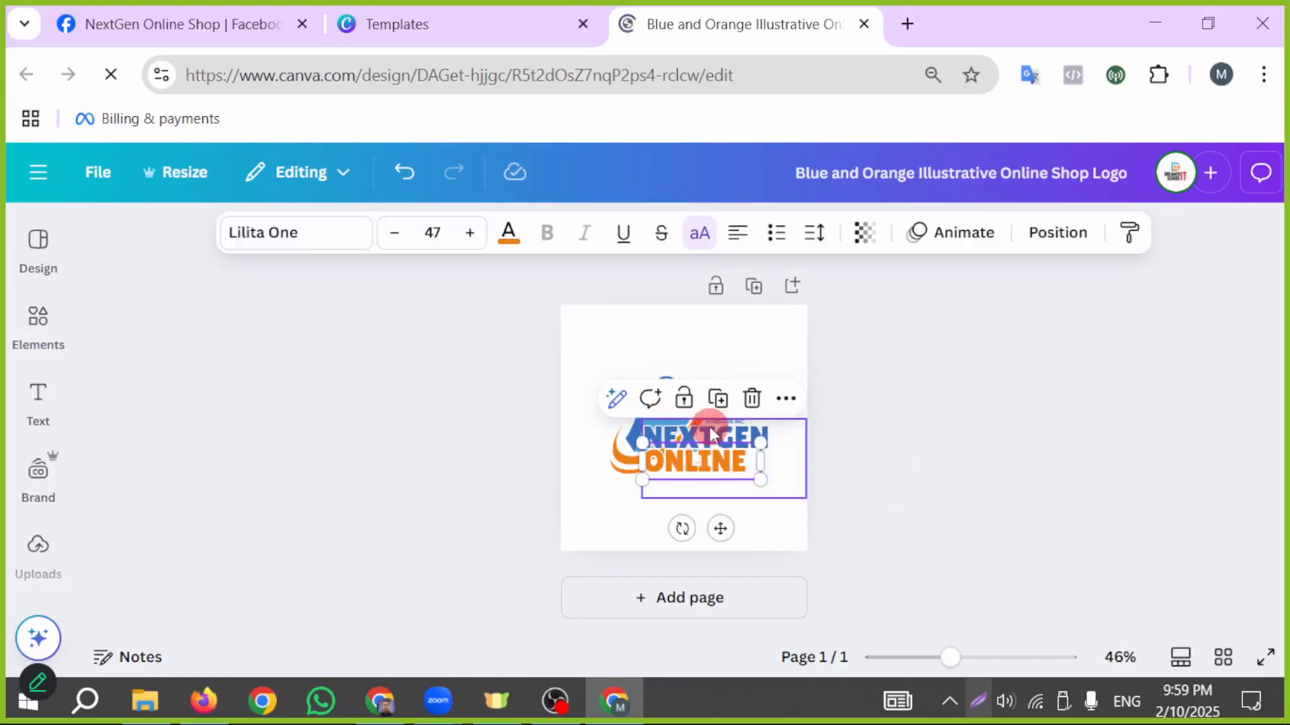
drag(700, 470, 692, 483)
double_click(693, 482)
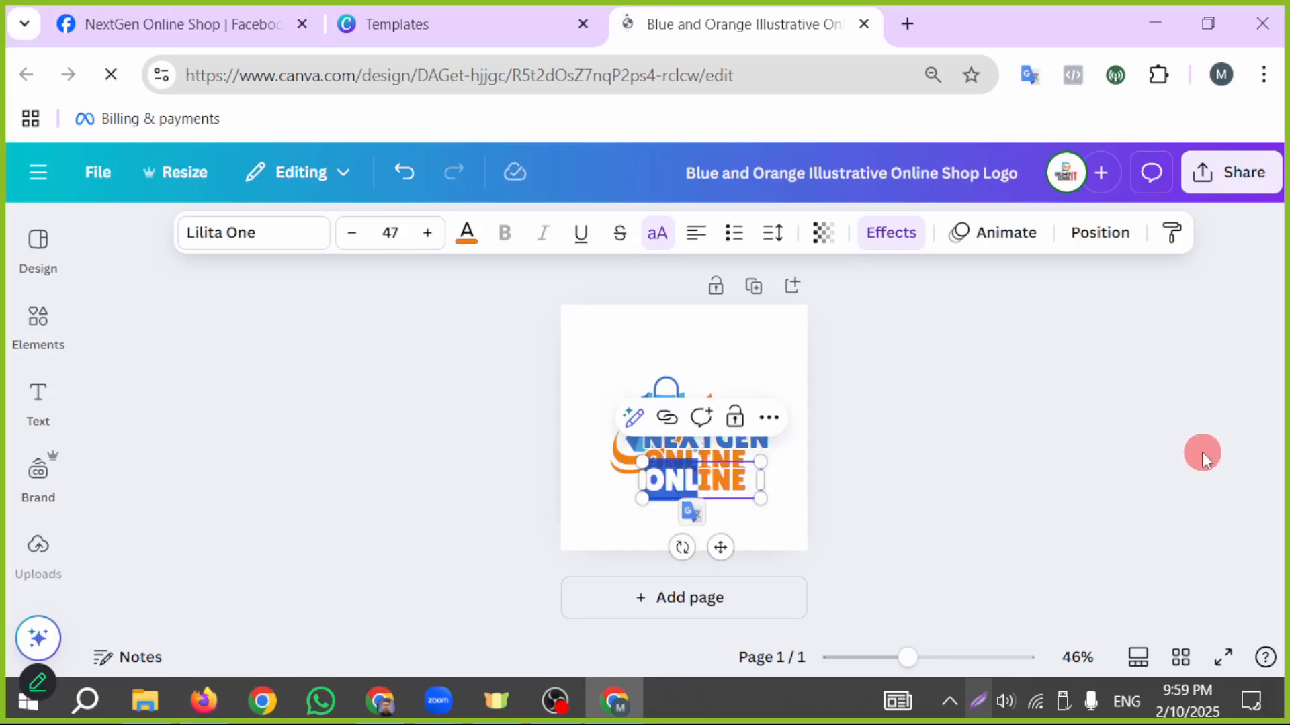
key(ctrl+a)
text(SHOP)
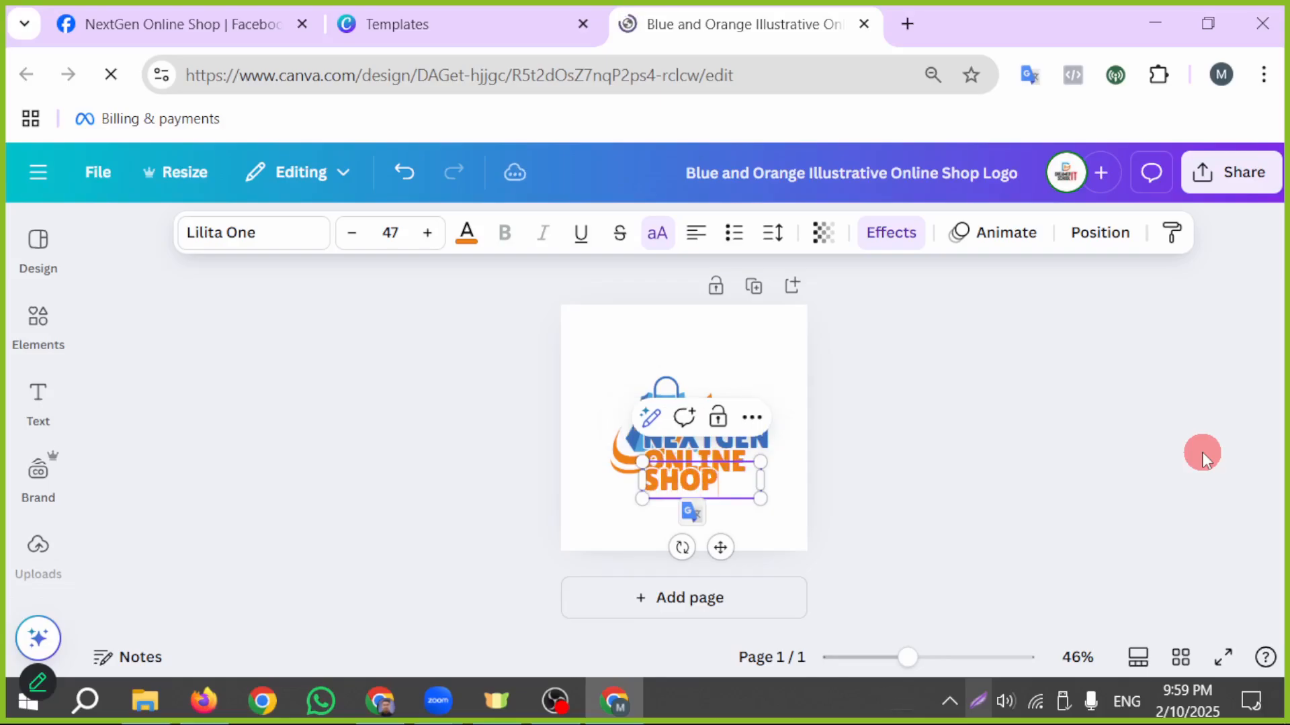
click(1063, 487)
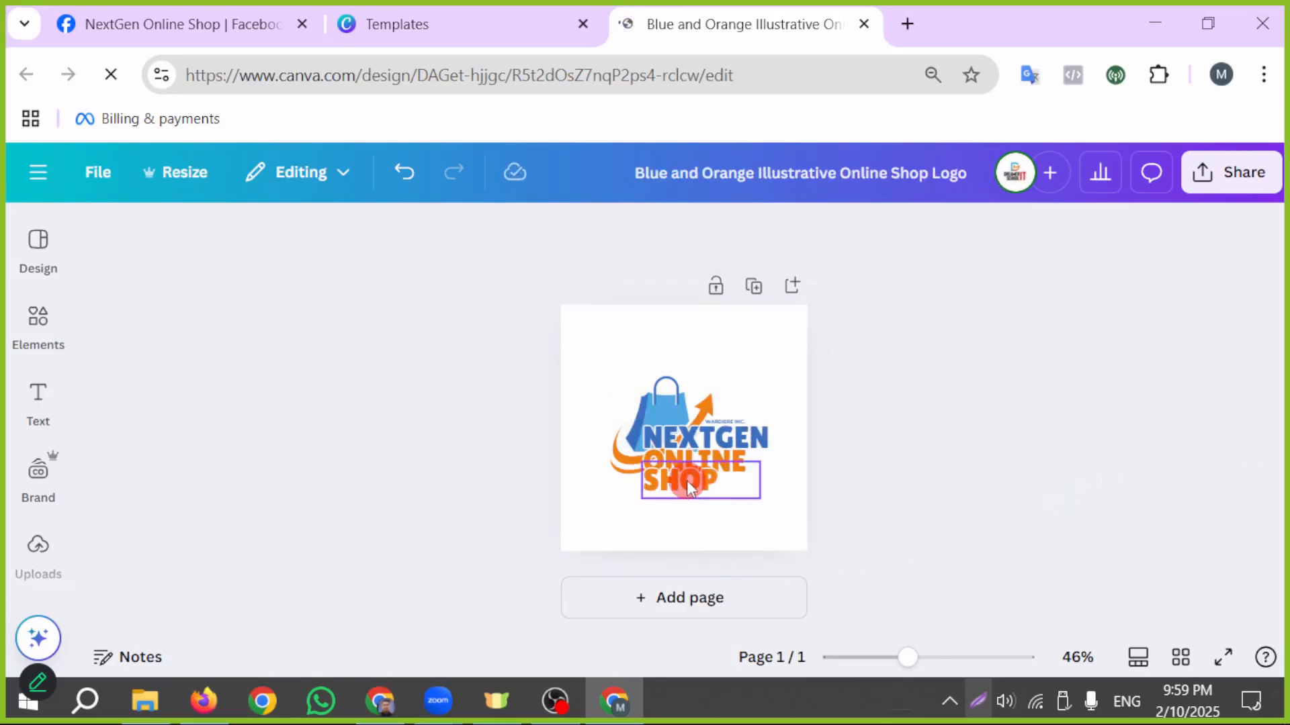
- Shift the SHOP text slightly to the right and color it red
mouse_move(687, 481)
mouse_down()
mouse_move(687, 494)
mouse_move(693, 485)
mouse_up()
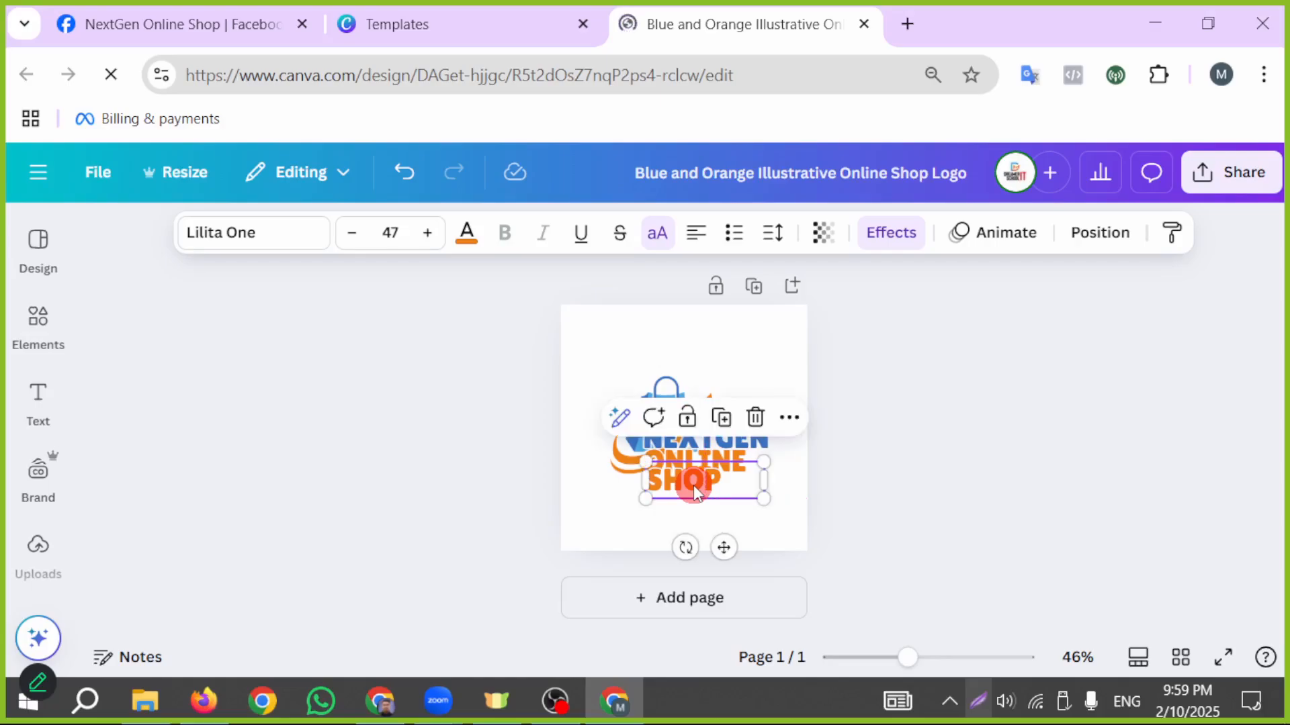
click(475, 238)
scroll(265, 490, down, 4)
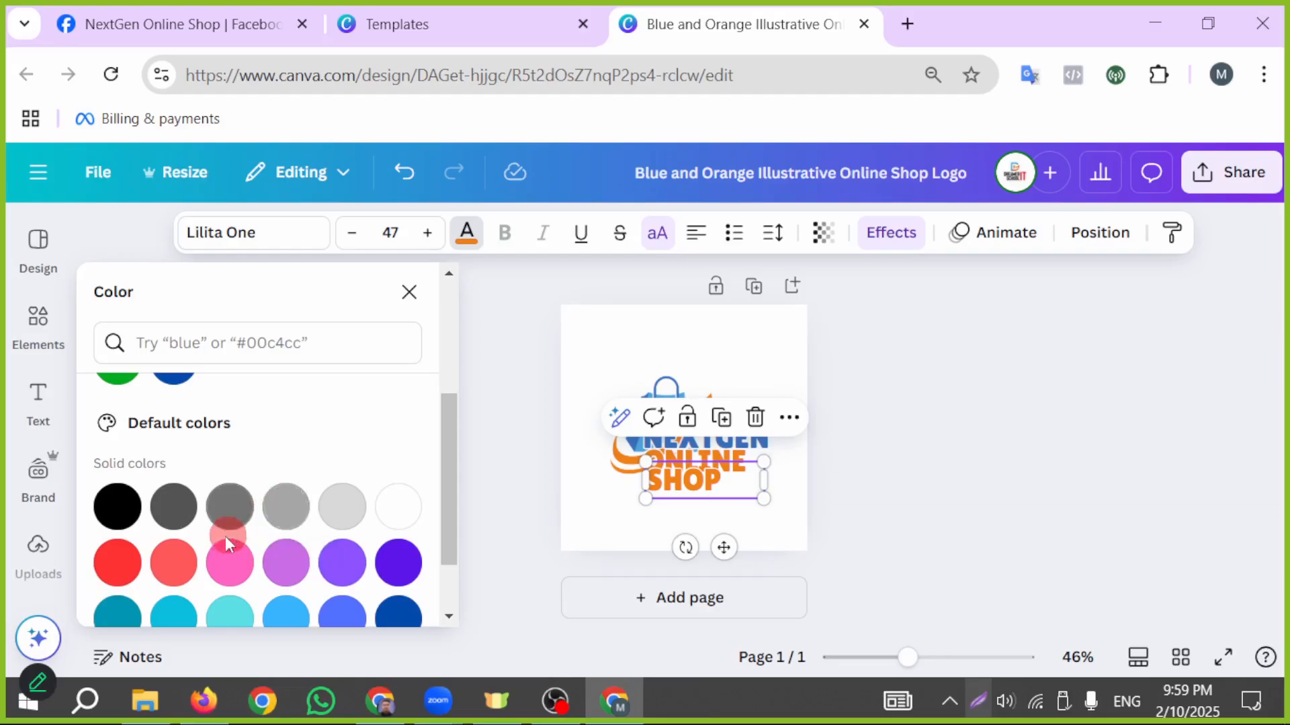
click(113, 563)
click(962, 446)
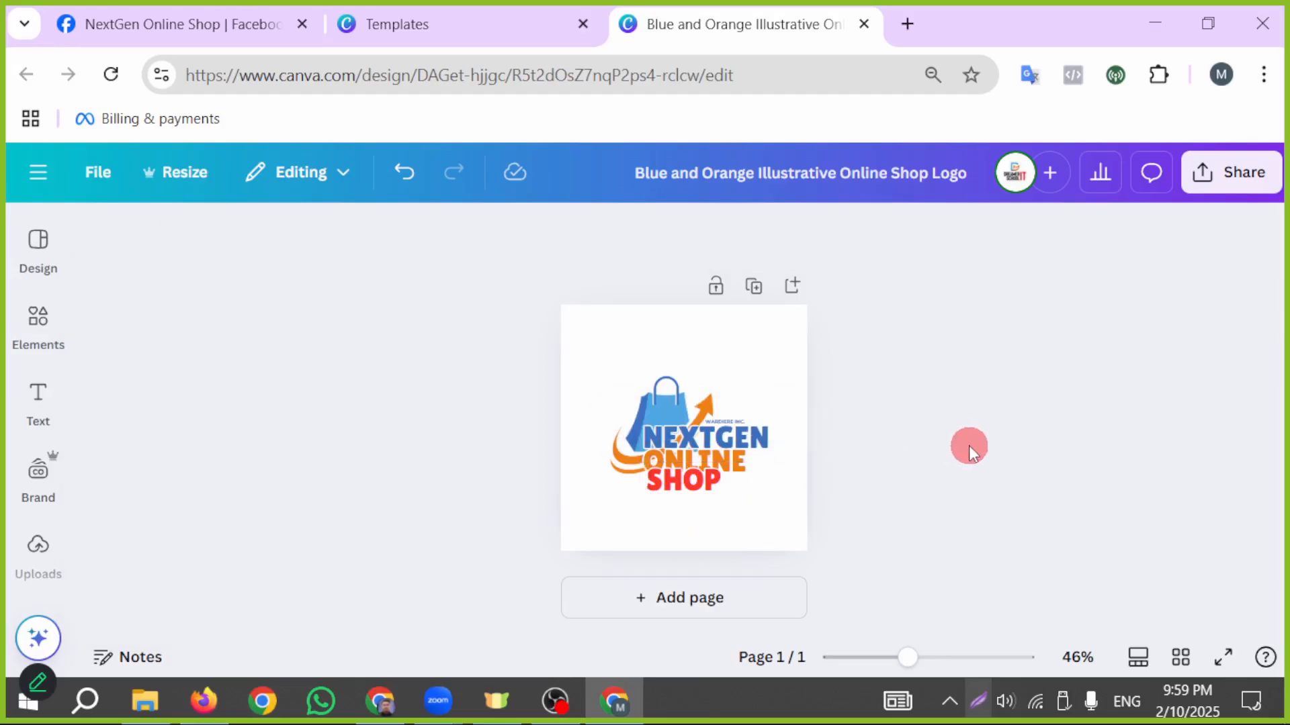
- Color the ONLINE text with the red from the document colors
click(734, 459)
click(465, 236)
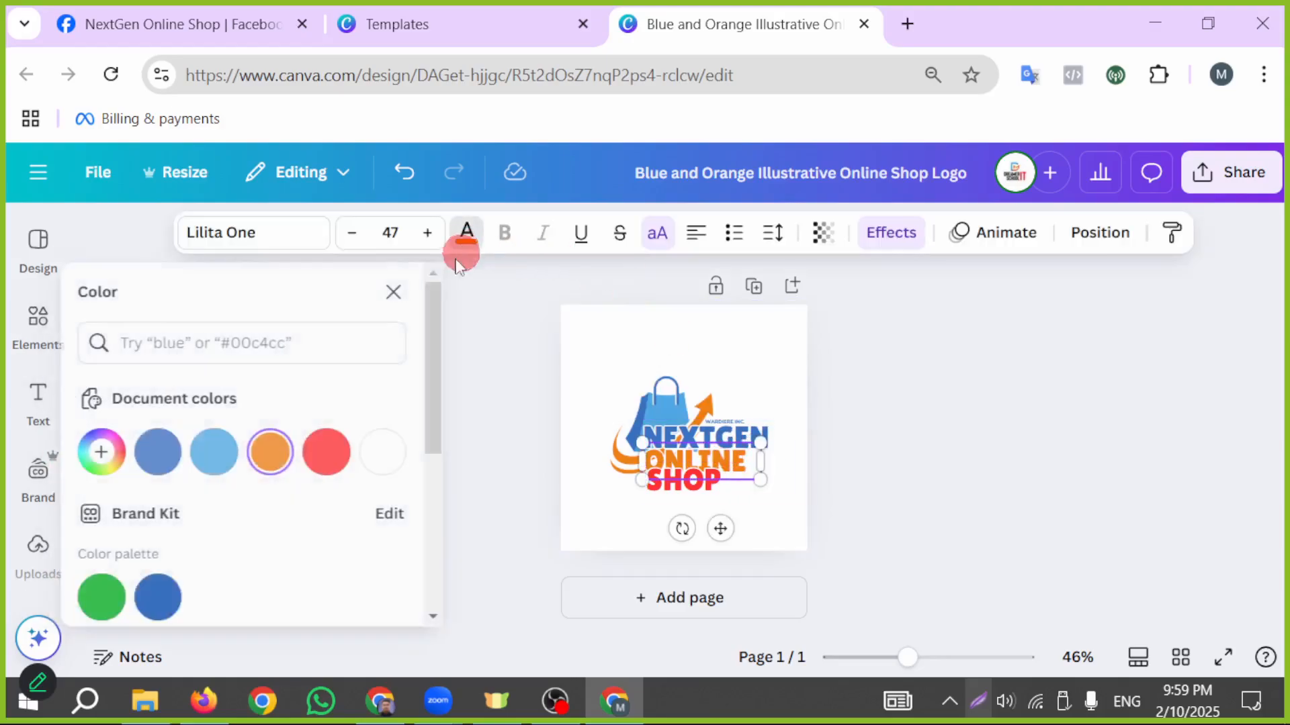
click(342, 459)
click(571, 494)
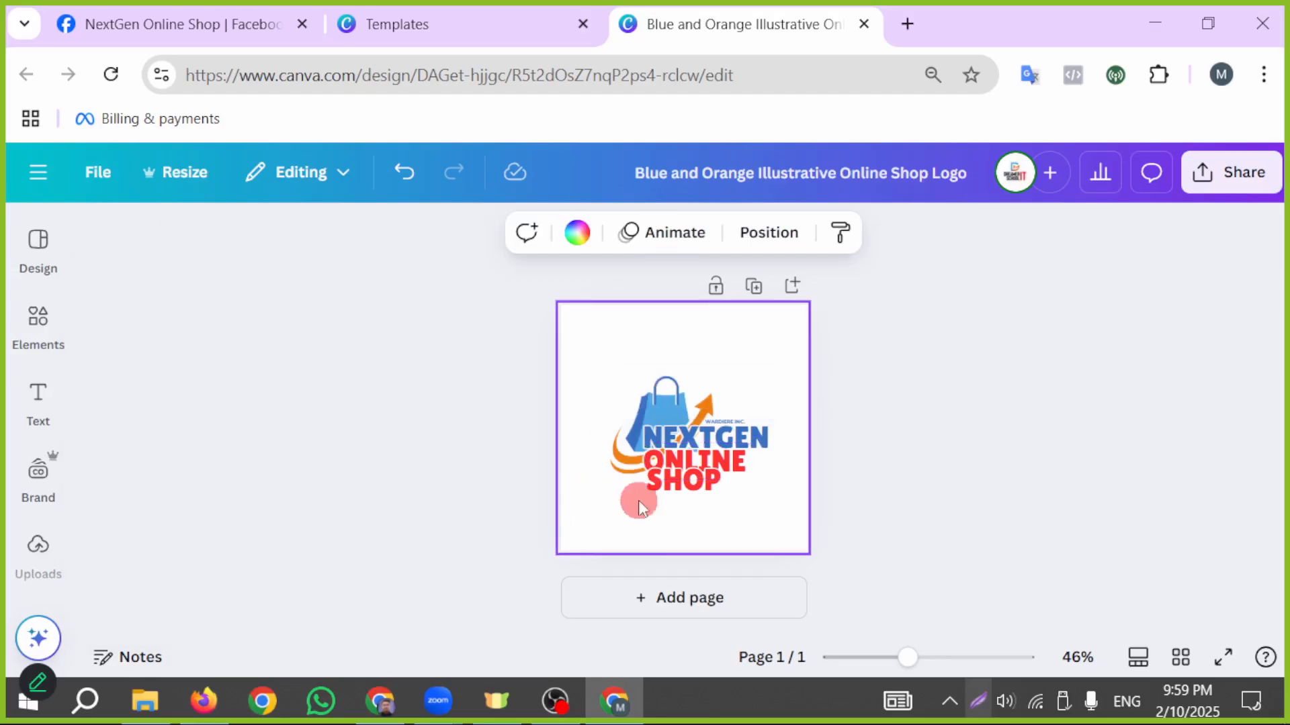
- Color the SHOP text with the orange from the document colors
click(682, 495)
click(470, 233)
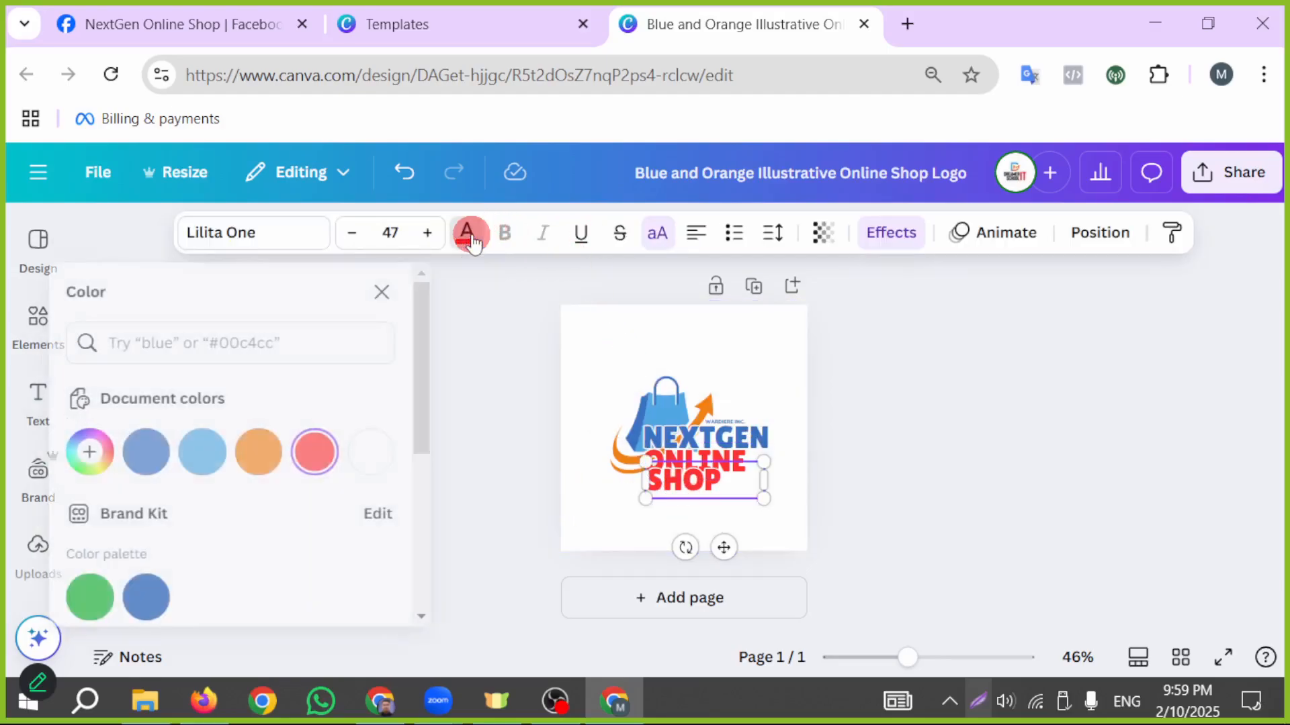
click(286, 450)
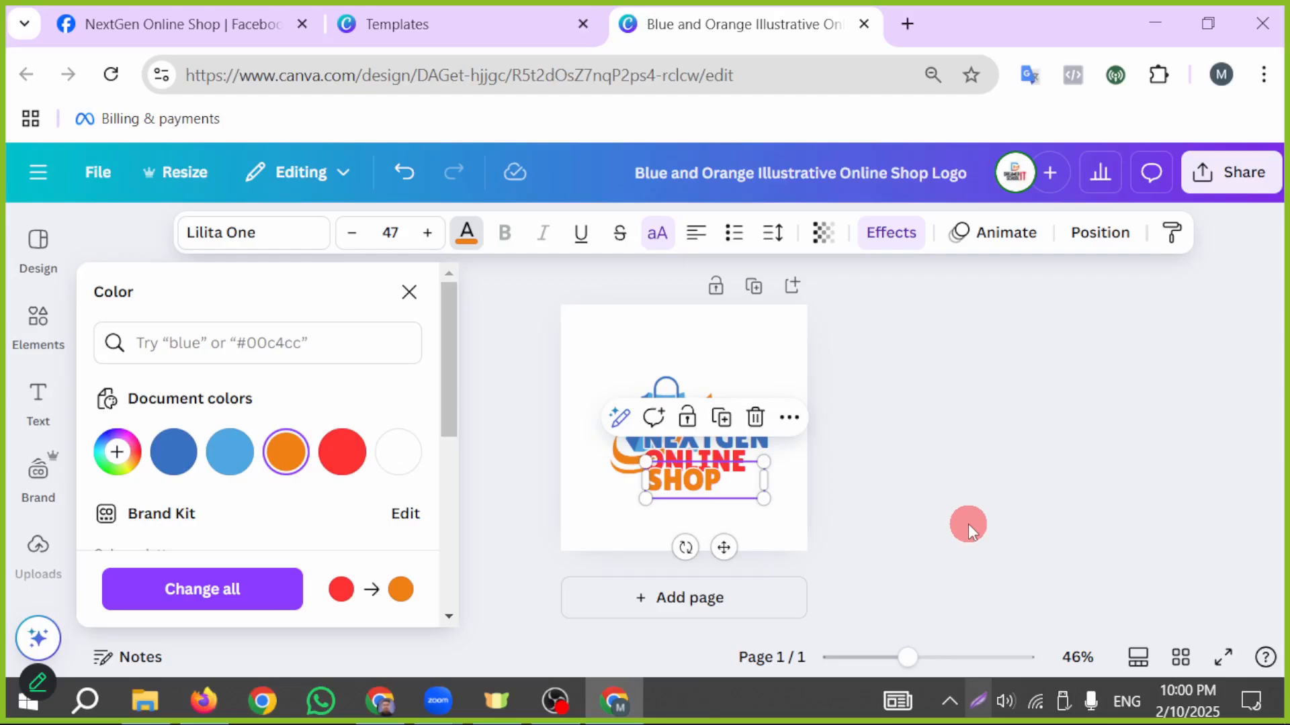
click(969, 526)
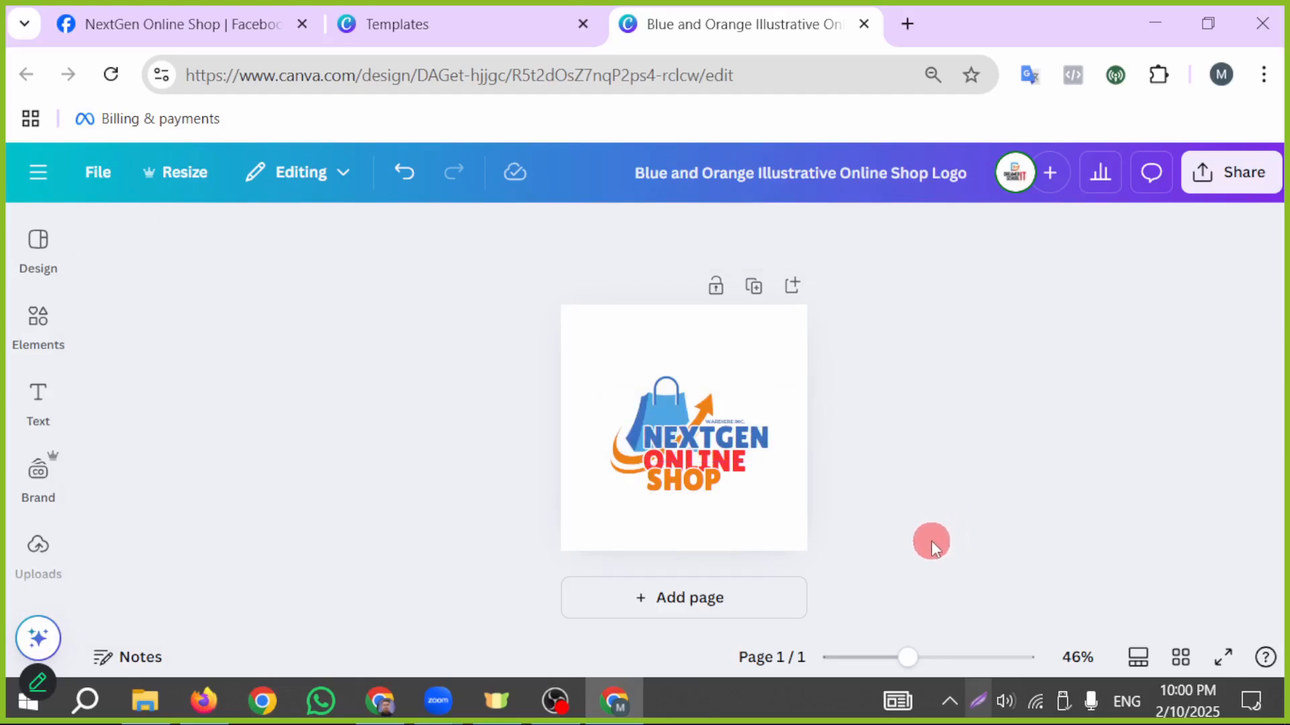
- Move the SHOP text slightly down to separate it from the ONLINE line
click(697, 500)
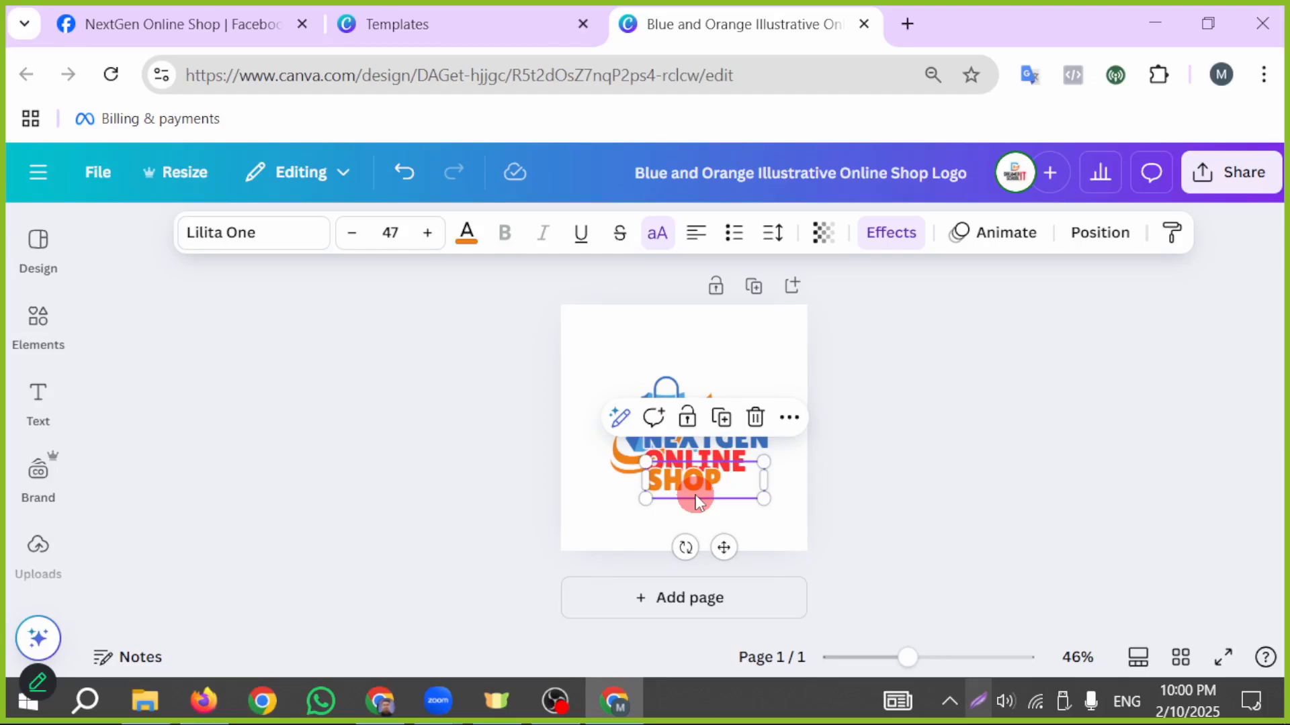
click(697, 502)
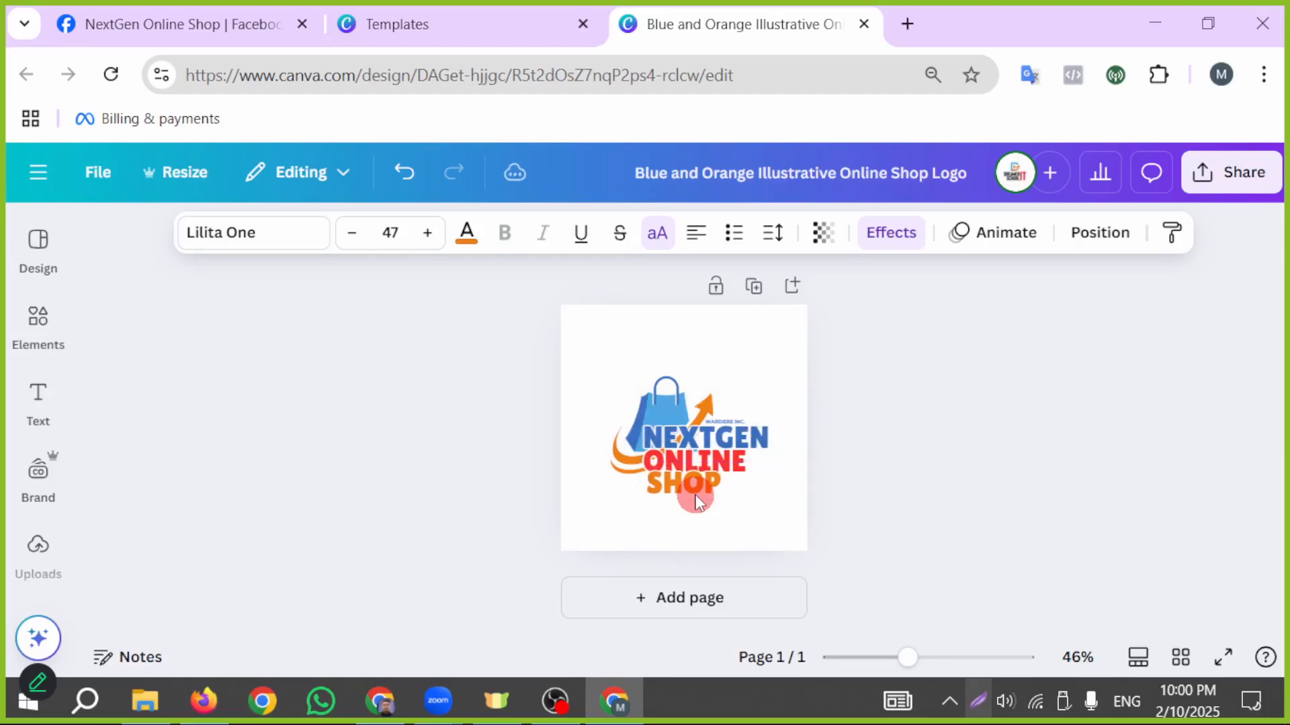
click(910, 566)
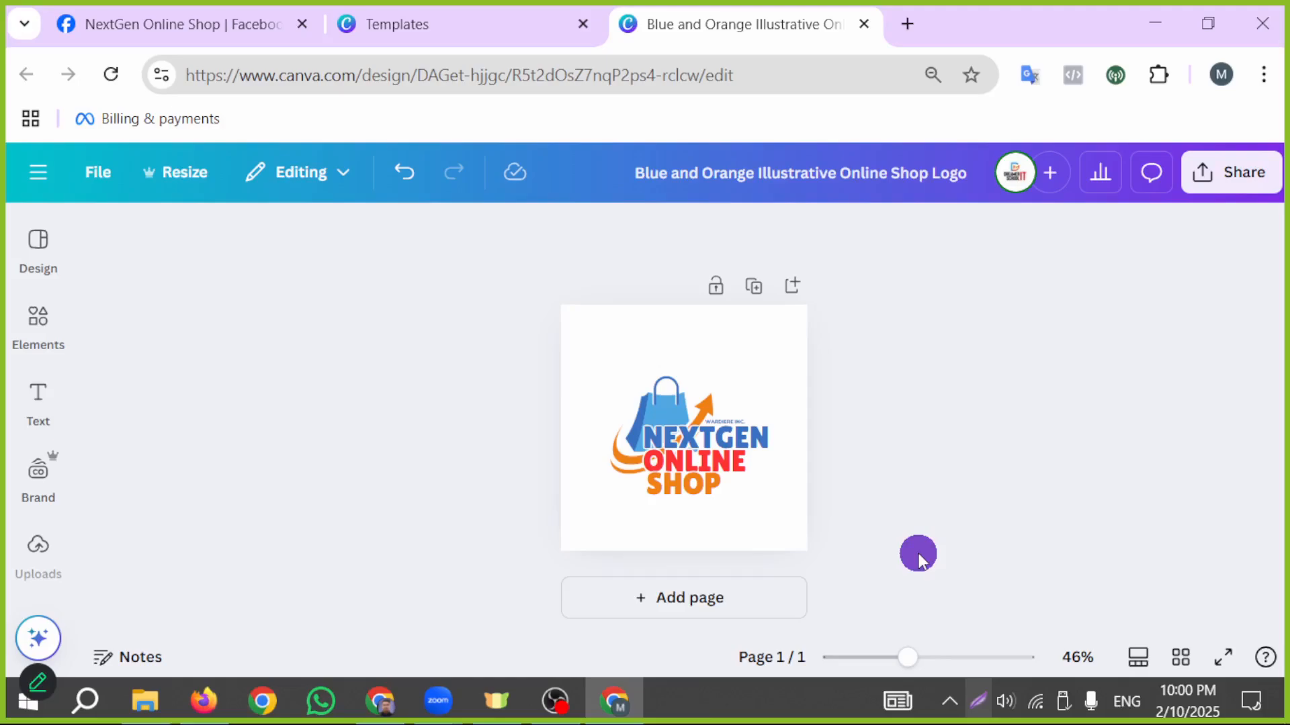
- Delete the small "WARDIERE INC." text above NEXTGEN and check the whole logo
drag(904, 658, 963, 659)
click(848, 412)
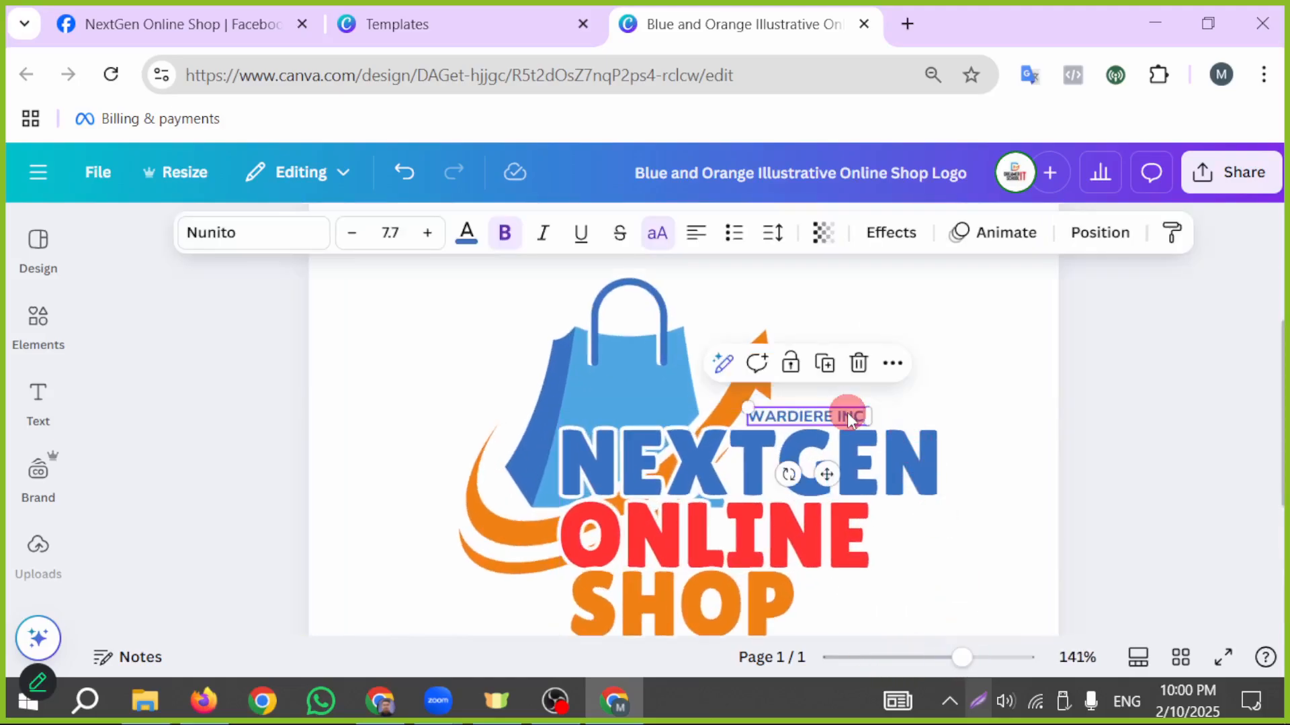
key(Delete)
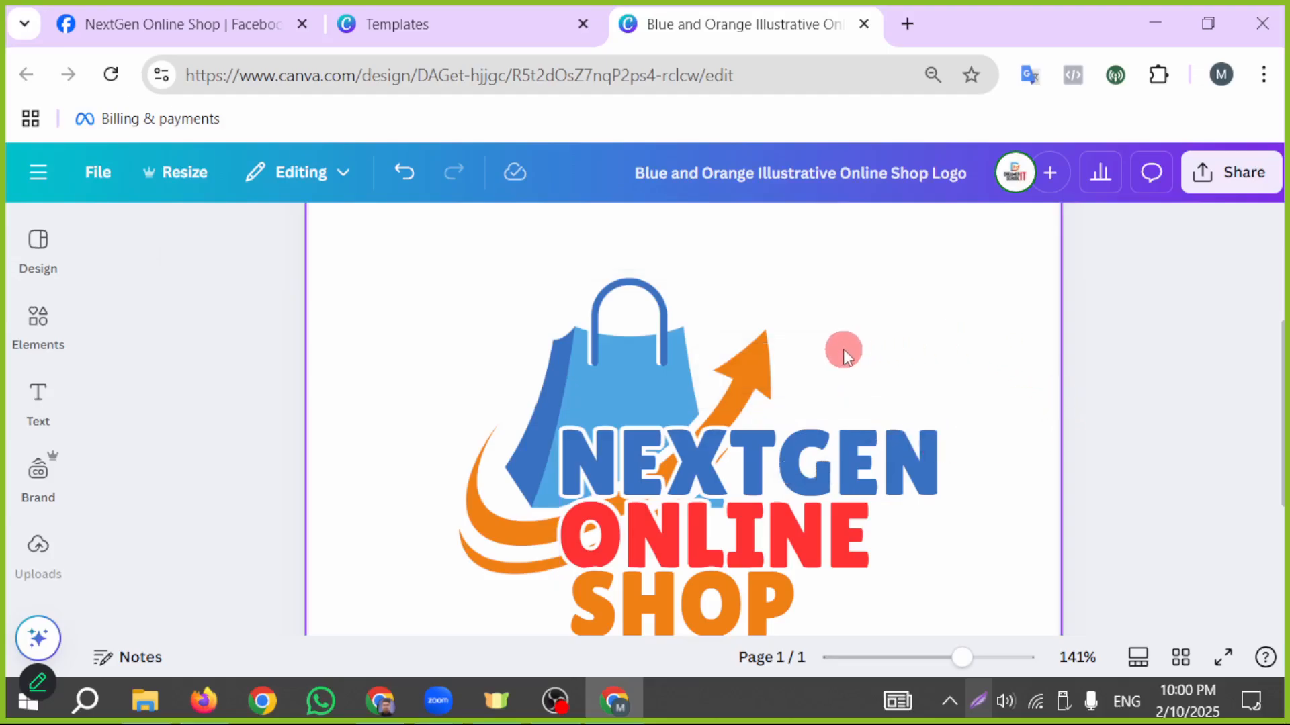
scroll(1102, 433, down, 2)
scroll(1103, 433, down, 2)
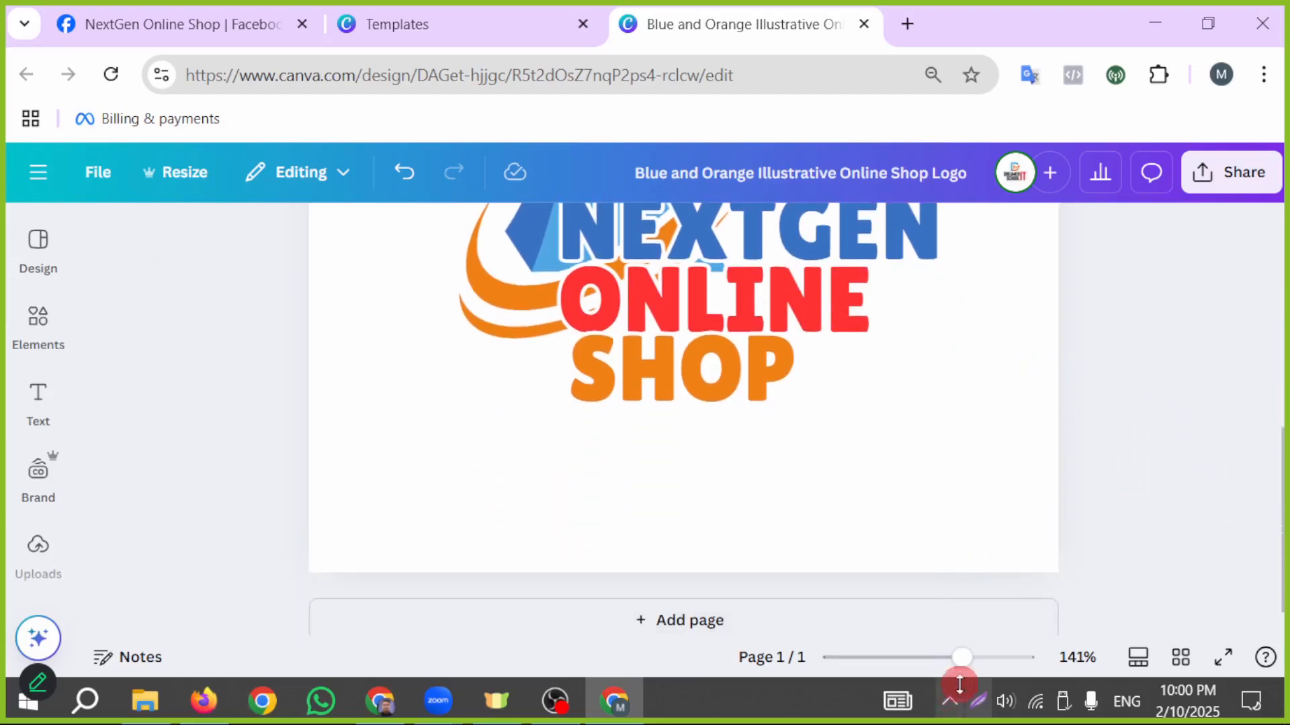
scroll(993, 624, up, 4)
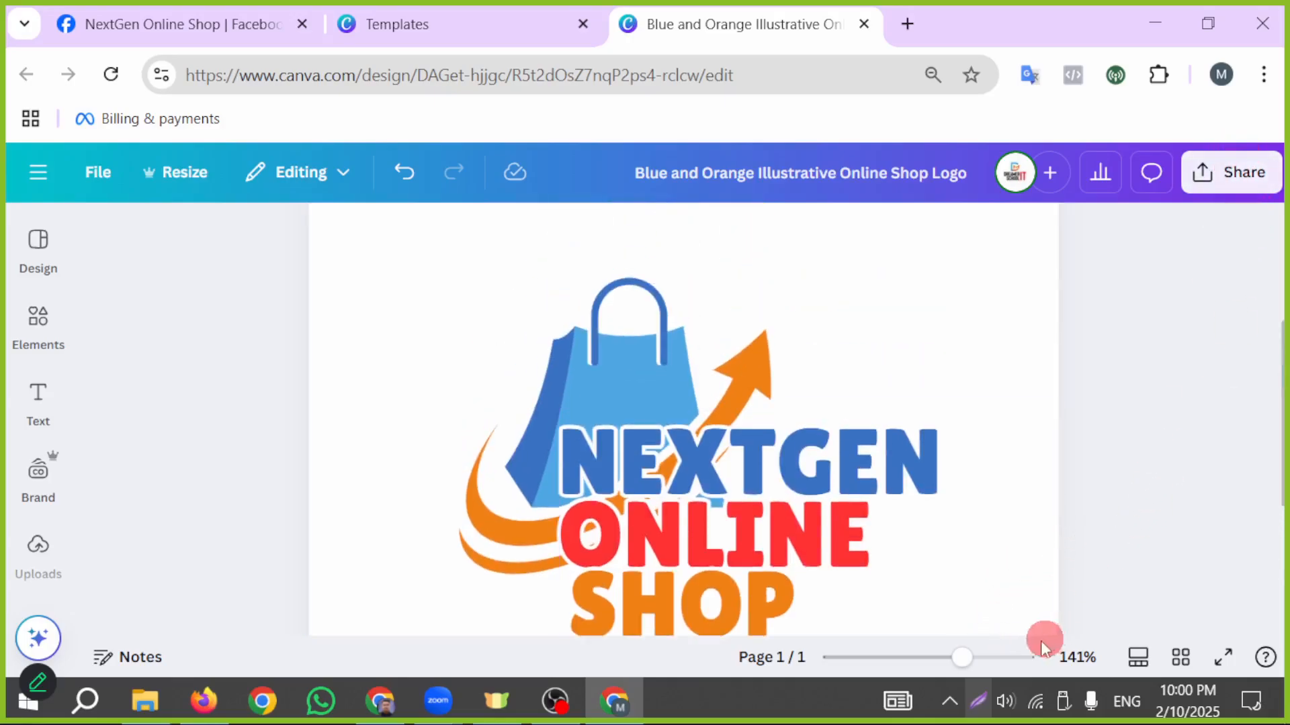
- Start a full-screen capture with the screenshot tool and draw a red arrow pointing to Canva's Share option
click(986, 711)
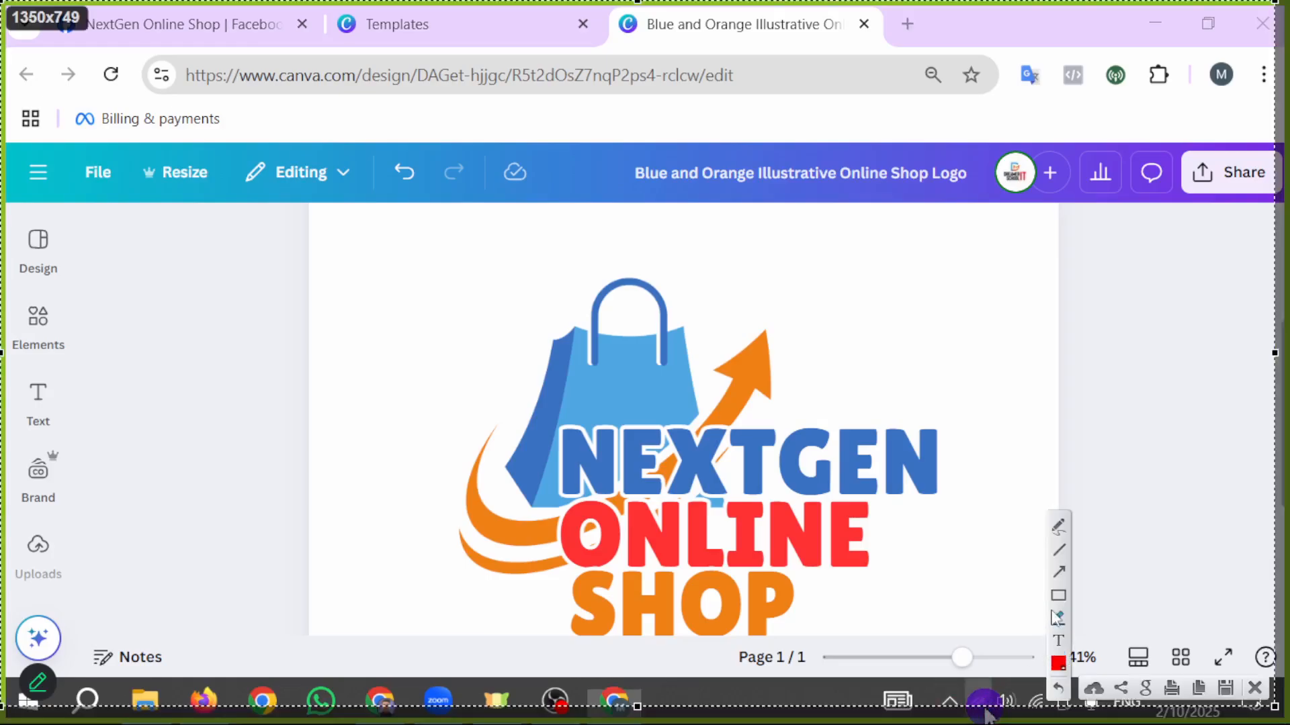
click(1064, 576)
mouse_move(908, 627)
mouse_down()
mouse_move(1259, 252)
mouse_move(1241, 202)
mouse_up()
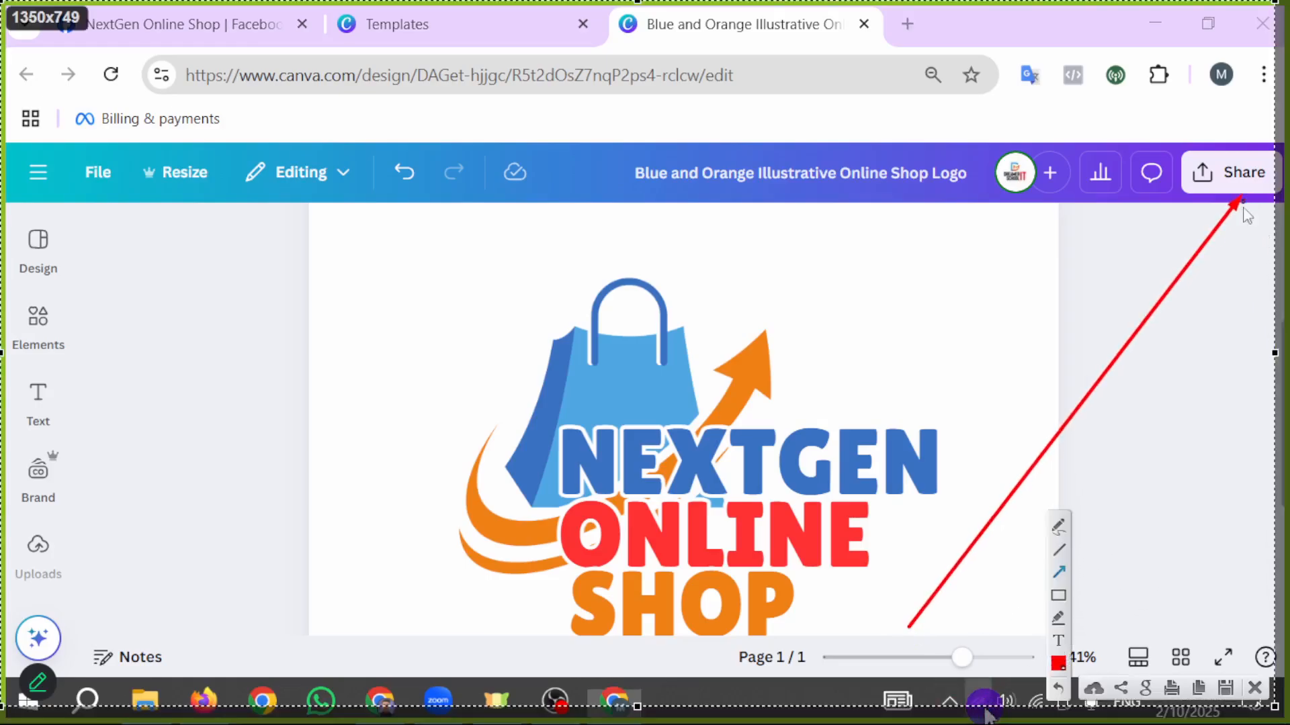
- Download the logo from Canva as a JPG at quality 100, check the recent downloads, and return to the Facebook page
click(1255, 689)
click(1235, 176)
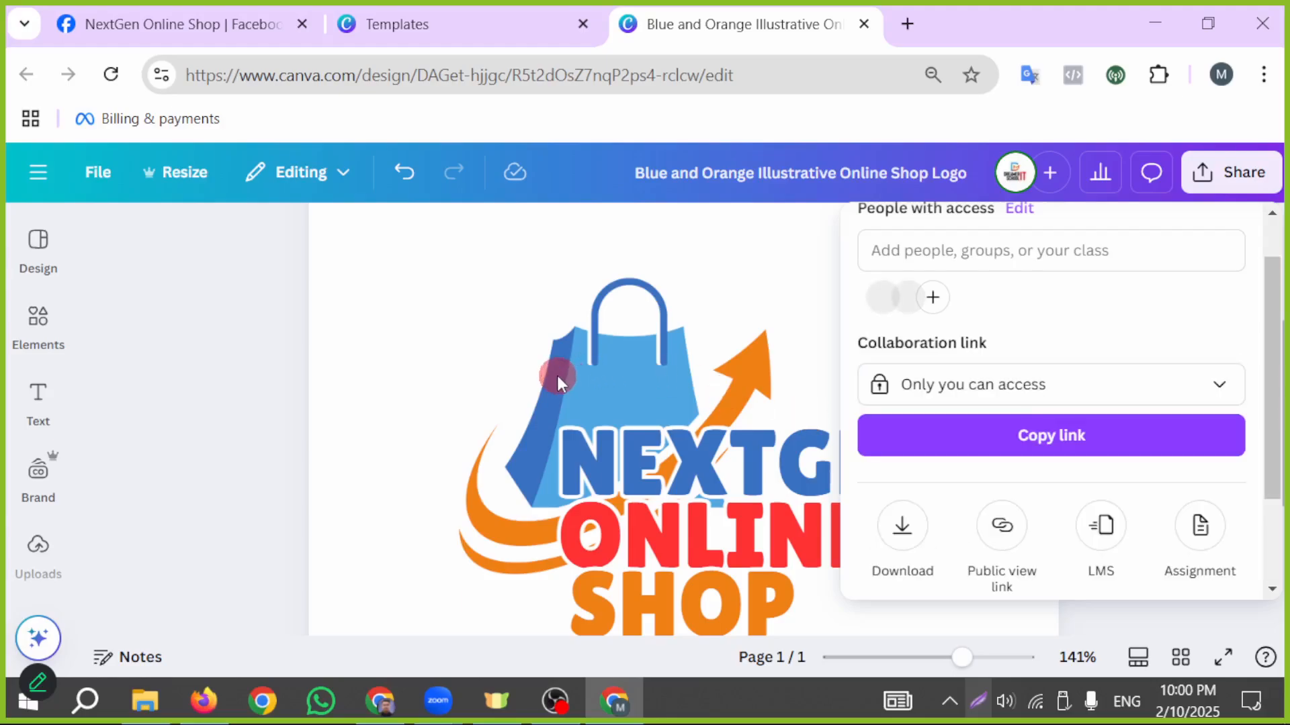
scroll(920, 532, down, 2)
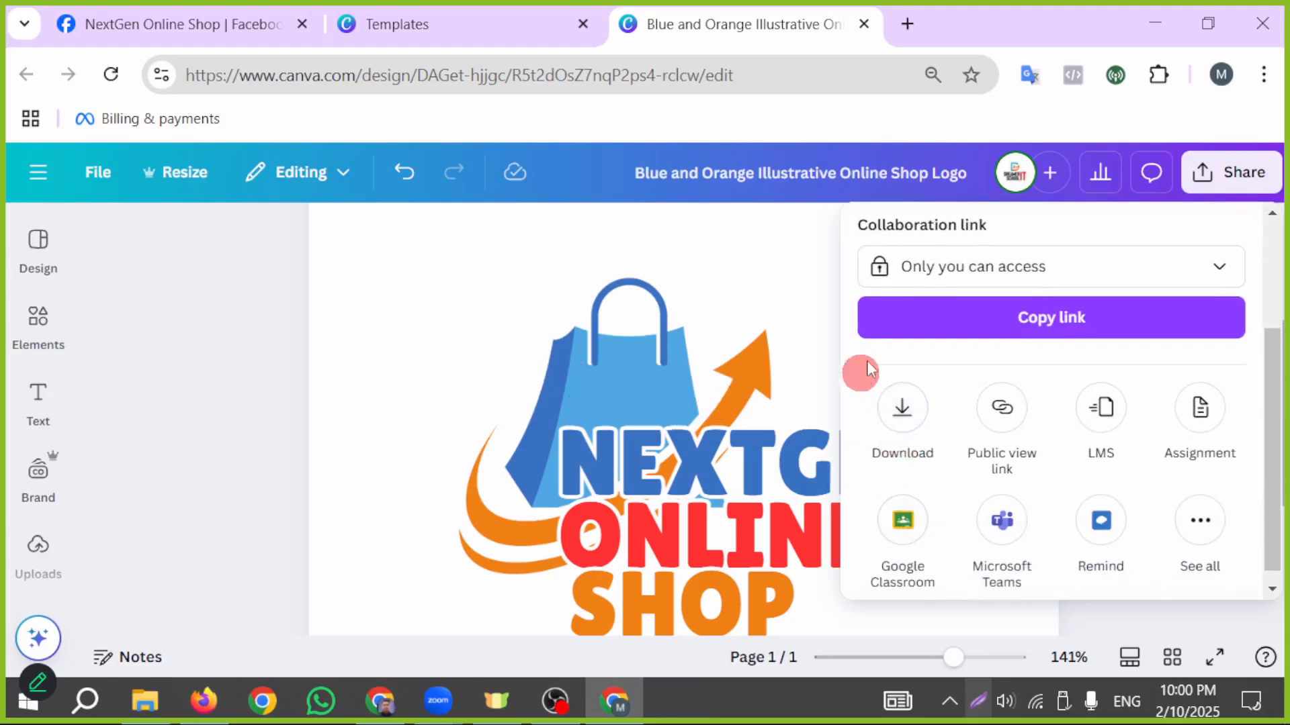
click(902, 415)
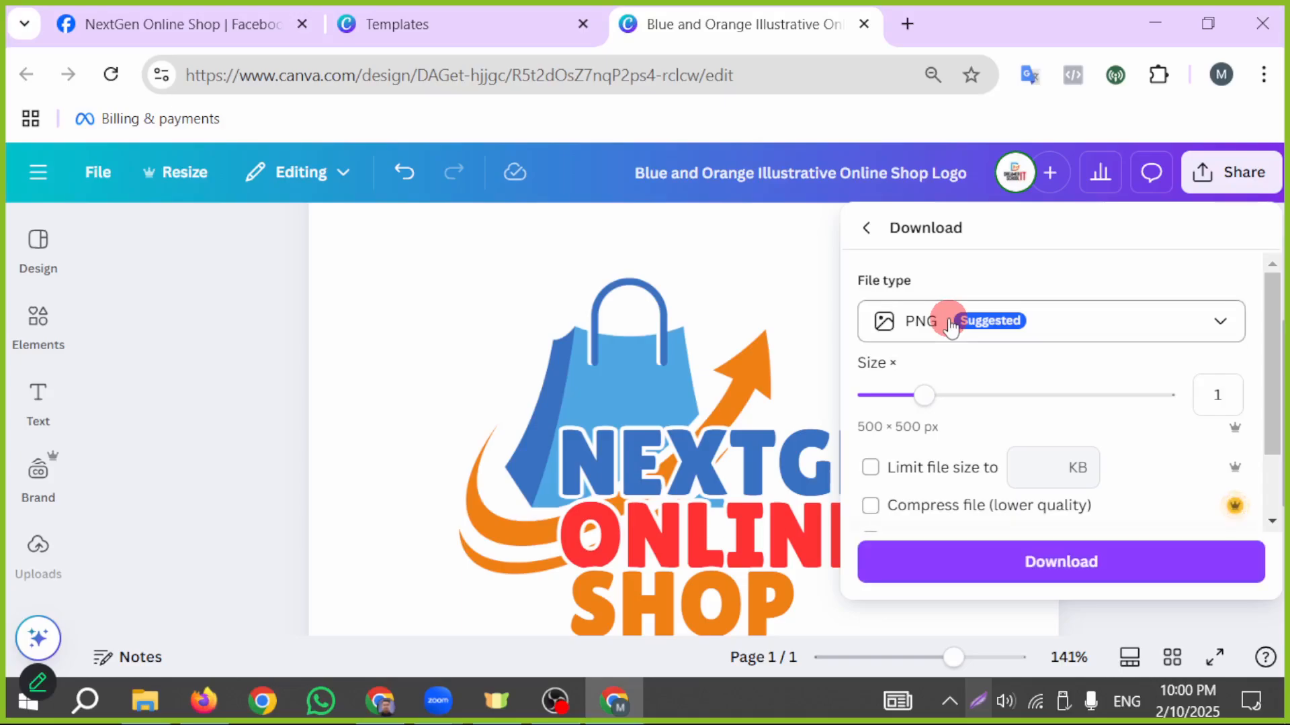
click(950, 328)
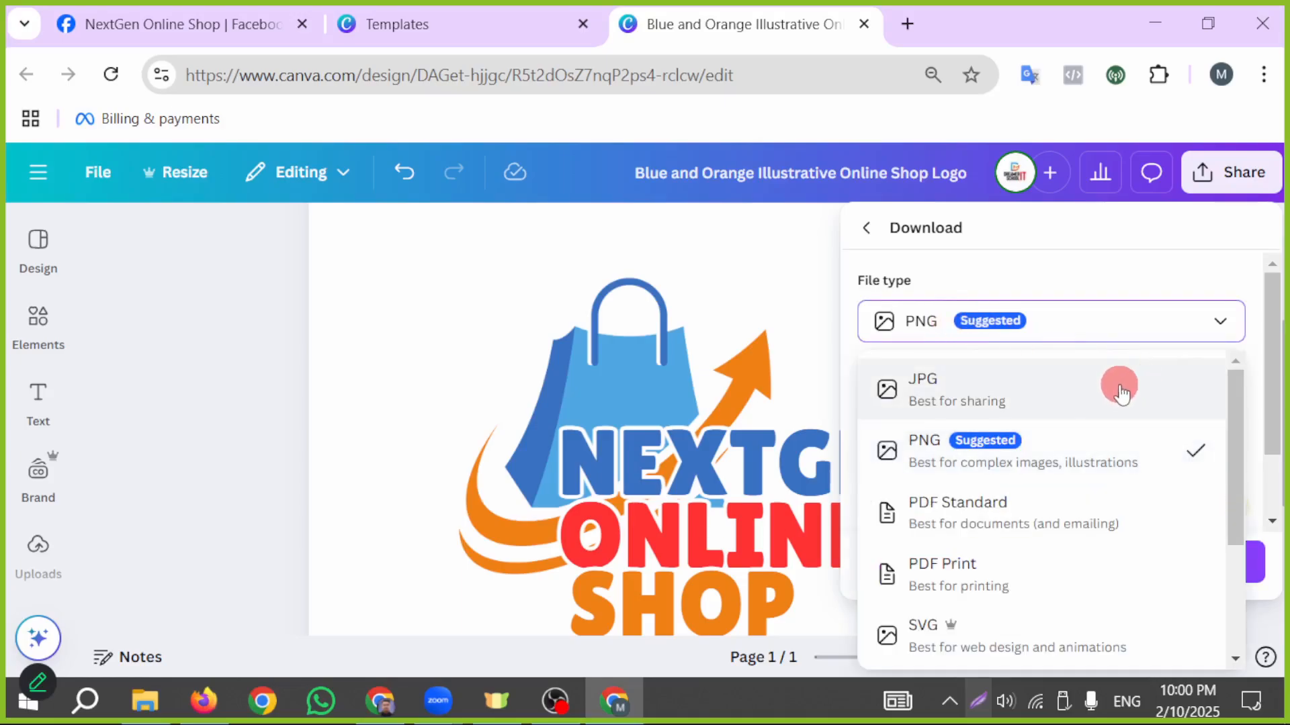
click(959, 383)
drag(1099, 514, 1189, 495)
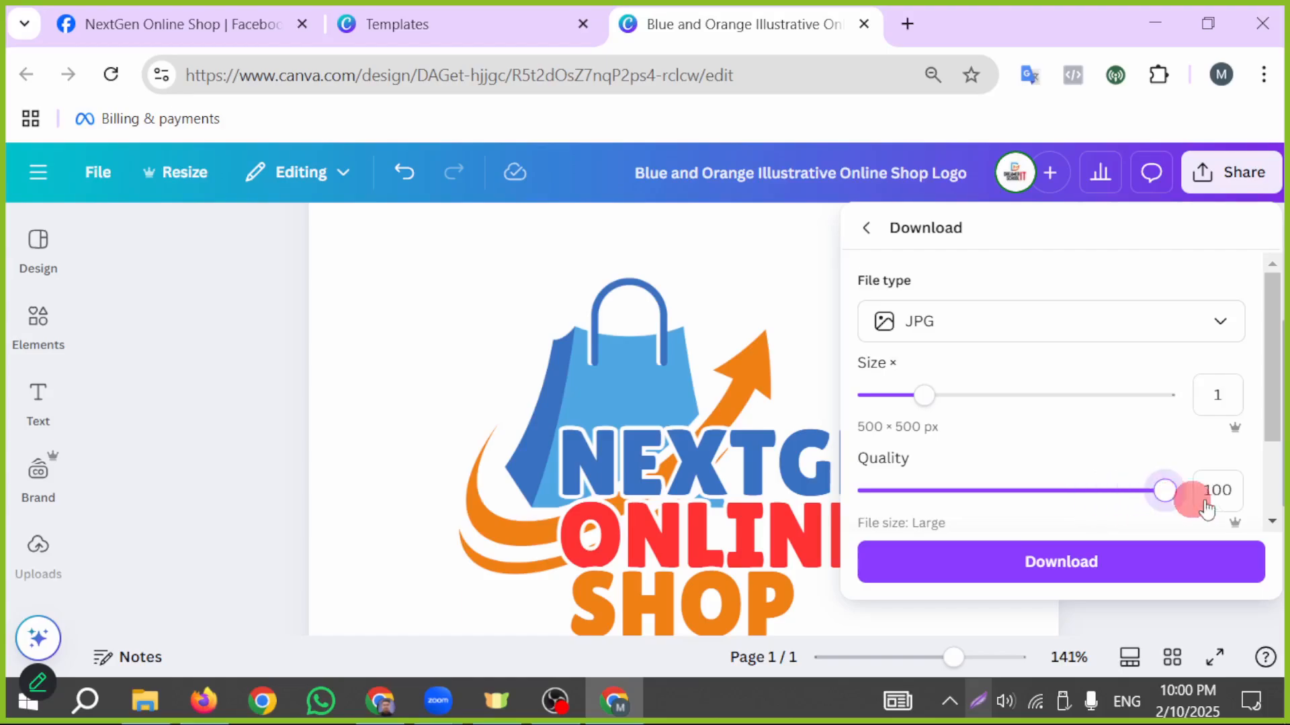
click(1180, 563)
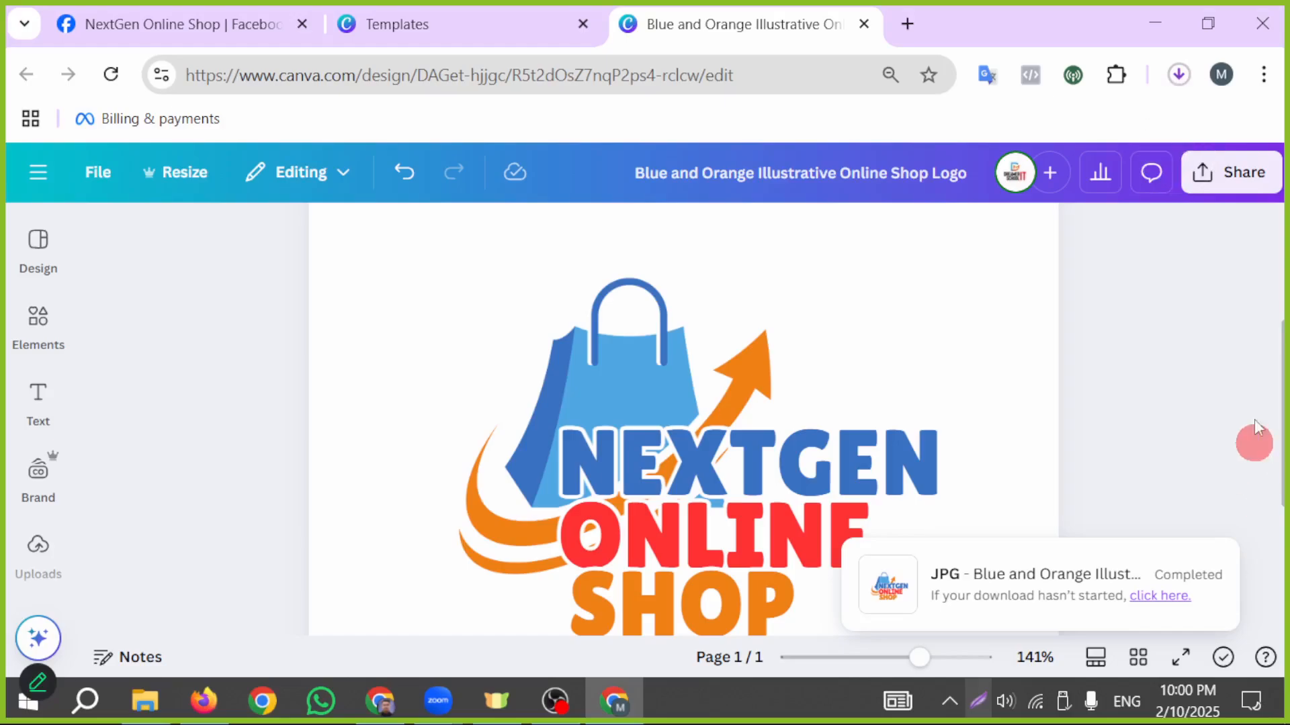
click(1180, 76)
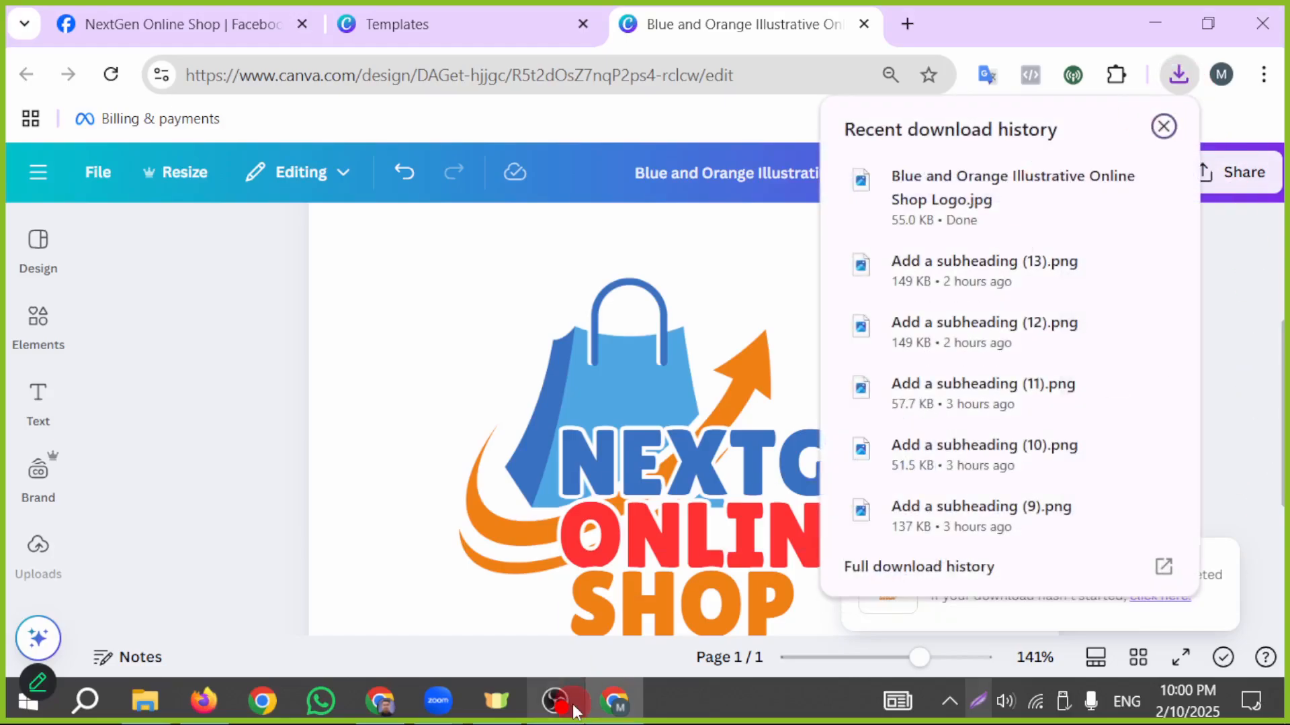
click(241, 17)
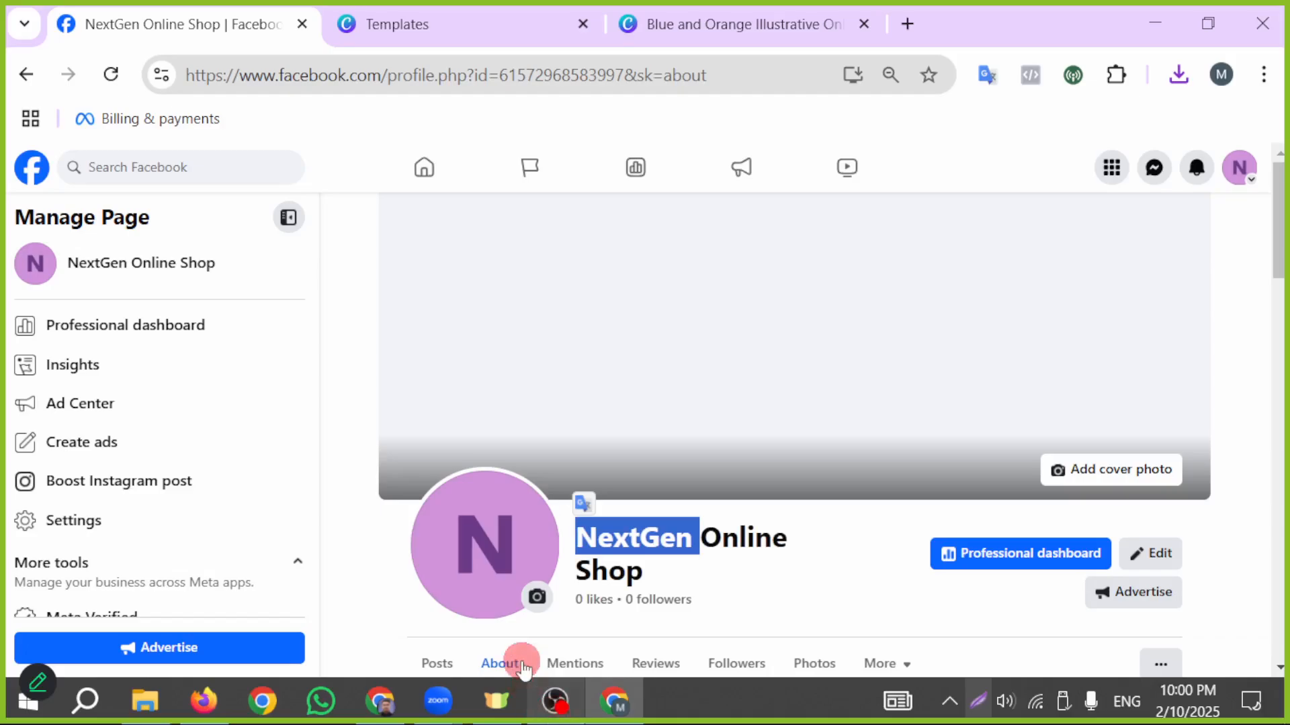
- Draw a red arrow pointing to the profile picture's camera icon in a full-screen capture, and close the capture
click(980, 700)
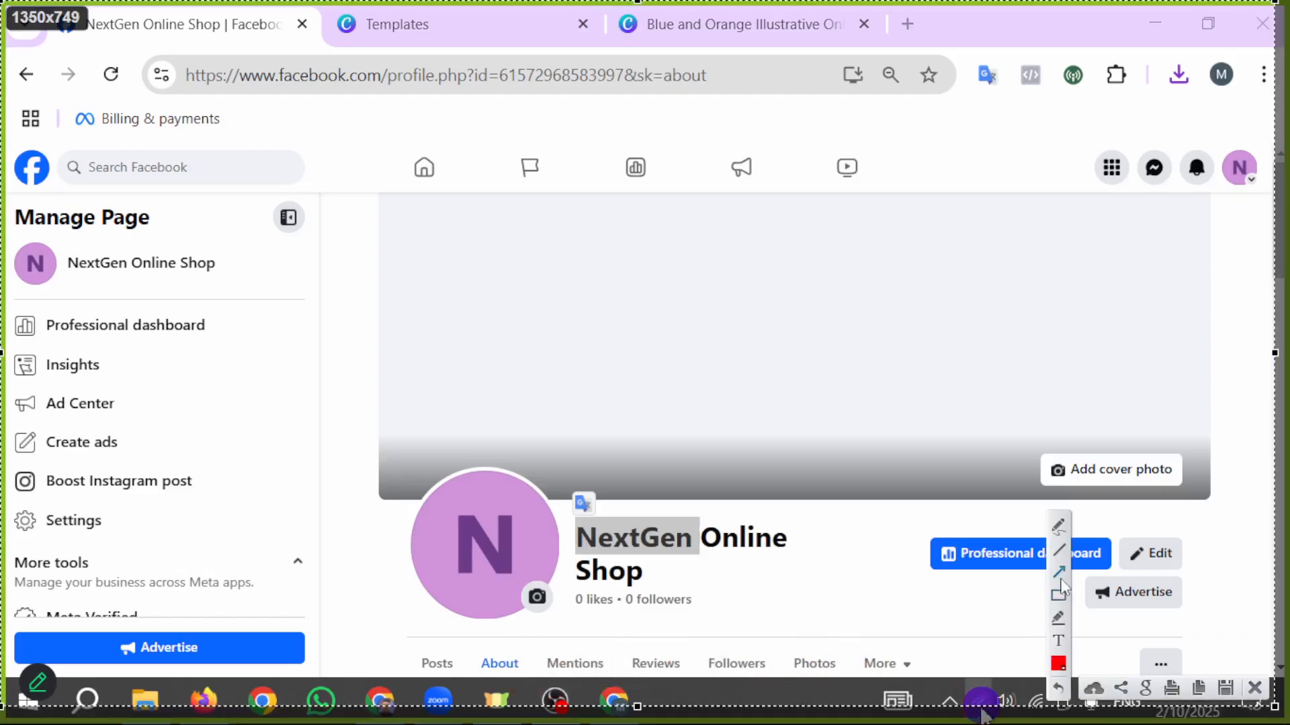
click(1060, 572)
drag(557, 636, 539, 601)
click(1254, 687)
- Upload "Blue and Orange Illustrative Online Shop Logo" from Downloads as the page's profile picture and save it at the smallest zoom
click(537, 598)
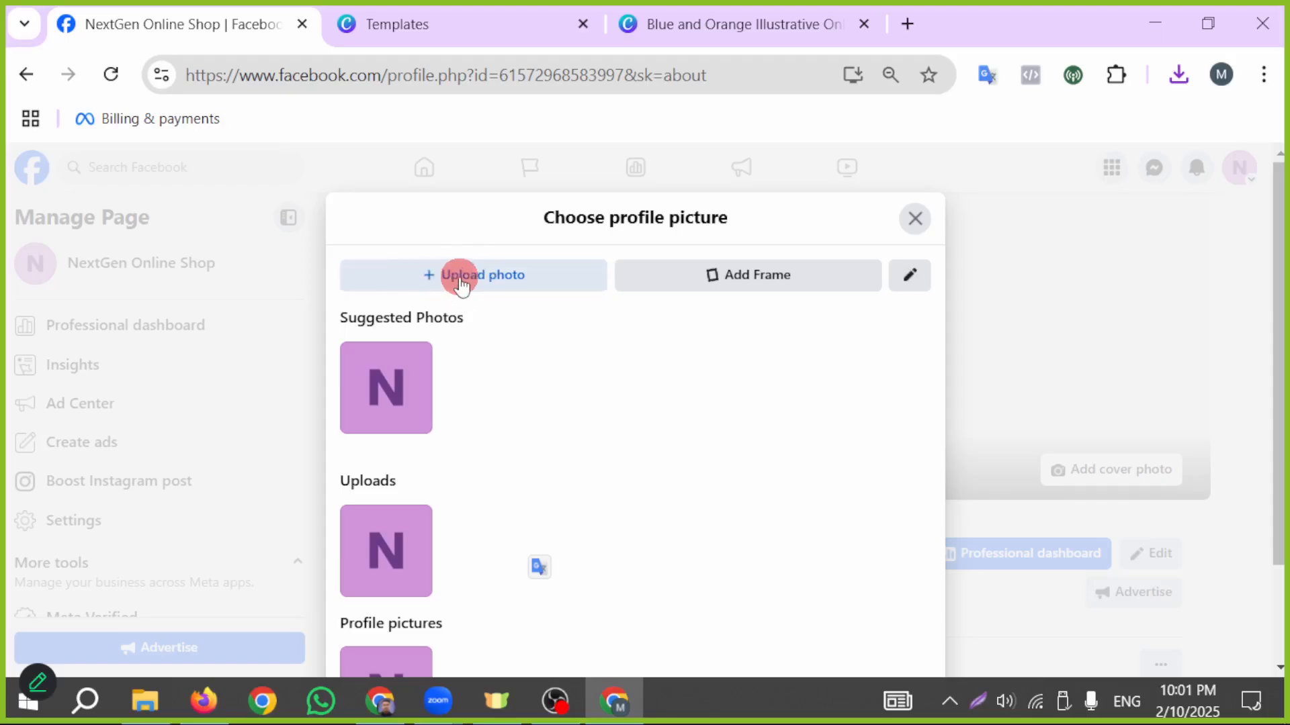
click(438, 281)
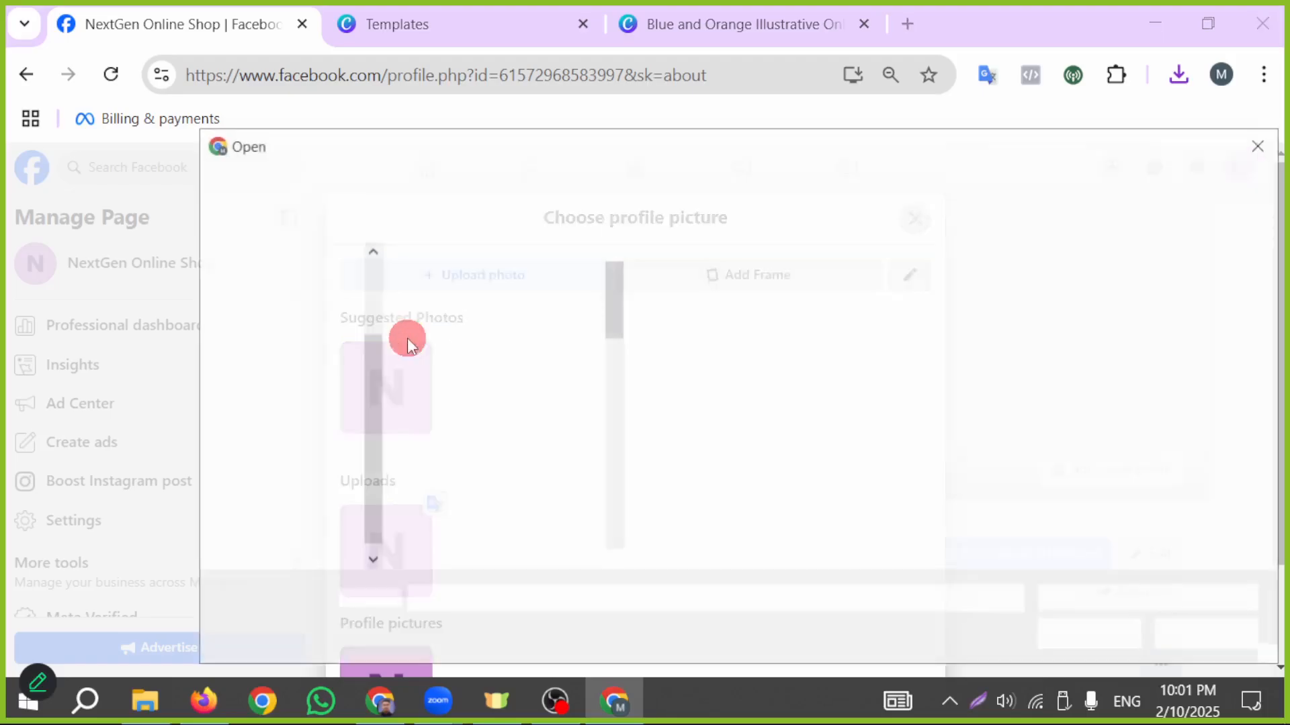
click(307, 383)
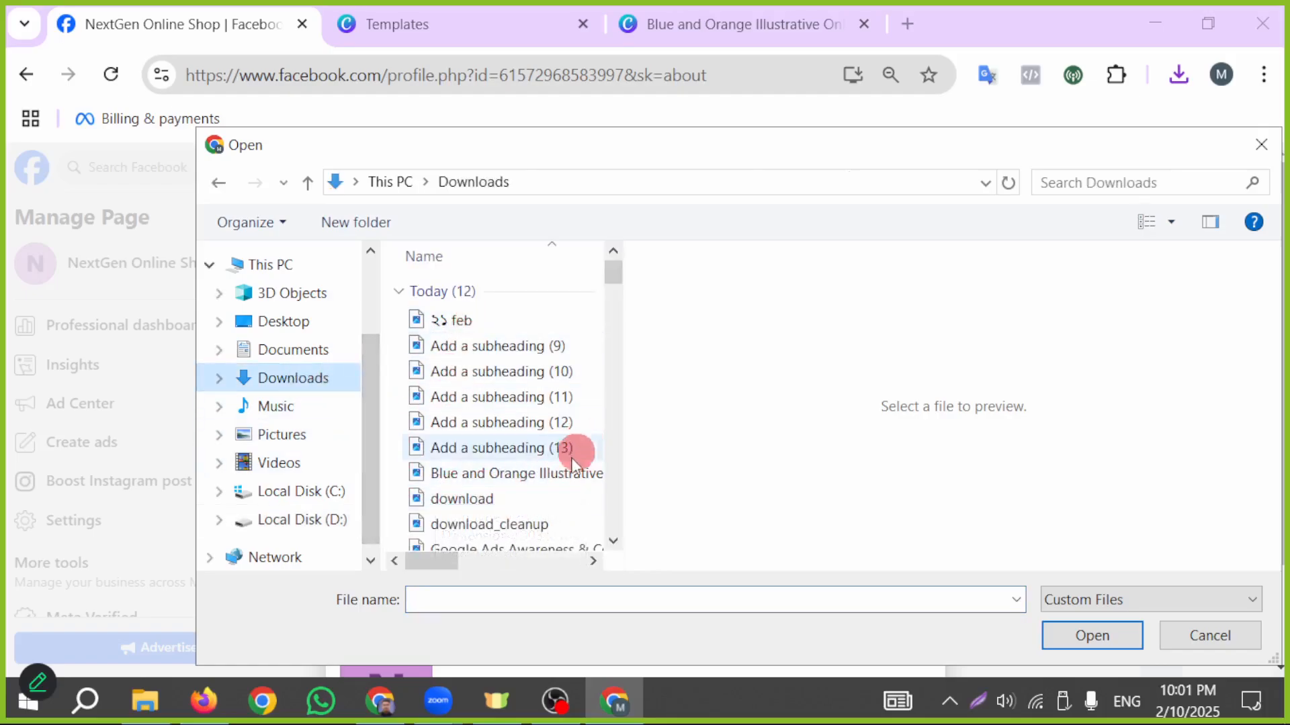
click(537, 479)
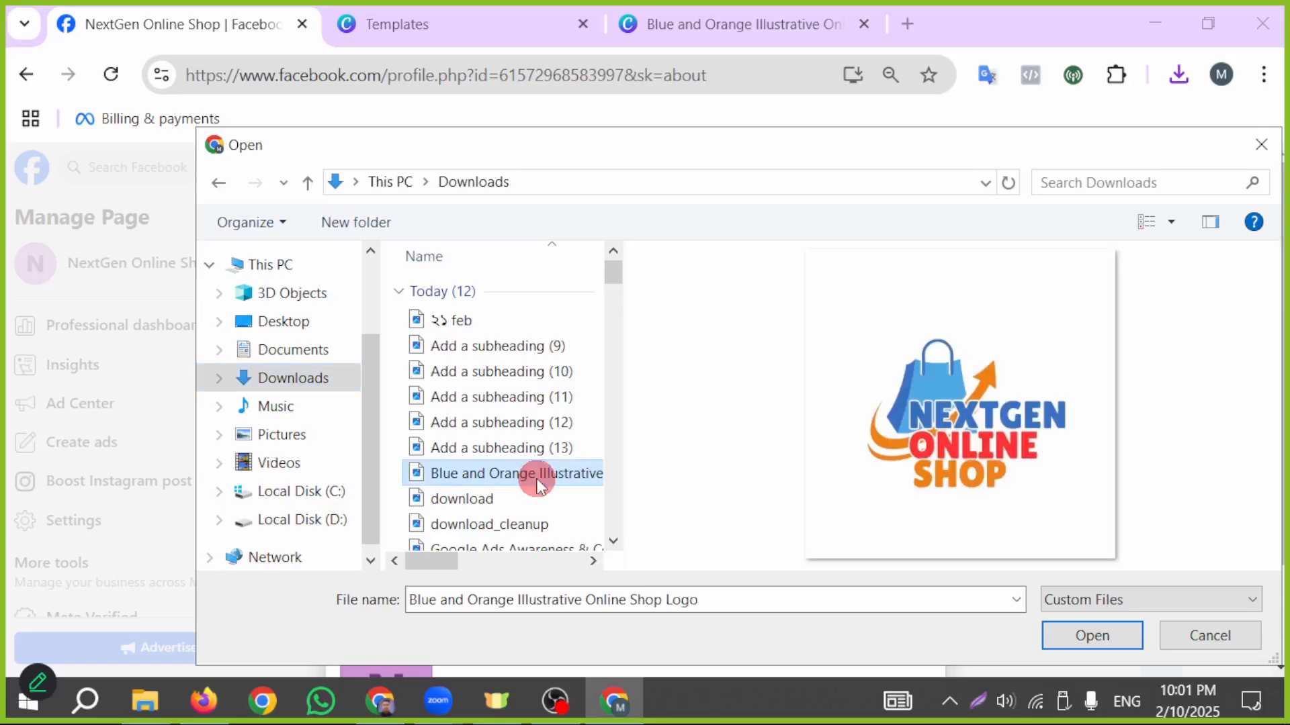
click(1084, 637)
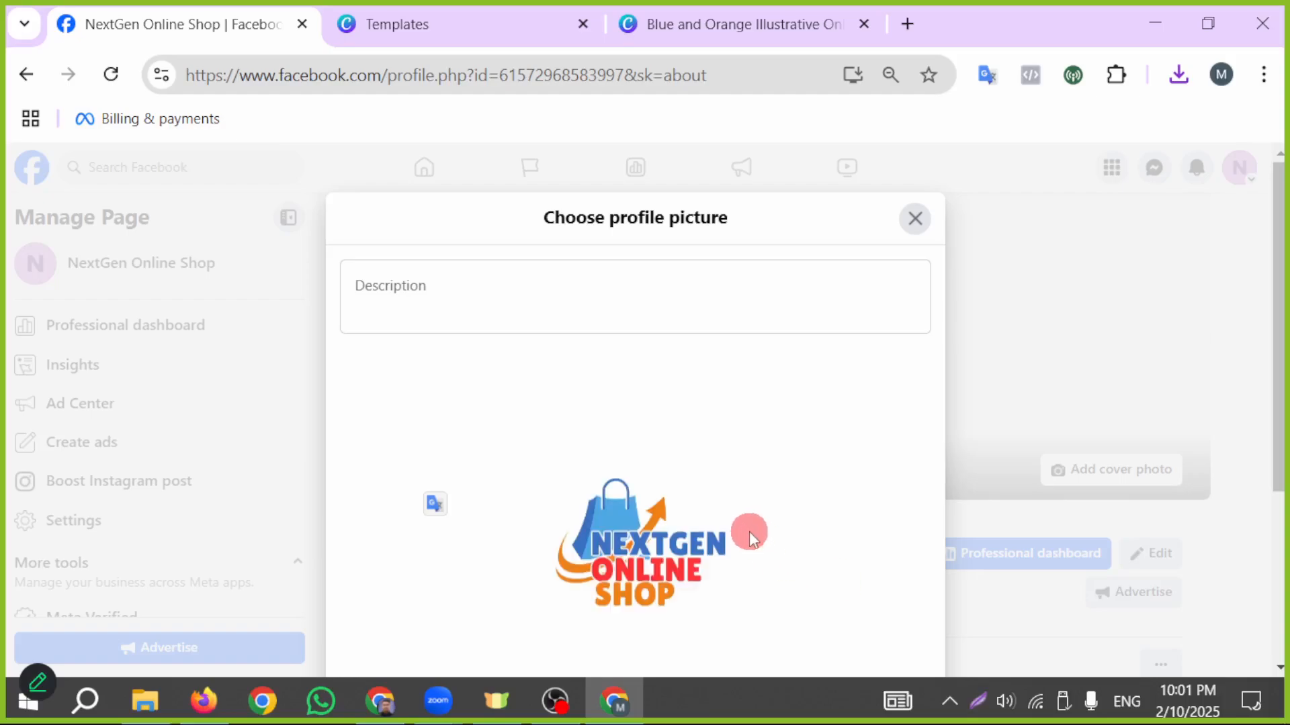
scroll(748, 531, down, 4)
drag(482, 469, 438, 484)
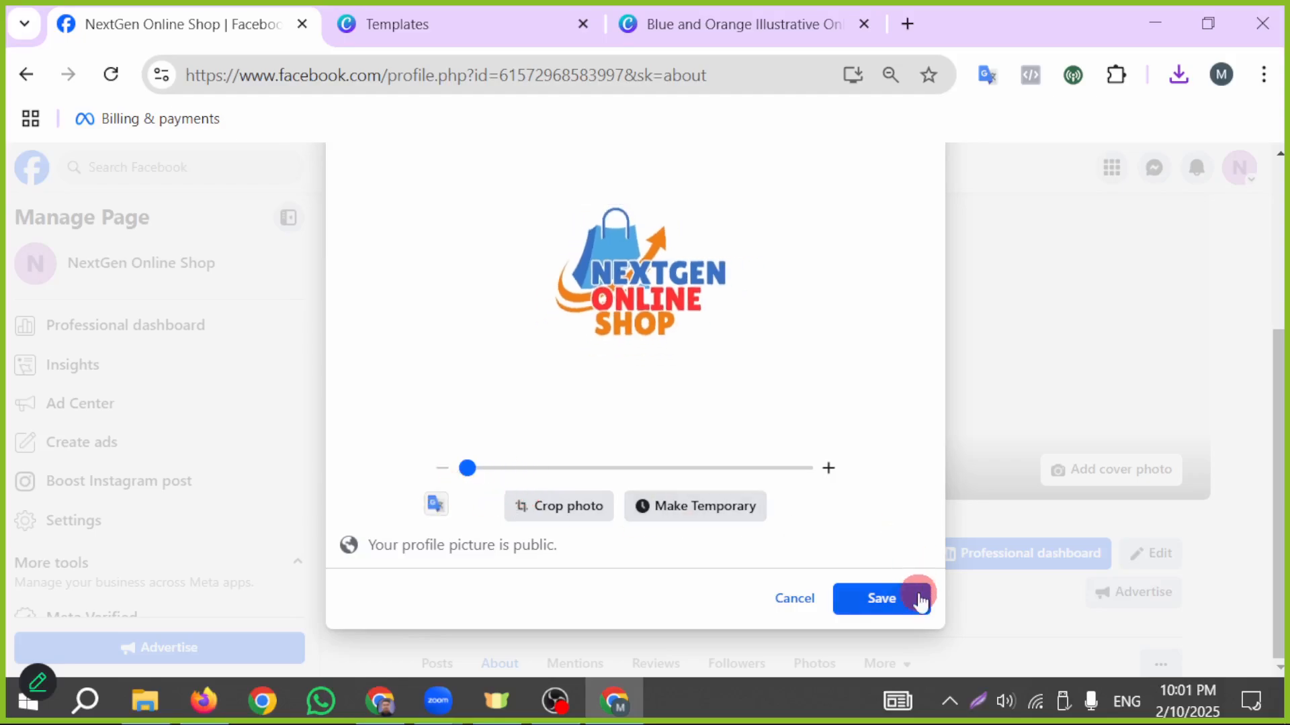
click(885, 597)
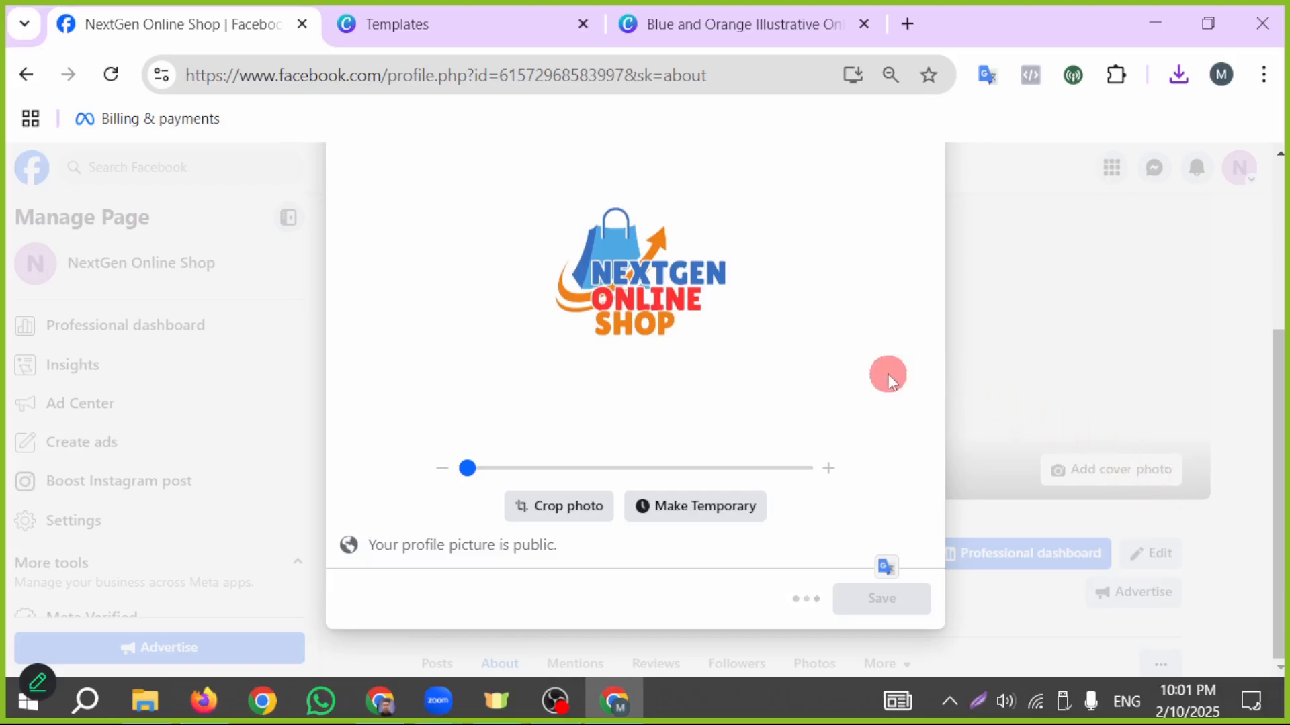
- Review the new profile picture in the page header and in the profile picture post, along with the intro
scroll(650, 530, down, 3)
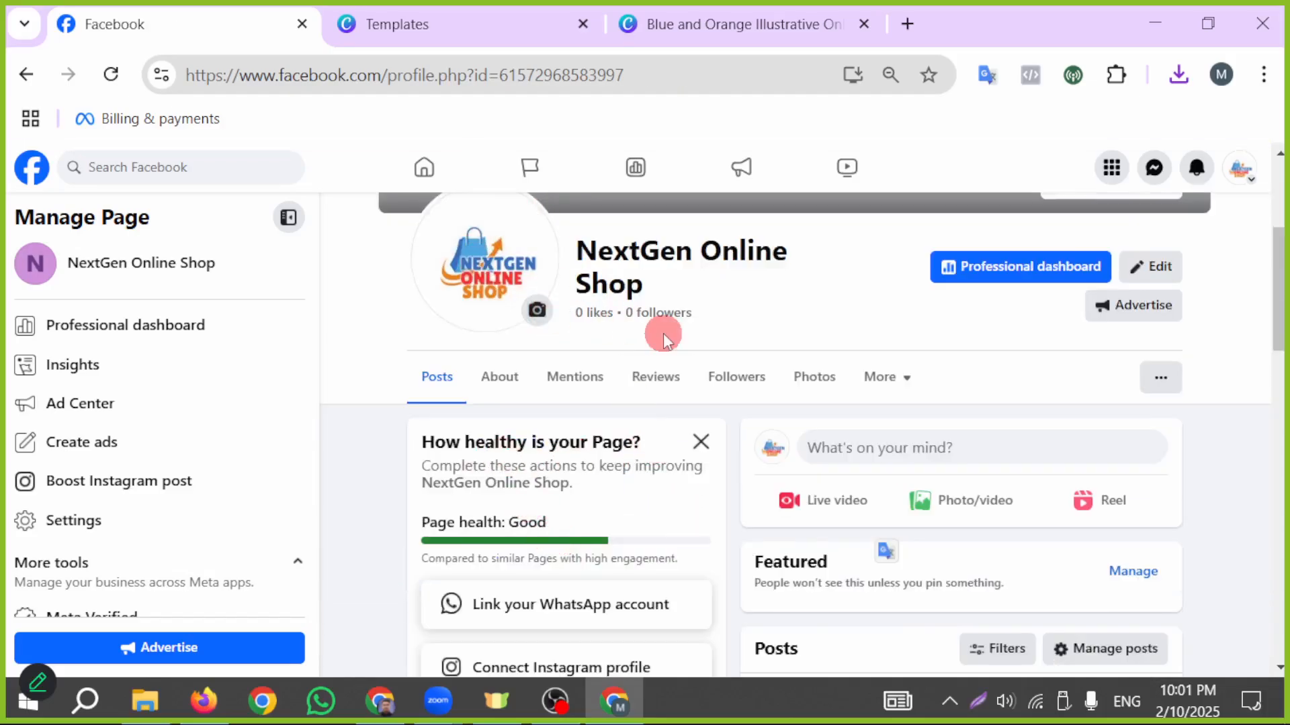
scroll(662, 333, up, 2)
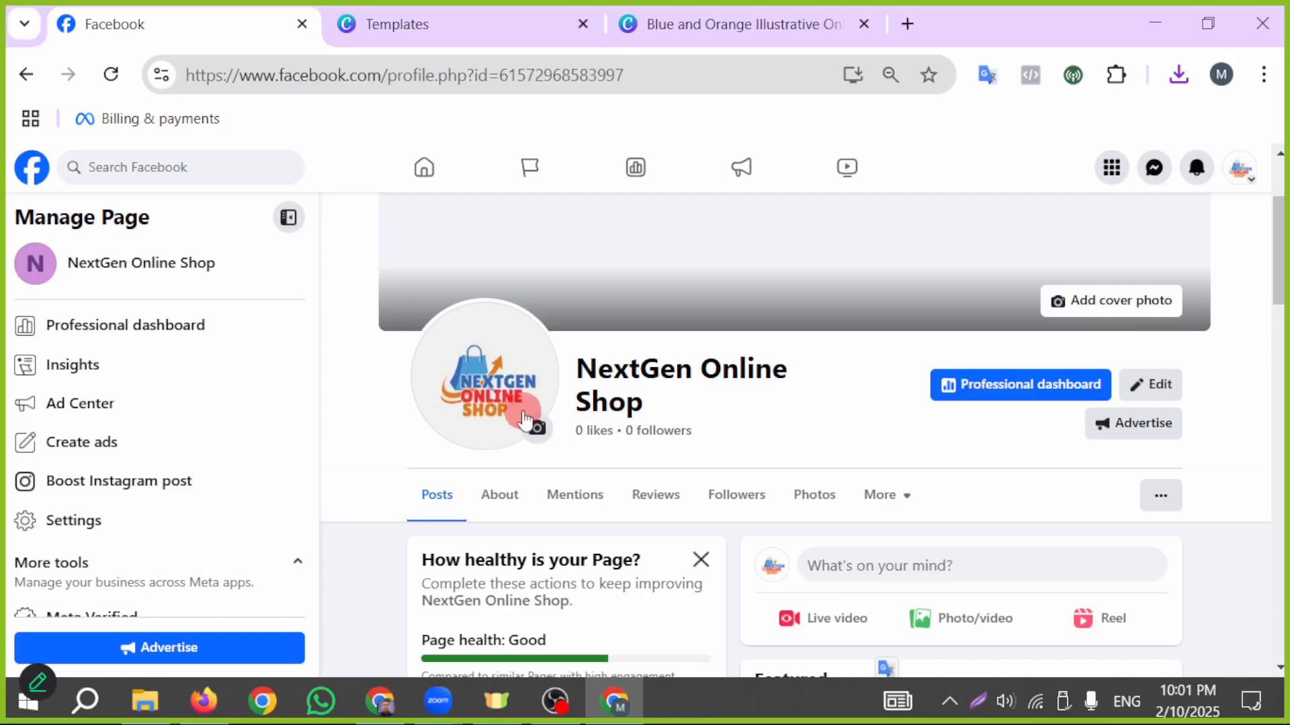
scroll(692, 556, down, 8)
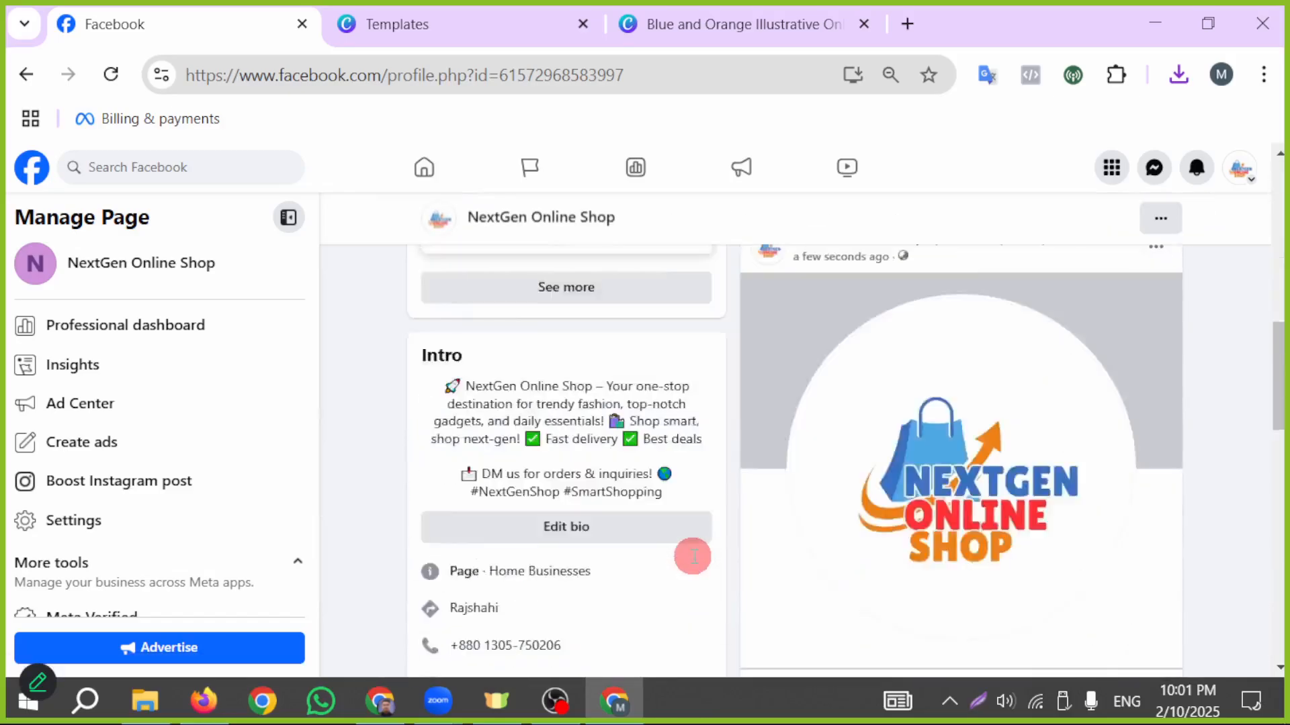
scroll(691, 555, up, 2)
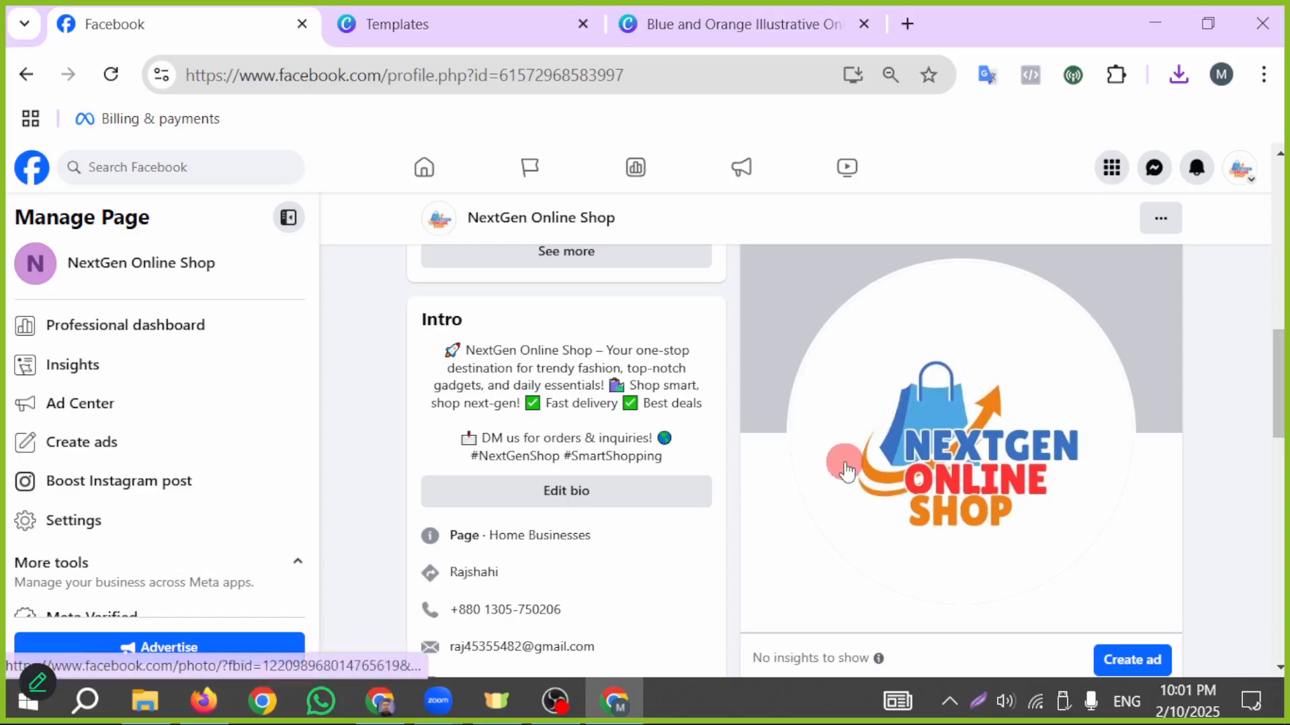
scroll(691, 478, up, 2)
scroll(596, 483, up, 5)
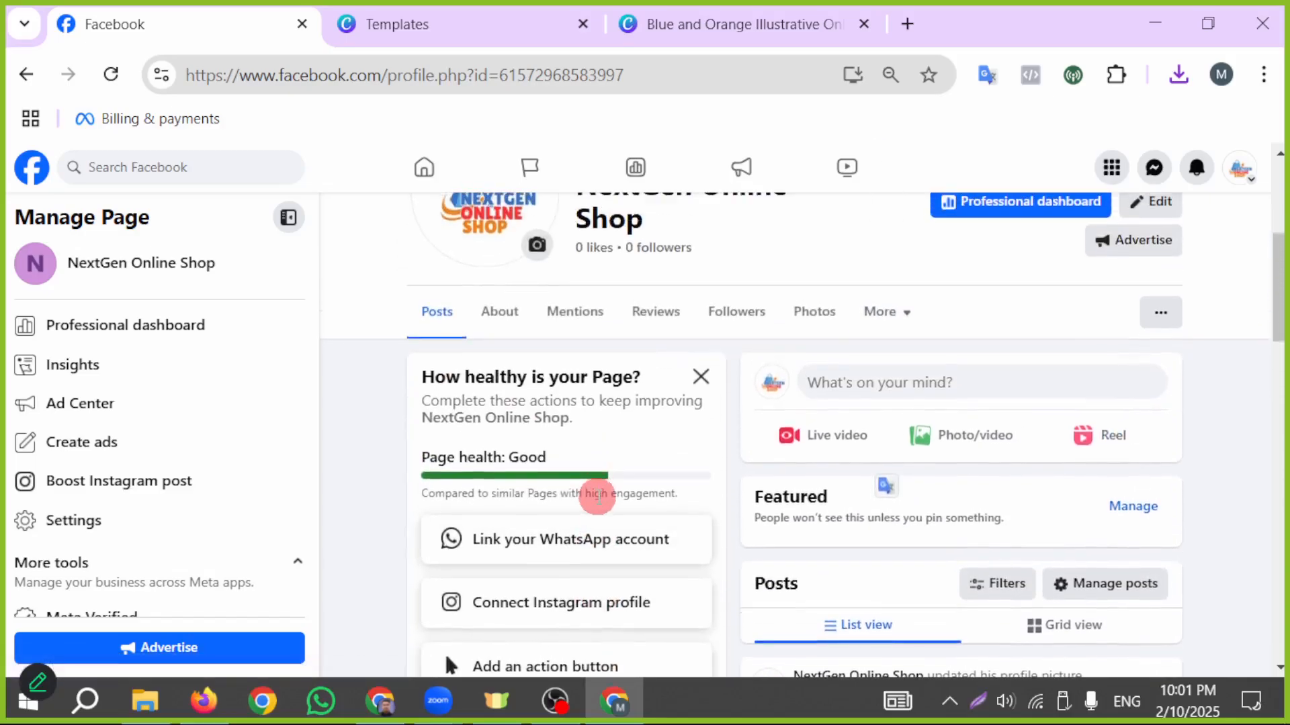
scroll(518, 493, up, 2)
- Upload "Blue and Orange Illustrative Online Shop Logo" again as profile picture, zoomed in slightly, save it, and check the page
click(497, 334)
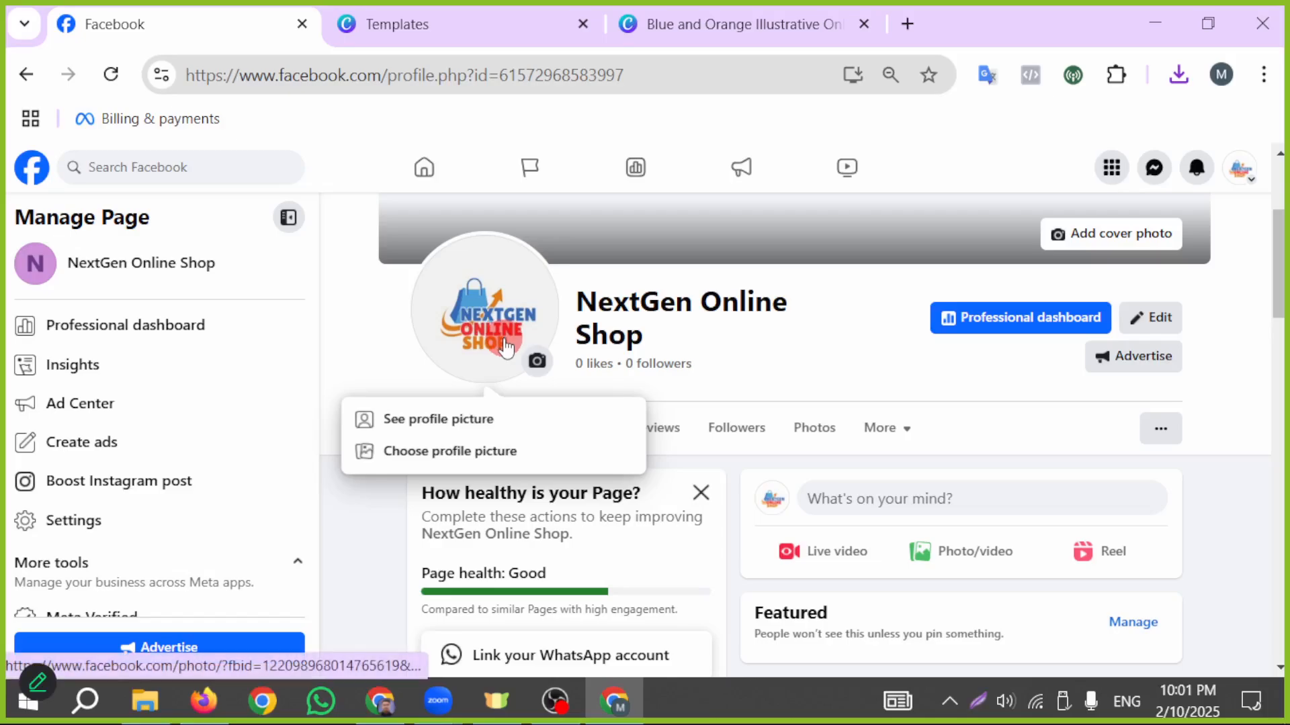
click(517, 452)
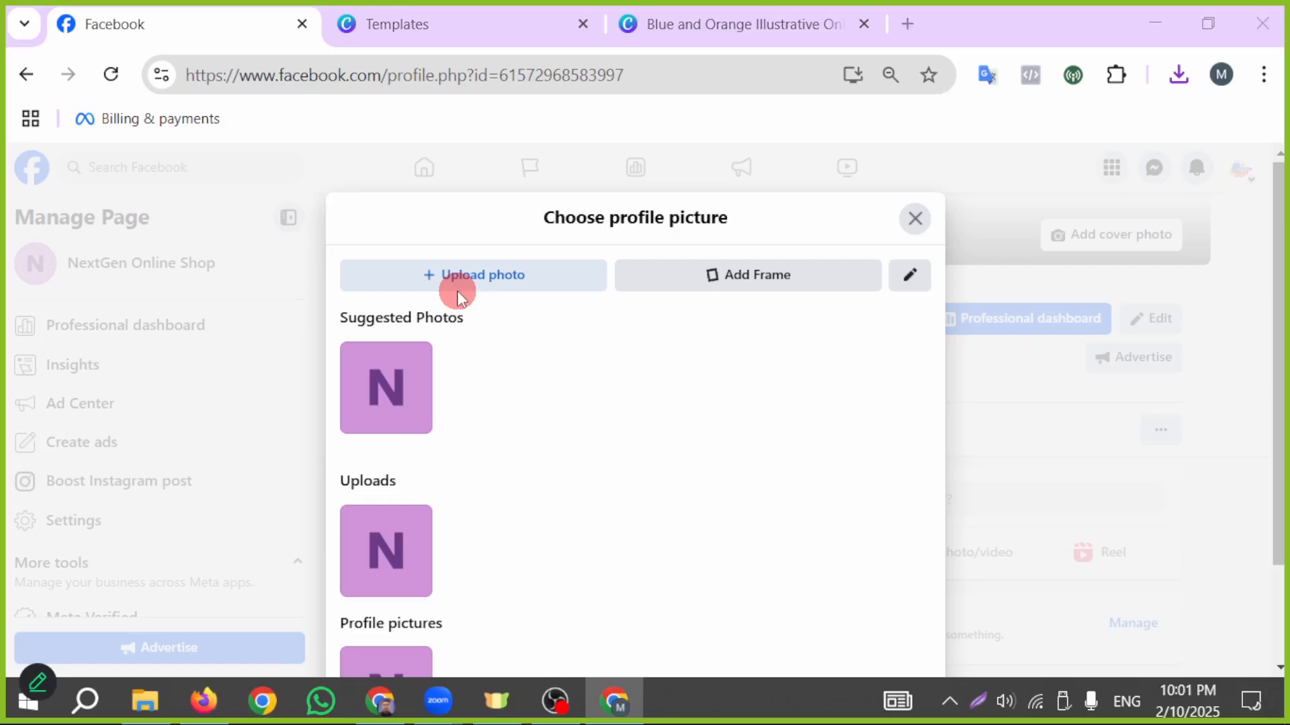
click(451, 282)
click(486, 319)
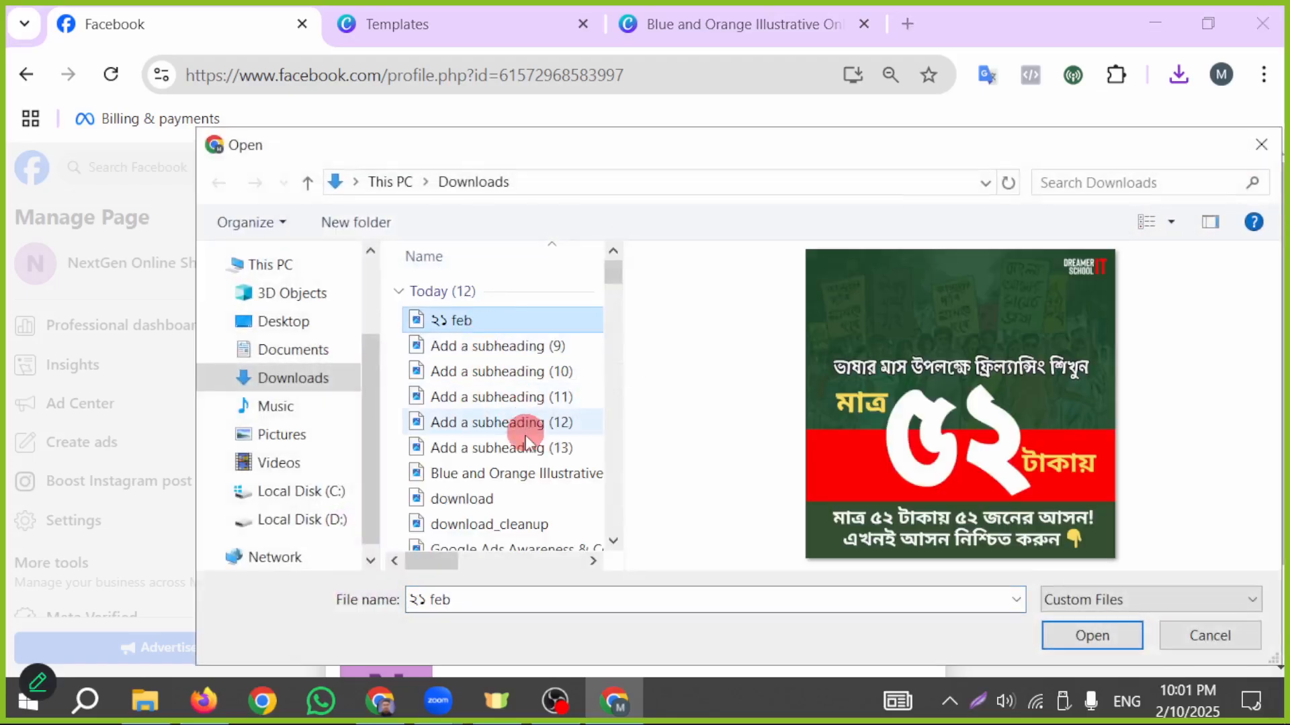
click(513, 474)
click(1068, 637)
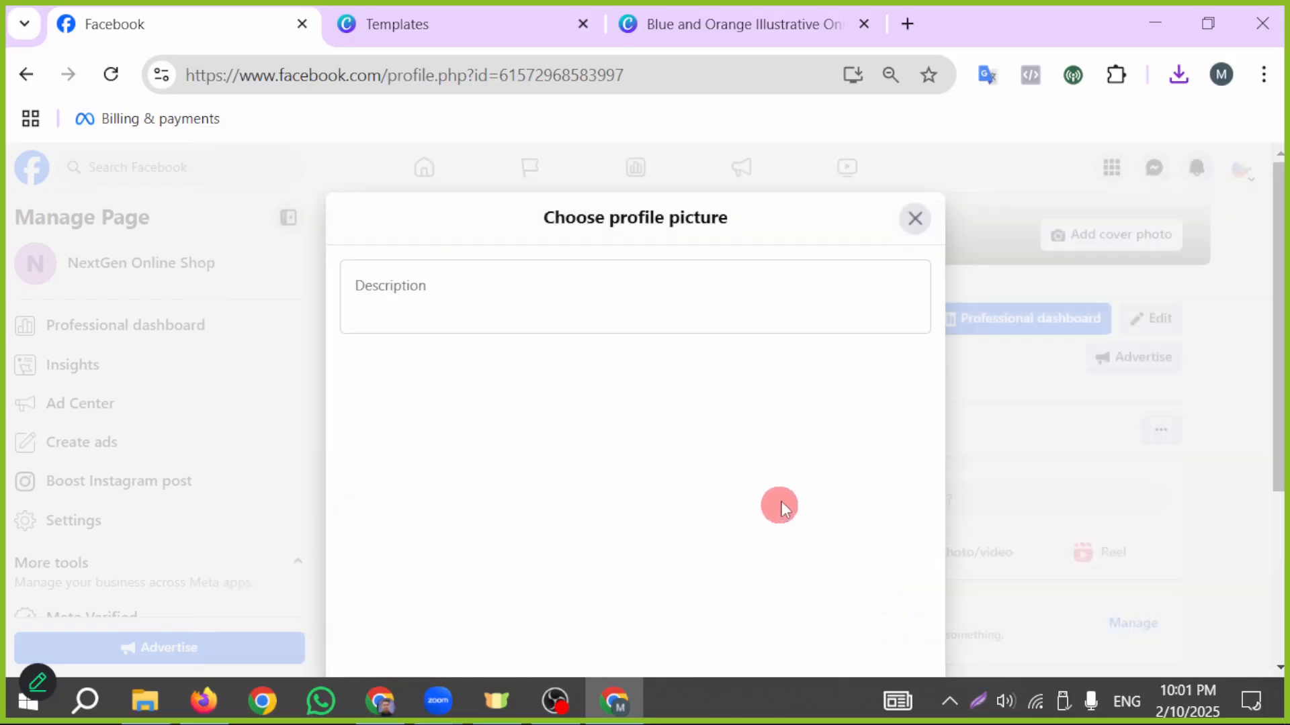
drag(469, 505, 509, 514)
click(872, 631)
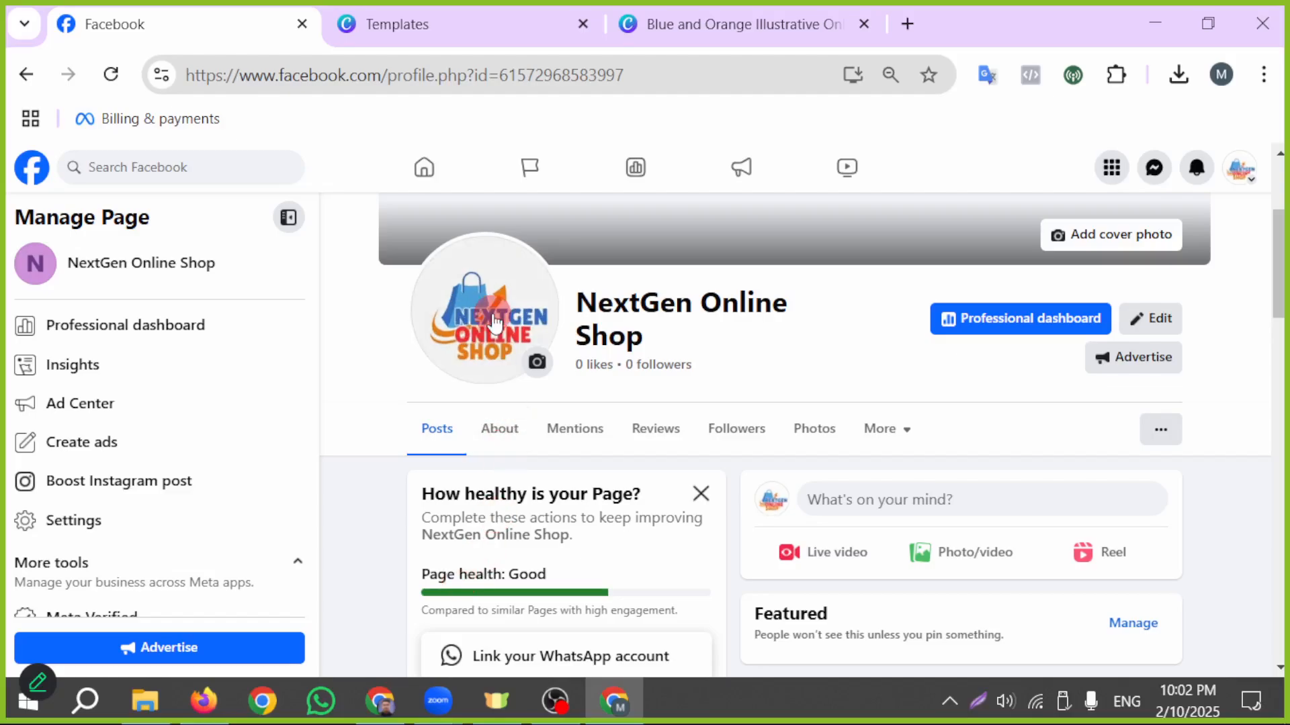
scroll(638, 388, down, 15)
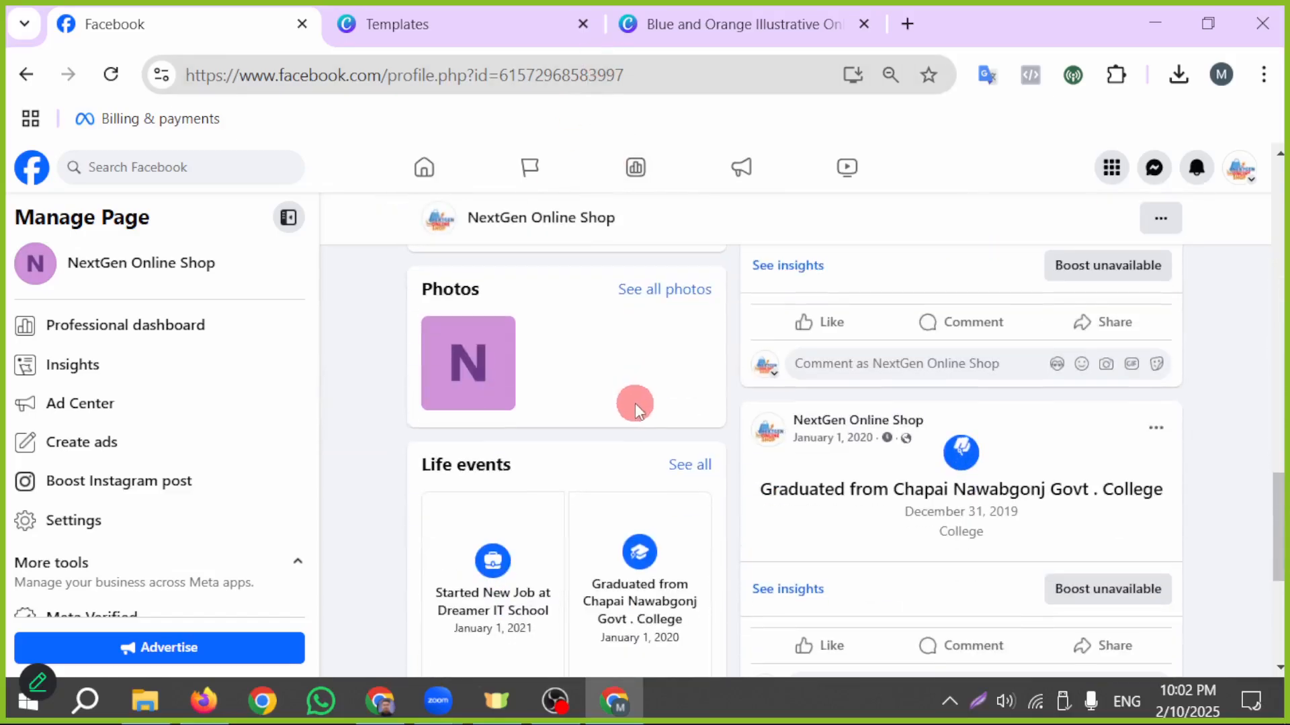
scroll(634, 403, up, 15)
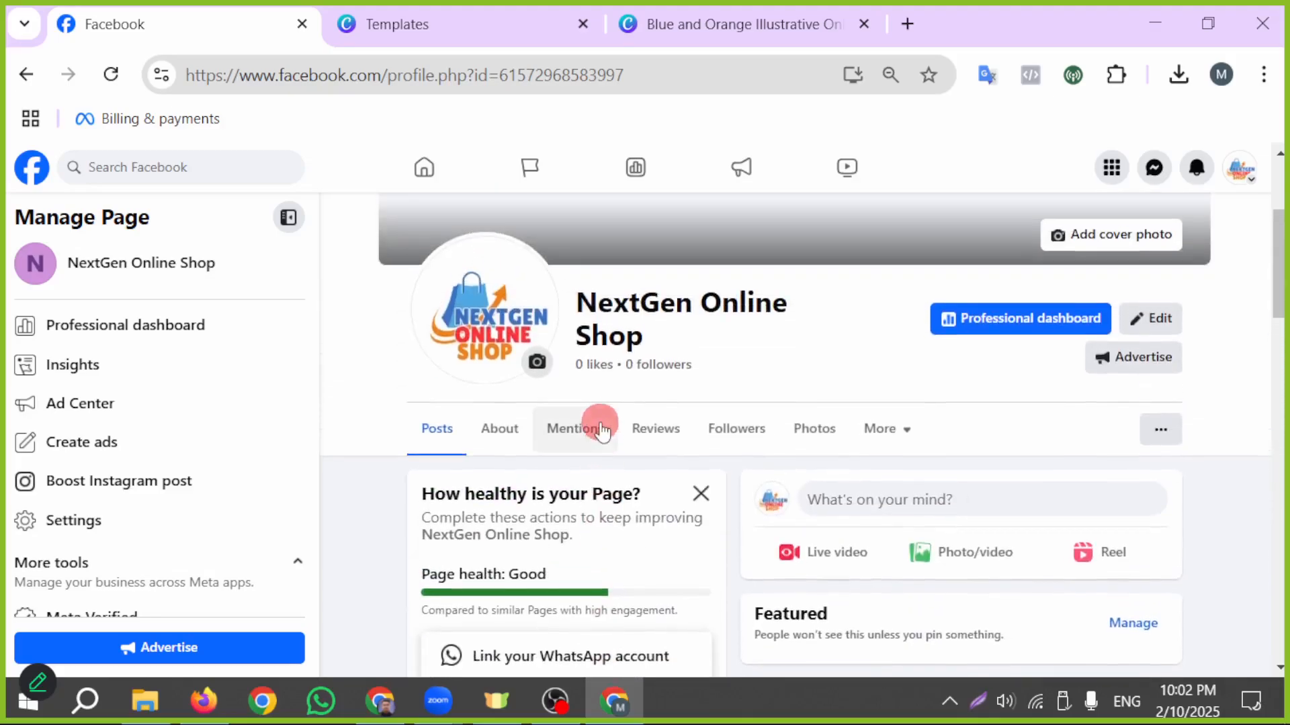
scroll(764, 378, up, 2)
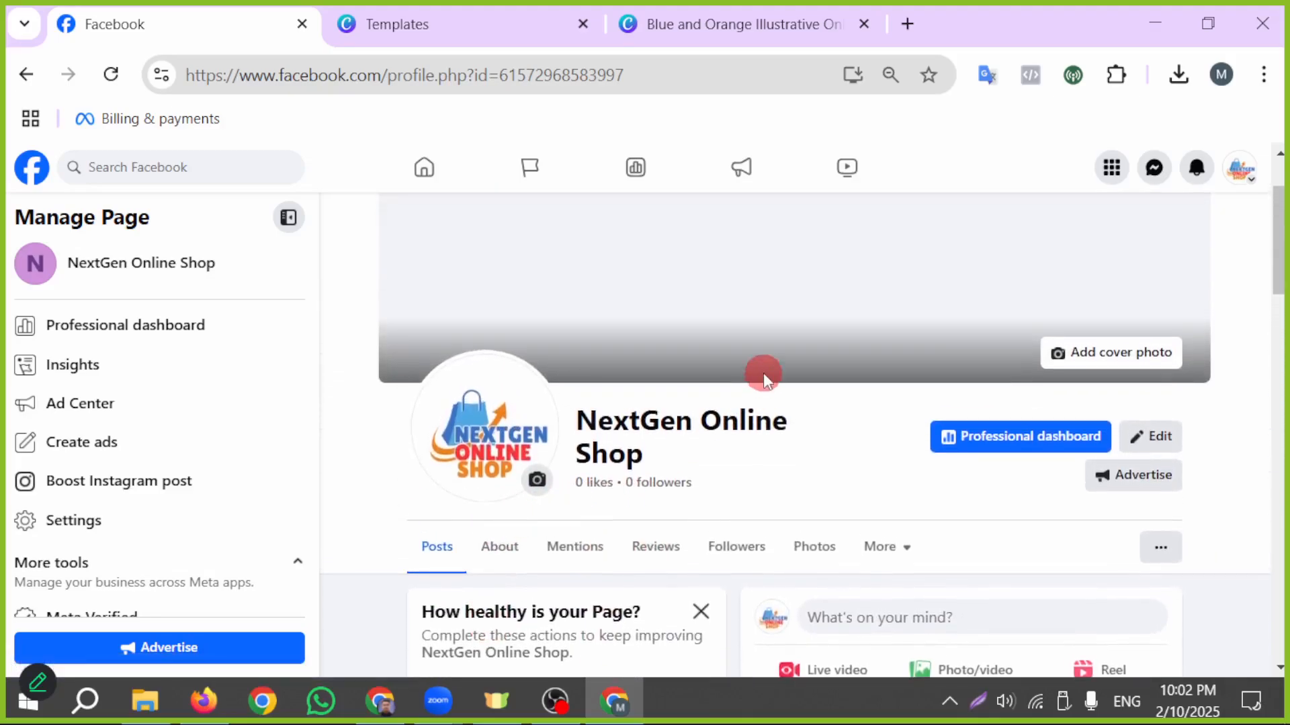
scroll(746, 359, up, 2)
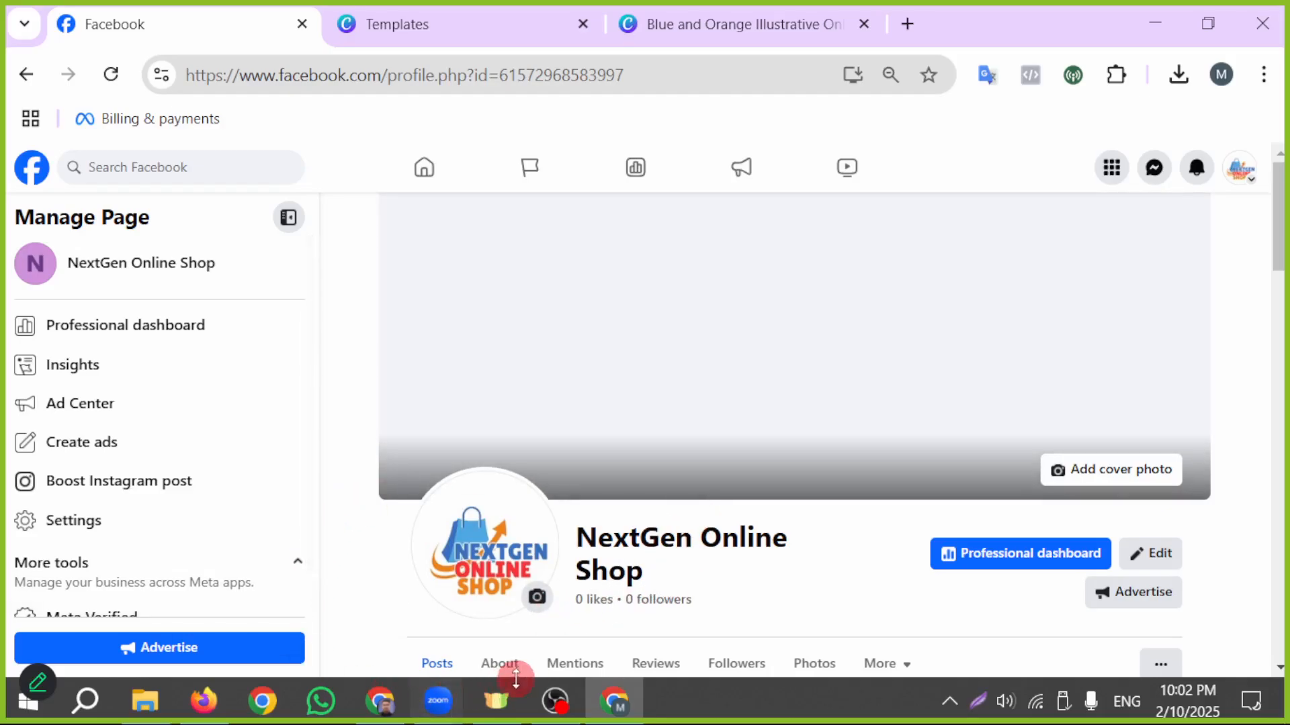
- Switch to ChatGPT and, in the open conversation, ask for an English prompt for a Facebook page banner
click(380, 700)
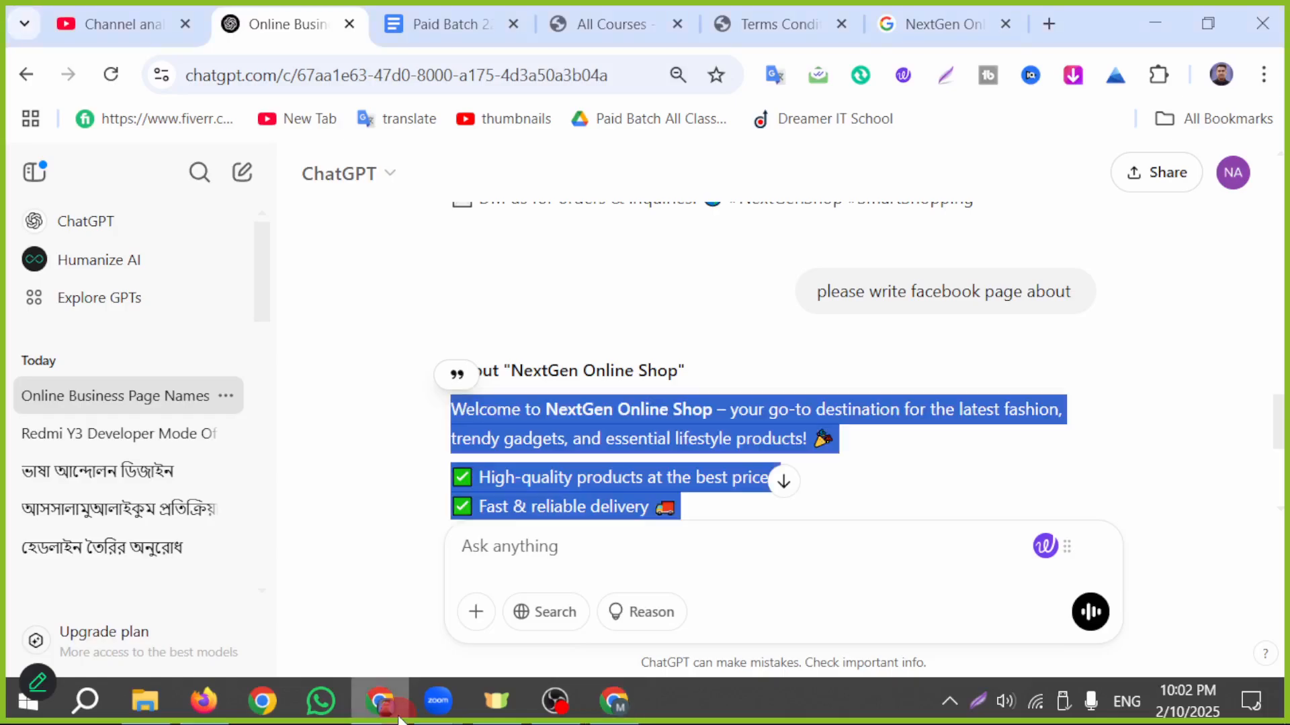
click(742, 551)
scroll(742, 547, down, 5)
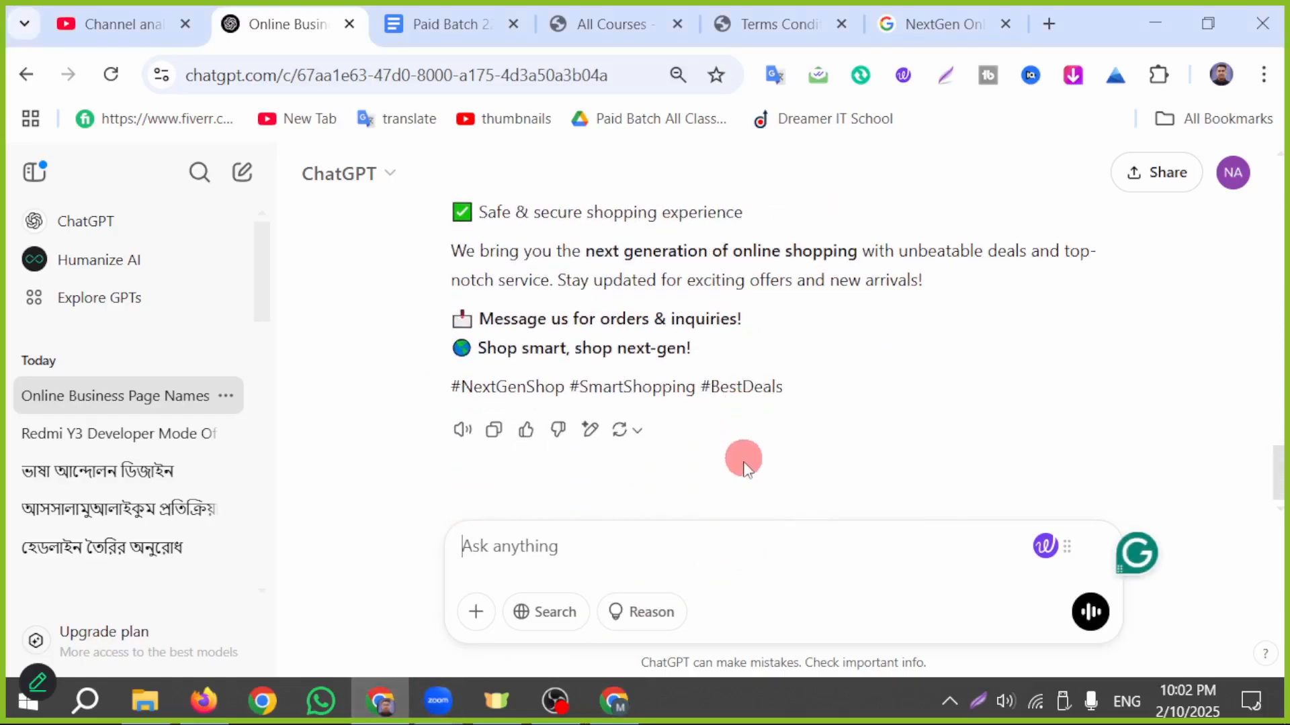
scroll(739, 464, up, 2)
scroll(725, 463, up, 5)
scroll(567, 501, down, 7)
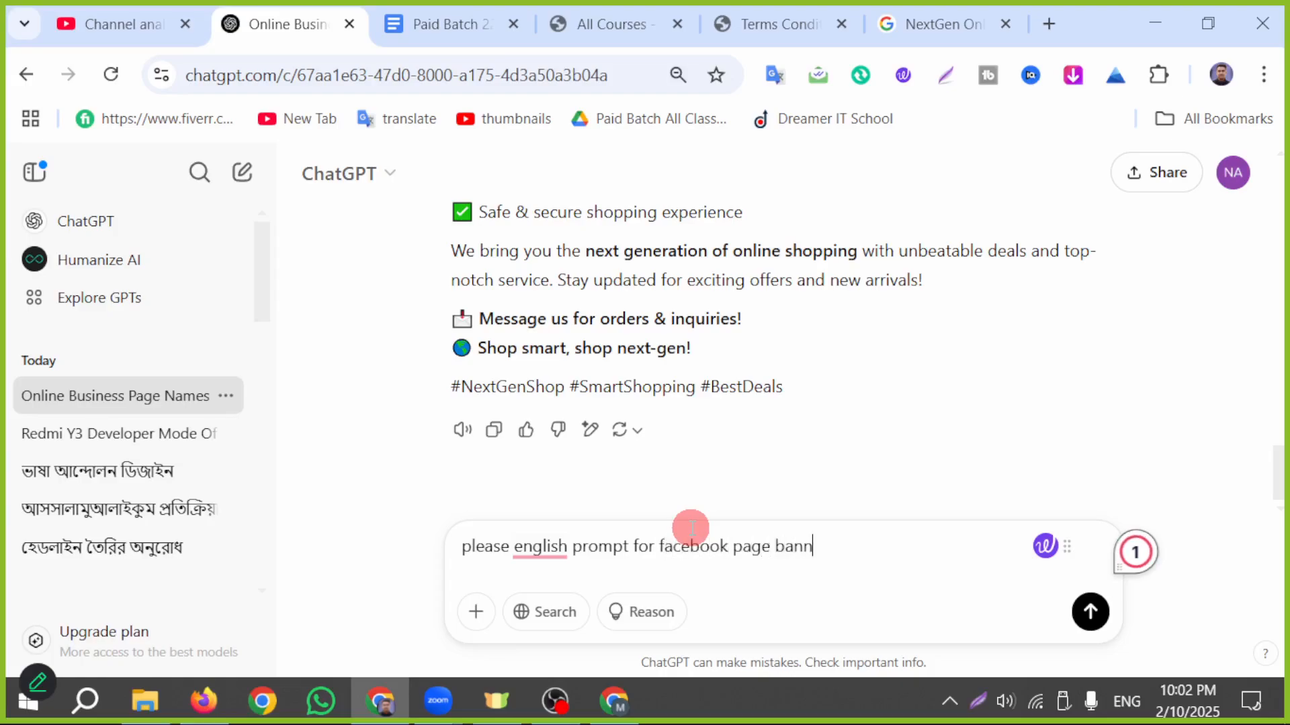
key(Return)
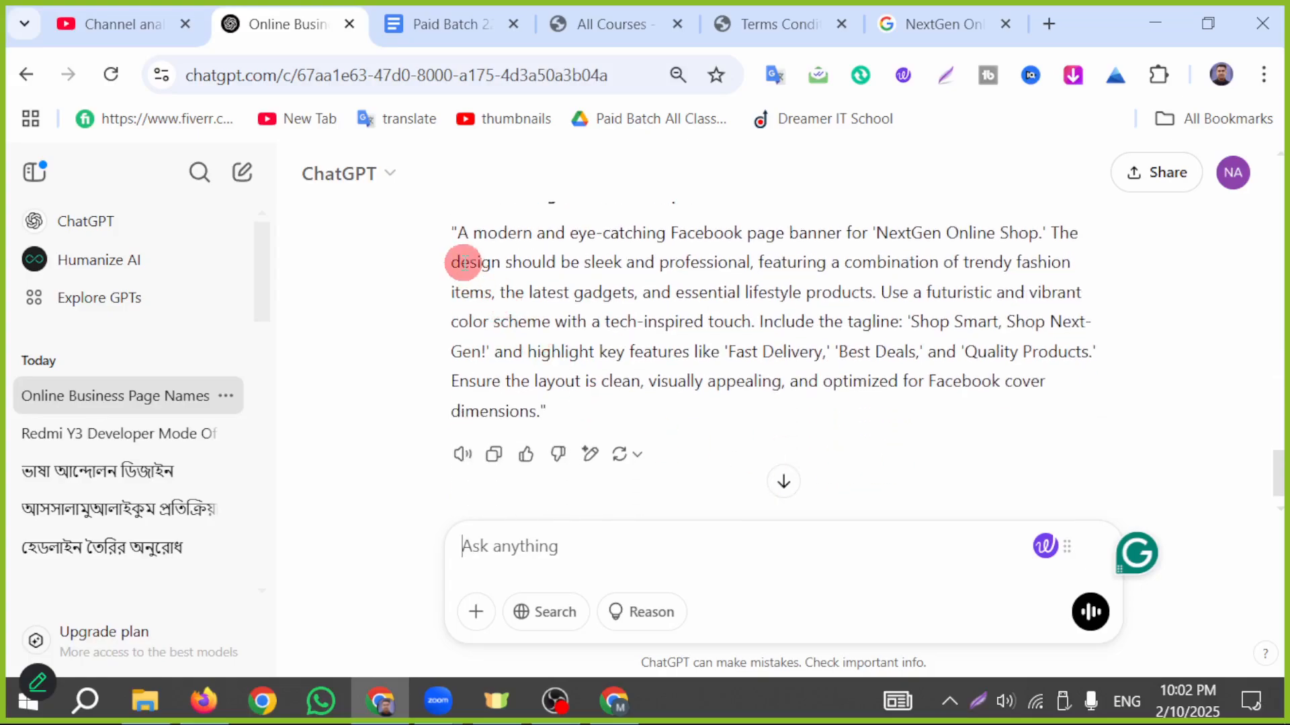
- Copy the full English banner prompt from the ChatGPT reply and open leonardo.ai in another Chrome profile
drag(450, 230, 579, 412)
key(ctrl+c)
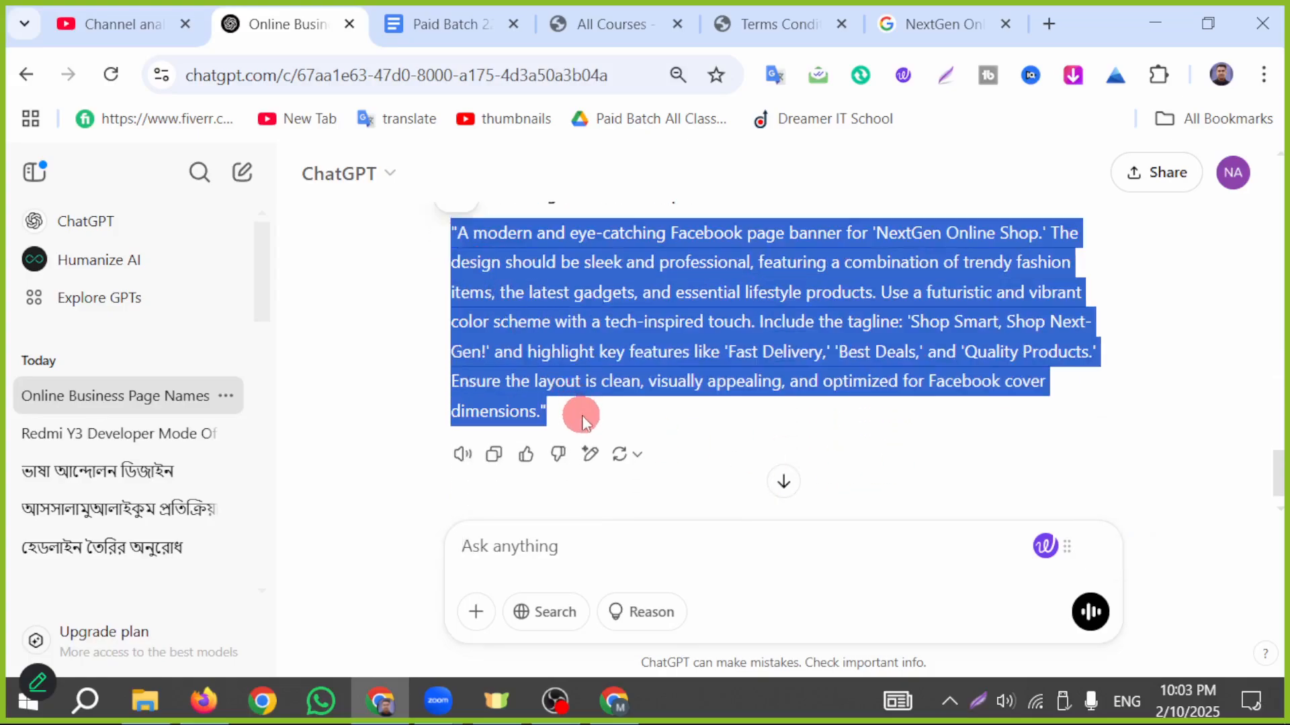
click(1217, 80)
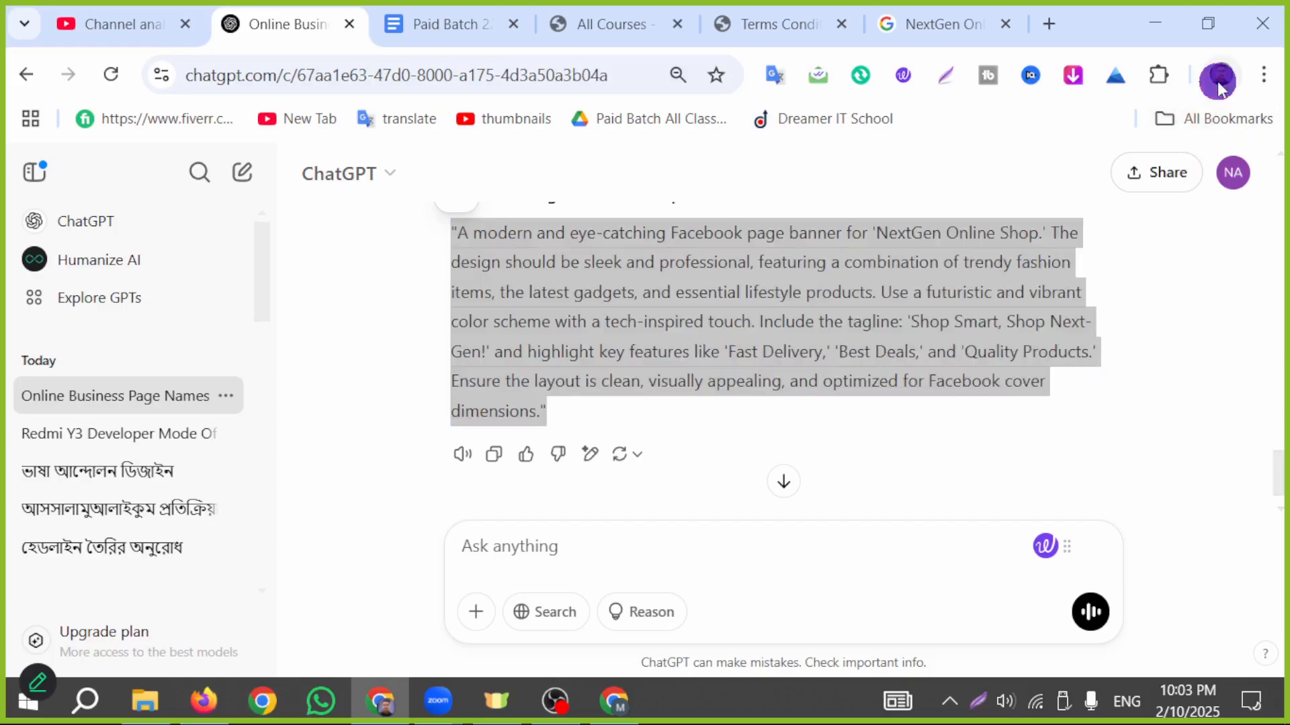
click(947, 503)
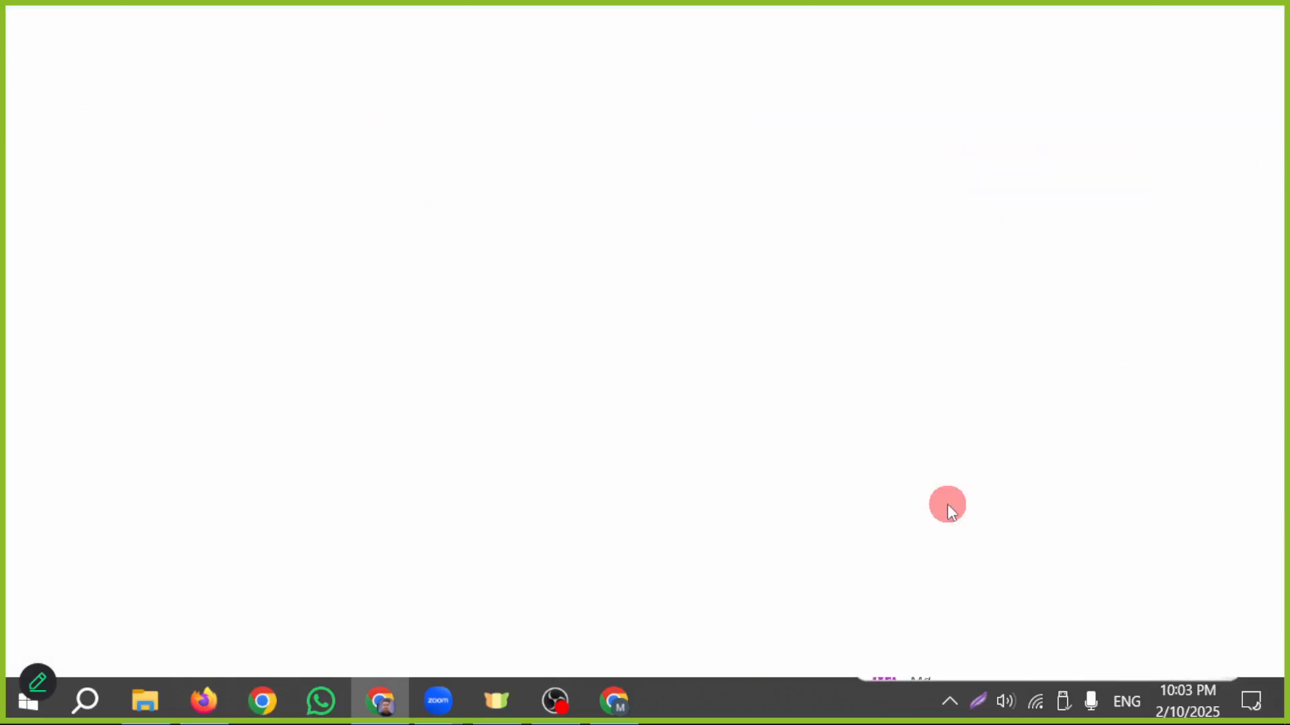
text(leonardo.ai)
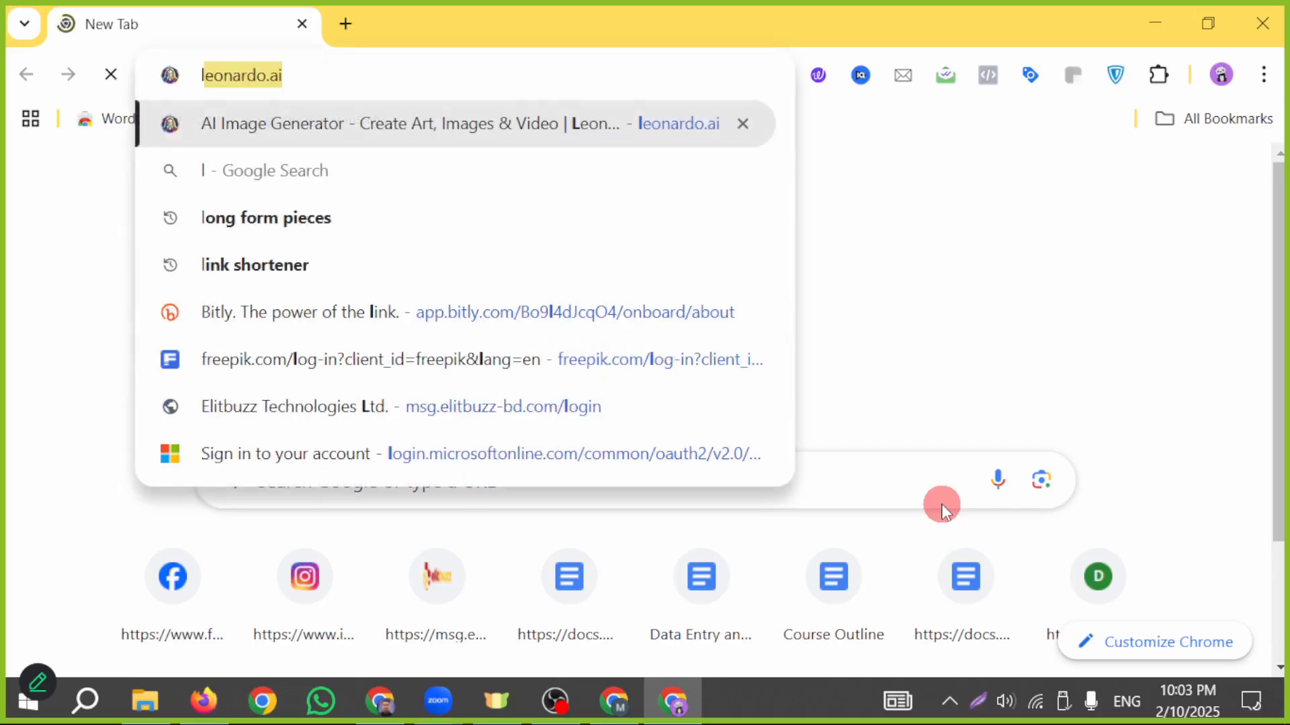
key(Return)
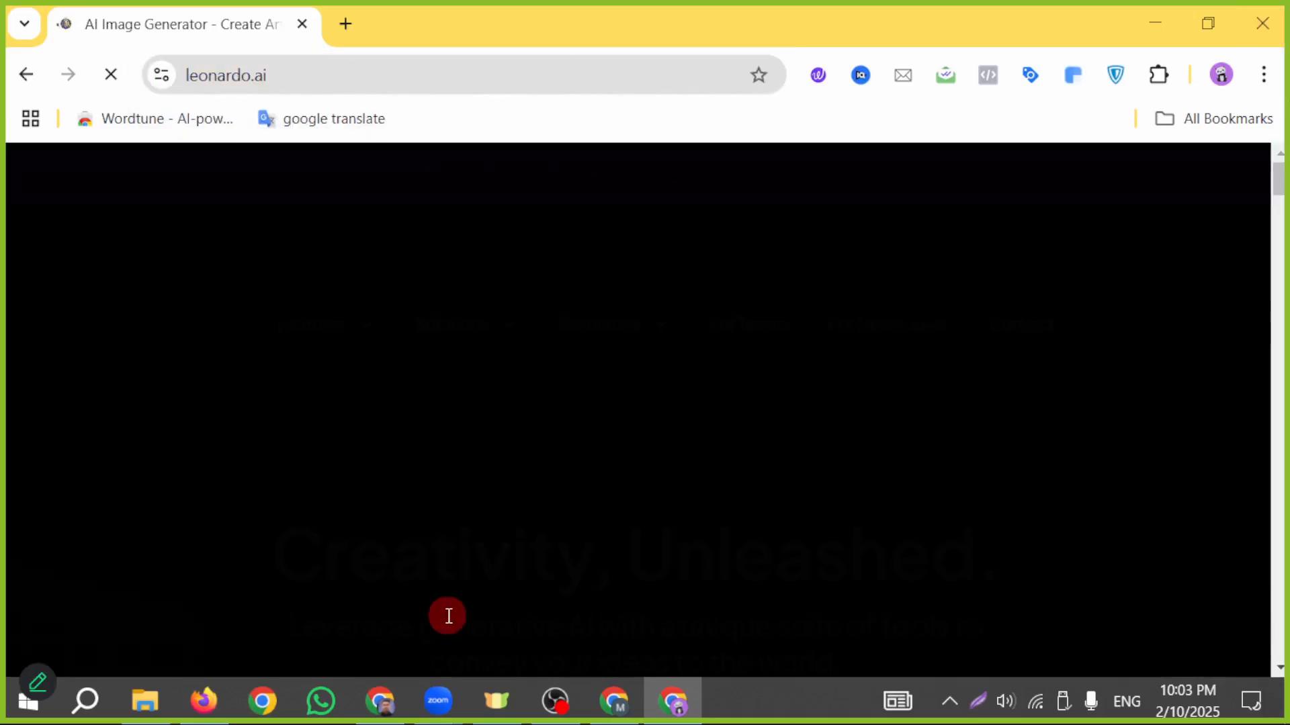
- Look over the Leonardo.Ai landing page and get started by launching its web app
scroll(768, 481, down, 3)
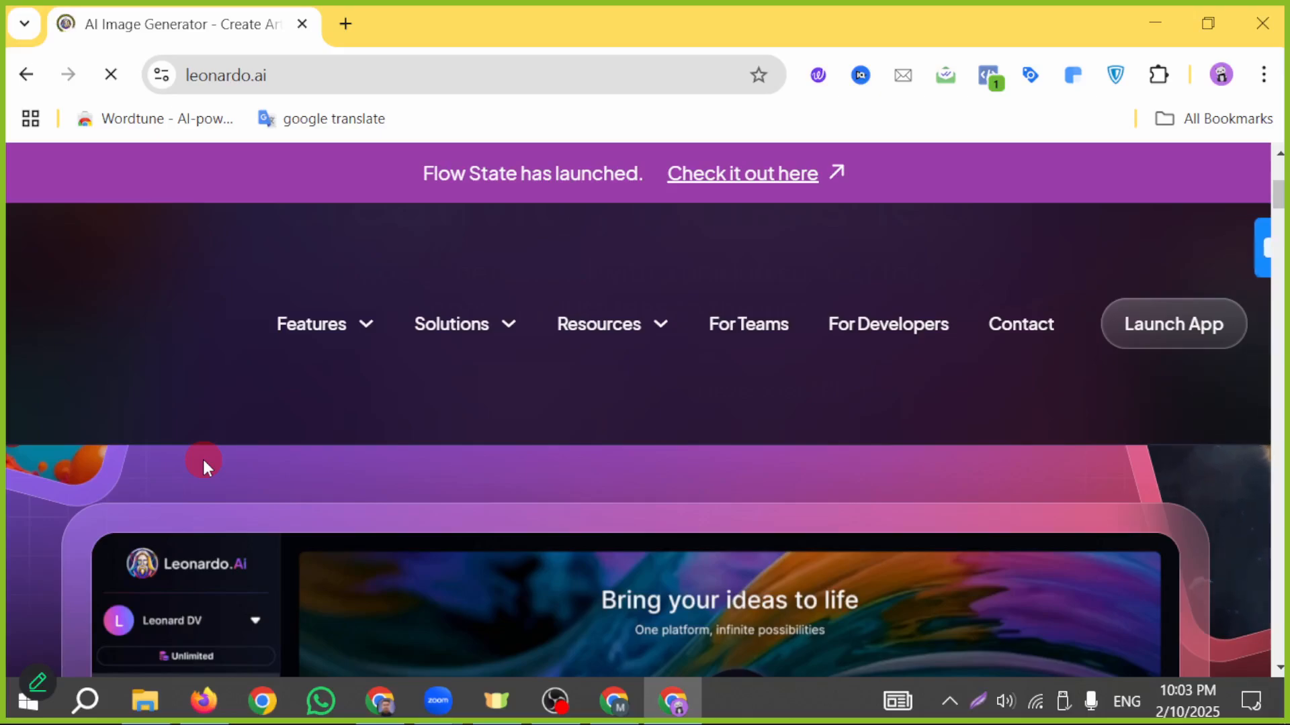
scroll(201, 459, up, 3)
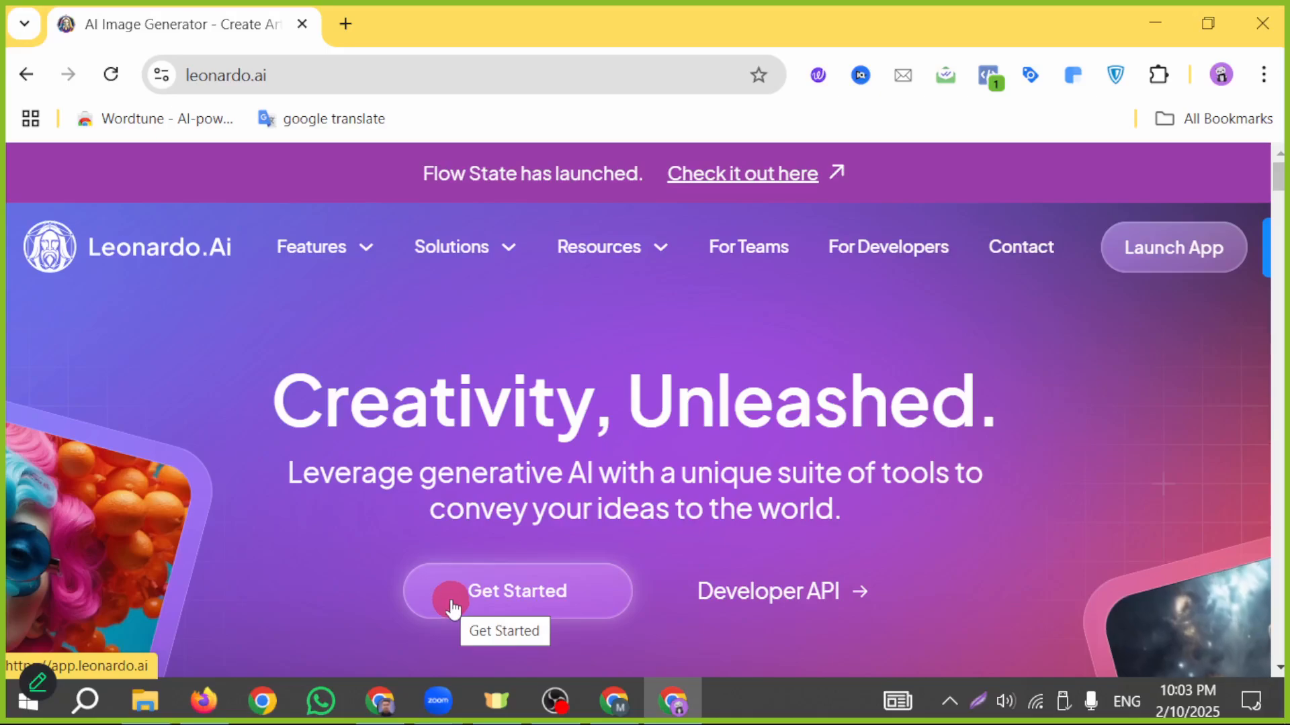
scroll(537, 584, down, 3)
scroll(549, 582, up, 3)
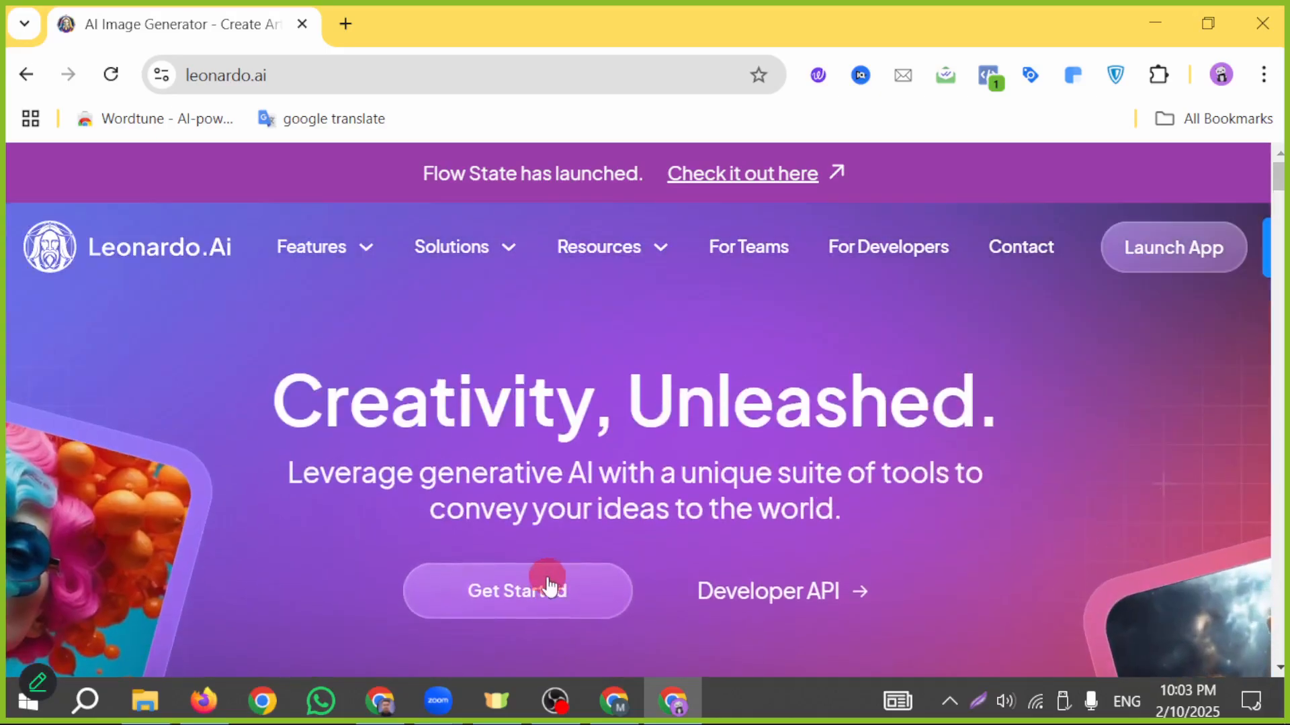
click(549, 586)
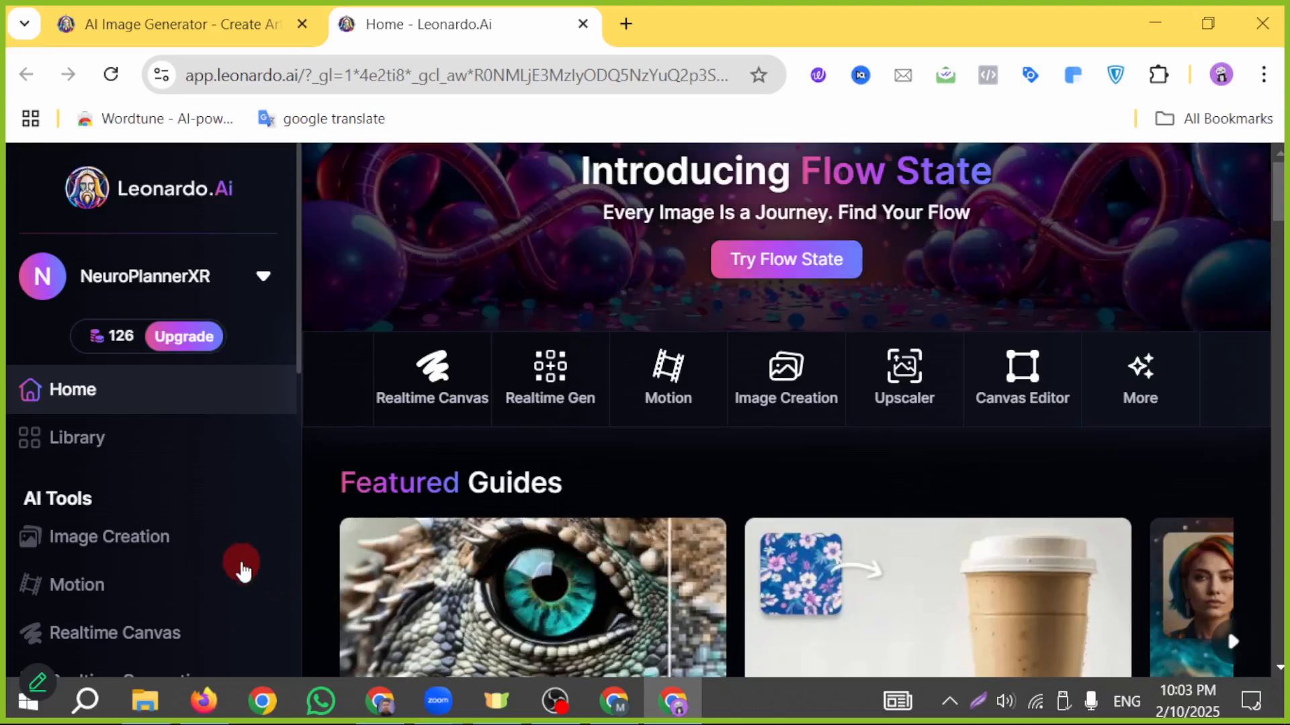
- Mark the Image Creation tool with a red rectangle and an arrow in a screenshot overlay, and discard the overlay
click(978, 701)
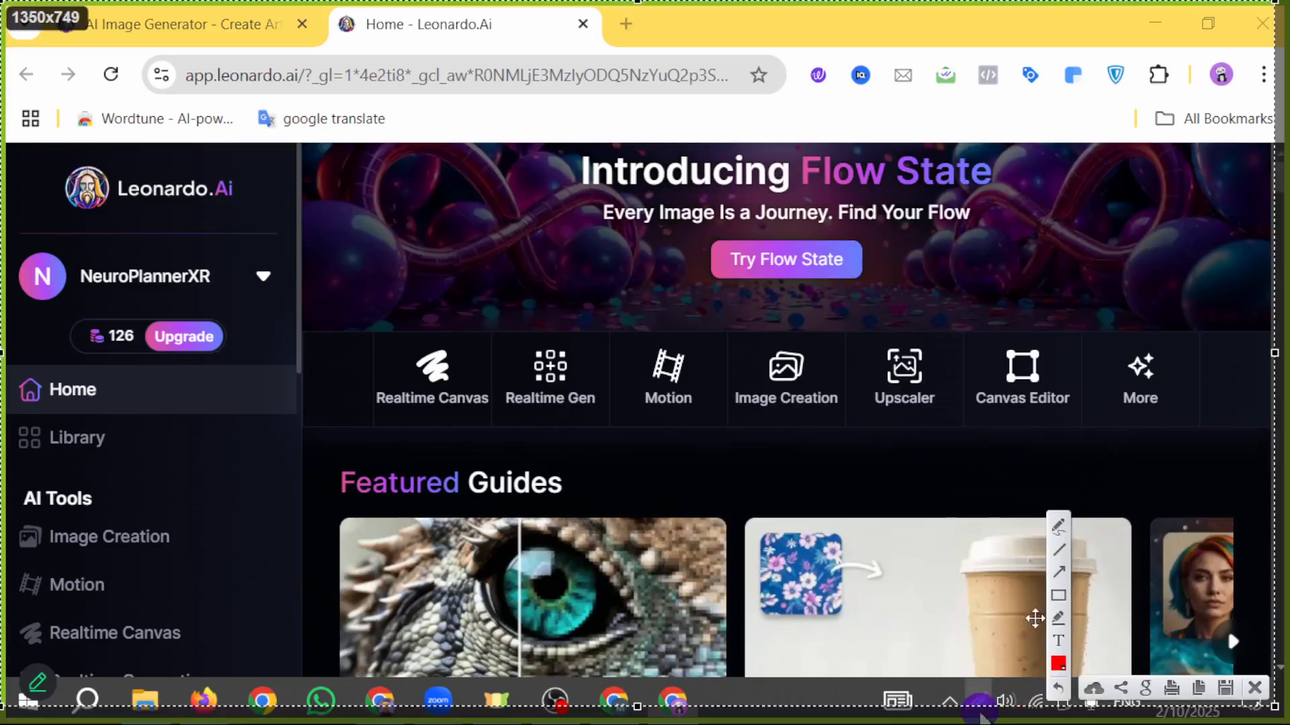
drag(4, 509, 180, 558)
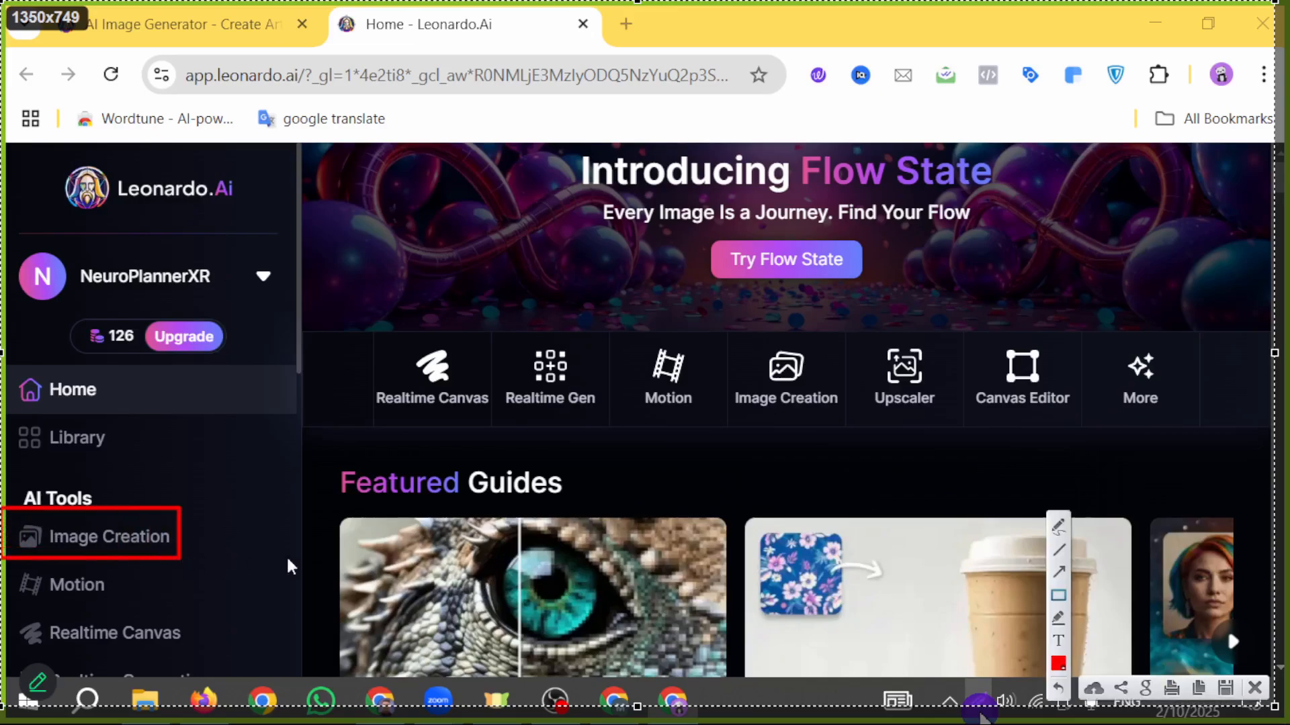
drag(665, 585, 190, 552)
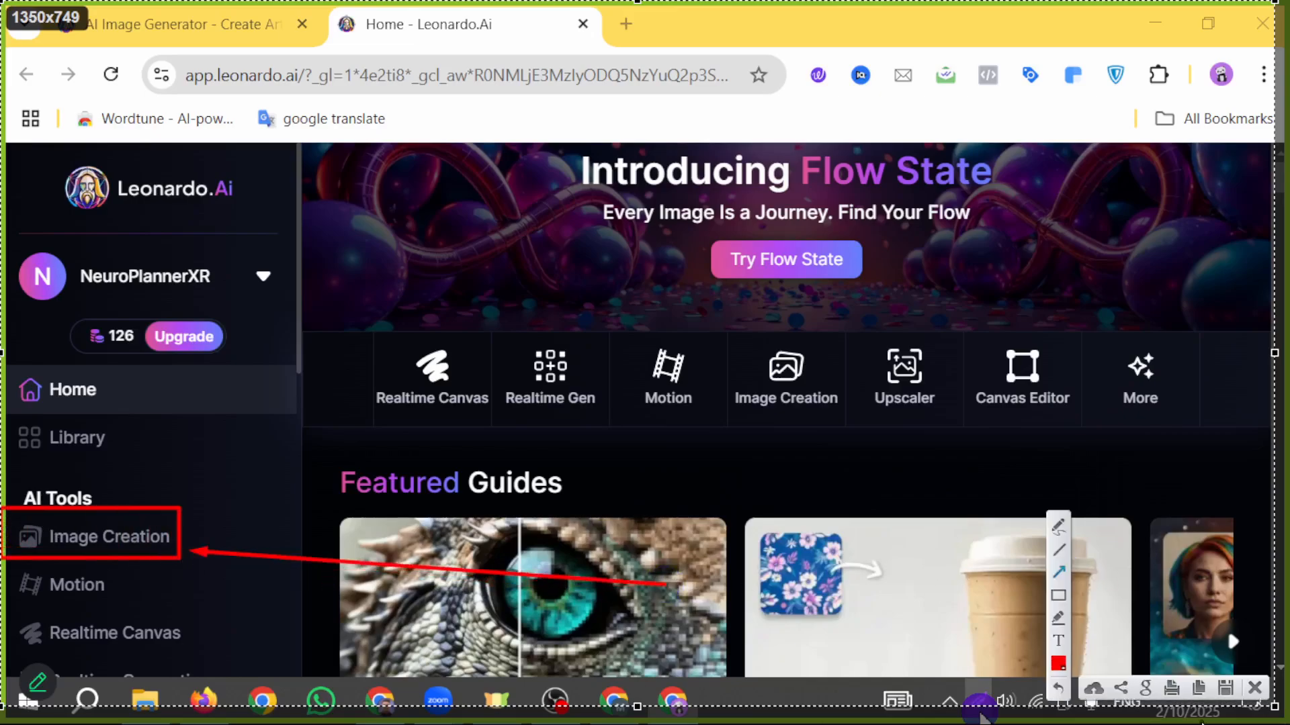
click(1254, 689)
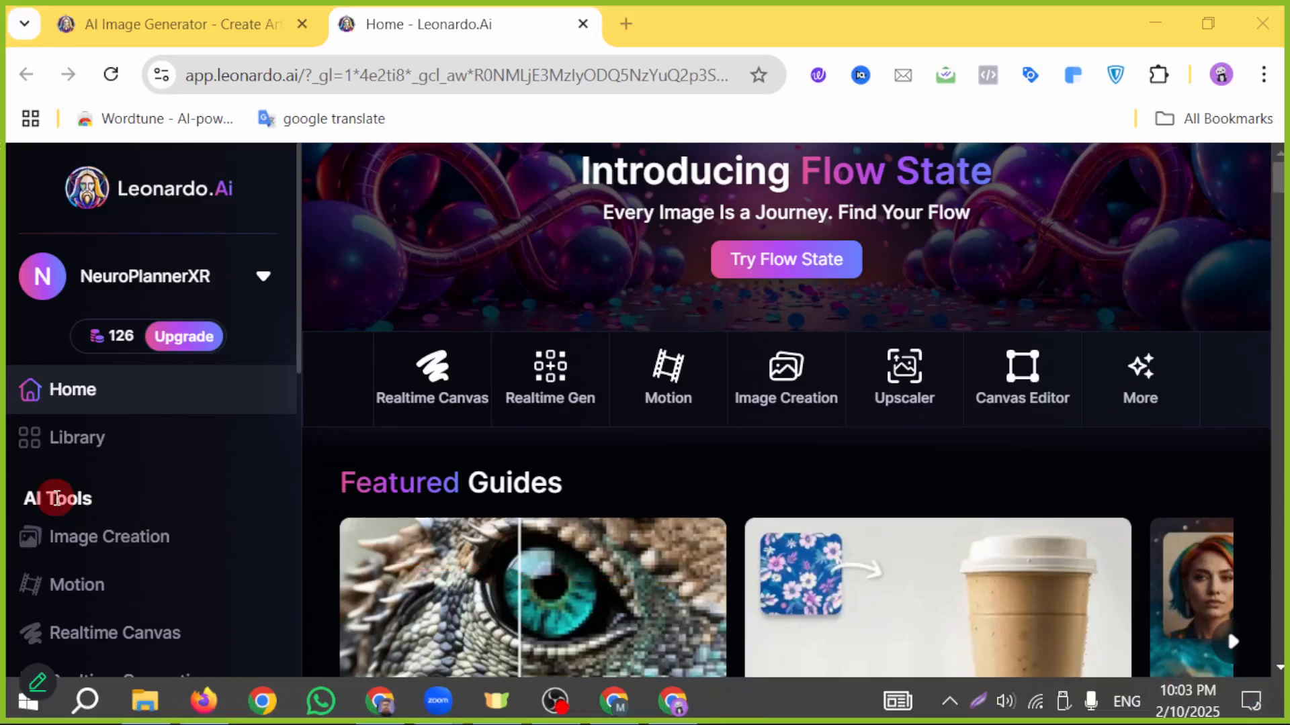
- In Image Creation, replace the existing prompt with the copied NextGen Online Shop banner prompt and generate the images
click(64, 542)
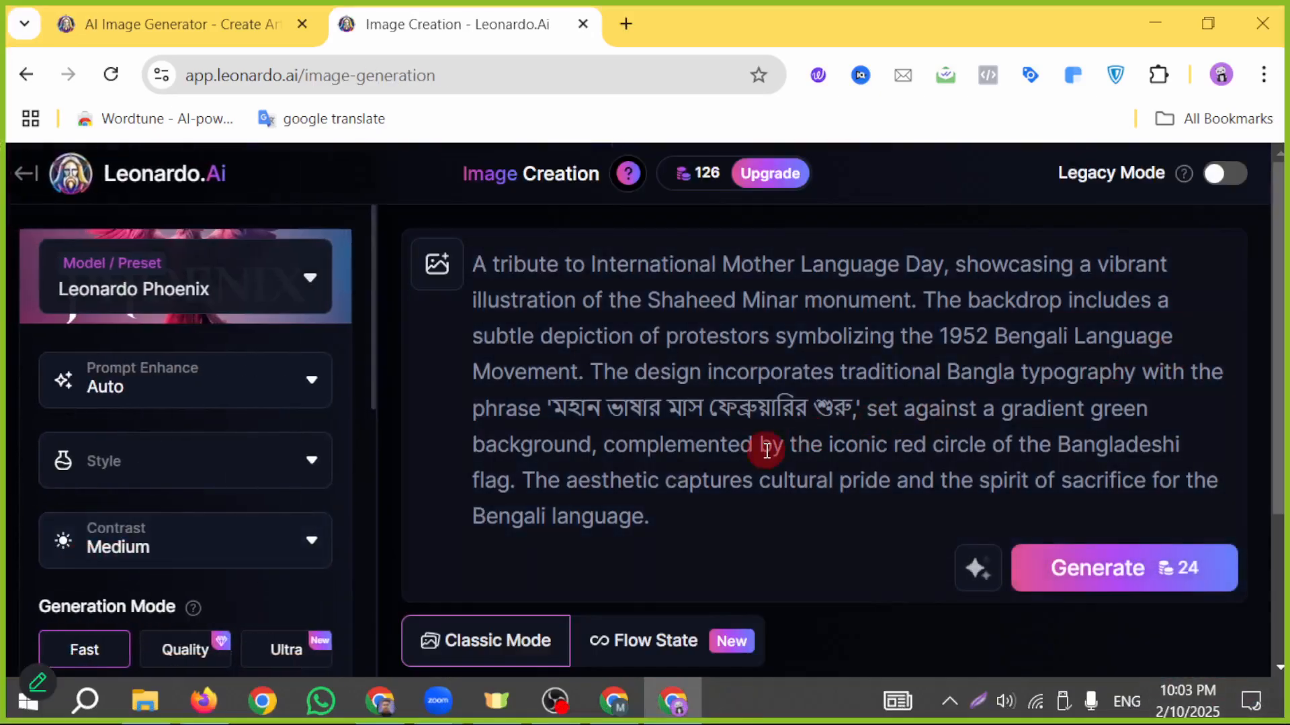
key(ctrl+a)
key(BackSpace)
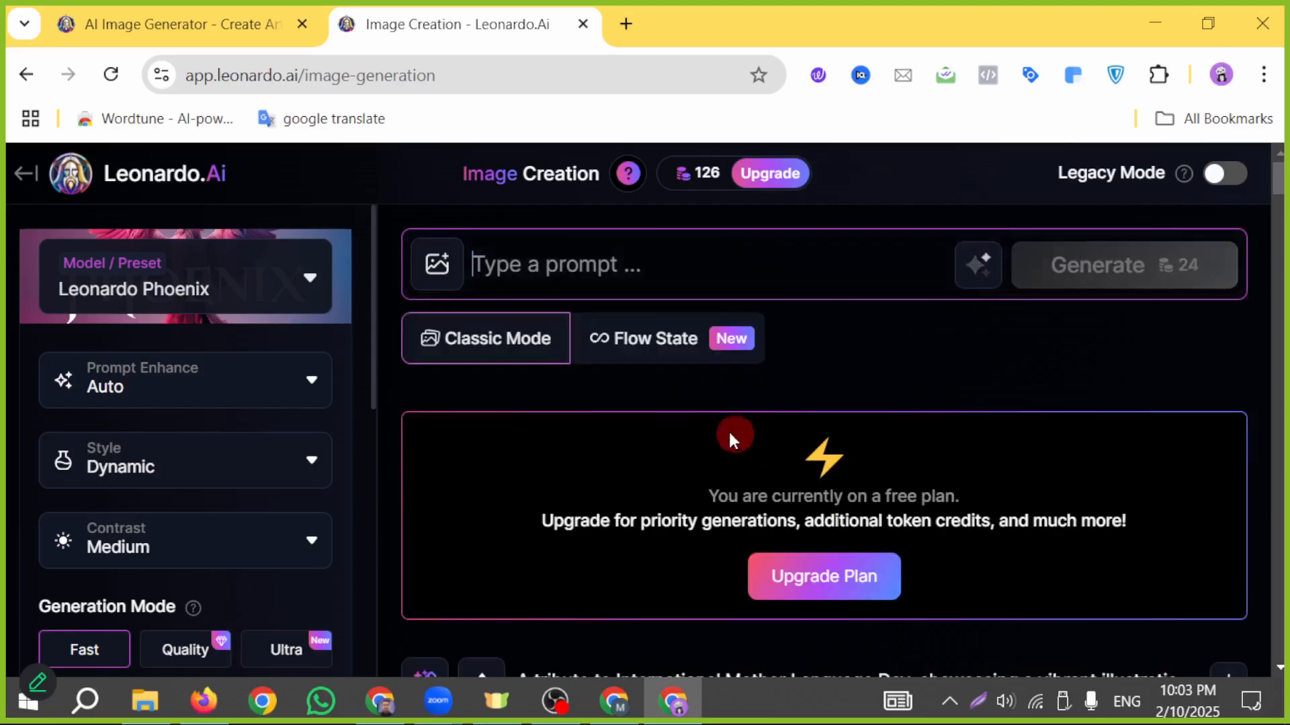
key(ctrl+v)
scroll(773, 403, down, 3)
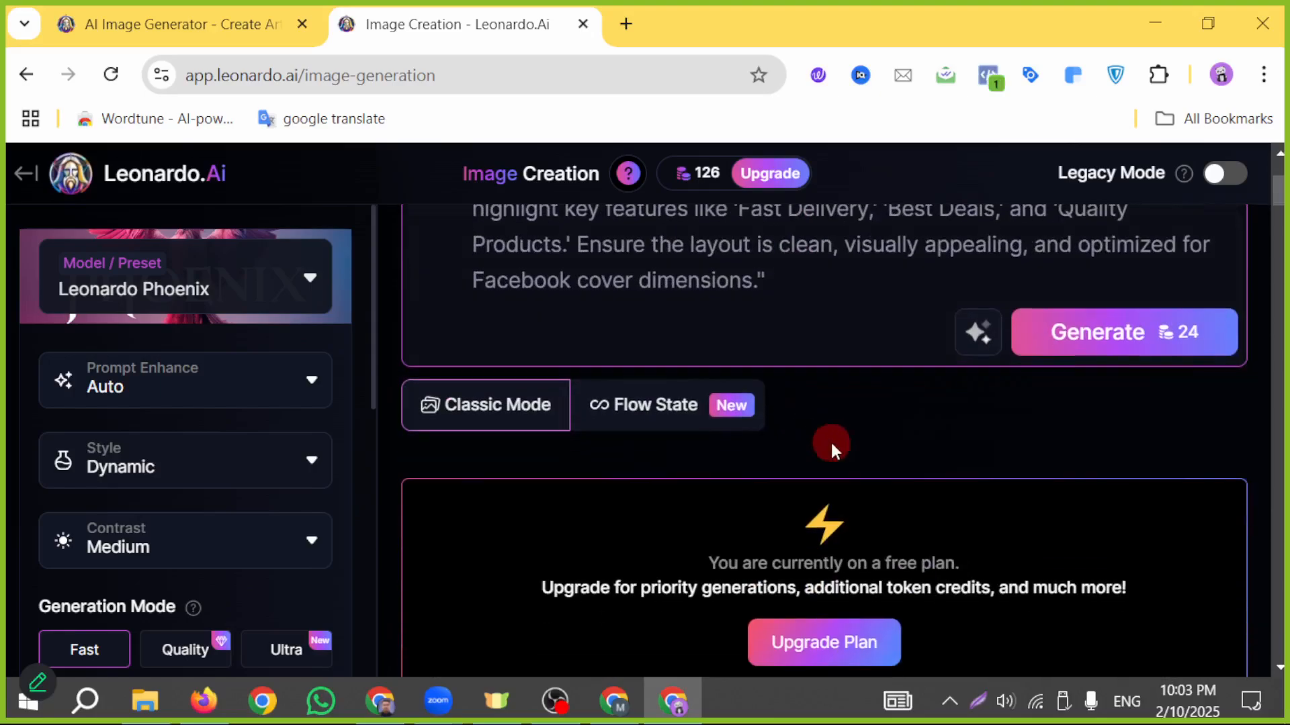
click(1099, 355)
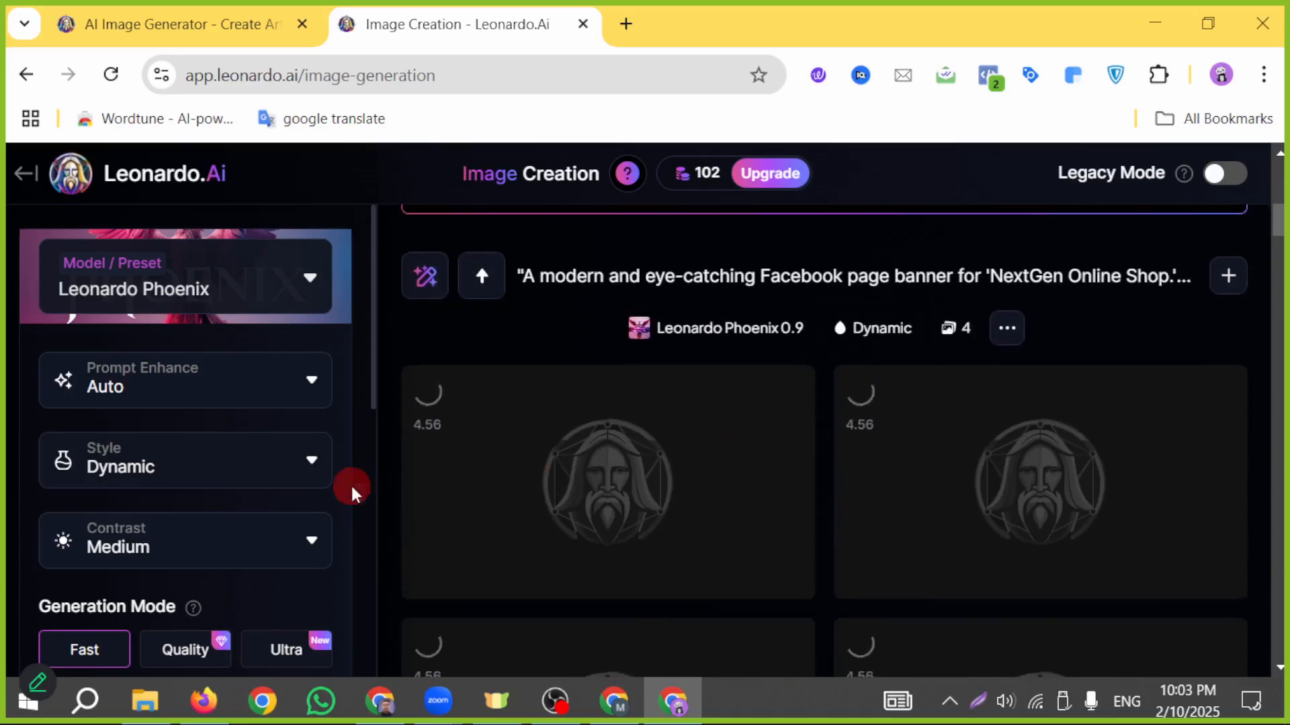
- Check the generation settings and the submitted prompt, and follow the progress of the four banner images
scroll(321, 473, down, 2)
scroll(247, 474, down, 2)
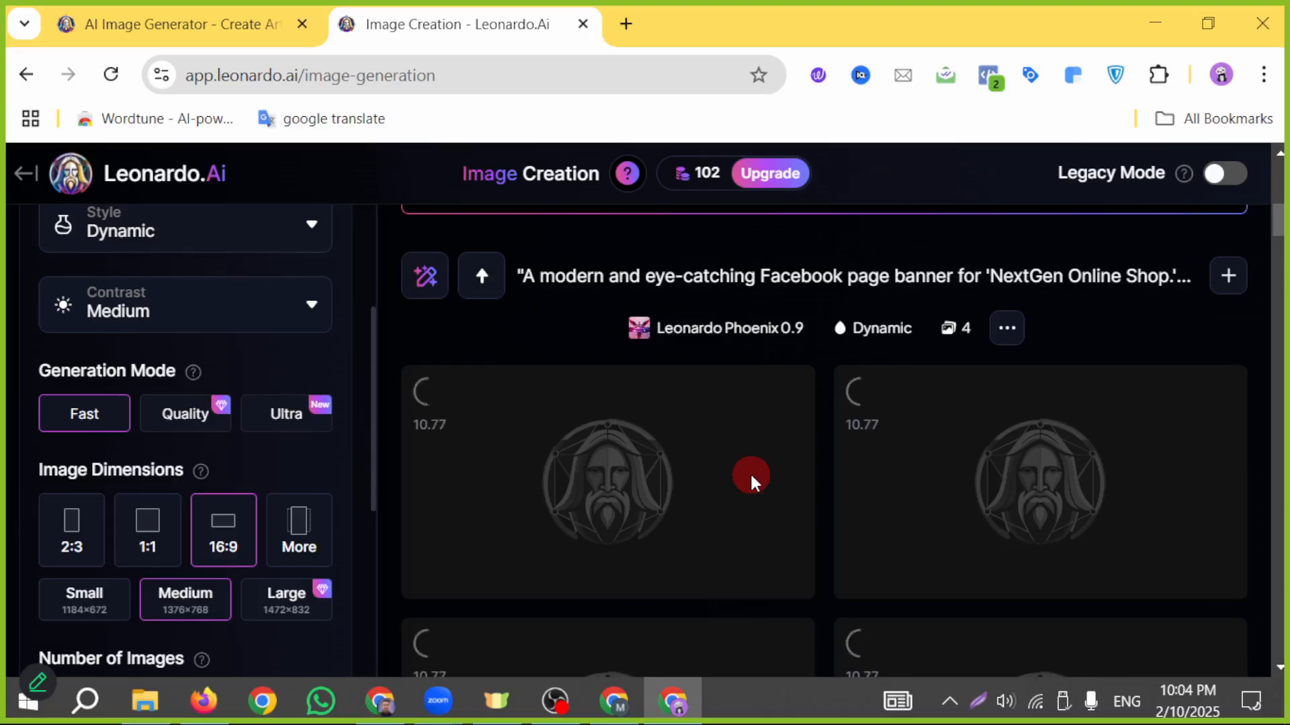
scroll(750, 474, up, 8)
scroll(752, 471, up, 3)
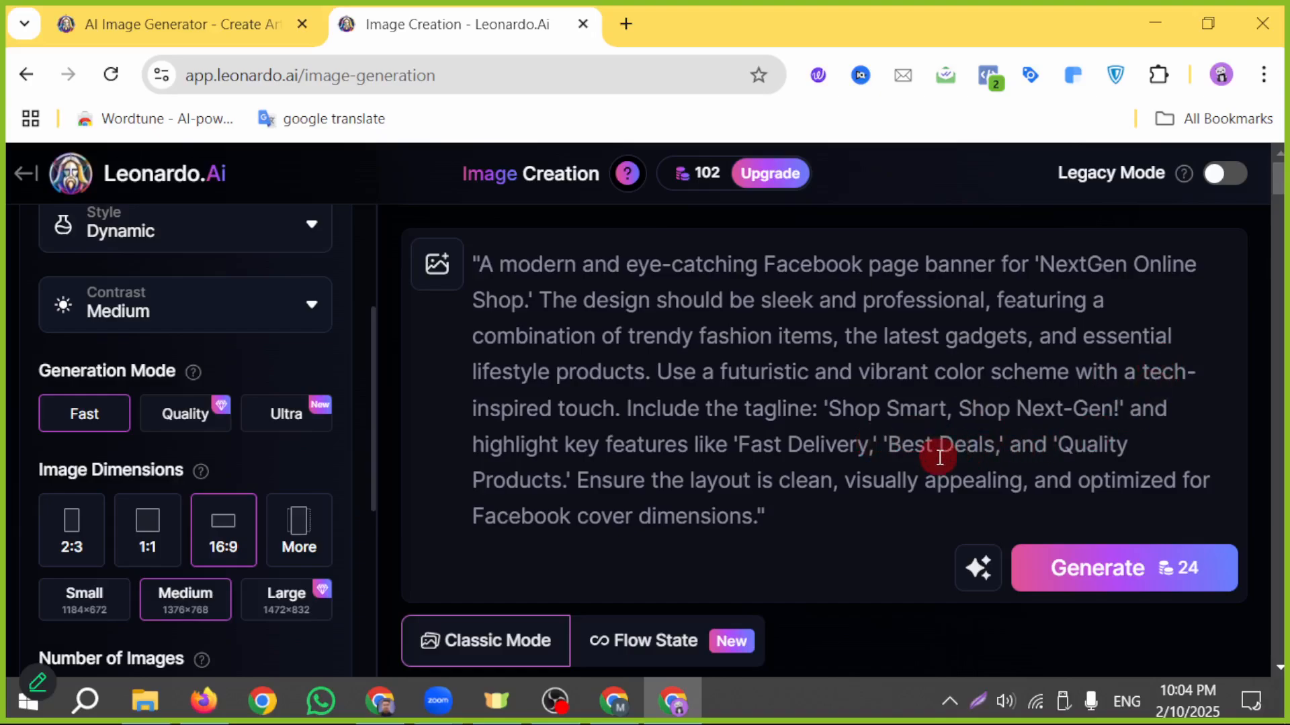
scroll(939, 457, down, 5)
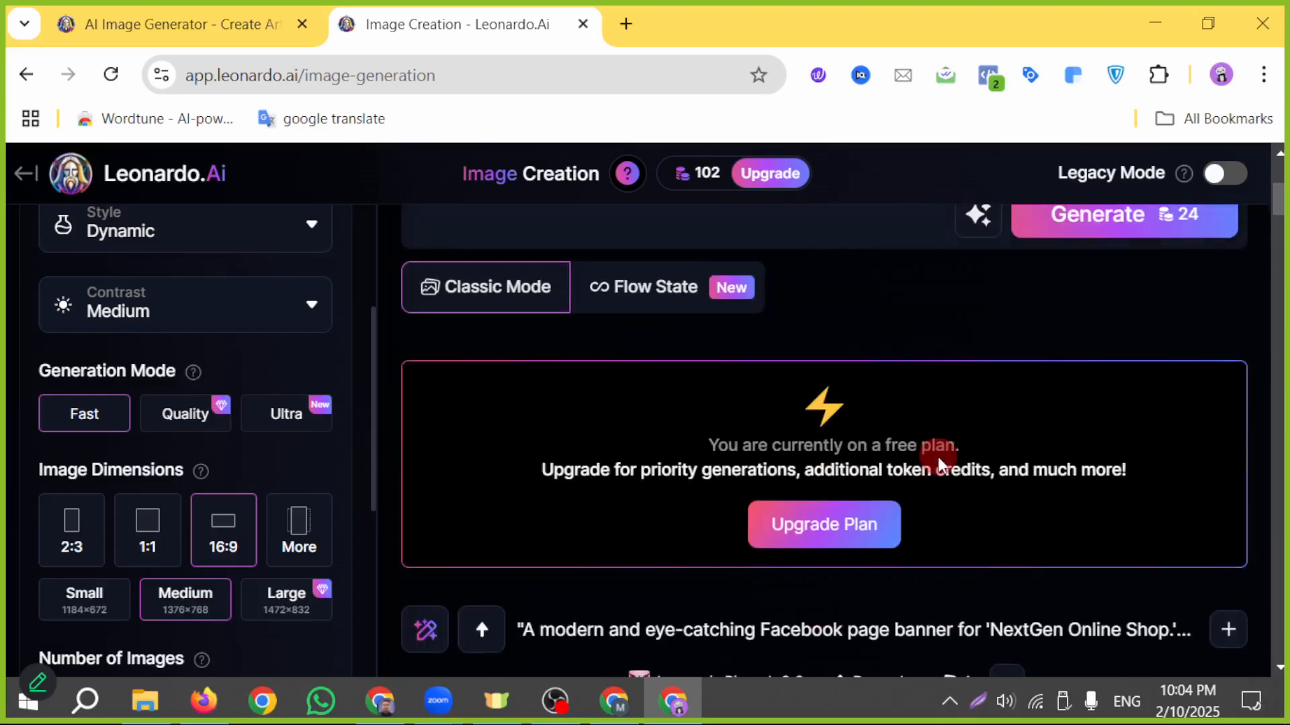
scroll(939, 457, down, 5)
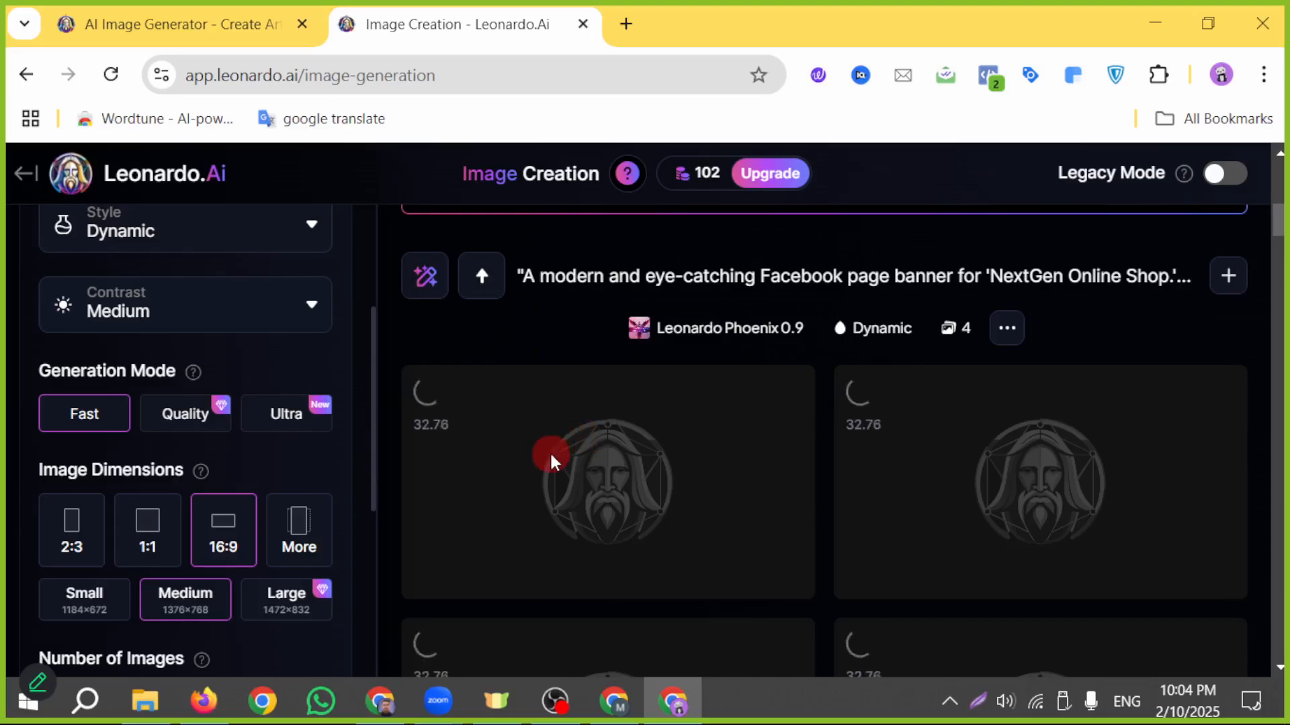
scroll(551, 454, down, 2)
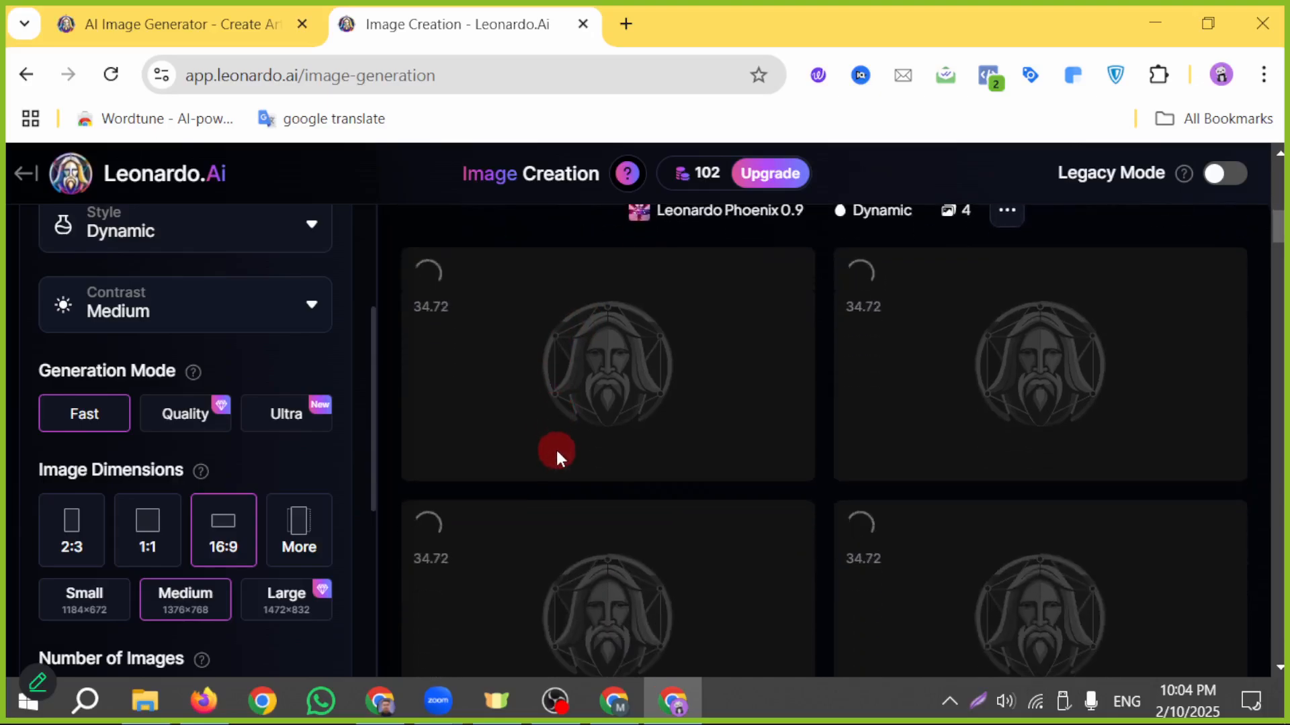
scroll(752, 425, down, 2)
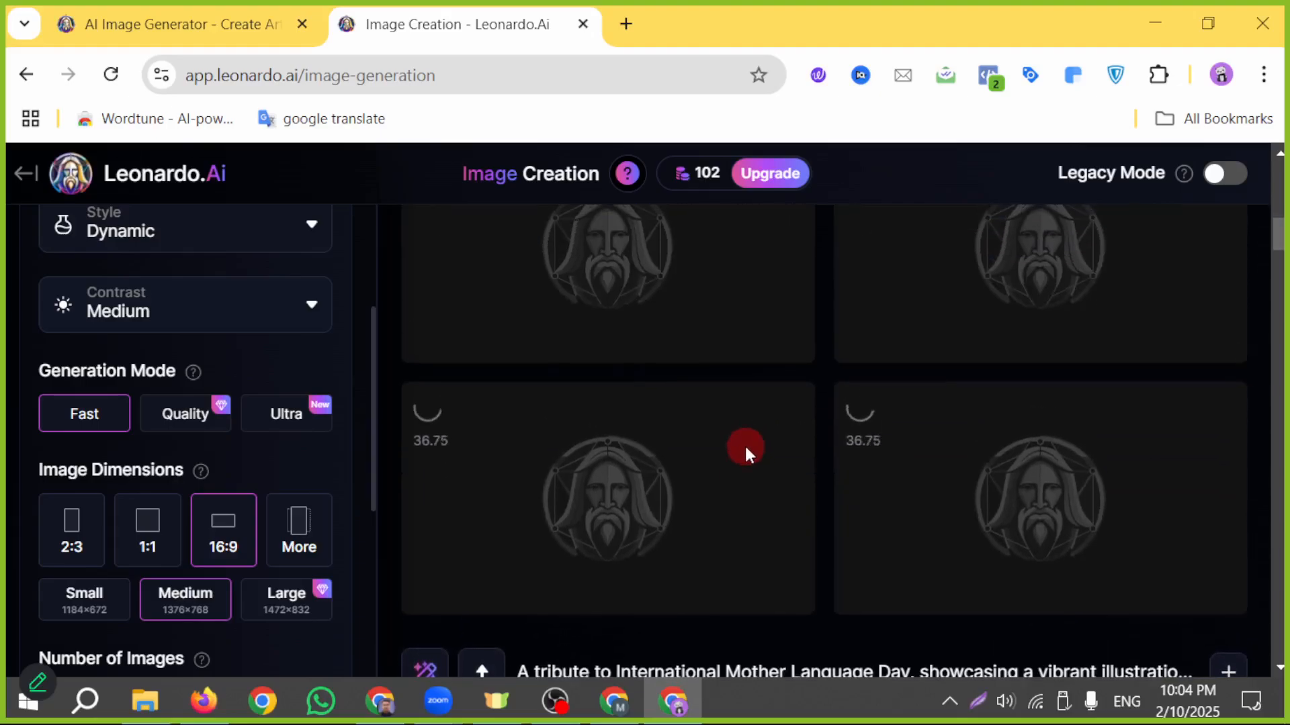
scroll(743, 444, up, 2)
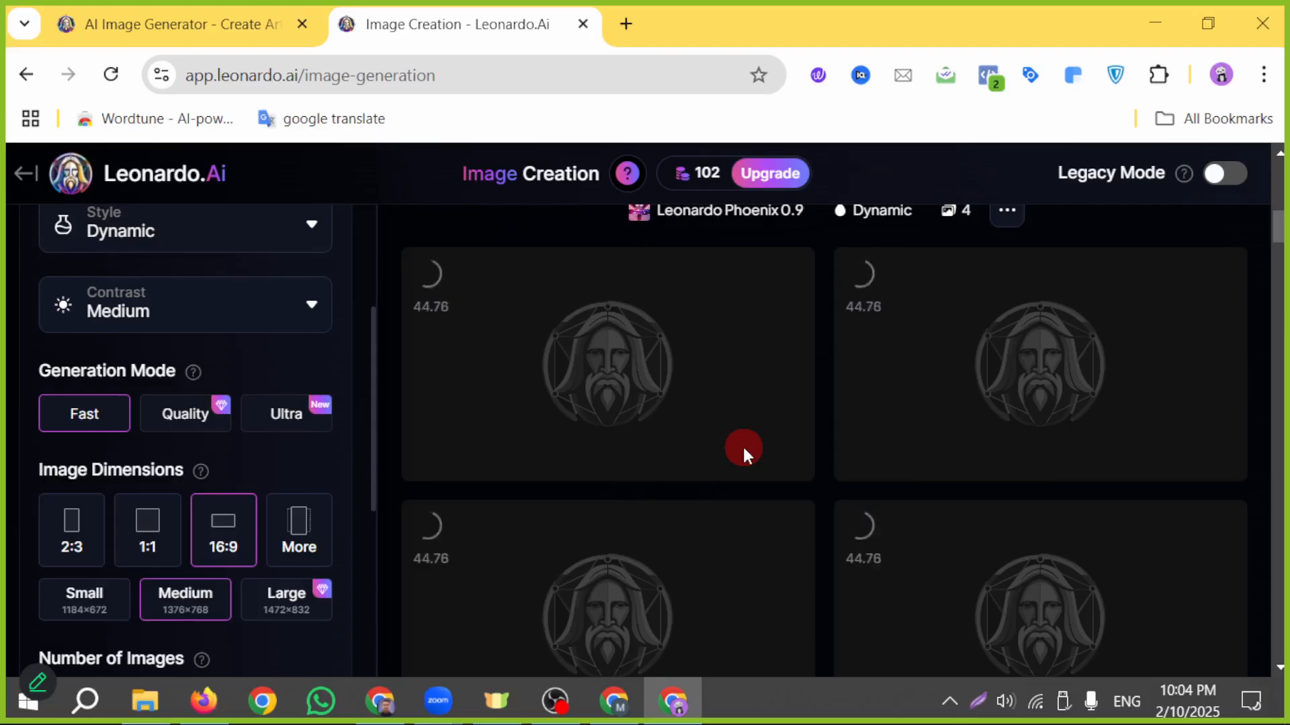
scroll(743, 445, up, 5)
scroll(743, 445, down, 3)
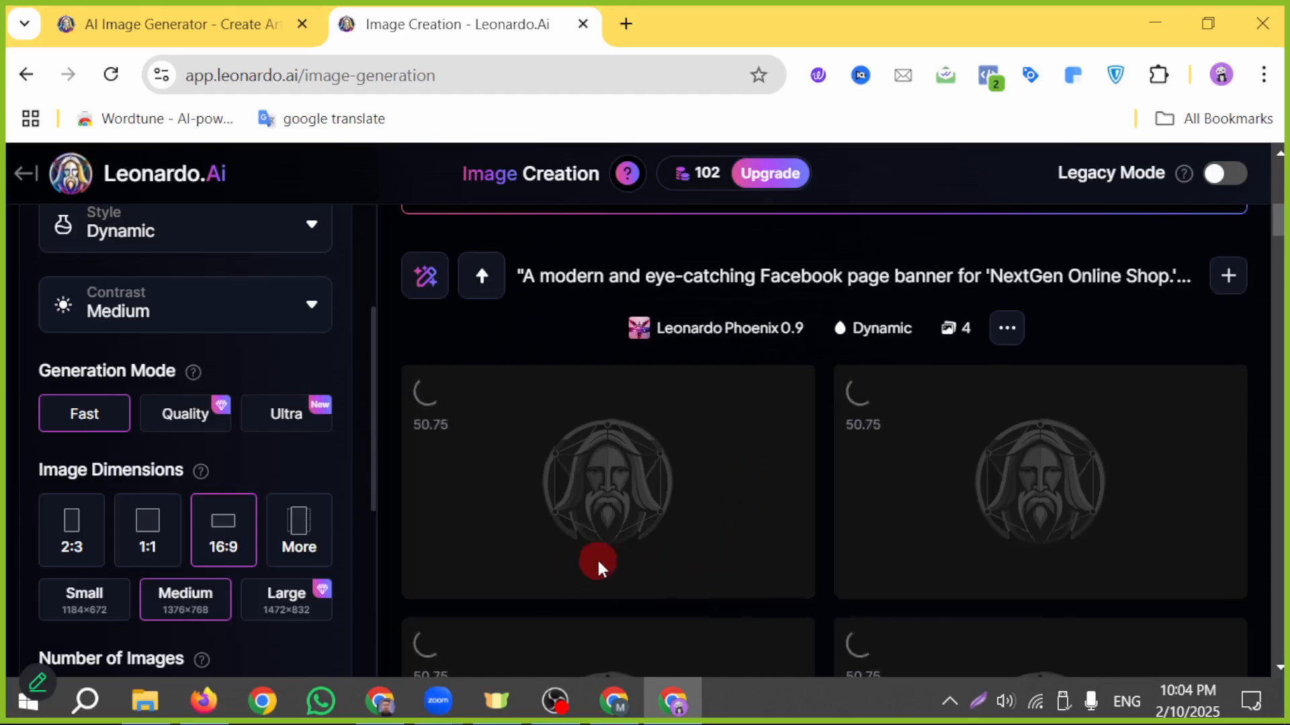
scroll(596, 558, down, 2)
scroll(887, 453, down, 2)
scroll(901, 449, up, 4)
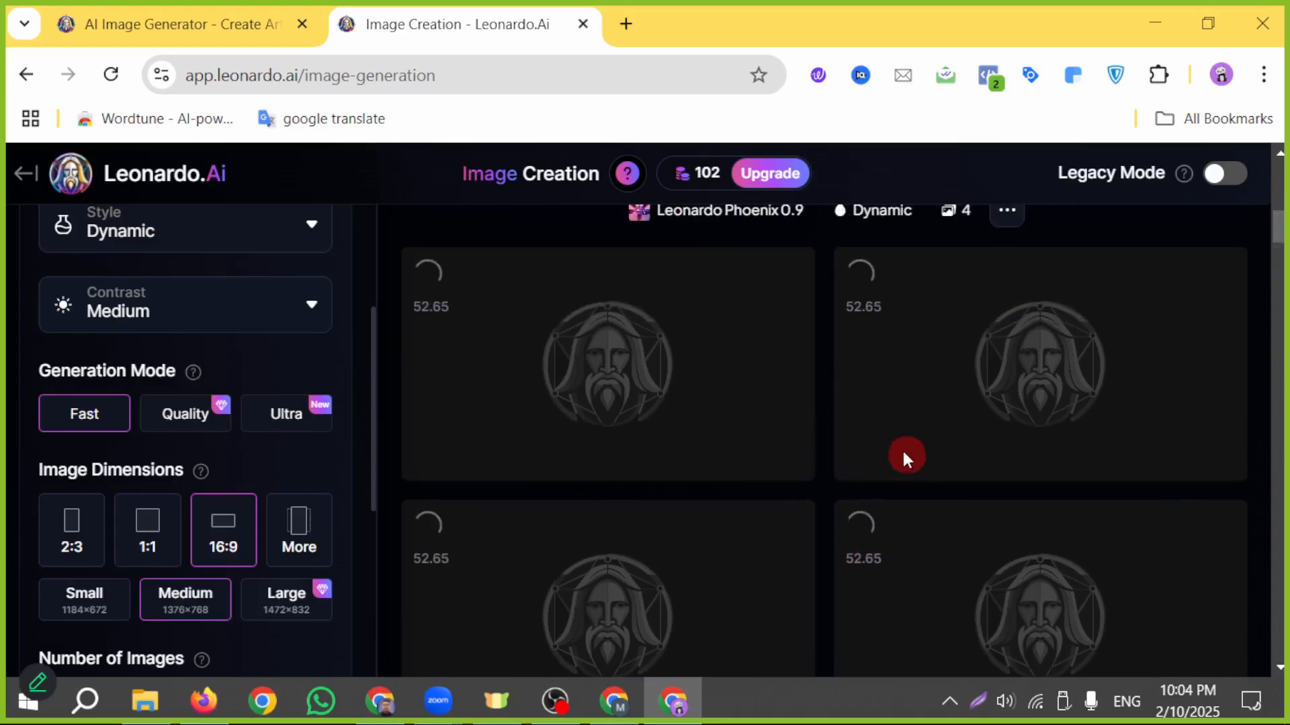
scroll(1011, 490, down, 2)
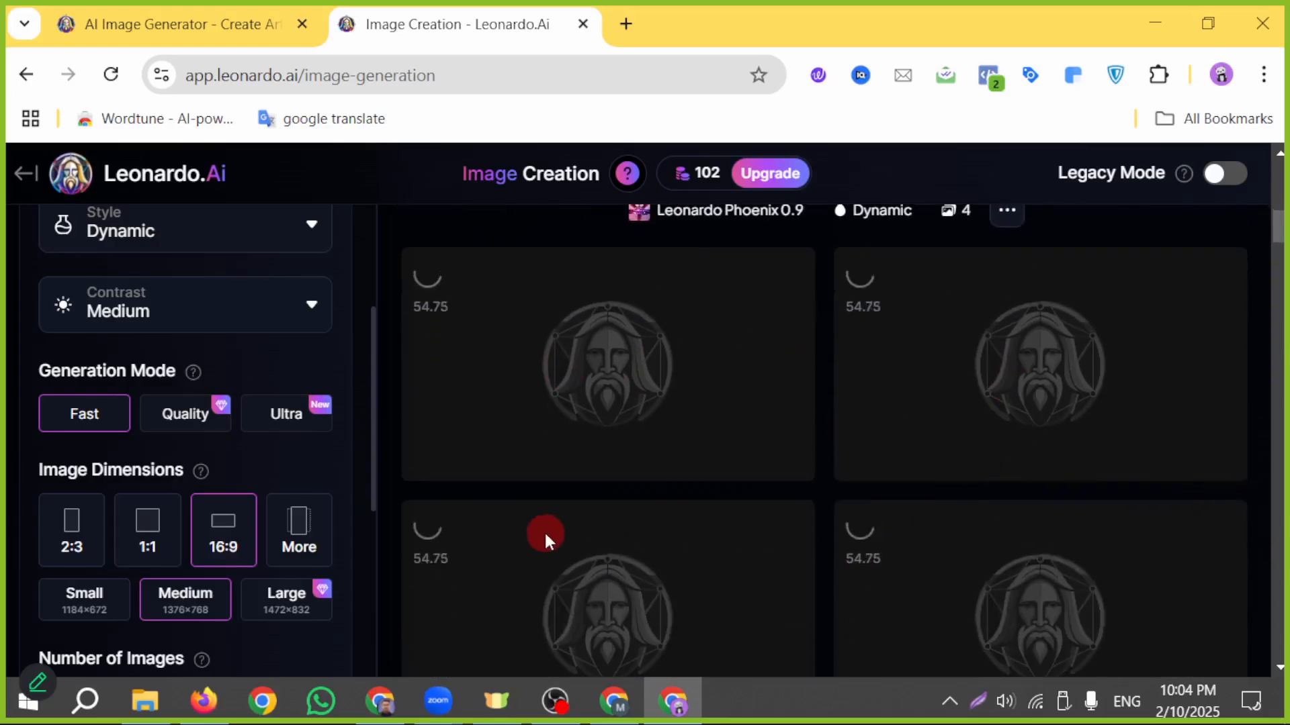
scroll(915, 571, up, 4)
- Browse the earlier images in the generation history and return to the new NextGen Online Shop banners
scroll(917, 574, down, 12)
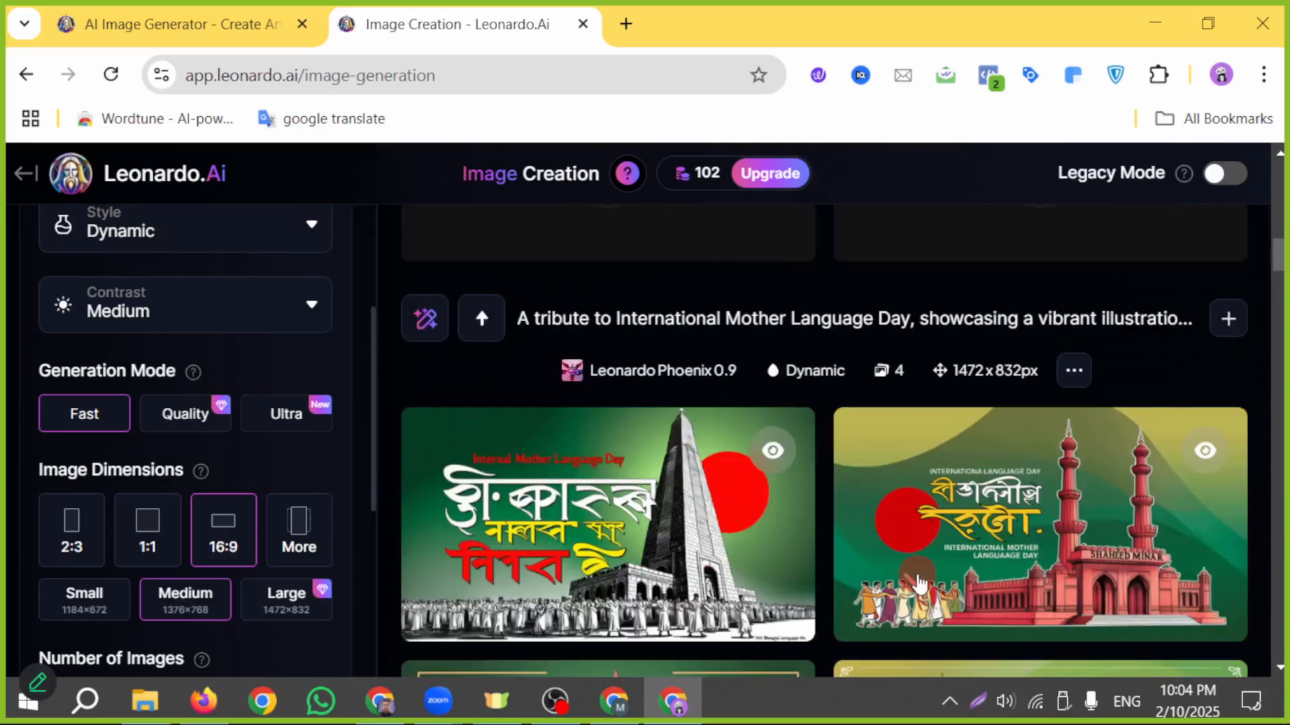
scroll(917, 575, up, 4)
scroll(917, 578, down, 1)
scroll(916, 579, down, 15)
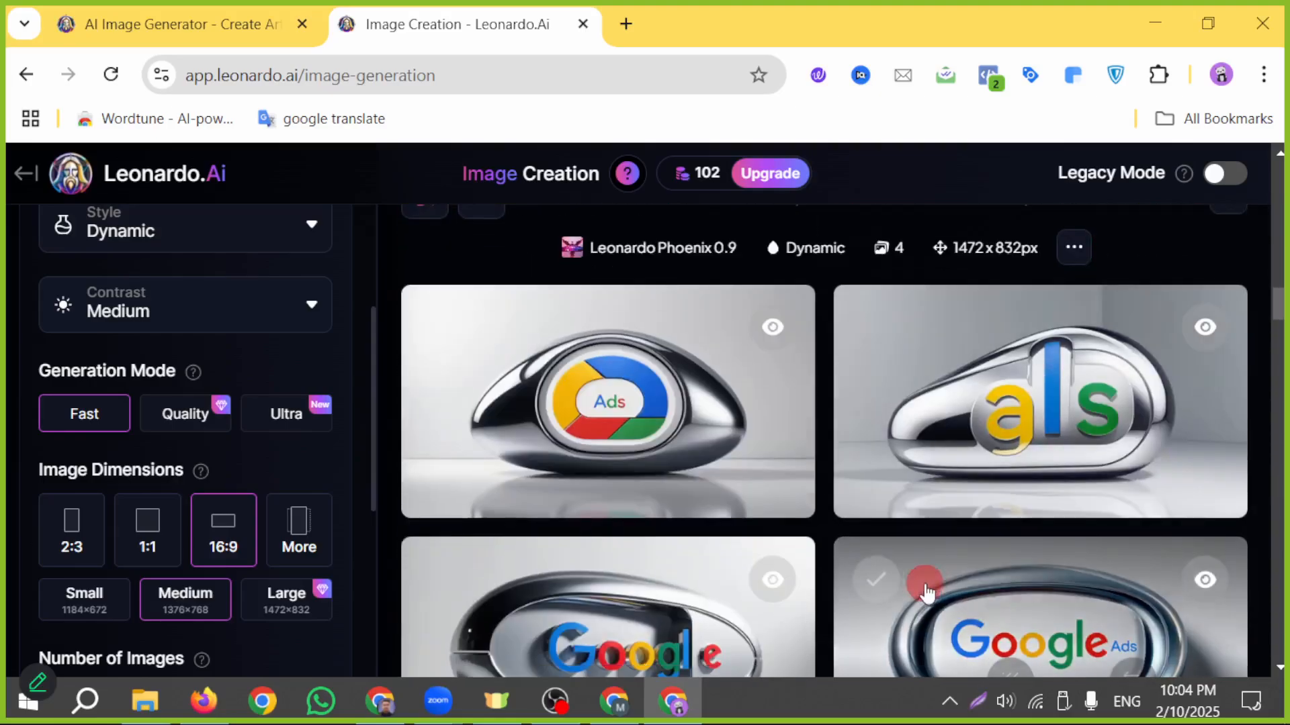
scroll(481, 672, down, 20)
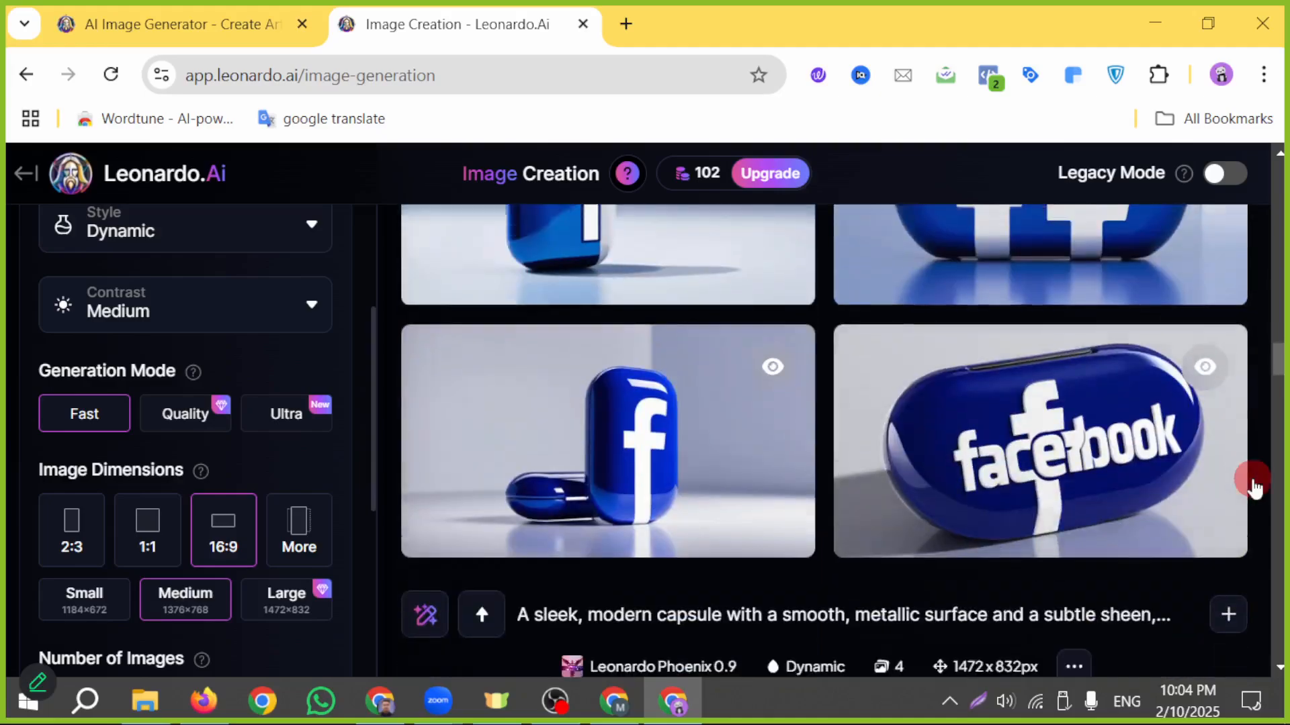
scroll(965, 556, down, 20)
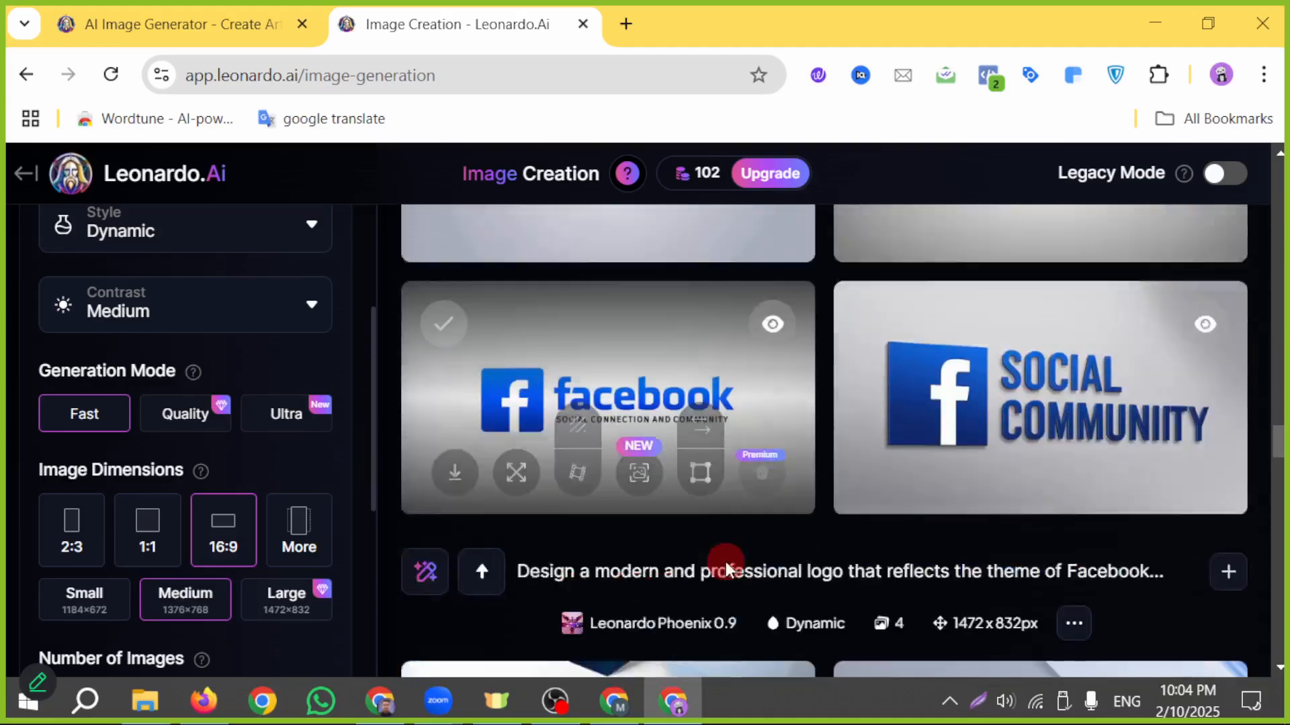
scroll(691, 573, down, 20)
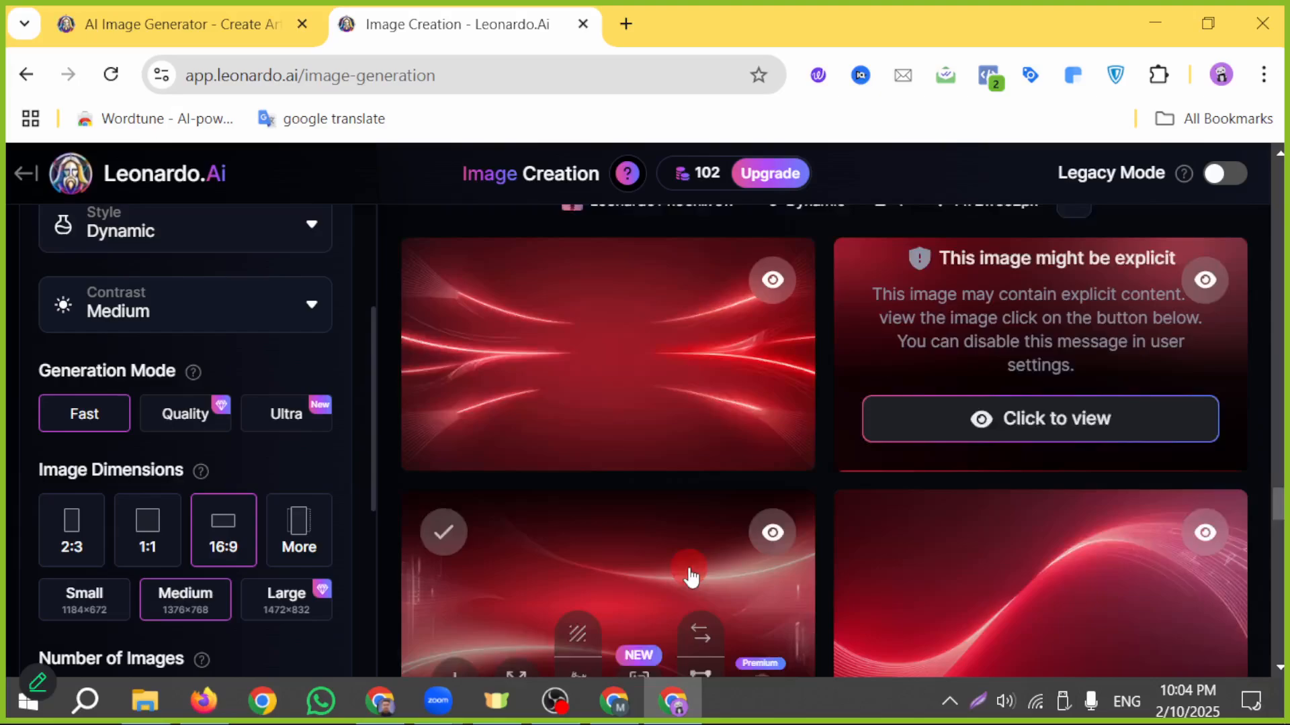
scroll(696, 575, down, 20)
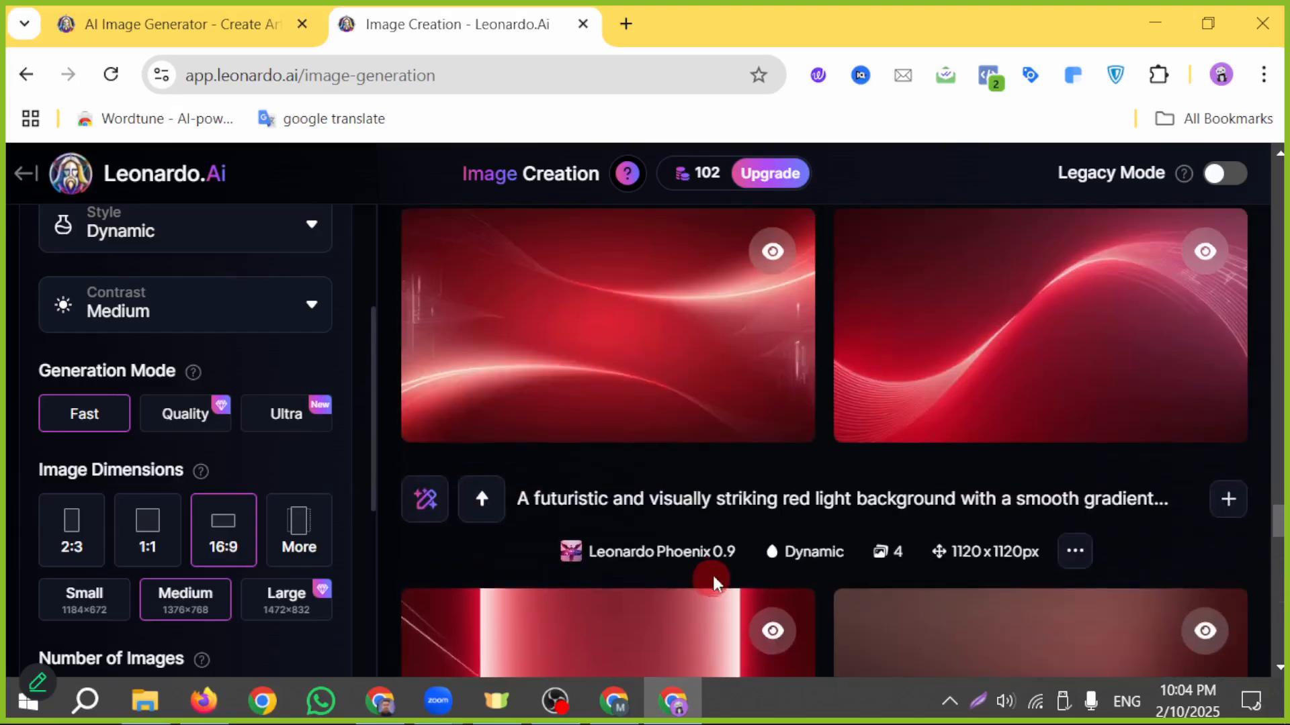
scroll(702, 581, down, 20)
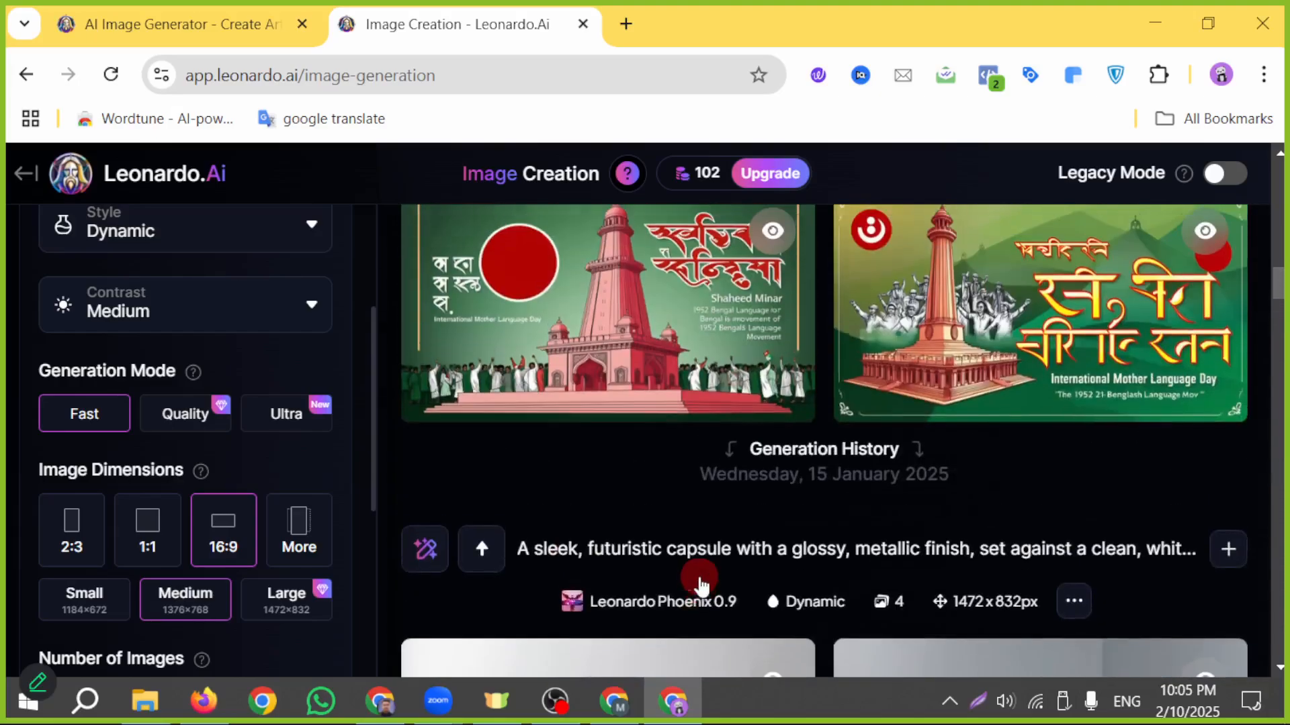
scroll(718, 588, up, 2)
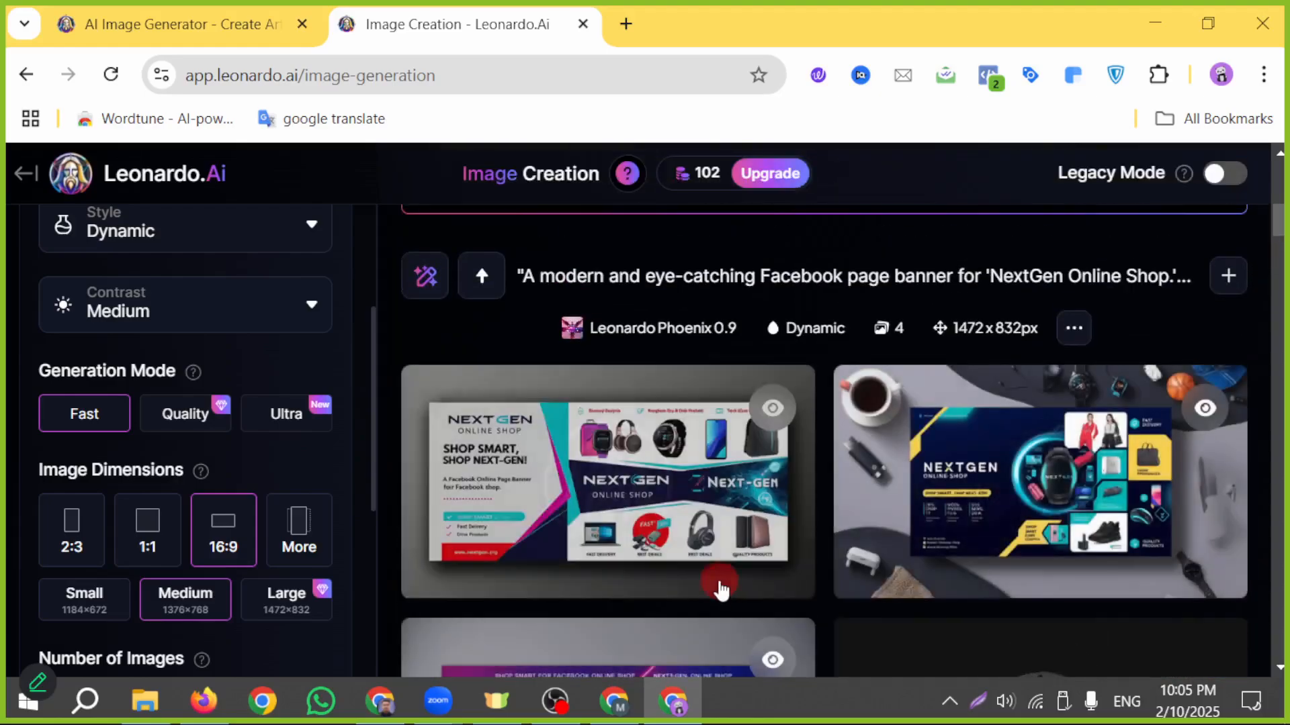
- Download the purple NextGen Online Shop banner from the newly generated images and open its preview
scroll(1280, 514, down, 4)
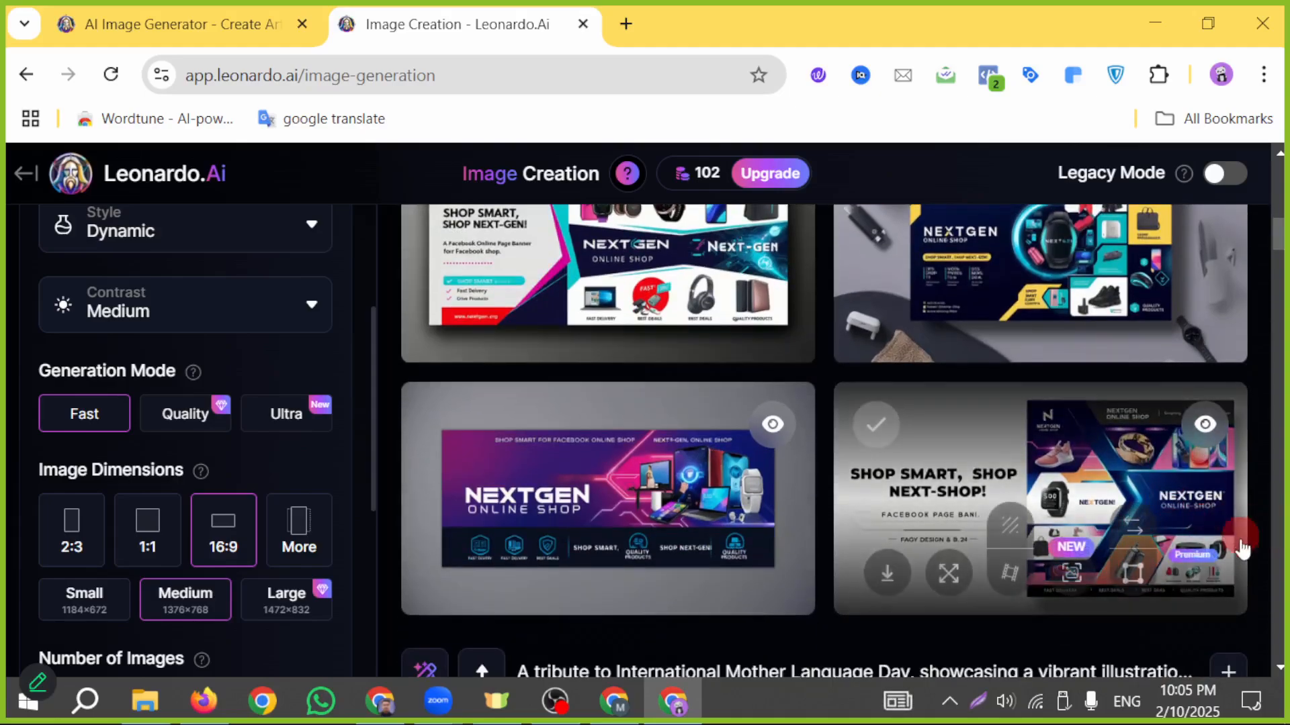
scroll(501, 504, down, 2)
scroll(557, 389, down, 2)
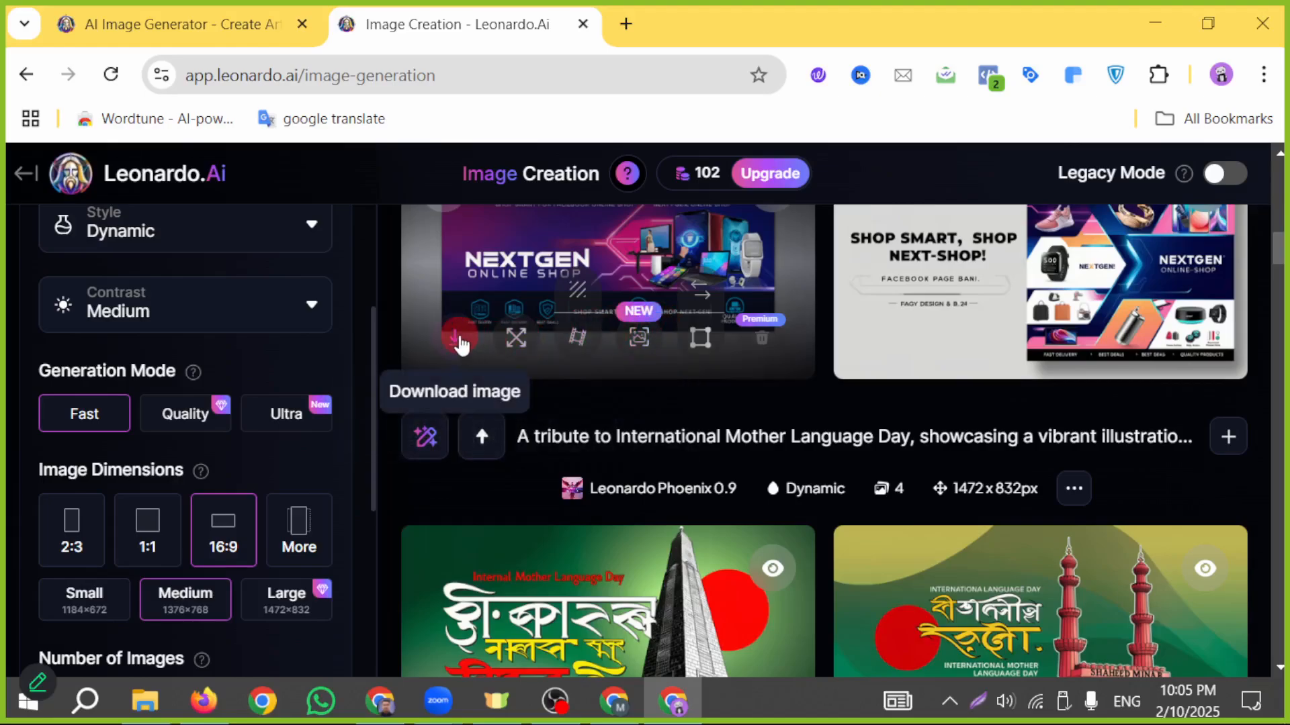
click(458, 343)
click(466, 346)
scroll(470, 363, up, 2)
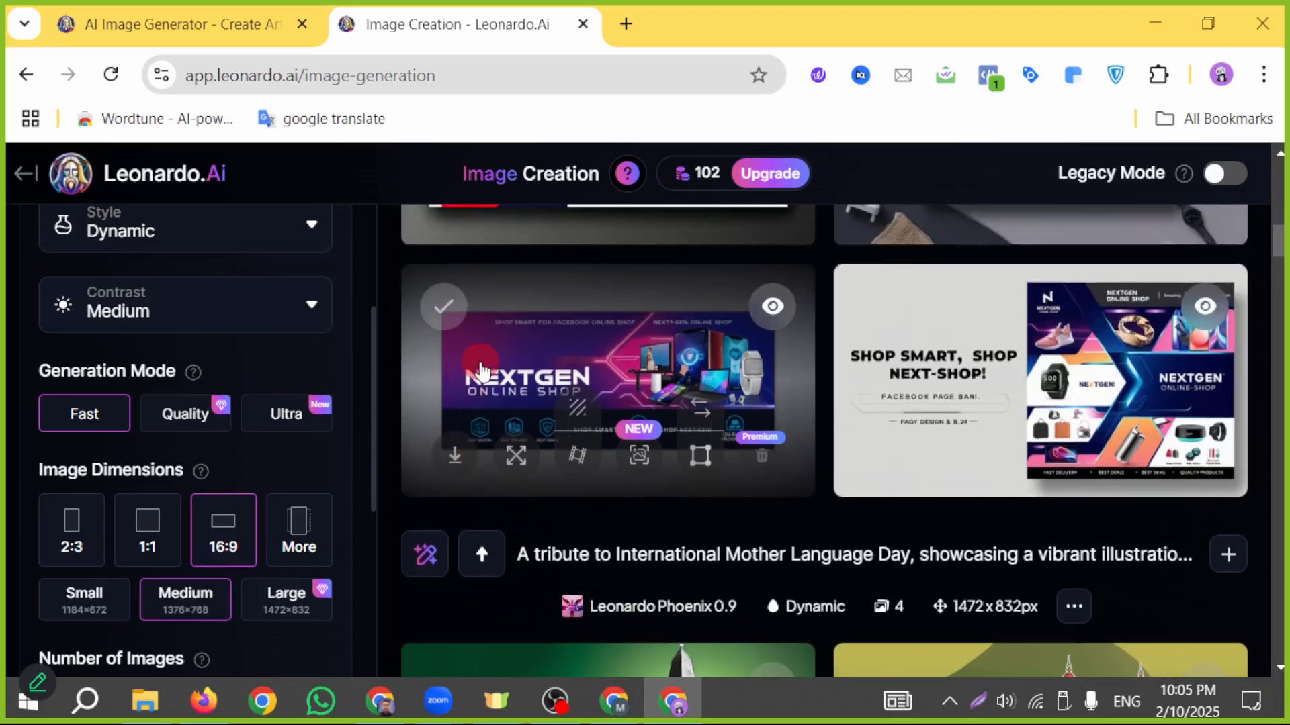
click(480, 366)
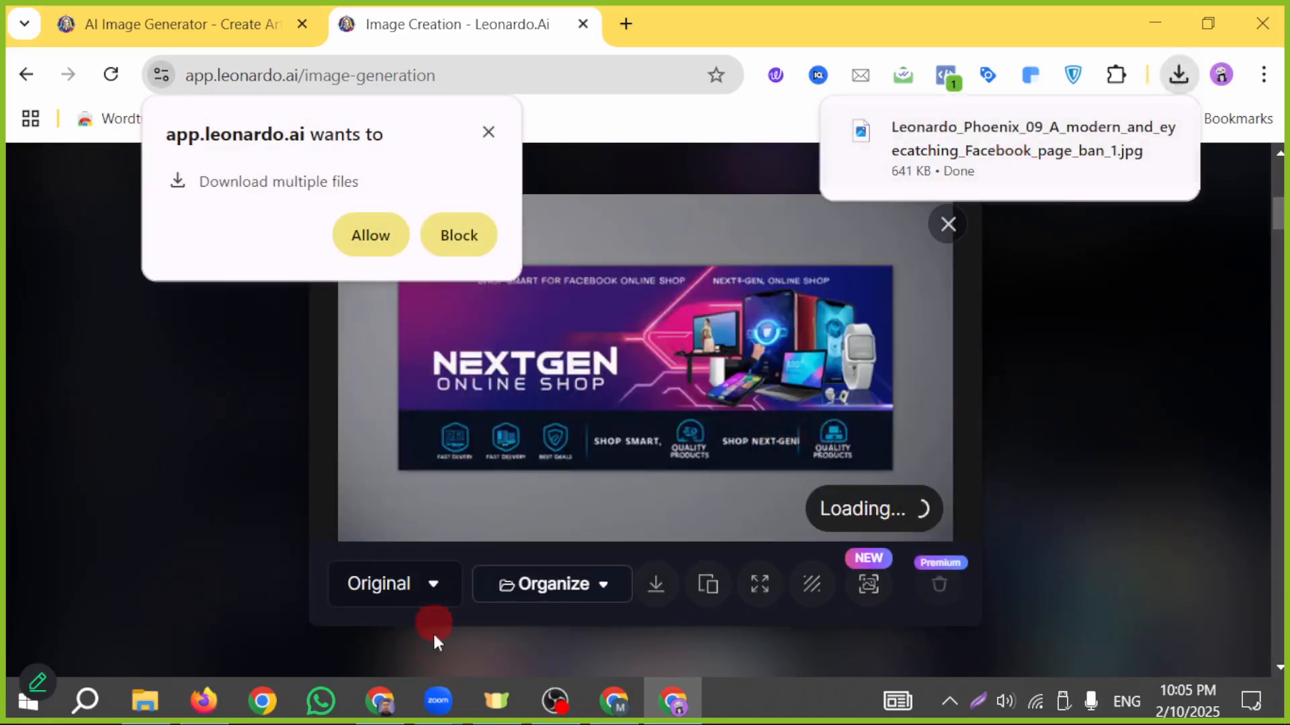
- Switch to the Facebook page and upload Leonardo_Phoenix_09_A_modern_and_eyecatching_Facebook_page_ban_1 from Downloads as the cover photo
click(613, 701)
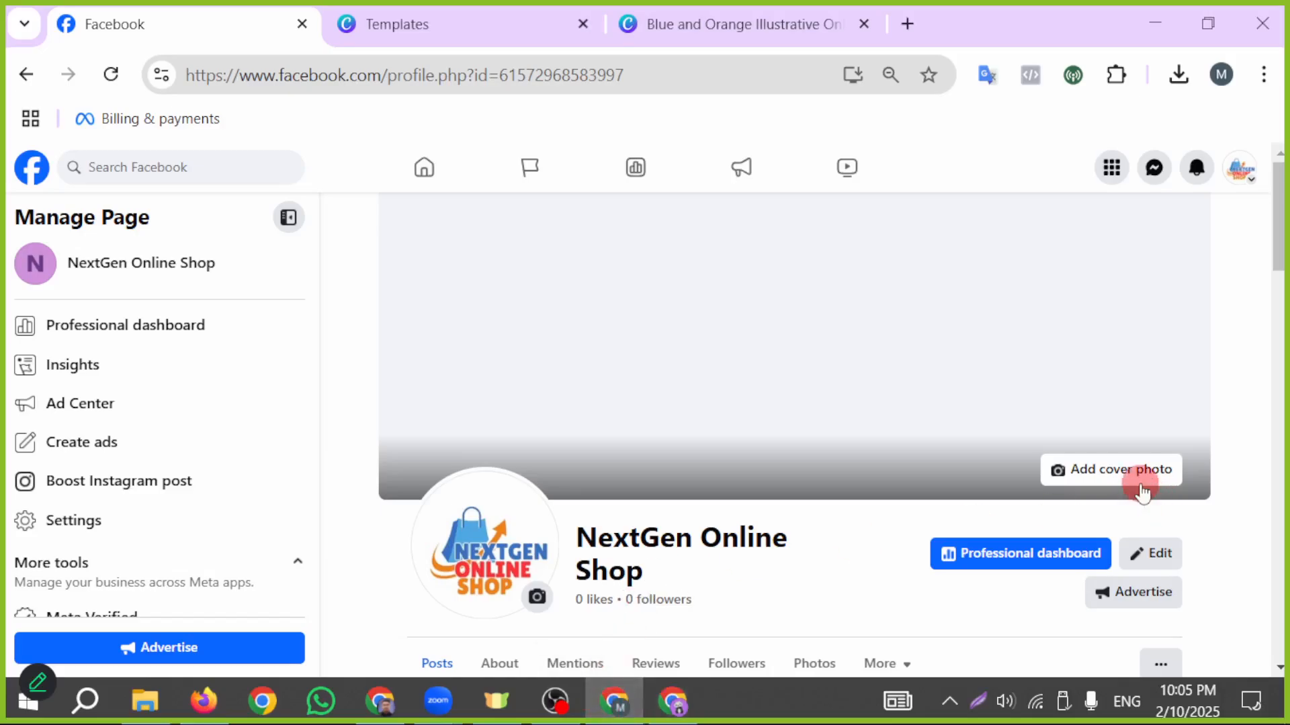
click(1116, 481)
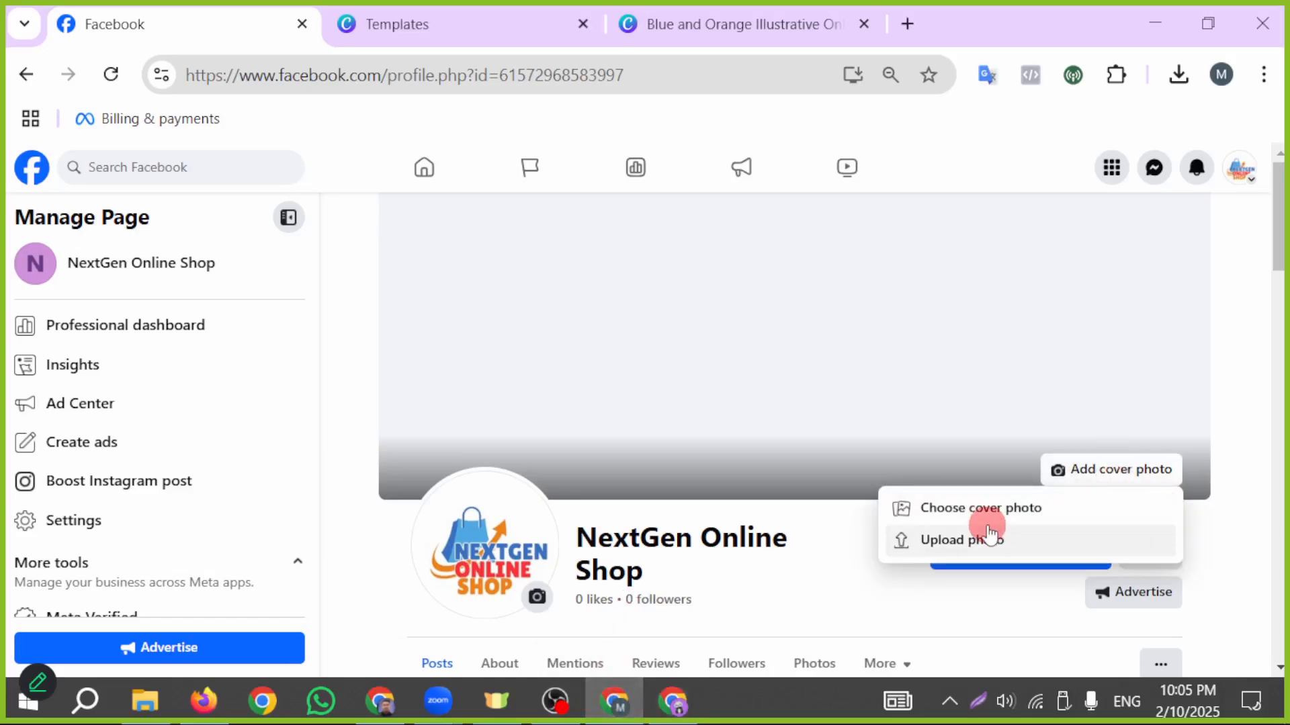
click(973, 537)
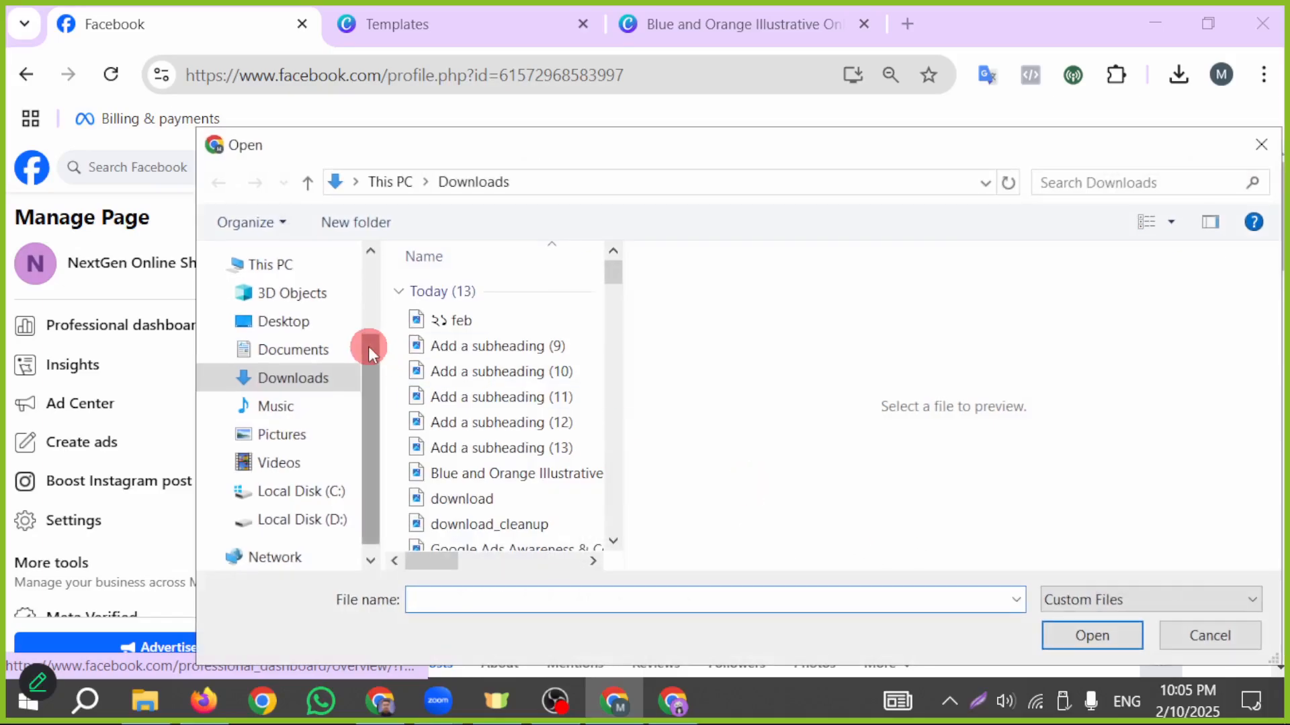
click(500, 499)
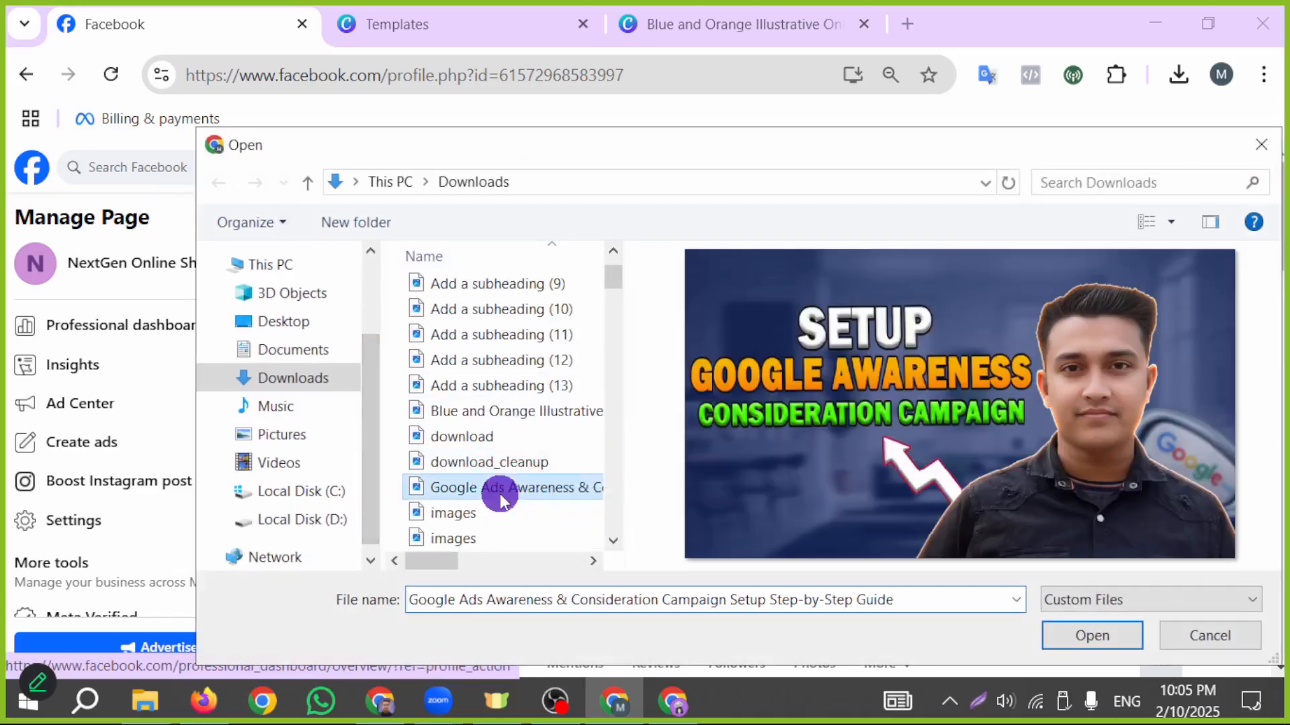
scroll(498, 496, down, 1)
click(500, 479)
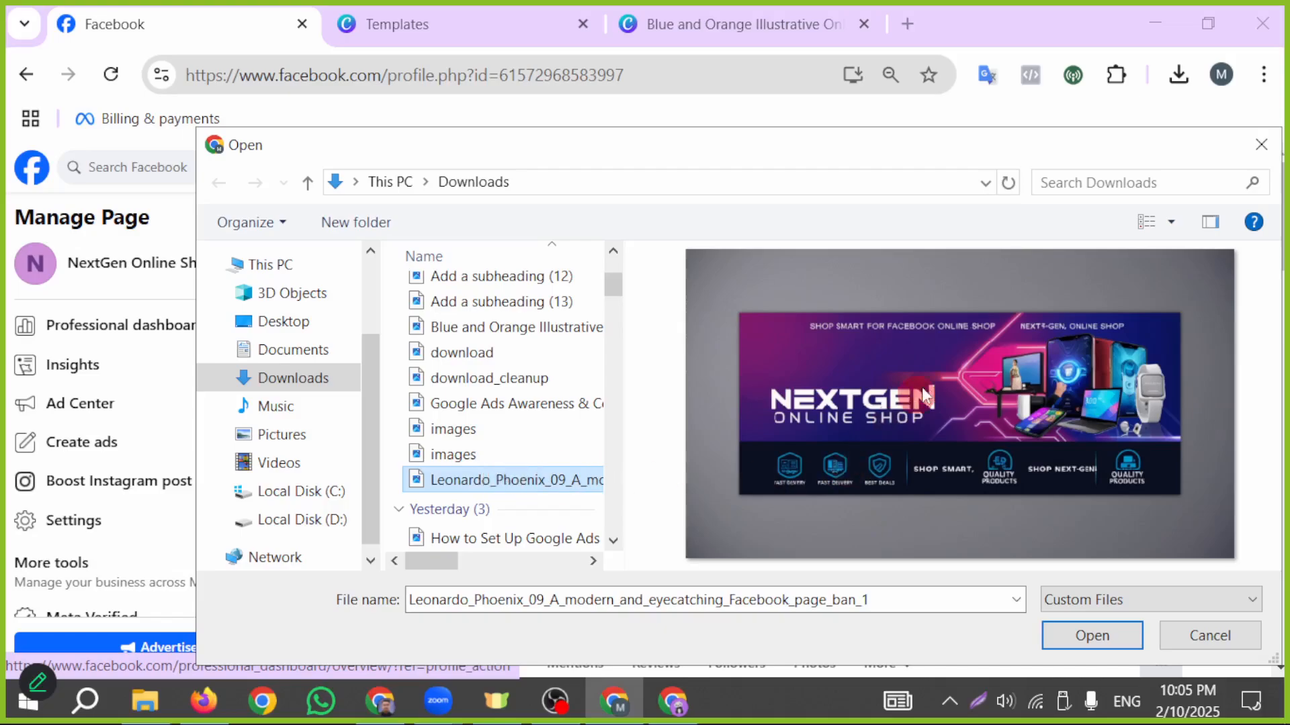
click(1083, 642)
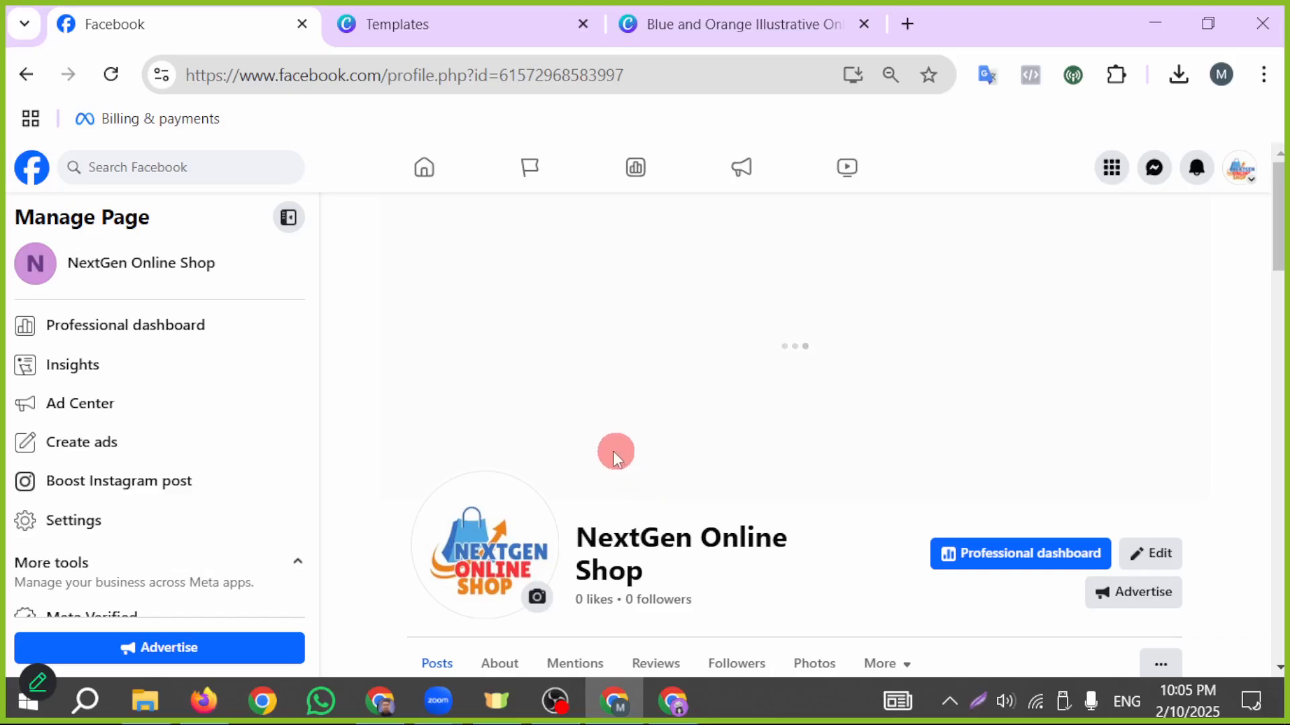
- Reposition the banner vertically within the cover area, save the cover photo, and look over the page
drag(775, 456, 652, 456)
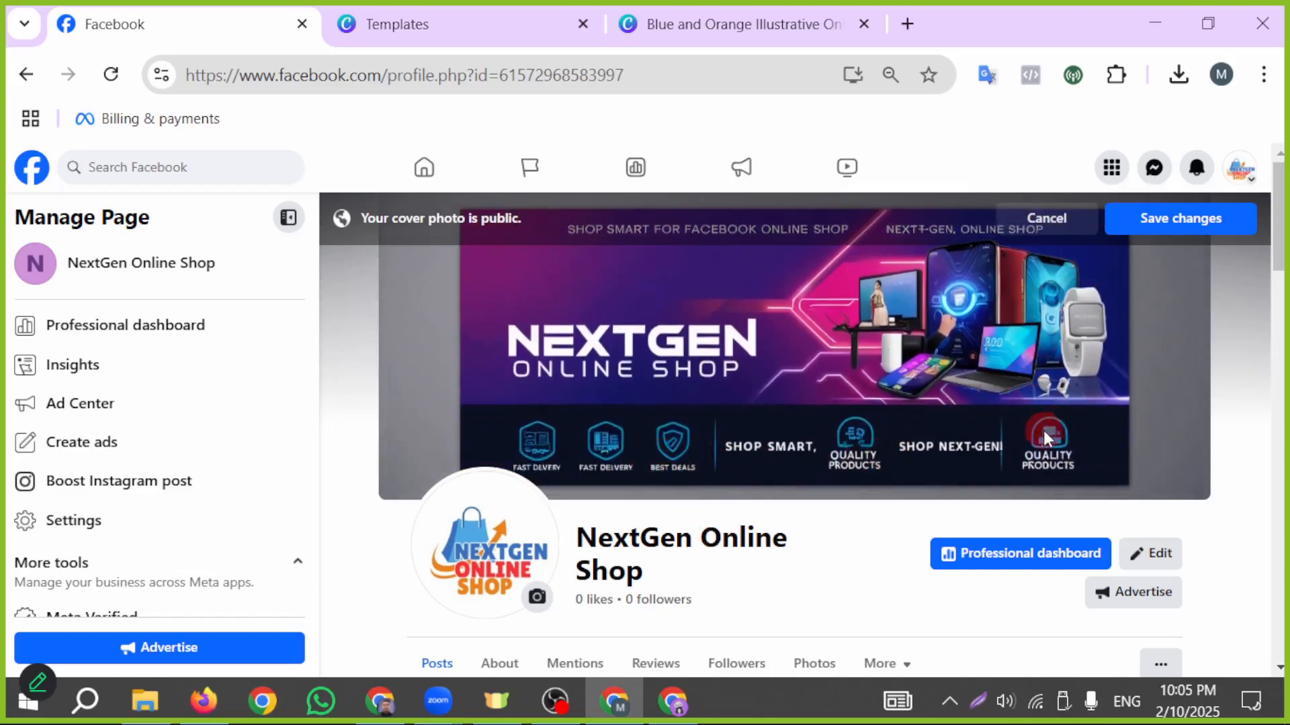
drag(1044, 434, 891, 444)
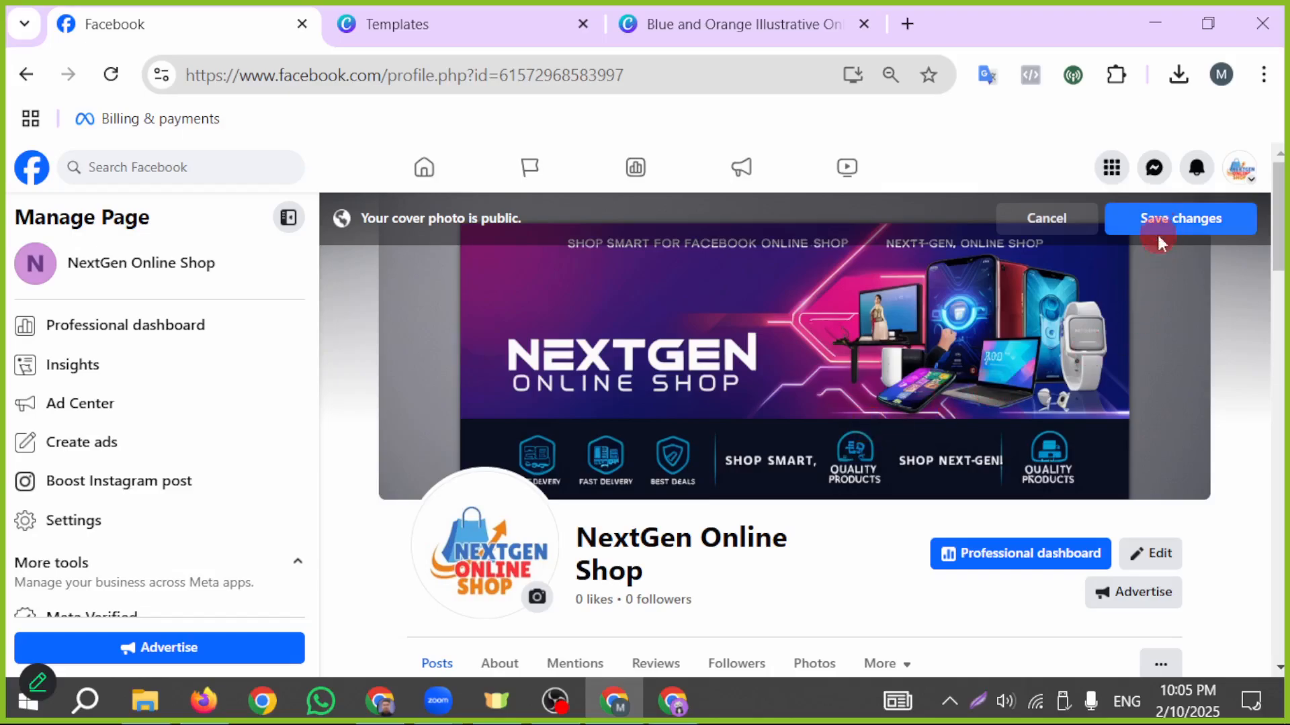
drag(917, 393, 857, 392)
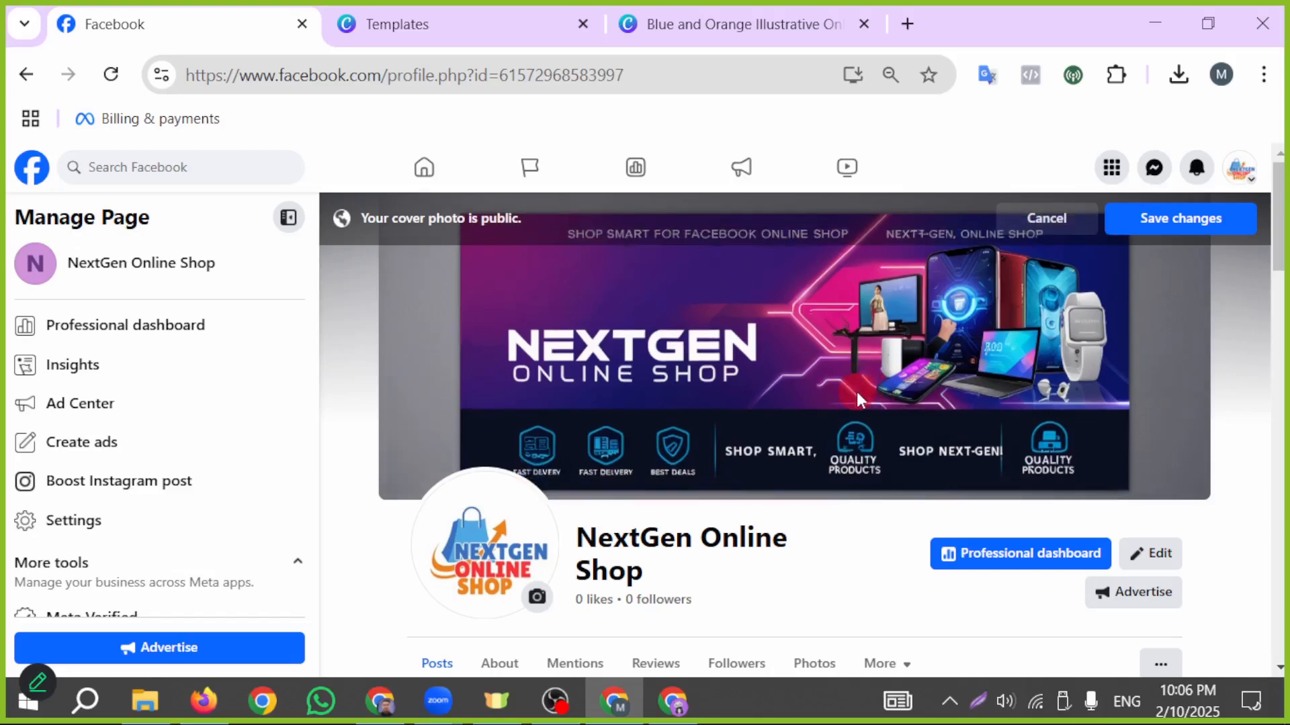
click(1192, 225)
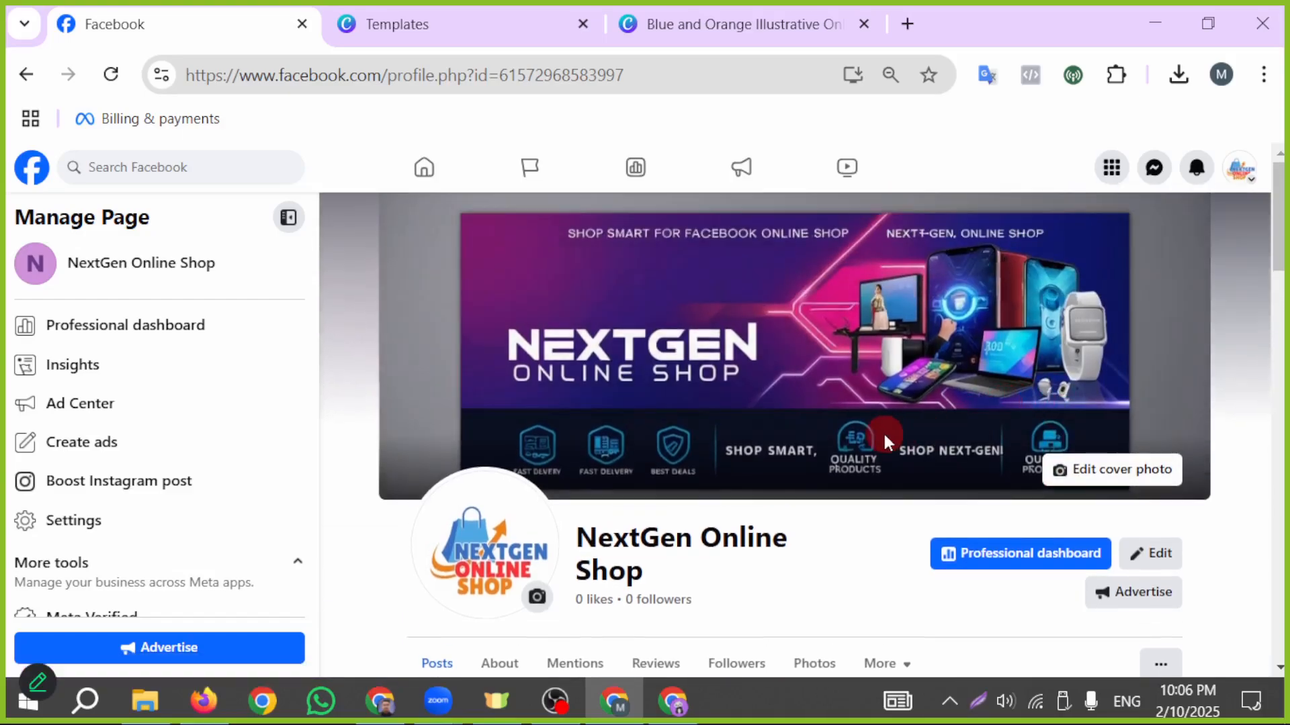
scroll(650, 460, down, 10)
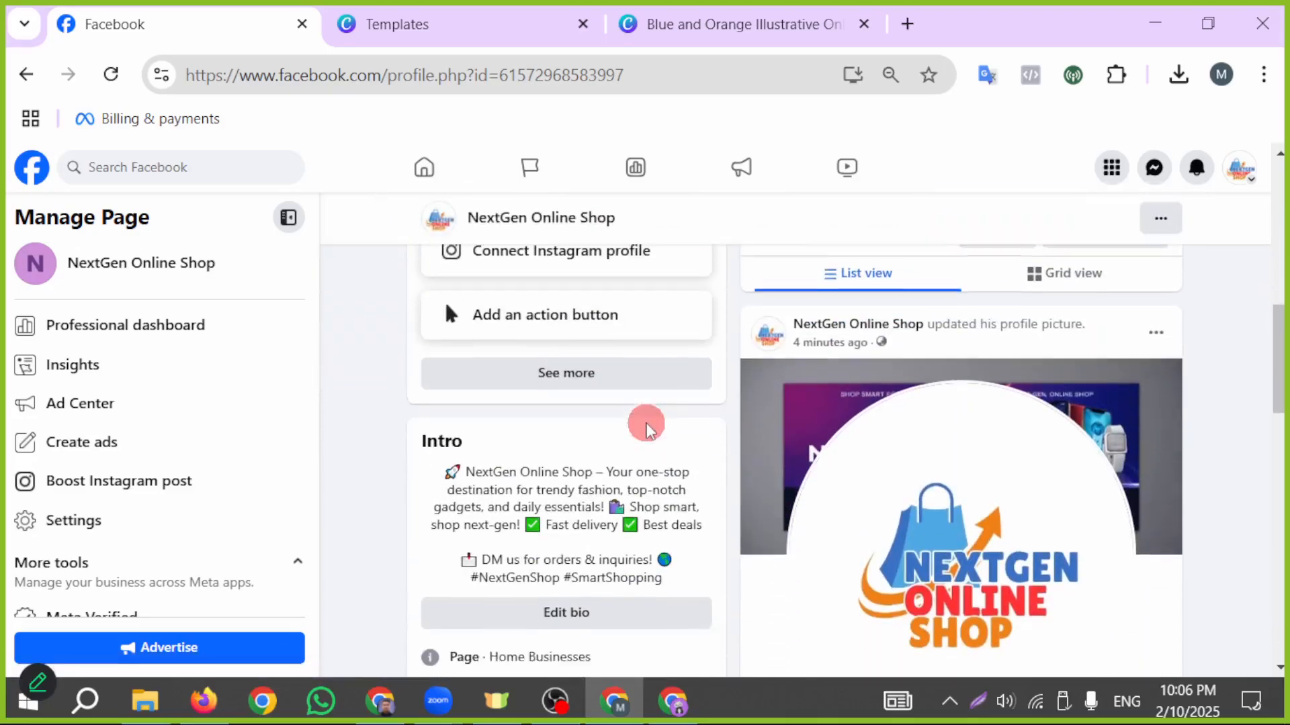
scroll(645, 420, down, 3)
scroll(691, 535, up, 15)
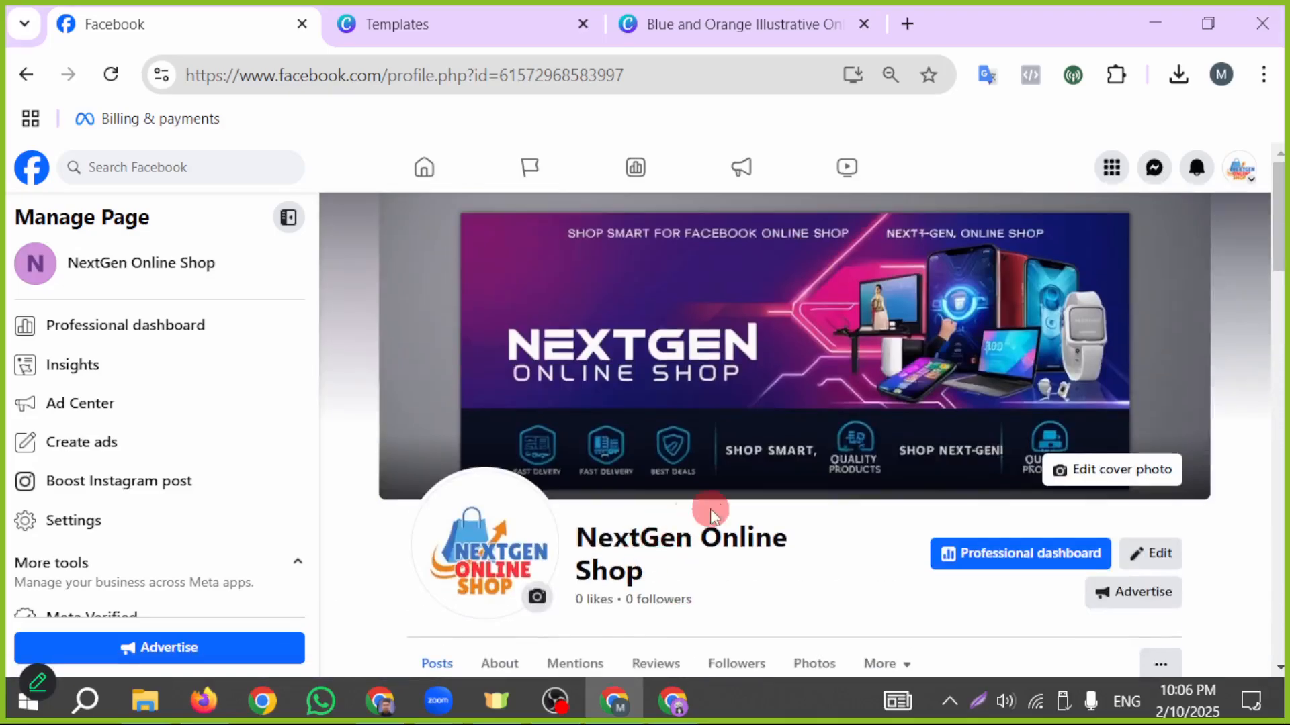
scroll(685, 437, down, 2)
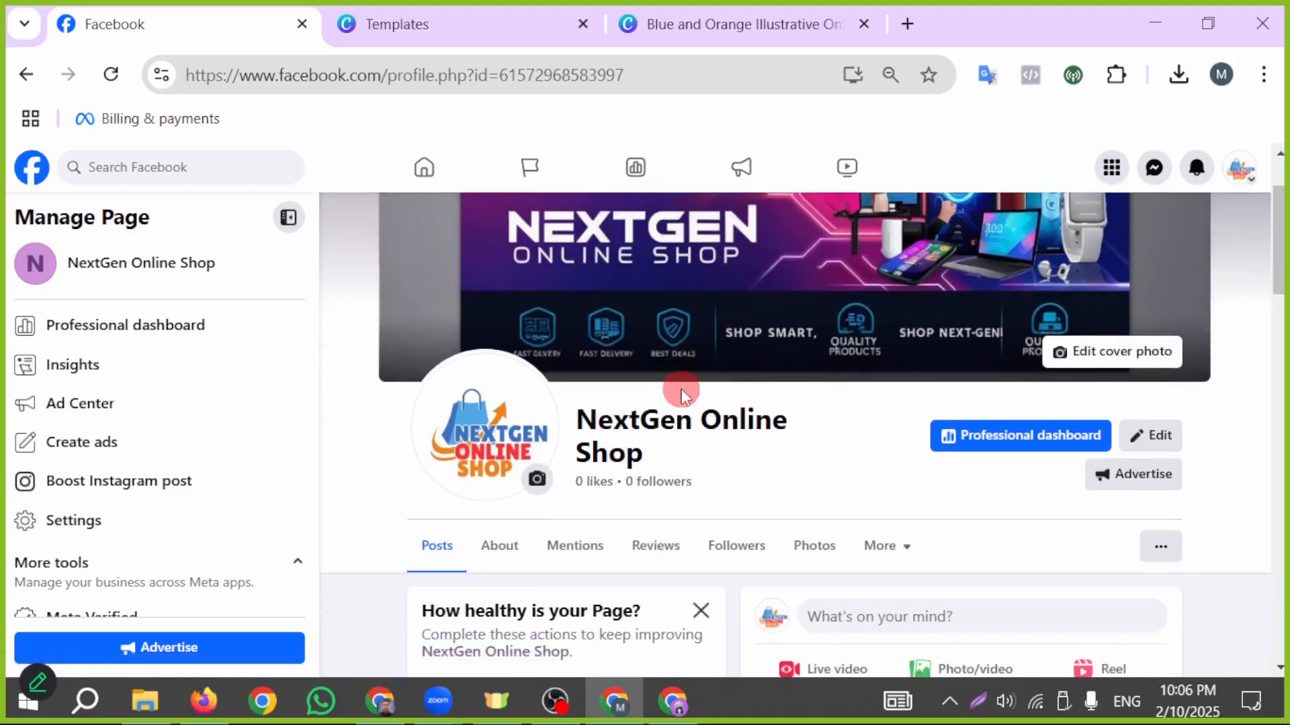
scroll(699, 437, up, 2)
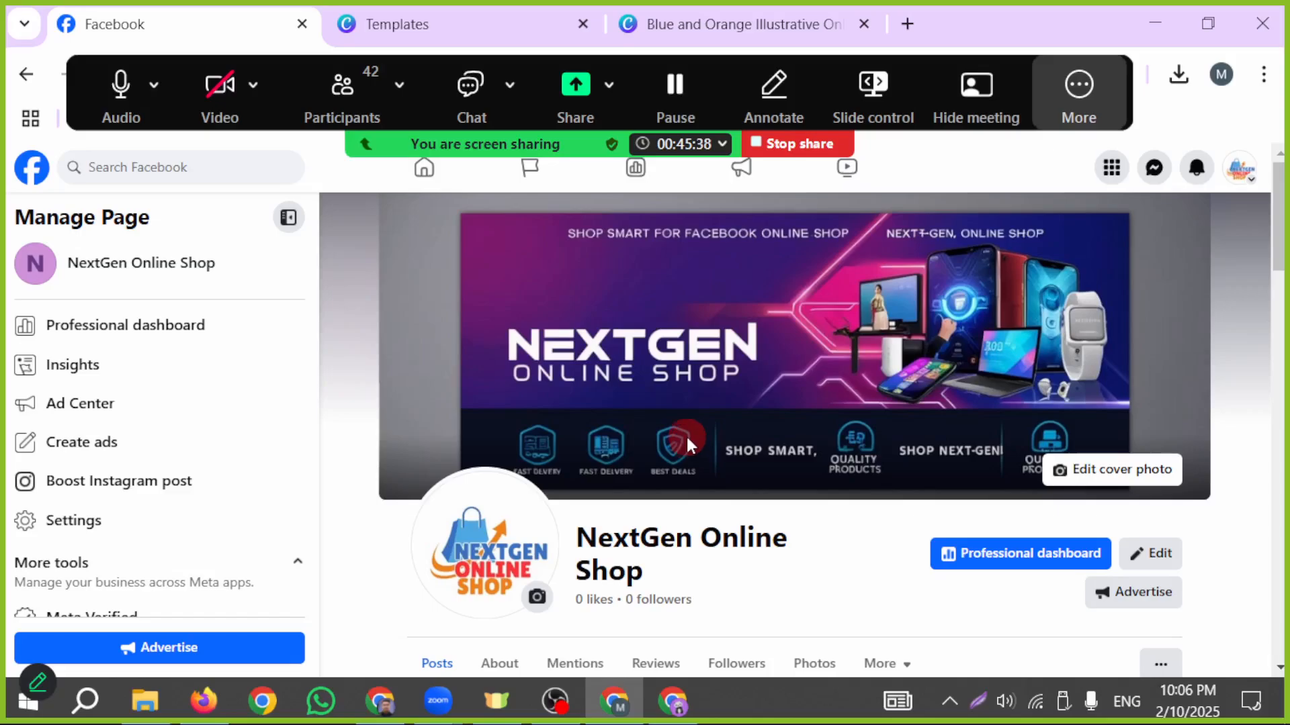
- Switch to the Zoom meeting, mute all current and new participants while letting them unmute themselves, and browse the participant gallery
click(367, 121)
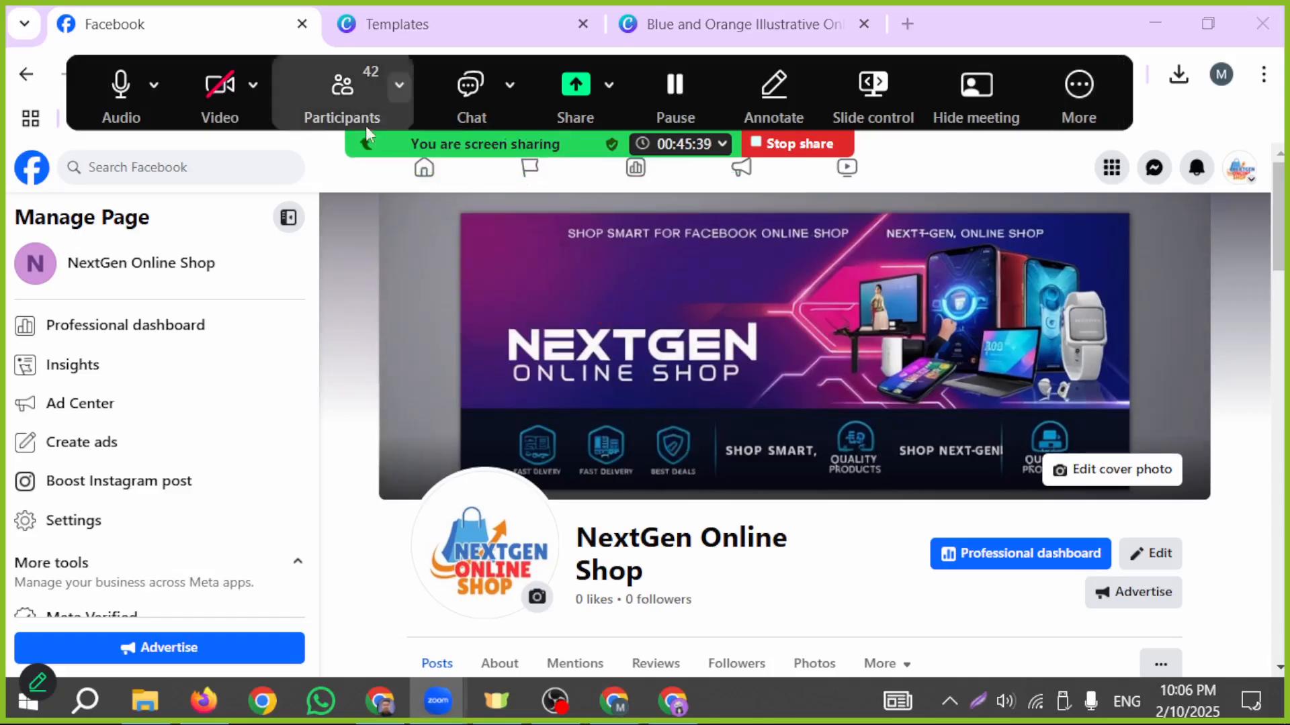
click(358, 84)
click(852, 390)
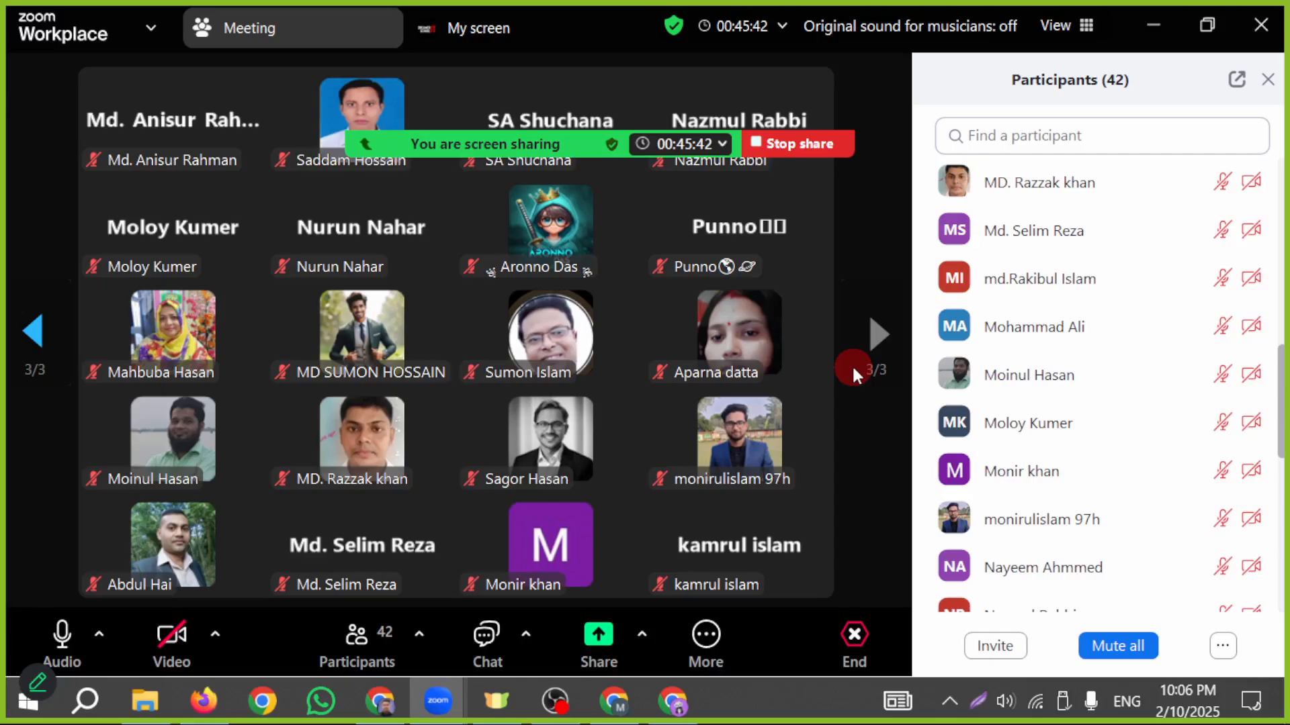
click(36, 341)
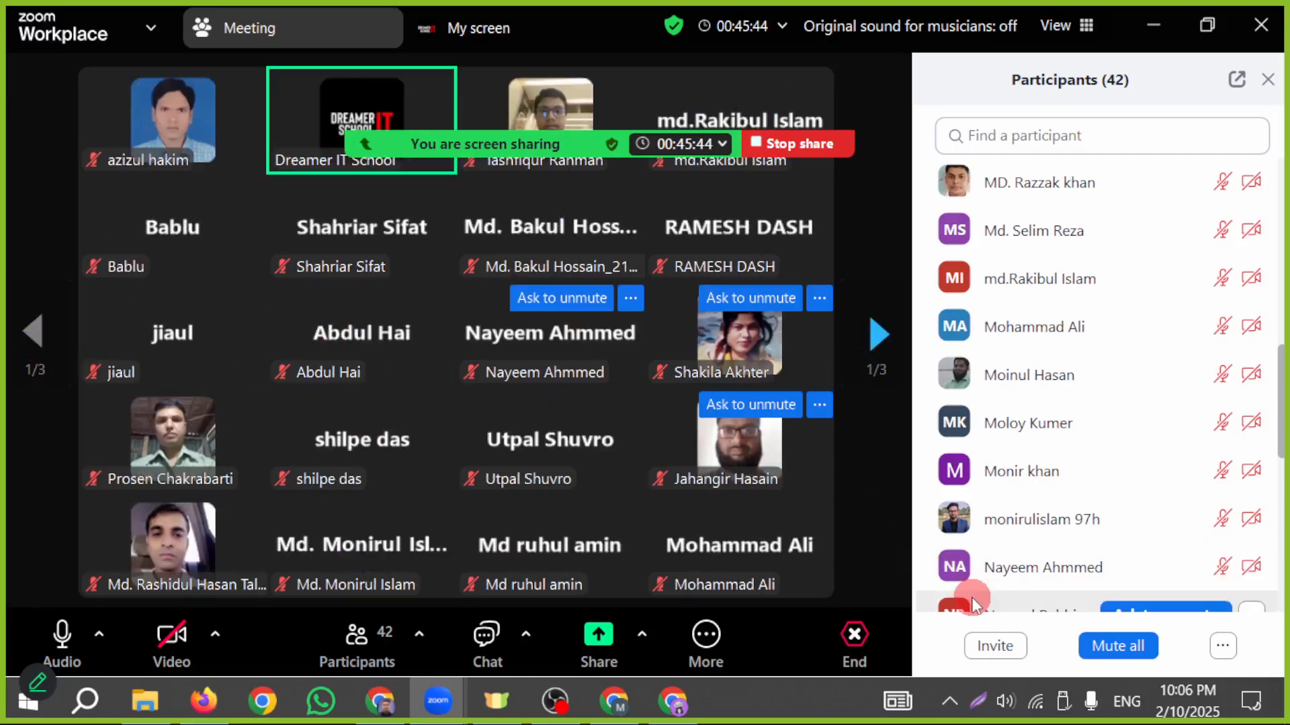
click(1102, 647)
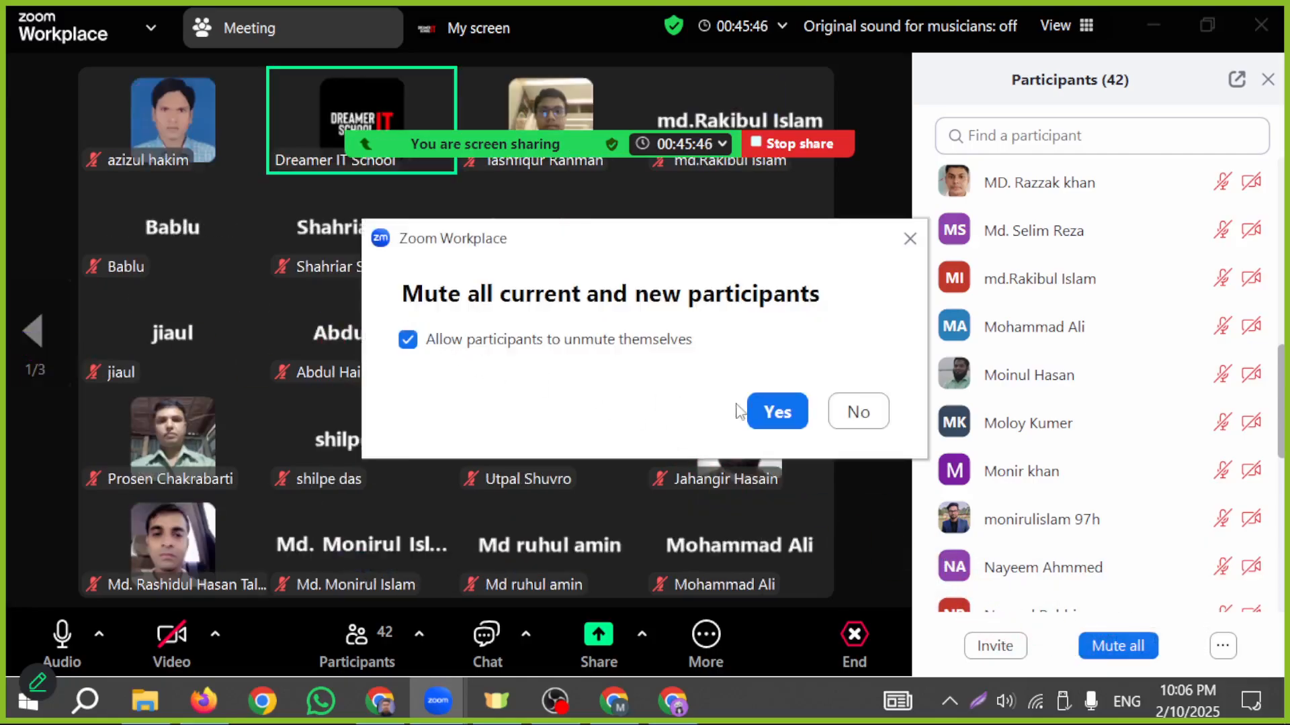
click(760, 411)
click(853, 356)
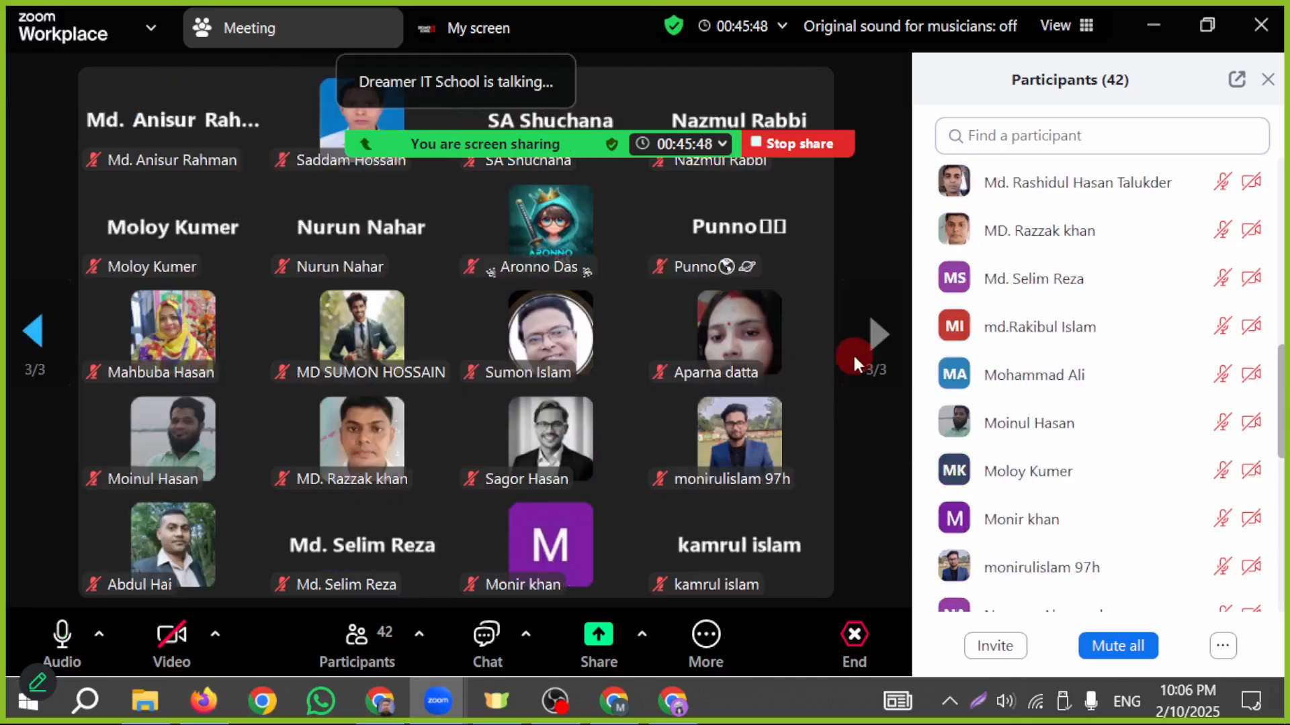
click(33, 331)
click(32, 330)
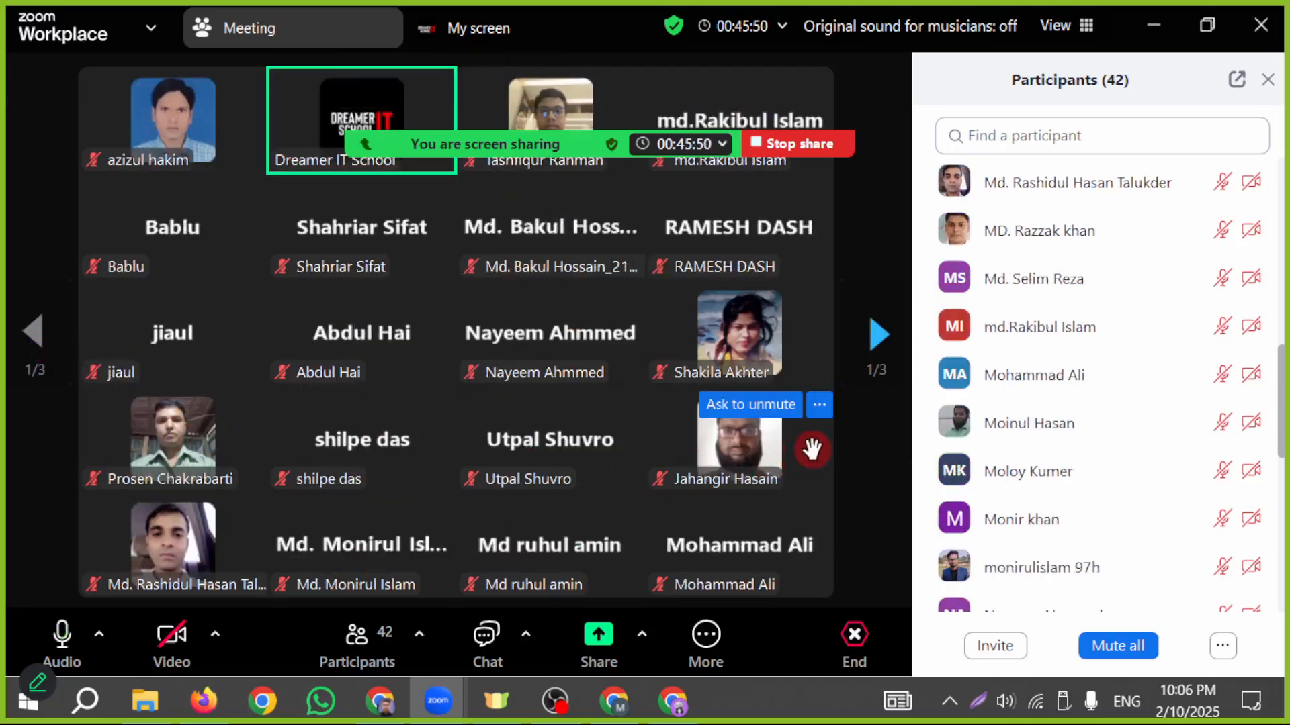
scroll(996, 421, up, 8)
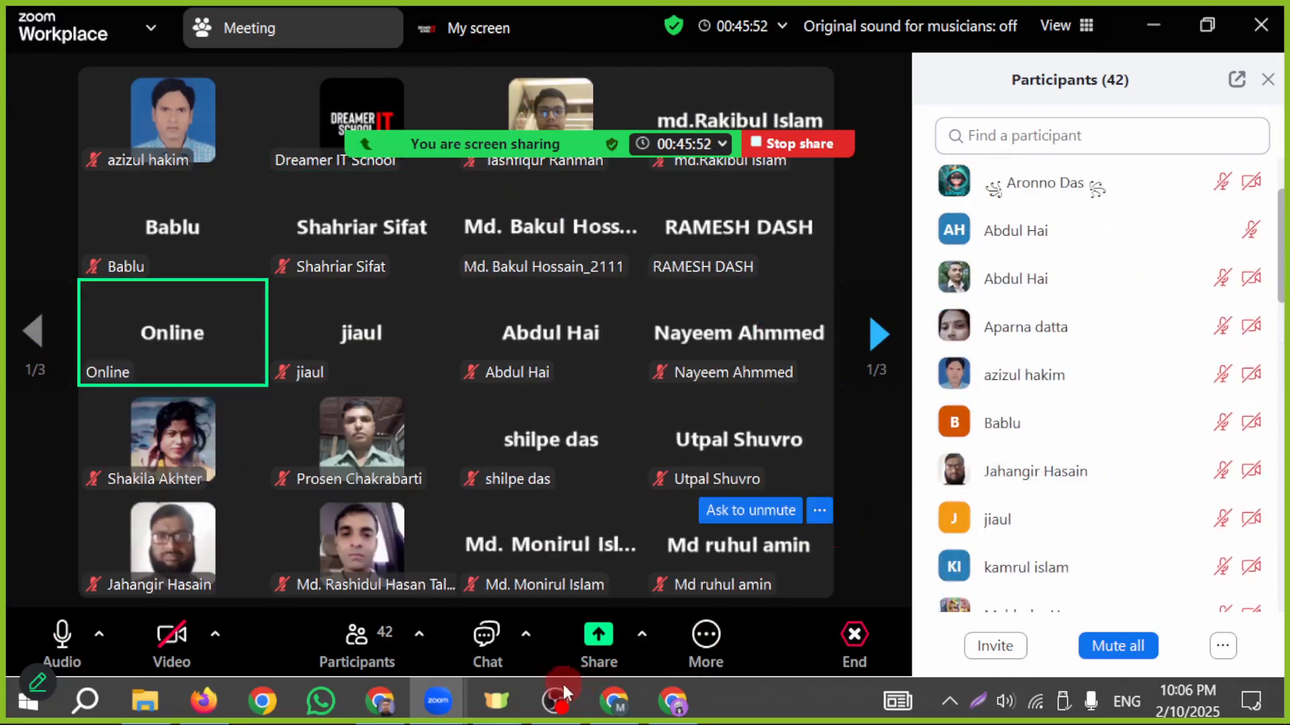
- Return to the NextGen Online Shop Facebook page and review its cover photo and profile picture
click(612, 700)
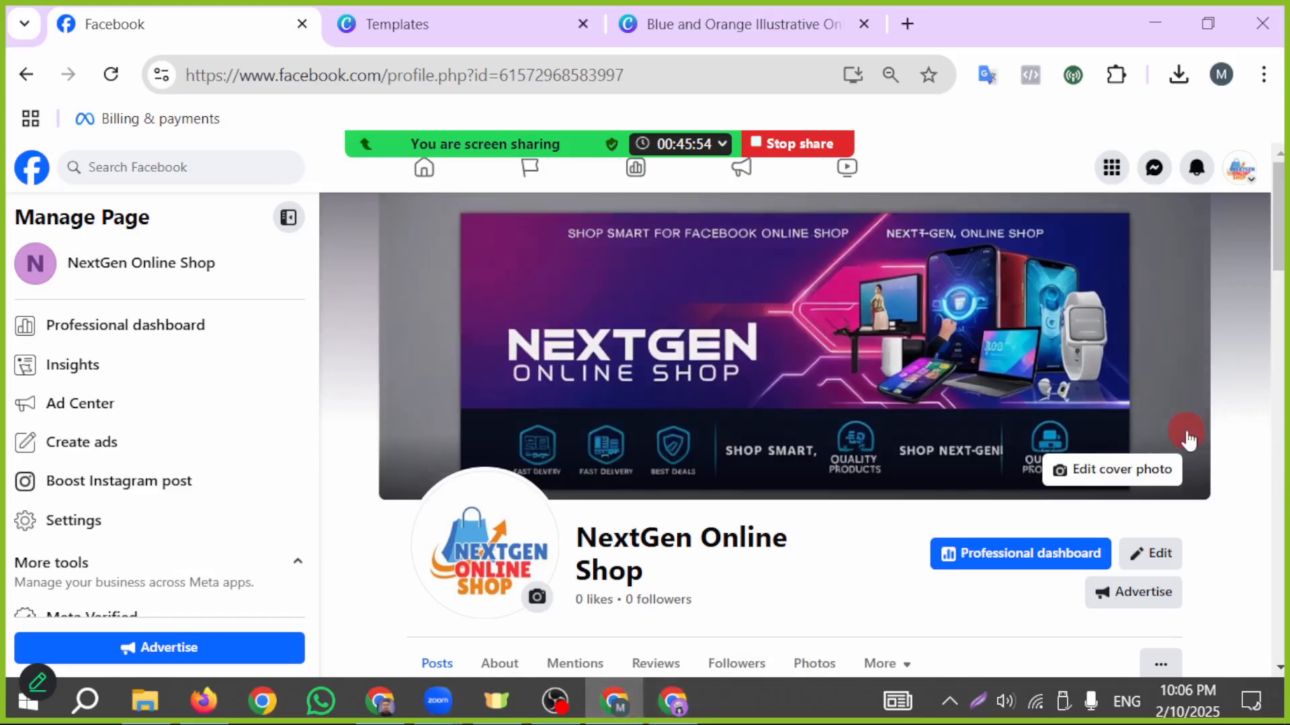
scroll(1156, 443, down, 8)
scroll(1021, 477, up, 8)
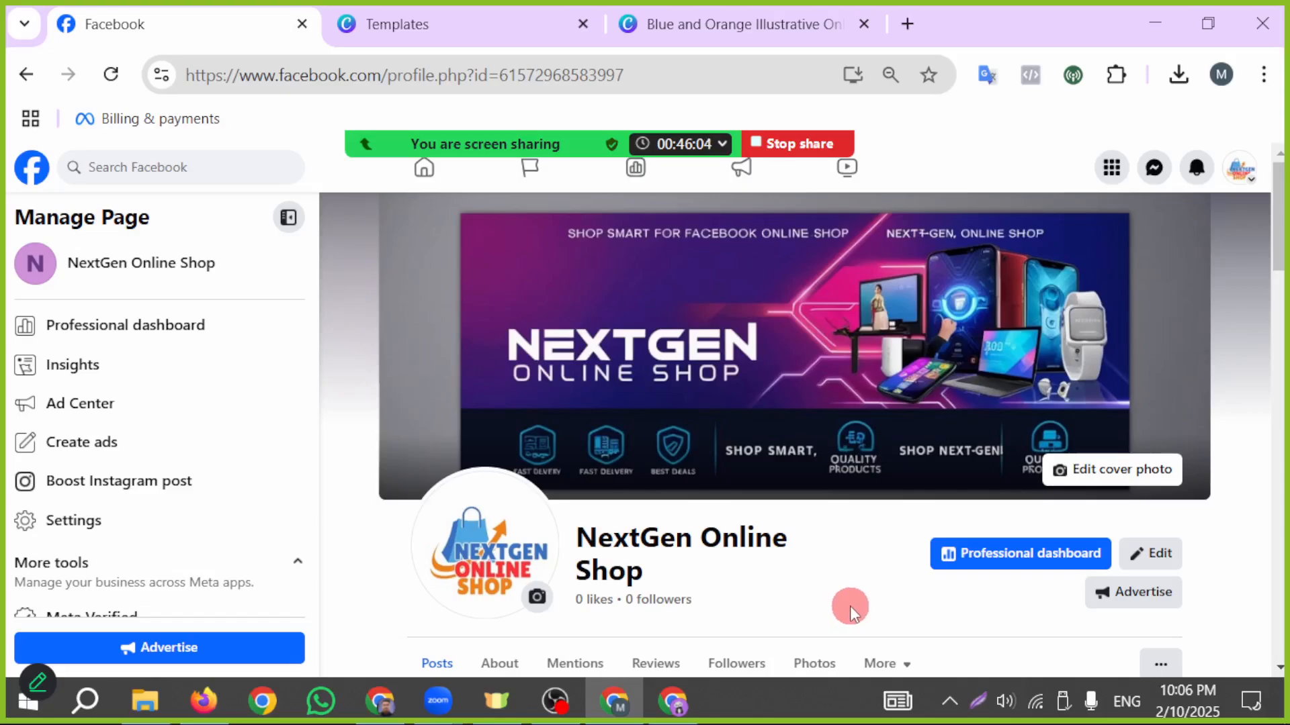
- Switch back to Leonardo.Ai, close the banner preview, and generate another set of images from the same NextGen Online Shop prompt
click(672, 700)
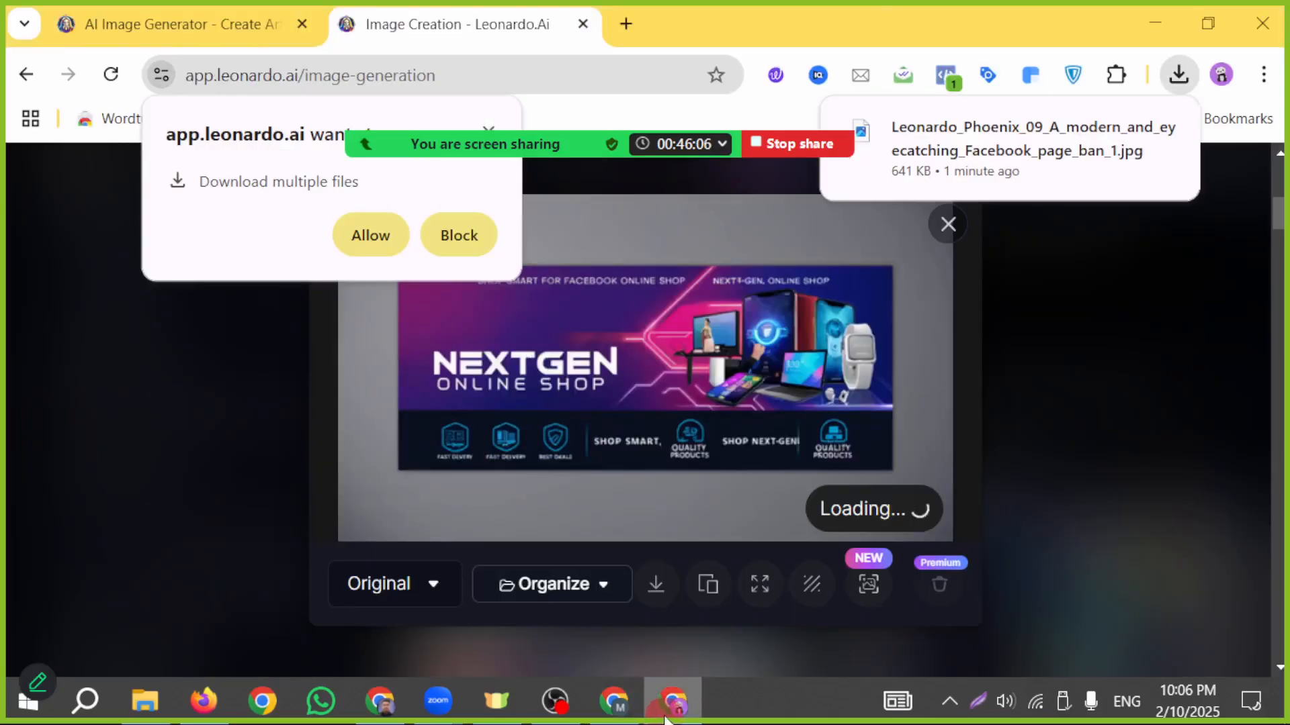
click(948, 224)
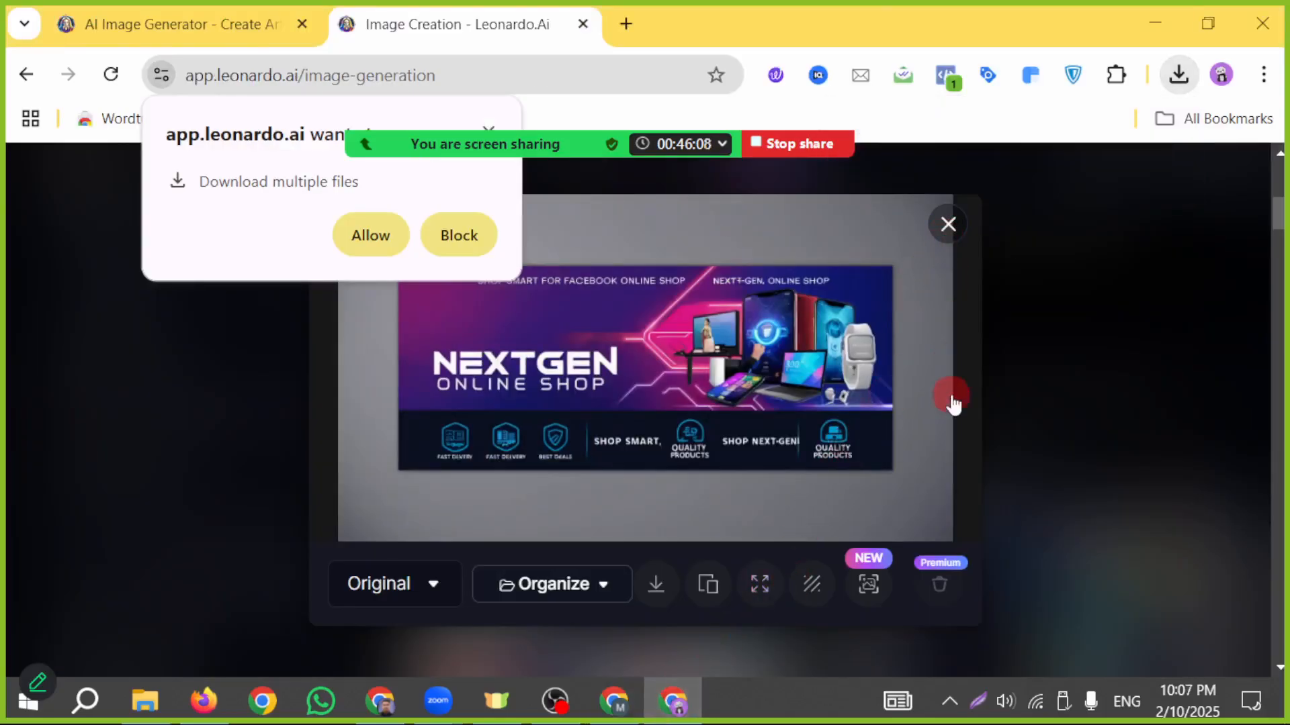
scroll(978, 423, up, 7)
scroll(1008, 443, down, 2)
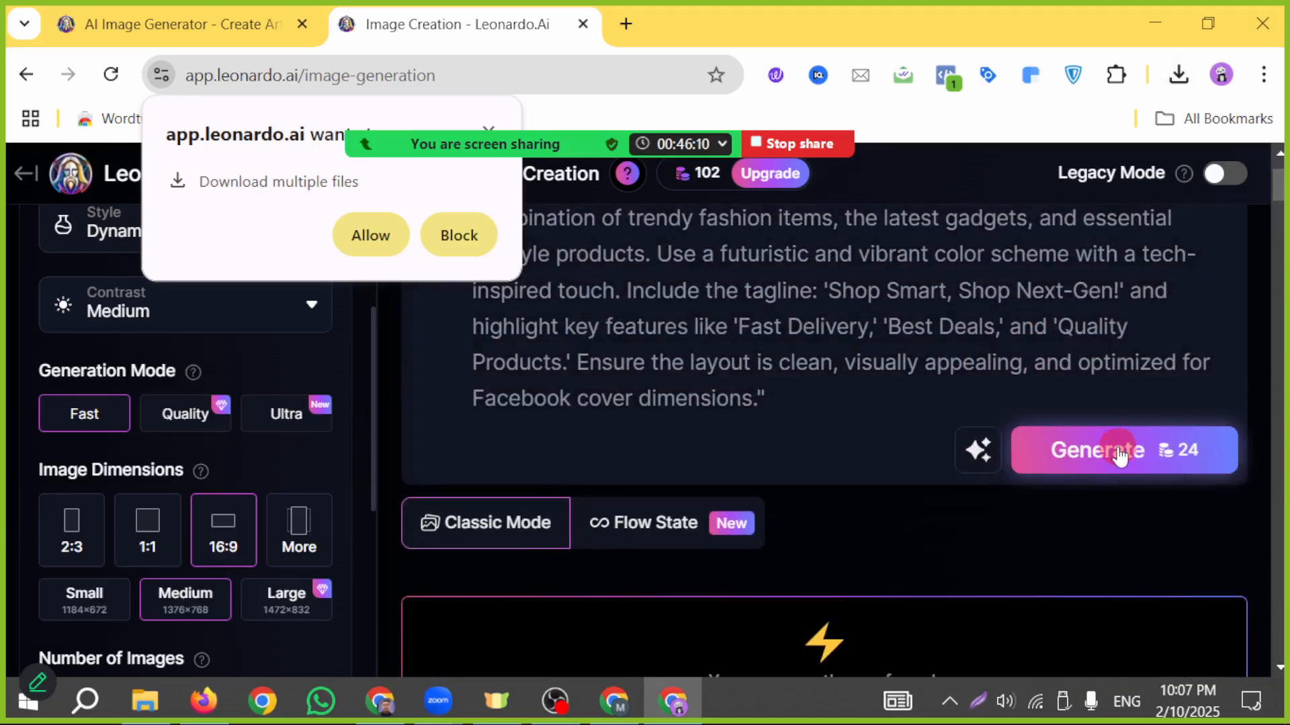
click(1199, 452)
scroll(729, 398, up, 3)
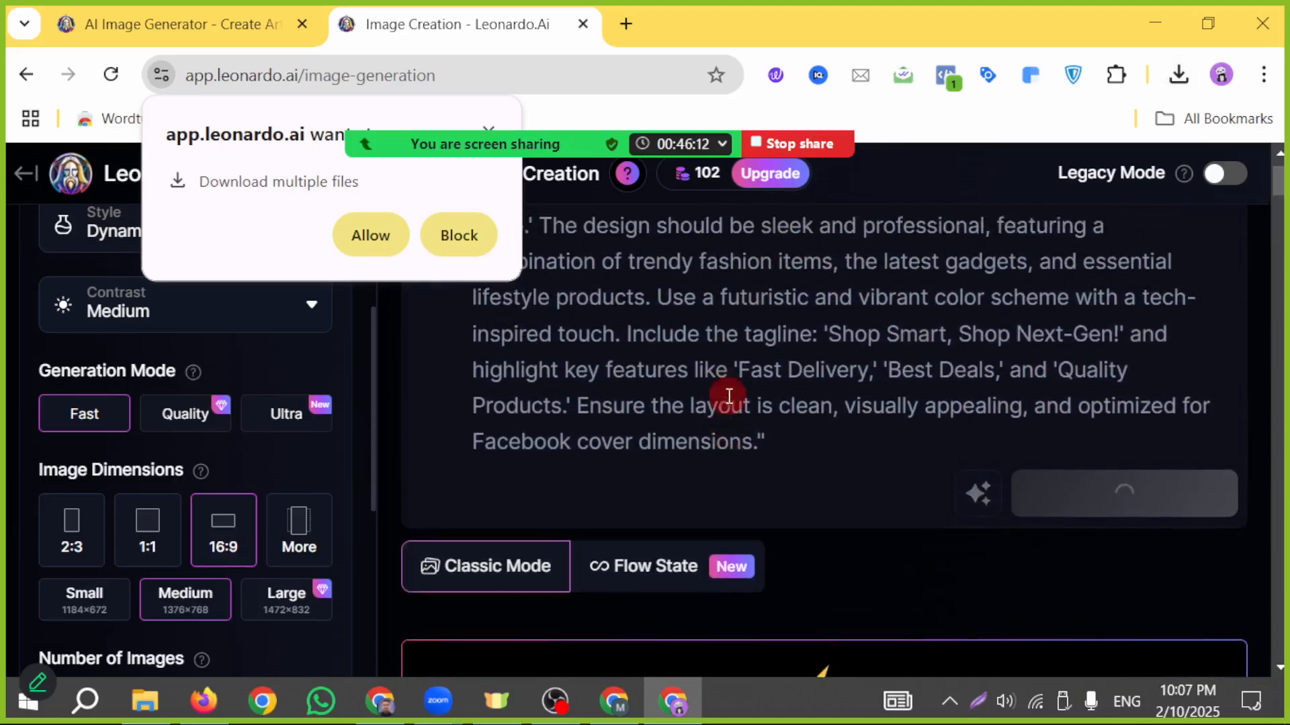
- Move the Zoom sharing bar clear of the page content and check the progress of the new banner images
mouse_move(479, 138)
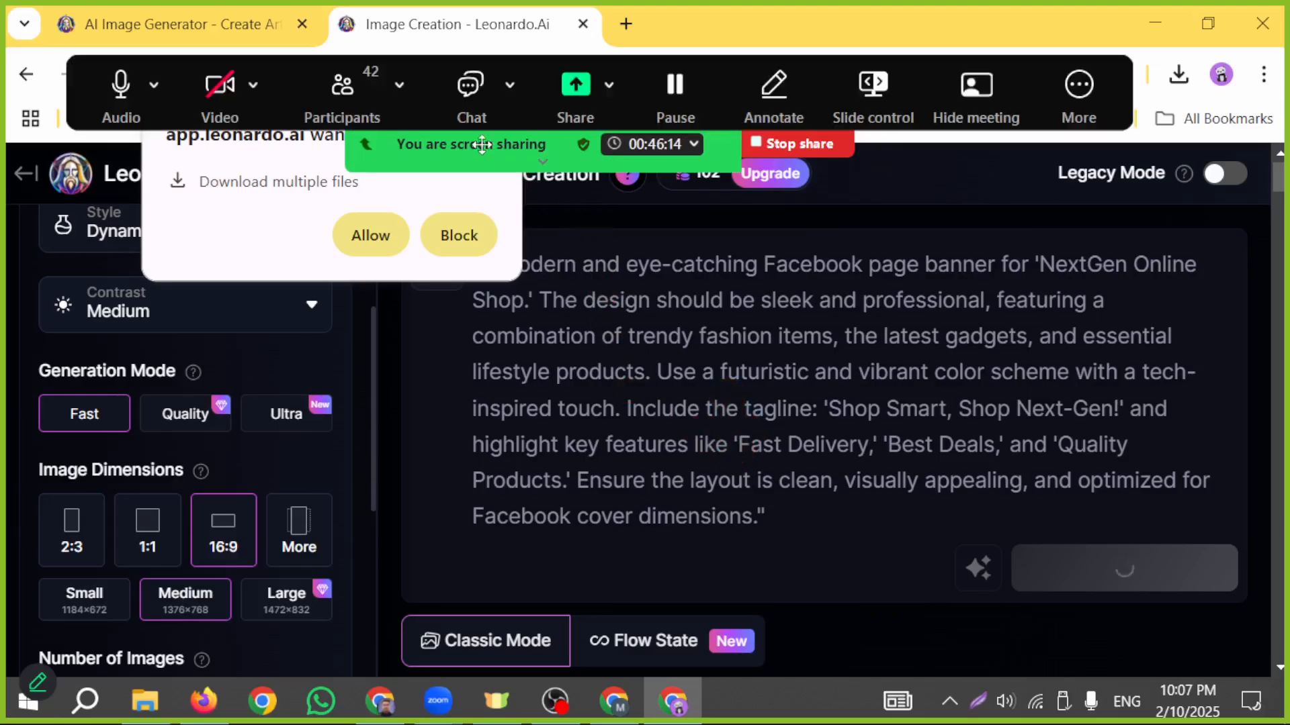
click(485, 139)
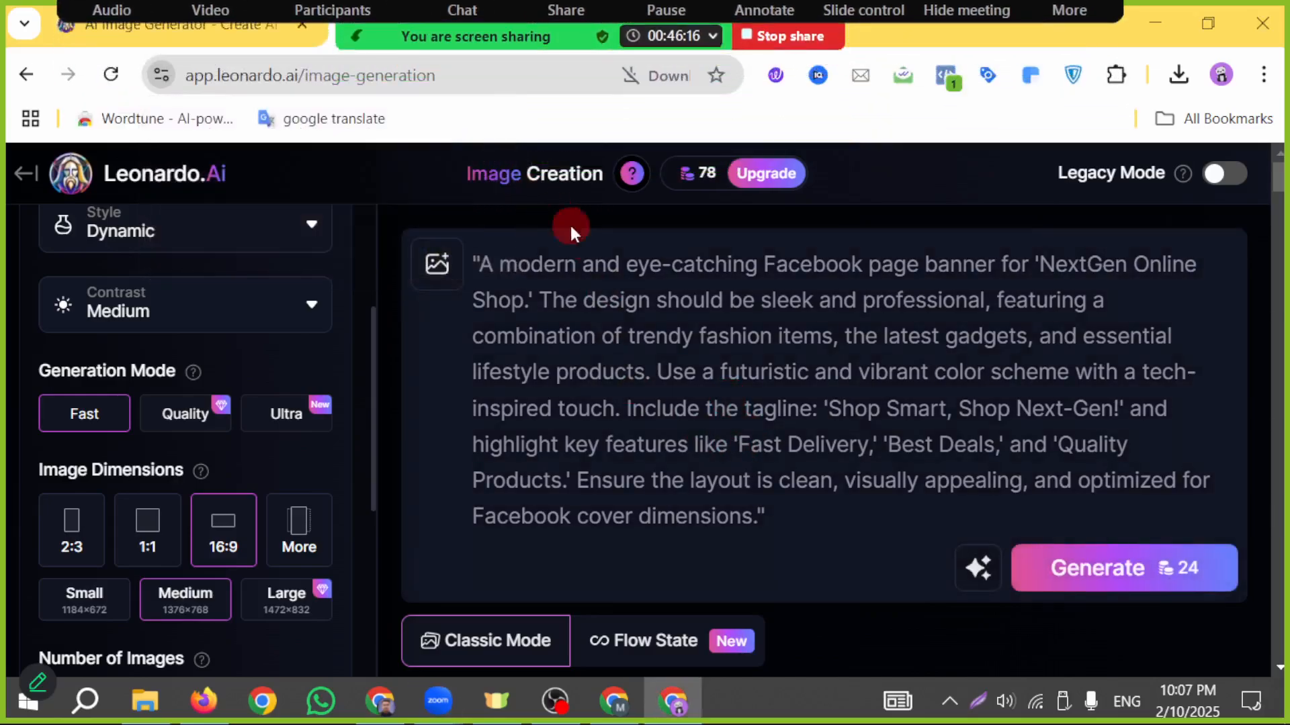
scroll(717, 397, down, 10)
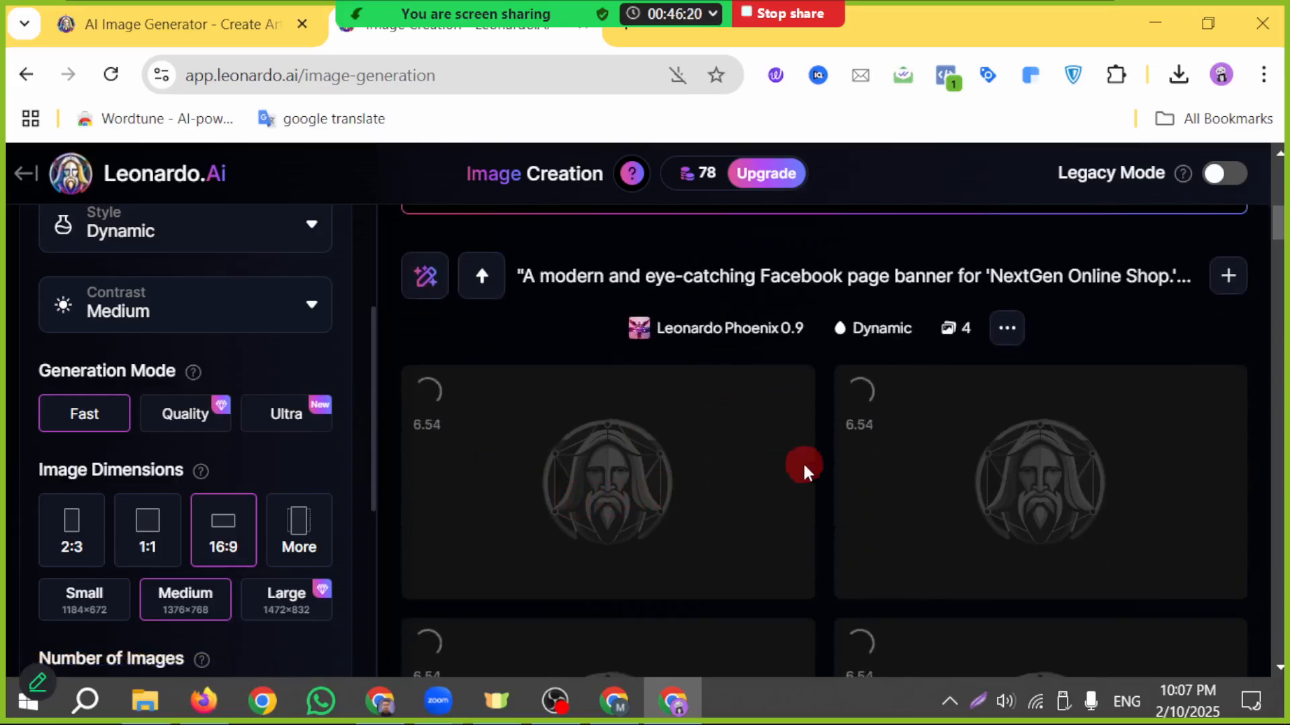
scroll(934, 496, down, 5)
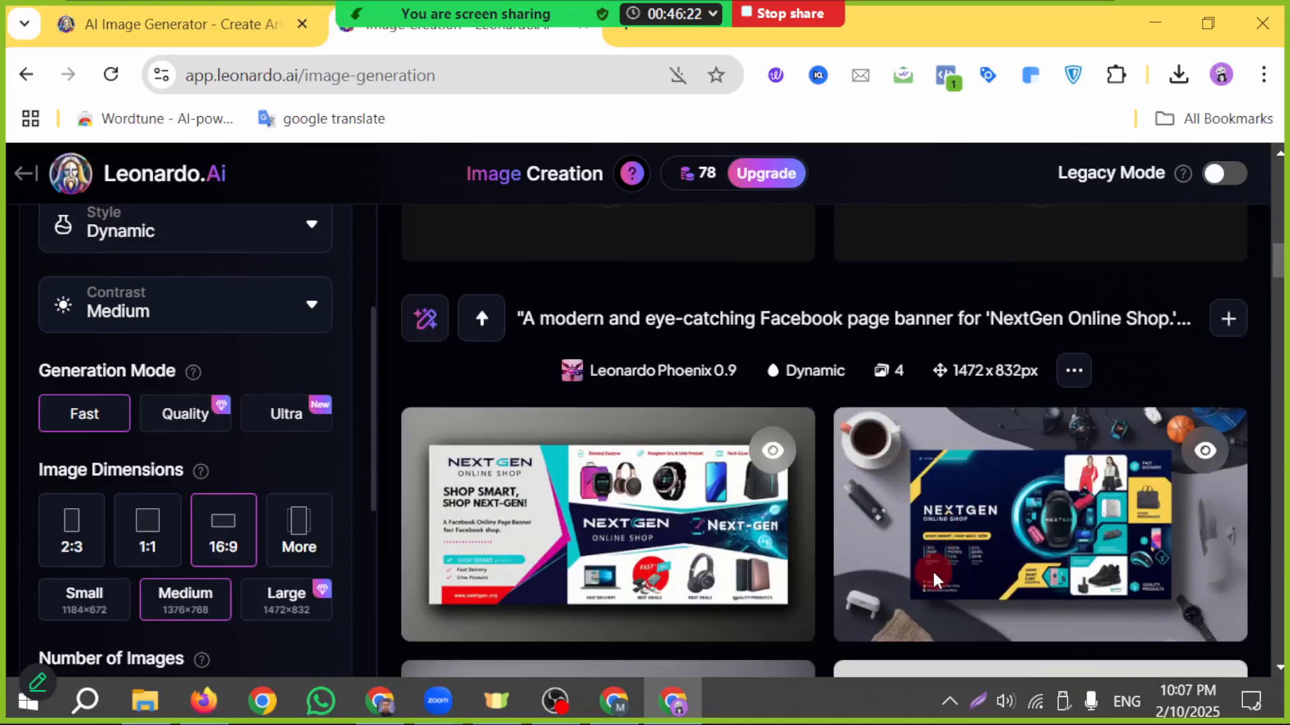
- Examine the four earlier NextGen Online Shop banner images and check the generation progress of the new set
scroll(478, 595, down, 5)
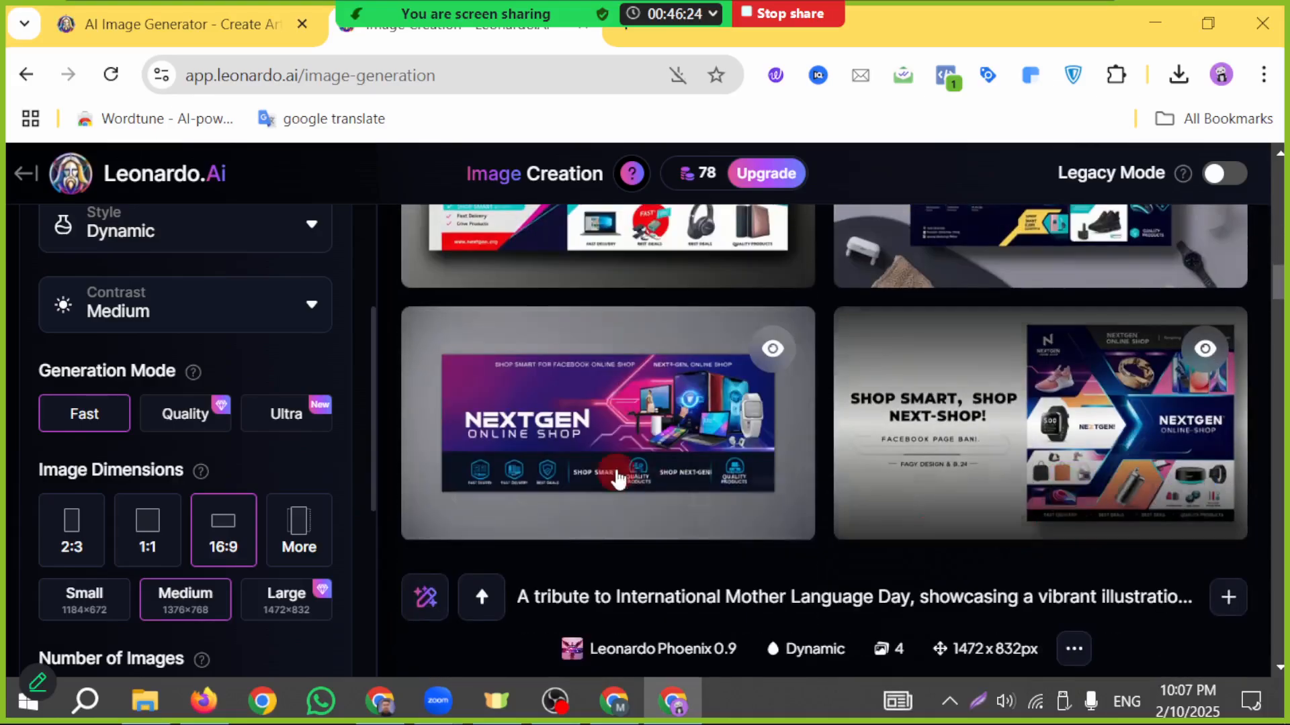
mouse_move(621, 440)
scroll(614, 443, up, 10)
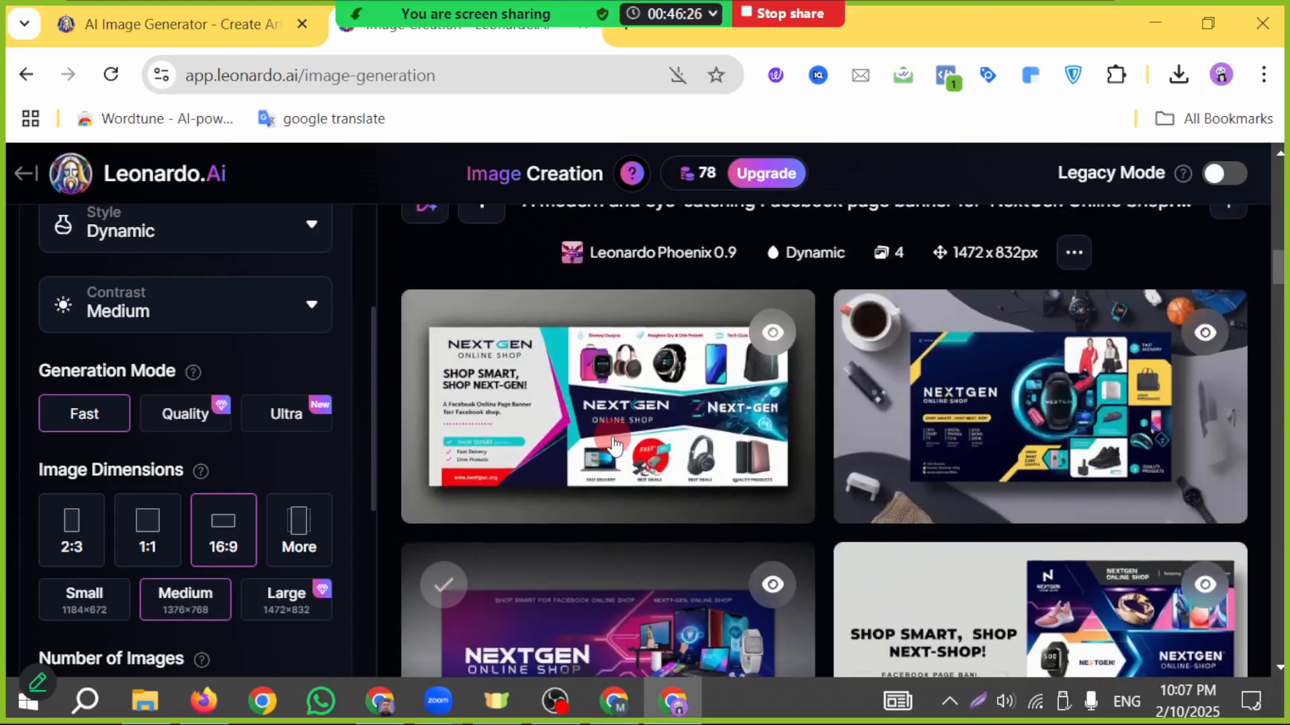
scroll(584, 464, down, 3)
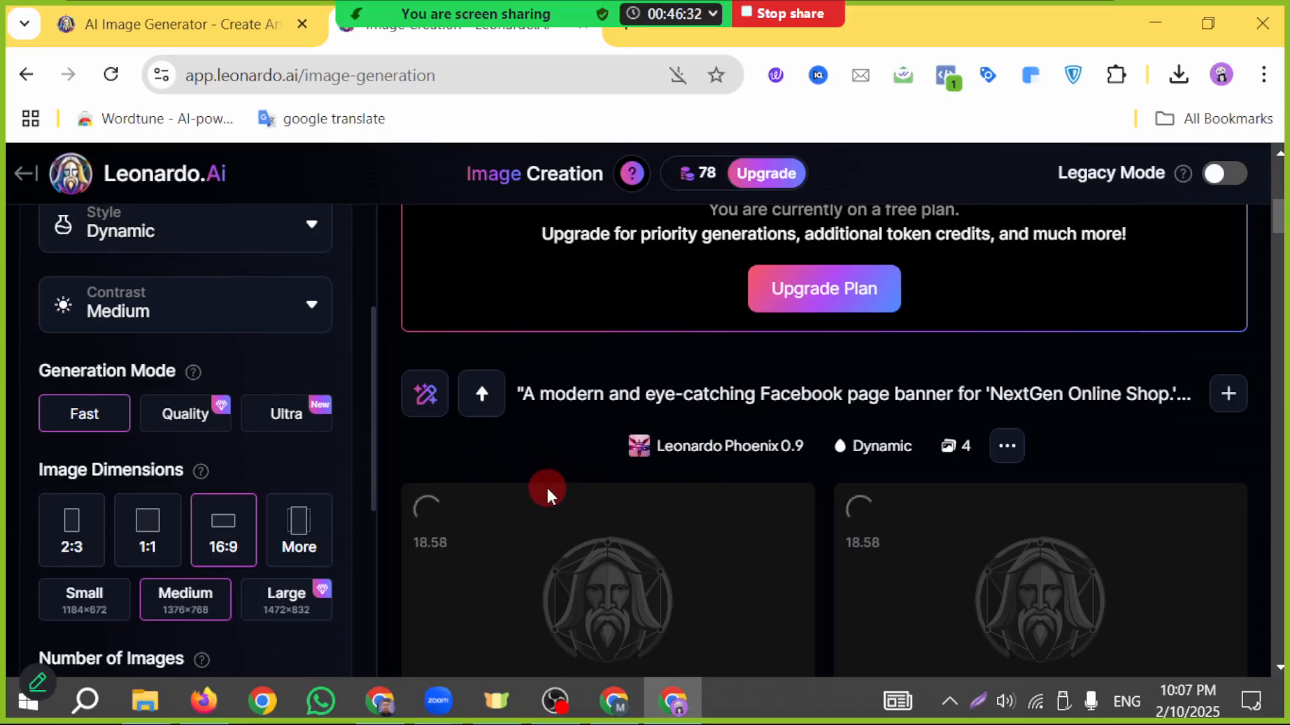
scroll(547, 488, up, 5)
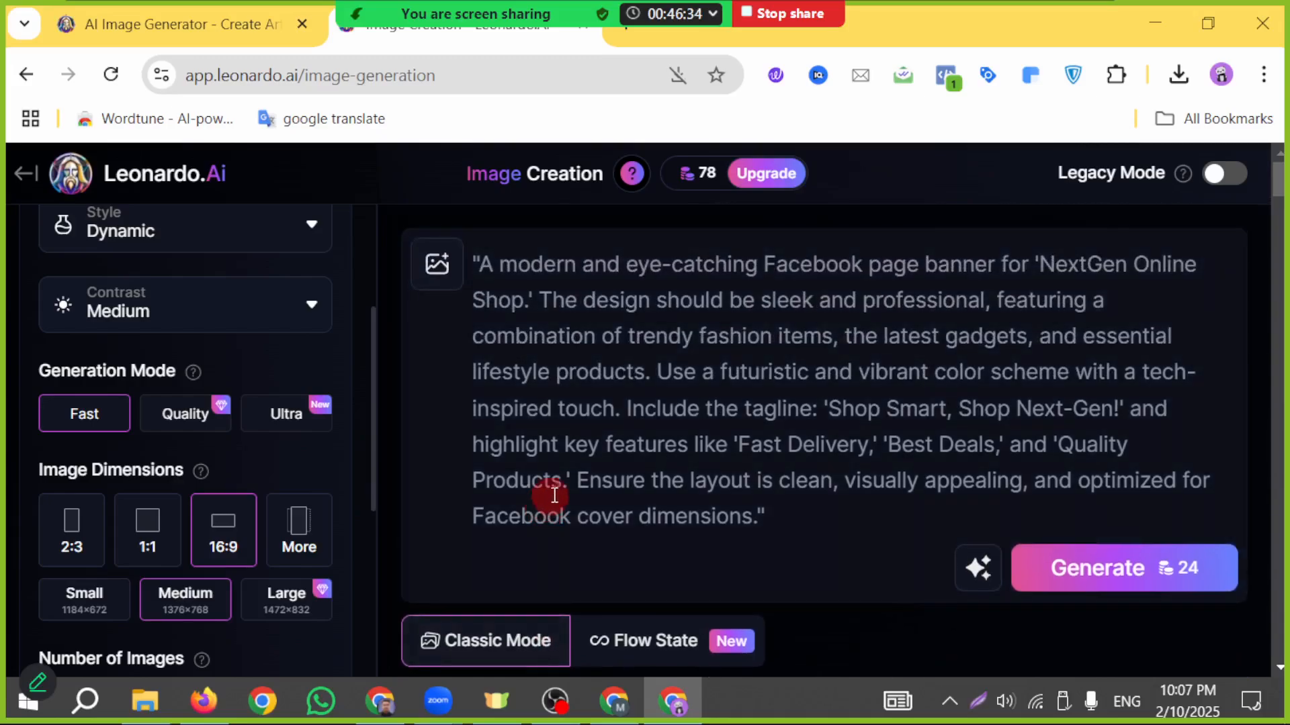
scroll(589, 532, down, 1)
scroll(589, 533, down, 8)
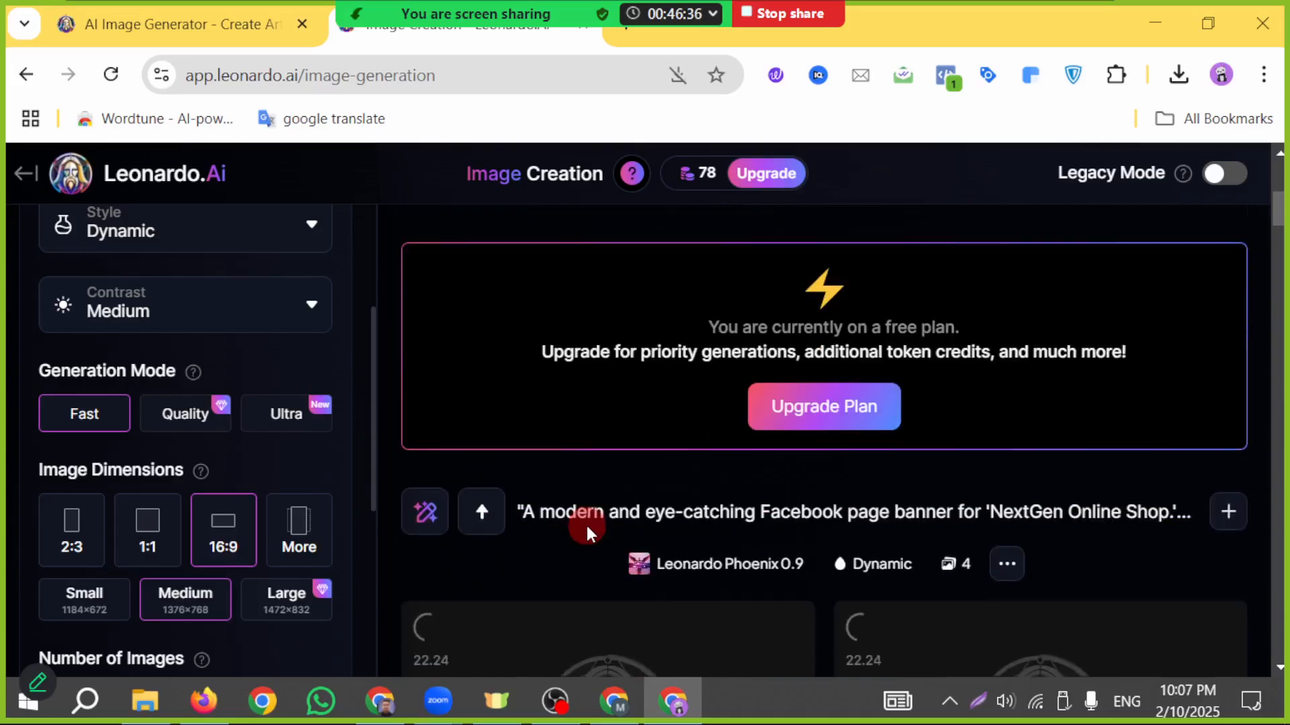
scroll(569, 535, up, 8)
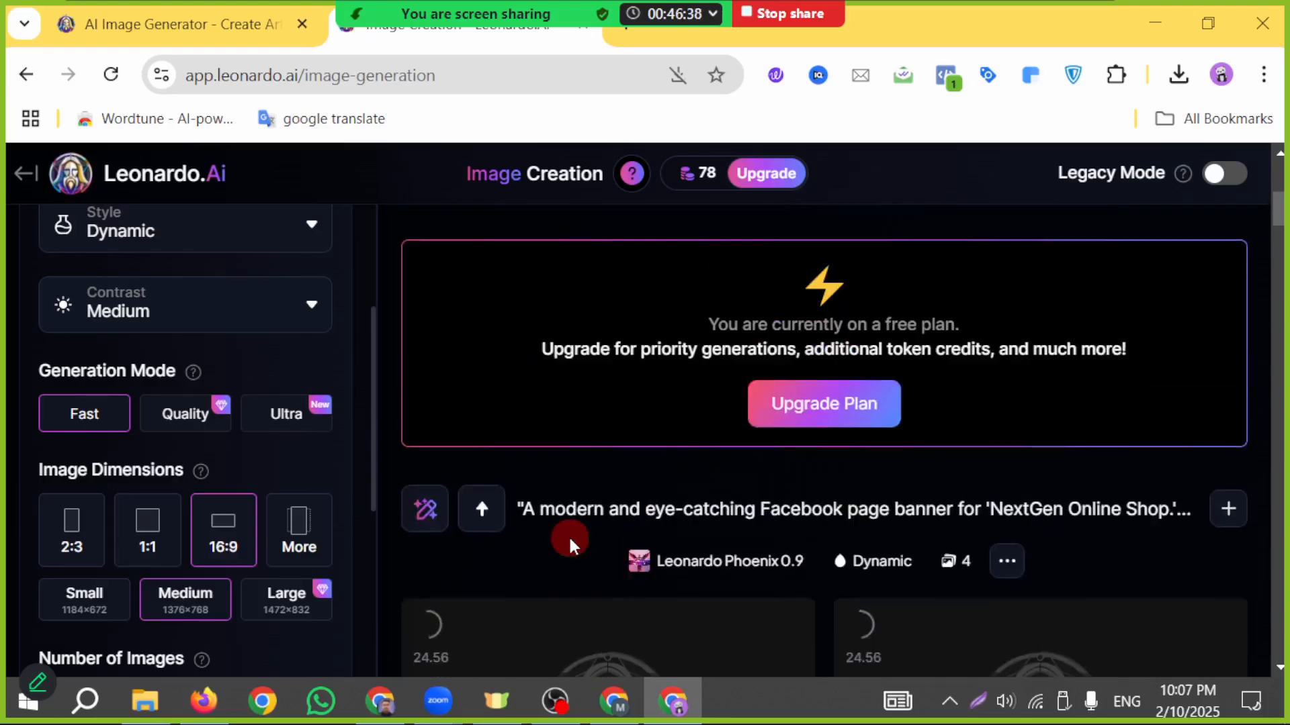
- Review the Facebook banner prompt, the pending generation and the previous banner results once more
scroll(624, 526, up, 2)
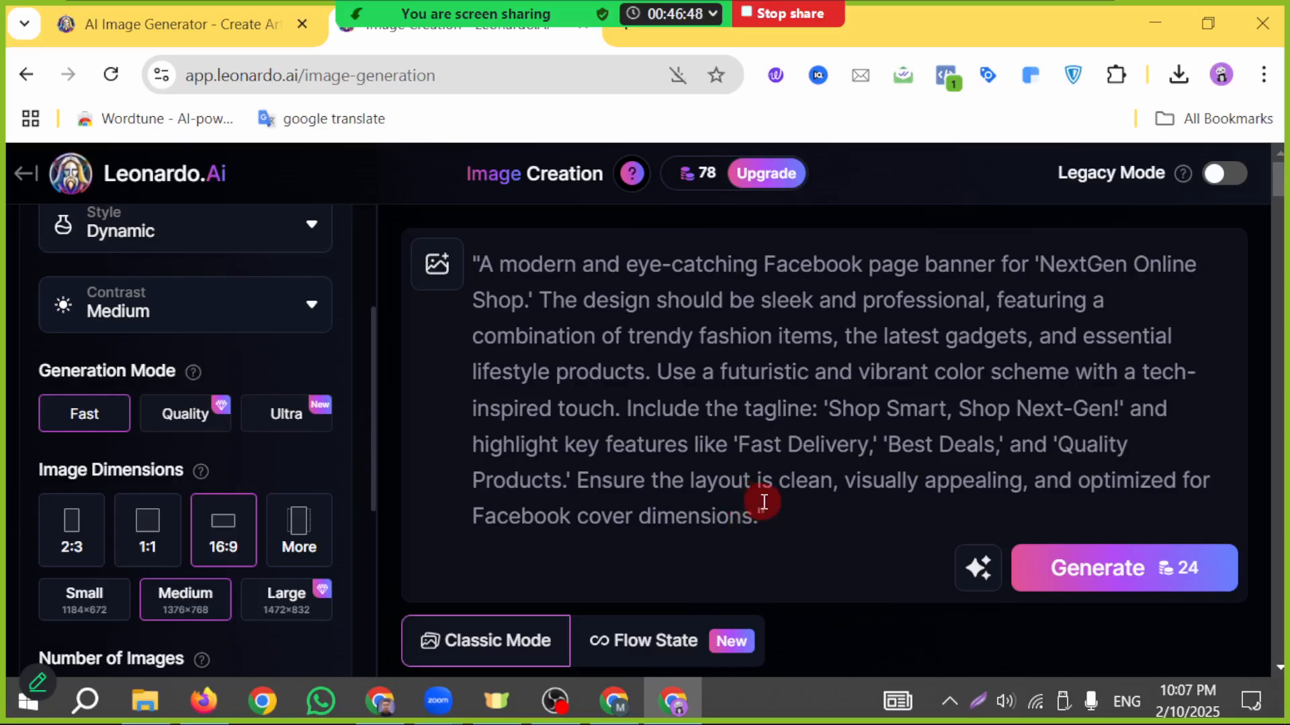
key(Return)
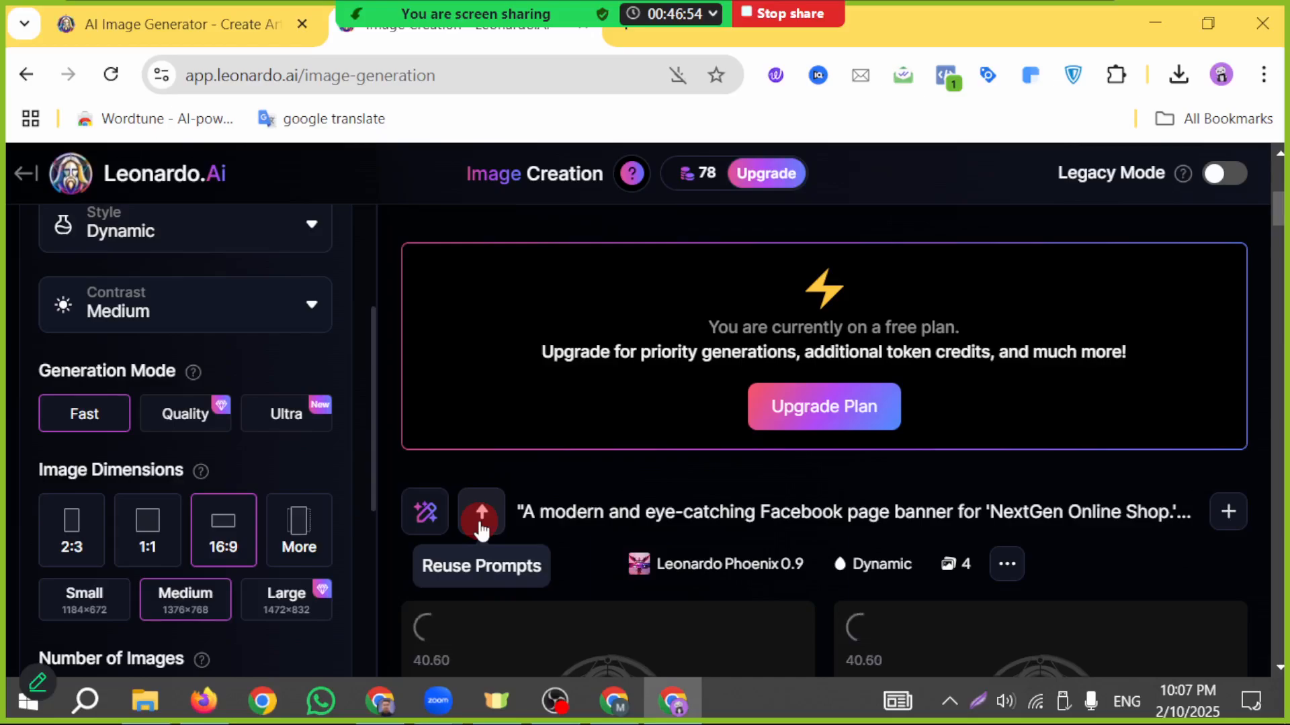
scroll(493, 532, down, 1)
scroll(528, 532, up, 6)
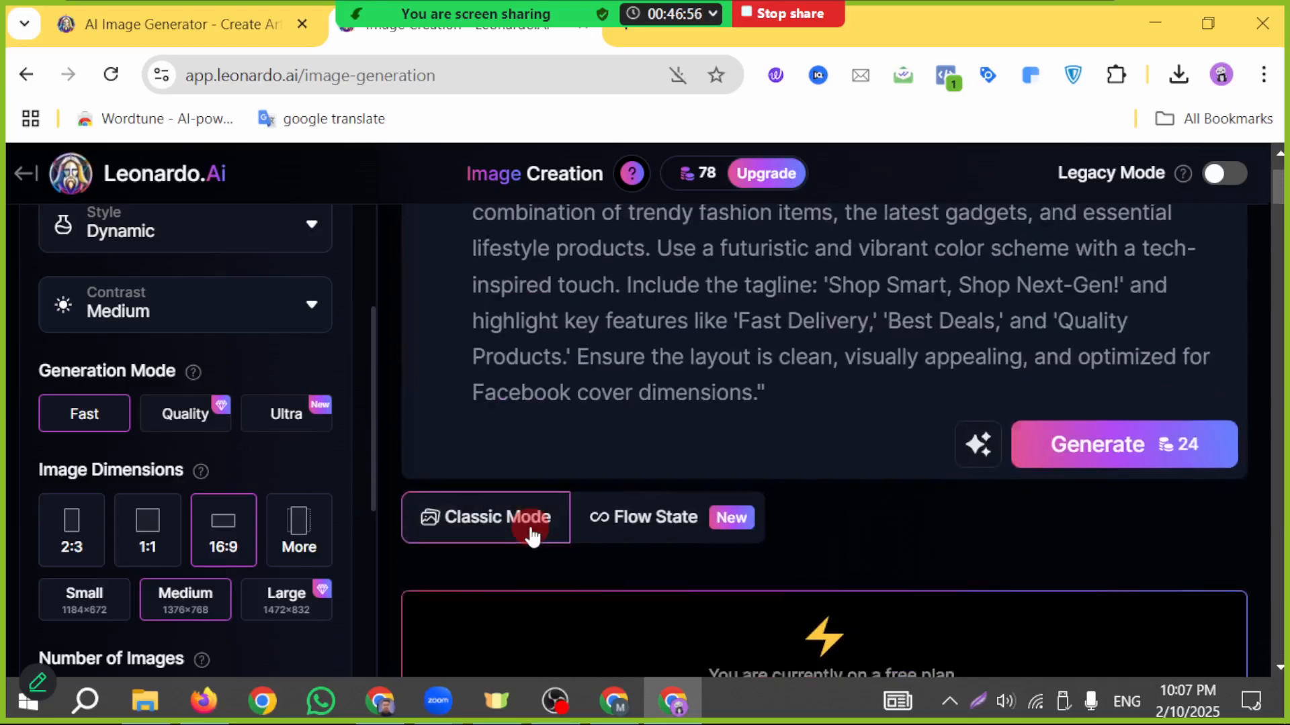
scroll(513, 526, down, 5)
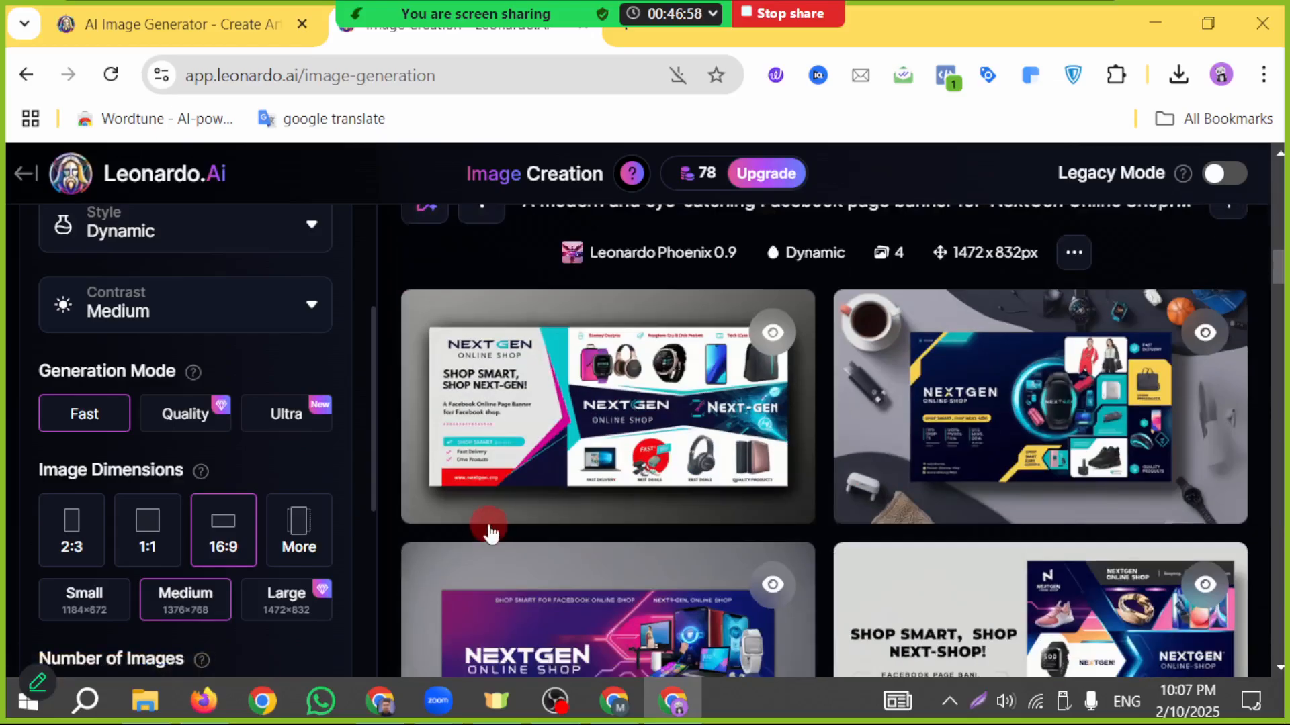
scroll(484, 528, up, 3)
scroll(474, 522, up, 3)
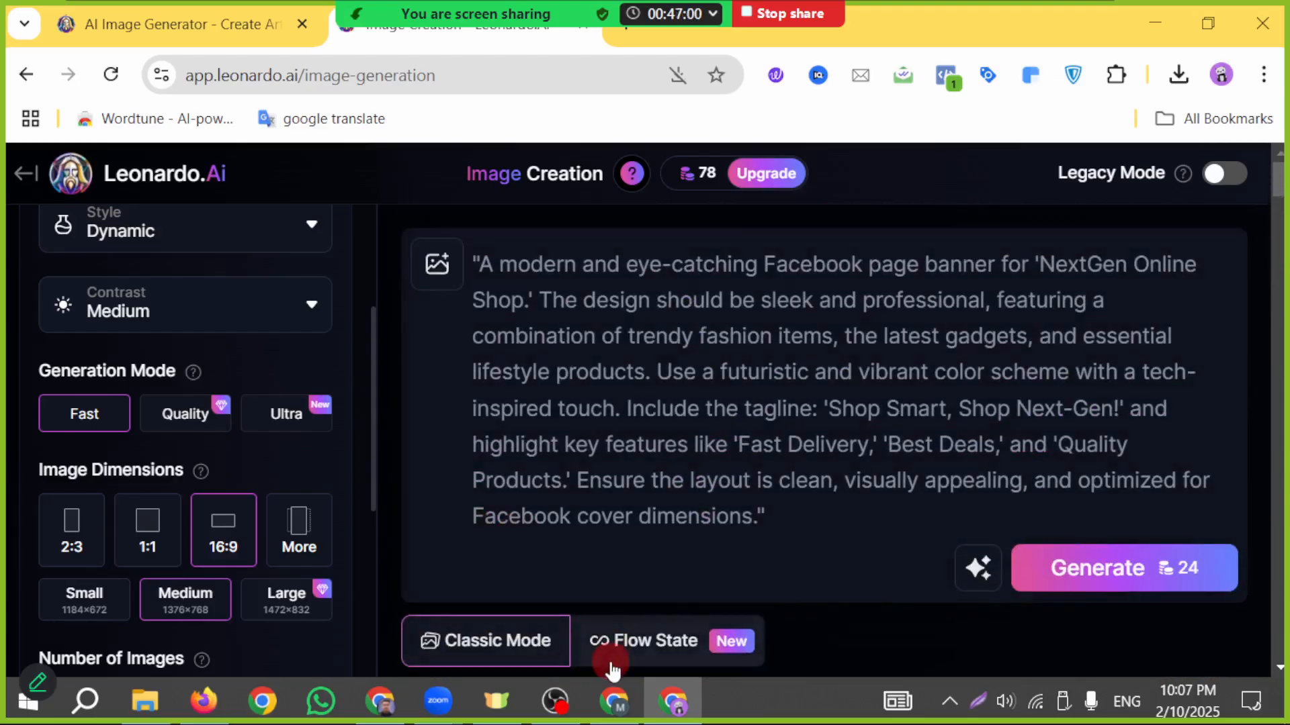
- Switch to the Zoom meeting window to view the participant gallery and participants list
click(758, 22)
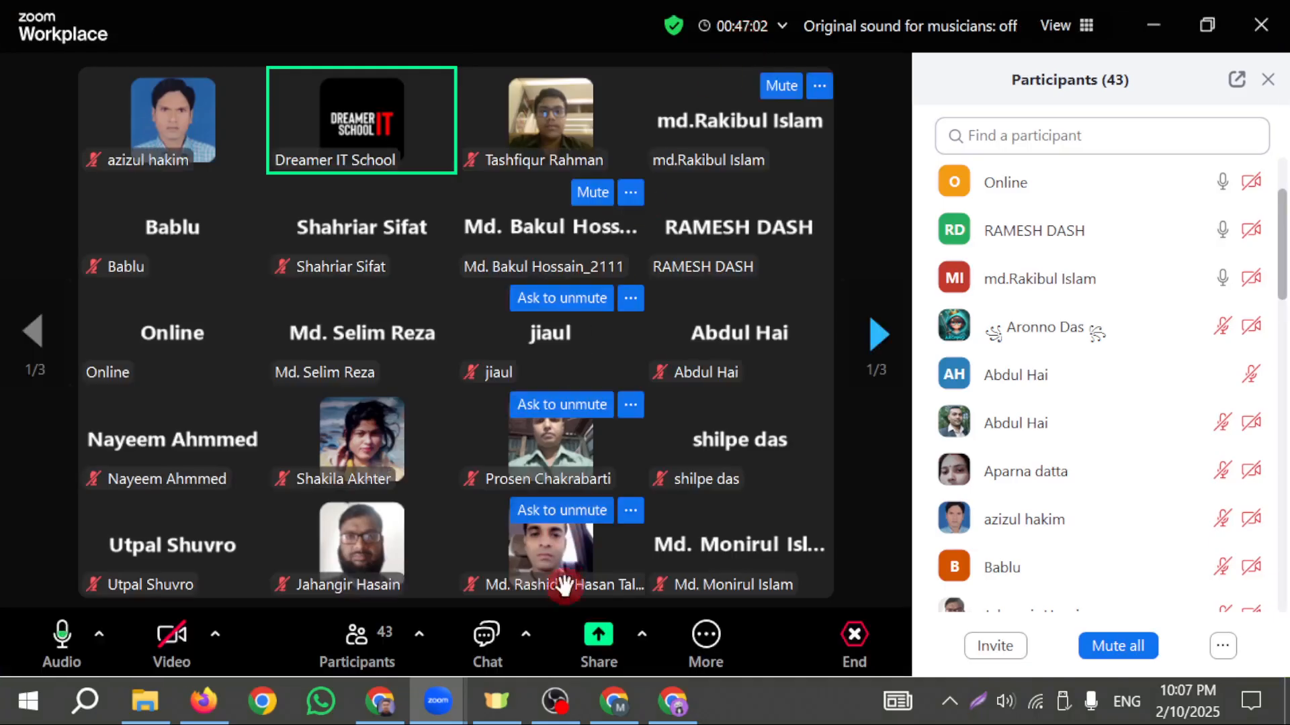